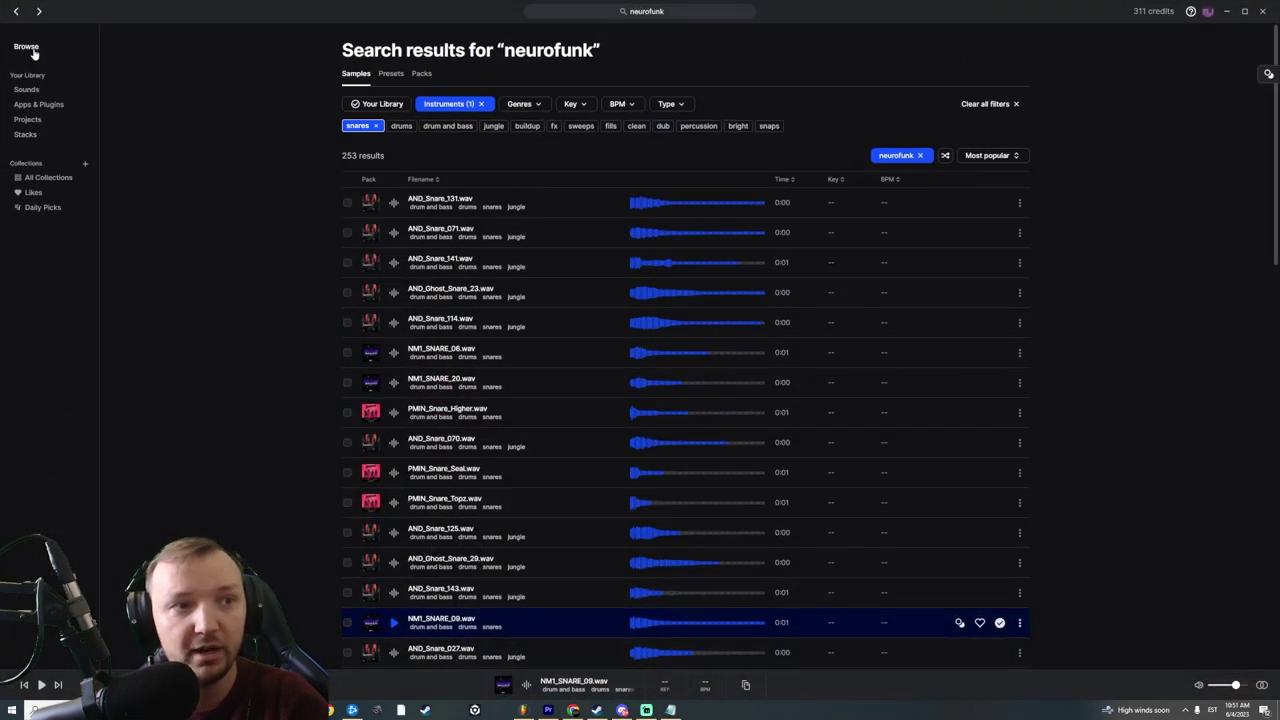
Search the sample library for "neurofunk" and filter the results to drums
{"action": "left_click", "coordinate": [27, 47]}
{"action": "left_click", "coordinate": [560, 11]}
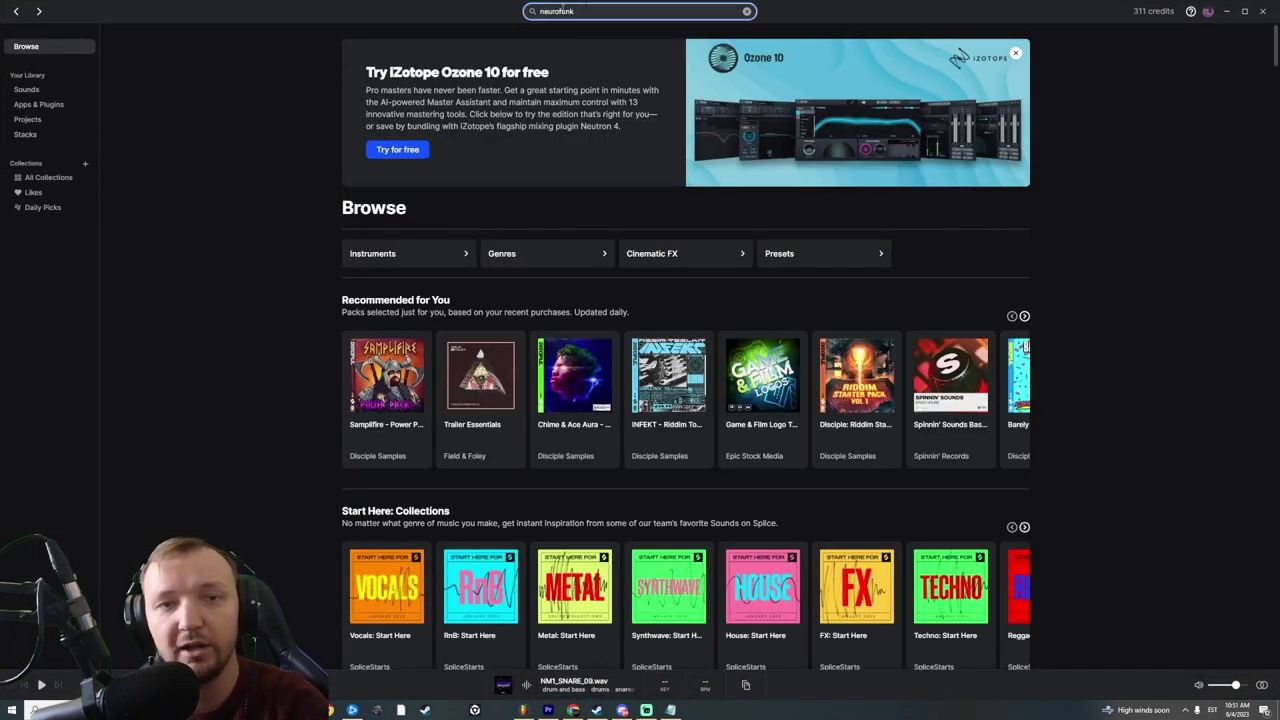
{"action": "key", "text": "Return"}
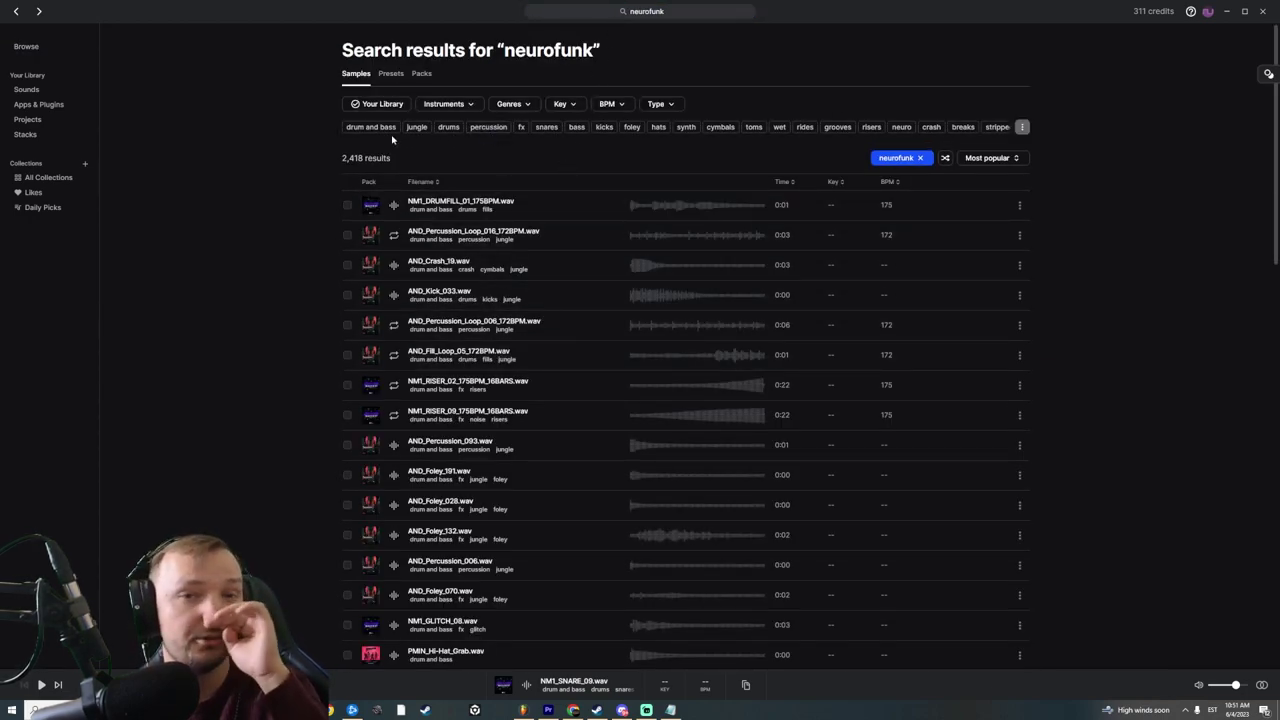
{"action": "left_click", "coordinate": [447, 128]}
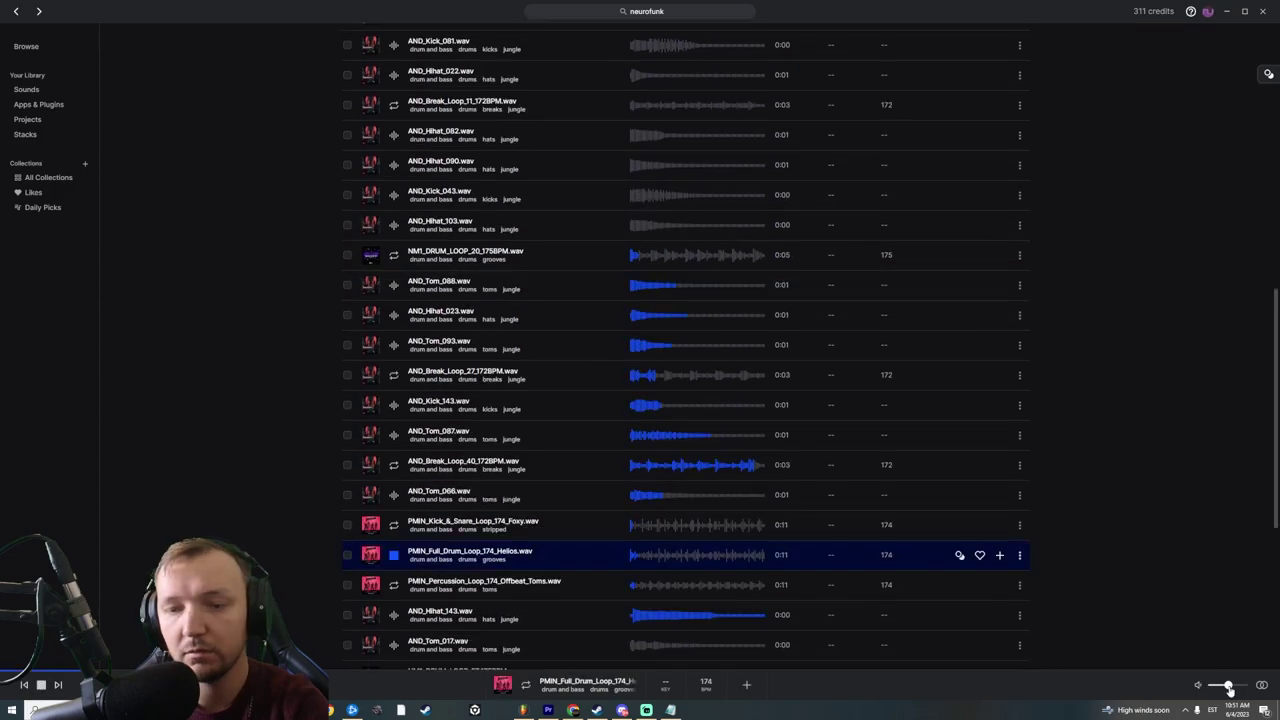
Preview the neighbouring drum loops and add AND_Break_Loop_40_172BPM.wav to the library
{"action": "key", "text": "Up"}
{"action": "key", "text": "Up"}
{"action": "key", "text": "Up"}
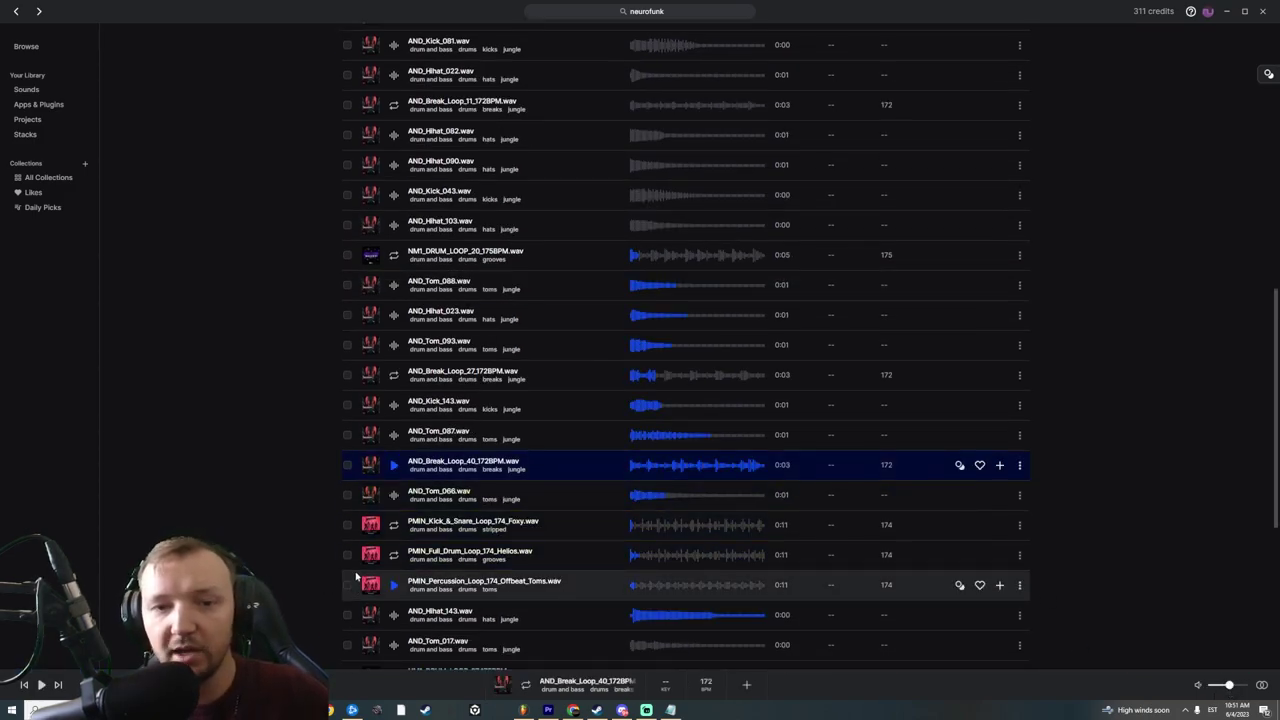
{"action": "left_click", "coordinate": [394, 466]}
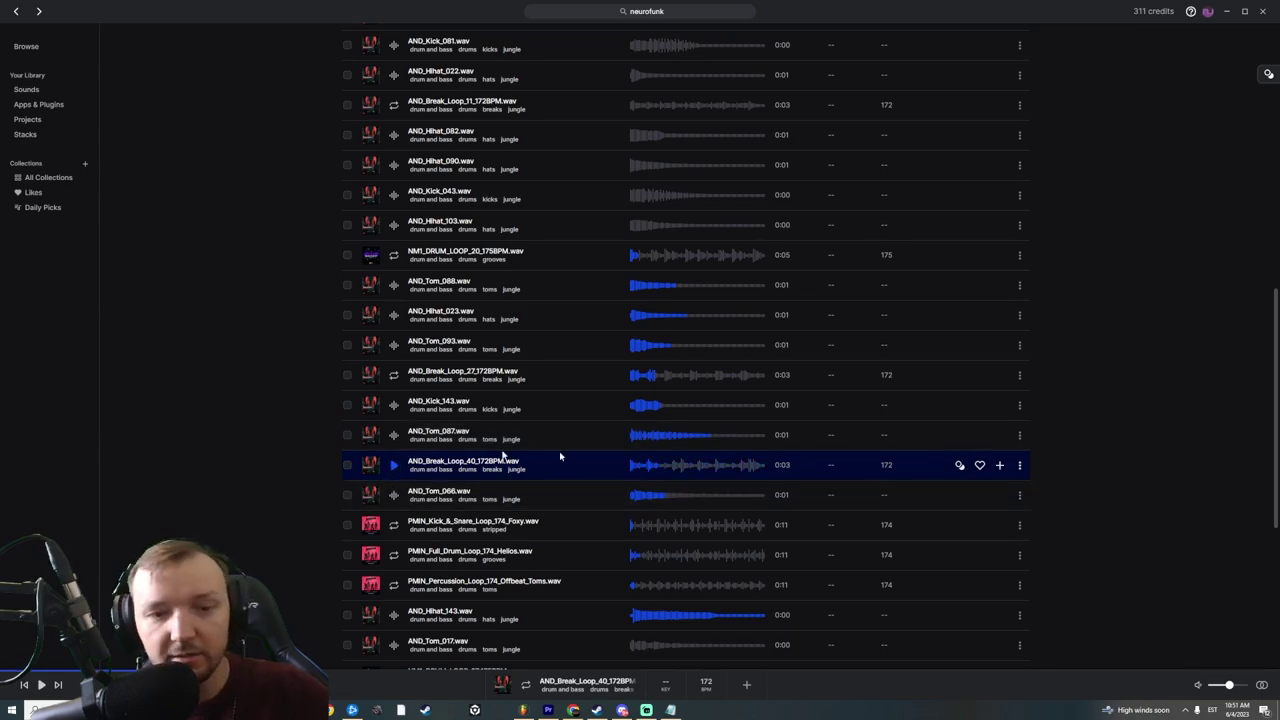
{"action": "left_click", "coordinate": [1000, 466]}
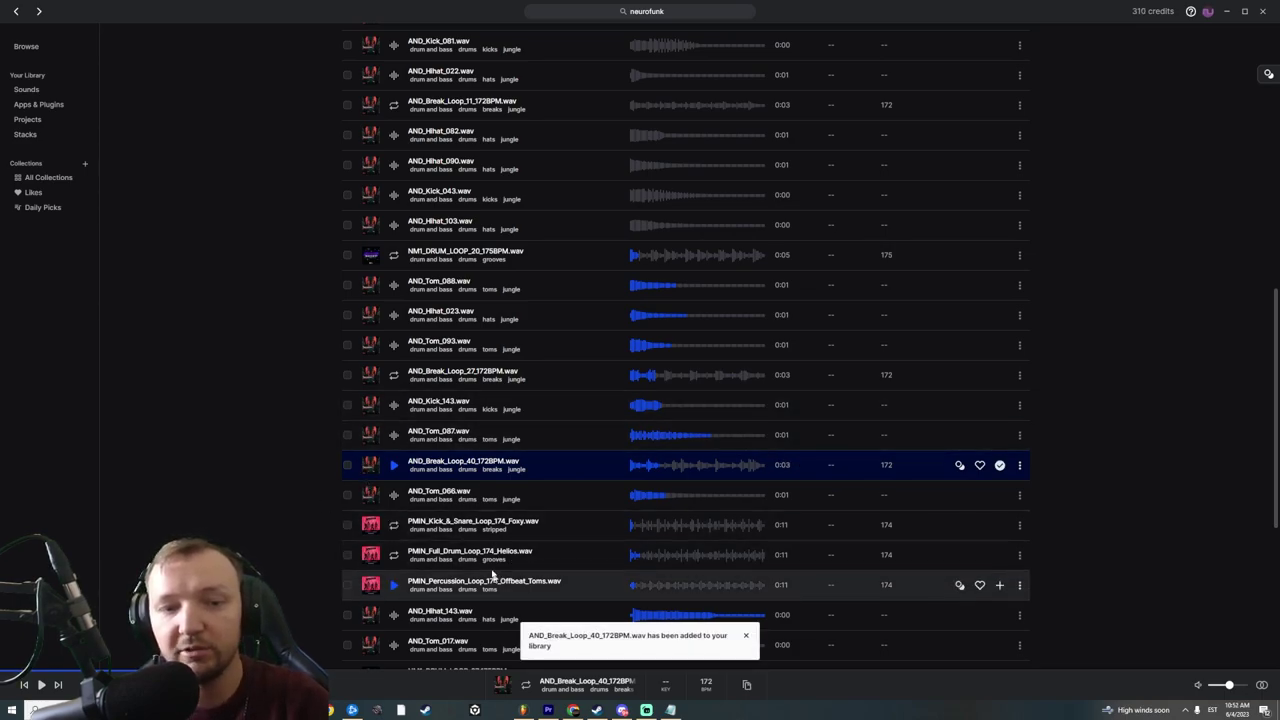
Place the break loop at the start of Track 1 in the FL Studio playlist, maximize the playlist and set the tempo to 172 BPM
{"action": "left_click_drag", "start_coordinate": [831, 477], "coordinate": [598, 116]}
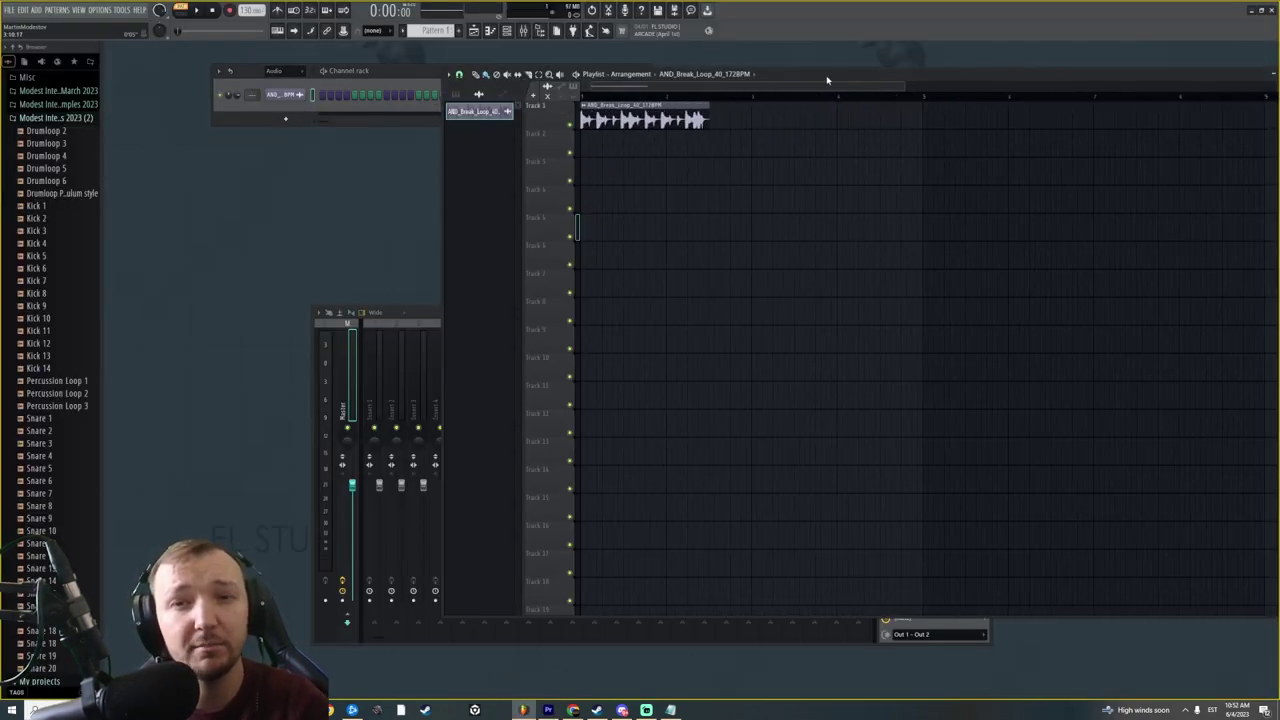
{"action": "double_click", "coordinate": [829, 77]}
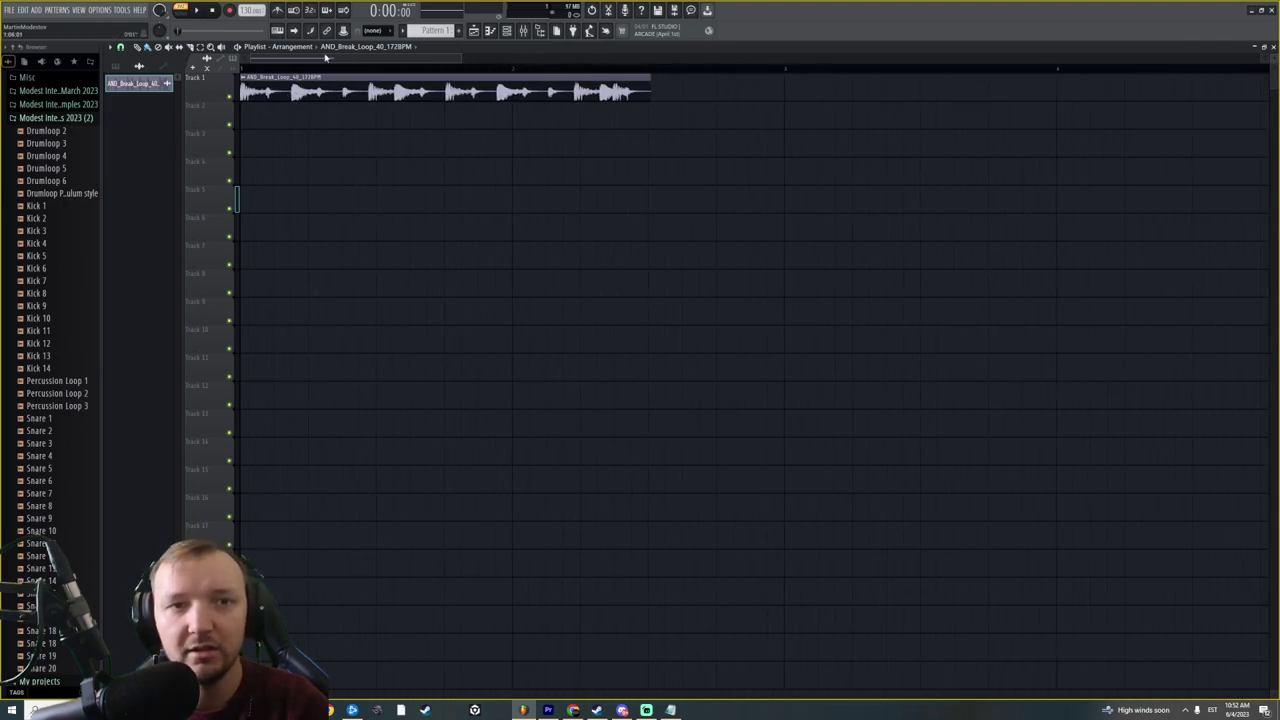
{"action": "left_click_drag", "start_coordinate": [246, 11], "coordinate": [251, 2]}
{"action": "scroll", "coordinate": [145, 147], "scroll_direction": "up", "scroll_amount": 4}
{"action": "scroll", "coordinate": [233, 134], "scroll_direction": "down", "scroll_amount": 5}
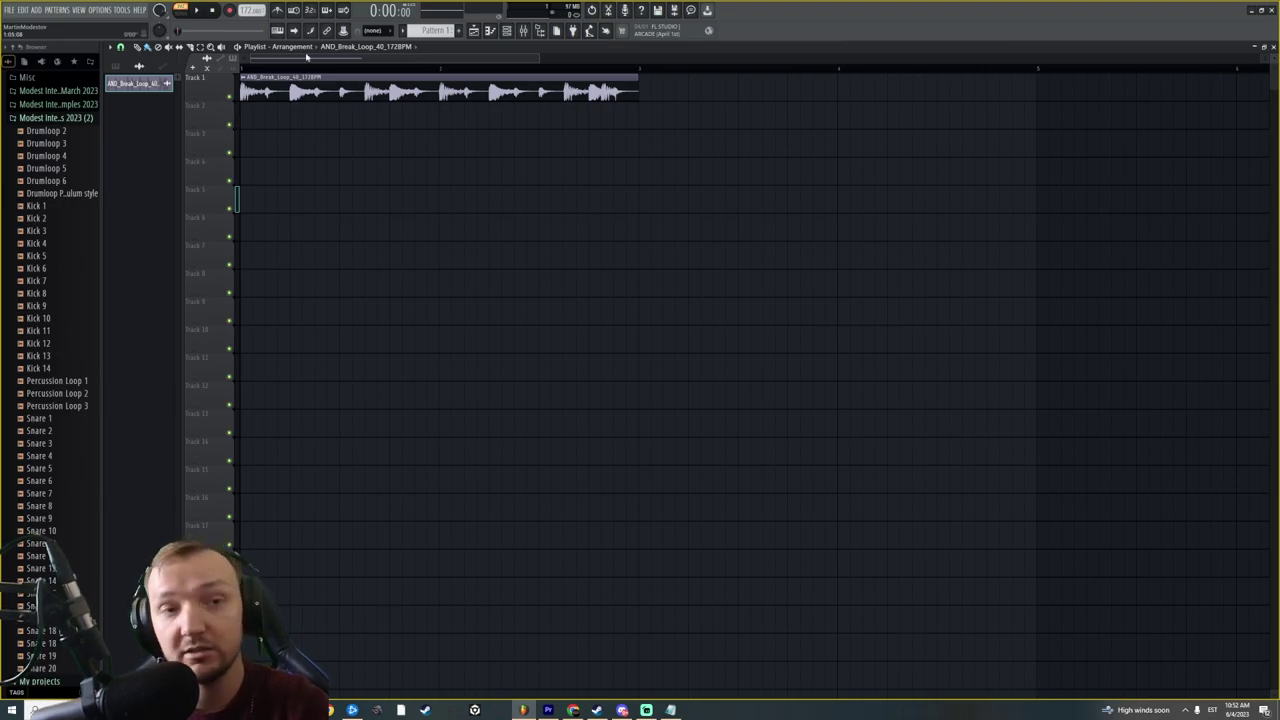
Switch back to Splice and preview the drum samples listed below the added break loop
{"action": "key", "text": "alt+Tab"}
{"action": "key", "text": "Down"}
{"action": "key", "text": "Down"}
{"action": "key", "text": "Down"}
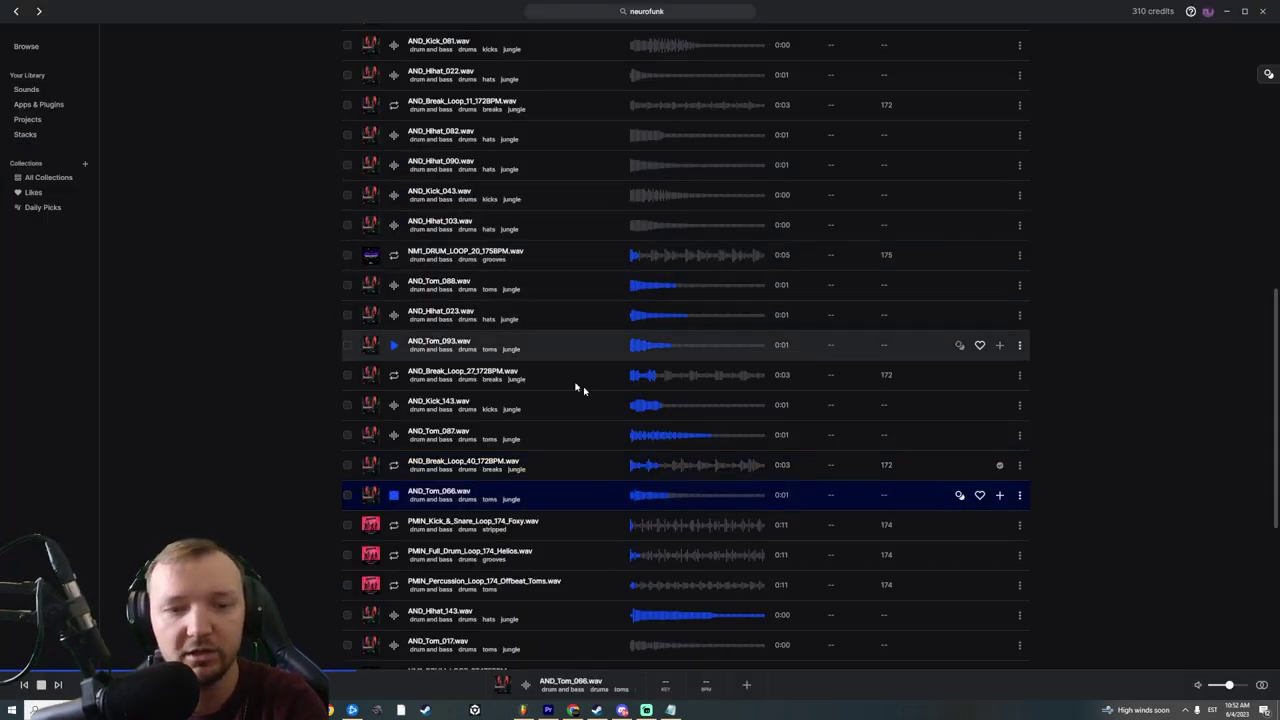
{"action": "scroll", "coordinate": [730, 365], "scroll_direction": "down", "scroll_amount": 3}
{"action": "key", "text": "Down"}
{"action": "key", "text": "Down"}
{"action": "key", "text": "Down"}
{"action": "key", "text": "Down"}
{"action": "key", "text": "Down"}
{"action": "key", "text": "Down"}
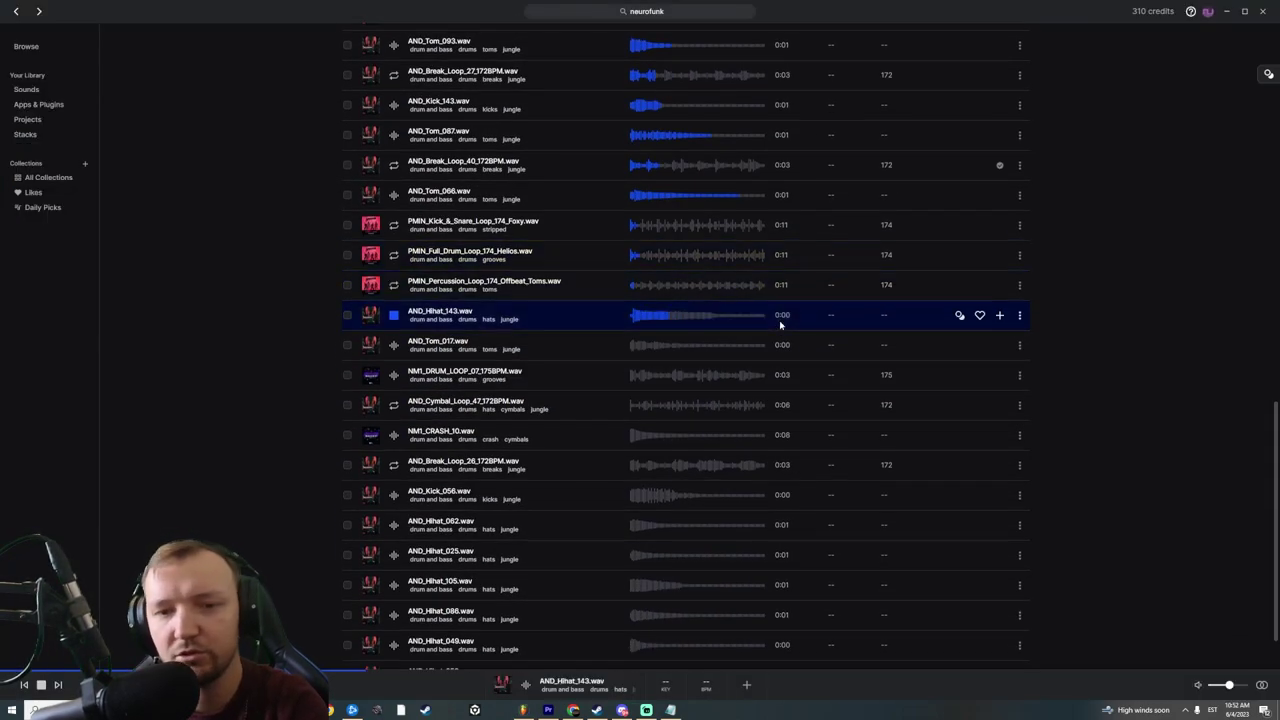
Preview further drum samples down the list and add AND_Kick_056.wav to the library
{"action": "key", "text": "Up"}
{"action": "key", "text": "Down"}
{"action": "key", "text": "Down"}
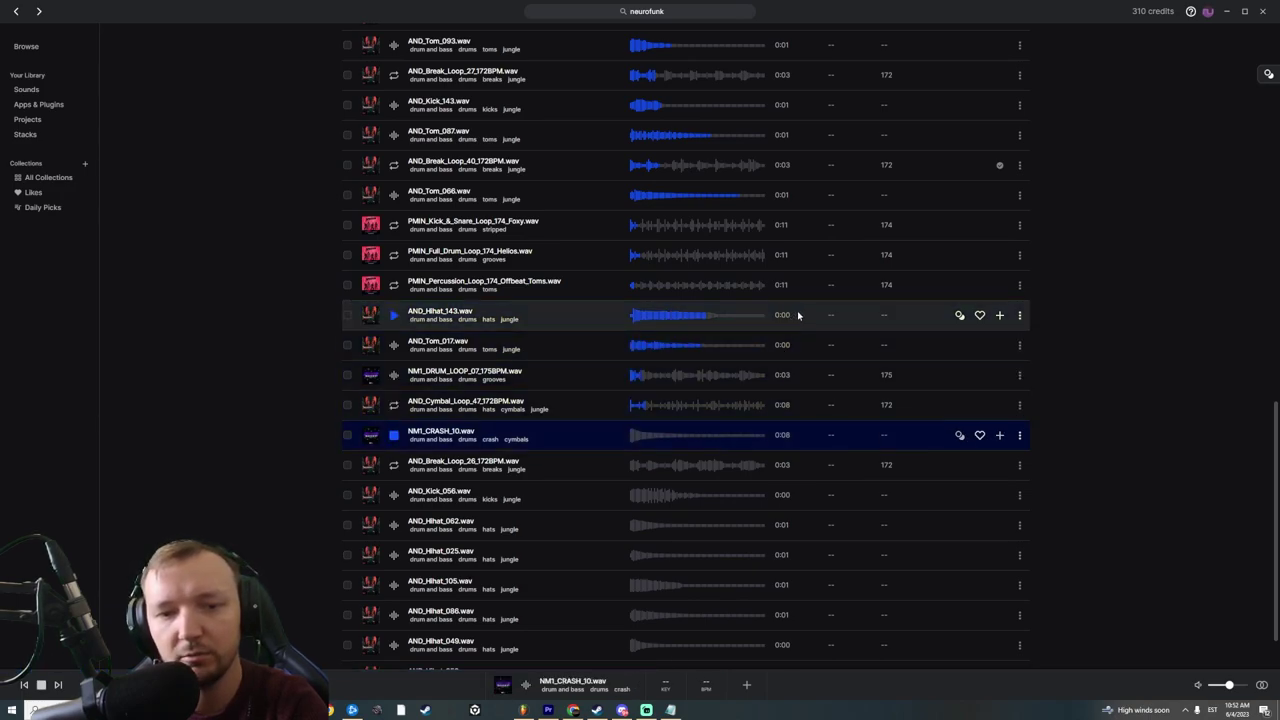
{"action": "key", "text": "Down"}
{"action": "key", "text": "Down"}
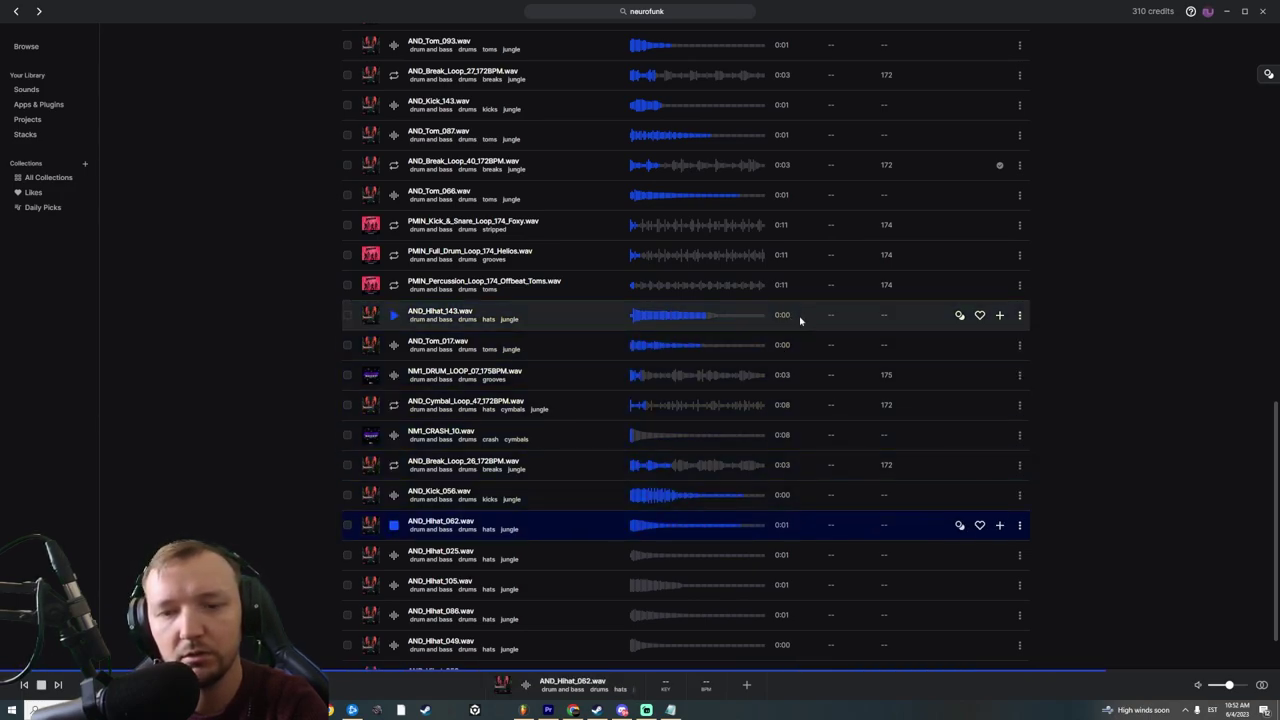
{"action": "key", "text": "Up"}
{"action": "left_click", "coordinate": [1000, 497]}
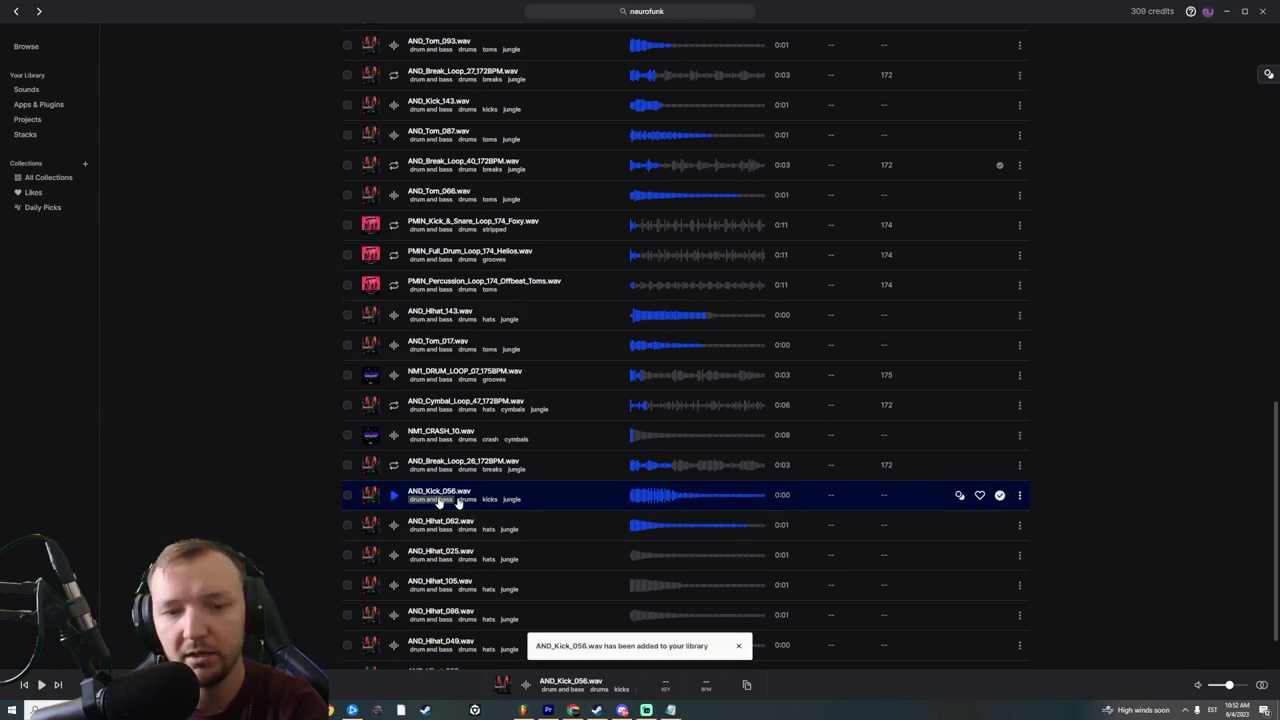
Place AND_Kick_056 at the start of Track 4 in the FL Studio playlist, then return to Splice
{"action": "left_click_drag", "start_coordinate": [771, 493], "coordinate": [264, 176]}
{"action": "key", "text": "alt+Tab"}
{"action": "key", "text": "alt+Tab"}
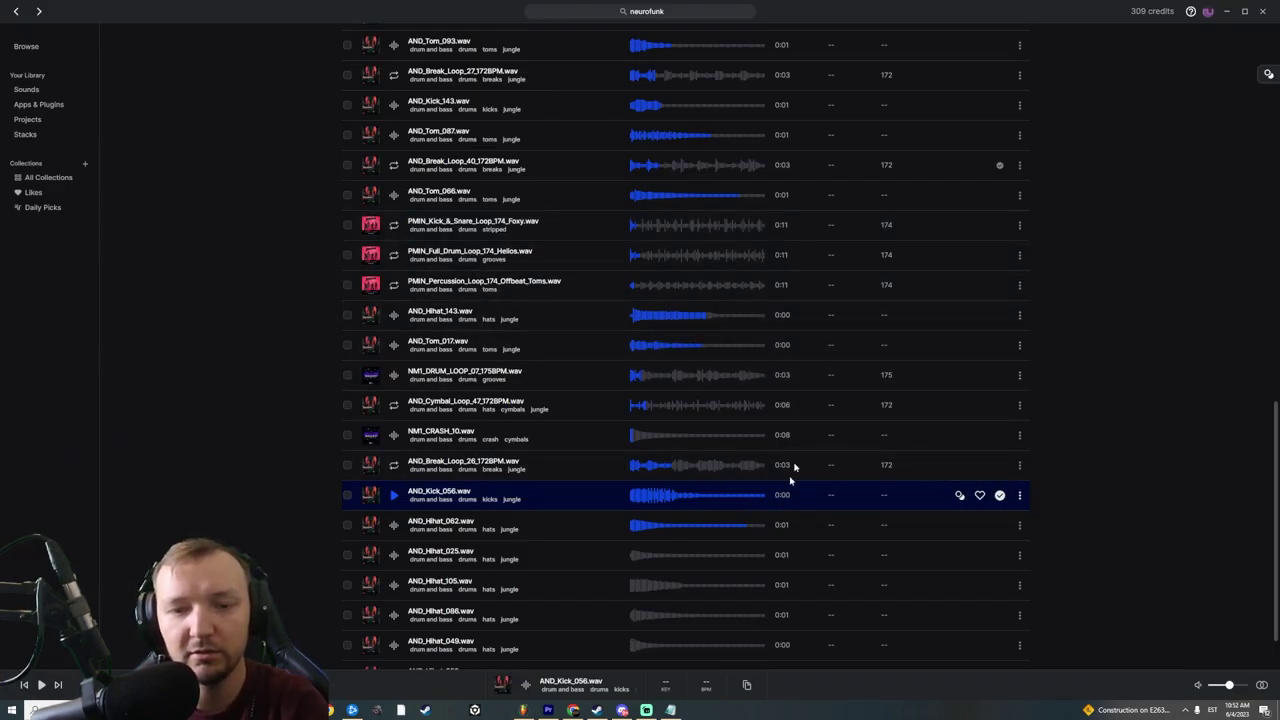
Preview the hi-hat samples listed after AND_Kick_056.wav
{"action": "key", "text": "Down"}
{"action": "key", "text": "Down"}
{"action": "key", "text": "Down"}
{"action": "key", "text": "Down"}
{"action": "key", "text": "Down"}
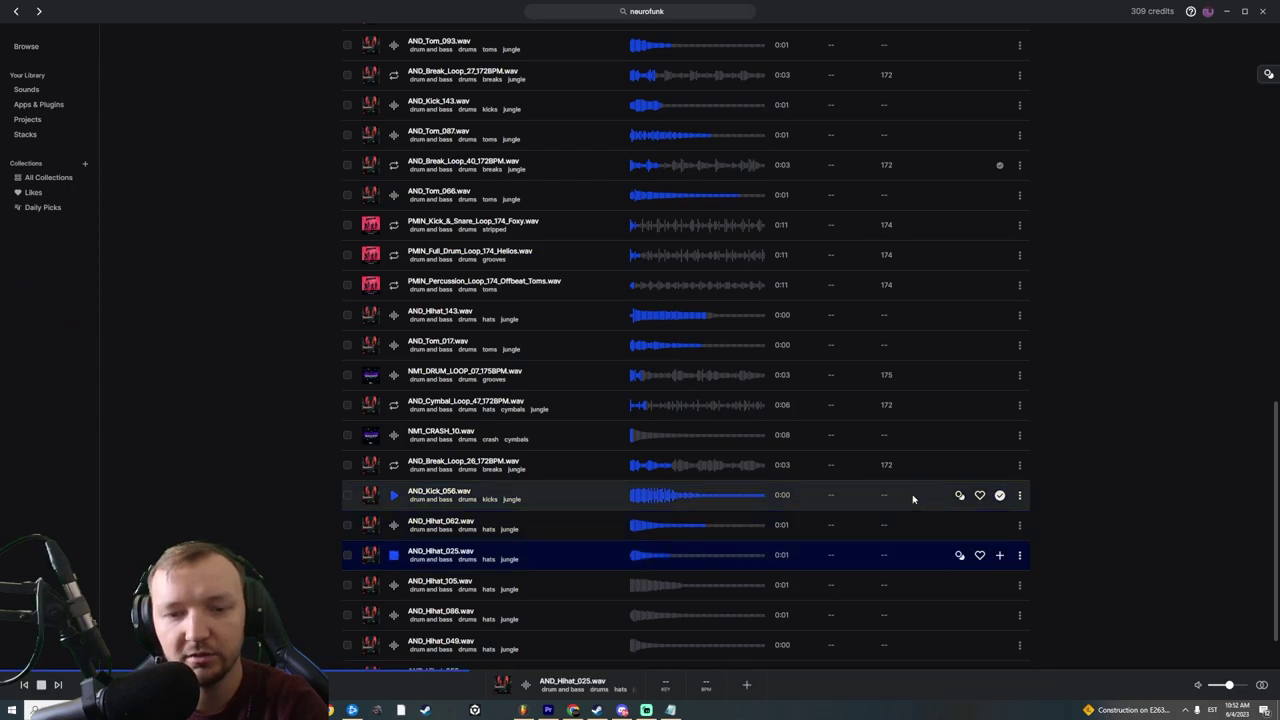
{"action": "key", "text": "Down"}
{"action": "scroll", "coordinate": [591, 154], "scroll_direction": "up", "scroll_amount": 16}
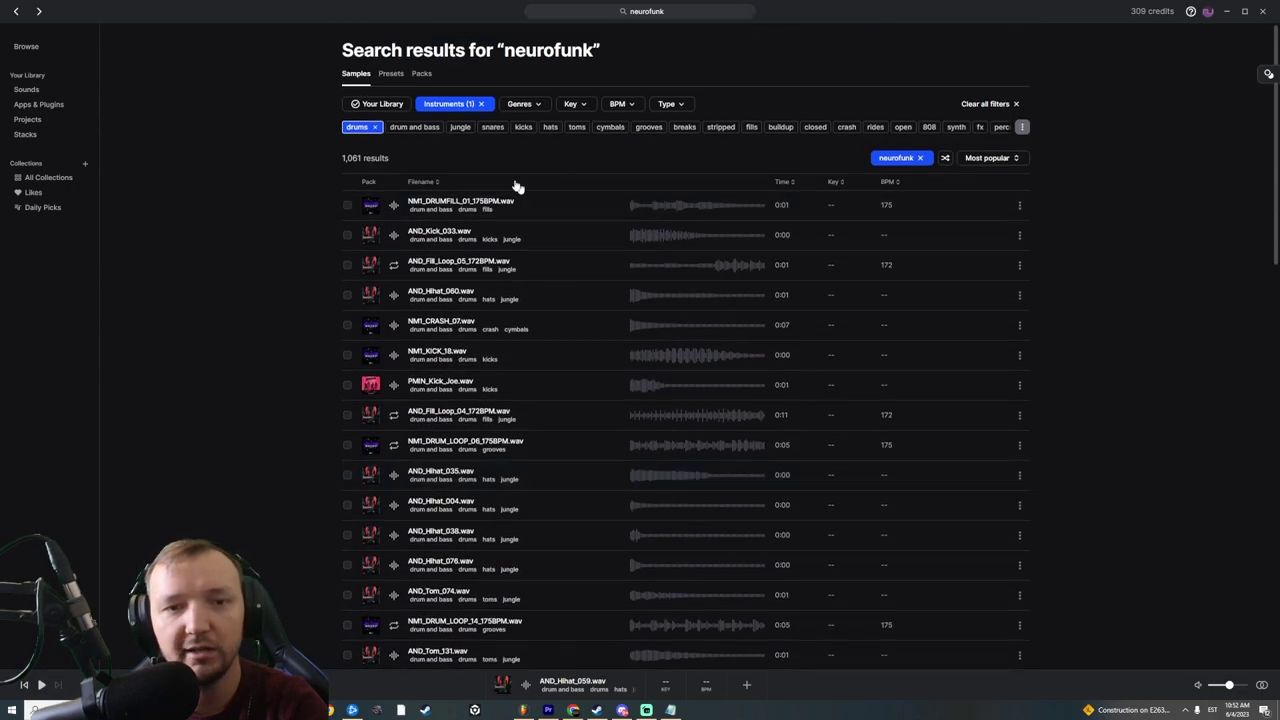
Add the snares filter and preview AND_Snare_131, AND_Snare_071 and AND_Snare_141
{"action": "left_click", "coordinate": [492, 127]}
{"action": "left_click", "coordinate": [394, 204]}
{"action": "left_click", "coordinate": [397, 232]}
{"action": "left_click", "coordinate": [397, 264]}
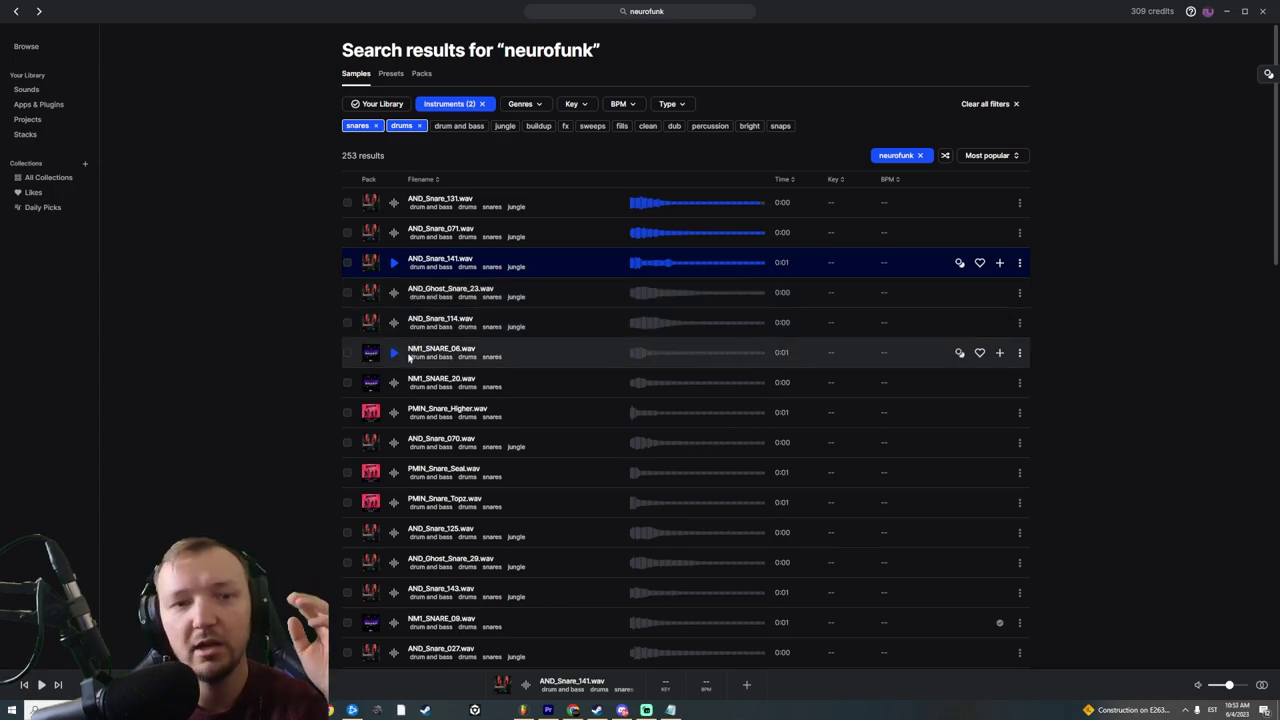
Raise the preview volume and replay the first three snares for comparison
{"action": "left_click", "coordinate": [395, 203]}
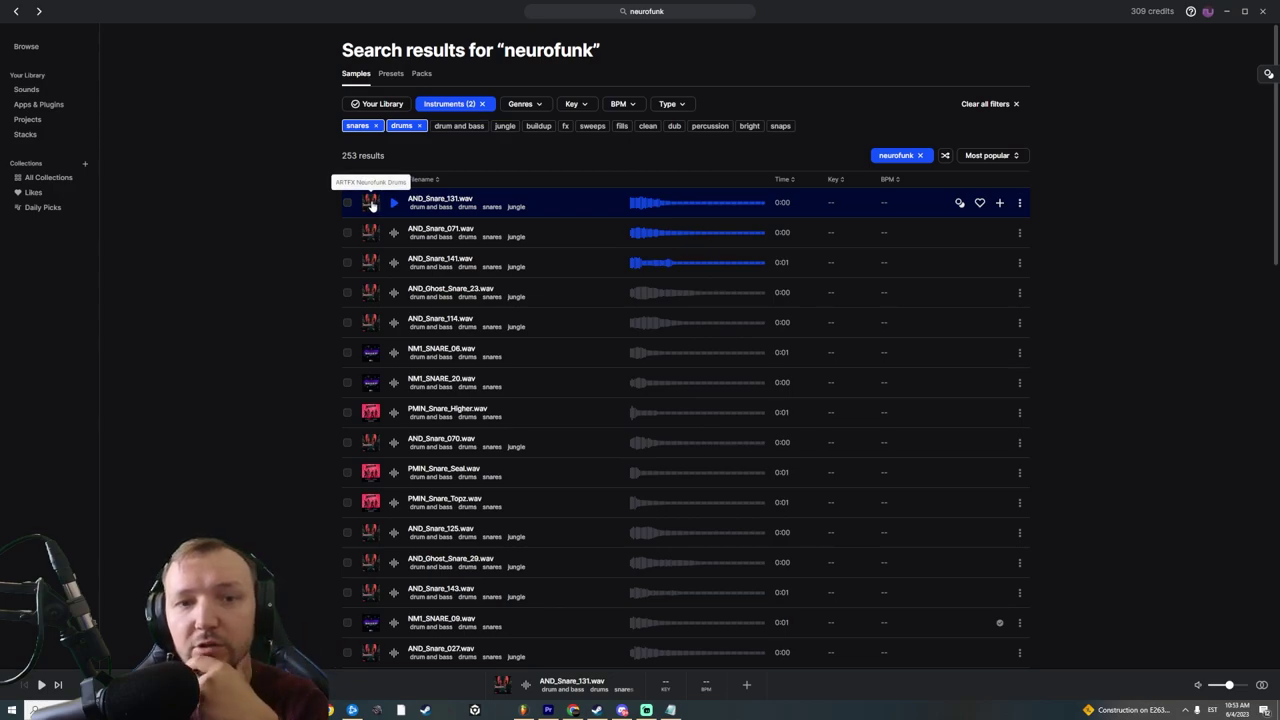
{"action": "left_click", "coordinate": [397, 203]}
{"action": "left_click_drag", "start_coordinate": [1231, 686], "coordinate": [1237, 685]}
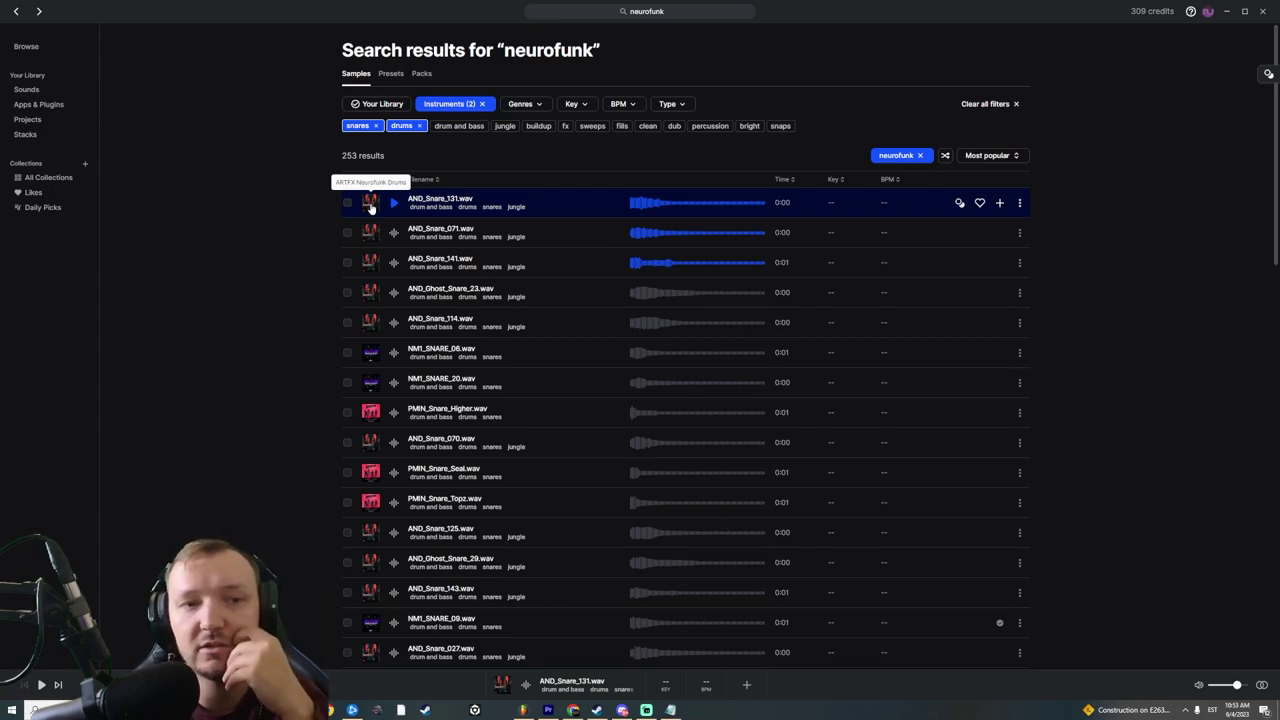
{"action": "left_click", "coordinate": [372, 232]}
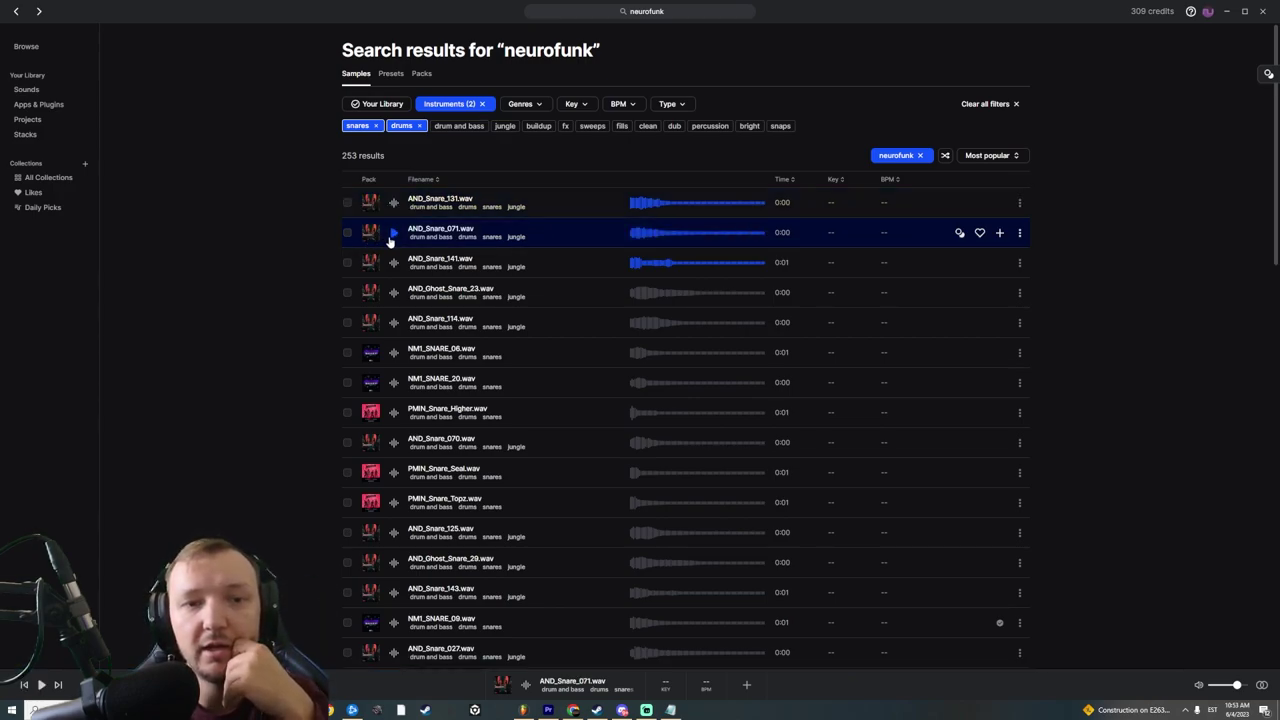
{"action": "left_click", "coordinate": [394, 263]}
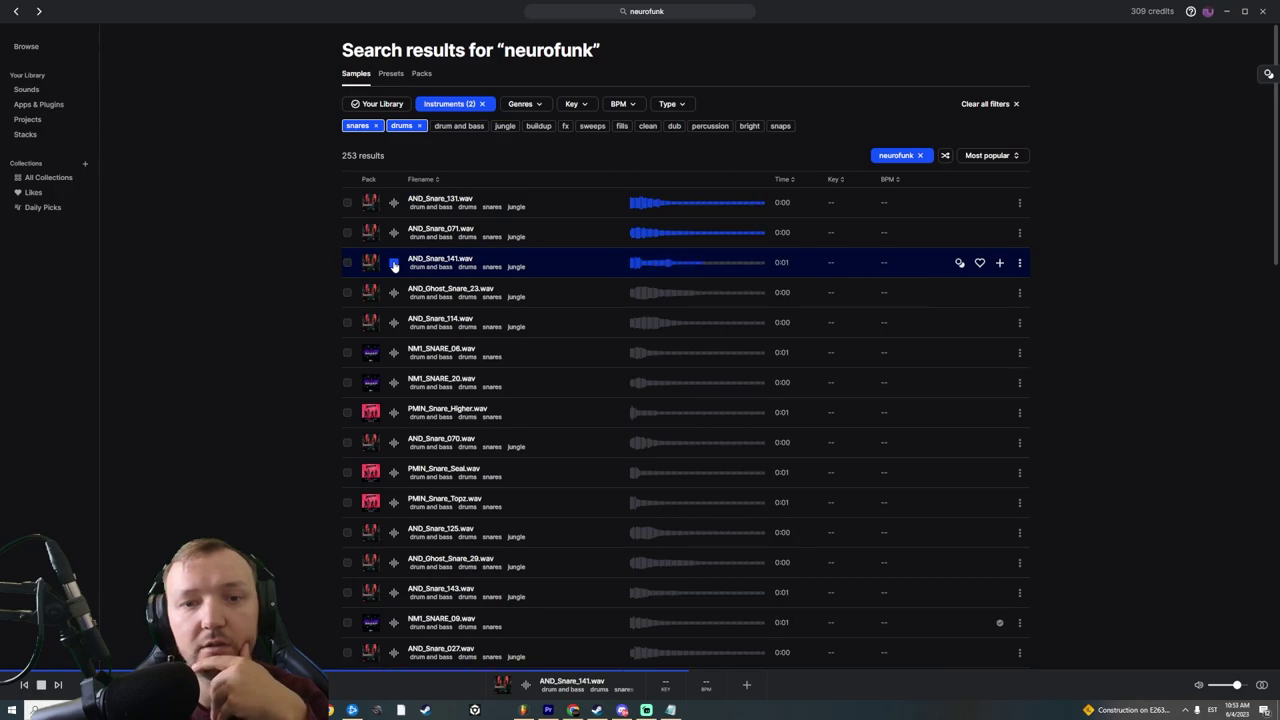
{"action": "left_click", "coordinate": [394, 231]}
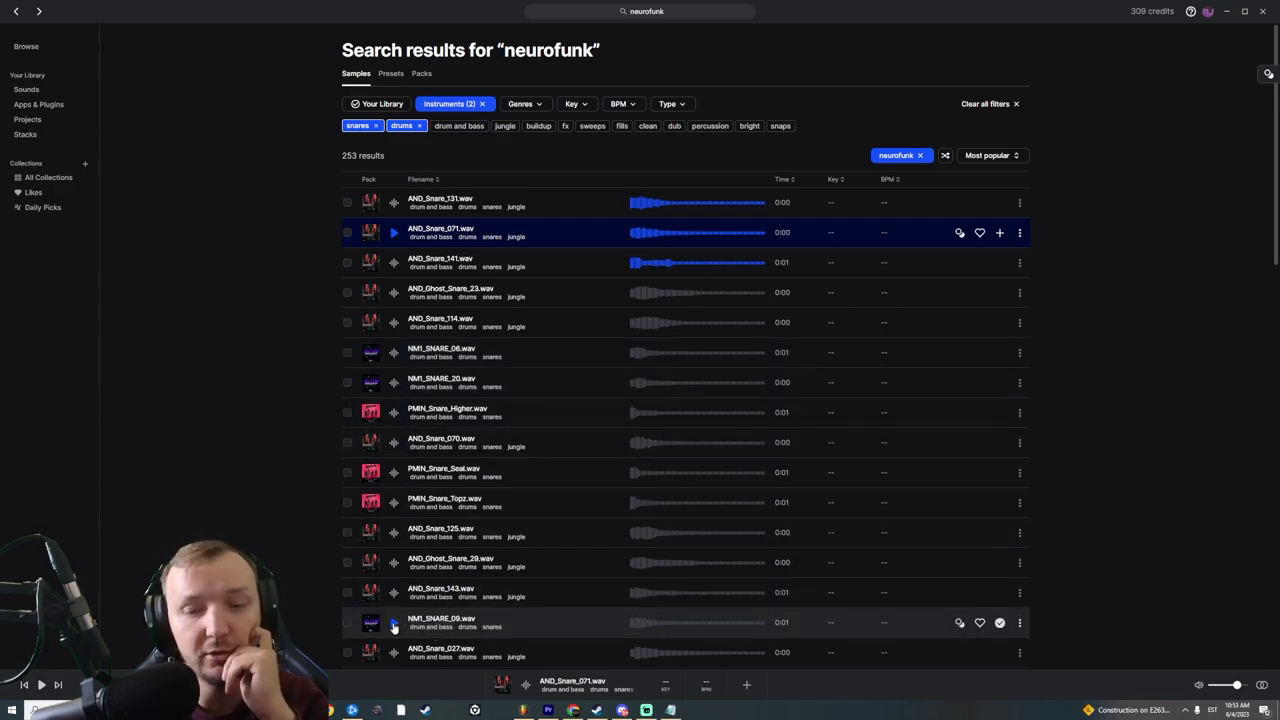
Compare the sound of NM1_SNARE_09 with AND_Snare_071
{"action": "left_click", "coordinate": [395, 626]}
{"action": "scroll", "coordinate": [397, 628], "scroll_direction": "down", "scroll_amount": 1}
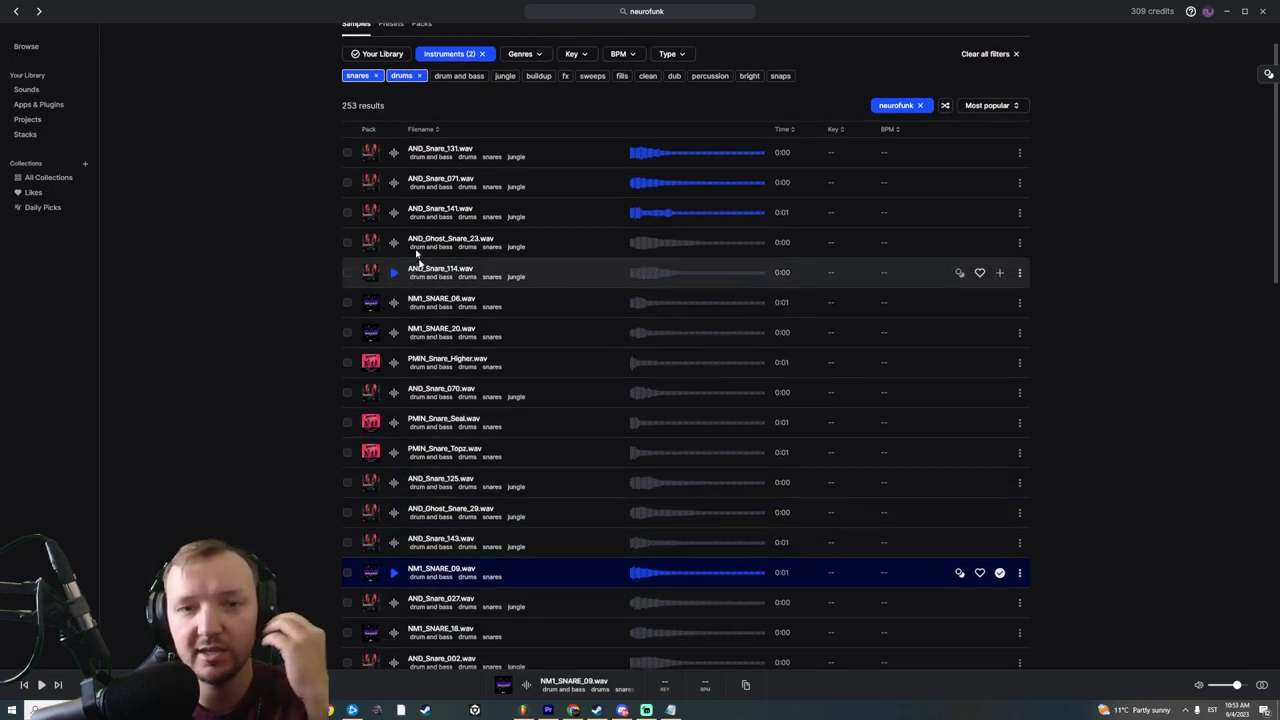
{"action": "left_click", "coordinate": [393, 182]}
{"action": "left_click", "coordinate": [396, 572]}
{"action": "scroll", "coordinate": [600, 560], "scroll_direction": "down", "scroll_amount": 1}
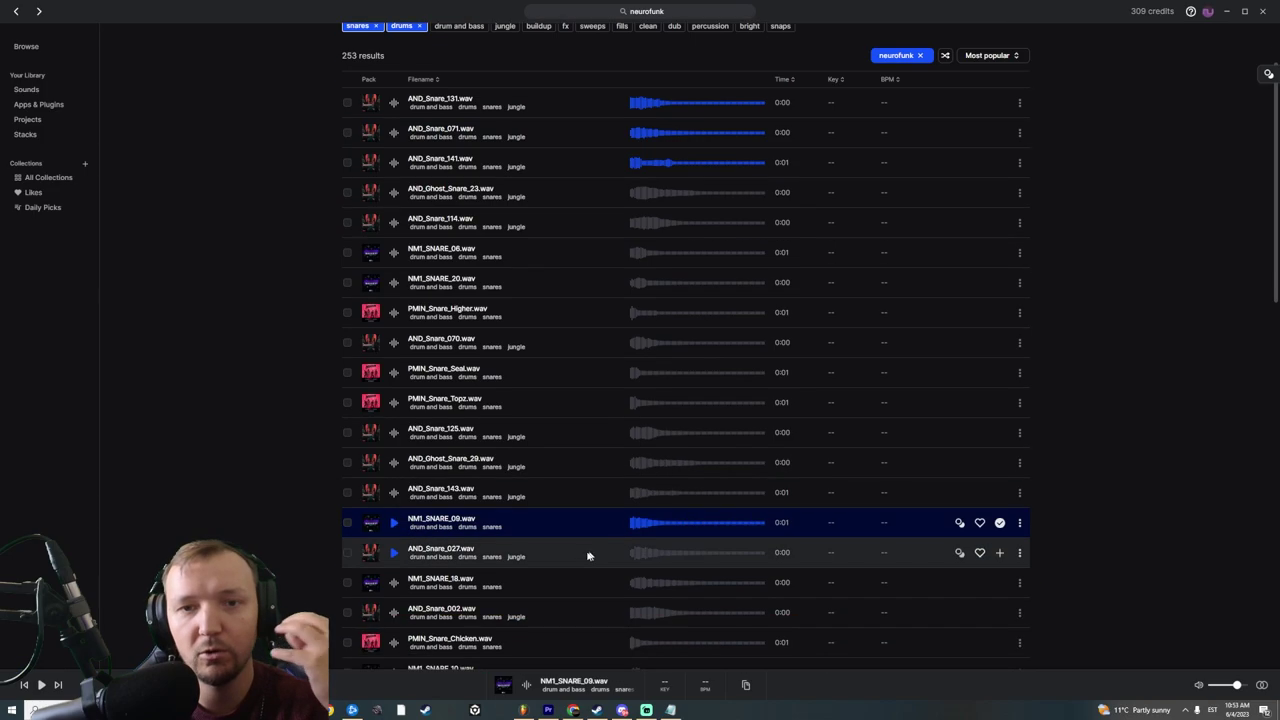
Preview the NM1 snares 18, 10, 04 and 03 further down the results
{"action": "scroll", "coordinate": [448, 515], "scroll_direction": "down", "scroll_amount": 1}
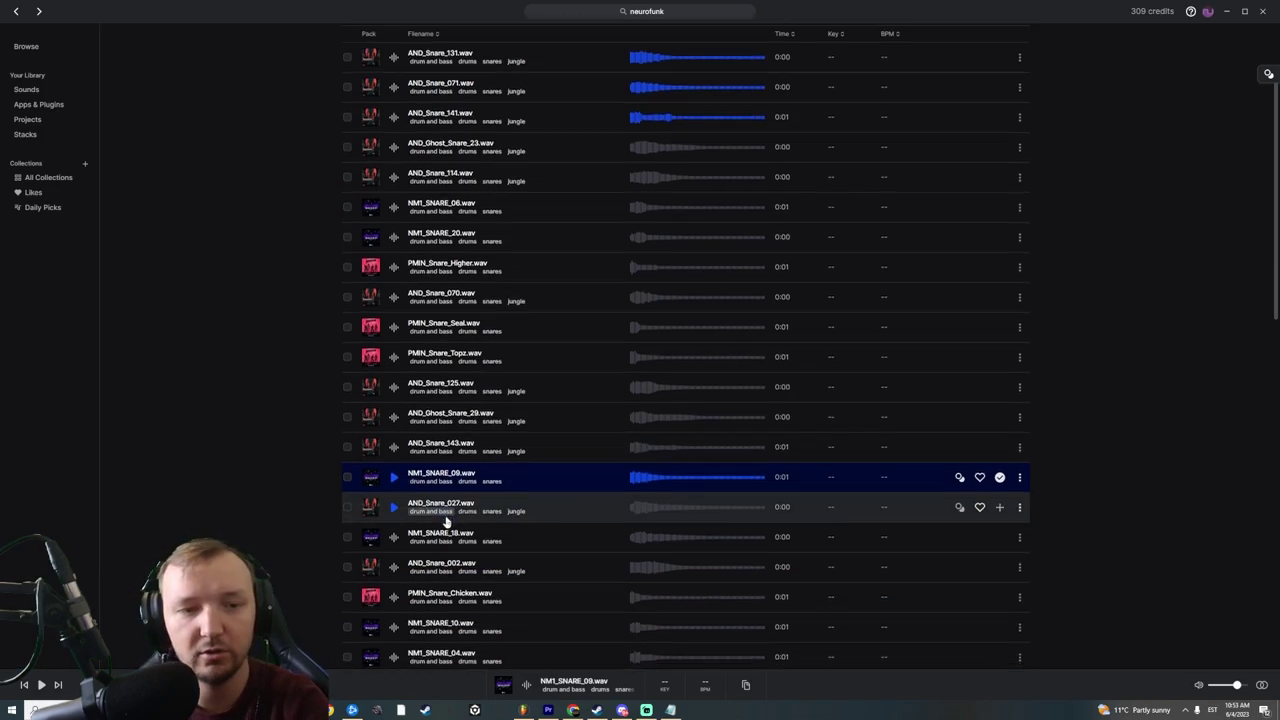
{"action": "scroll", "coordinate": [446, 523], "scroll_direction": "down", "scroll_amount": 1}
{"action": "left_click", "coordinate": [395, 535]}
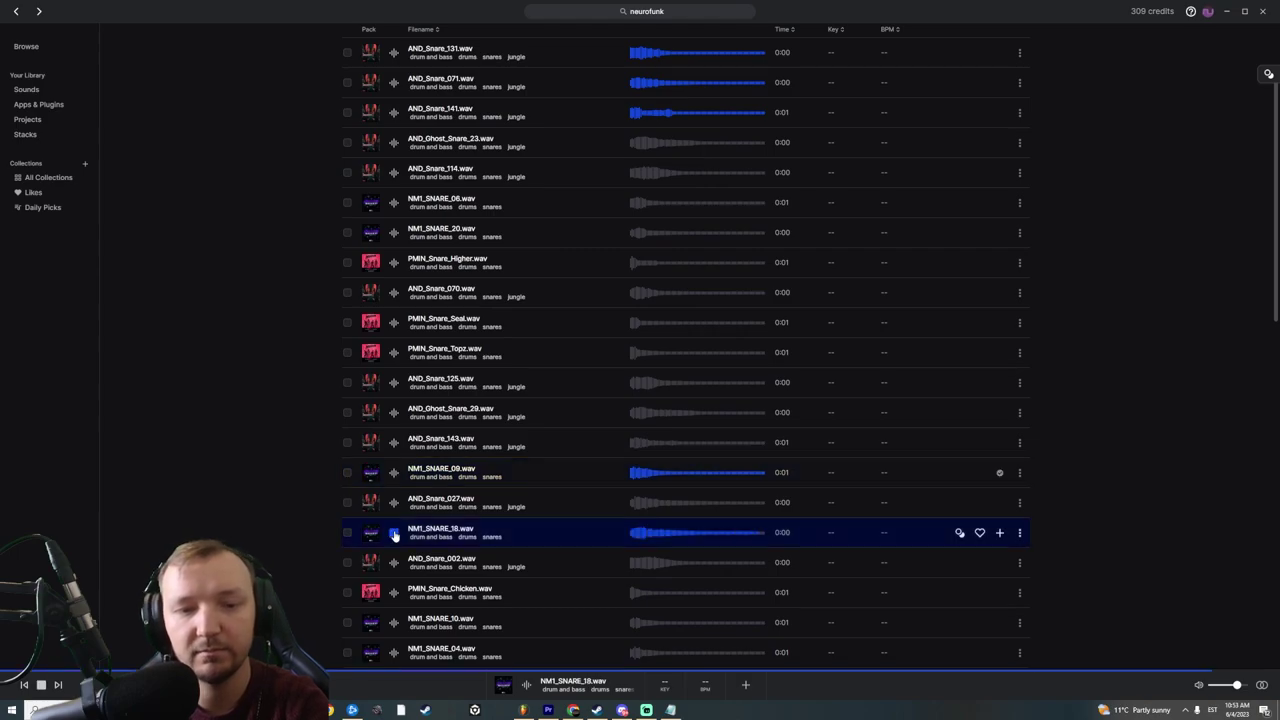
{"action": "scroll", "coordinate": [519, 529], "scroll_direction": "down", "scroll_amount": 1}
{"action": "left_click", "coordinate": [395, 523]}
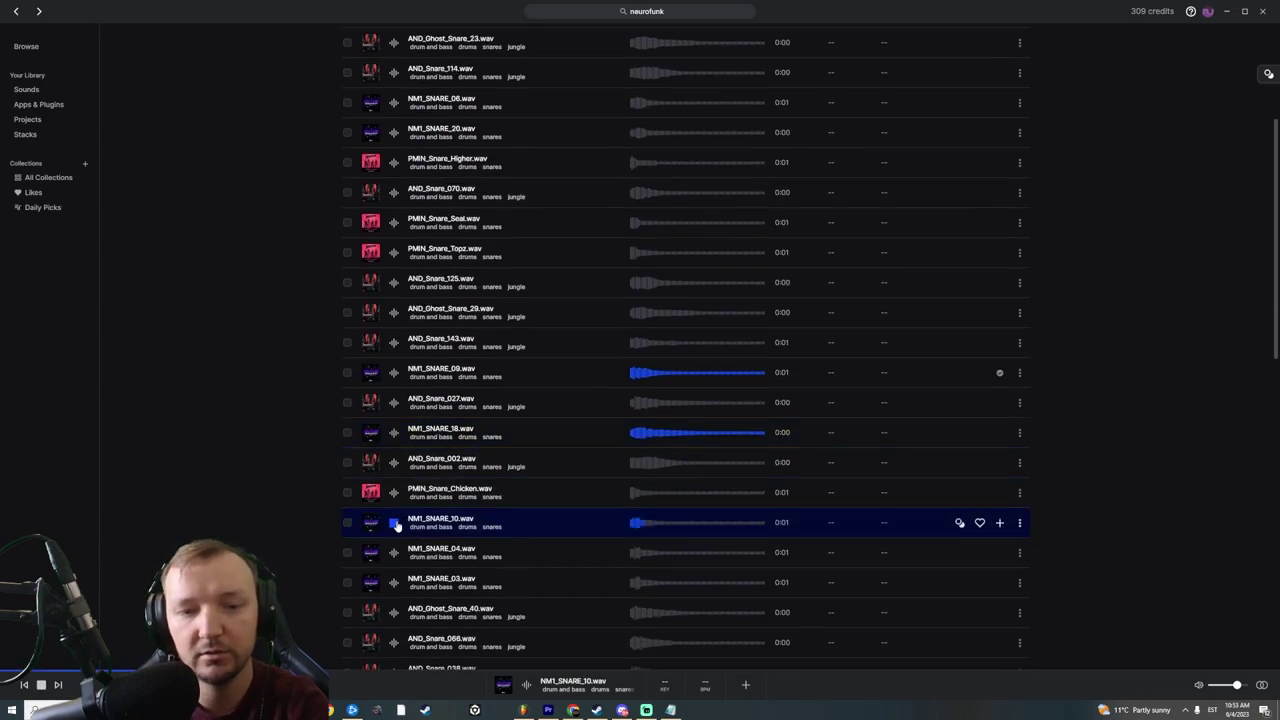
{"action": "key", "text": "Down"}
{"action": "key", "text": "Down"}
Preview more NM1 snares further through the results and add NM1_SNARE_01.wav to the library
{"action": "scroll", "coordinate": [550, 490], "scroll_direction": "down", "scroll_amount": 3}
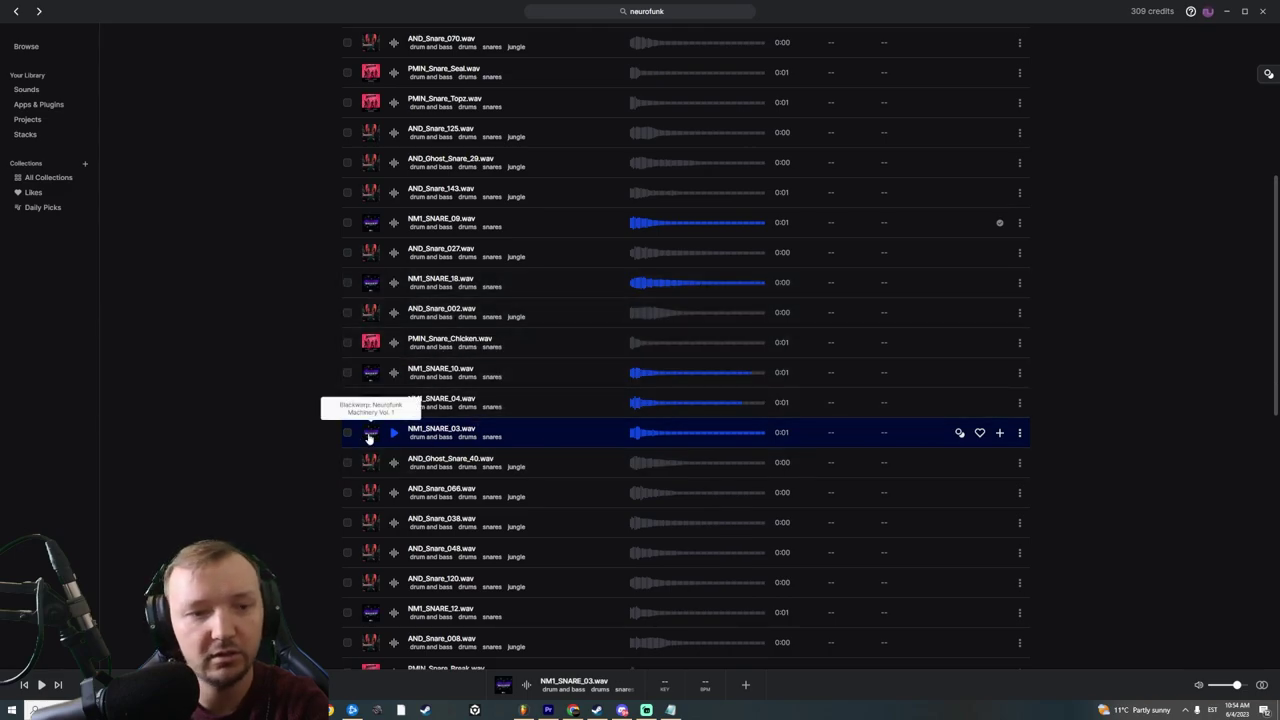
{"action": "scroll", "coordinate": [368, 438], "scroll_direction": "down", "scroll_amount": 5}
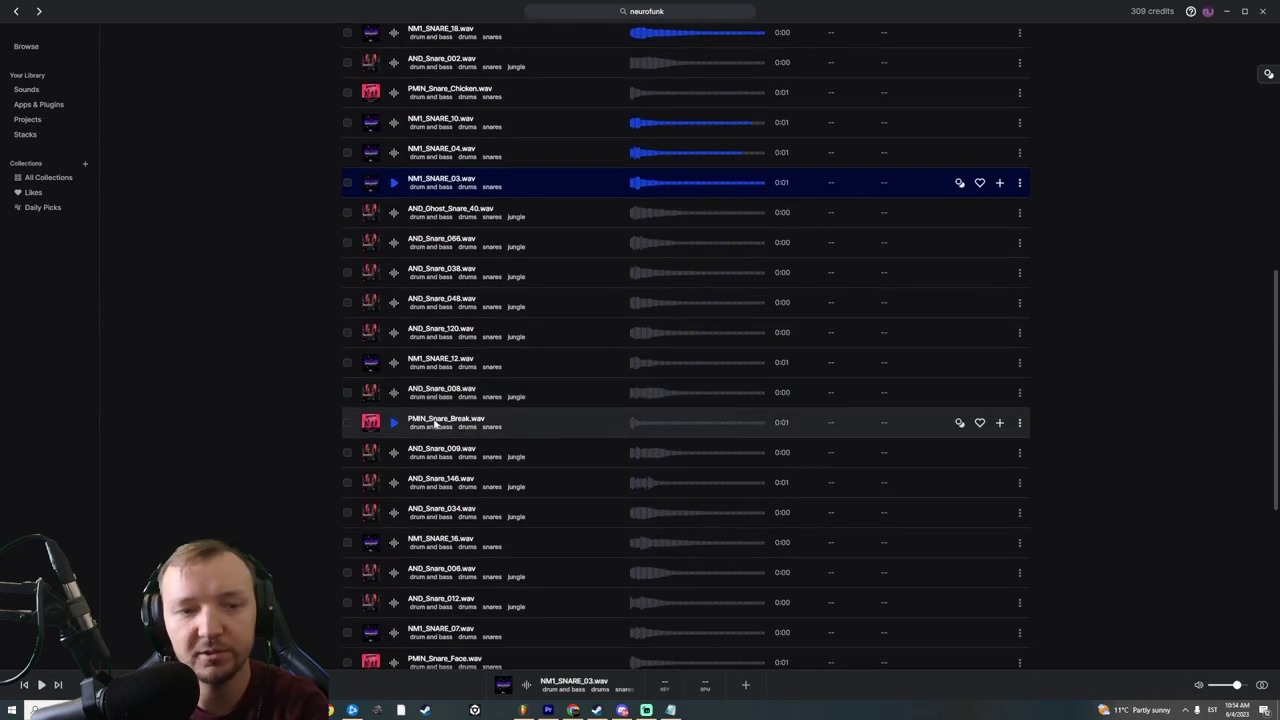
{"action": "left_click", "coordinate": [395, 363]}
{"action": "scroll", "coordinate": [878, 451], "scroll_direction": "down", "scroll_amount": 3}
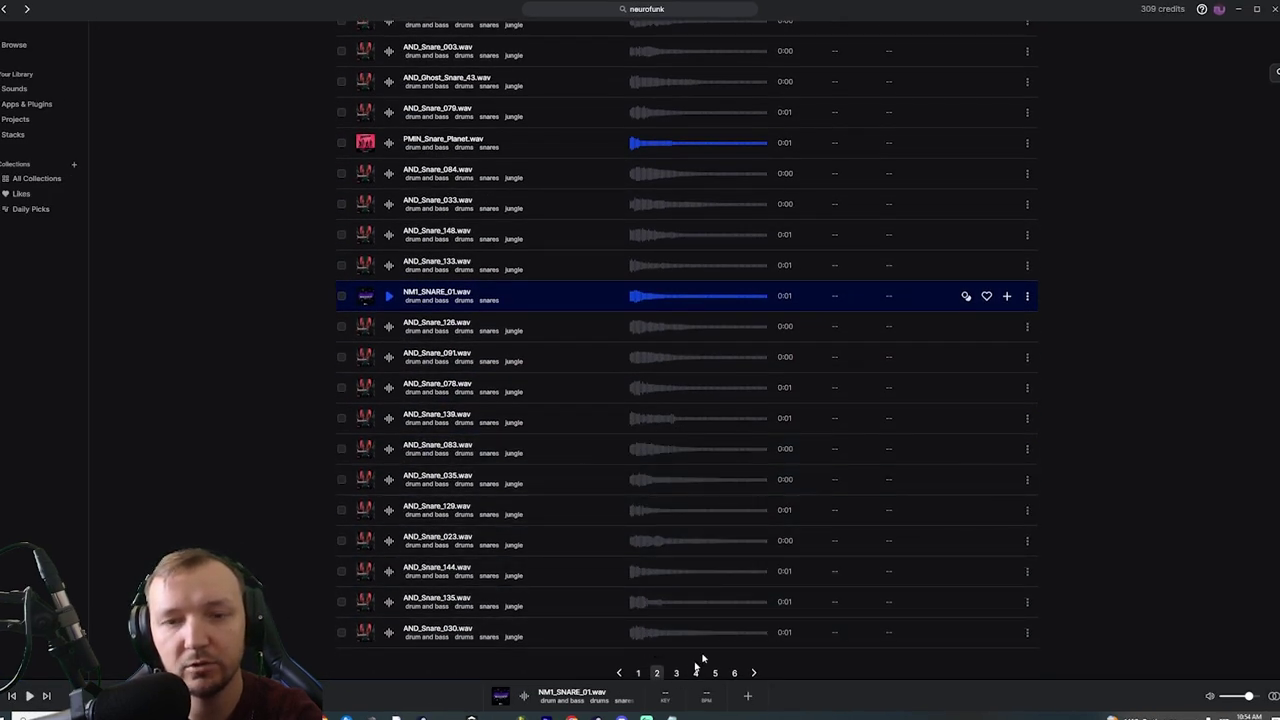
{"action": "left_click", "coordinate": [1006, 296]}
From the library's sounds, place NM1_SNARE_09 on Track 5 of the FL Studio playlist, halfway through bar 1
{"action": "left_click", "coordinate": [14, 88]}
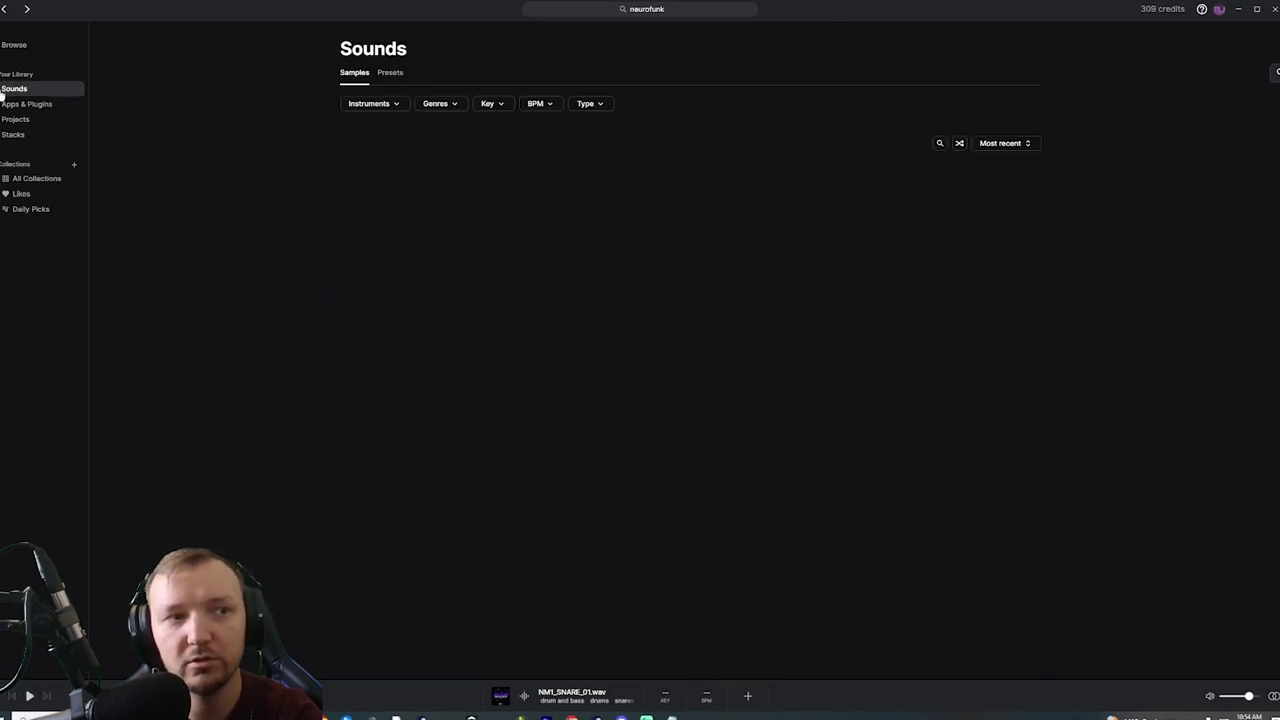
{"action": "left_click", "coordinate": [430, 206]}
{"action": "left_click", "coordinate": [432, 298]}
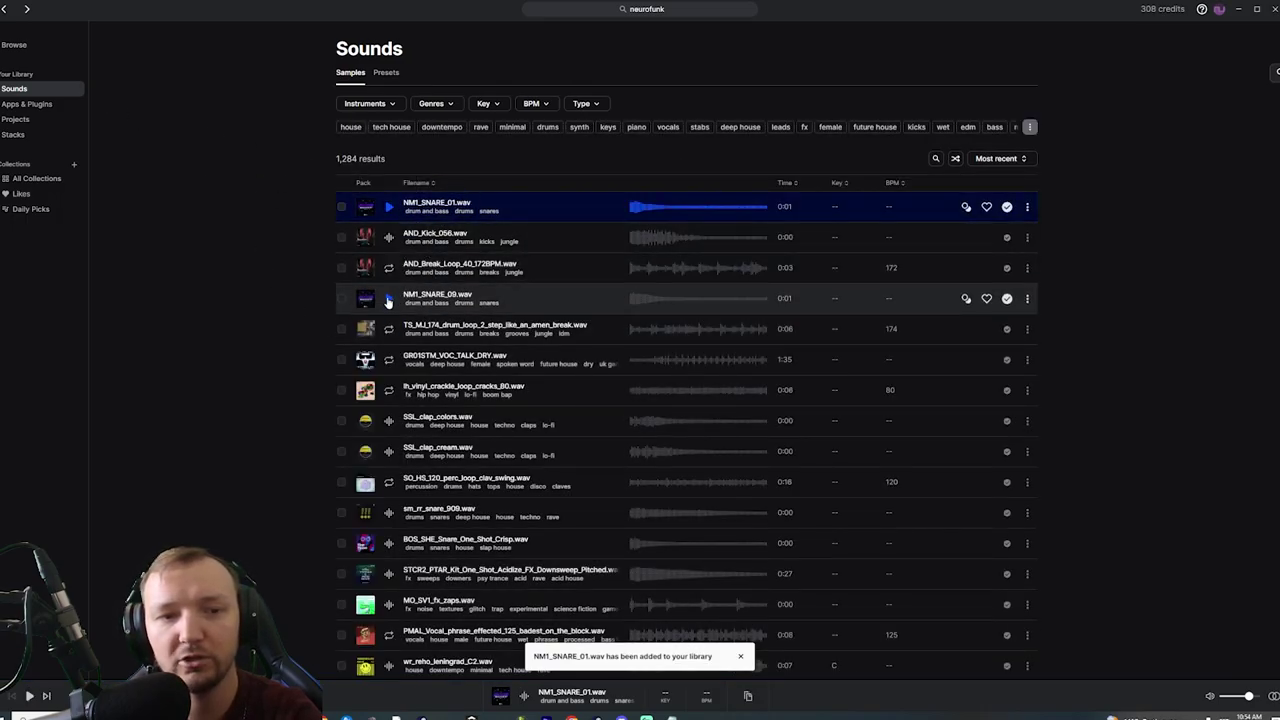
{"action": "left_click_drag", "start_coordinate": [489, 303], "coordinate": [374, 204]}
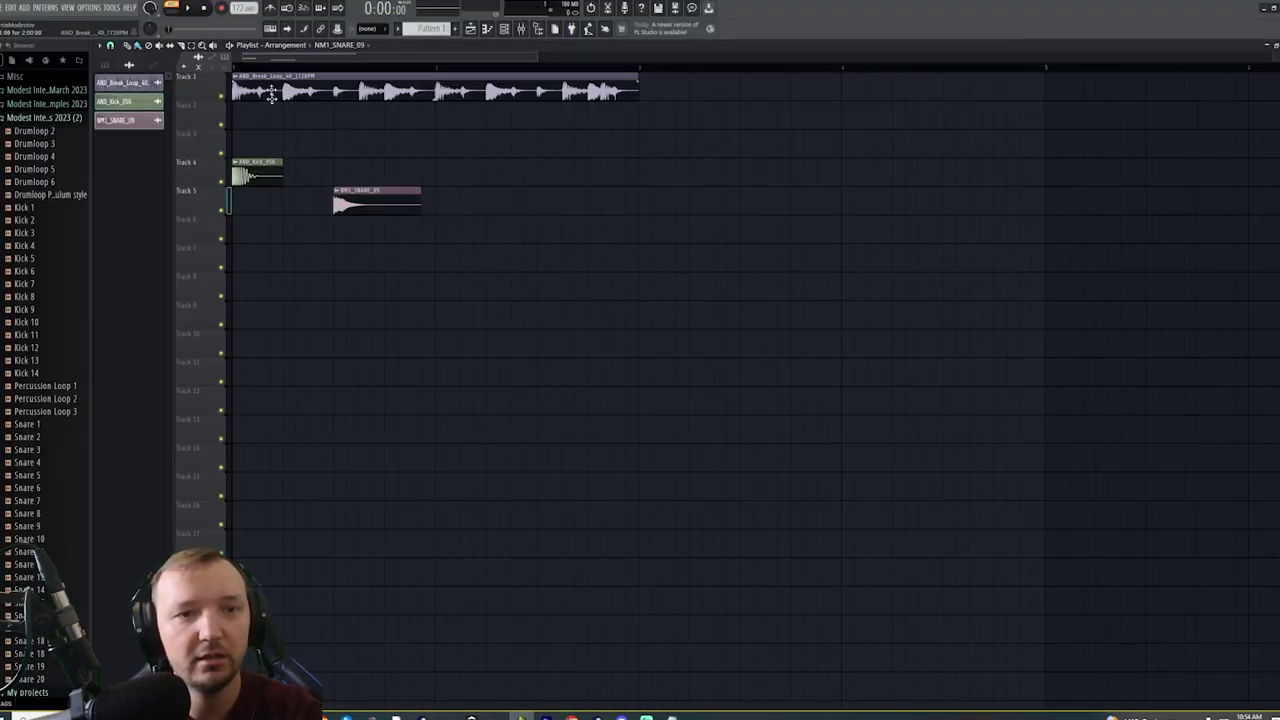
Route the break loop on Track 1 to mixer Insert 1 and audition it with the other tracks muted
{"action": "double_click", "coordinate": [380, 91]}
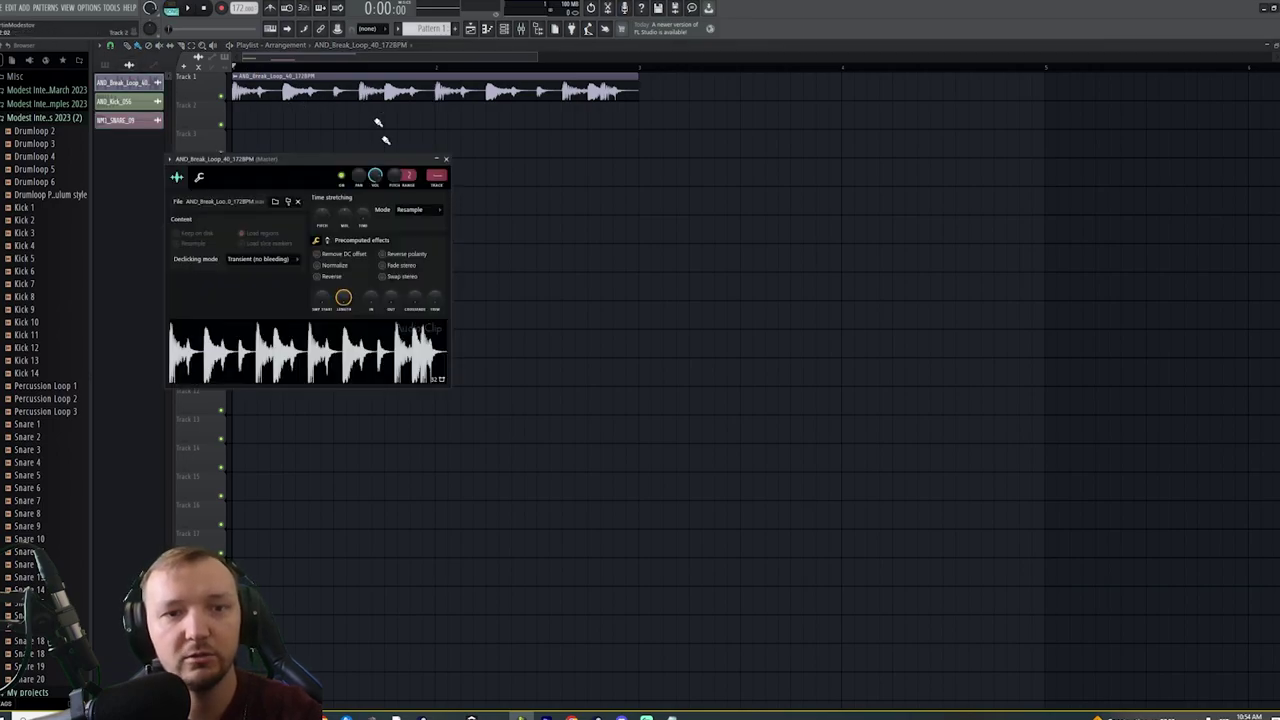
{"action": "key", "text": "Escape"}
{"action": "key", "text": "space"}
{"action": "key", "text": "space"}
{"action": "double_click", "coordinate": [320, 90]}
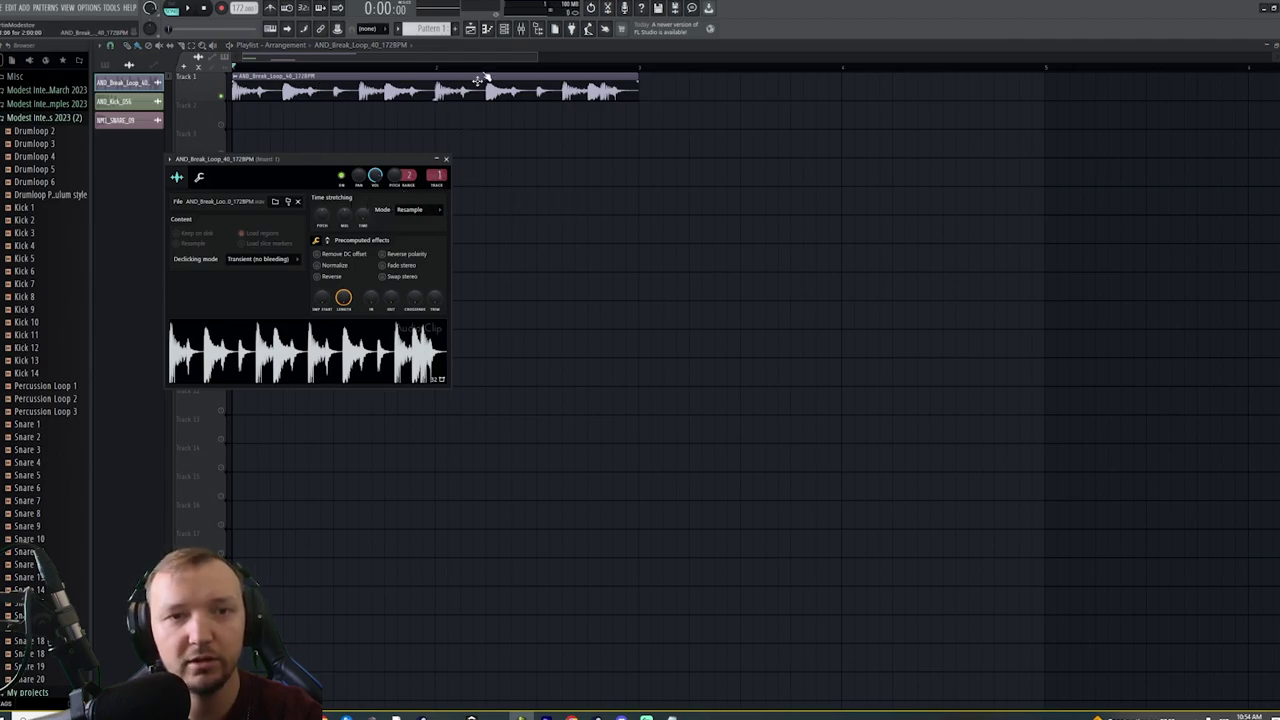
{"action": "left_click", "coordinate": [522, 28]}
{"action": "left_click", "coordinate": [905, 392]}
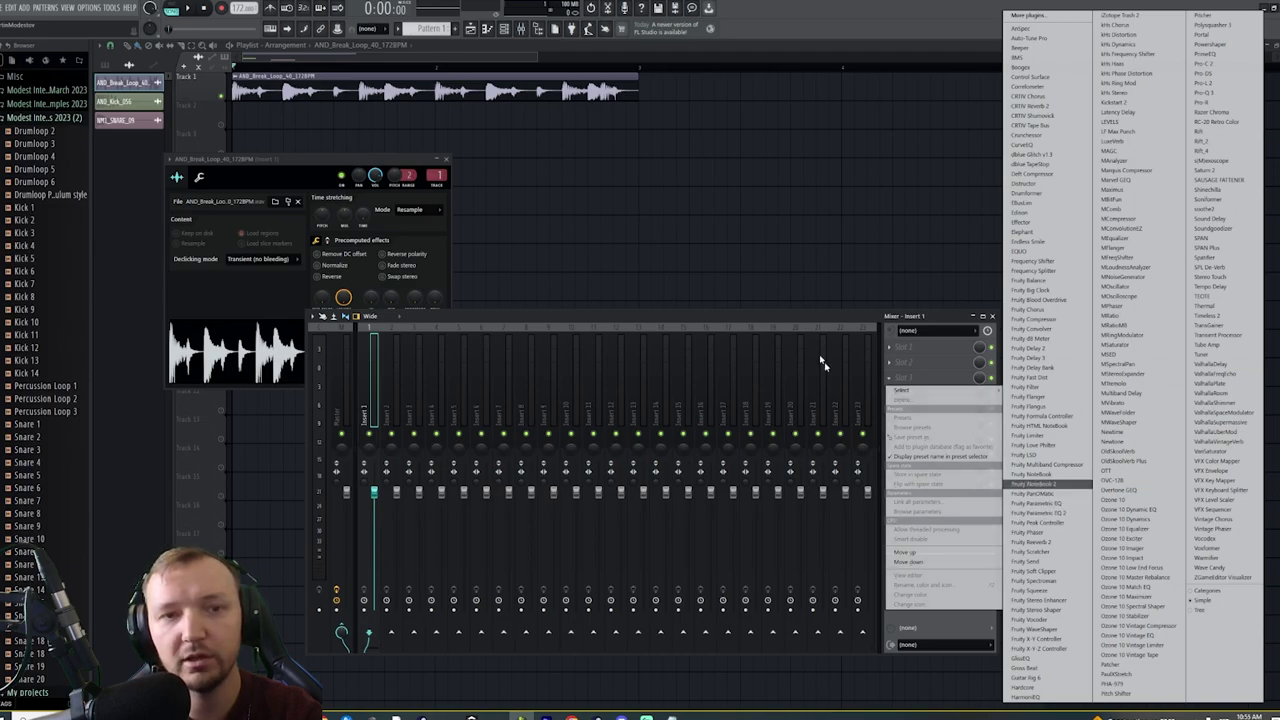
{"action": "right_click", "coordinate": [478, 229]}
Slice the break loop on Track 1, keep only its first kick and snare slices, and audition them
{"action": "scroll", "coordinate": [193, 160], "scroll_direction": "up", "scroll_amount": 4}
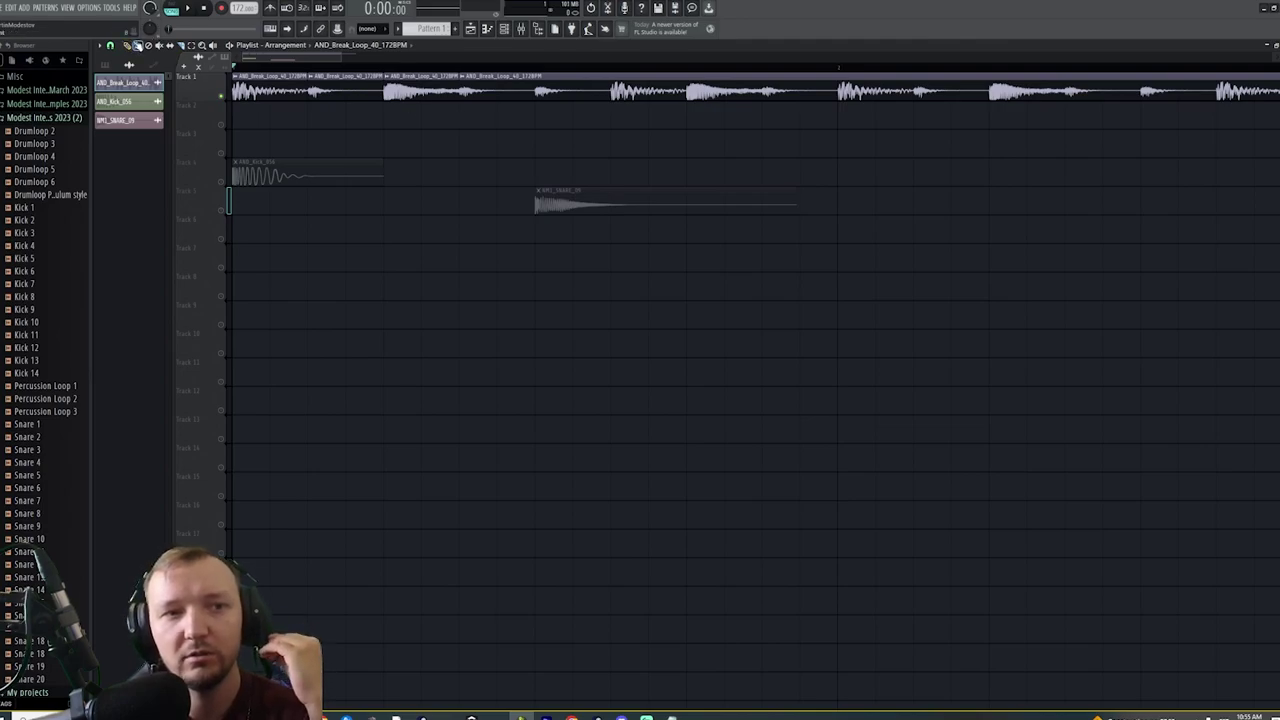
{"action": "right_click", "coordinate": [366, 95]}
{"action": "right_click", "coordinate": [594, 94]}
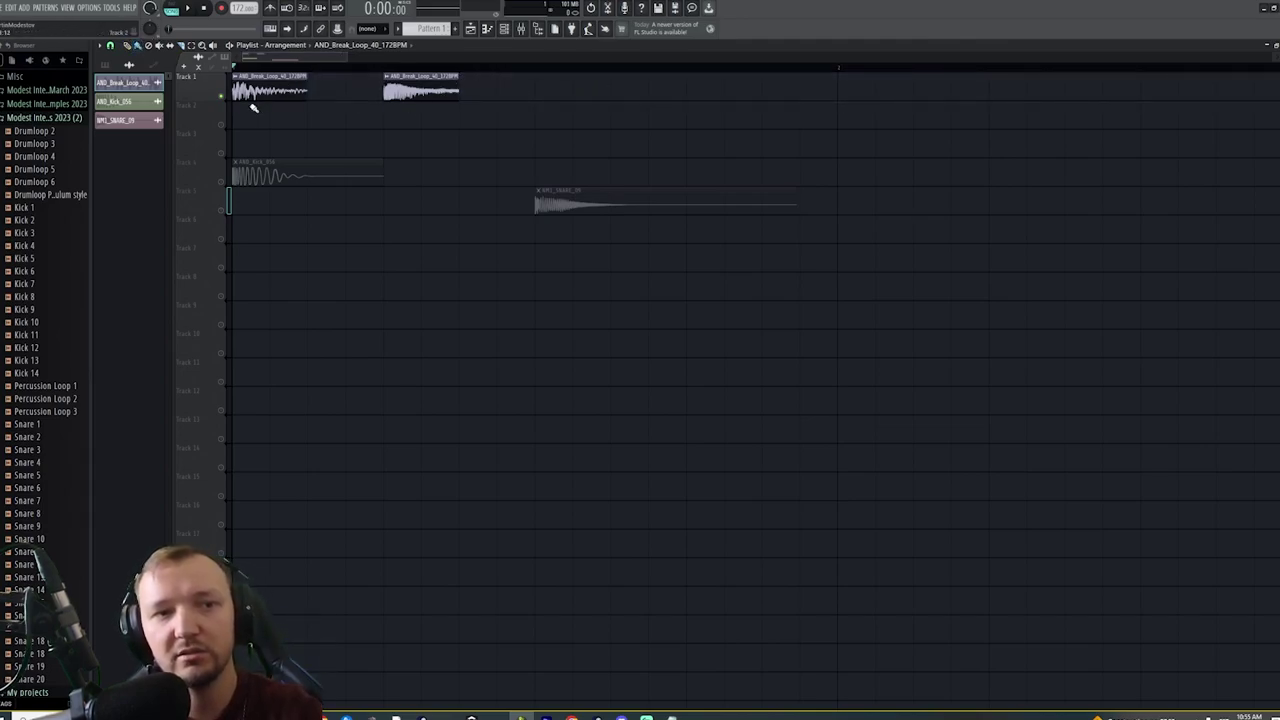
{"action": "key", "text": "space"}
{"action": "key", "text": "space"}
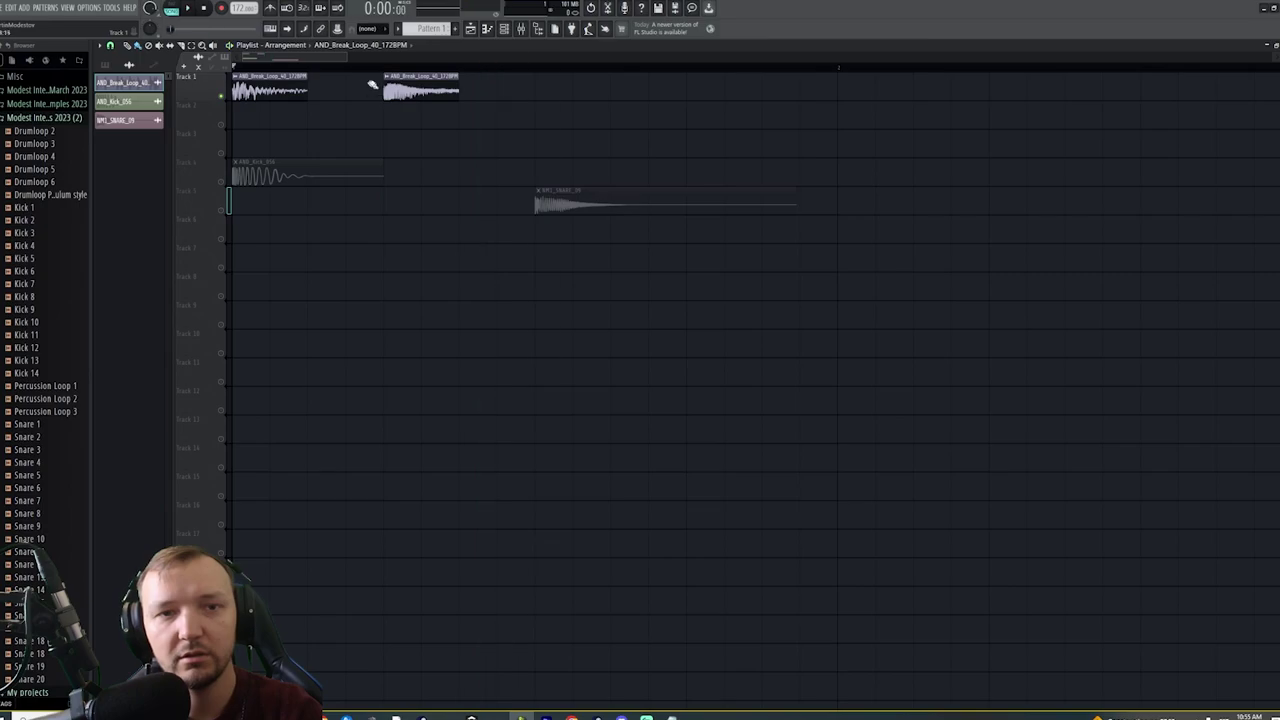
Repeat the break's kick slice midway between beats 3 and 4, fade in the snare slice, and copy it to beat 4
{"action": "left_click", "coordinate": [641, 97]}
{"action": "key", "text": "space"}
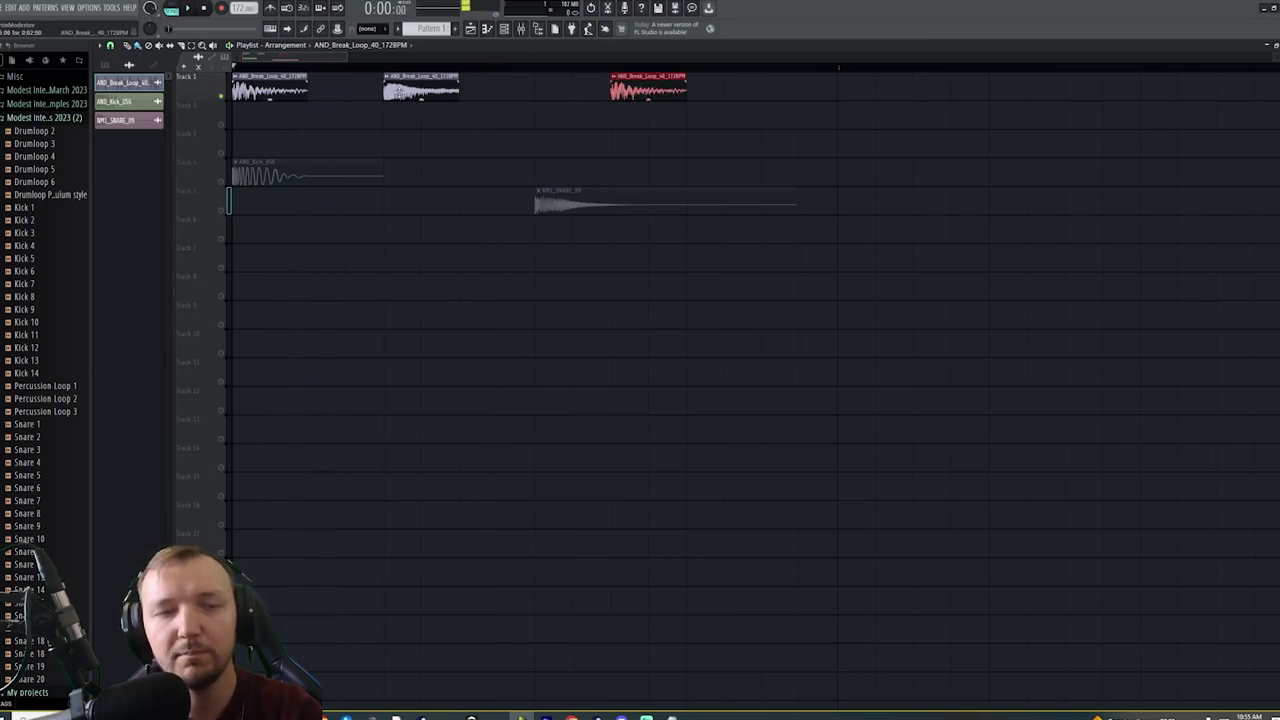
{"action": "key", "text": "space"}
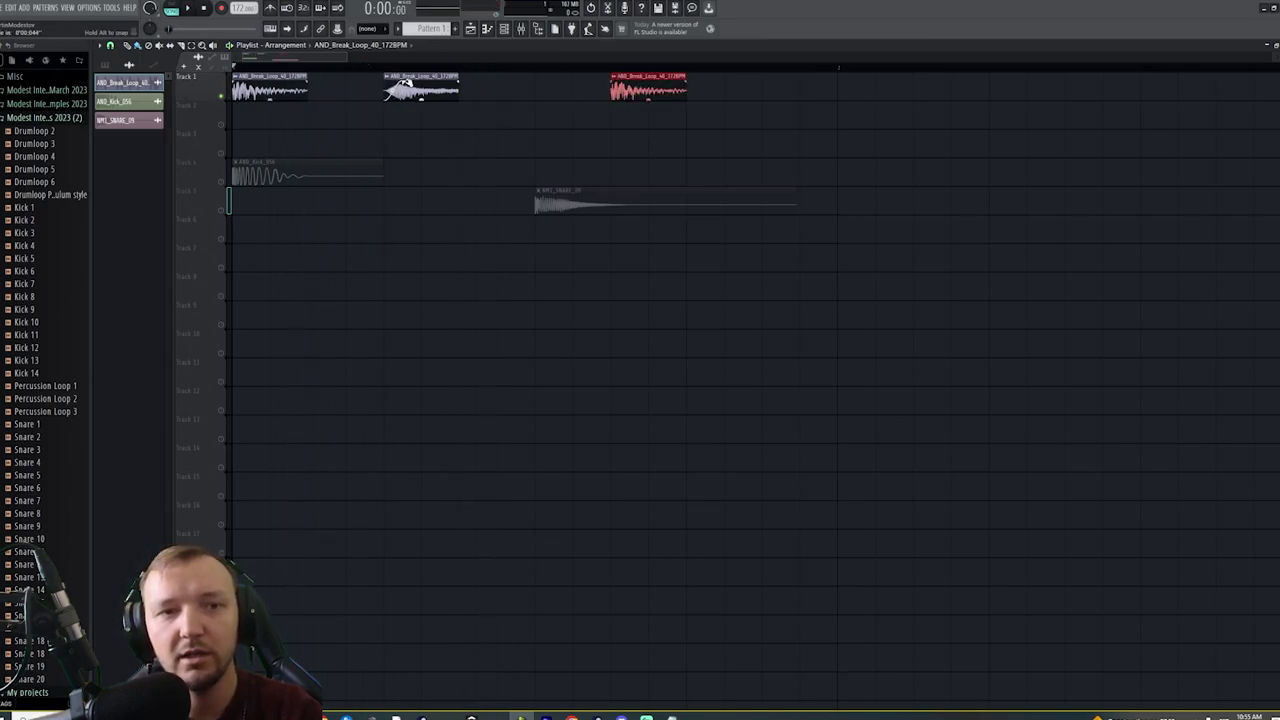
{"action": "left_click", "coordinate": [698, 88]}
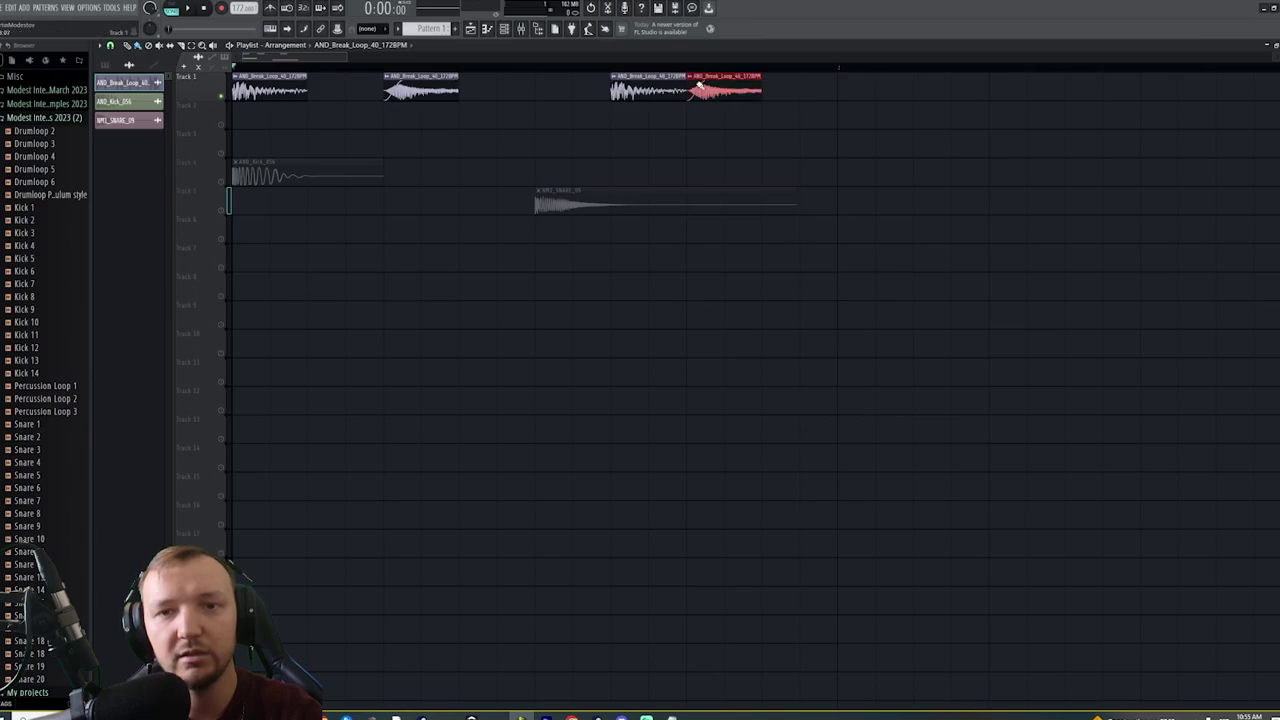
Loop bar 1 and audition the break slices, first alone and then with the AND_Kick_056 track enabled
{"action": "left_click_drag", "start_coordinate": [843, 67], "coordinate": [232, 67]}
{"action": "key", "text": "space"}
{"action": "key", "text": "space"}
{"action": "left_click", "coordinate": [222, 182]}
{"action": "key", "text": "space"}
{"action": "key", "text": "space"}
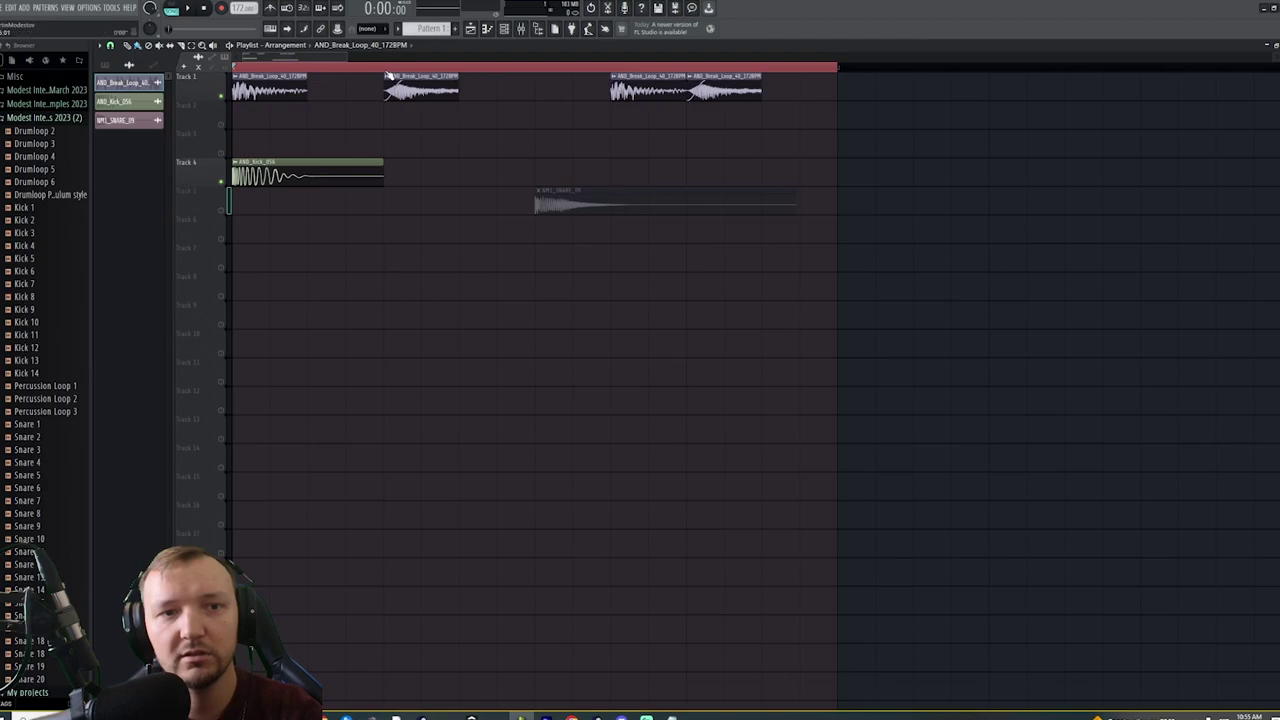
Loop only the first beat and compare the break's kick slice with AND_Kick_056, checking their levels in the mixer
{"action": "left_click_drag", "start_coordinate": [386, 68], "coordinate": [233, 68]}
{"action": "key", "text": "space"}
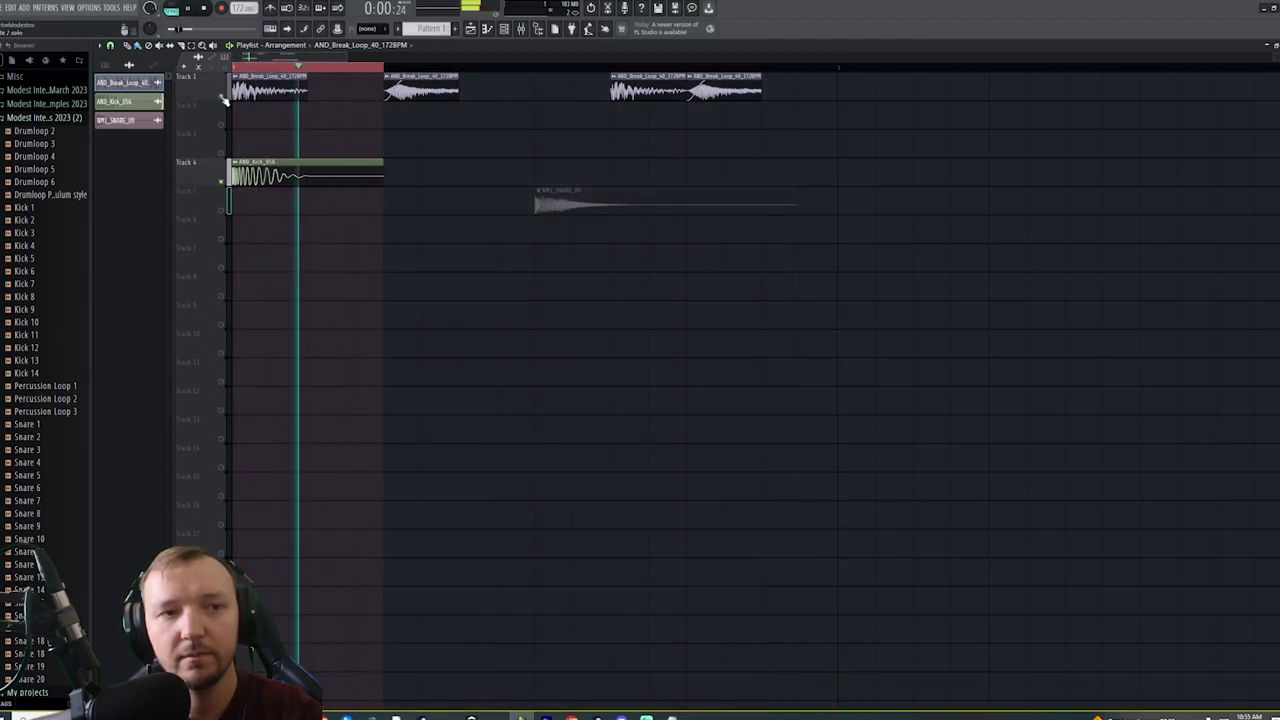
{"action": "key", "text": "space"}
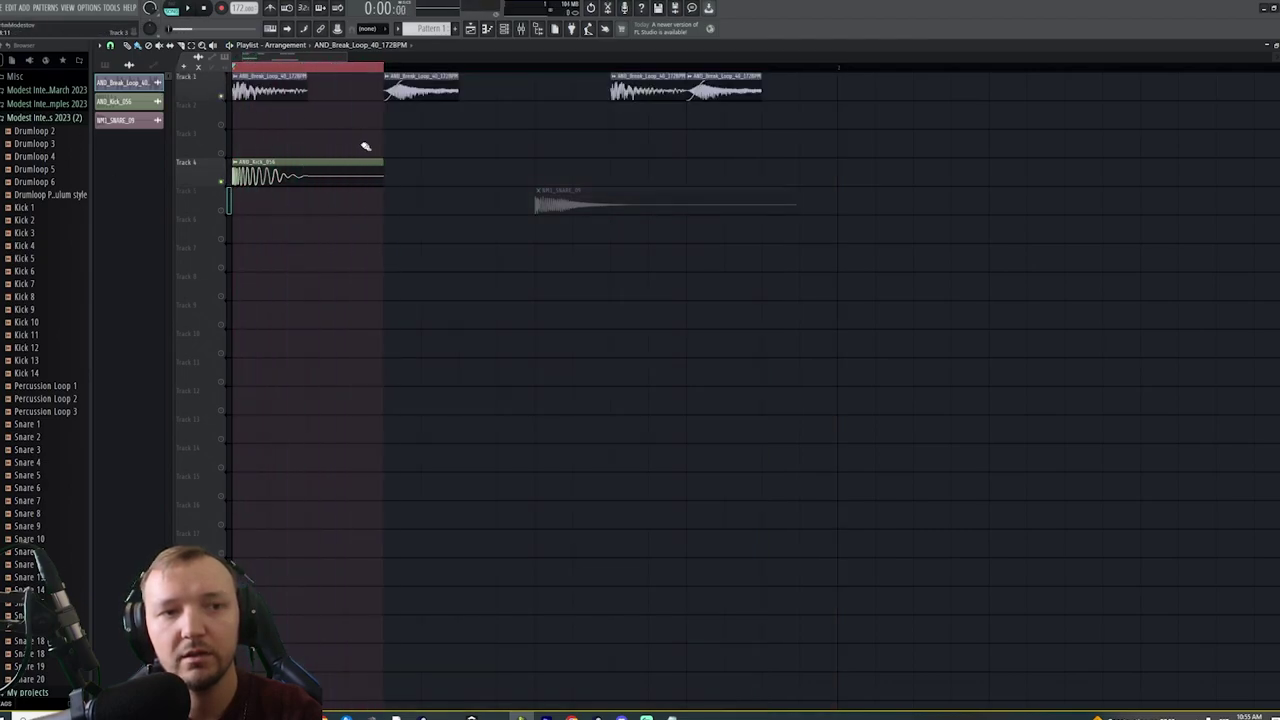
{"action": "double_click", "coordinate": [303, 181]}
{"action": "left_click", "coordinate": [529, 30]}
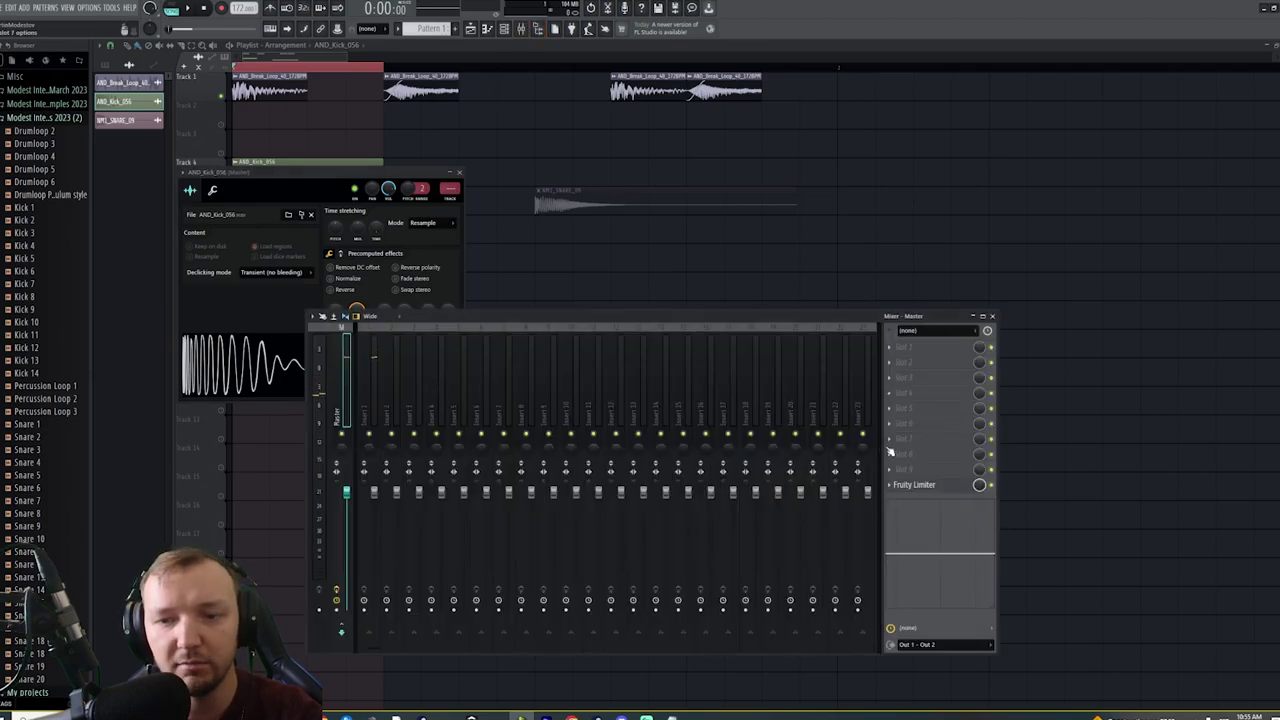
{"action": "key", "text": "space"}
{"action": "key", "text": "space"}
{"action": "left_click", "coordinate": [262, 98]}
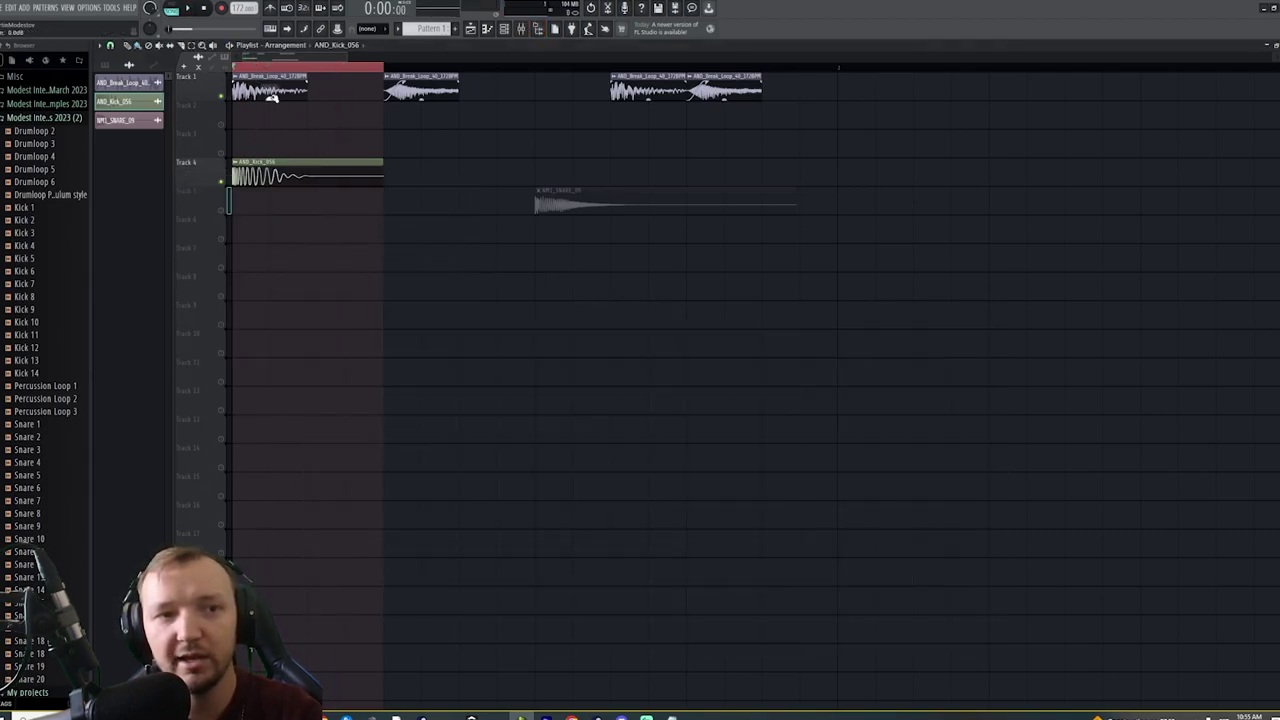
Add Fruity Parametric EQ 2 to the third effect slot of the break loop's mixer track, Insert 1
{"action": "double_click", "coordinate": [288, 89]}
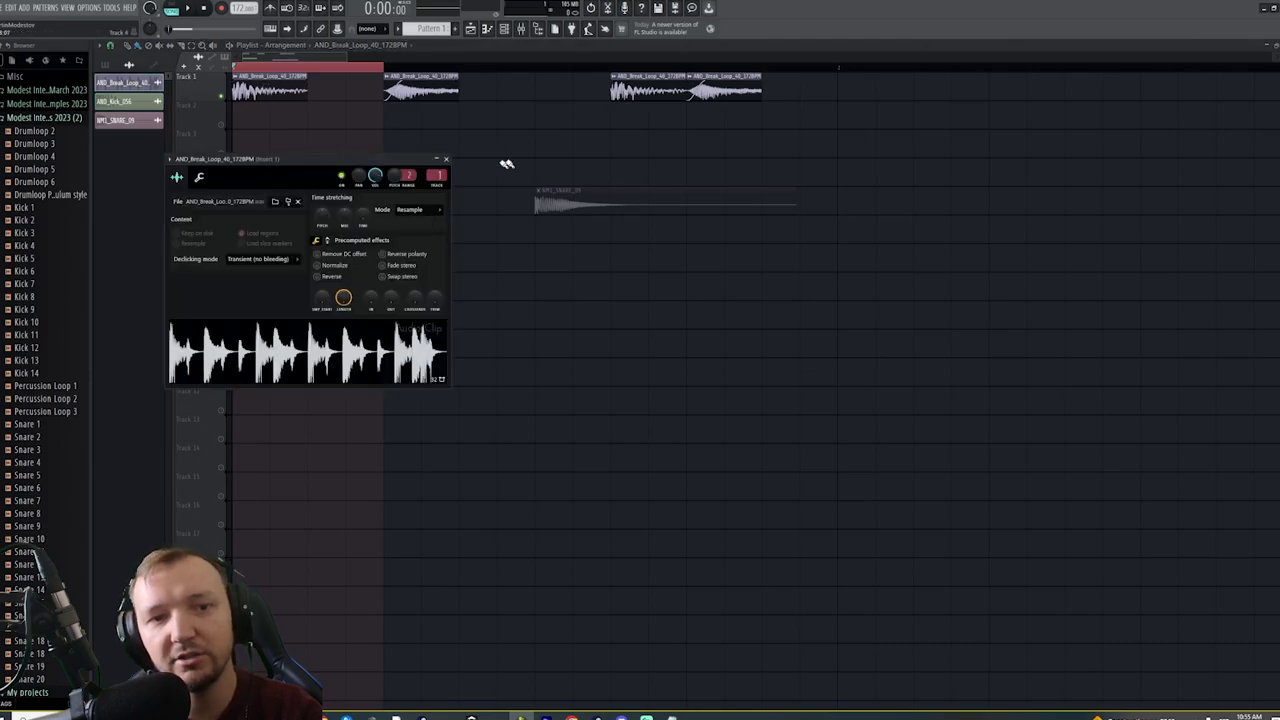
{"action": "left_click", "coordinate": [446, 159]}
{"action": "double_click", "coordinate": [275, 91]}
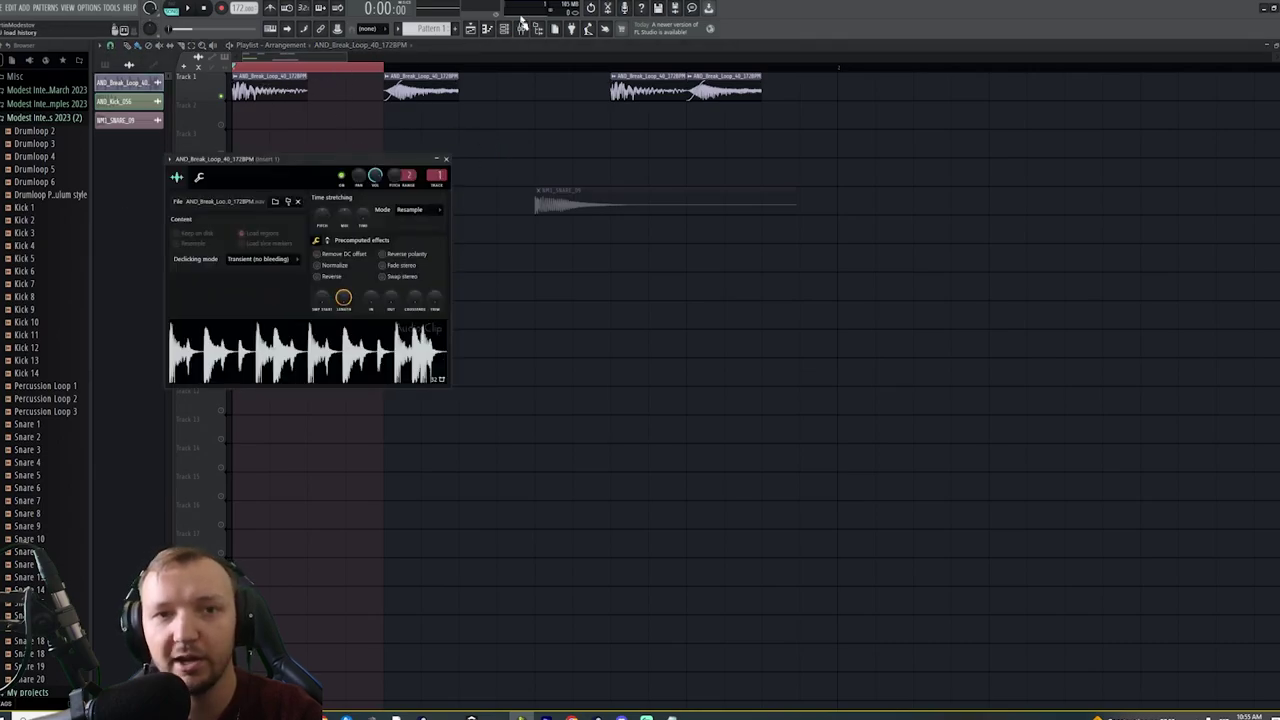
{"action": "left_click", "coordinate": [520, 28]}
{"action": "left_click", "coordinate": [893, 376]}
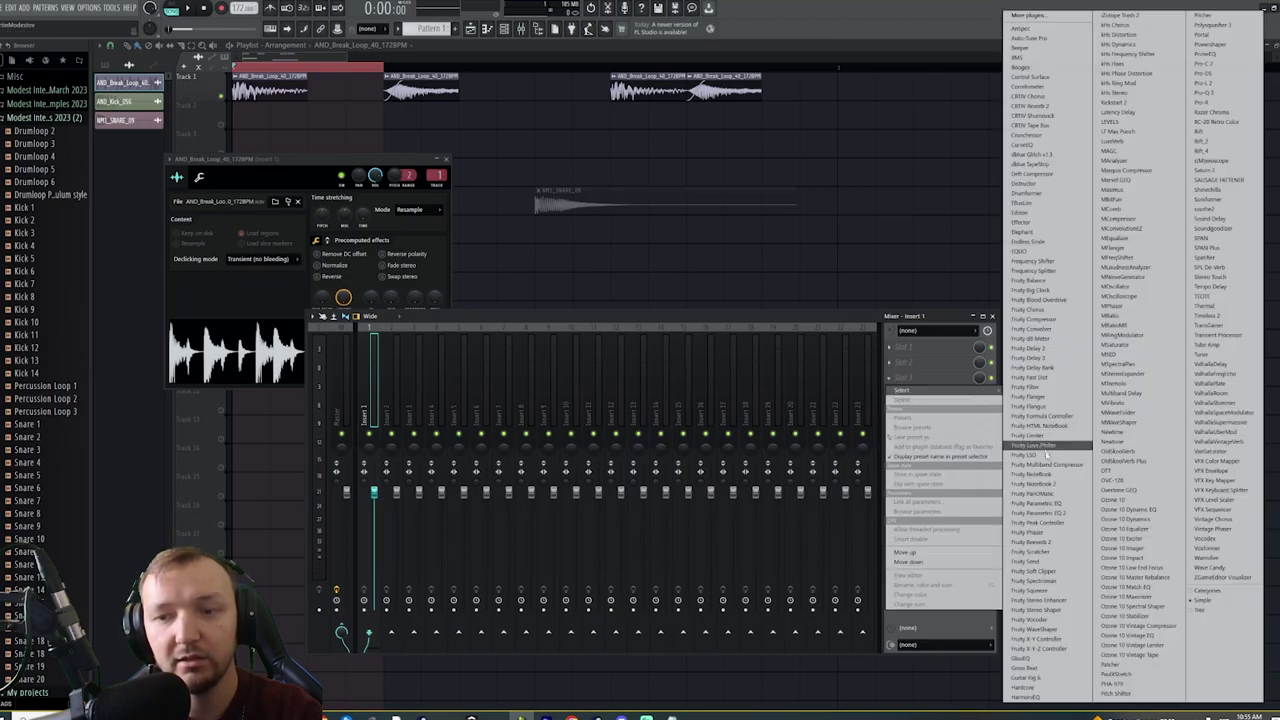
{"action": "left_click", "coordinate": [1045, 514]}
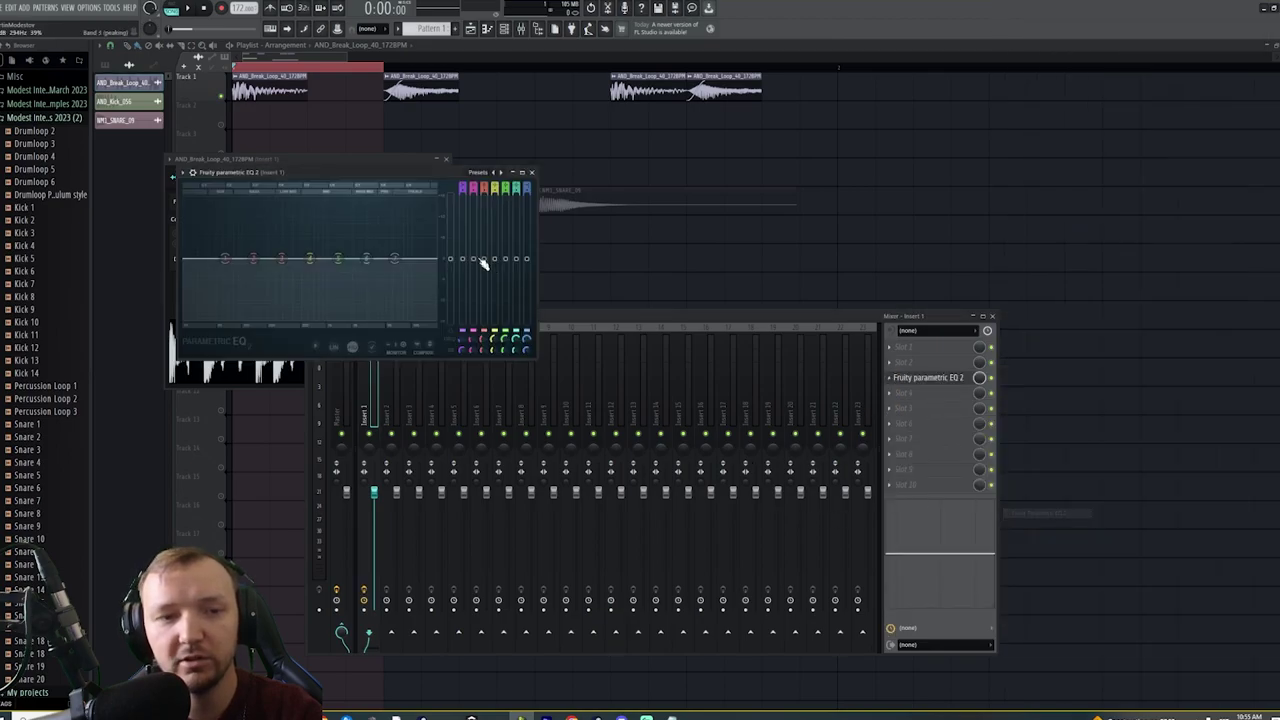
Load the EQ preset that cuts below 40 Hz and above 18 kHz
{"action": "left_click", "coordinate": [184, 181]}
{"action": "mouse_move", "coordinate": [260, 195]}
{"action": "left_click", "coordinate": [333, 258]}
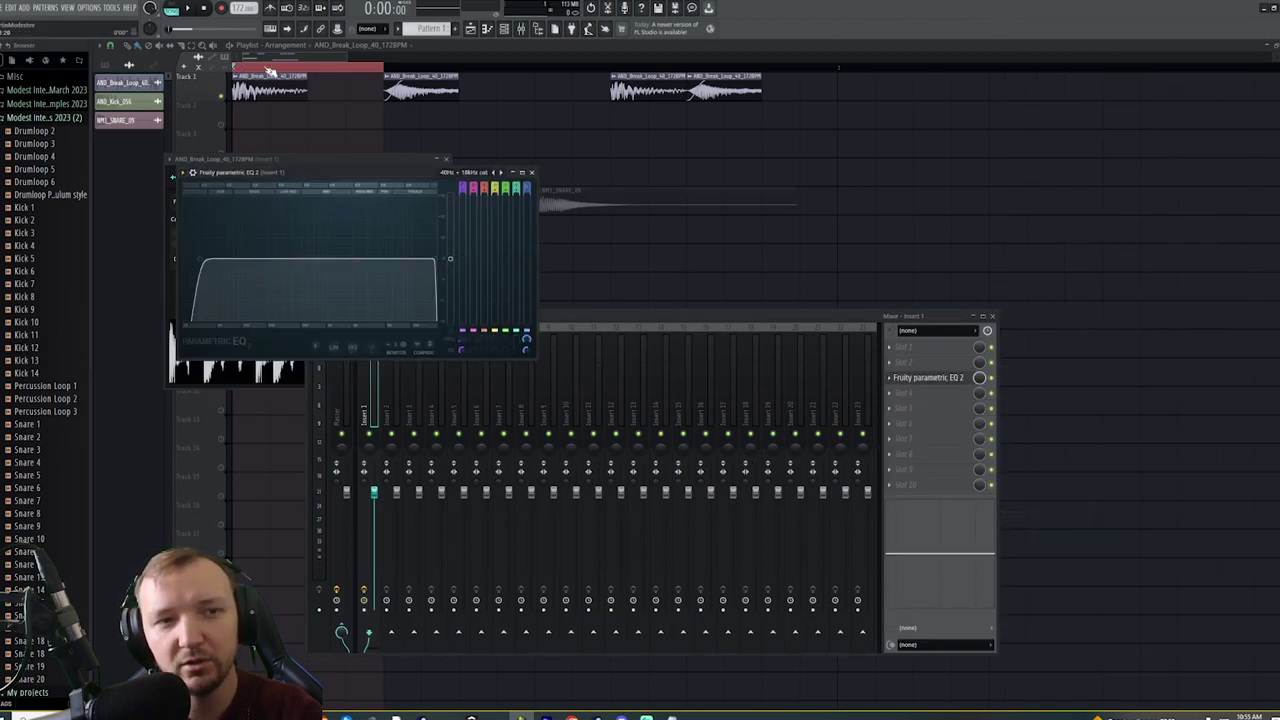
Solo the break track, play the looped beat, and raise the EQ's band 1 high-pass cutoff to remove more low end
{"action": "right_click", "coordinate": [225, 97]}
{"action": "key", "text": "space"}
{"action": "left_click", "coordinate": [520, 28]}
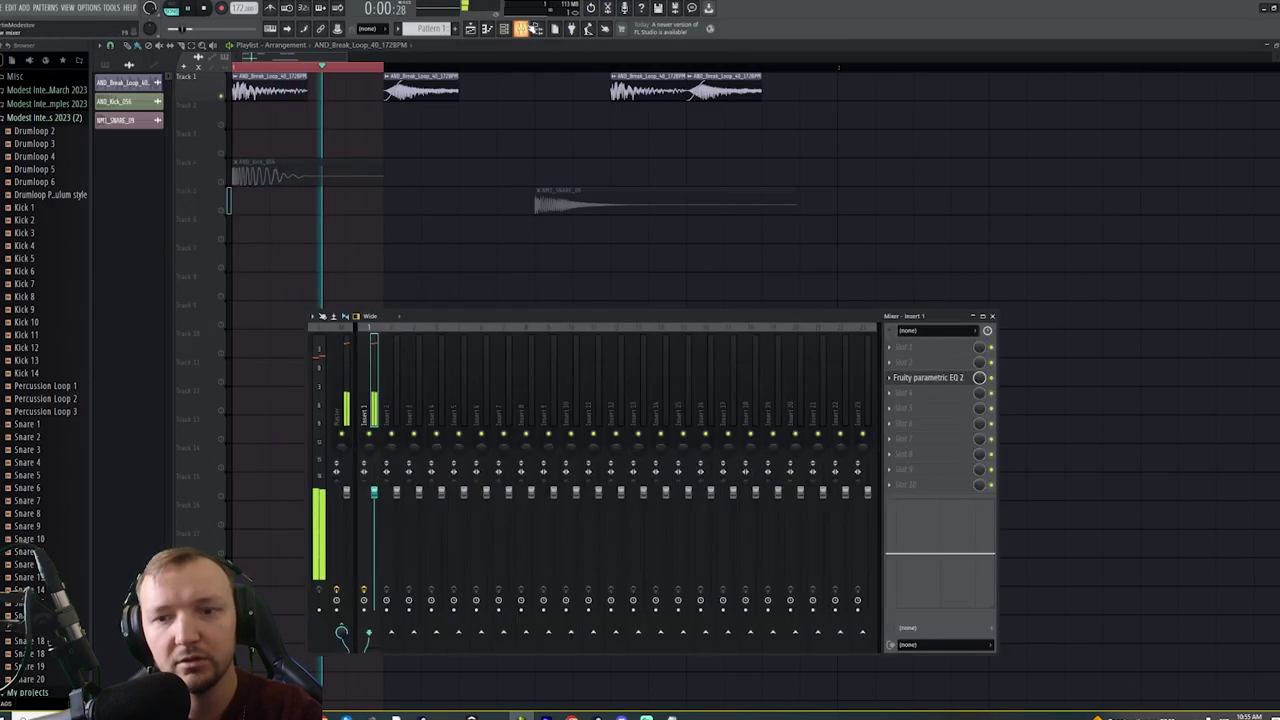
{"action": "left_click", "coordinate": [928, 377]}
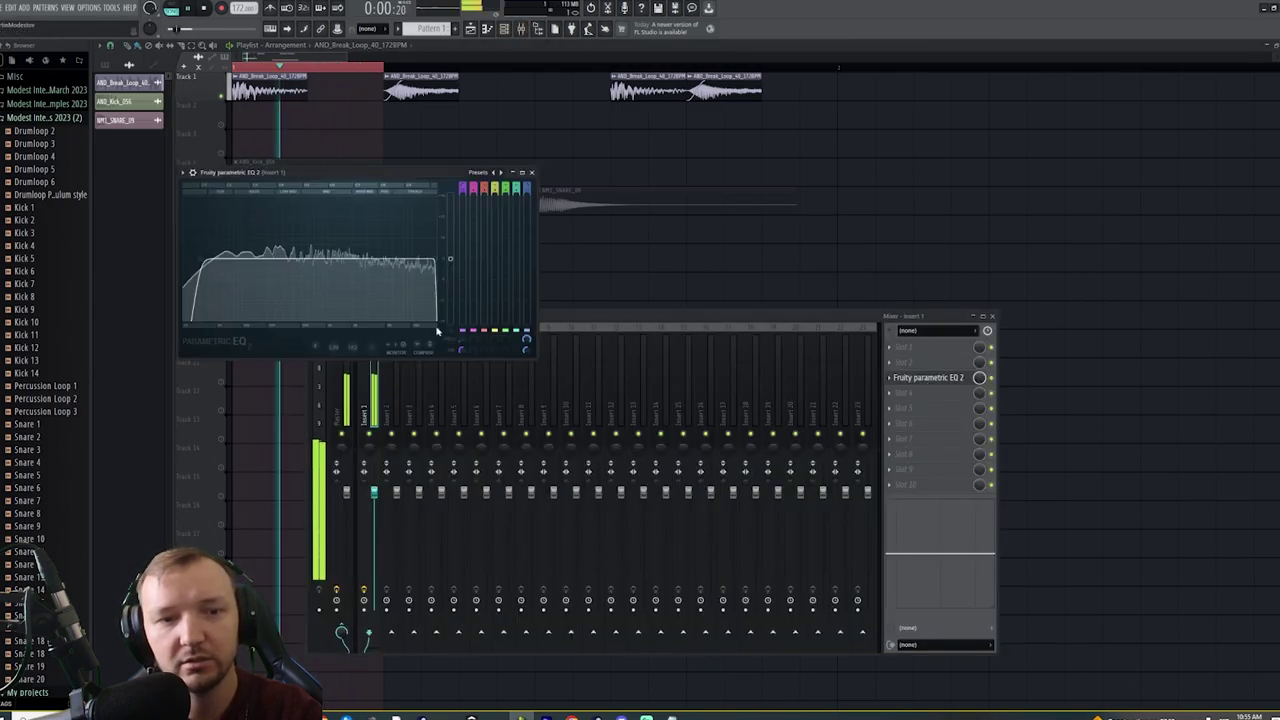
{"action": "left_click_drag", "start_coordinate": [462, 341], "coordinate": [462, 304]}
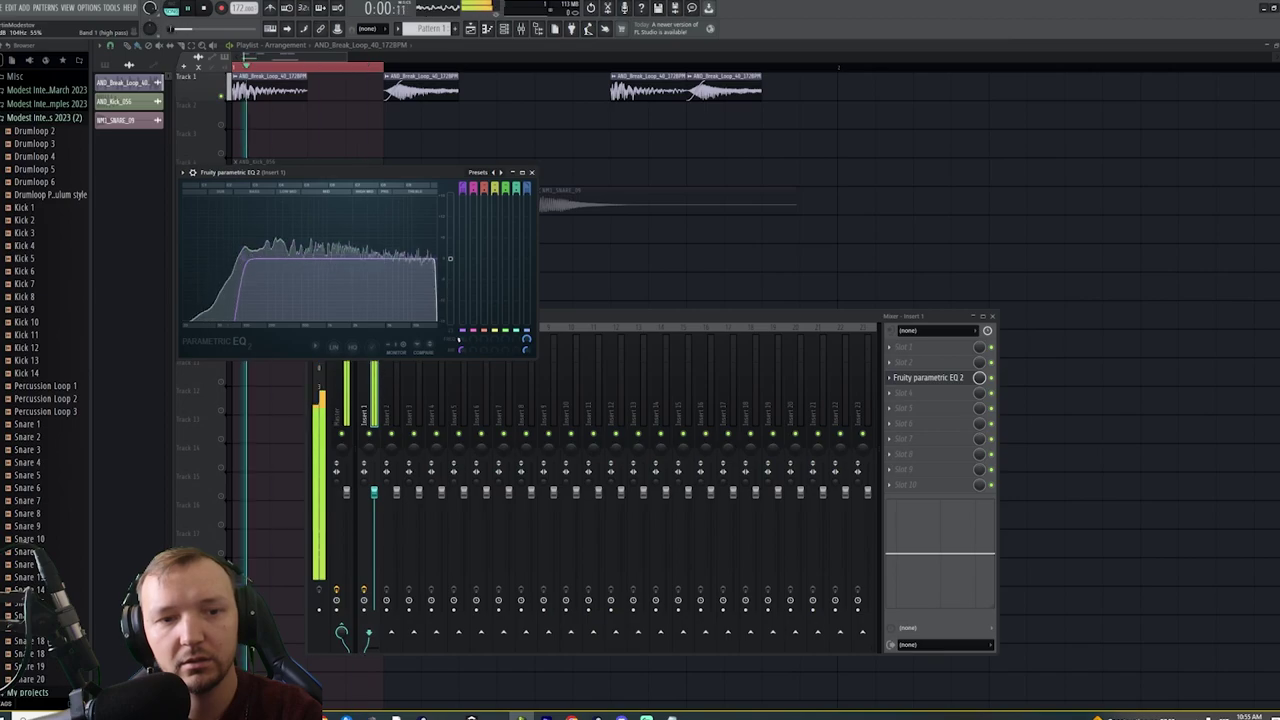
Add Fruity Limiter to the seventh effect slot of Insert 1, then close the open plugin and mixer windows
{"action": "left_click", "coordinate": [346, 369]}
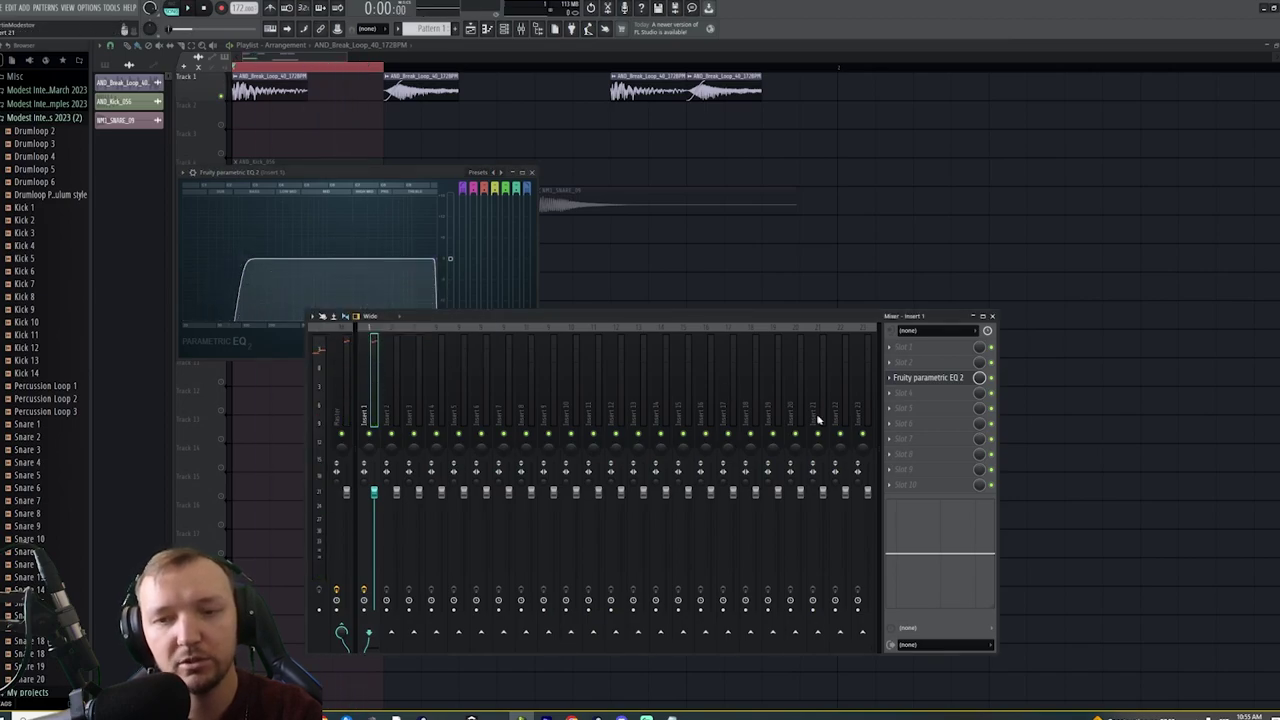
{"action": "left_click", "coordinate": [935, 438]}
{"action": "left_click", "coordinate": [1040, 439]}
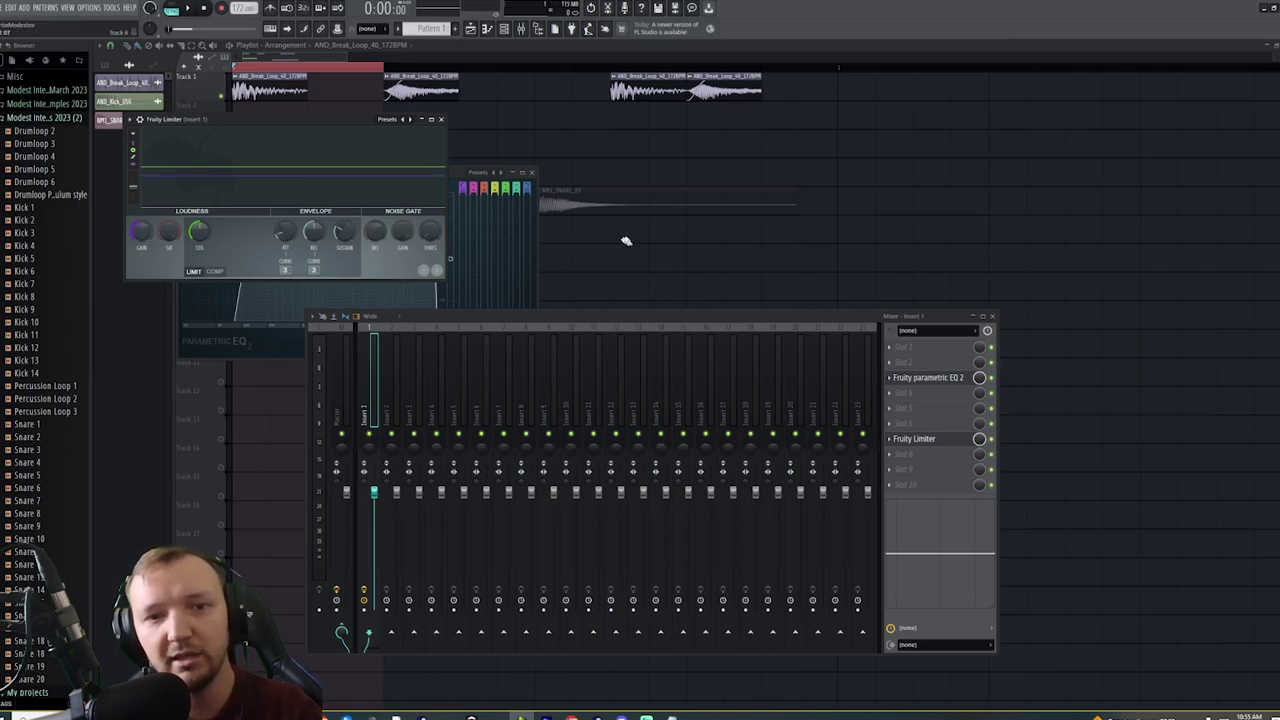
{"action": "key", "text": "F12"}
Solo the kick track, route AND_Kick_056 to mixer Insert 2, and name that mixer track Kick
{"action": "left_click", "coordinate": [231, 185]}
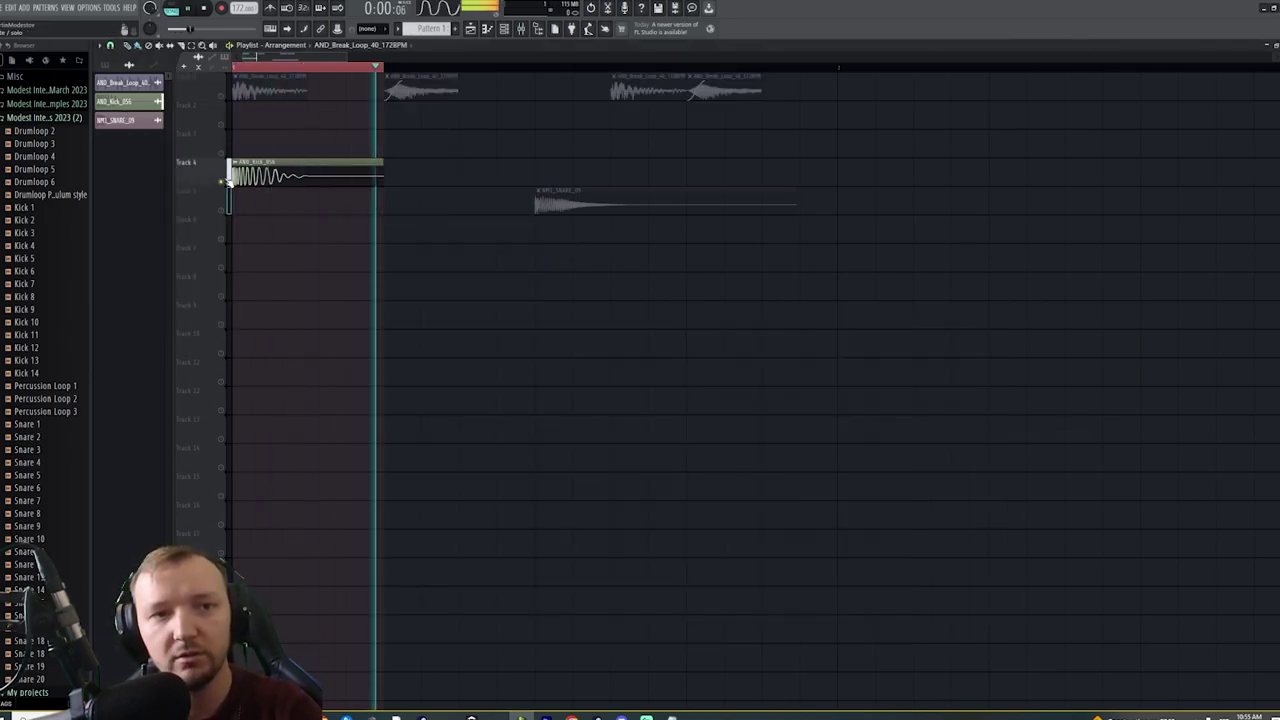
{"action": "double_click", "coordinate": [317, 173]}
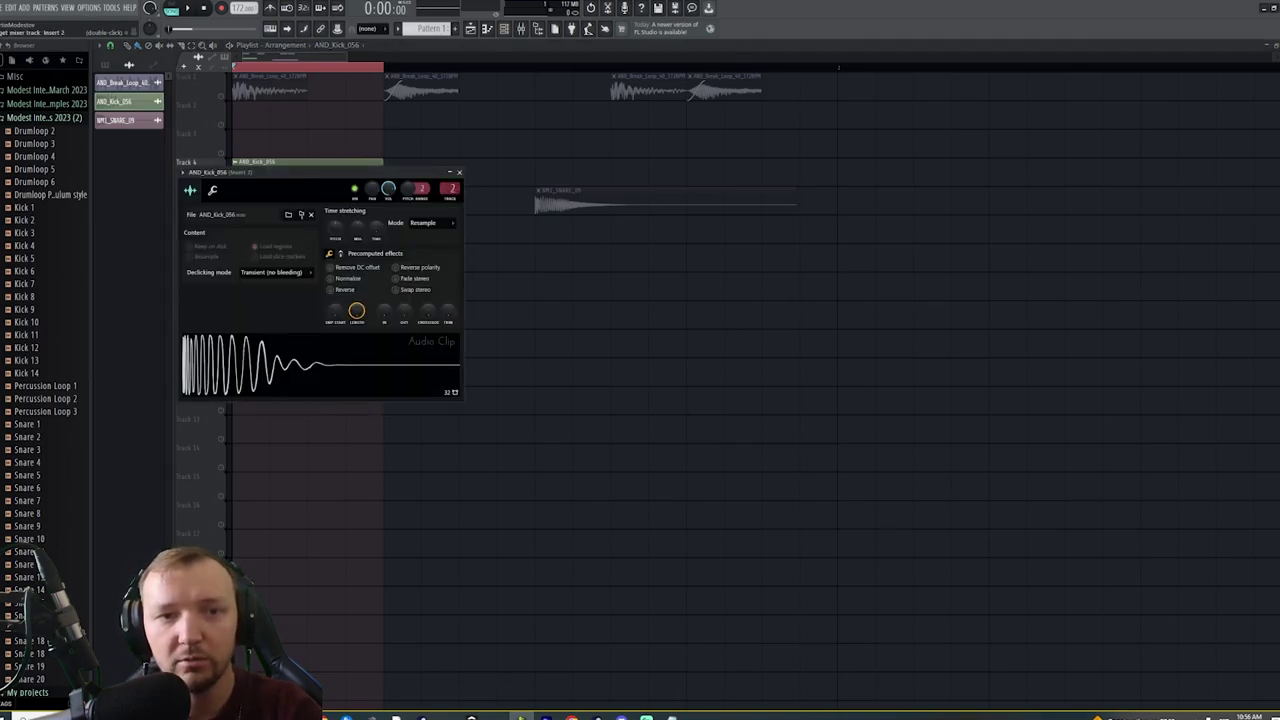
{"action": "left_click", "coordinate": [537, 30]}
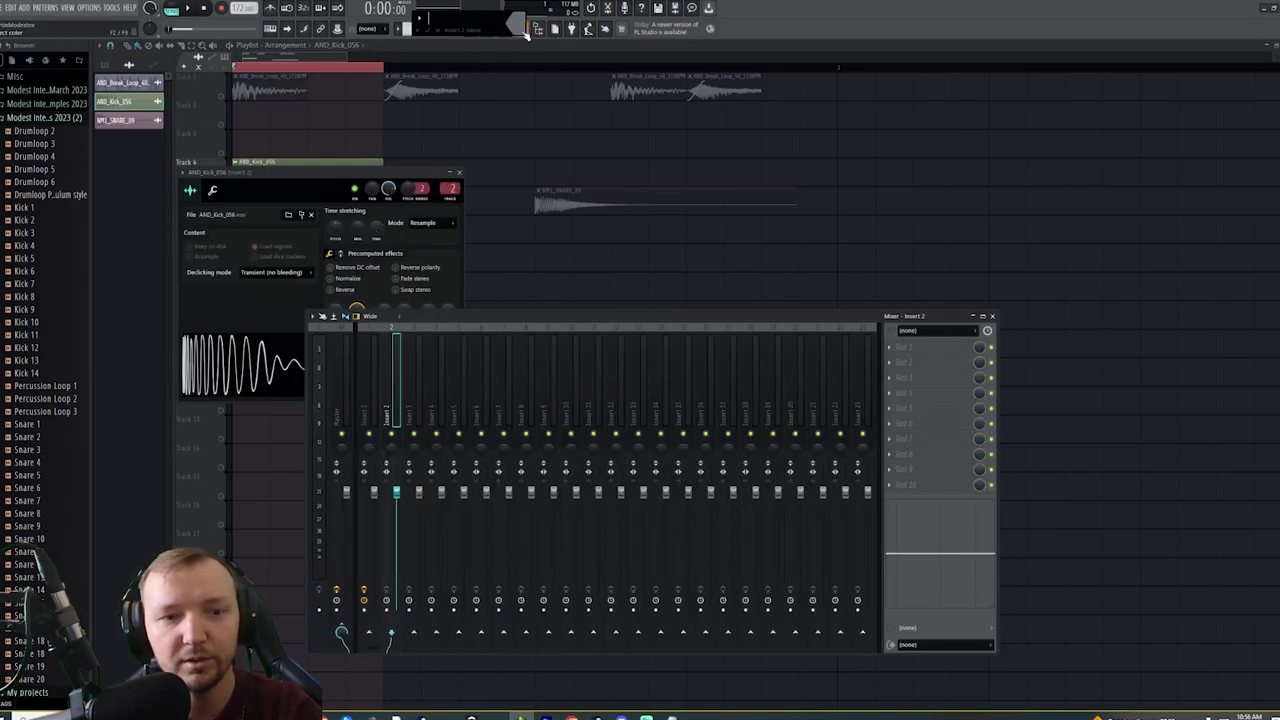
{"action": "type", "text": "Kick"}
{"action": "key", "text": "Return"}
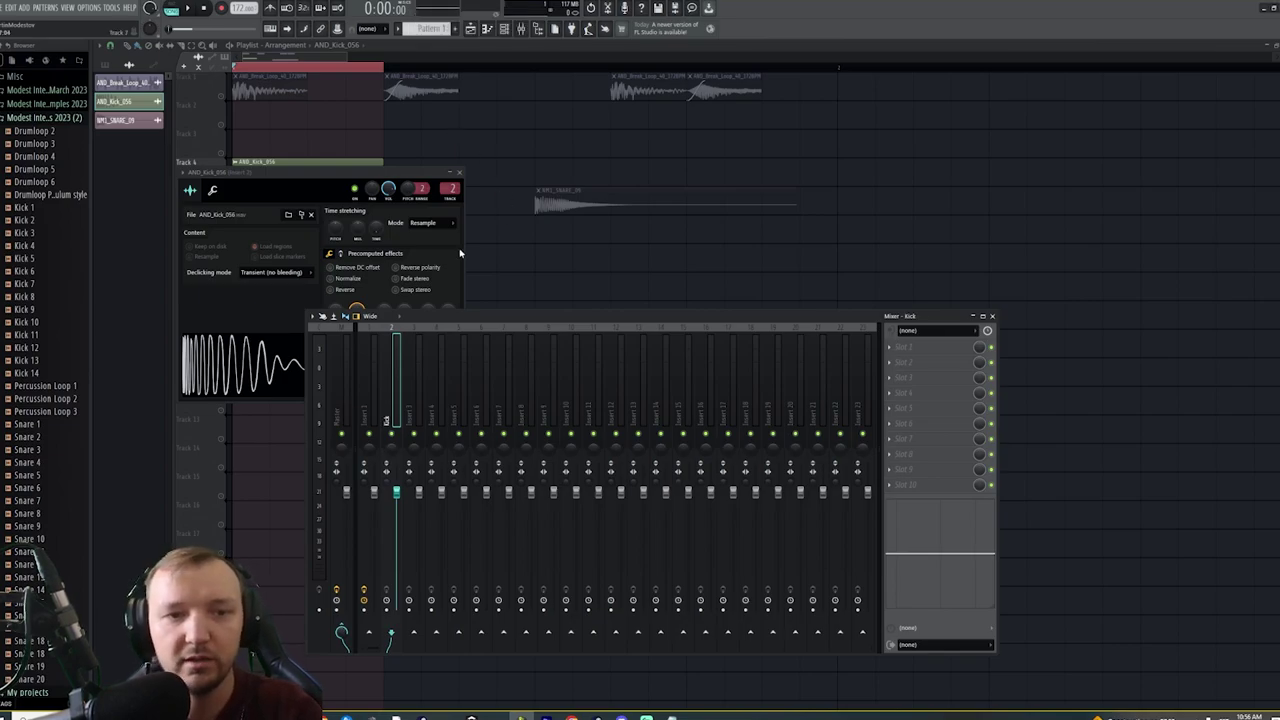
Add Fruity Limiter to the fifth effect slot of the Kick mixer track and play the kick with the break
{"action": "left_click", "coordinate": [895, 417]}
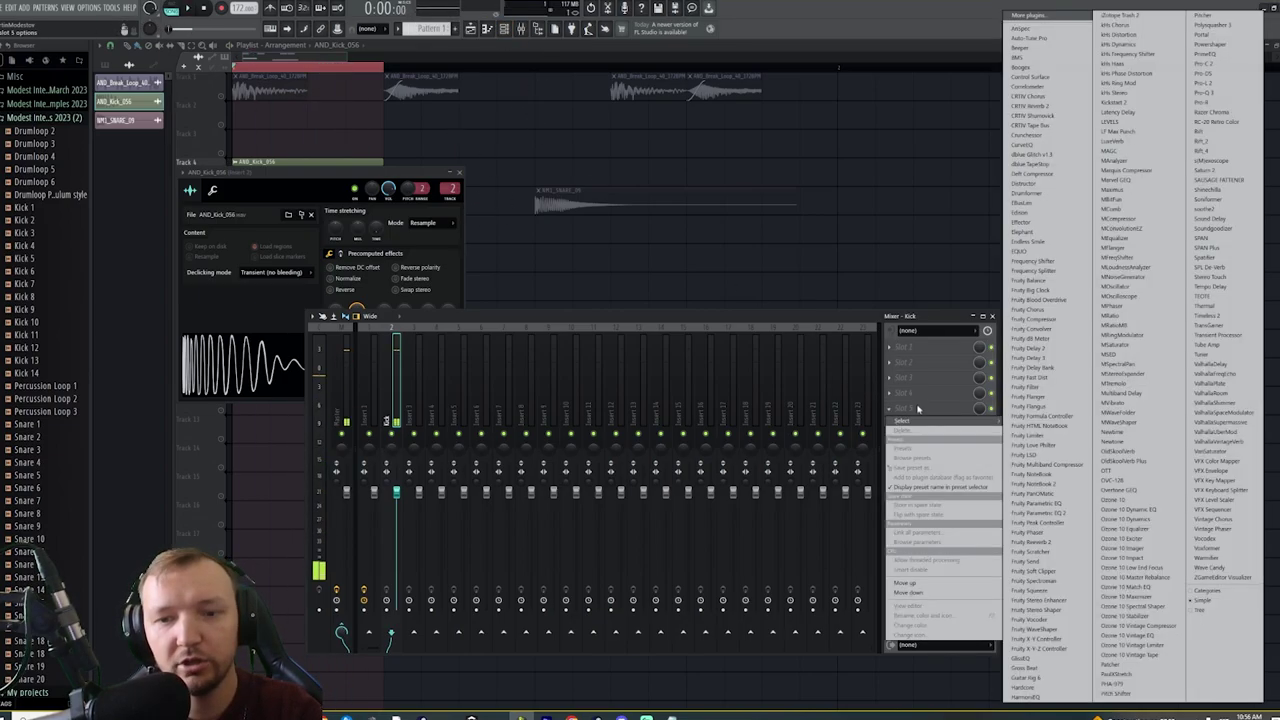
{"action": "left_click", "coordinate": [1014, 435]}
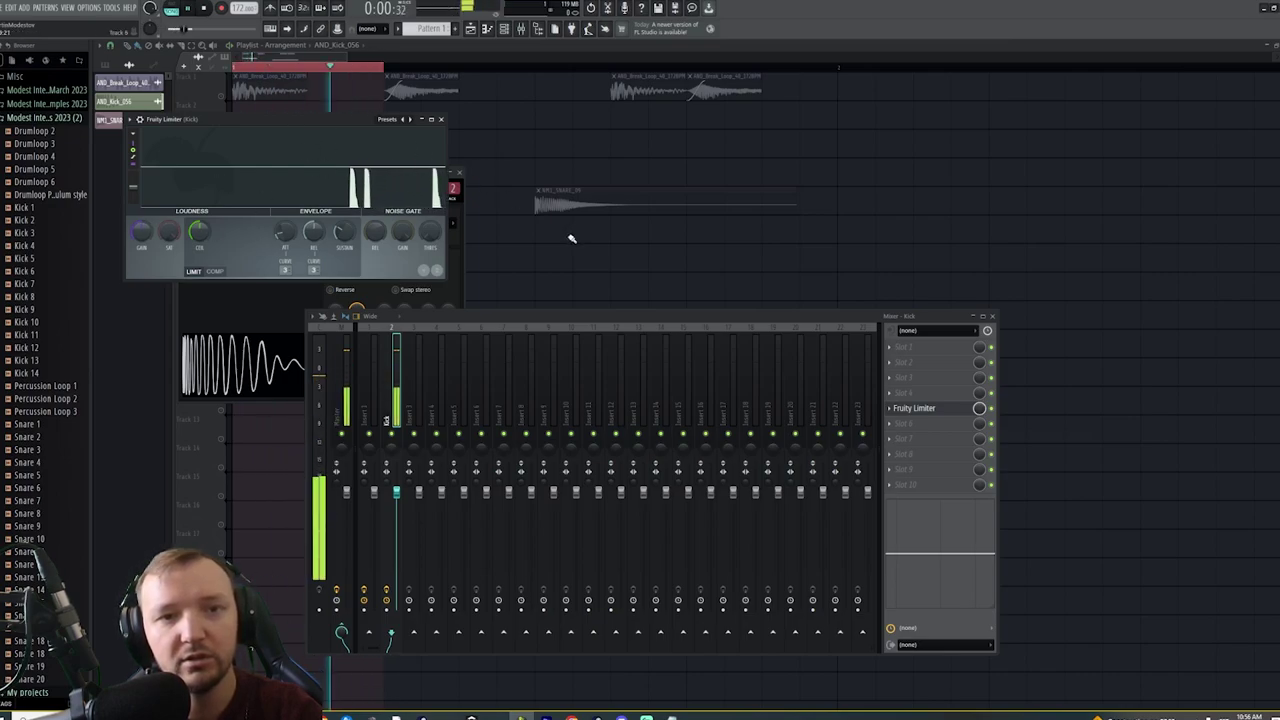
{"action": "key", "text": "F12"}
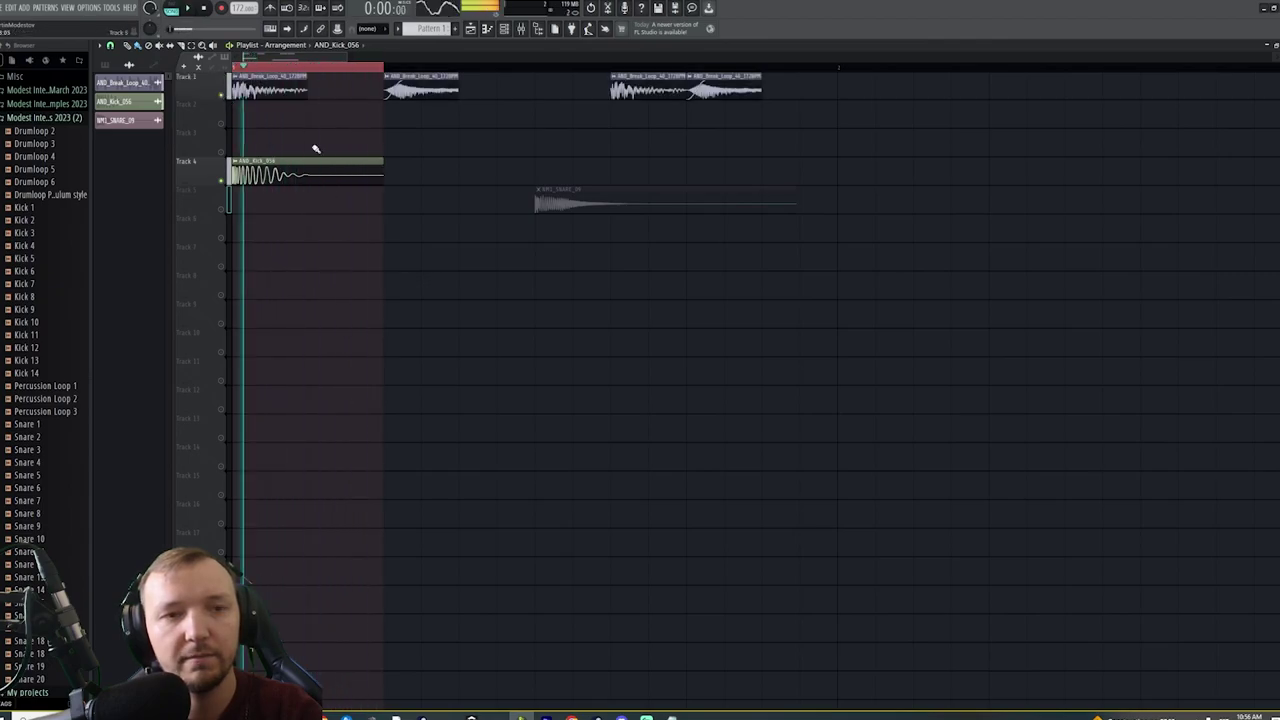
Move the NM1_SNARE_09 clip onto Track 4 at beat 2, directly after the kick, and solo that track
{"action": "scroll", "coordinate": [238, 120], "scroll_direction": "up", "scroll_amount": 4}
{"action": "scroll", "coordinate": [382, 154], "scroll_direction": "down", "scroll_amount": 5}
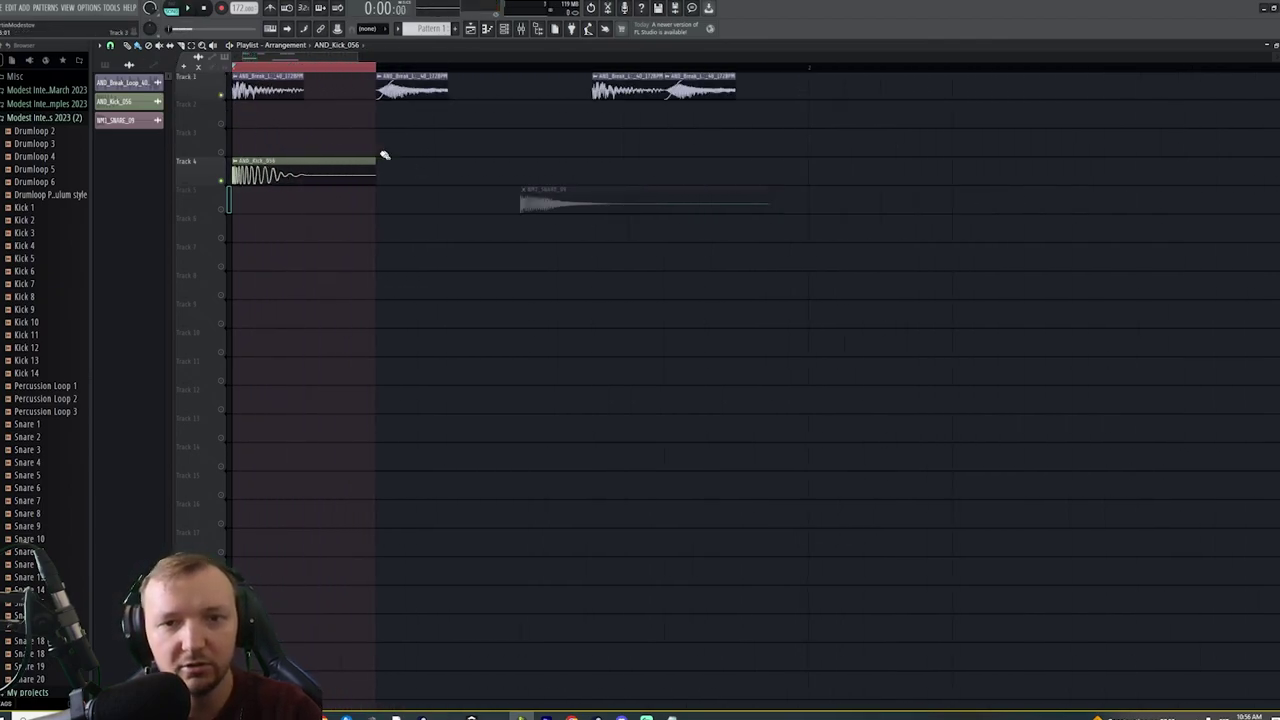
{"action": "double_click", "coordinate": [397, 95]}
{"action": "left_click_drag", "start_coordinate": [548, 193], "coordinate": [410, 172]}
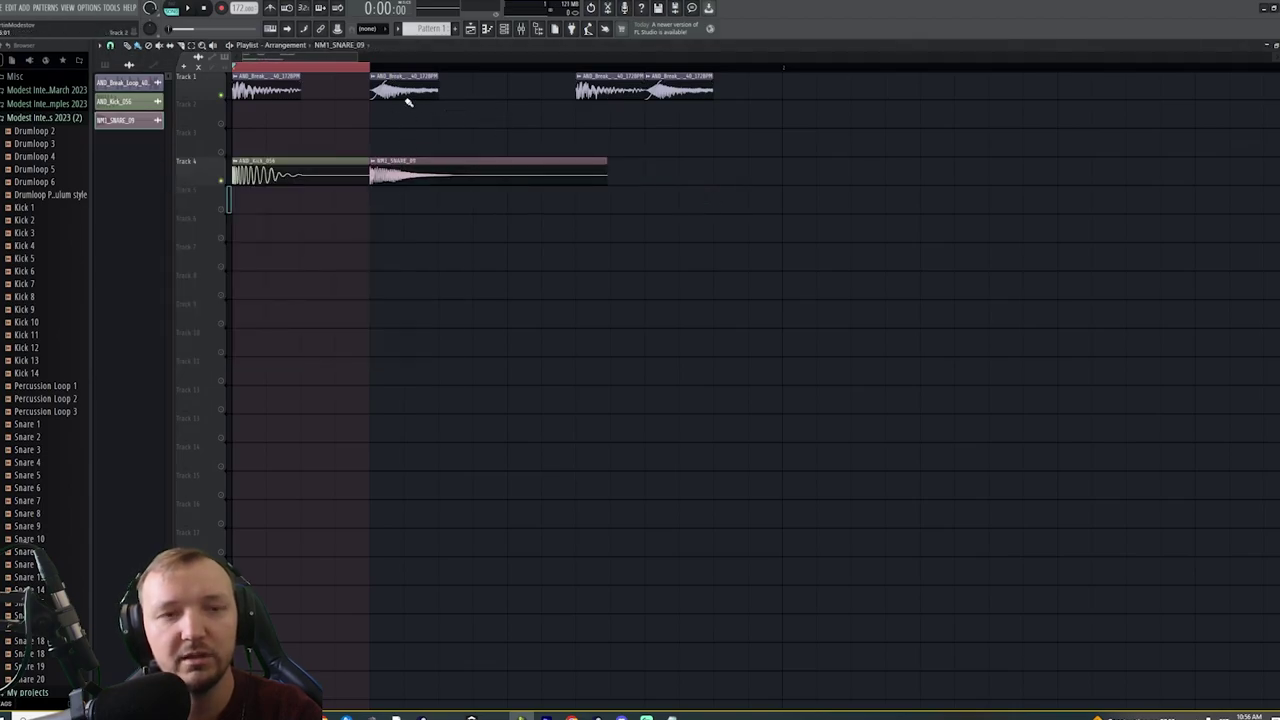
{"action": "right_click", "coordinate": [222, 180]}
Clear the loop selection and copy the kick to midway between beats 3 and 4 and the snare to beat 4 on Track 4
{"action": "left_click_drag", "start_coordinate": [355, 58], "coordinate": [262, 63]}
{"action": "scroll", "coordinate": [404, 149], "scroll_direction": "down", "scroll_amount": 4}
{"action": "left_click_drag", "start_coordinate": [497, 128], "coordinate": [511, 162]}
{"action": "left_click_drag", "start_coordinate": [667, 180], "coordinate": [569, 162]}
{"action": "left_click_drag", "start_coordinate": [810, 170], "coordinate": [654, 166]}
Audition the kick and snare pattern on Track 4 and set a loop selection over most of bar 1
{"action": "key", "text": "space"}
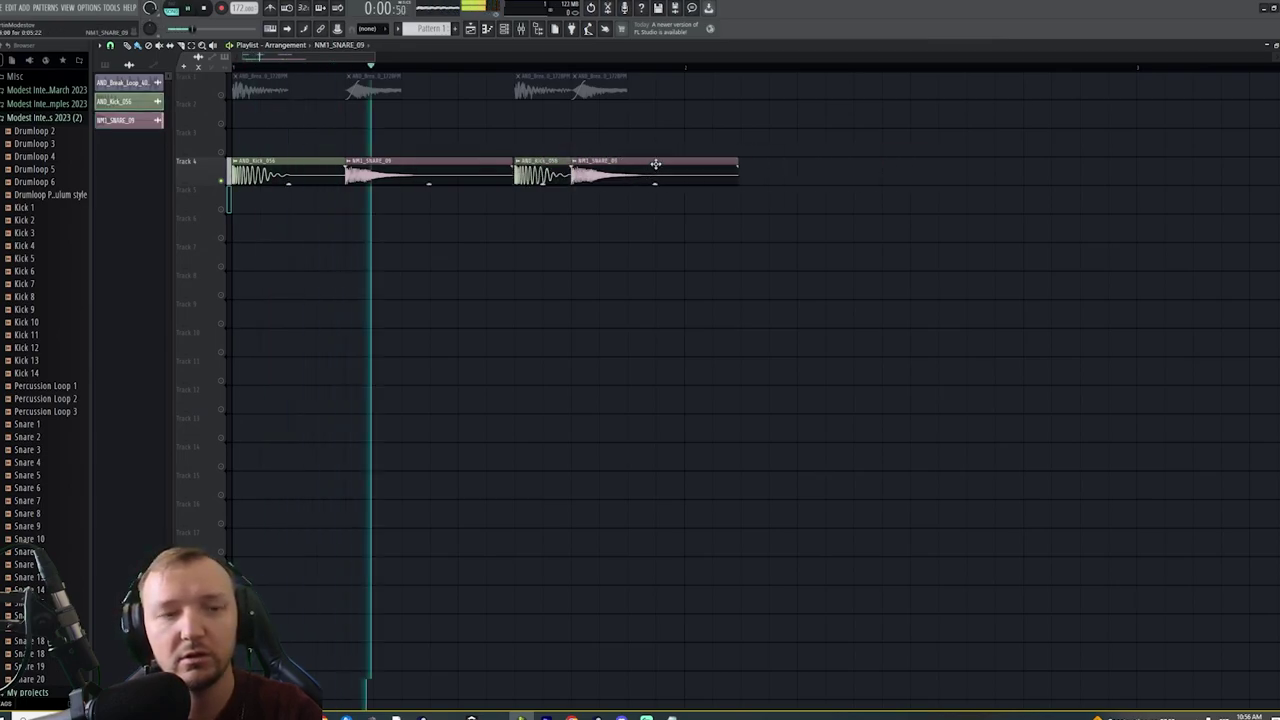
{"action": "left_click_drag", "start_coordinate": [670, 67], "coordinate": [34, 74]}
{"action": "right_click", "coordinate": [569, 251]}
{"action": "key", "text": "space"}
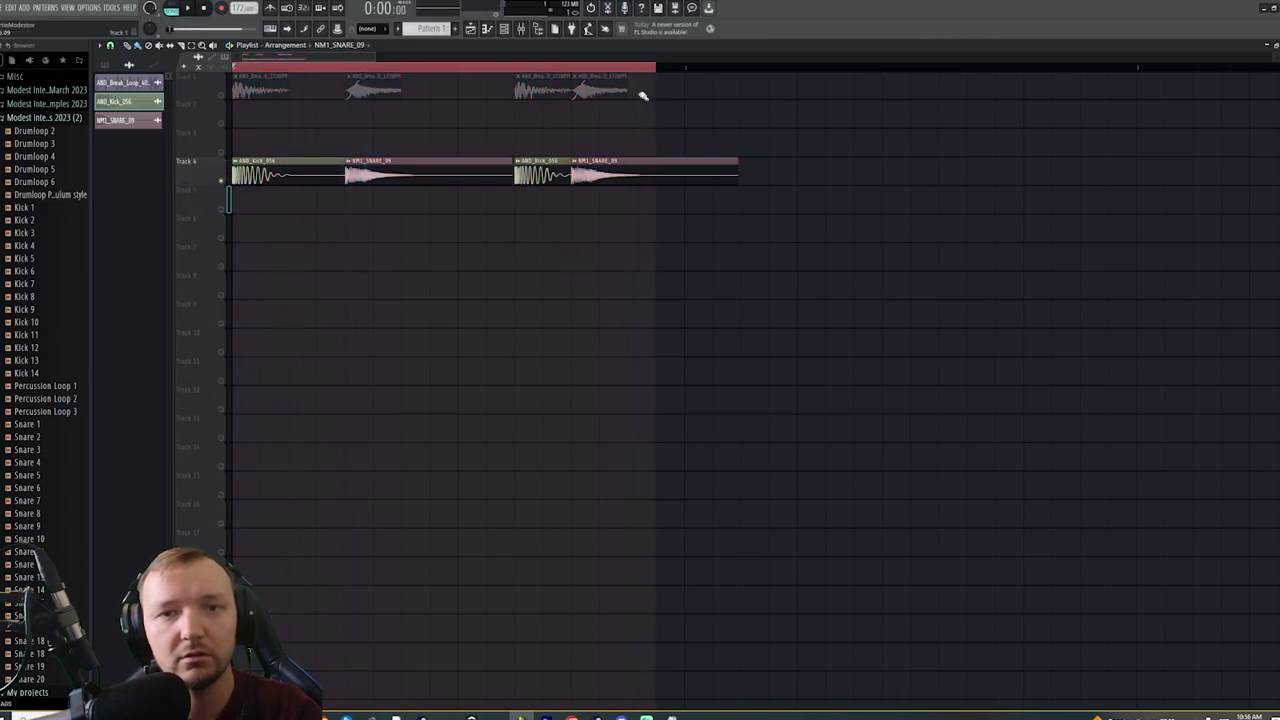
Set the loop selection to the whole of bar 1, re-enable the break on Track 1, and play it with the kick and snare
{"action": "left_click_drag", "start_coordinate": [692, 68], "coordinate": [225, 70]}
{"action": "right_click", "coordinate": [486, 325]}
{"action": "left_click", "coordinate": [221, 96]}
{"action": "key", "text": "space"}
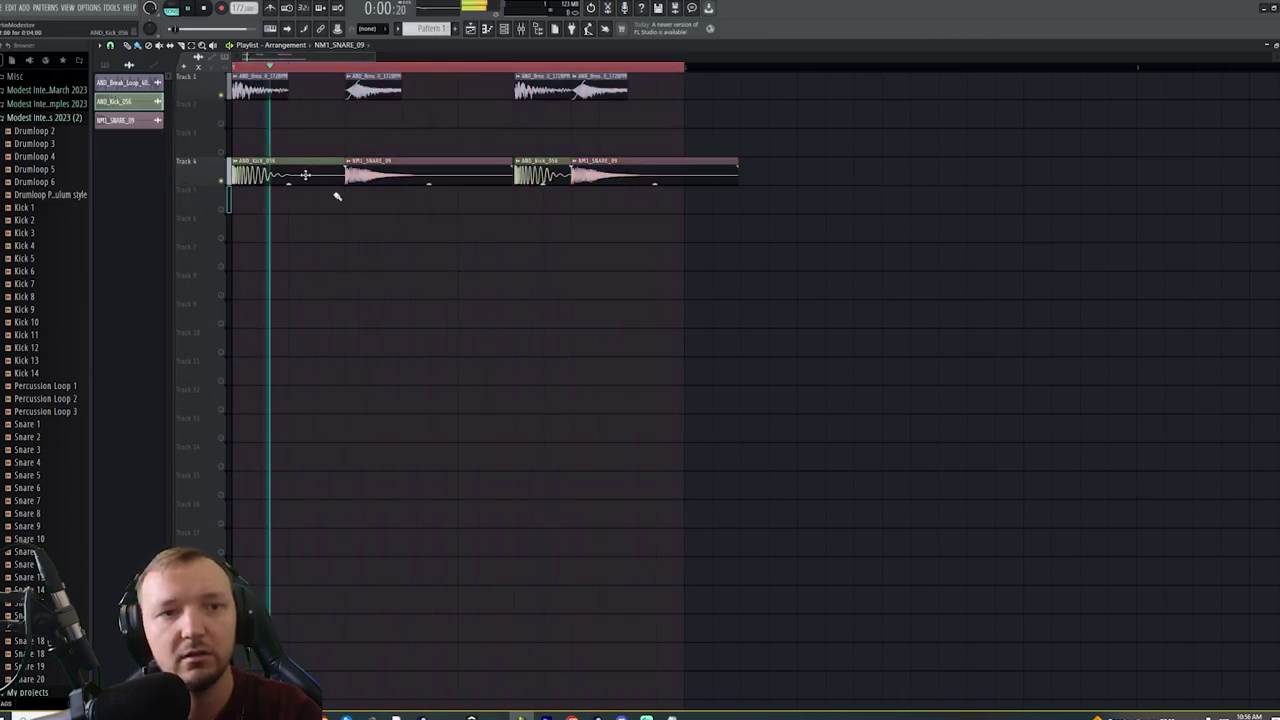
{"action": "key", "text": "space"}
Trim the last snare clip to the end of bar 1, then adjust the NM1_SNARE_09 fade-out and time-stretch multiplier while auditioning its pitch
{"action": "left_click_drag", "start_coordinate": [738, 177], "coordinate": [648, 177]}
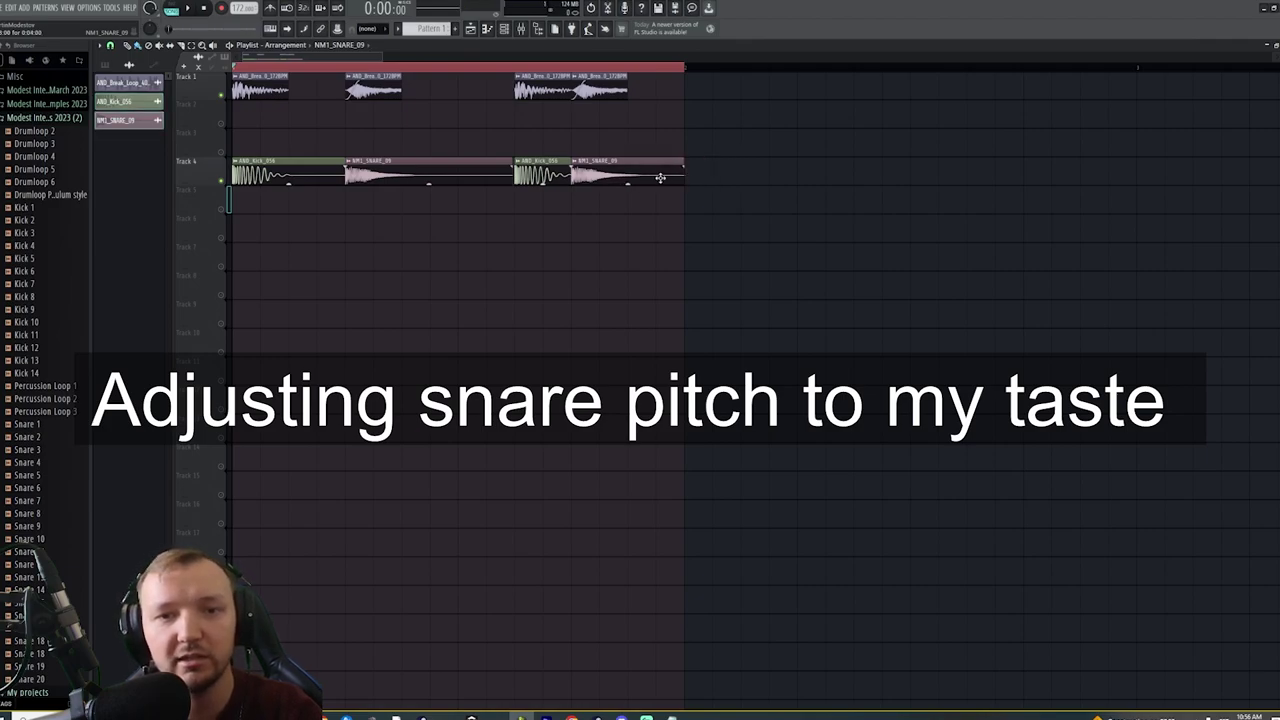
{"action": "double_click", "coordinate": [660, 177]}
{"action": "left_click_drag", "start_coordinate": [417, 330], "coordinate": [416, 327]}
{"action": "key", "text": "space"}
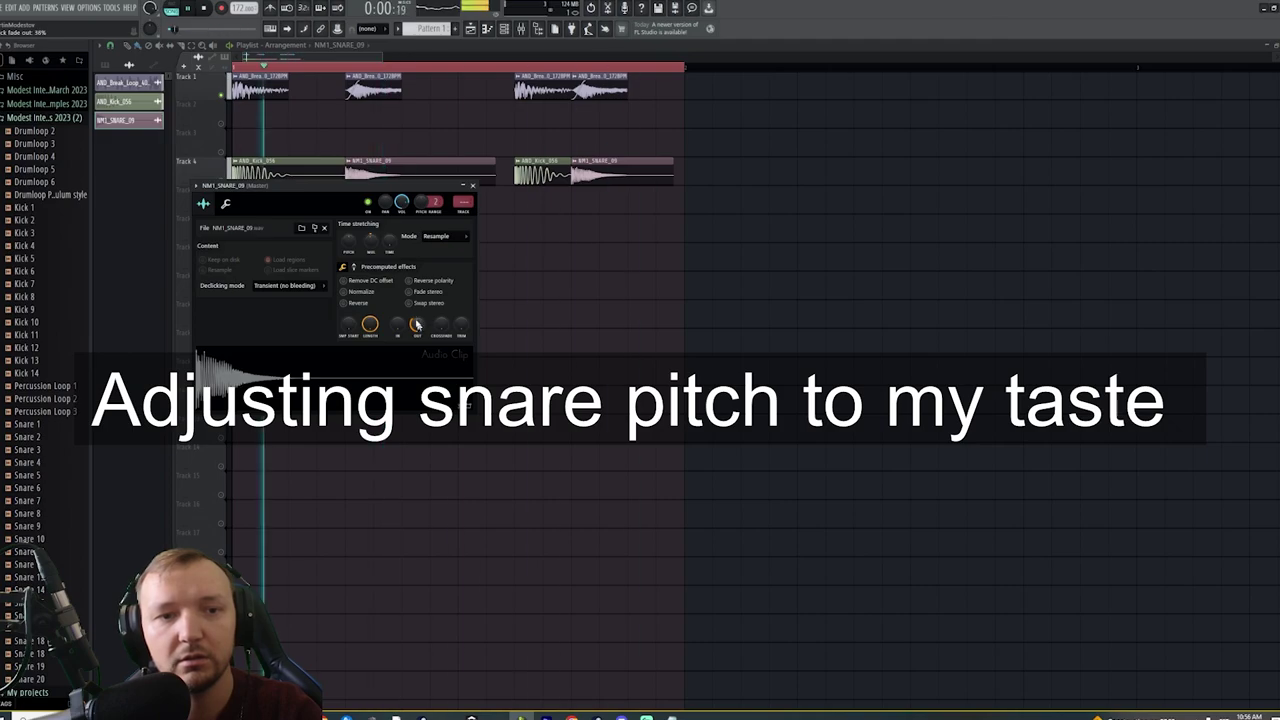
{"action": "key", "text": "space"}
{"action": "left_click_drag", "start_coordinate": [372, 242], "coordinate": [372, 239]}
{"action": "key", "text": "space"}
{"action": "key", "text": "space"}
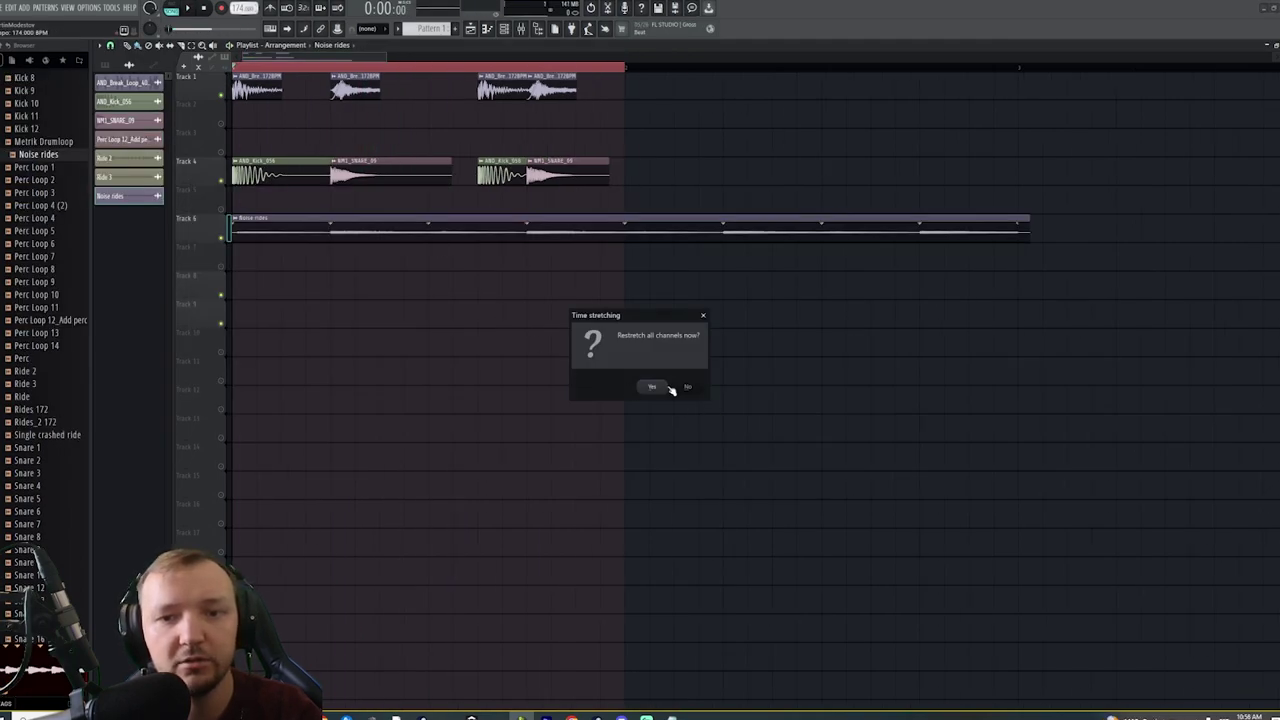
Restretch all channels for the 174 BPM tempo, audition the loop, and trim the Noise rides clip on Track 6 to the end of bar 1
{"action": "left_click", "coordinate": [662, 387]}
{"action": "key", "text": "space"}
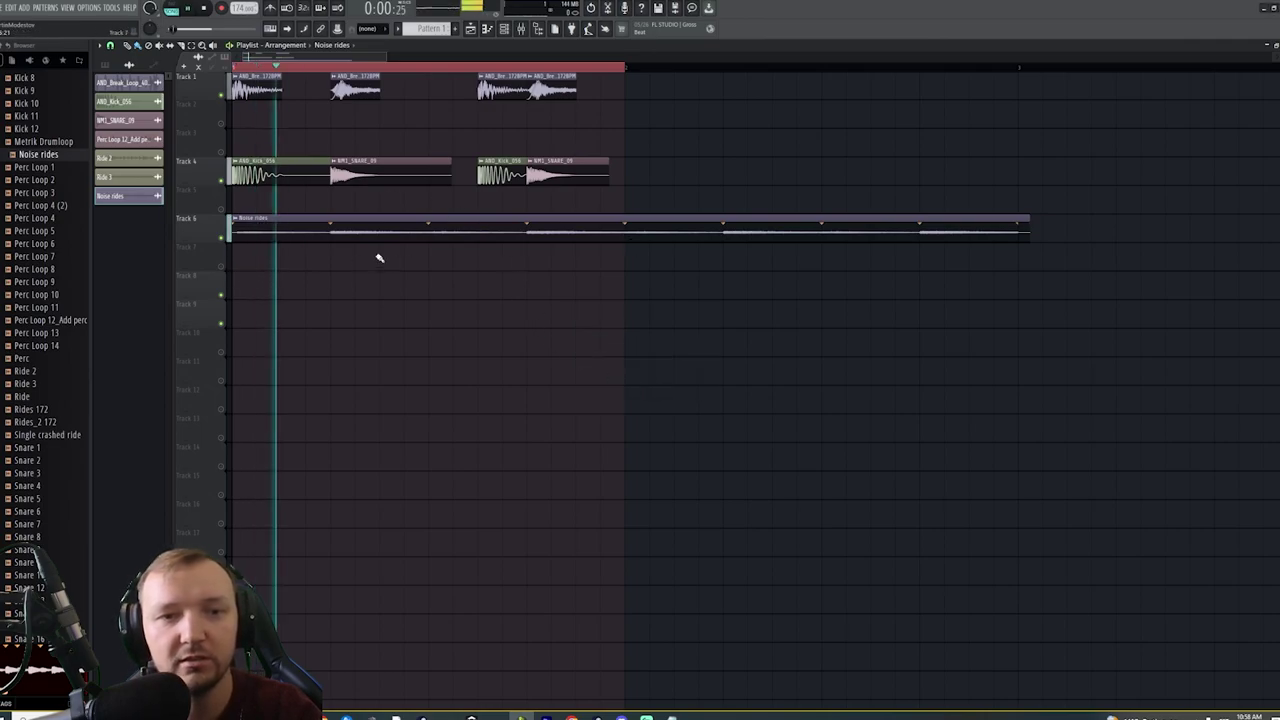
{"action": "double_click", "coordinate": [582, 224]}
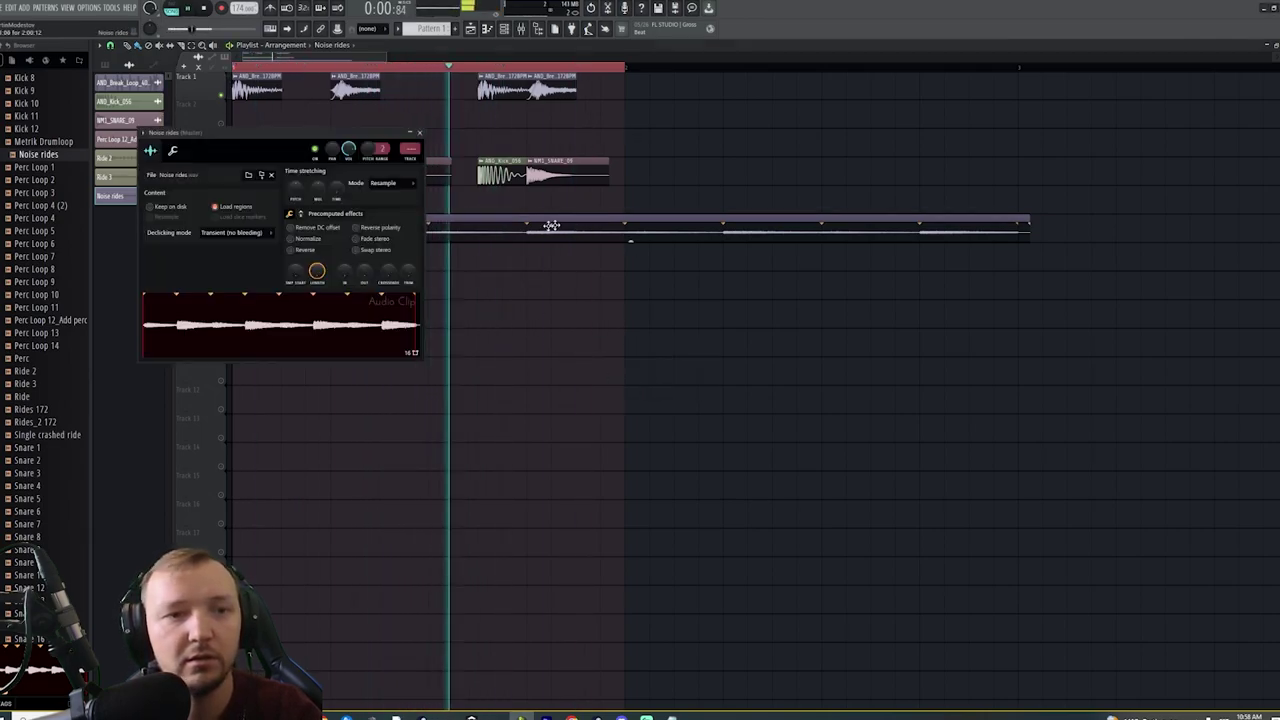
{"action": "left_click", "coordinate": [172, 150]}
{"action": "key", "text": "Escape"}
{"action": "key", "text": "space"}
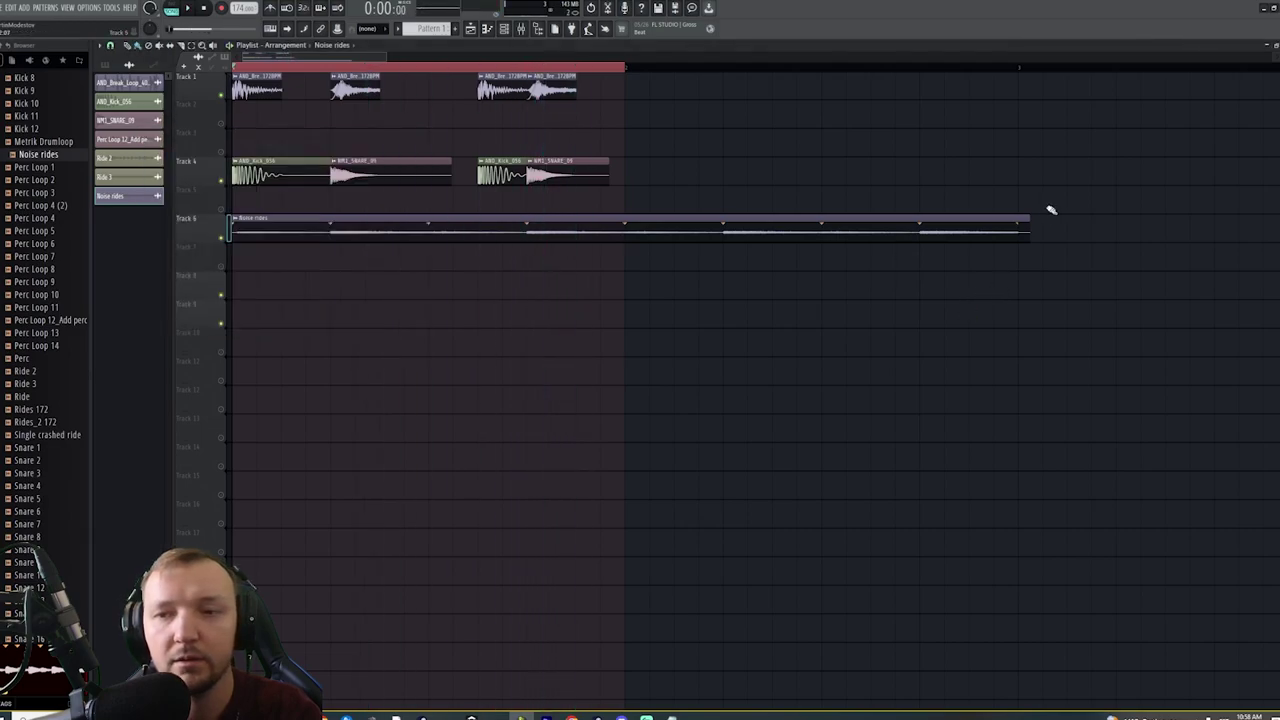
{"action": "left_click_drag", "start_coordinate": [1026, 218], "coordinate": [636, 237]}
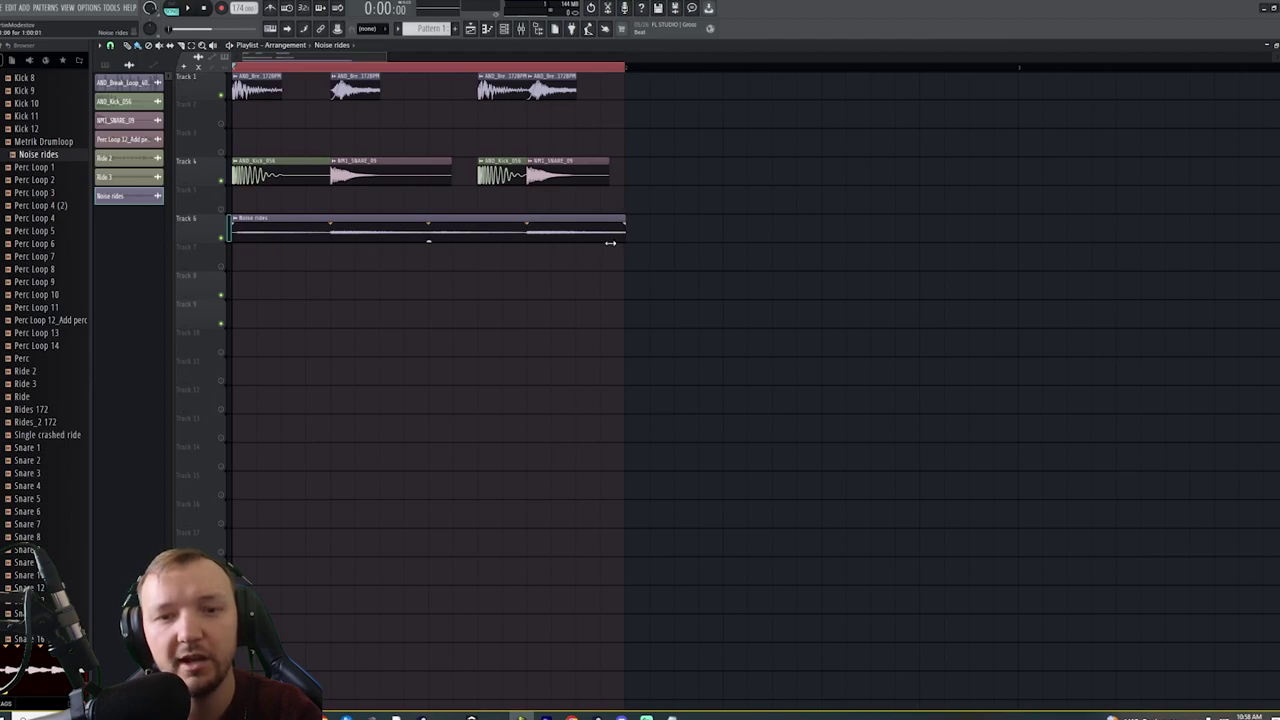
Rename the NM1_SNARE_09 mixer track, Insert 3, as Snare and Insert 1 as Break loop
{"action": "double_click", "coordinate": [412, 170]}
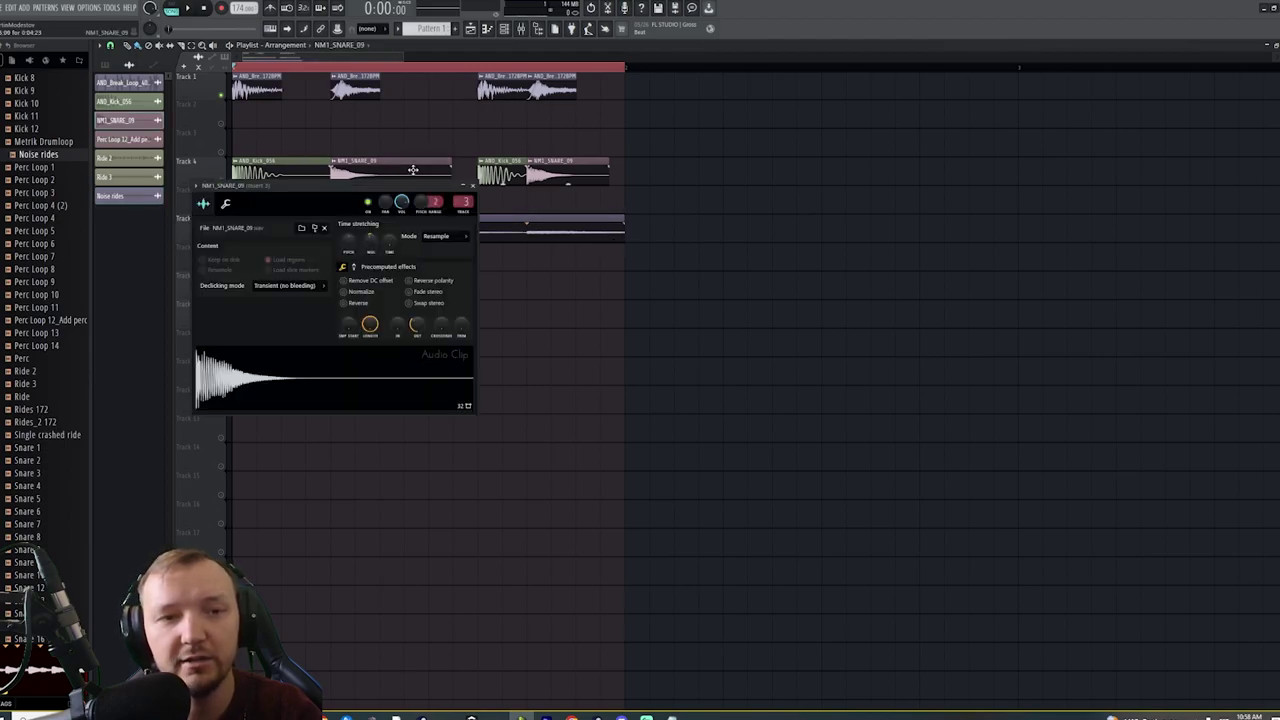
{"action": "left_click", "coordinate": [521, 28]}
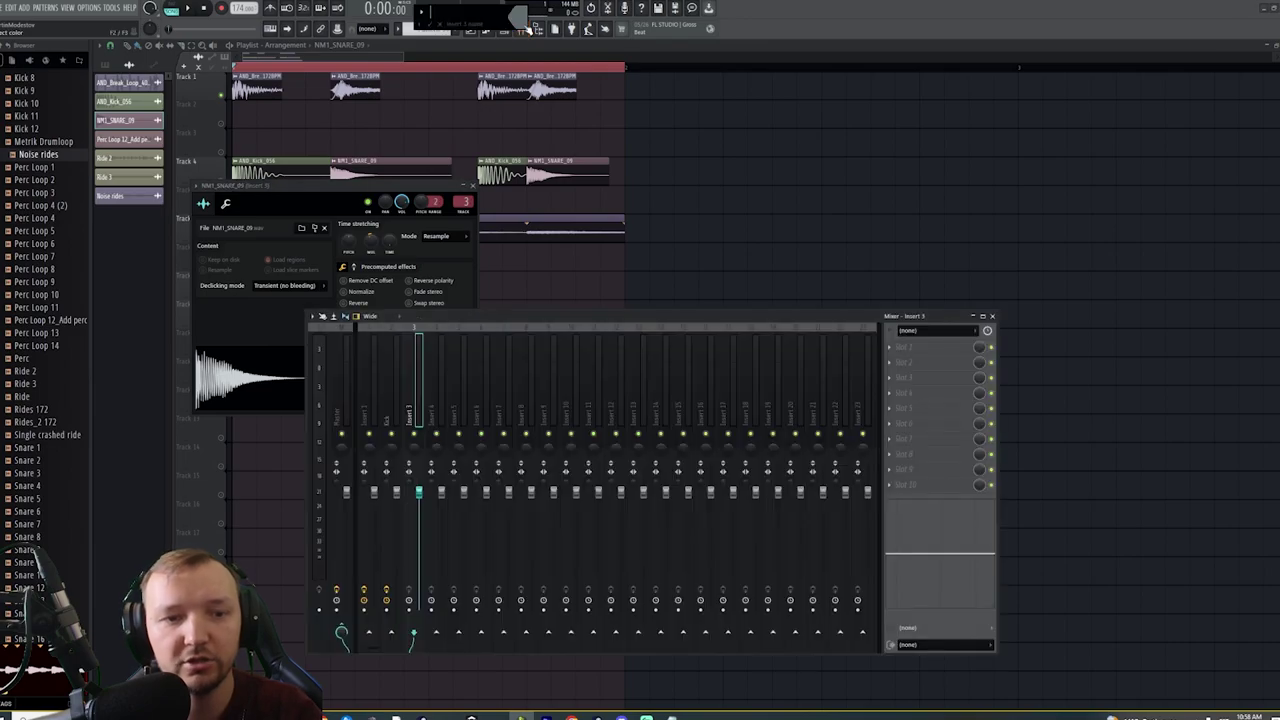
{"action": "type", "text": "Snare"}
{"action": "key", "text": "Return"}
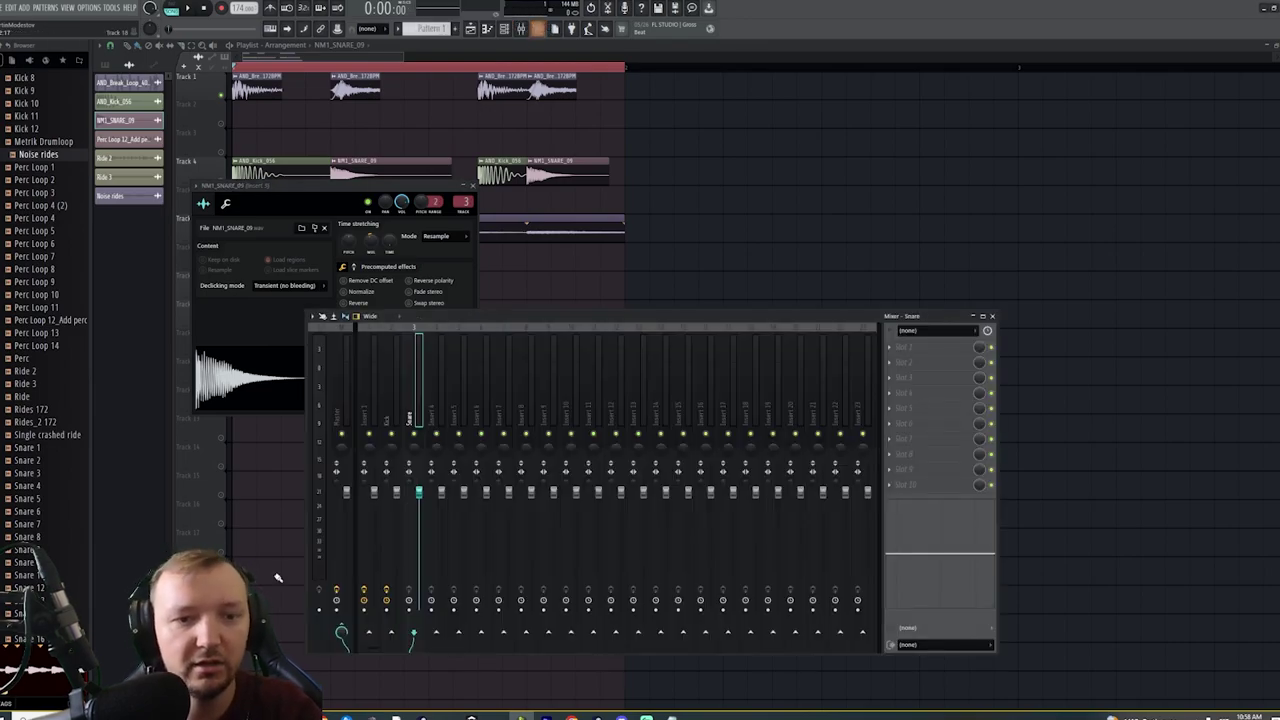
{"action": "left_click", "coordinate": [365, 411]}
{"action": "key", "text": "F2"}
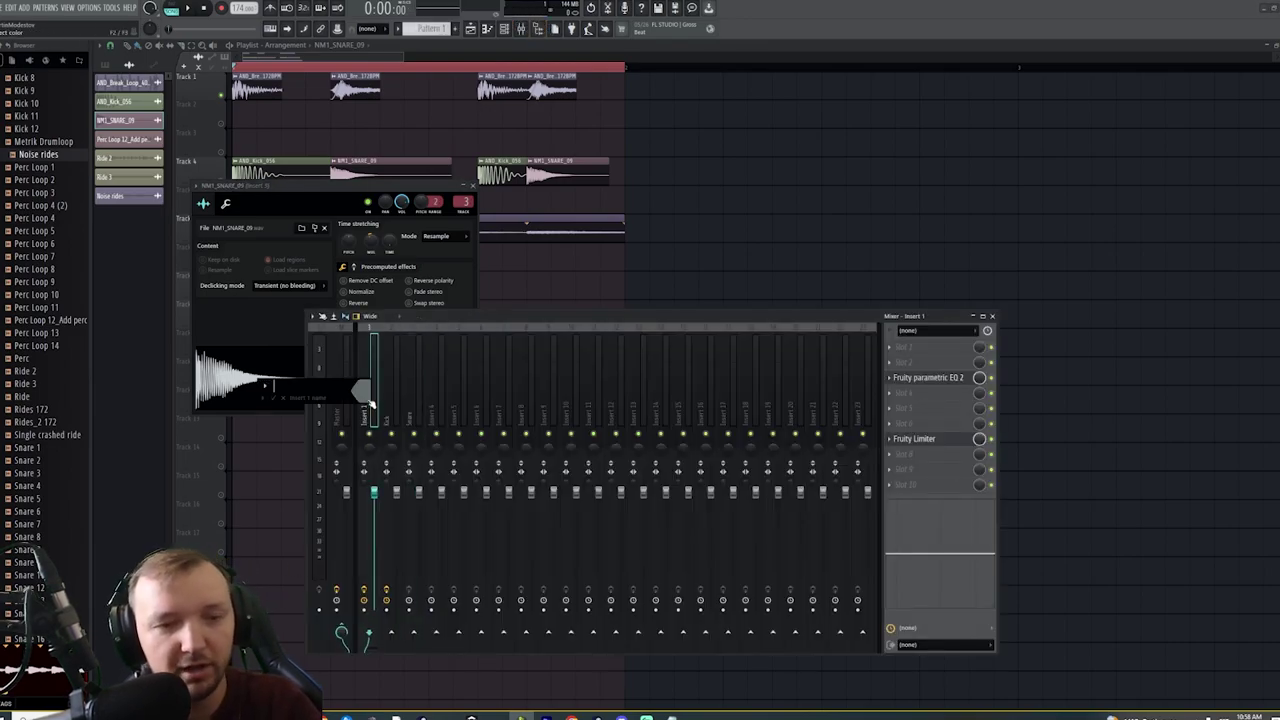
{"action": "type", "text": "Break loop"}
{"action": "key", "text": "Return"}
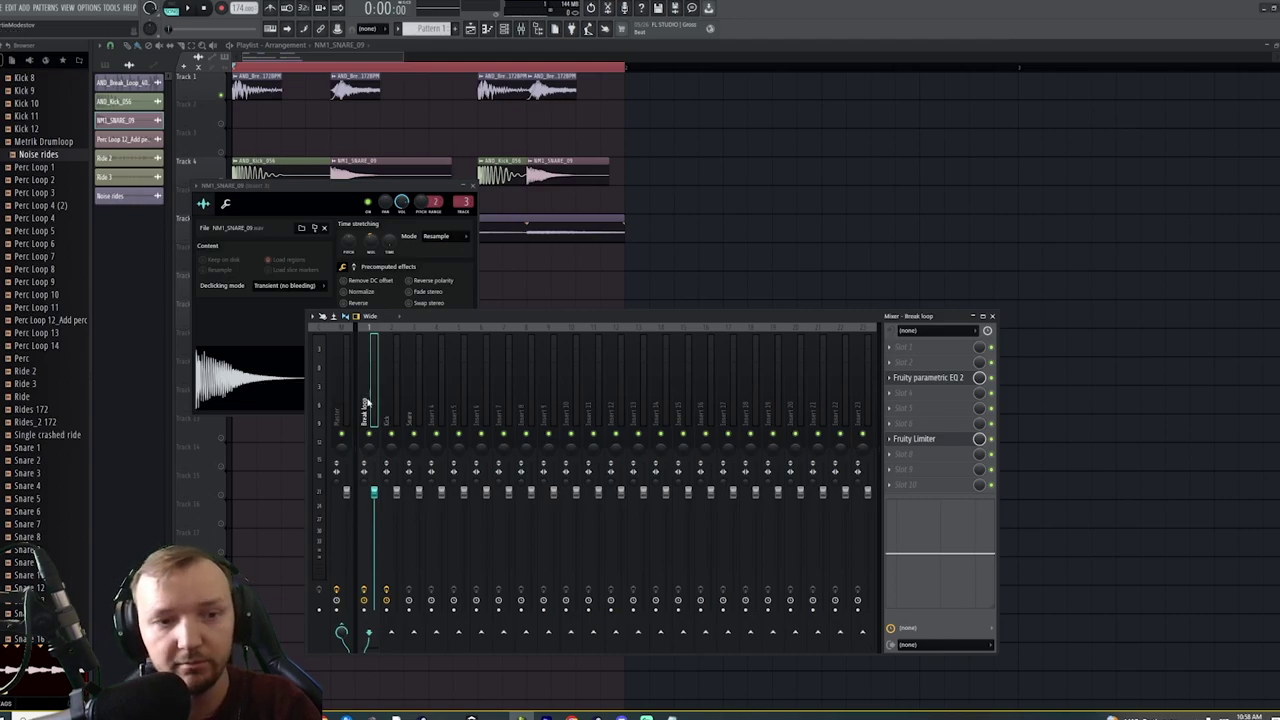
Add Fruity Parametric EQ 2 to the fourth effect slot of the Snare mixer track
{"action": "left_click", "coordinate": [418, 383]}
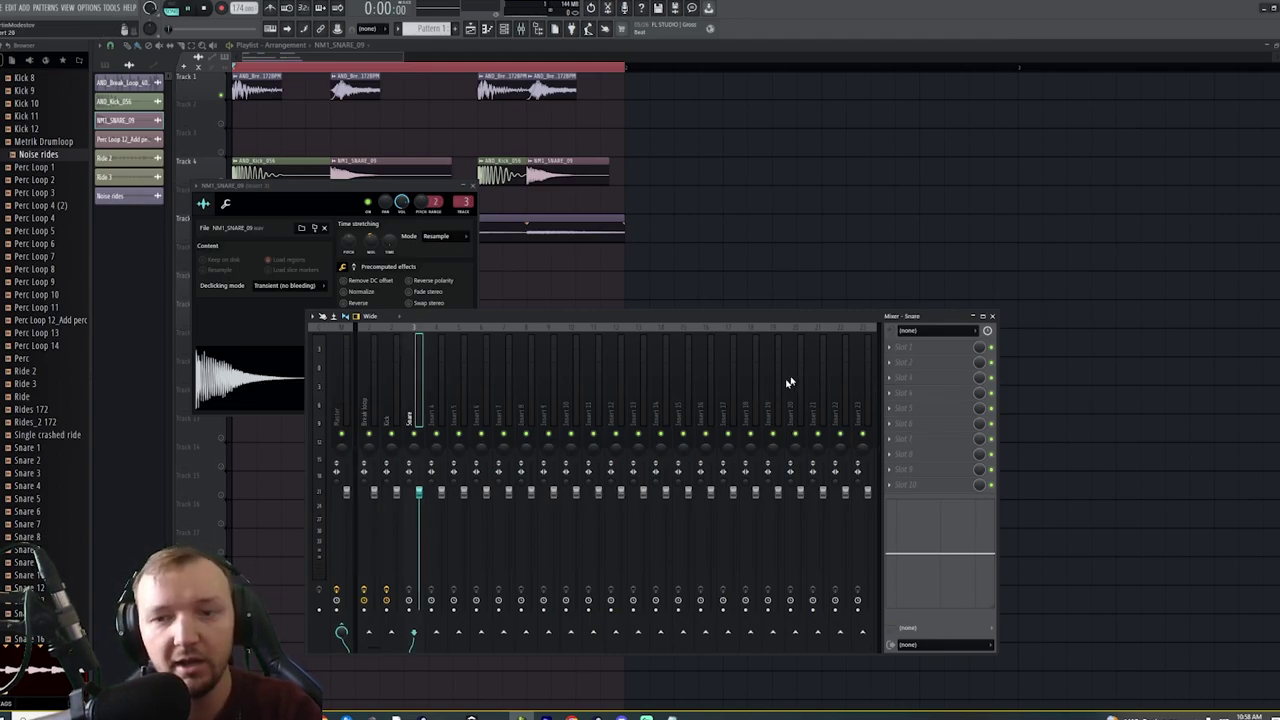
{"action": "left_click", "coordinate": [908, 395]}
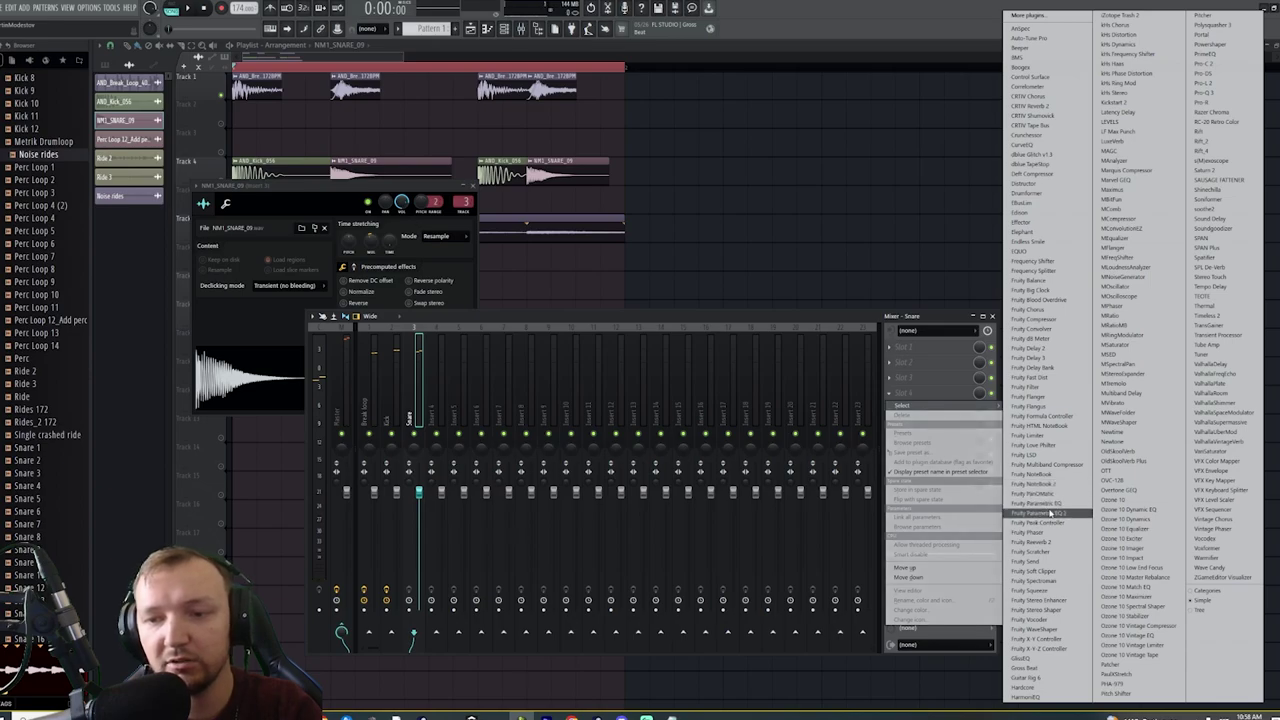
{"action": "left_click", "coordinate": [1040, 511]}
{"action": "key", "text": "F12"}
With only Track 4 playing, boost the snare's high end in its Parametric EQ 2 at around 4.8 kHz
{"action": "key", "text": "space"}
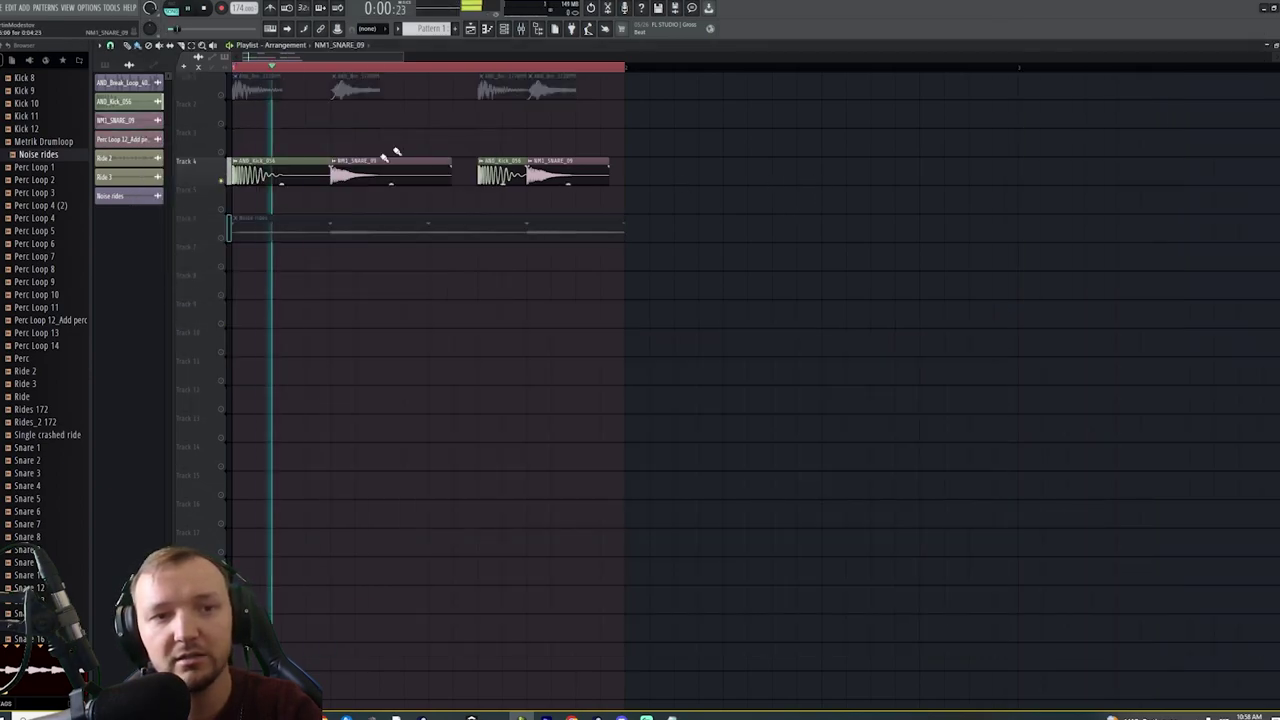
{"action": "left_click", "coordinate": [505, 29]}
{"action": "left_click", "coordinate": [520, 29]}
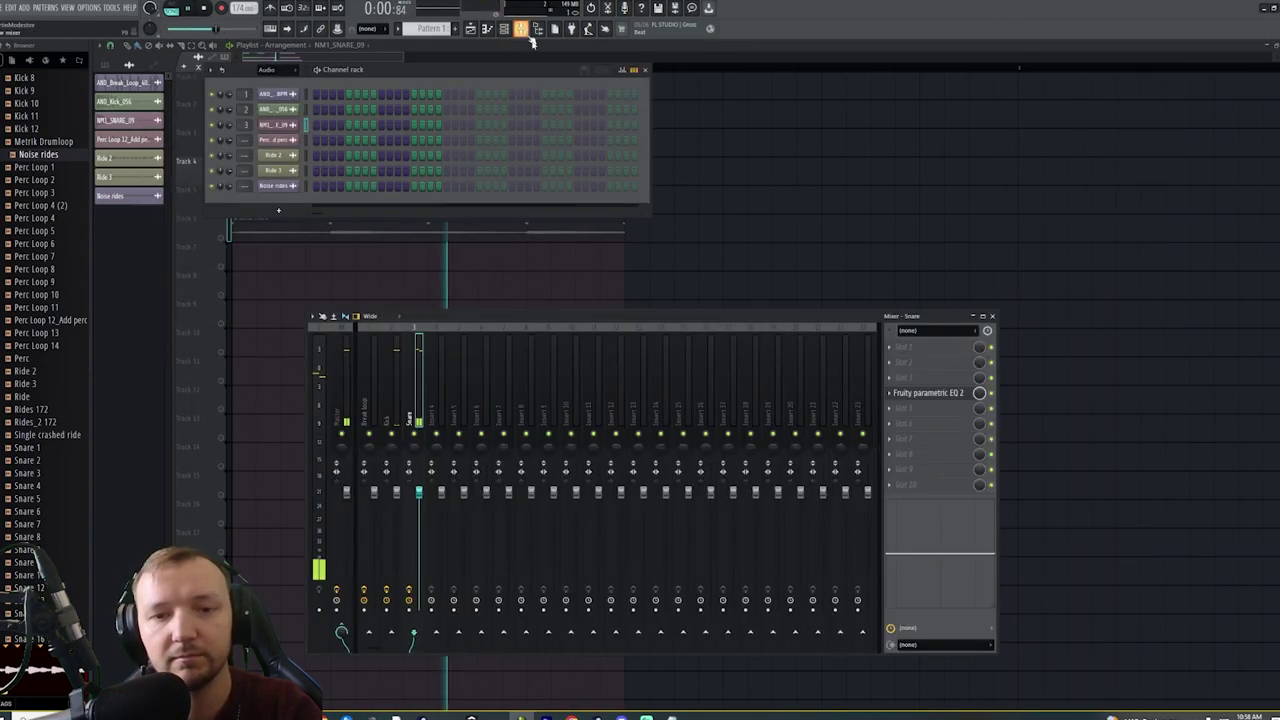
{"action": "key", "text": "space"}
{"action": "left_click", "coordinate": [920, 393]}
{"action": "key", "text": "space"}
{"action": "mouse_move", "coordinate": [327, 218]}
{"action": "left_mouse_down"}
{"action": "mouse_move", "coordinate": [326, 204]}
{"action": "mouse_move", "coordinate": [352, 200]}
{"action": "mouse_move", "coordinate": [351, 212]}
{"action": "mouse_move", "coordinate": [353, 197]}
{"action": "mouse_move", "coordinate": [350, 207]}
{"action": "left_mouse_up"}
{"action": "scroll", "coordinate": [350, 207], "scroll_direction": "up", "scroll_amount": 3}
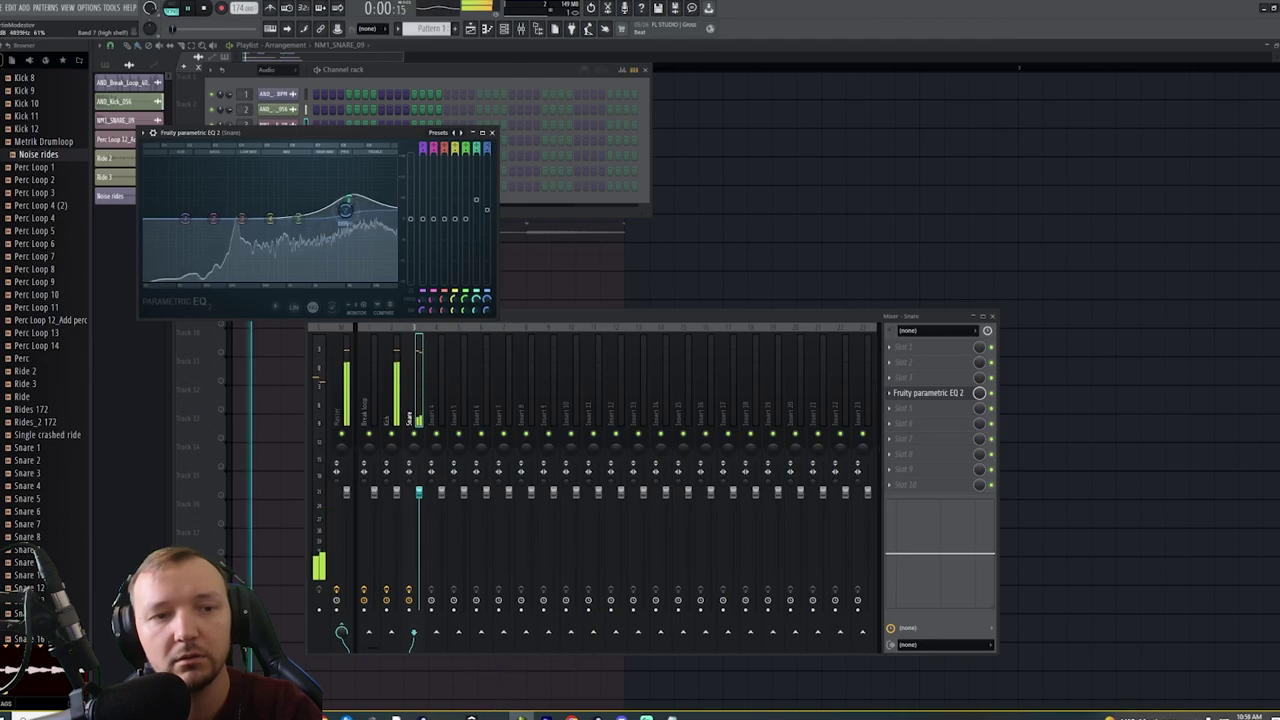
Unsolo Track 4 and play the full loop with the break, kick, snare and Noise rides together
{"action": "right_click", "coordinate": [720, 246]}
{"action": "key", "text": "space"}
{"action": "left_click", "coordinate": [228, 236]}
{"action": "key", "text": "space"}
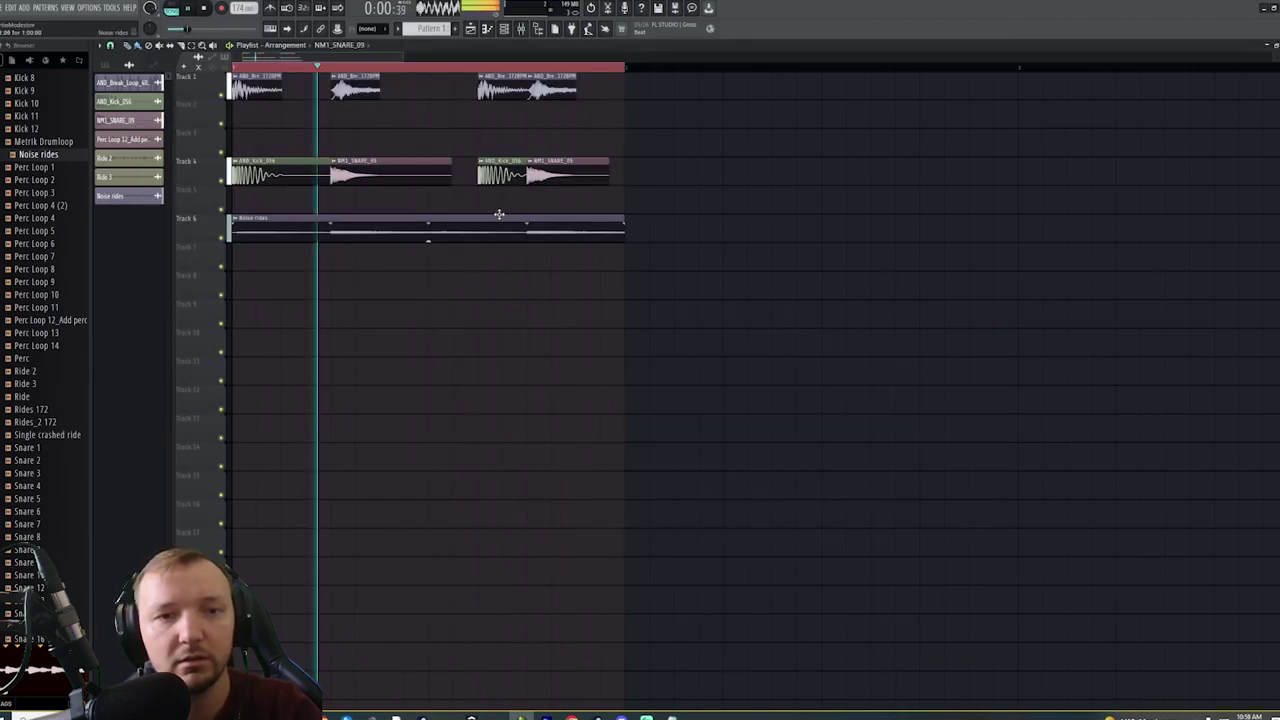
{"action": "key", "text": "space"}
{"action": "double_click", "coordinate": [300, 249]}
{"action": "key", "text": "Escape"}
{"action": "right_click", "coordinate": [308, 269]}
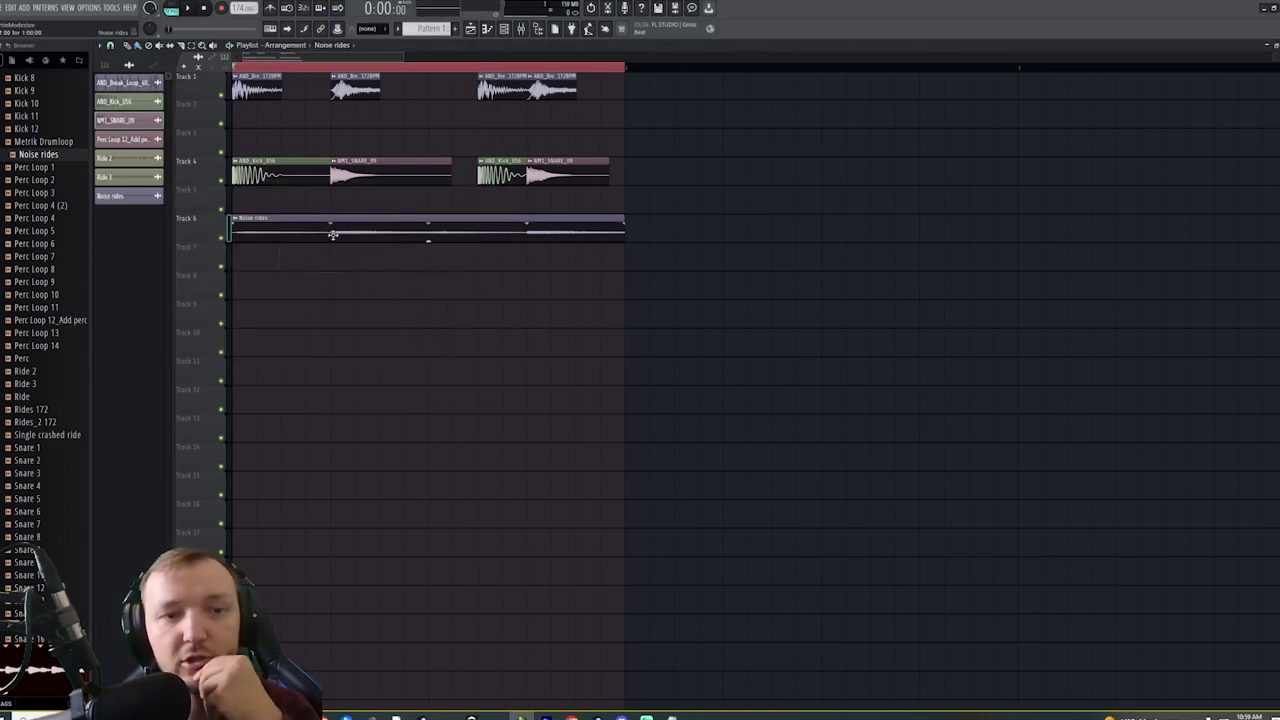
Route the Noise rides clip to mixer track 4 and add Fruity Parametric EQ 2 to its fourth effect slot
{"action": "double_click", "coordinate": [333, 233]}
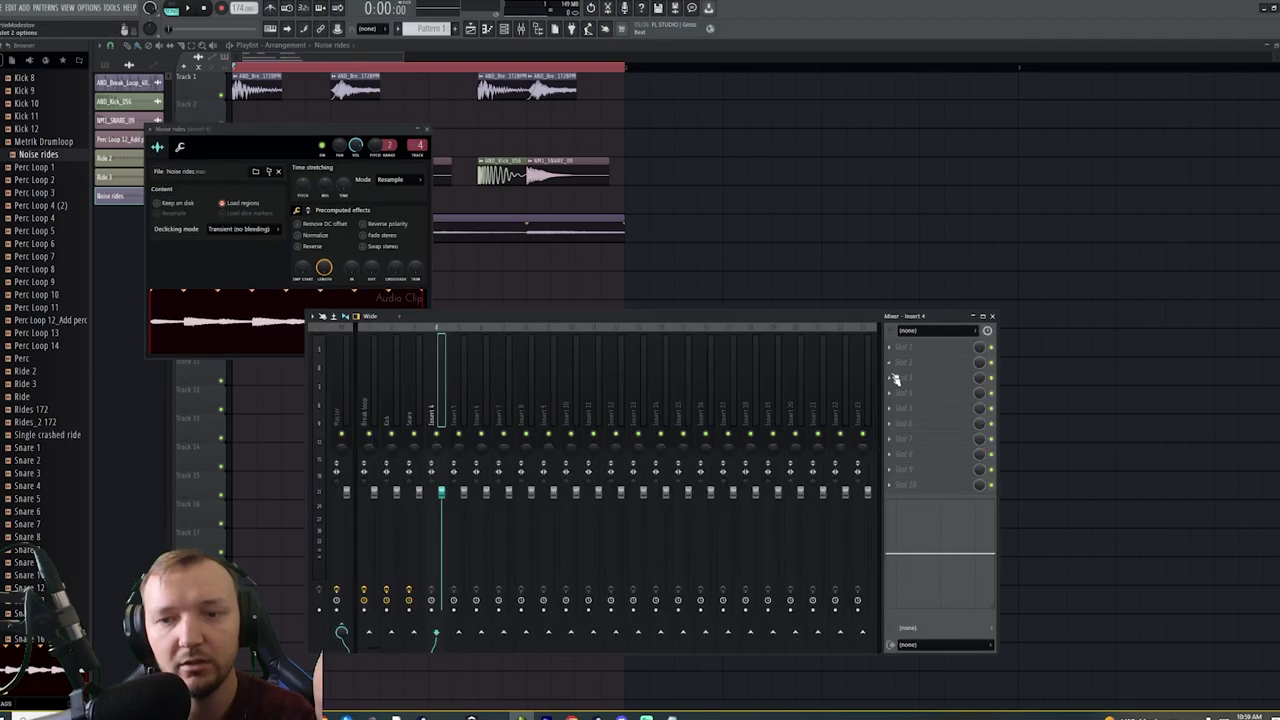
{"action": "left_click", "coordinate": [890, 393]}
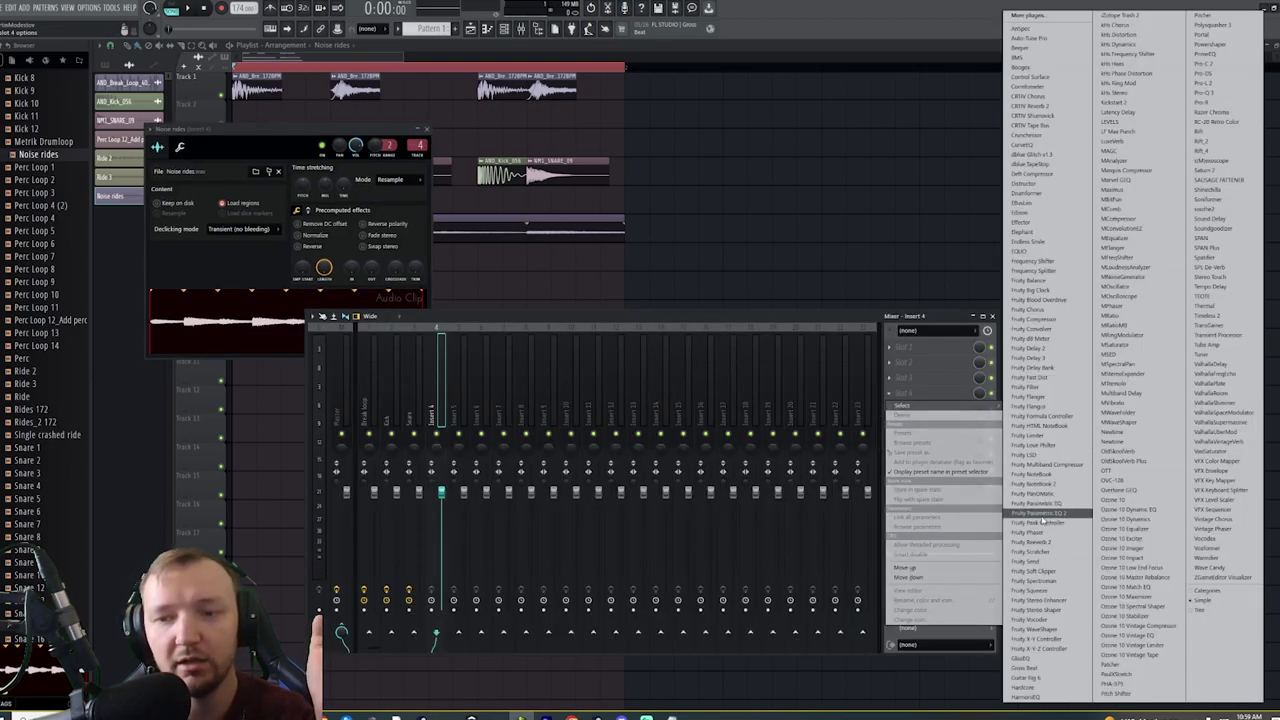
{"action": "left_click", "coordinate": [1042, 512]}
Load the 40Hz - 18kHz cut EQ preset for Noise rides and raise its low cut to about 3.1 kHz during playback
{"action": "left_click", "coordinate": [171, 160]}
{"action": "mouse_move", "coordinate": [187, 200]}
{"action": "left_click", "coordinate": [325, 244]}
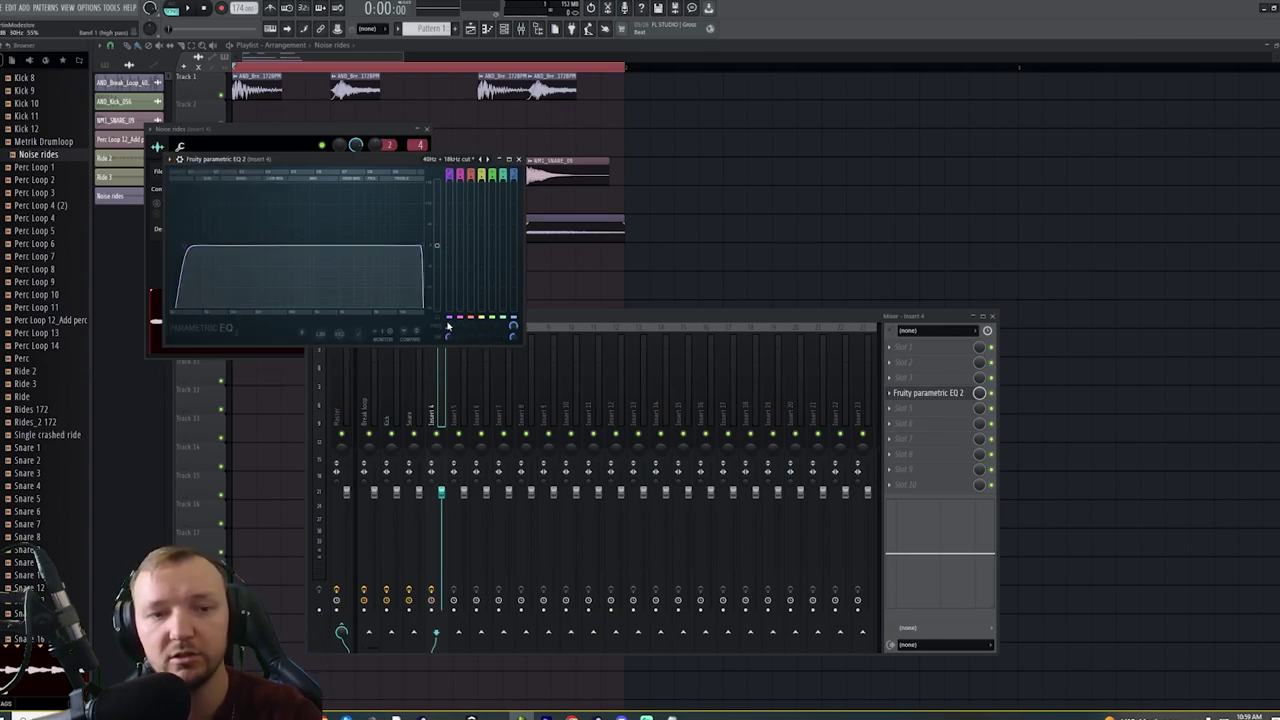
{"action": "key", "text": "space"}
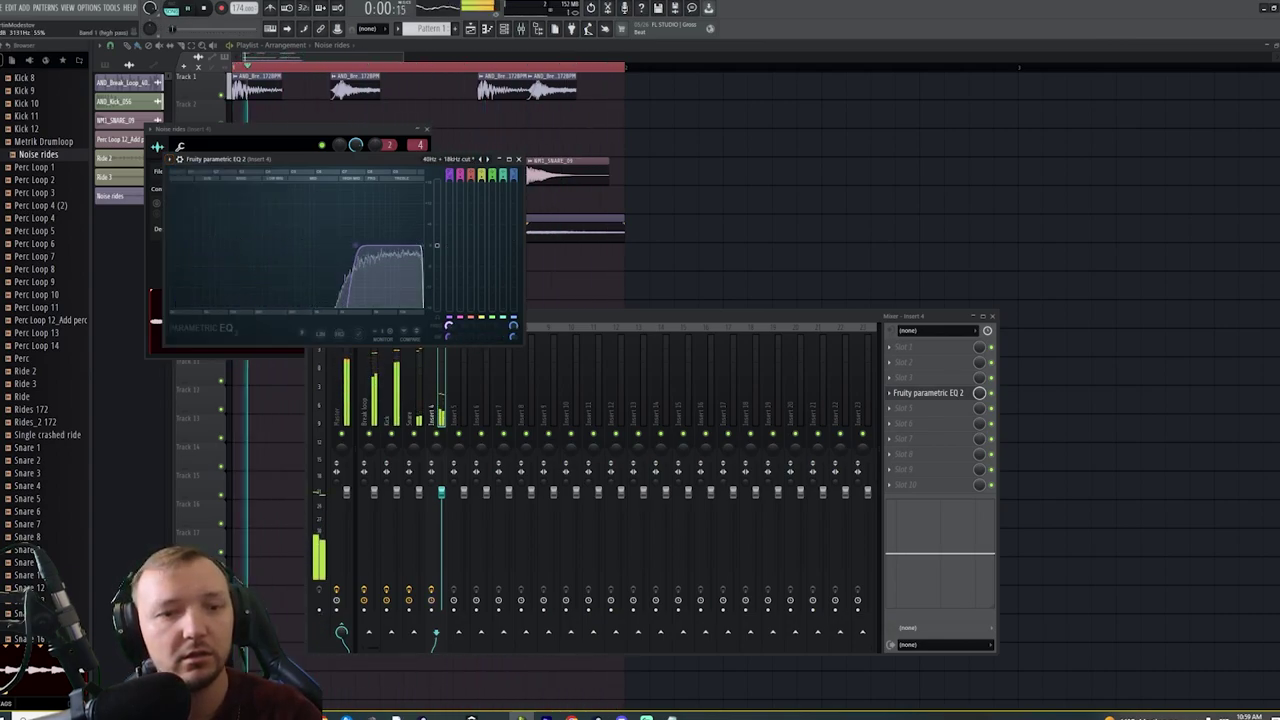
Lower the Noise rides clip's volume multiplier to about 59% and play the loop to check the level
{"action": "double_click", "coordinate": [441, 215]}
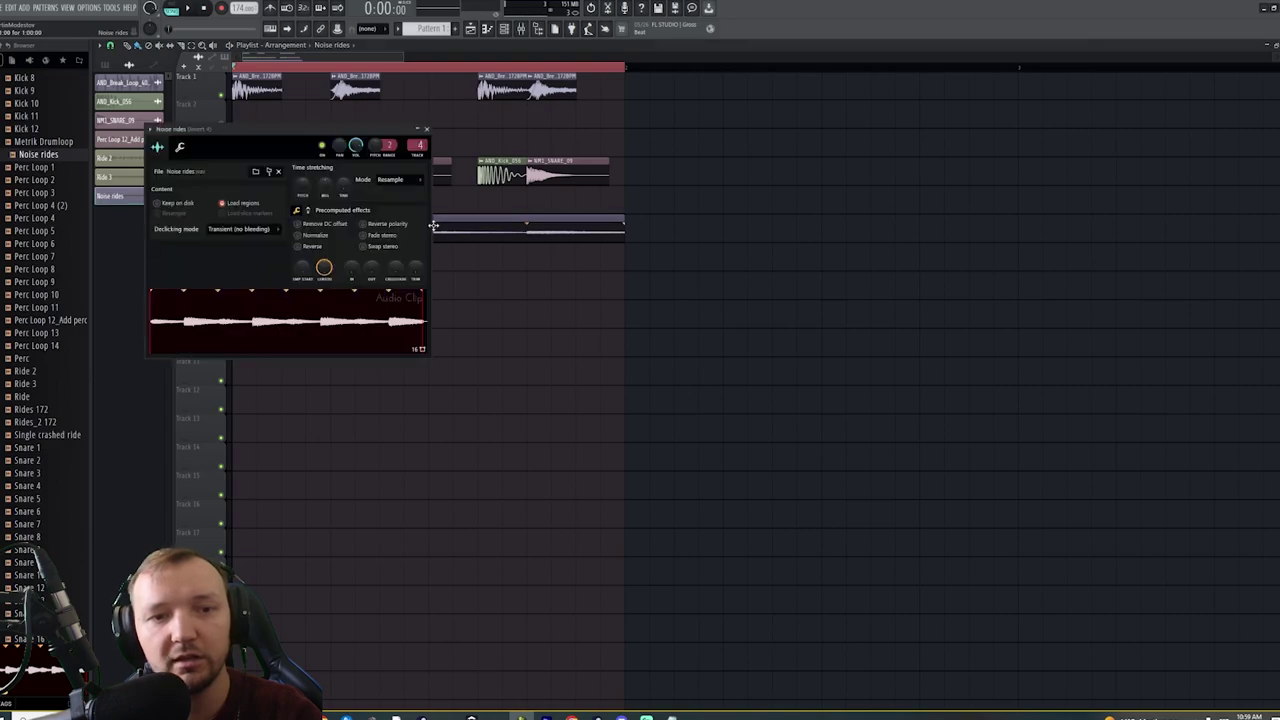
{"action": "left_click", "coordinate": [180, 147]}
{"action": "left_click_drag", "start_coordinate": [184, 185], "coordinate": [184, 187]}
{"action": "key", "text": "space"}
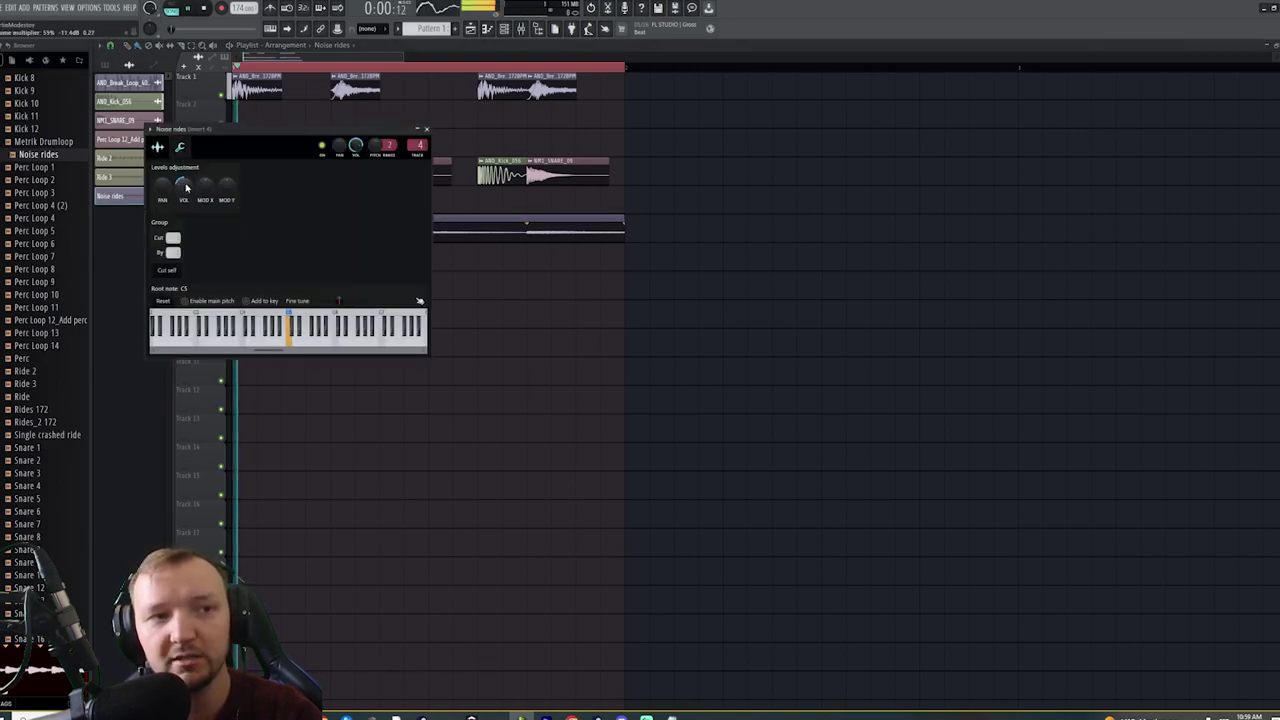
{"action": "key", "text": "Escape"}
{"action": "key", "text": "space"}
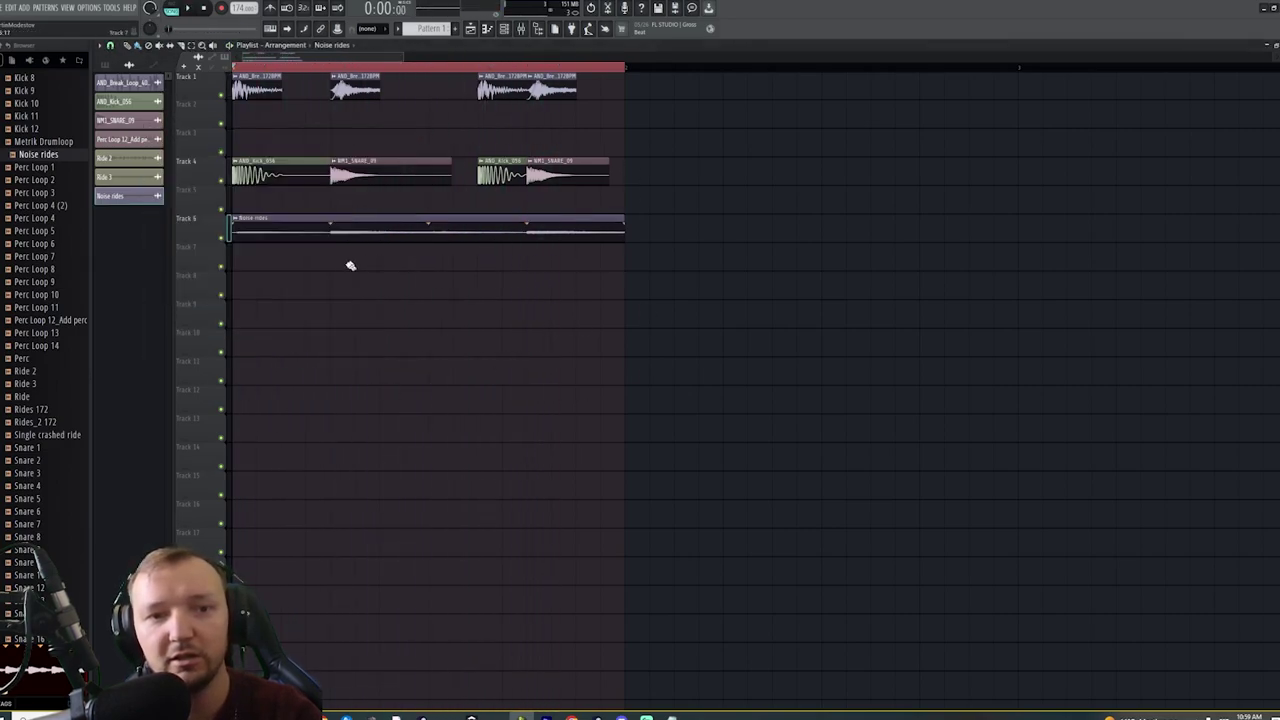
Audition the Noise rides clip on Track 6 in solo, and restore all tracks
{"action": "right_click", "coordinate": [223, 240]}
{"action": "key", "text": "space"}
{"action": "key", "text": "space"}
{"action": "right_click", "coordinate": [223, 239]}
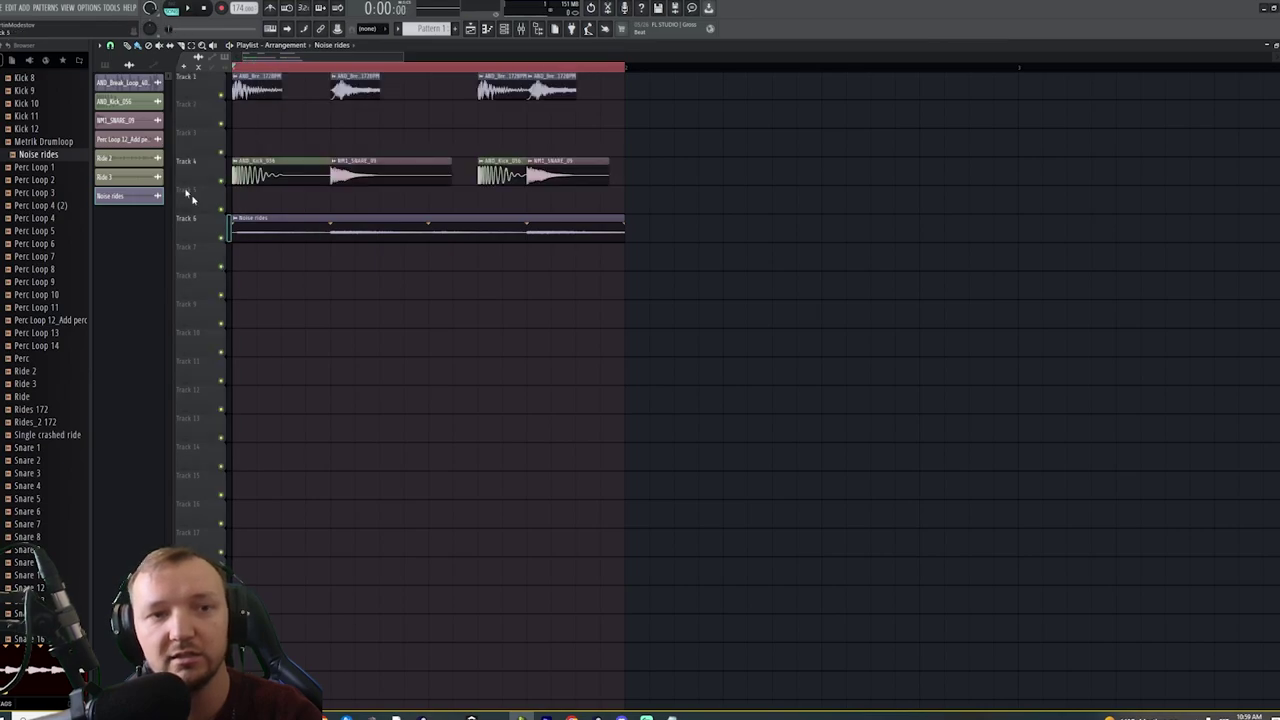
Add a Serum instrument to the project and switch off its oscillator A
{"action": "left_click", "coordinate": [25, 8]}
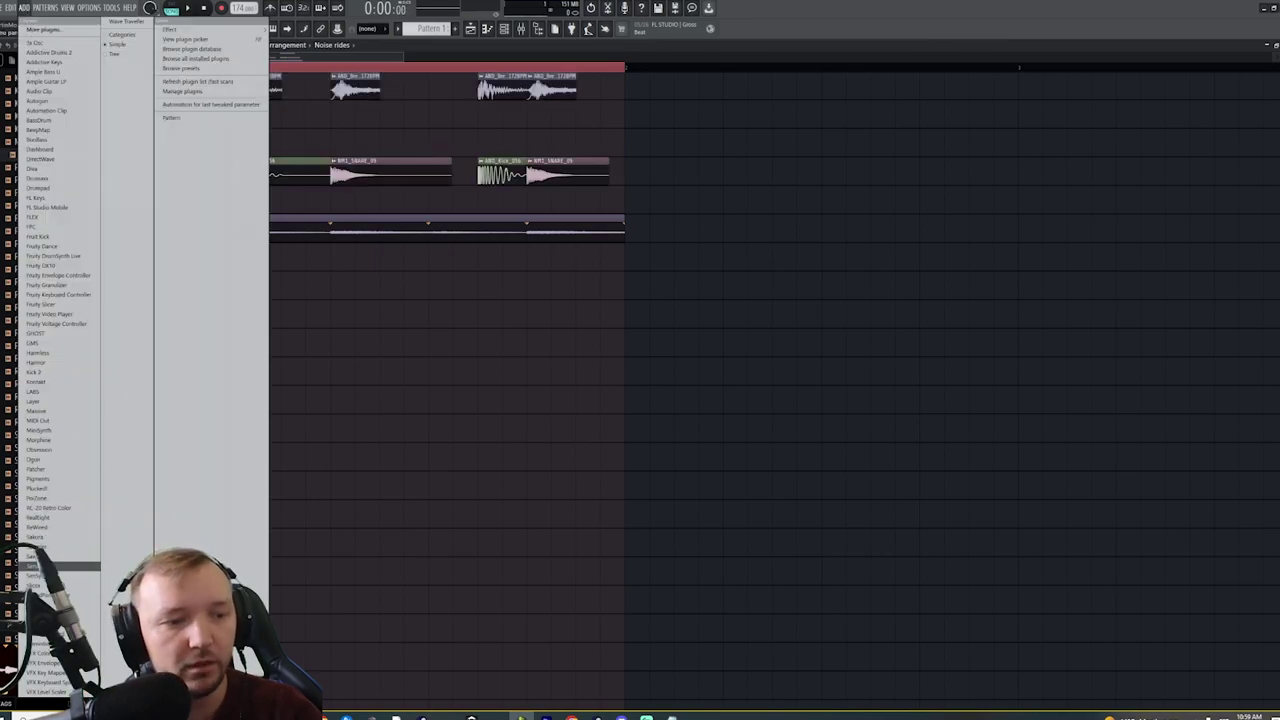
{"action": "left_click", "coordinate": [50, 566]}
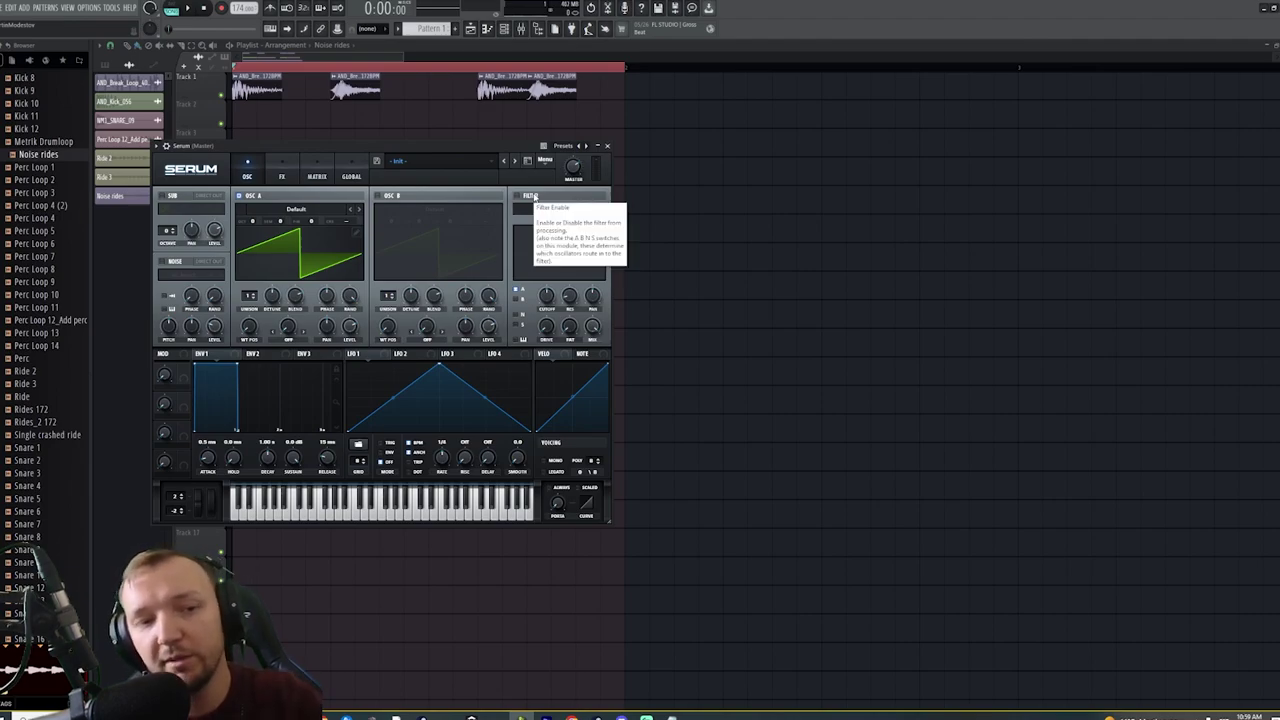
{"action": "left_click", "coordinate": [534, 198]}
{"action": "left_click", "coordinate": [243, 196]}
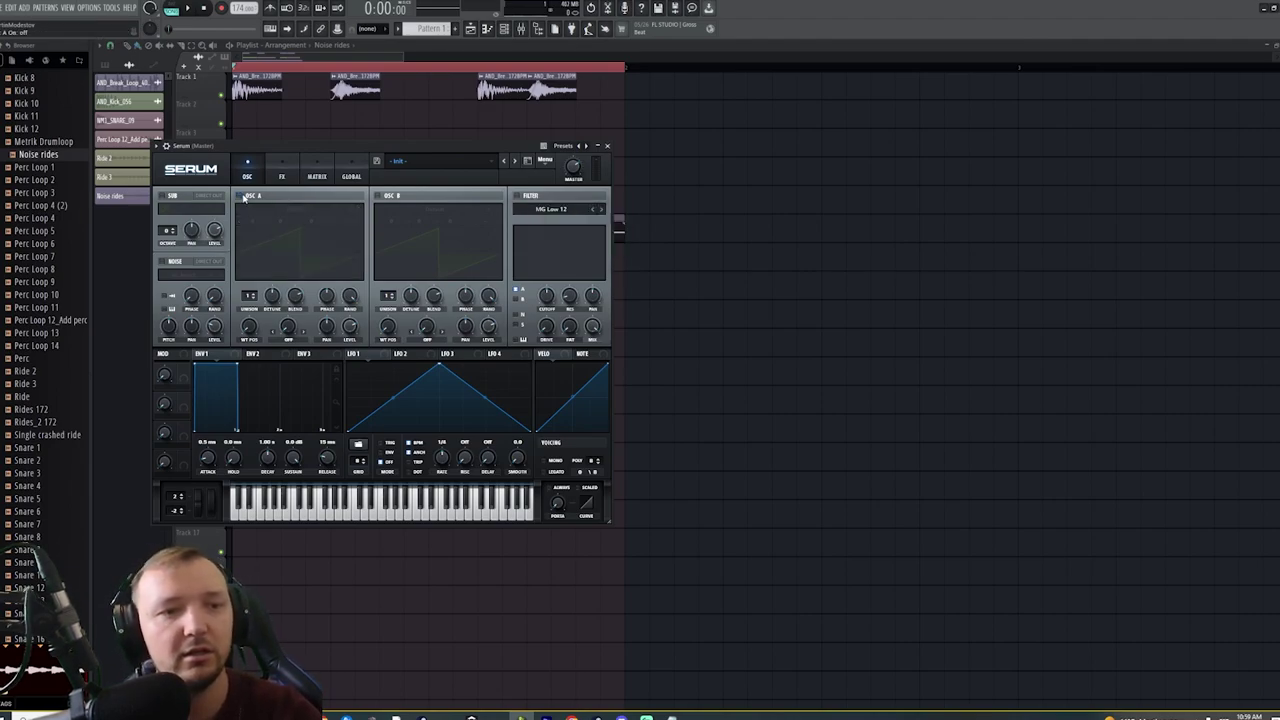
Enable Serum's noise oscillator and load the ARP white noise sample
{"action": "left_click", "coordinate": [163, 262]}
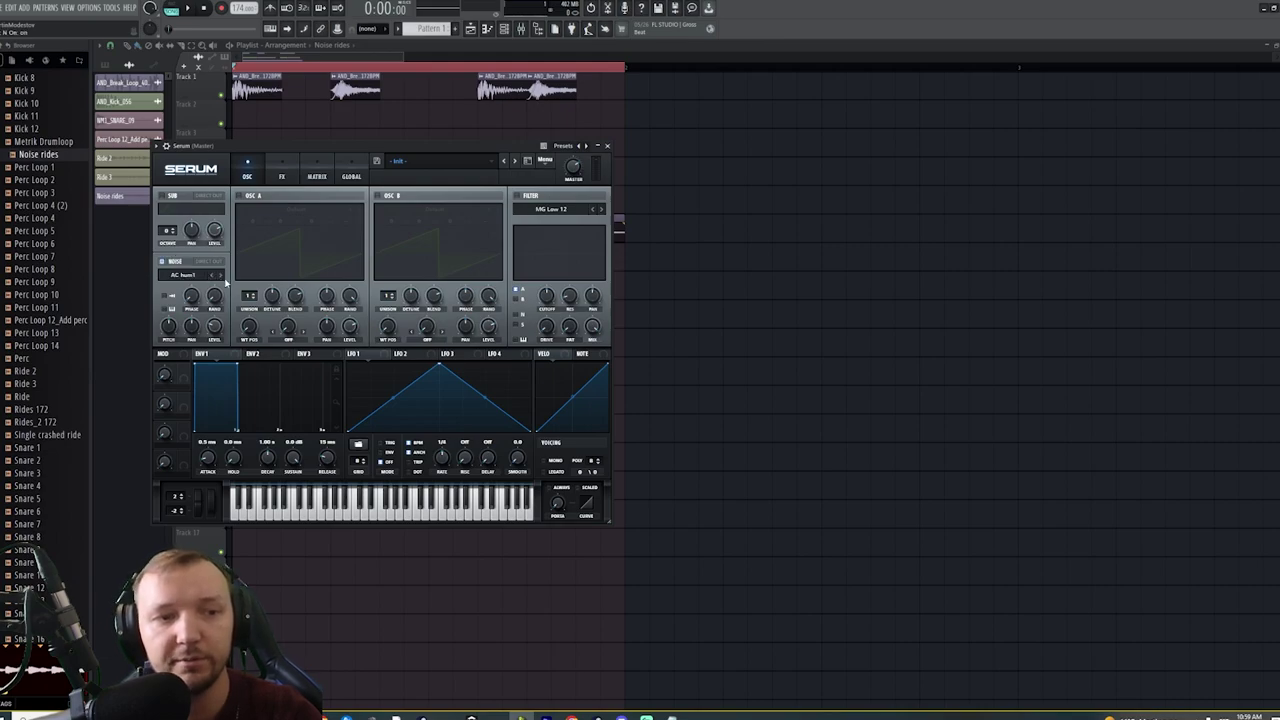
{"action": "left_click", "coordinate": [184, 274]}
{"action": "mouse_move", "coordinate": [200, 289]}
{"action": "left_click", "coordinate": [275, 322]}
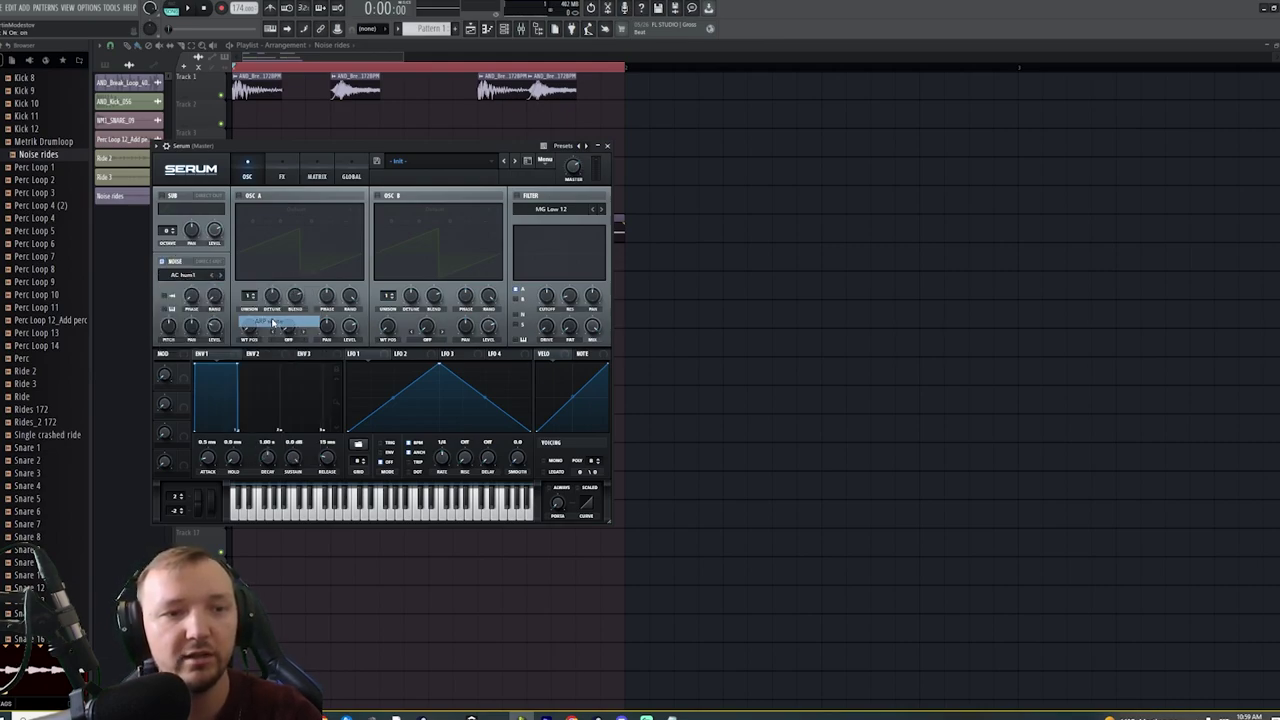
Fill every fourth step of the Serum channel in Pattern 1
{"action": "left_click", "coordinate": [520, 30]}
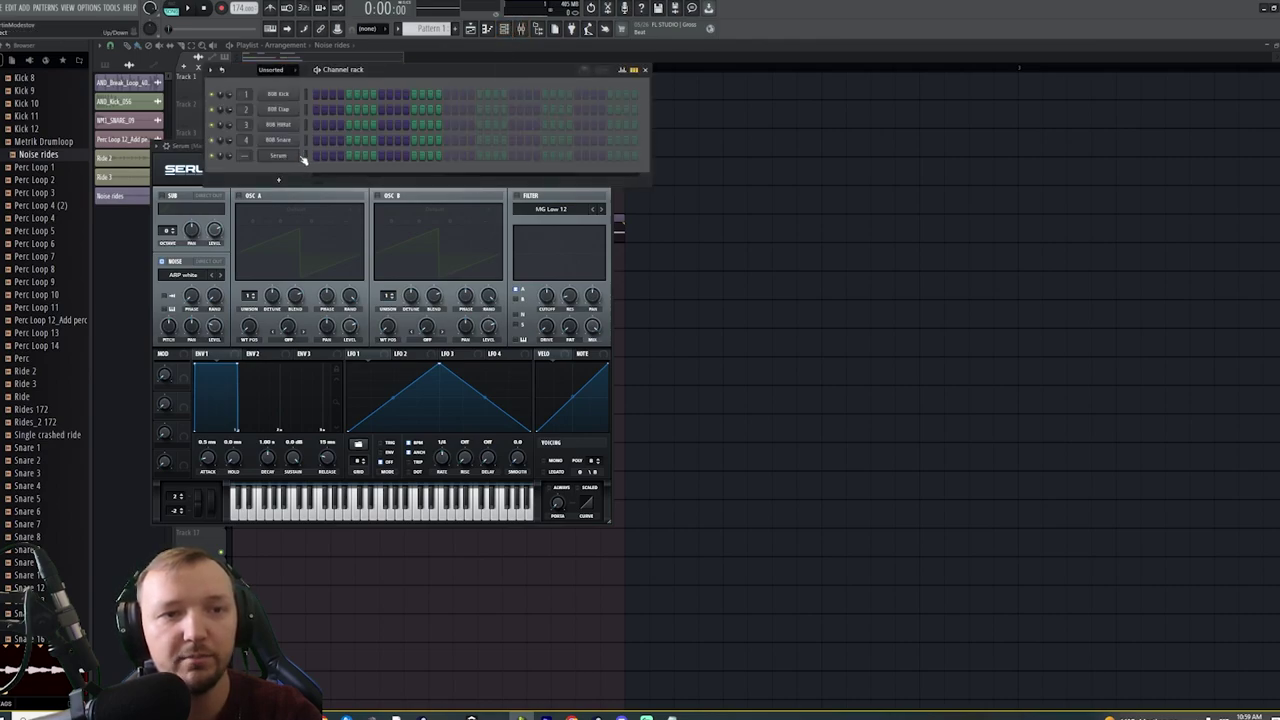
{"action": "right_click", "coordinate": [303, 160]}
{"action": "left_click", "coordinate": [440, 200]}
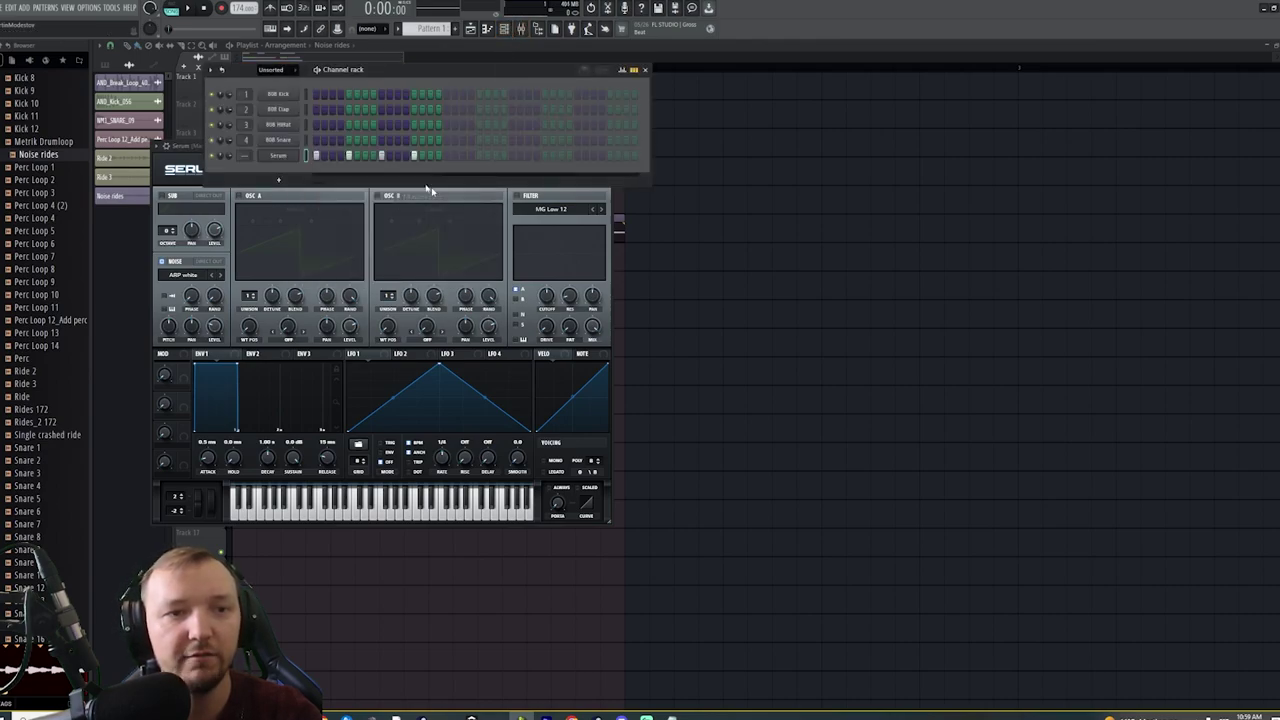
Play Pattern 1 and assign LFO 1 to modulate Serum's noise level
{"action": "left_click", "coordinate": [189, 10]}
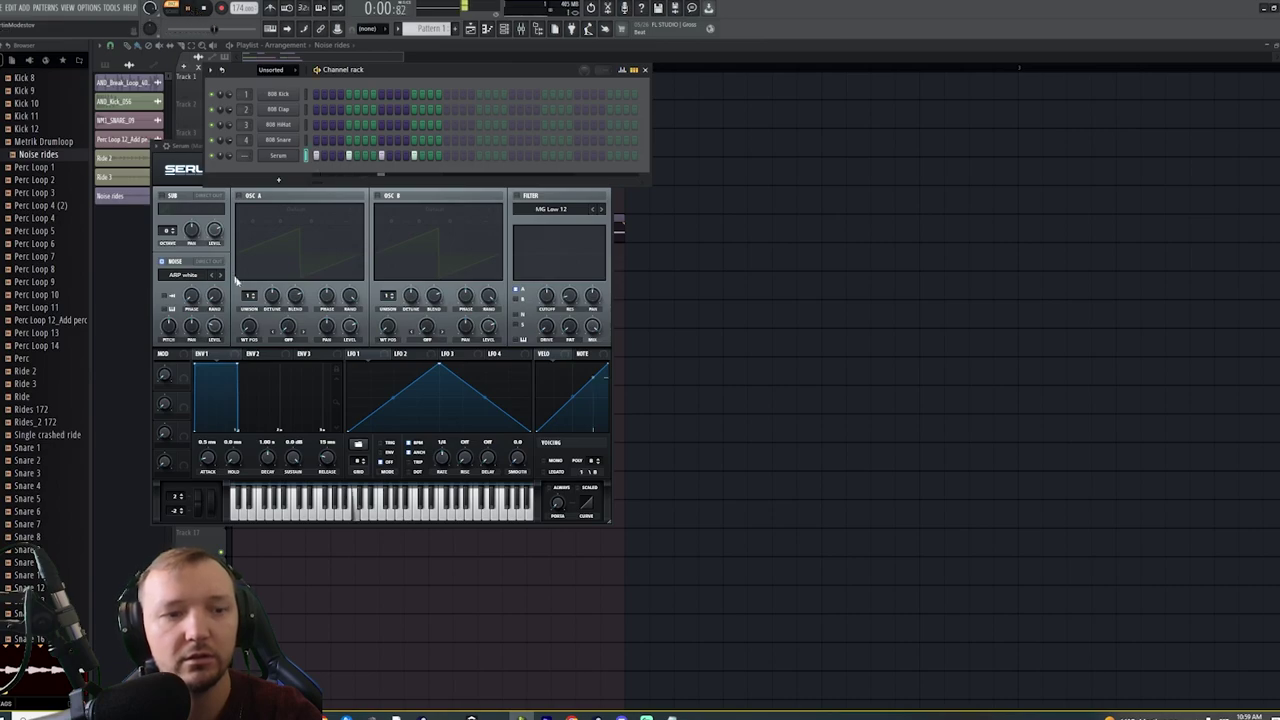
{"action": "left_click", "coordinate": [406, 373]}
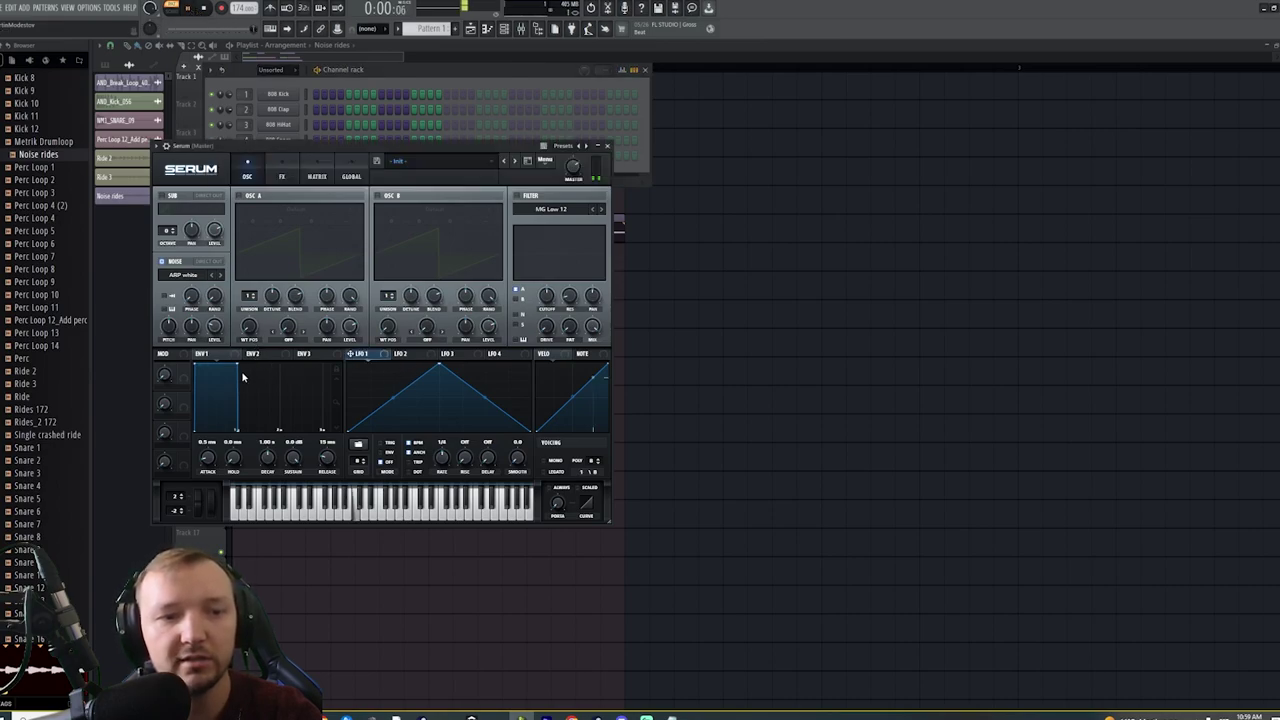
{"action": "key", "text": "space"}
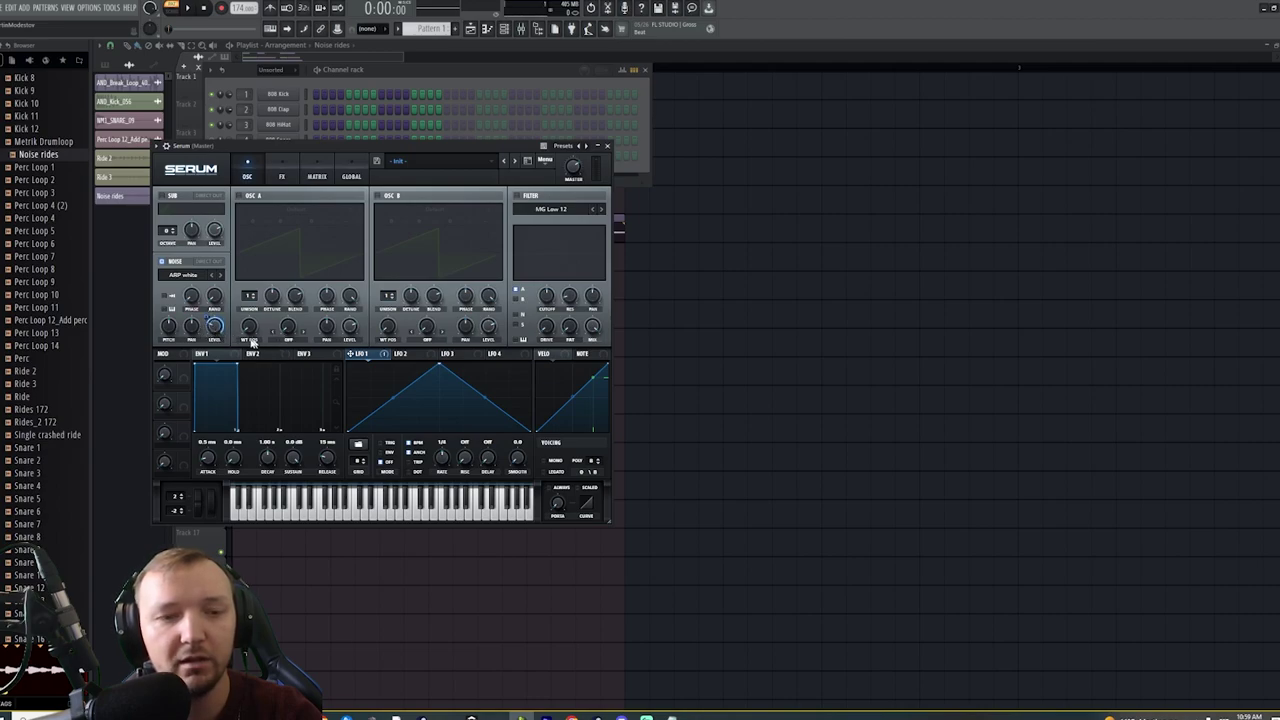
Turn off tempo sync for LFO 1 and raise its rate to about 30 Hz while auditioning the pattern
{"action": "left_click", "coordinate": [407, 443]}
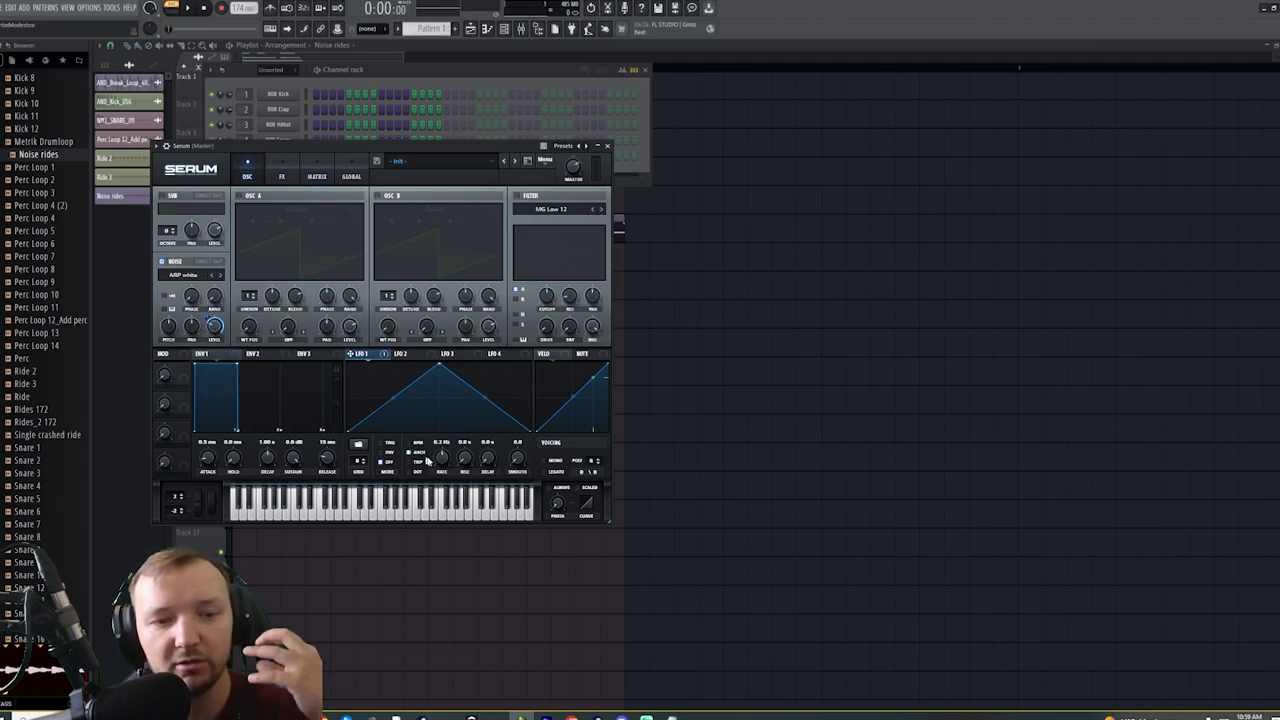
{"action": "key", "text": "space"}
{"action": "left_click_drag", "start_coordinate": [443, 448], "coordinate": [444, 443]}
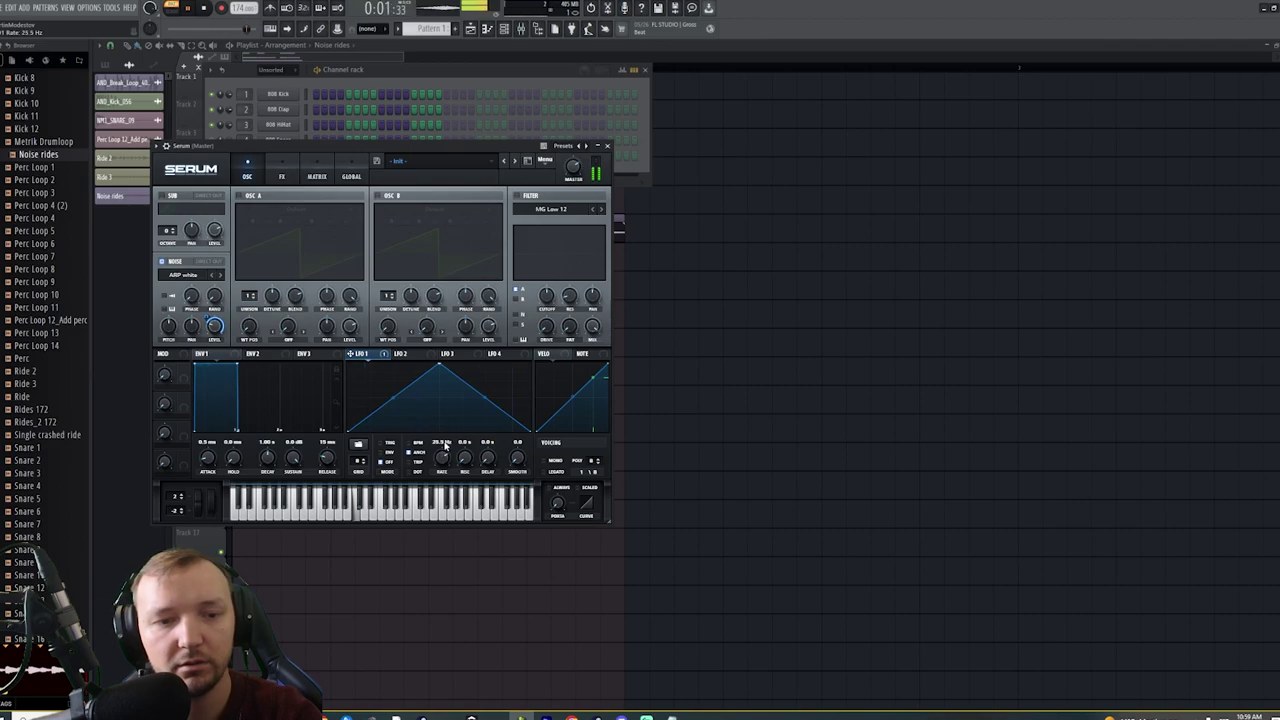
{"action": "key", "text": "space"}
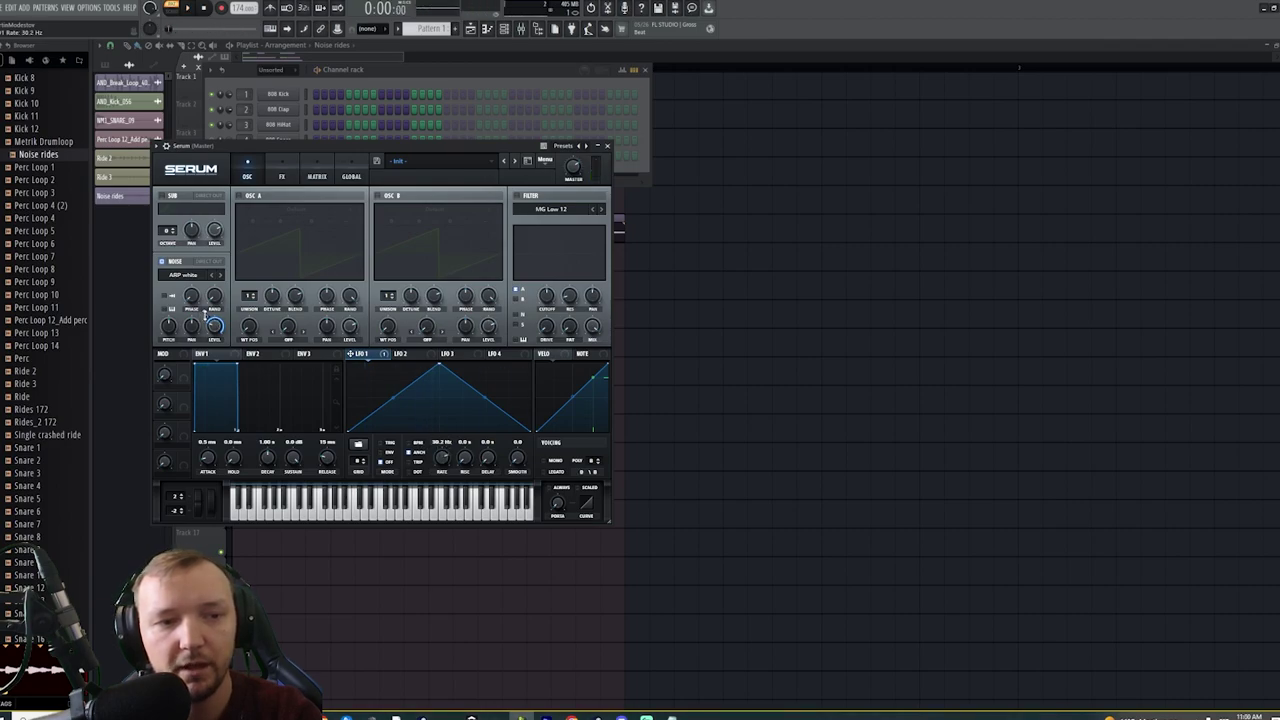
Reduce LFO 1's modulation depth on the noise level to 21 during playback
{"action": "mouse_move", "coordinate": [209, 317]}
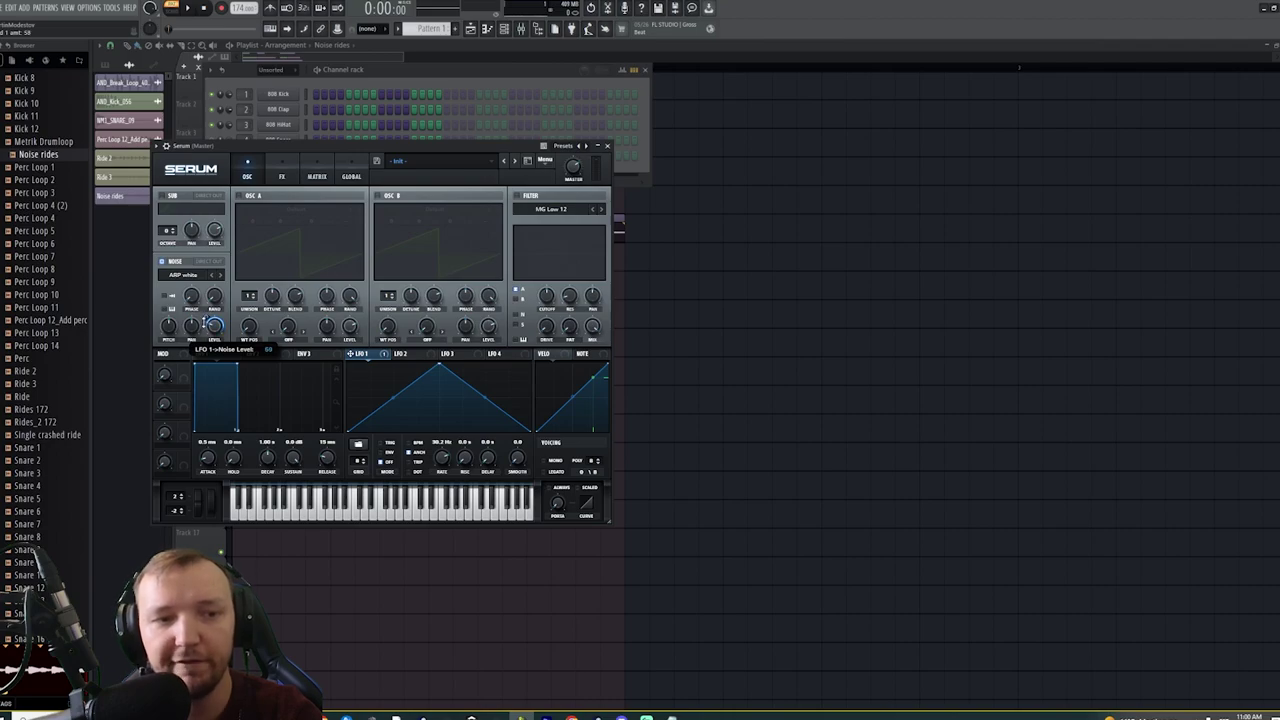
{"action": "key", "text": "space"}
{"action": "left_click_drag", "start_coordinate": [212, 324], "coordinate": [201, 332]}
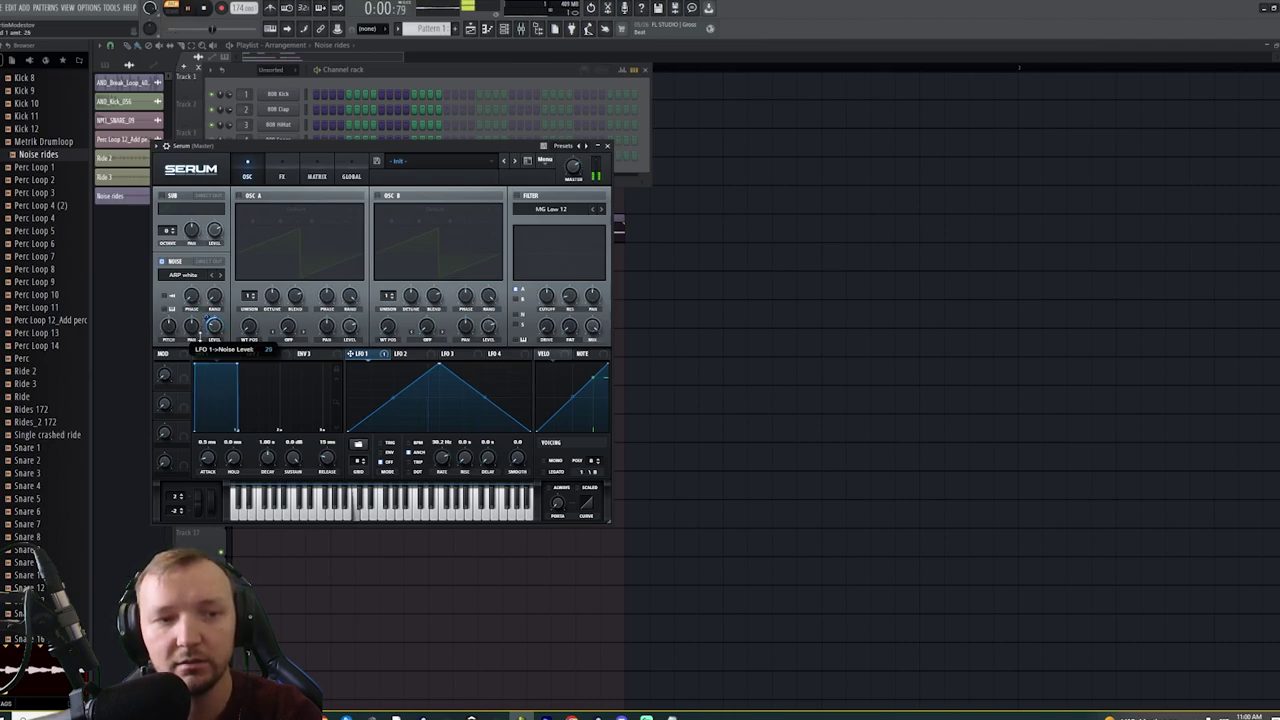
{"action": "key", "text": "space"}
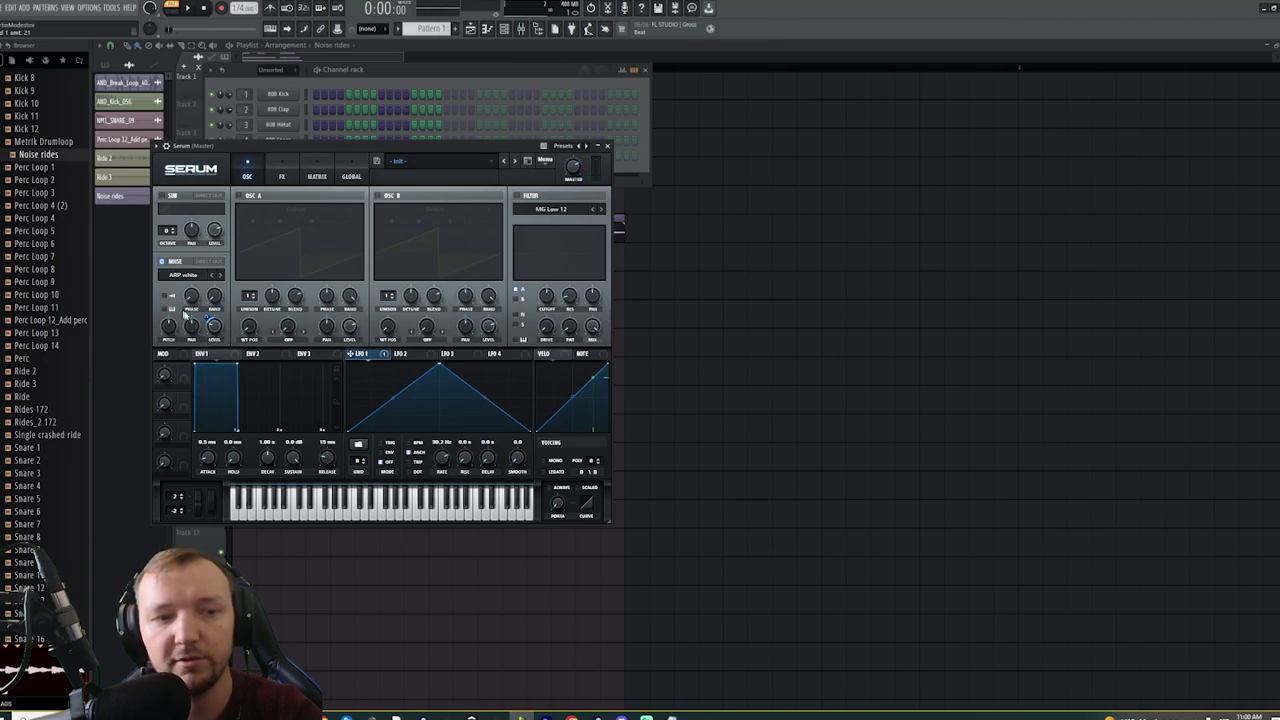
Shape Envelope 1 into a short falling curve with no sustain and a 732 ms decay, and audition it
{"action": "left_click", "coordinate": [210, 354]}
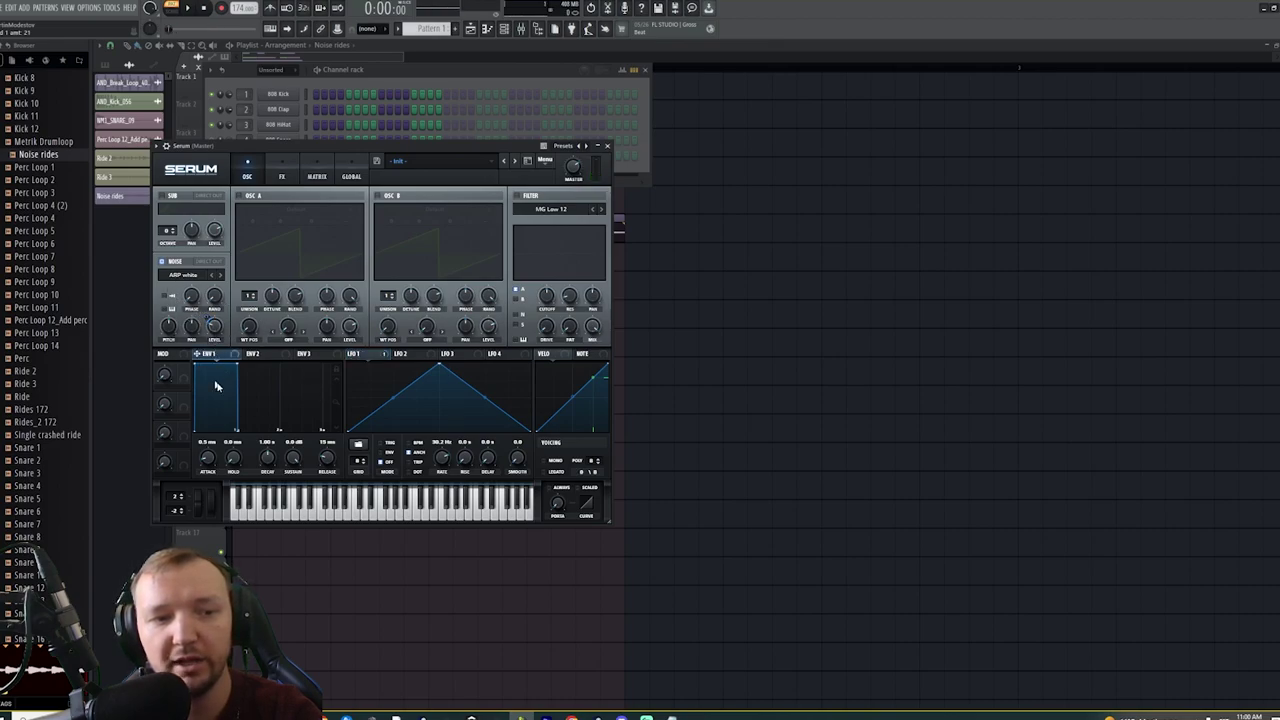
{"action": "left_click_drag", "start_coordinate": [238, 365], "coordinate": [226, 455]}
{"action": "key", "text": "space"}
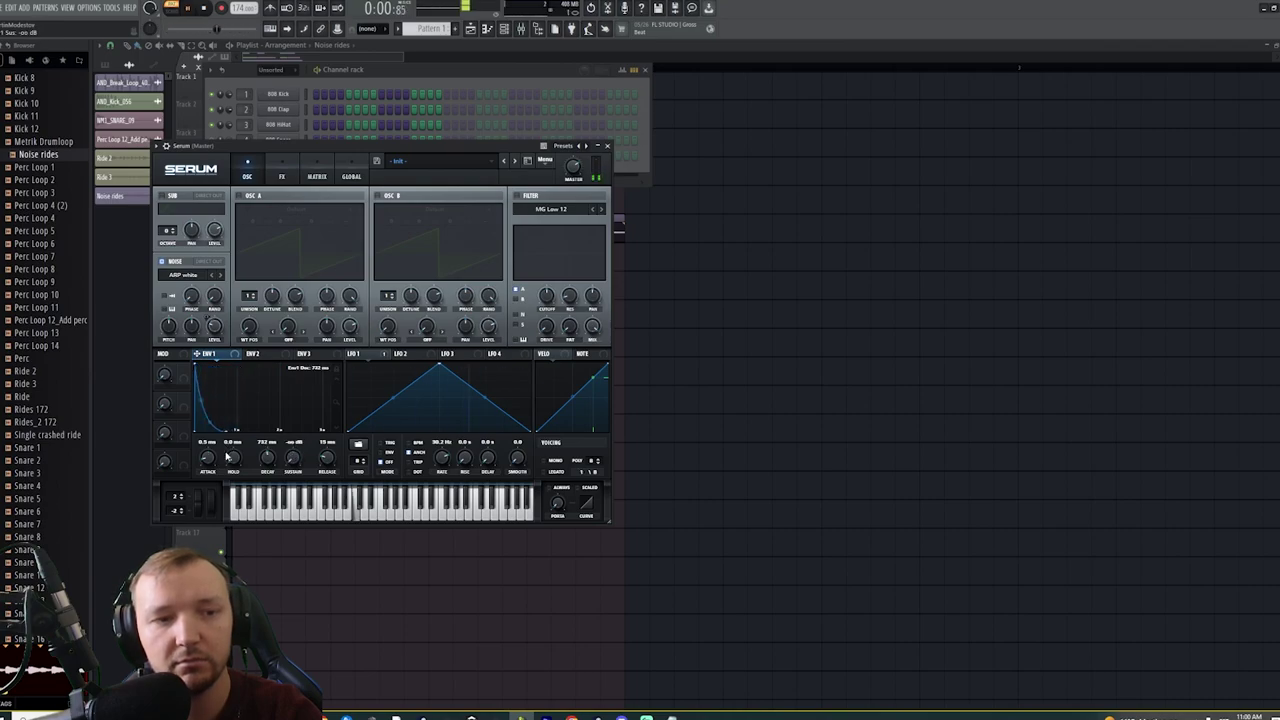
{"action": "key", "text": "space"}
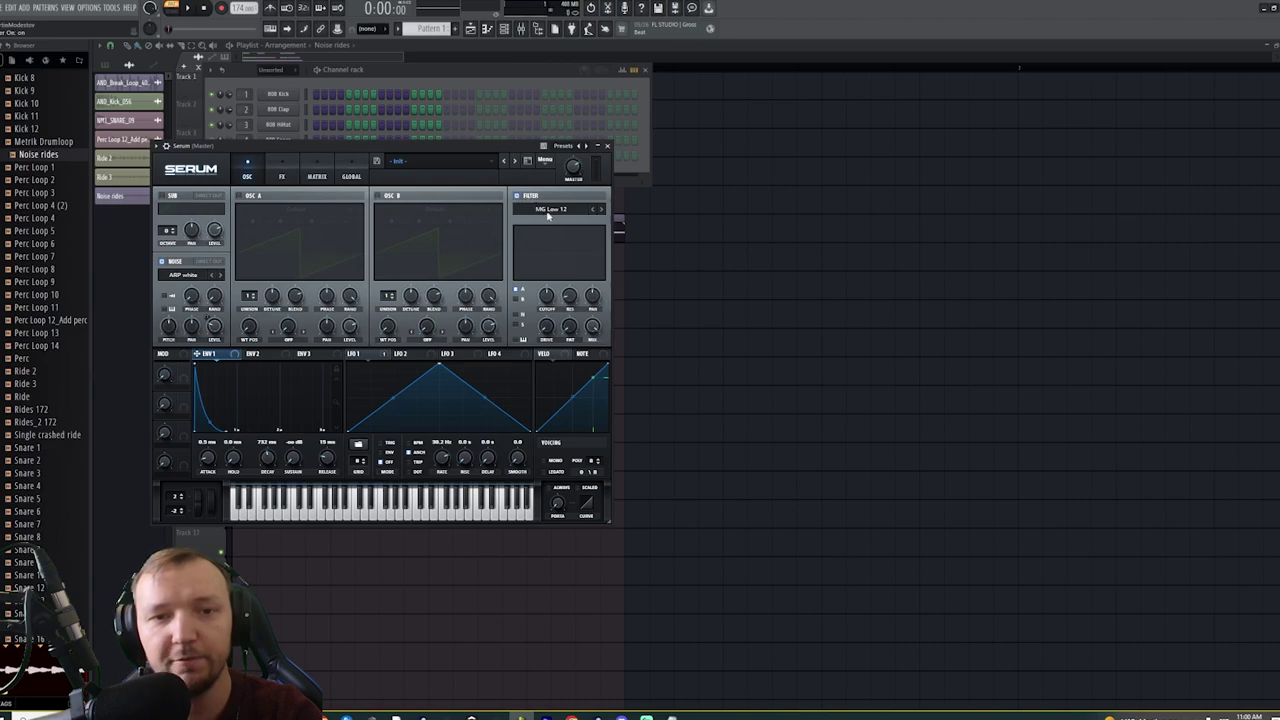
Set Serum's filter to High 24, route the noise oscillator through it and adjust the cutoff during playback
{"action": "left_click", "coordinate": [549, 215]}
{"action": "mouse_move", "coordinate": [552, 224]}
{"action": "left_click", "coordinate": [605, 343]}
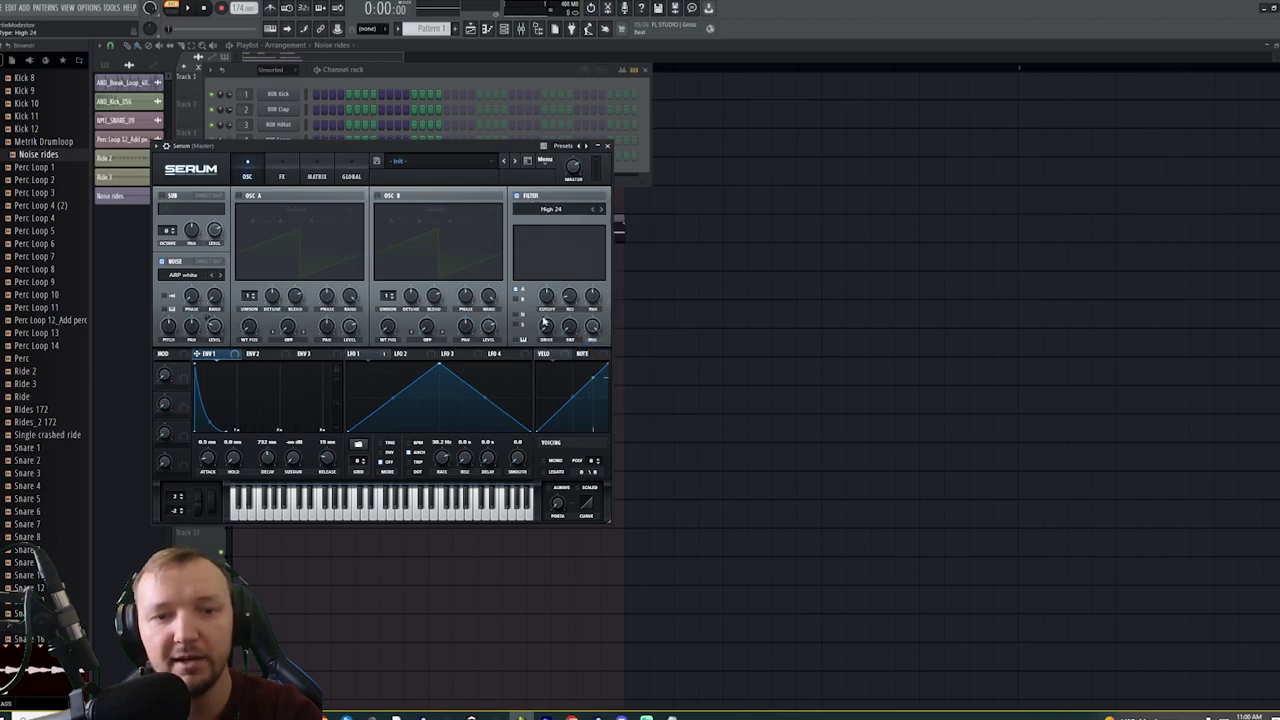
{"action": "left_click", "coordinate": [518, 293]}
{"action": "key", "text": "space"}
{"action": "left_click_drag", "start_coordinate": [546, 299], "coordinate": [565, 310]}
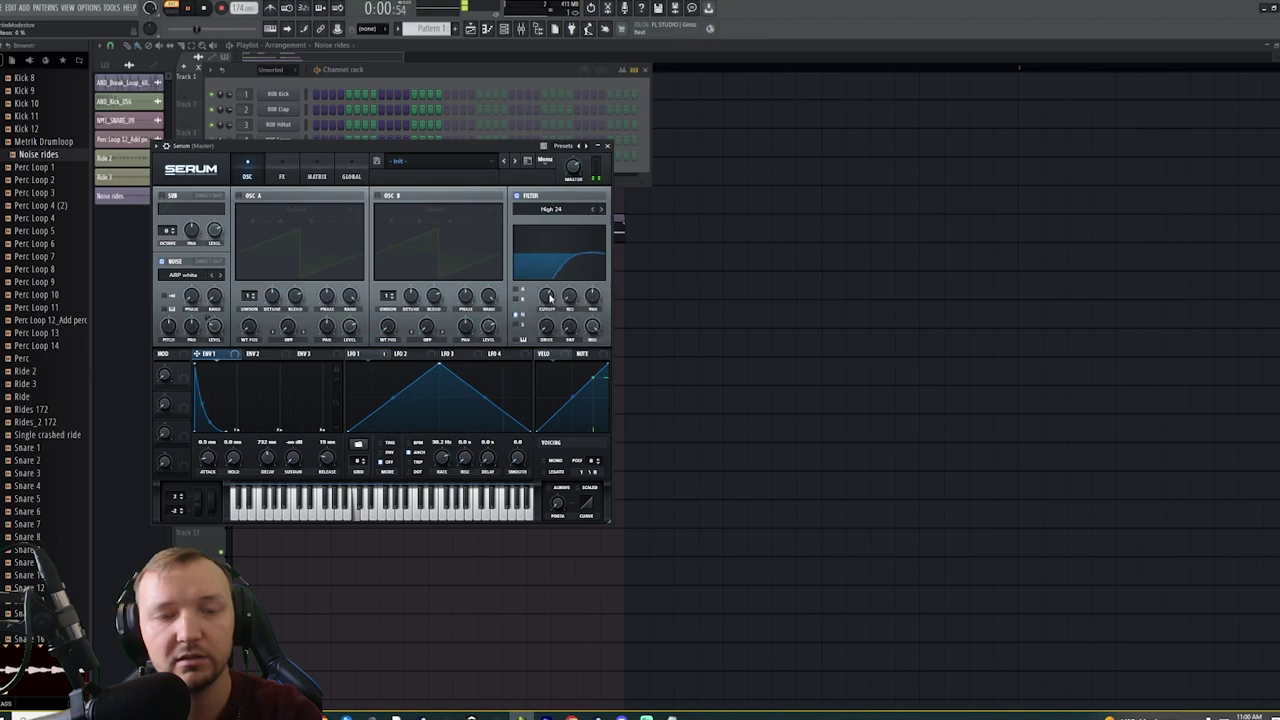
{"action": "key", "text": "space"}
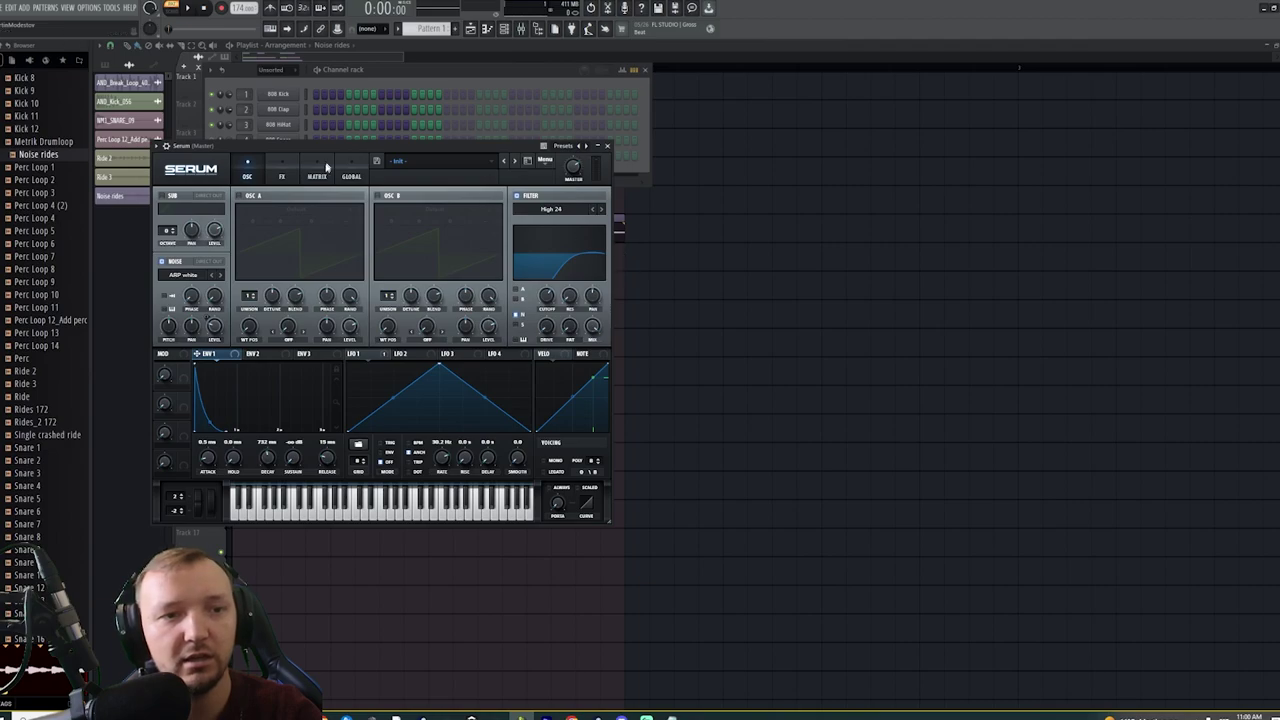
Enable Hyper/Dimension, lower the hyper mix, and set the dimension size to 7% and its mix to 44%
{"action": "left_click", "coordinate": [281, 177]}
{"action": "left_click", "coordinate": [166, 199]}
{"action": "left_click_drag", "start_coordinate": [441, 206], "coordinate": [423, 277]}
{"action": "left_click_drag", "start_coordinate": [528, 208], "coordinate": [518, 243]}
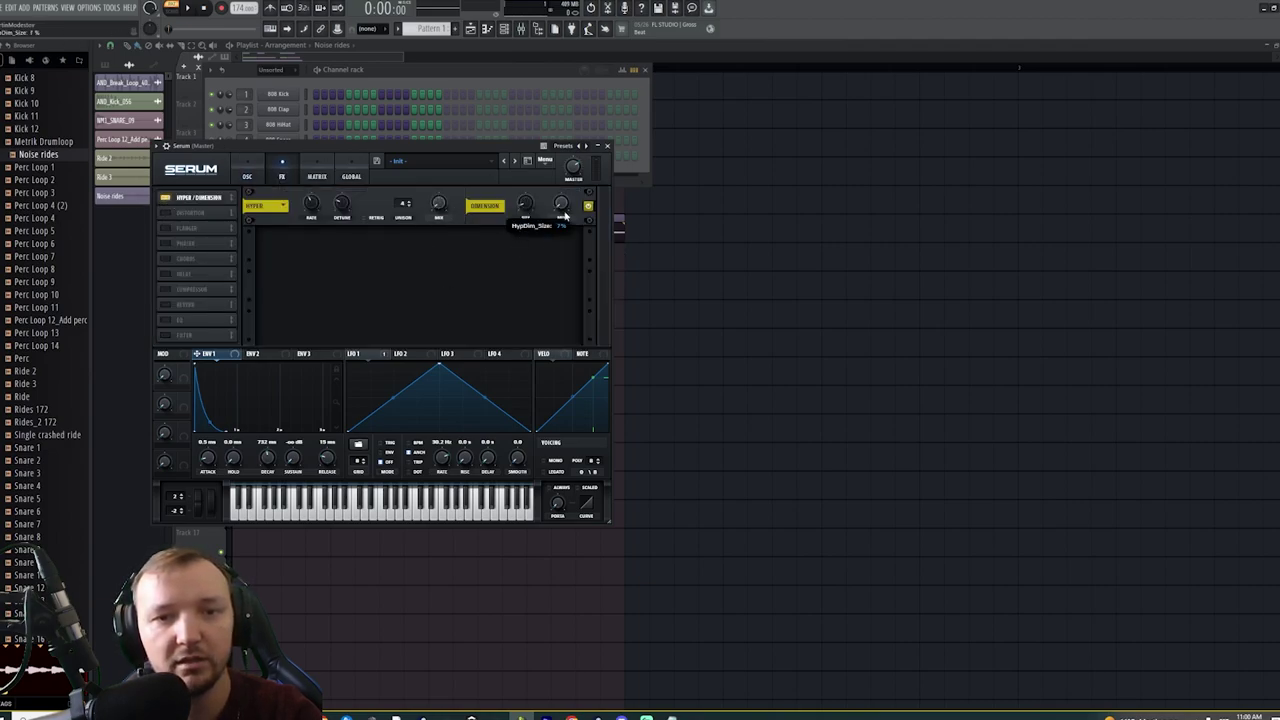
{"action": "left_click_drag", "start_coordinate": [561, 204], "coordinate": [561, 200]}
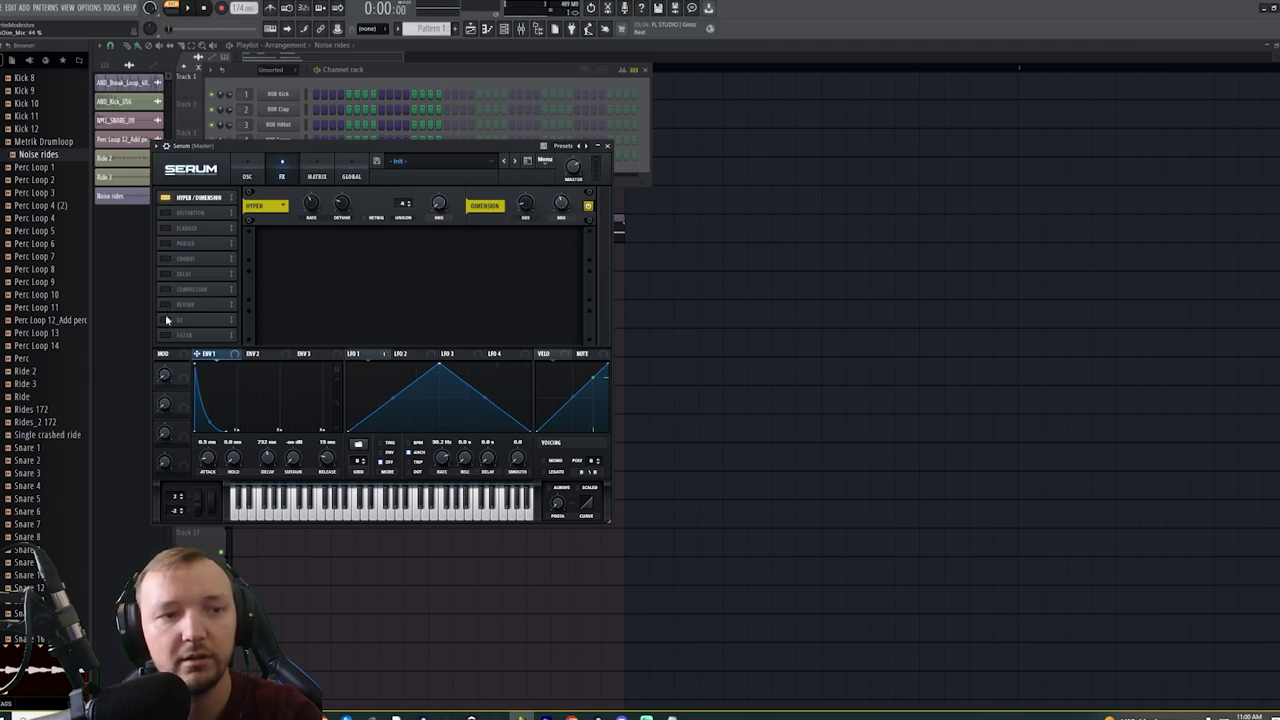
Readjust LFO 1's modulation depth on the noise level to 17 while the pattern plays
{"action": "left_click", "coordinate": [247, 176]}
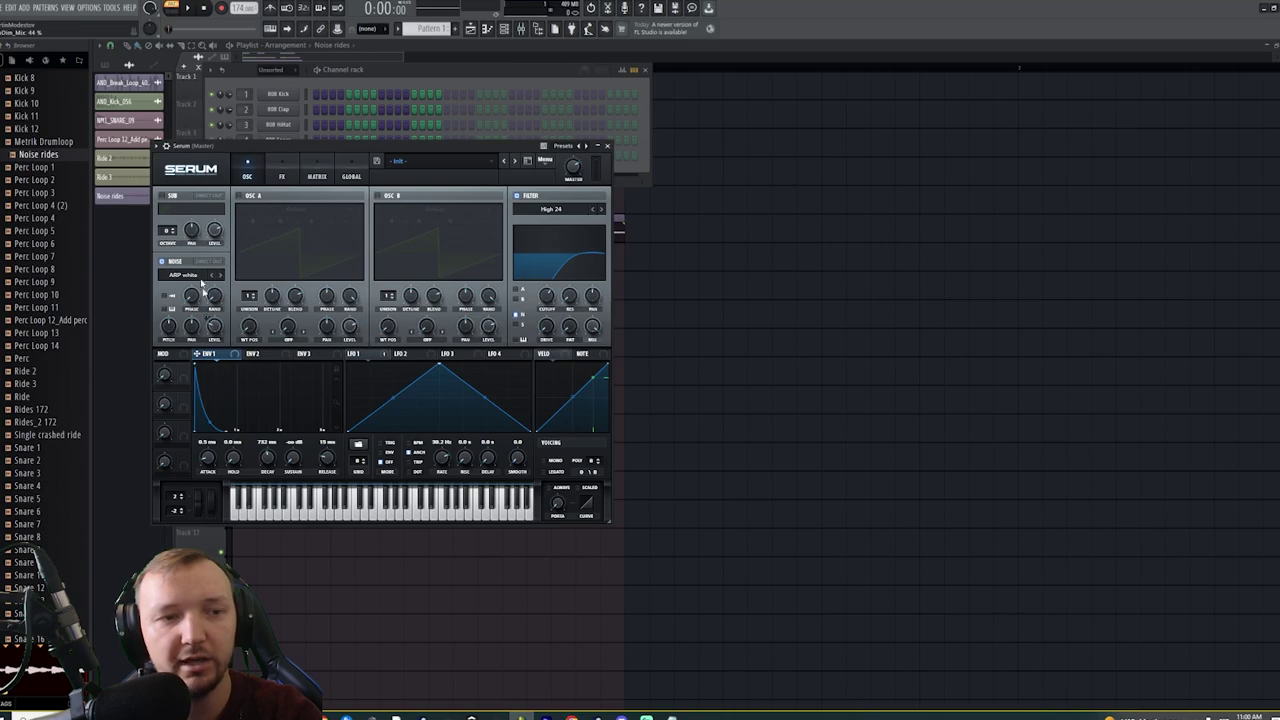
{"action": "left_click", "coordinate": [356, 354]}
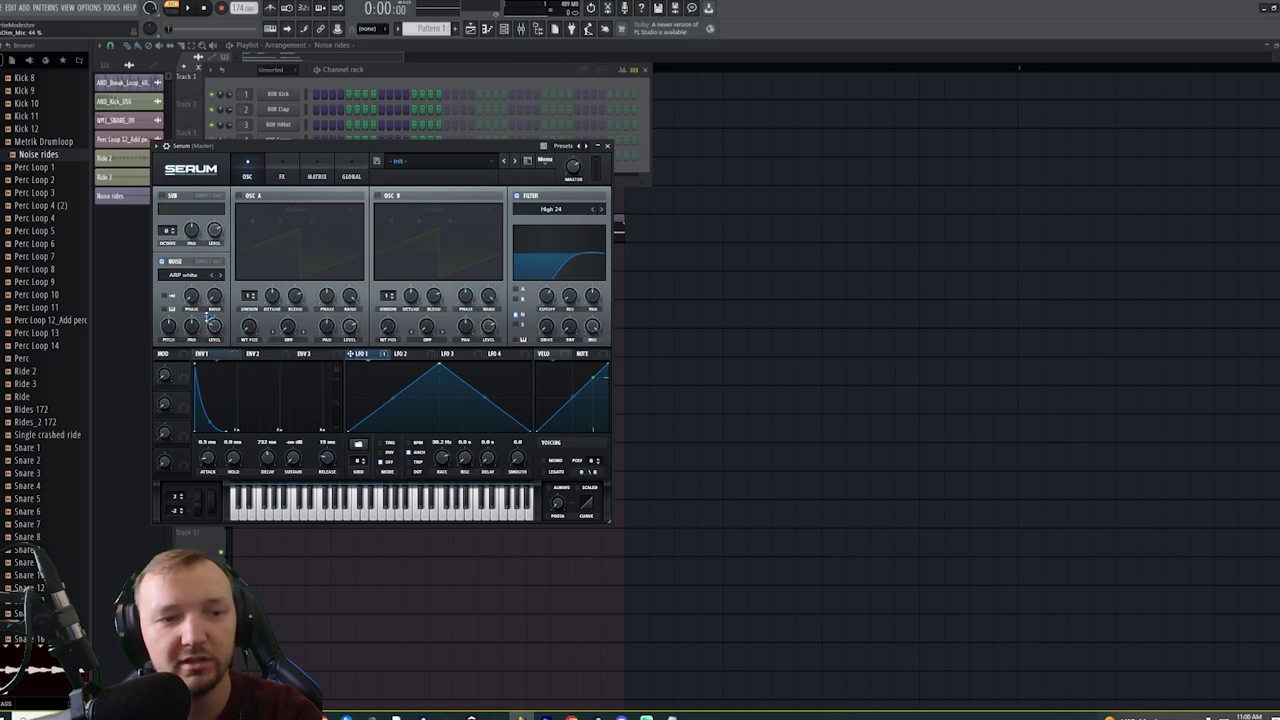
{"action": "mouse_move", "coordinate": [213, 333]}
{"action": "key", "text": "space"}
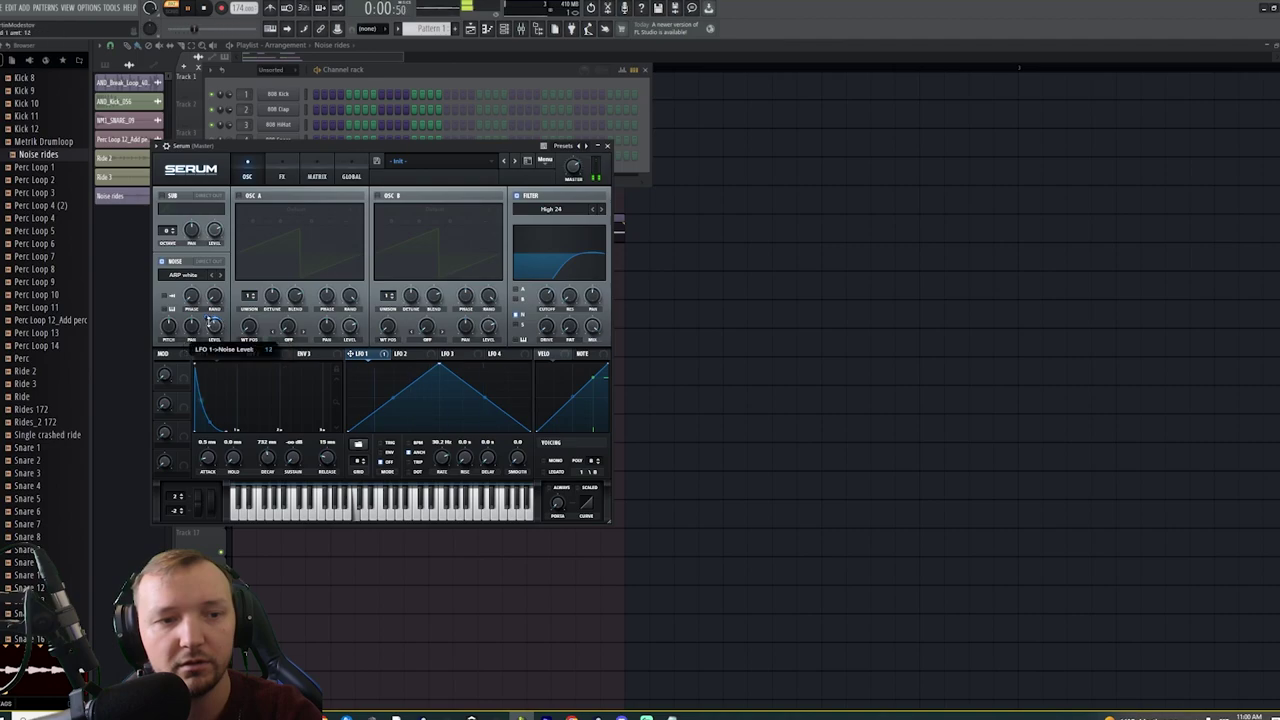
{"action": "left_click_drag", "start_coordinate": [208, 318], "coordinate": [211, 313]}
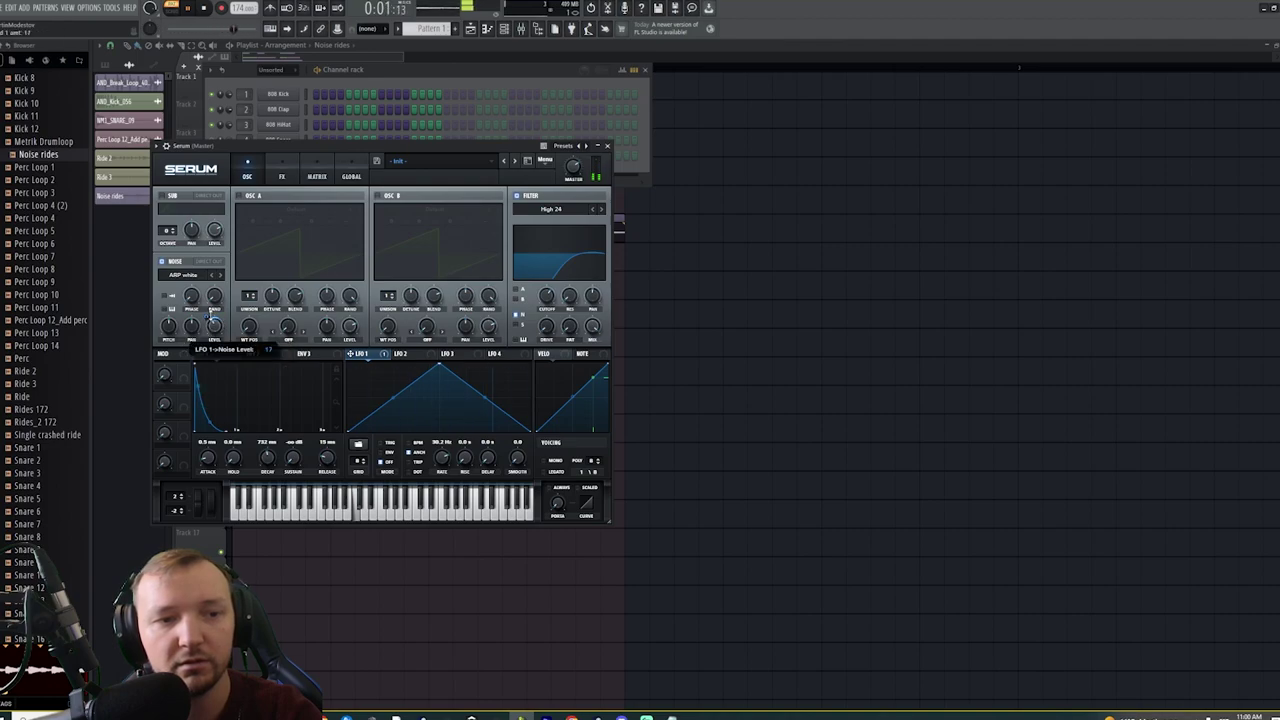
{"action": "key", "text": "space"}
Place Pattern 1 across the first bar of Track 7 in the playlist and play the arrangement
{"action": "left_click", "coordinate": [468, 110]}
{"action": "left_click", "coordinate": [813, 376]}
{"action": "left_click_drag", "start_coordinate": [712, 325], "coordinate": [423, 316]}
{"action": "right_click", "coordinate": [423, 316]}
{"action": "left_click", "coordinate": [428, 29]}
{"action": "left_click", "coordinate": [367, 281]}
{"action": "left_click_drag", "start_coordinate": [367, 282], "coordinate": [243, 257]}
{"action": "key", "text": "space"}
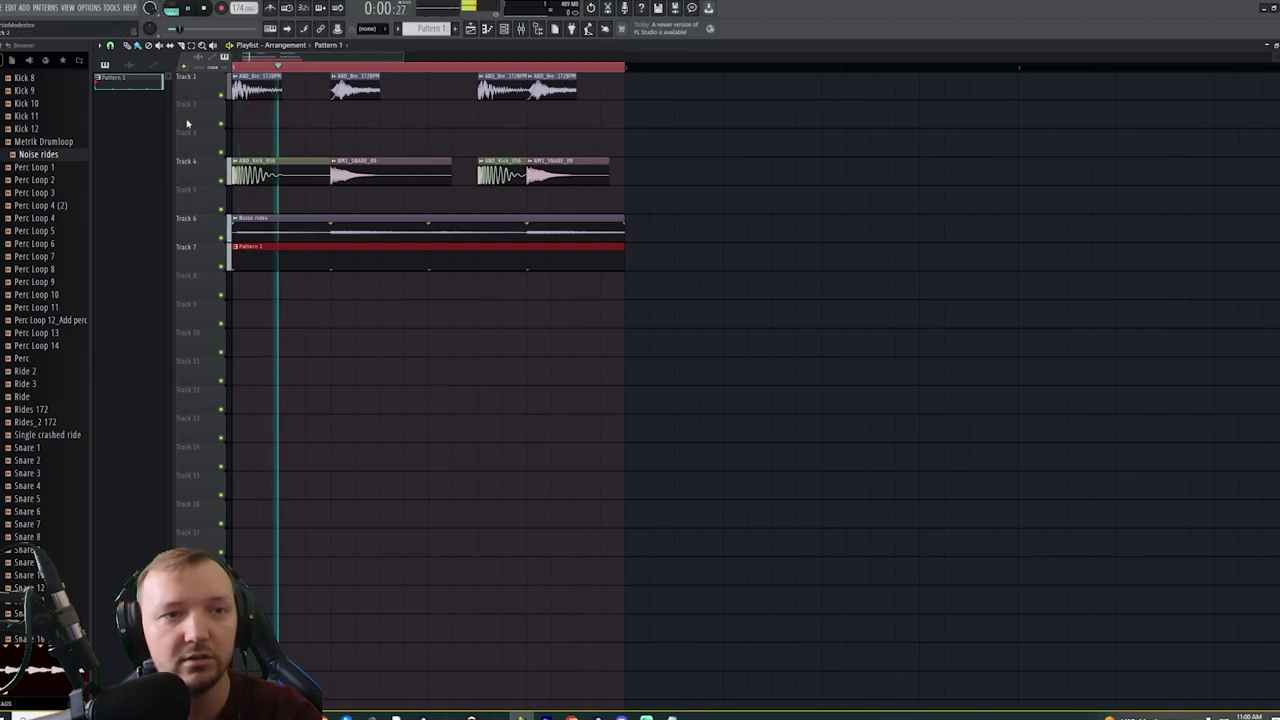
{"action": "left_click", "coordinate": [417, 326], "text": "ctrl"}
Stop playback and rename the Serum channel as Crash Ride
{"action": "left_click", "coordinate": [505, 30]}
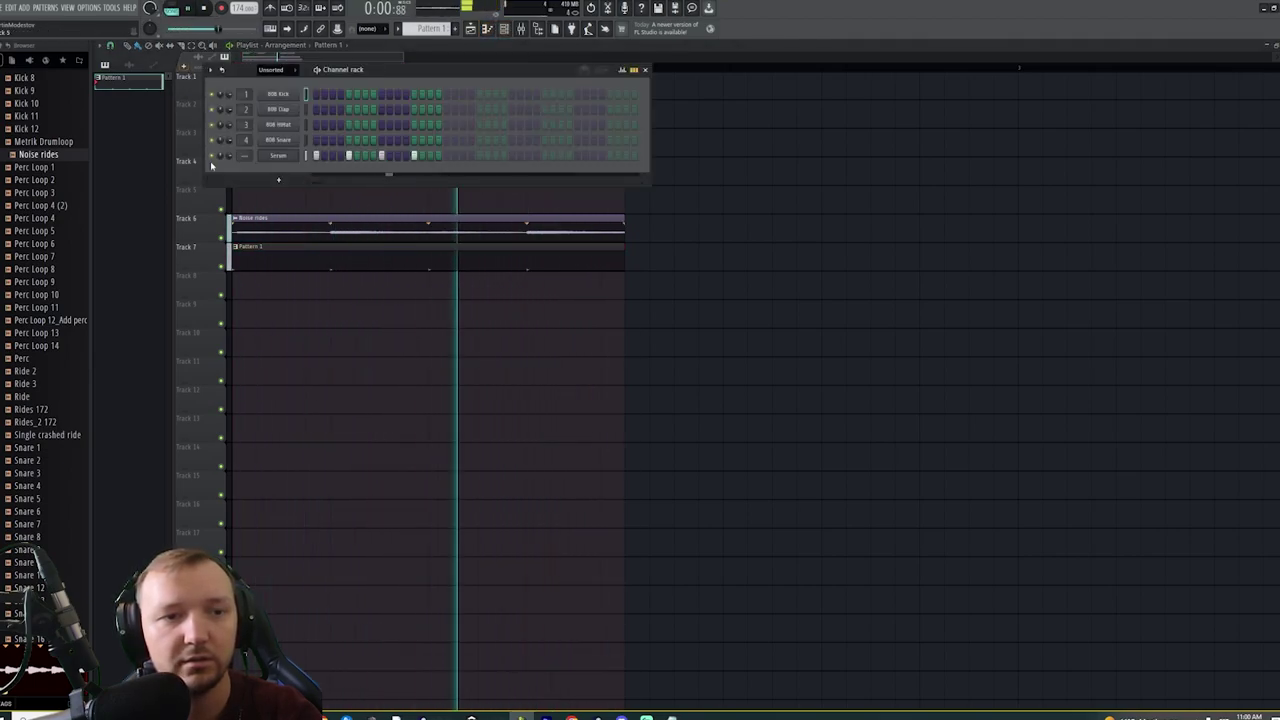
{"action": "key", "text": "space"}
{"action": "right_click", "coordinate": [291, 157]}
{"action": "left_click", "coordinate": [330, 172]}
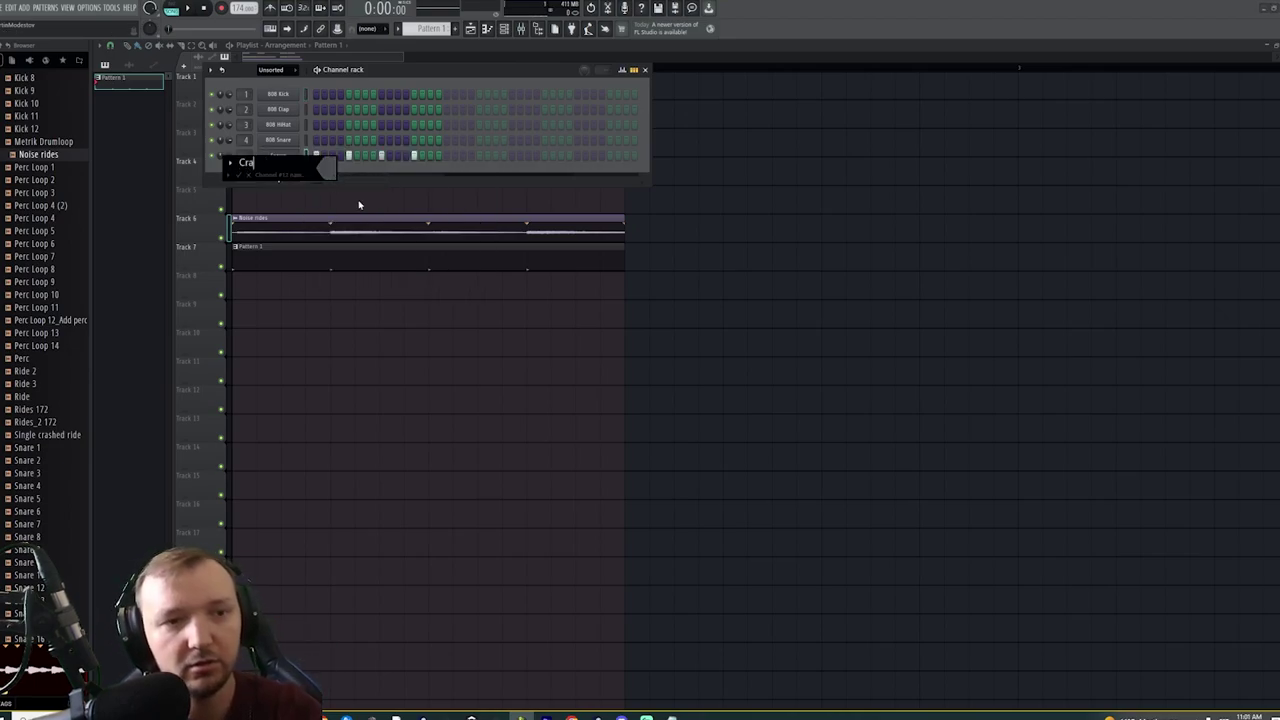
{"action": "type", "text": "Crash Ride"}
{"action": "key", "text": "Return"}
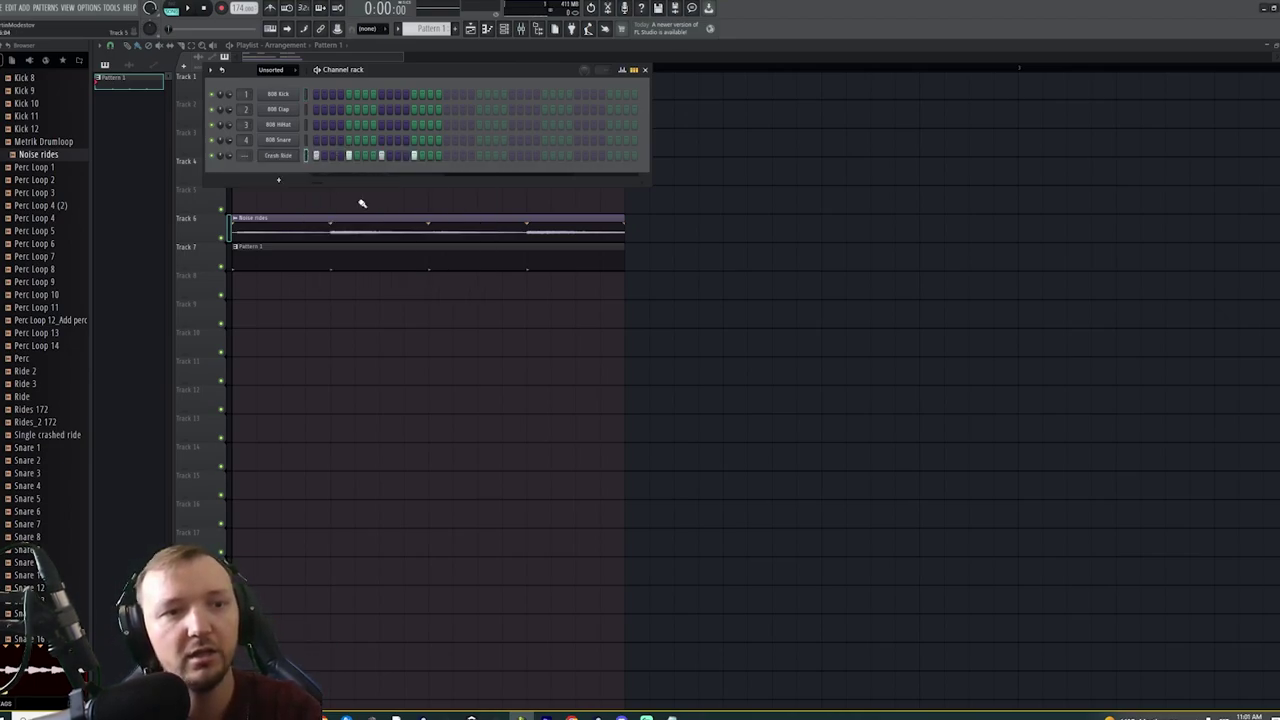
Add a second Serum instrument, move its window aside and switch to Pattern 2
{"action": "left_click", "coordinate": [30, 14]}
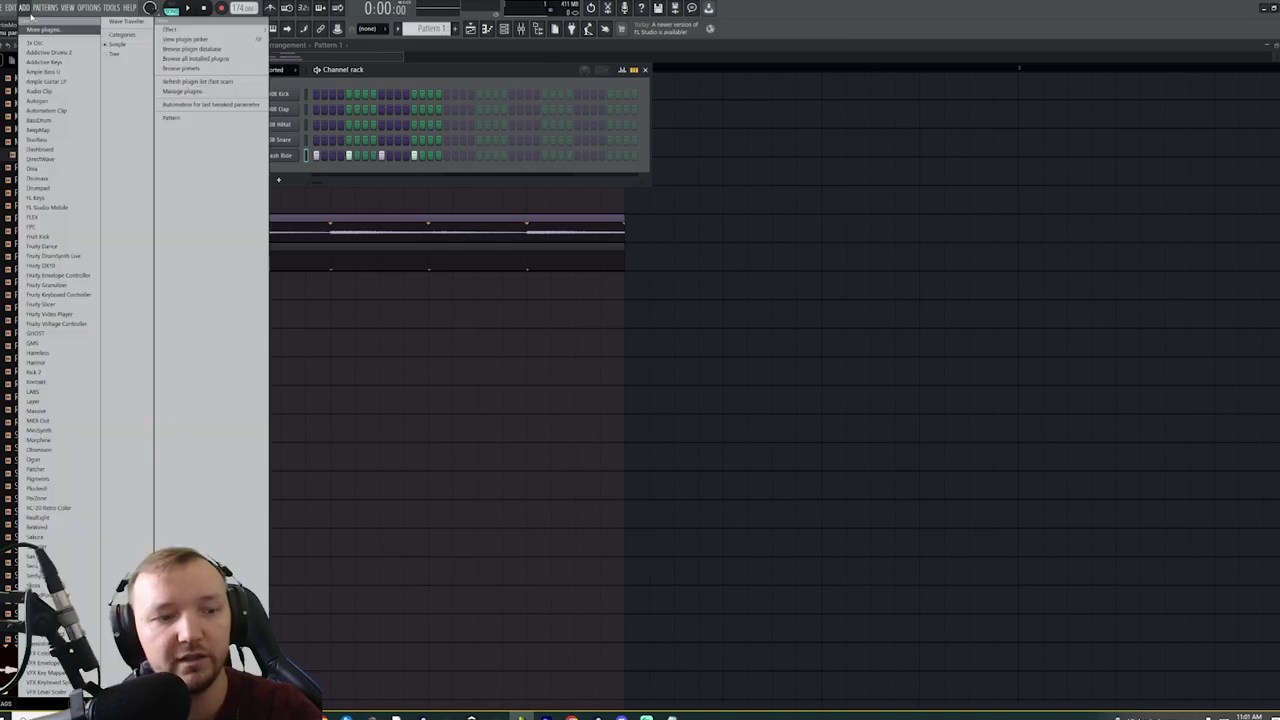
{"action": "left_click", "coordinate": [32, 570]}
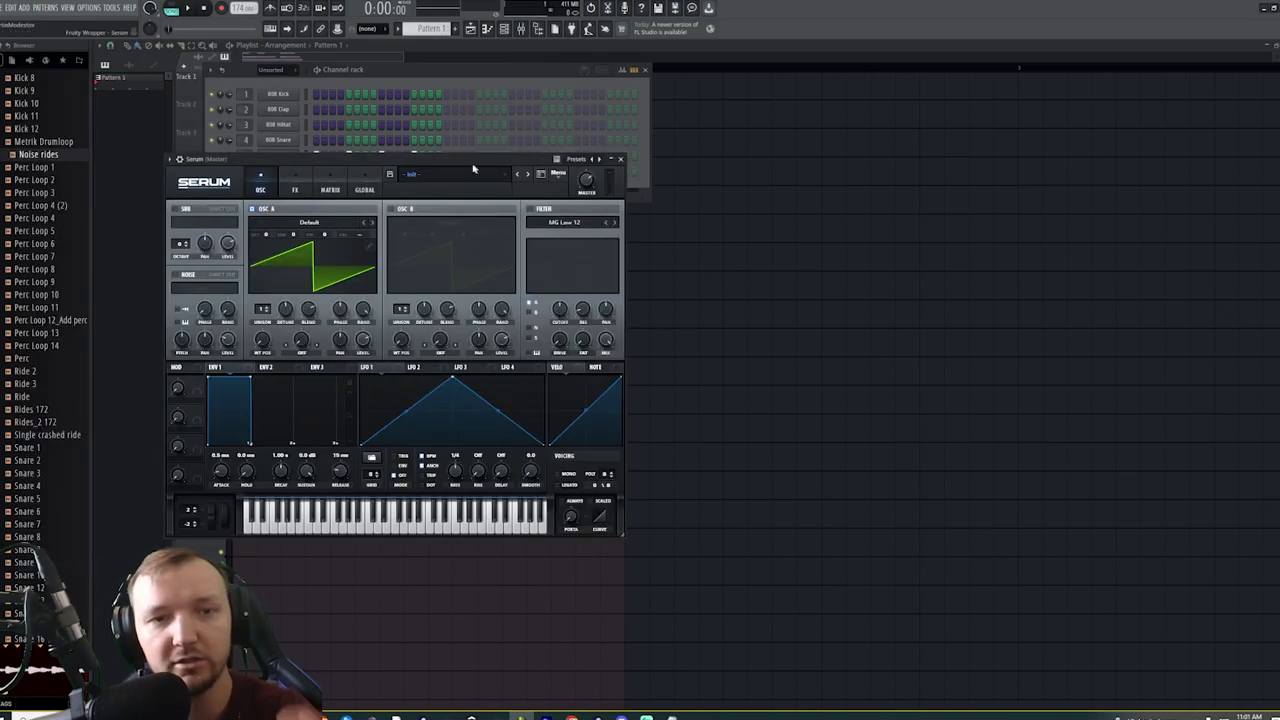
{"action": "left_click_drag", "start_coordinate": [474, 159], "coordinate": [664, 147]}
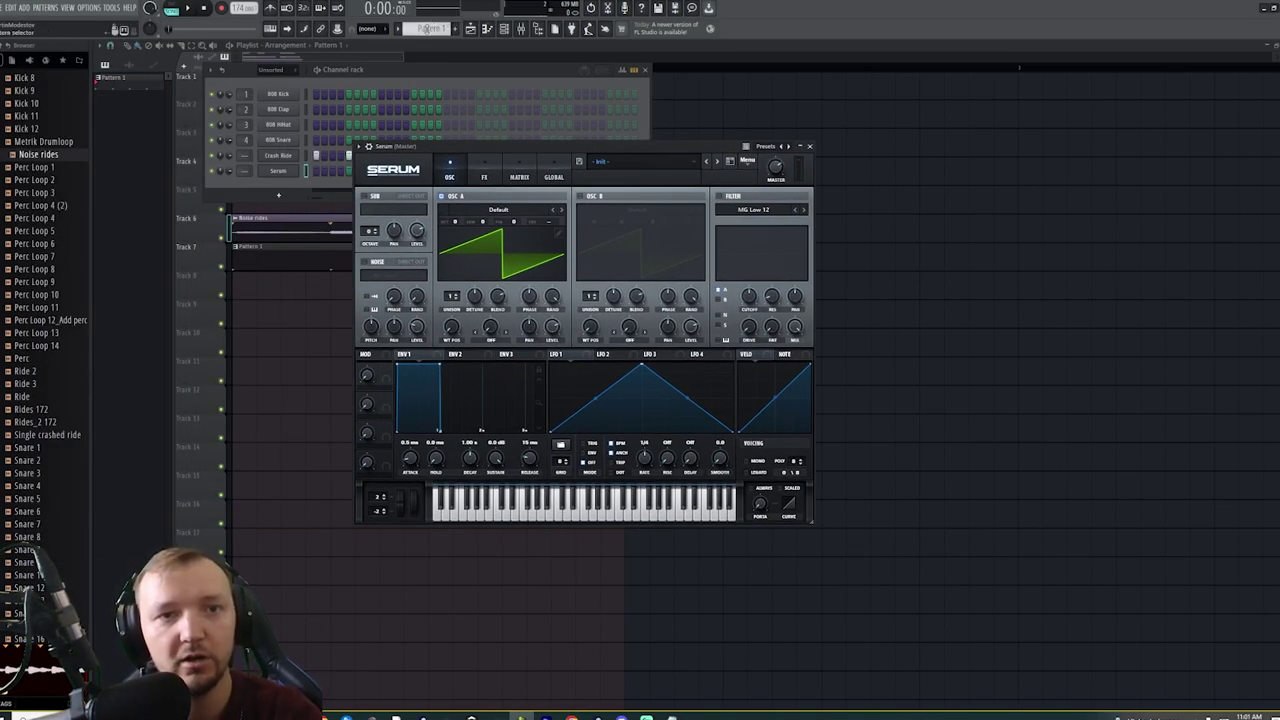
{"action": "scroll", "coordinate": [427, 29], "scroll_direction": "up", "scroll_amount": 1}
Switch off oscillator A in the new Serum and enable its noise oscillator with the ARP white sample
{"action": "left_click", "coordinate": [453, 196]}
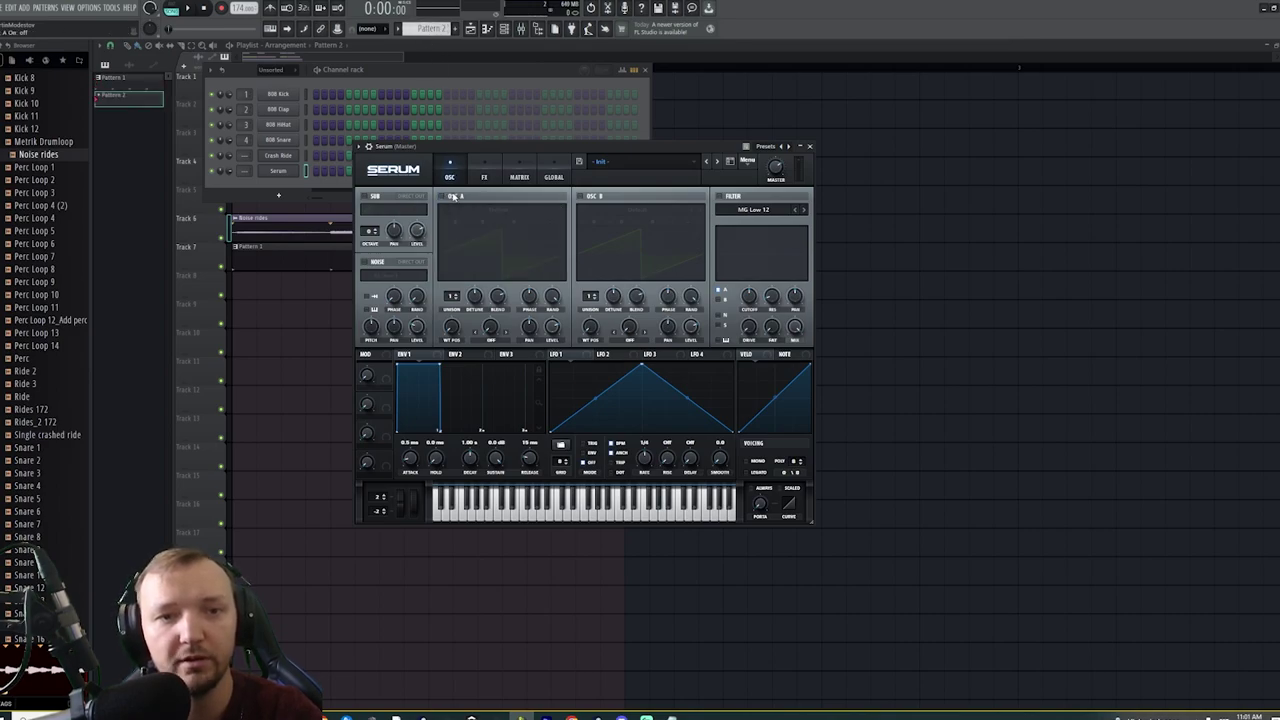
{"action": "left_click", "coordinate": [364, 262]}
{"action": "left_click", "coordinate": [390, 275]}
{"action": "mouse_move", "coordinate": [405, 287]}
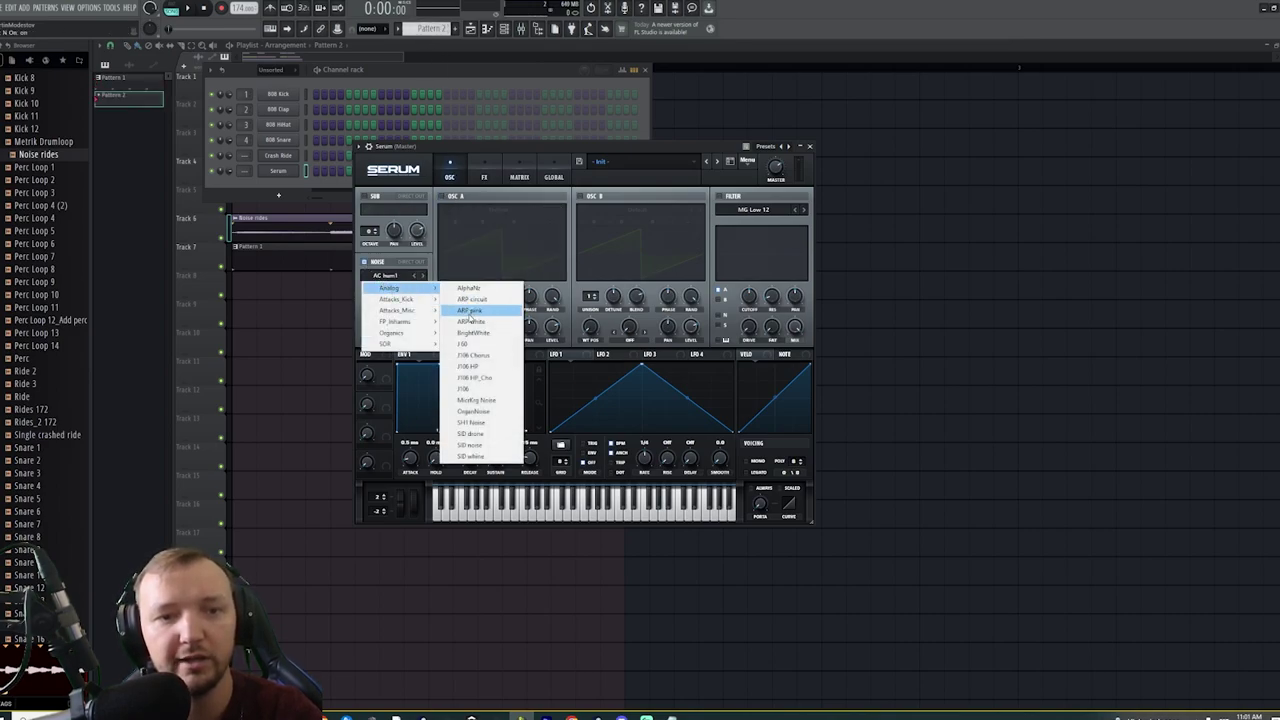
{"action": "left_click", "coordinate": [468, 322]}
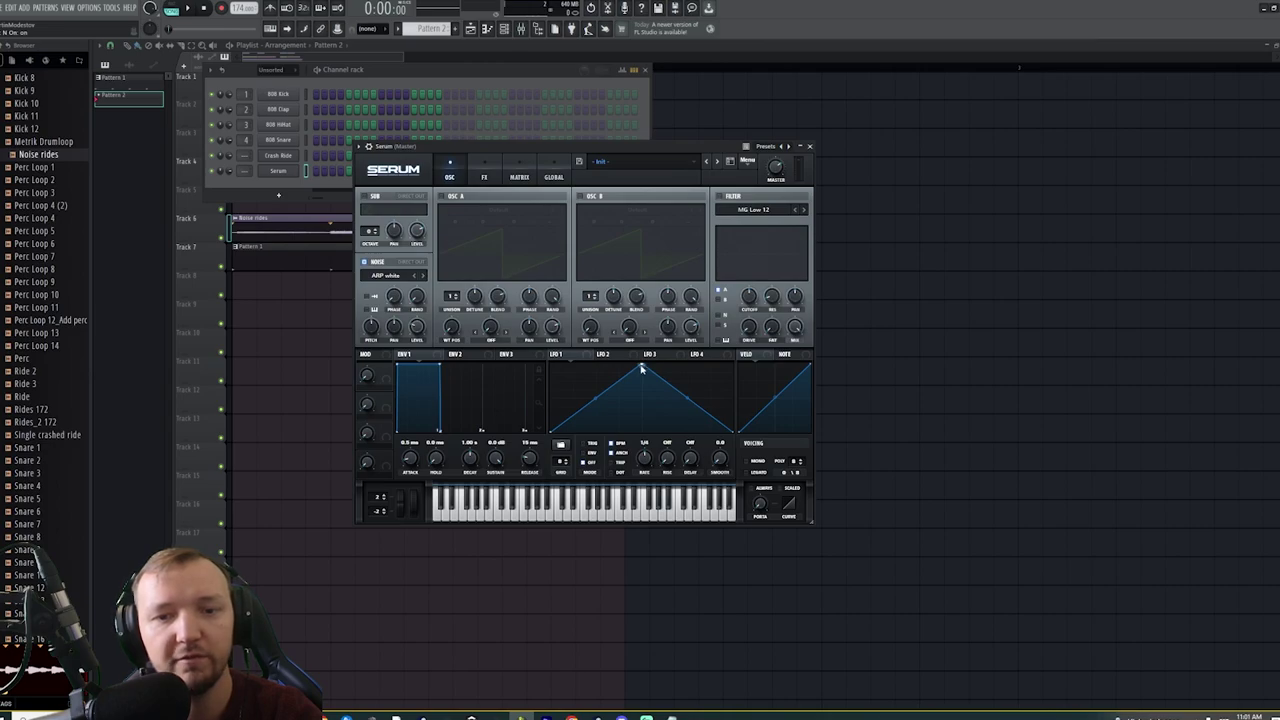
Reshape LFO 1 into a falling curve in envelope mode, assign it to the noise level and set that level to 0%
{"action": "left_click_drag", "start_coordinate": [642, 370], "coordinate": [555, 357]}
{"action": "left_click_drag", "start_coordinate": [642, 399], "coordinate": [624, 426]}
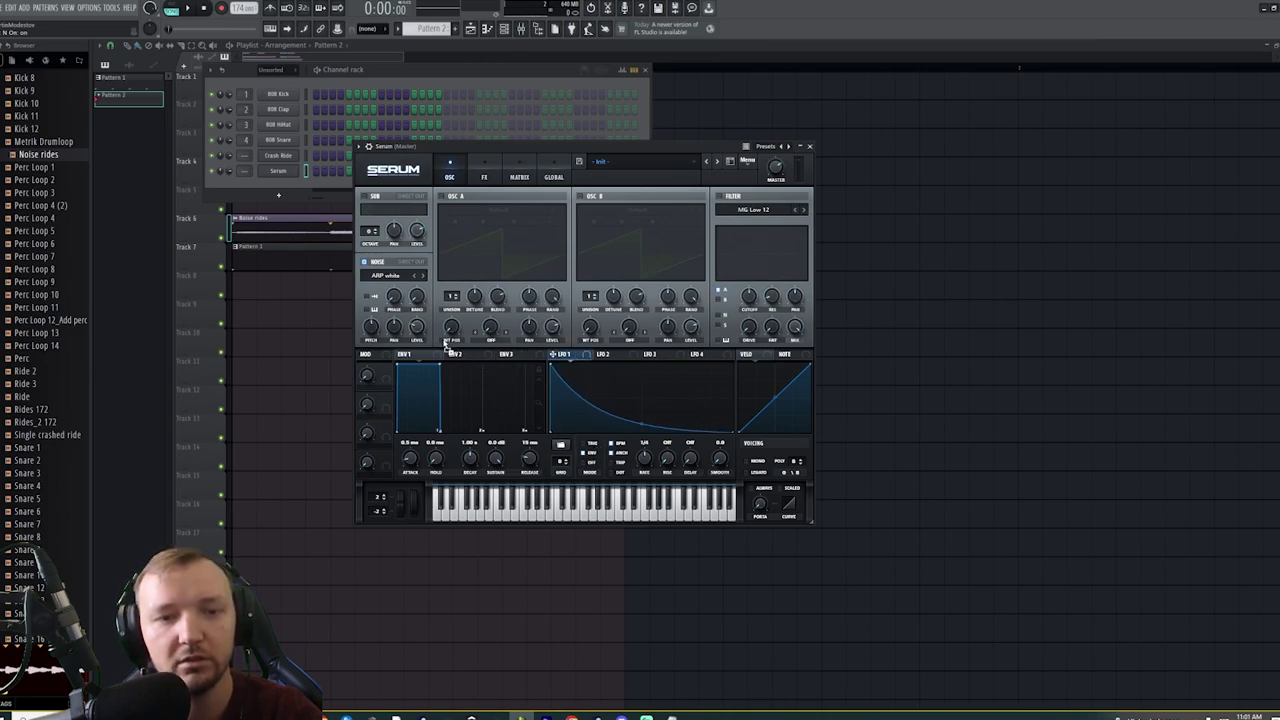
{"action": "left_click_drag", "start_coordinate": [418, 330], "coordinate": [437, 368]}
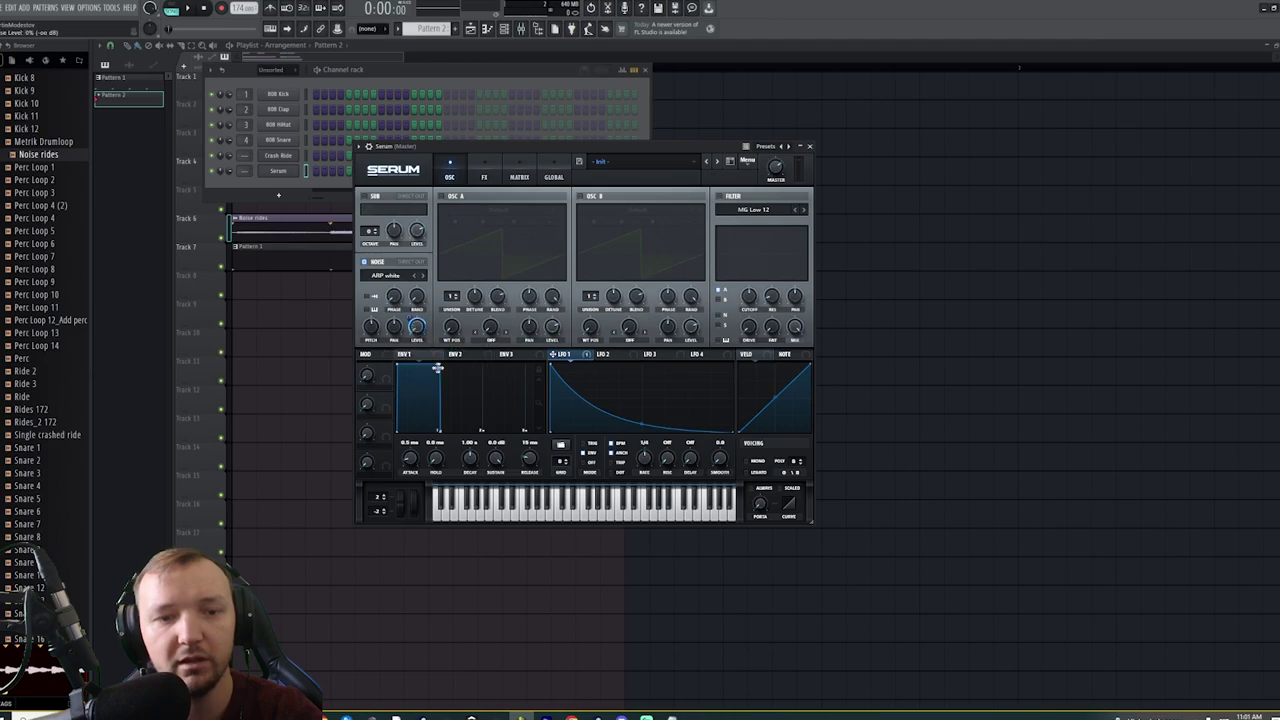
Program Serum hits in Pattern 2, including steps 3 and 7, and place the pattern across the first bar of Track 8
{"action": "left_click", "coordinate": [336, 181]}
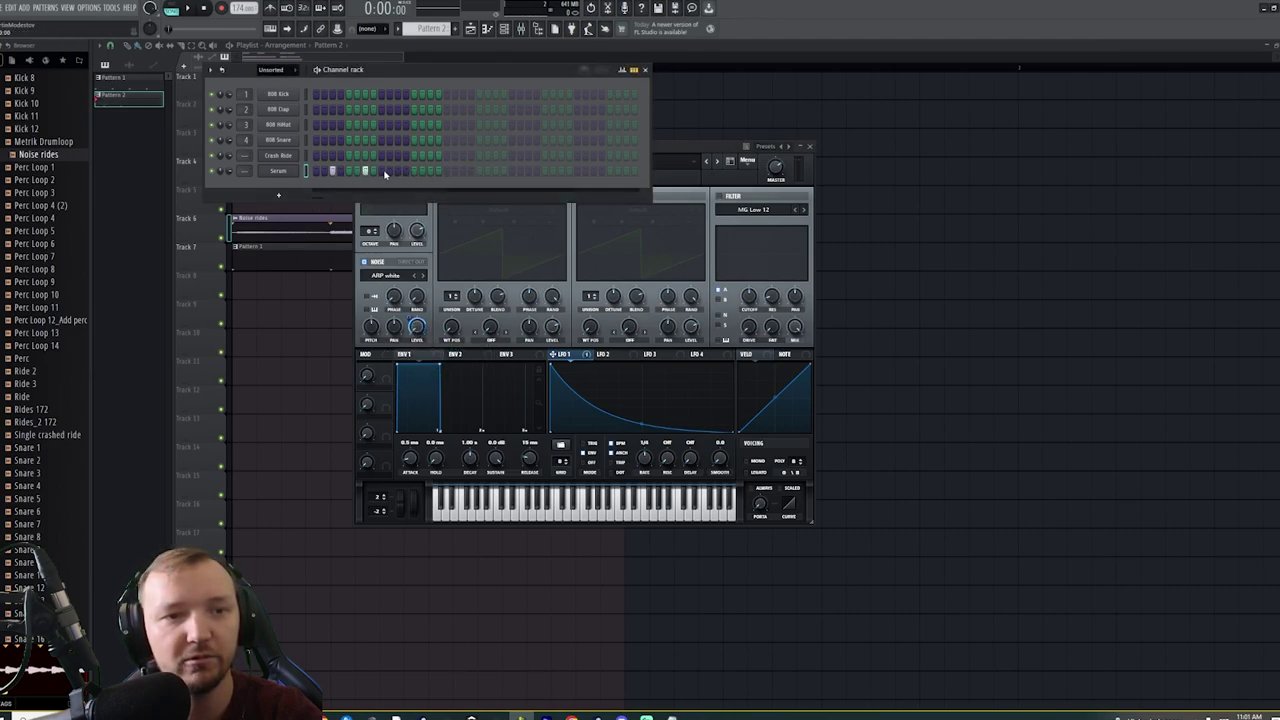
{"action": "left_click_drag", "start_coordinate": [300, 304], "coordinate": [275, 278]}
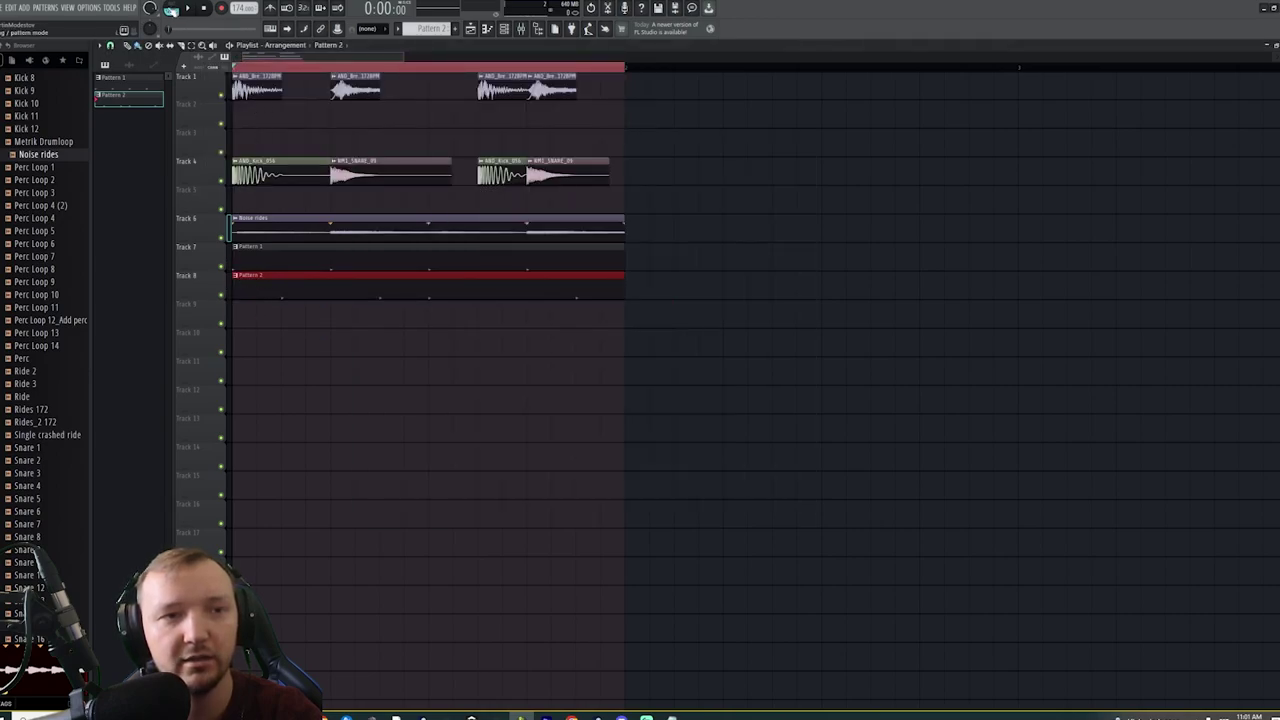
Play the beat, reopen the second Serum from the channel rack and raise its master volume
{"action": "left_click", "coordinate": [504, 29]}
{"action": "key", "text": "space"}
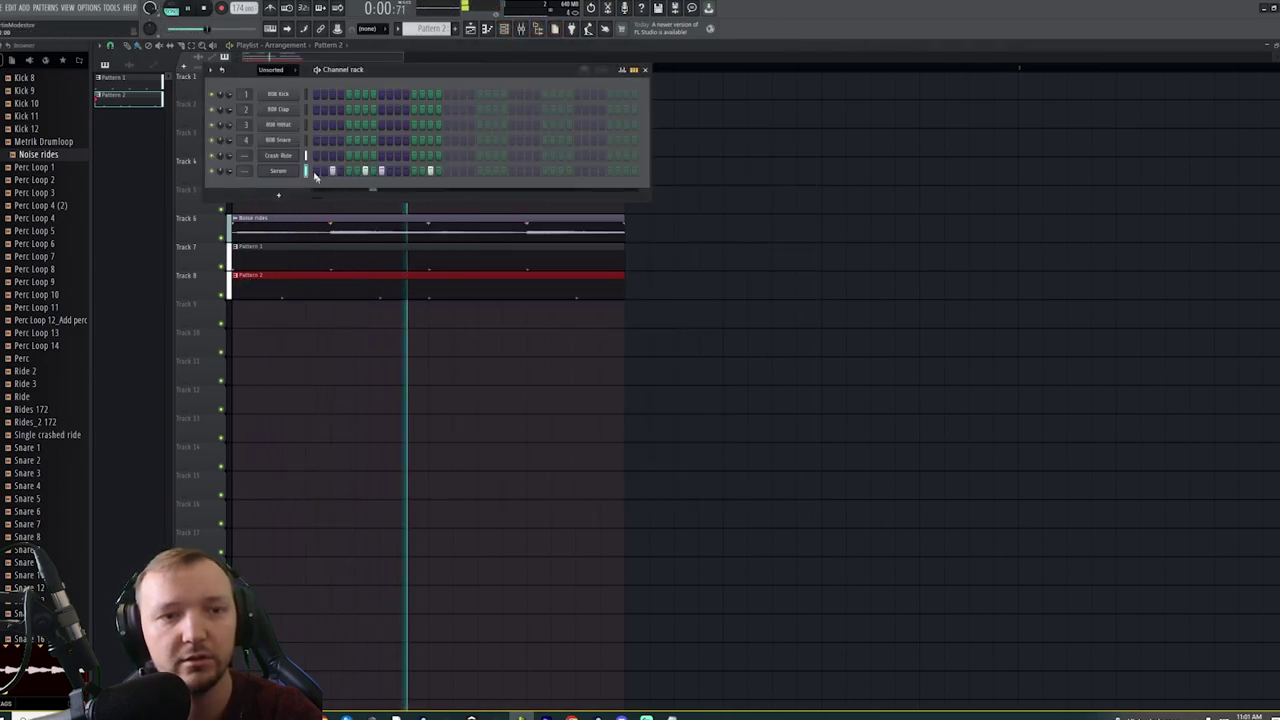
{"action": "left_click", "coordinate": [277, 171]}
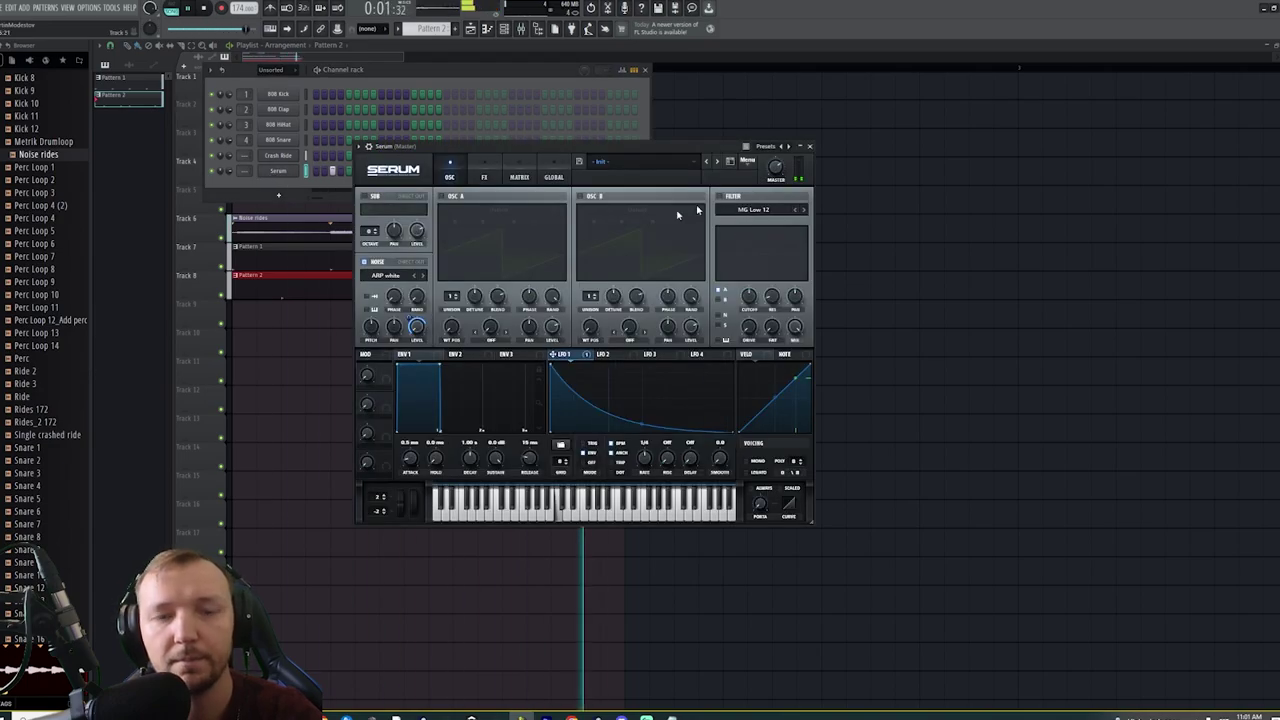
{"action": "left_click_drag", "start_coordinate": [775, 168], "coordinate": [773, 157]}
{"action": "key", "text": "space"}
Enable the Serum filter as High 24, route the noise oscillator through it and adjust the cutoff during playback
{"action": "left_click", "coordinate": [748, 209]}
{"action": "mouse_move", "coordinate": [746, 222]}
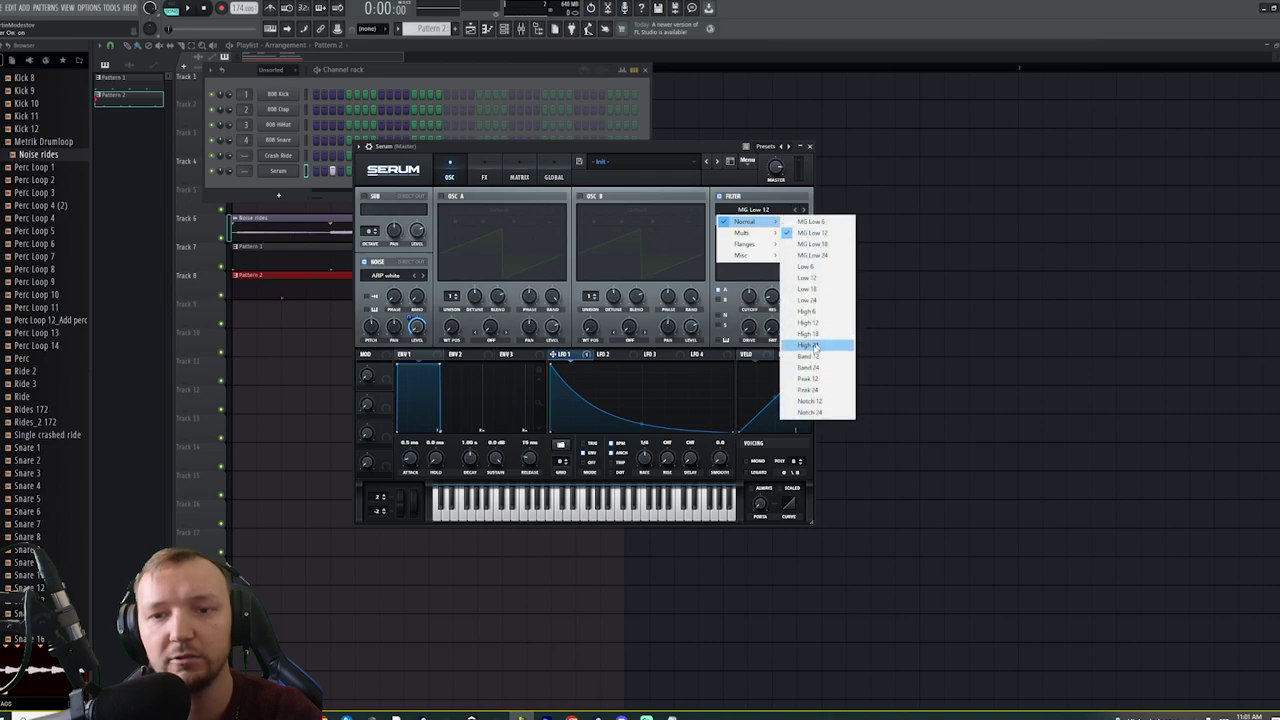
{"action": "left_click", "coordinate": [810, 366]}
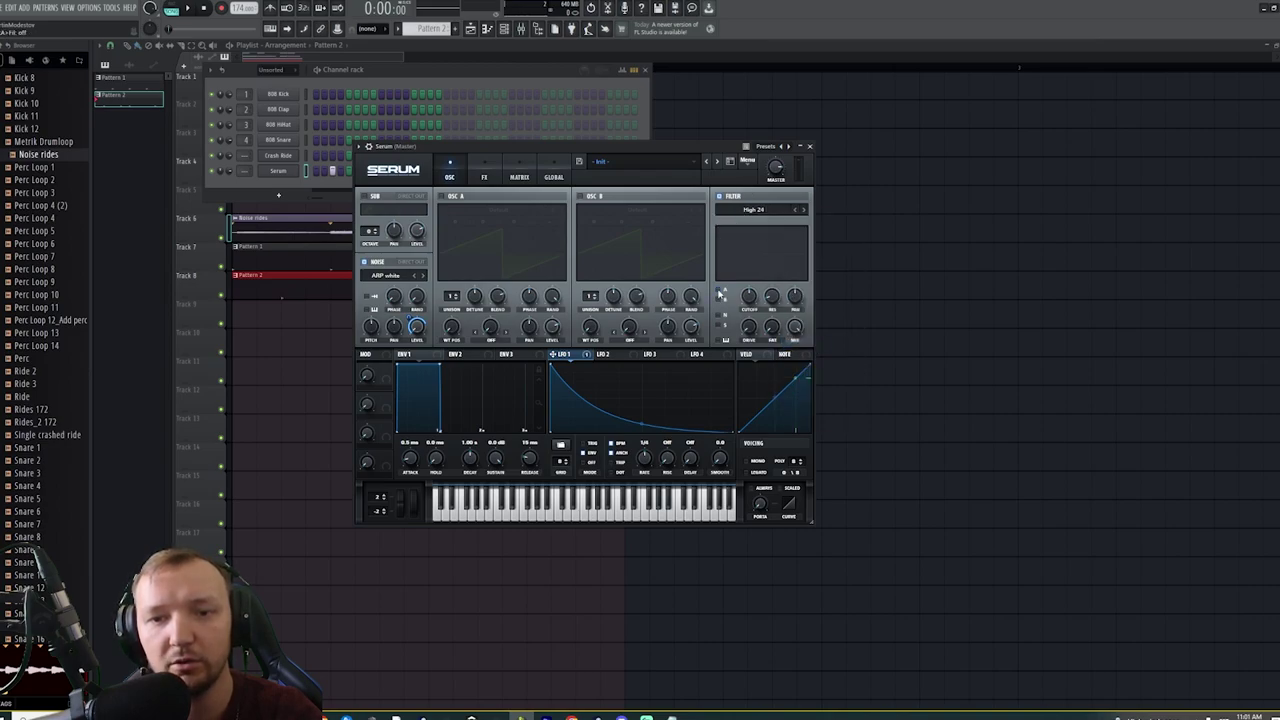
{"action": "key", "text": "space"}
{"action": "mouse_move", "coordinate": [752, 292]}
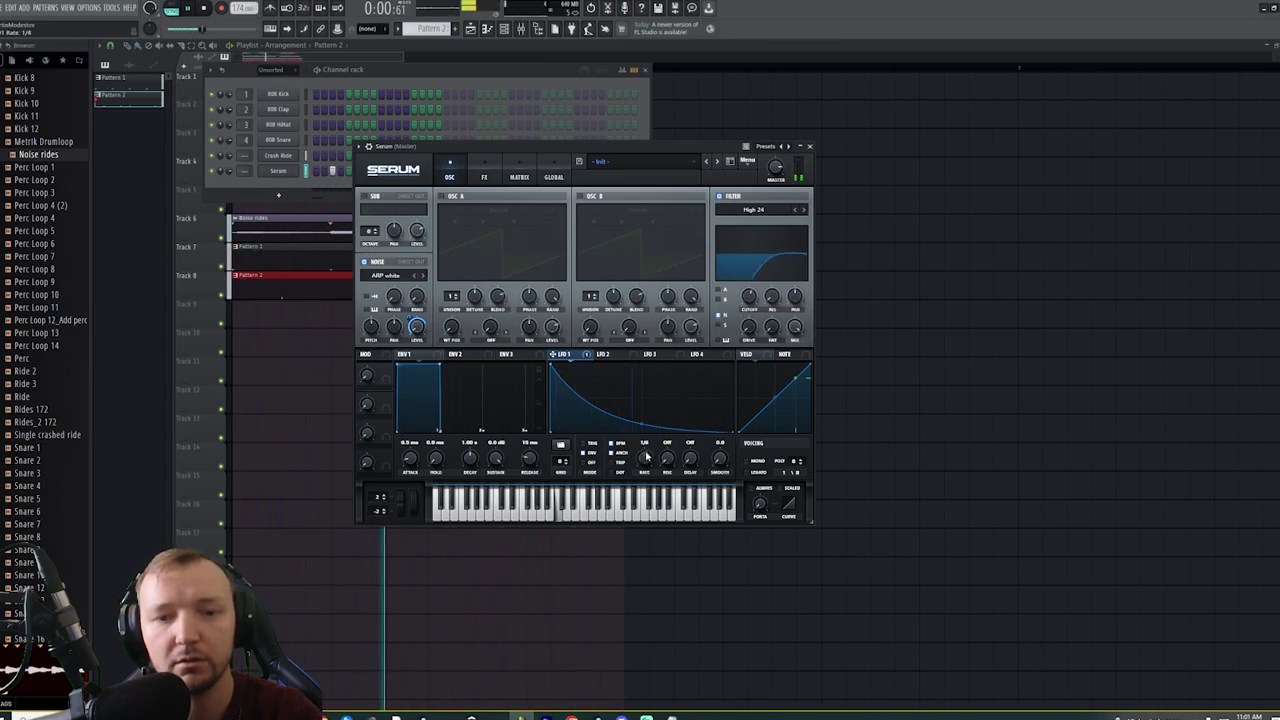
Turn off BPM sync for LFO 1 and lower its free-running rate while checking the hit in playback
{"action": "key", "text": "space"}
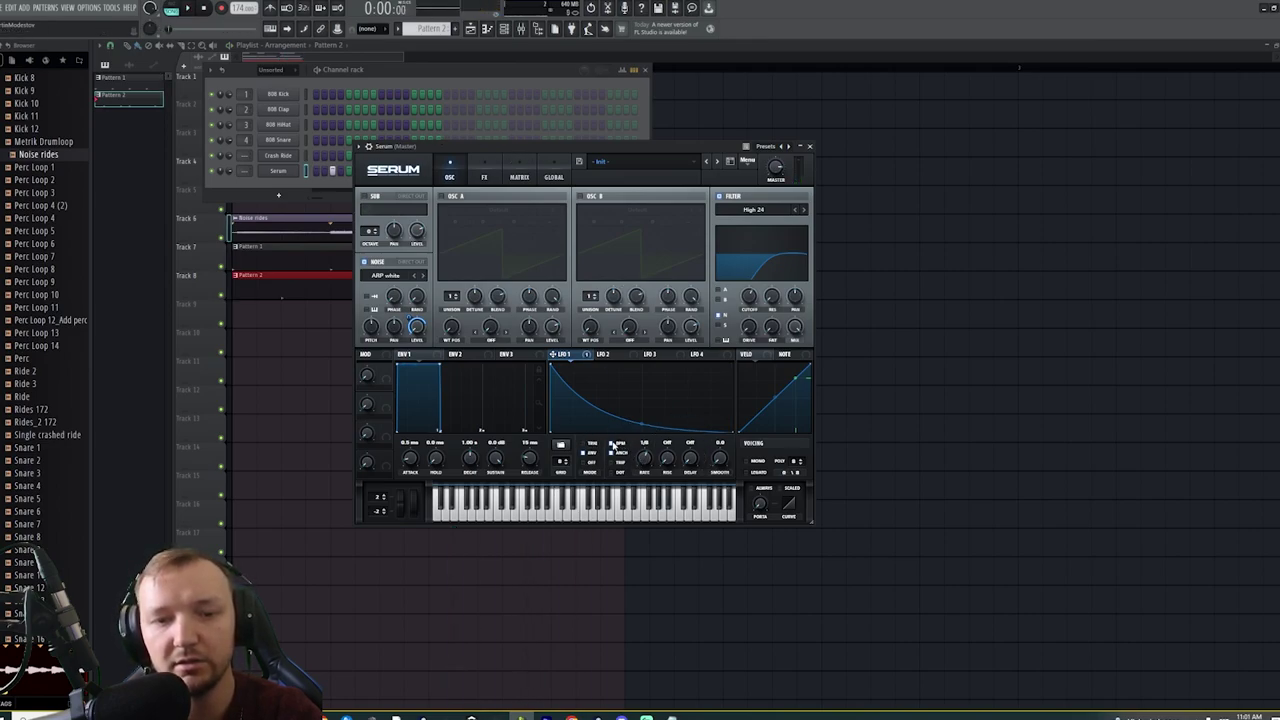
{"action": "left_click", "coordinate": [612, 444]}
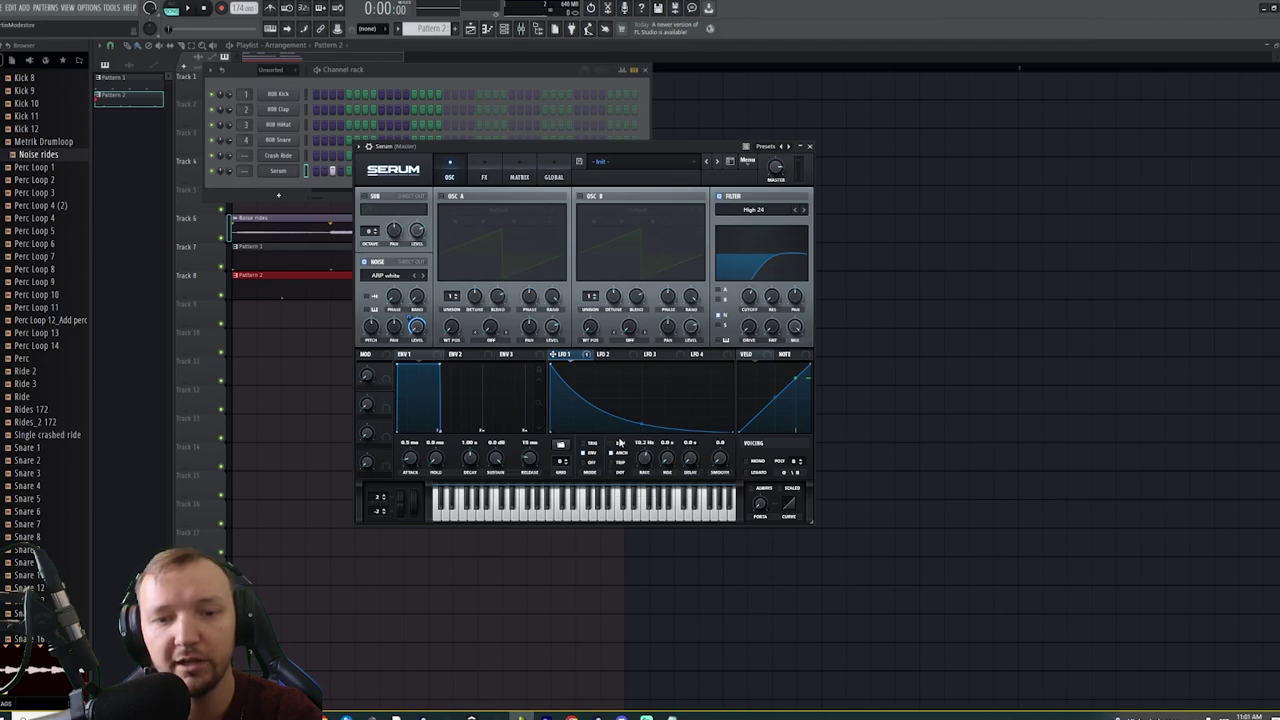
{"action": "key", "text": "space"}
{"action": "key", "text": "space"}
{"action": "left_click_drag", "start_coordinate": [645, 460], "coordinate": [644, 471]}
{"action": "key", "text": "space"}
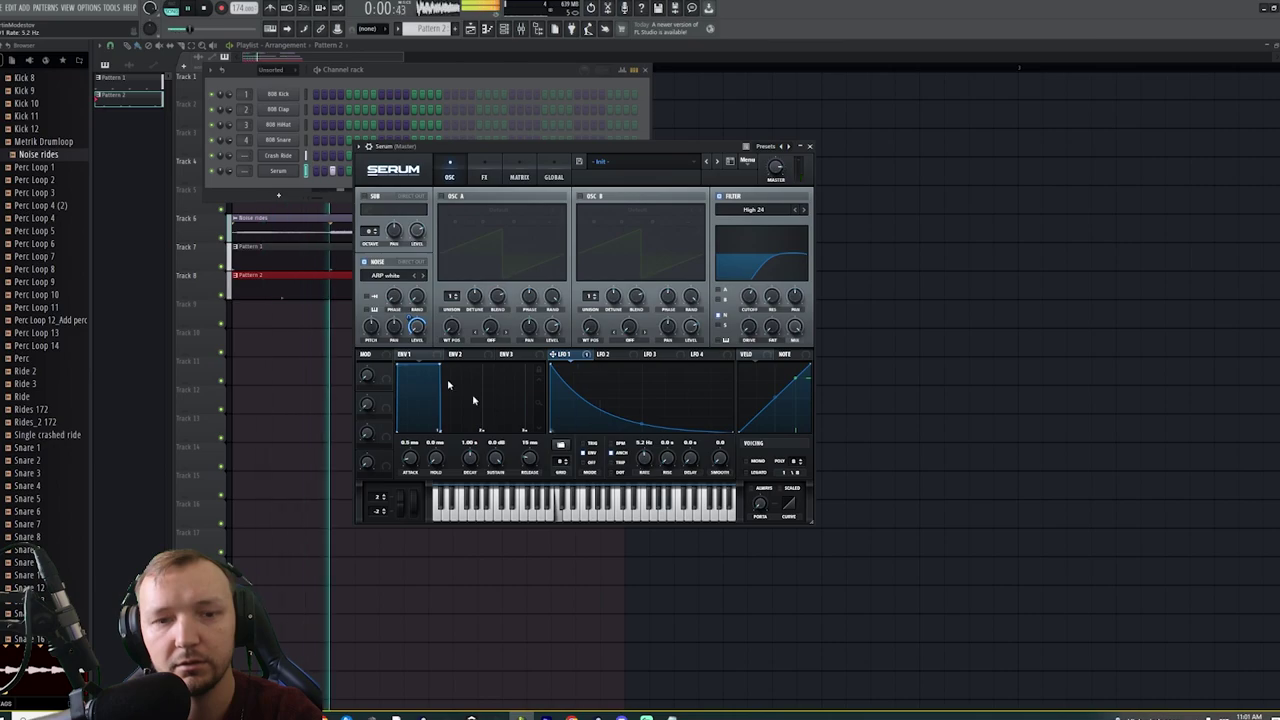
{"action": "key", "text": "space"}
Enable the EQ effect in the second Serum and shape its high band during playback
{"action": "left_click", "coordinate": [242, 175]}
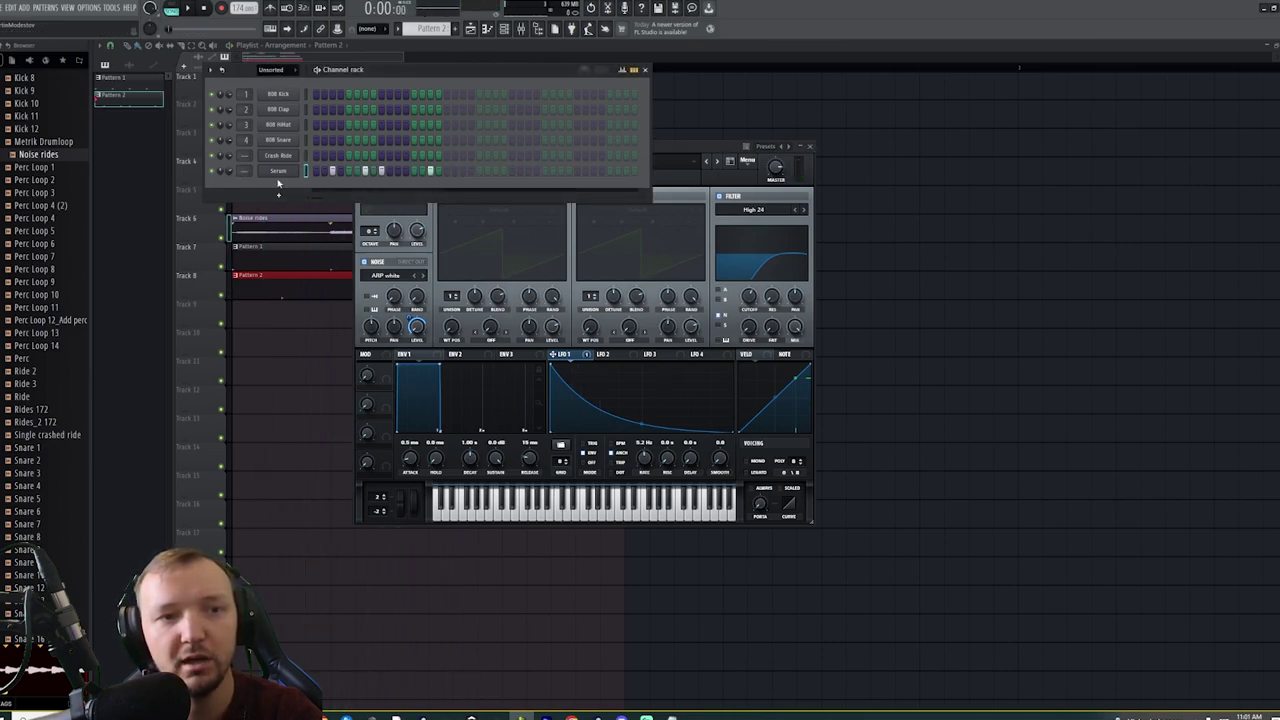
{"action": "left_click", "coordinate": [672, 150]}
{"action": "left_click", "coordinate": [484, 177]}
{"action": "left_click", "coordinate": [368, 321]}
{"action": "key", "text": "space"}
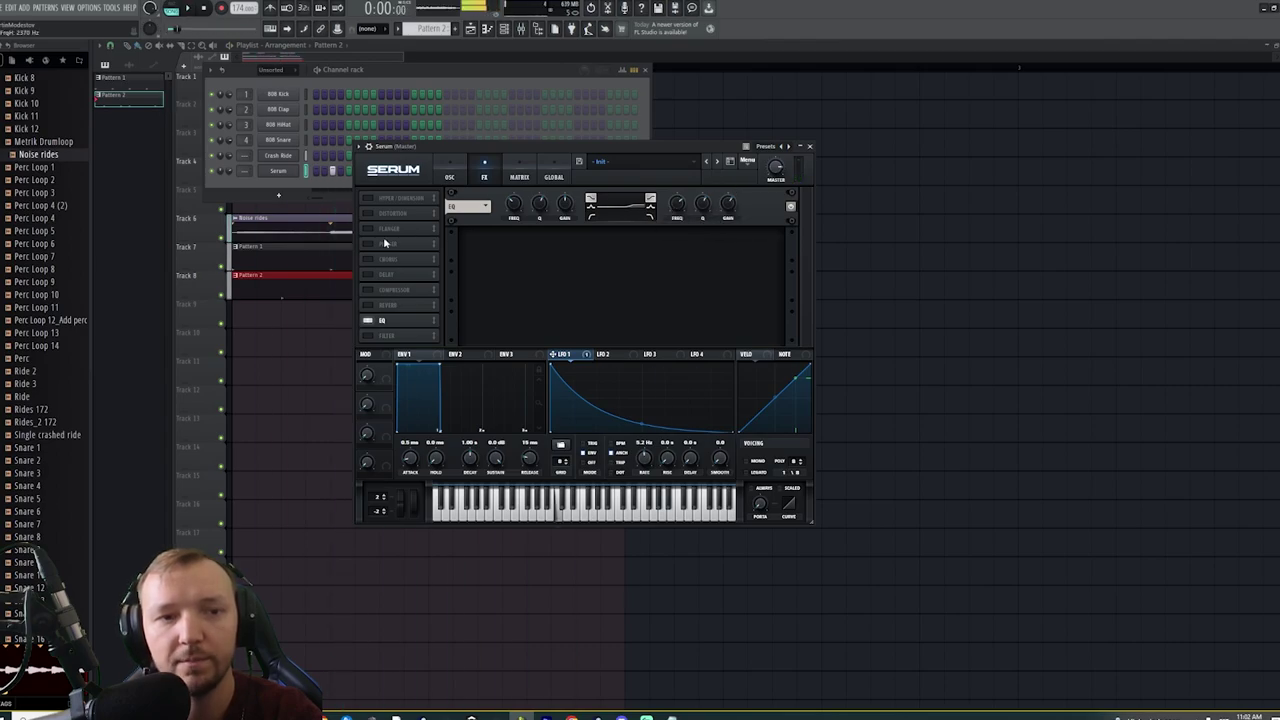
Open the Crash Ride Serum used in Pattern 1, enable its EQ effect and shape the high band during playback
{"action": "double_click", "coordinate": [297, 250]}
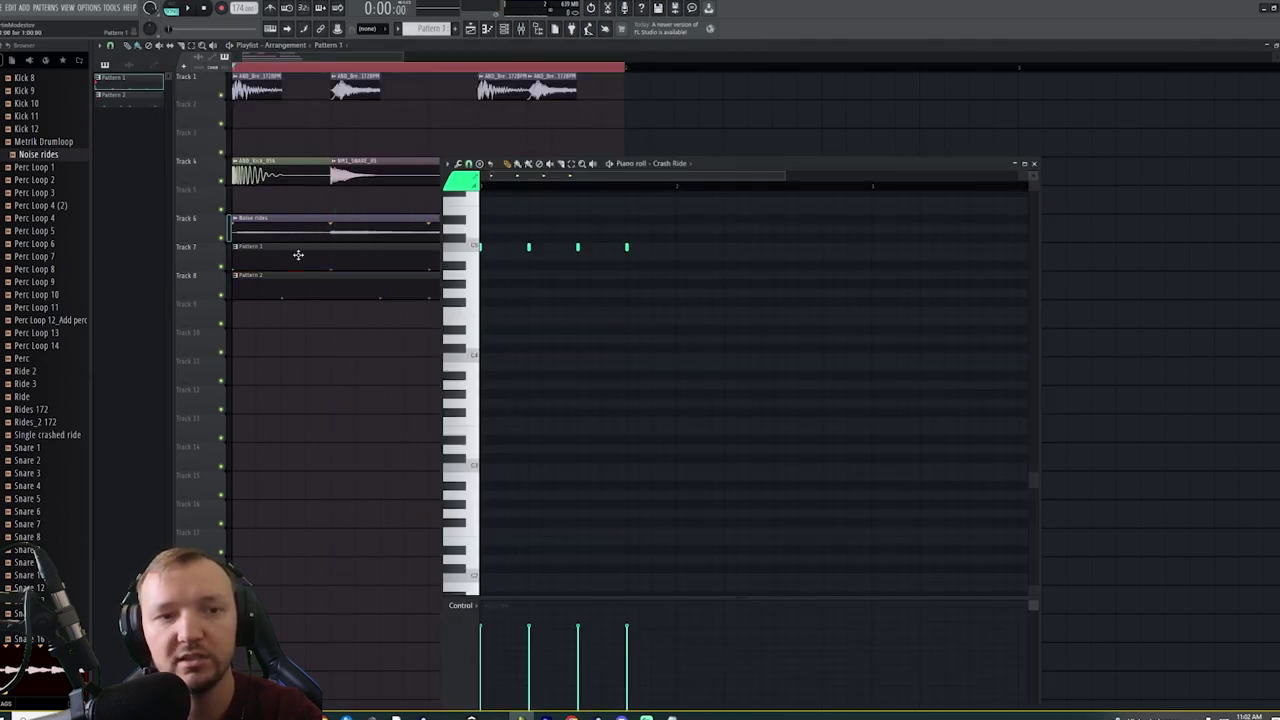
{"action": "left_click", "coordinate": [526, 30]}
{"action": "left_click", "coordinate": [295, 160]}
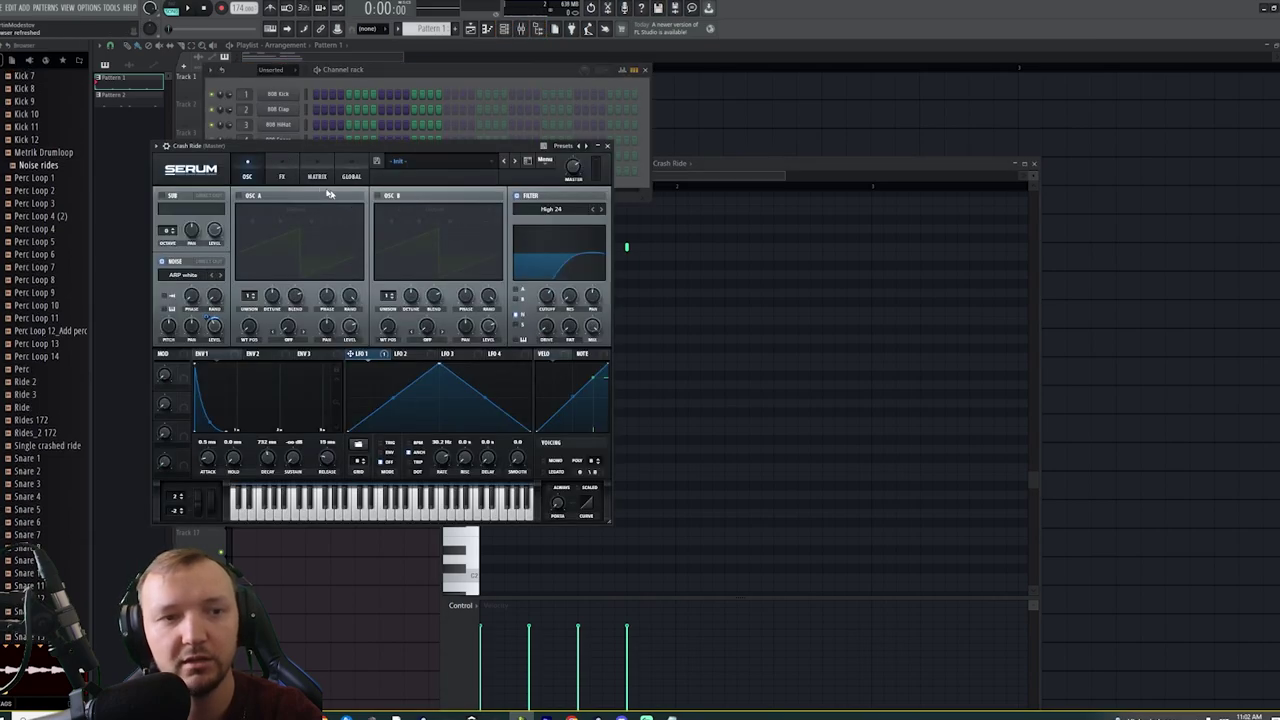
{"action": "left_click", "coordinate": [281, 176]}
{"action": "left_click", "coordinate": [172, 320]}
{"action": "key", "text": "space"}
{"action": "mouse_move", "coordinate": [516, 250]}
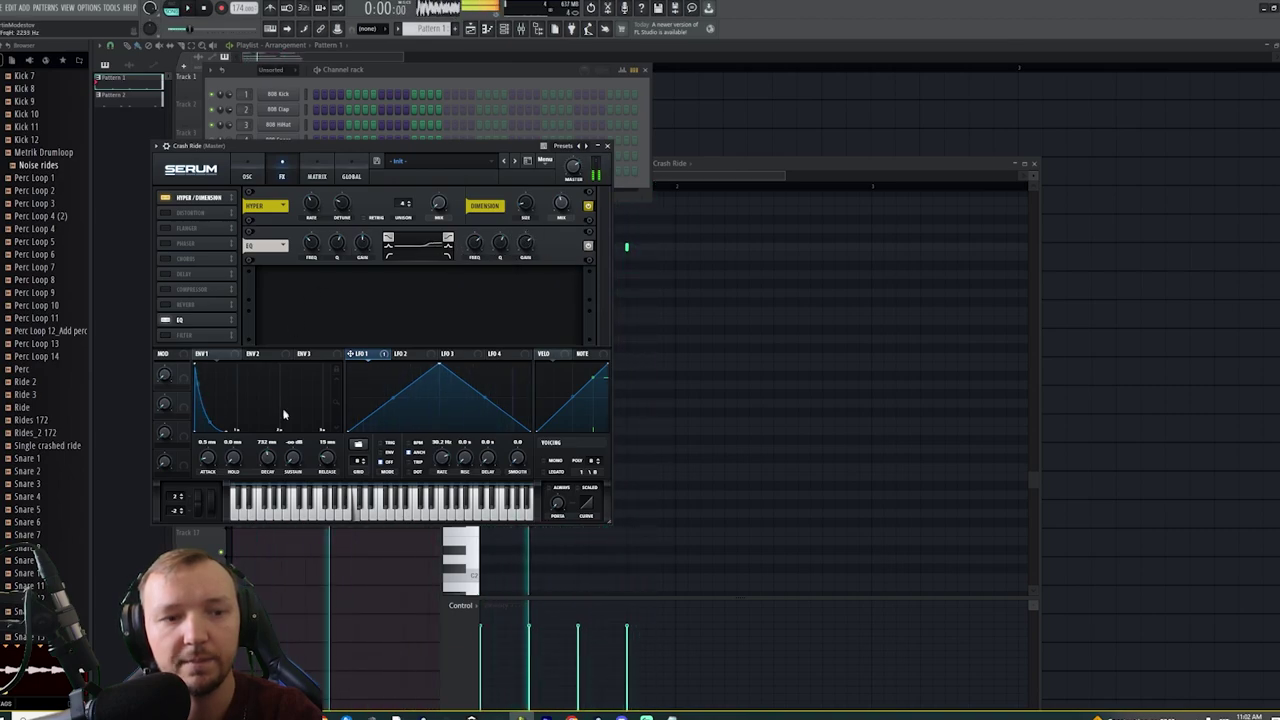
{"action": "key", "text": "space"}
Shorten the Env 1 decay of the Crash Ride Serum while checking it in playback, and close the open windows
{"action": "left_click_drag", "start_coordinate": [267, 456], "coordinate": [267, 462]}
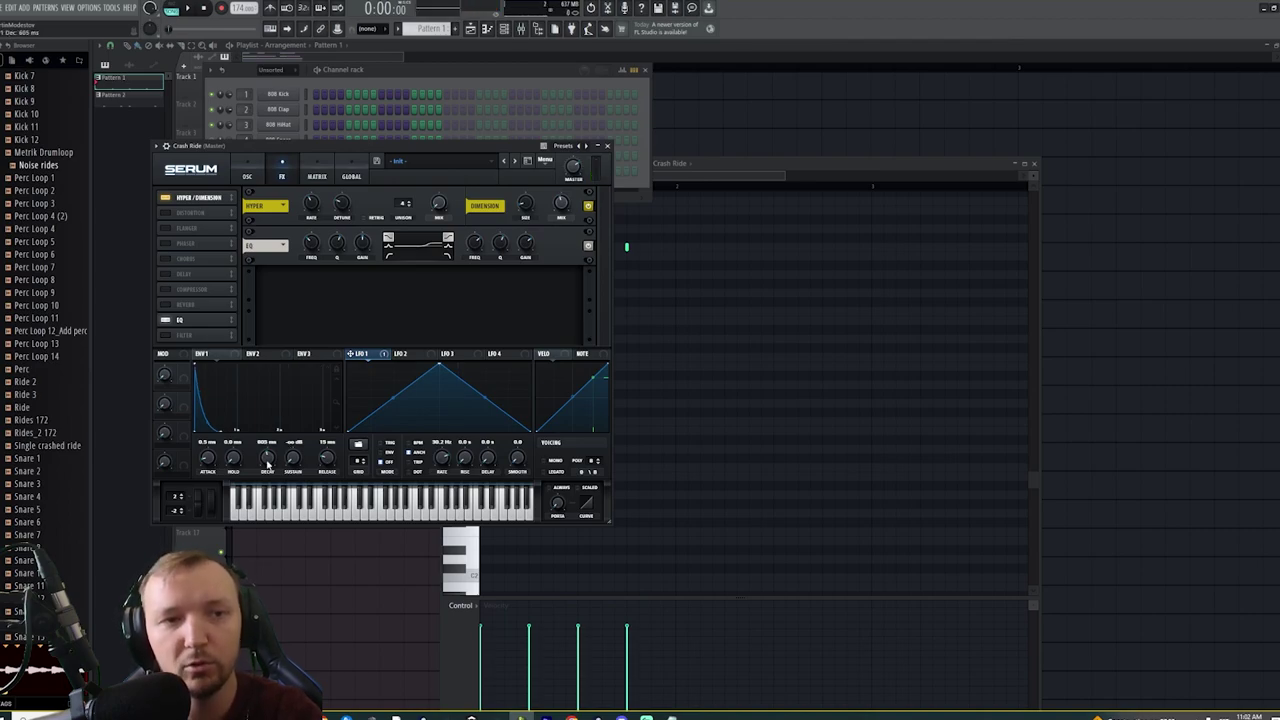
{"action": "key", "text": "space"}
{"action": "left_click_drag", "start_coordinate": [267, 462], "coordinate": [268, 465]}
{"action": "right_click", "coordinate": [1112, 373]}
{"action": "key", "text": "space"}
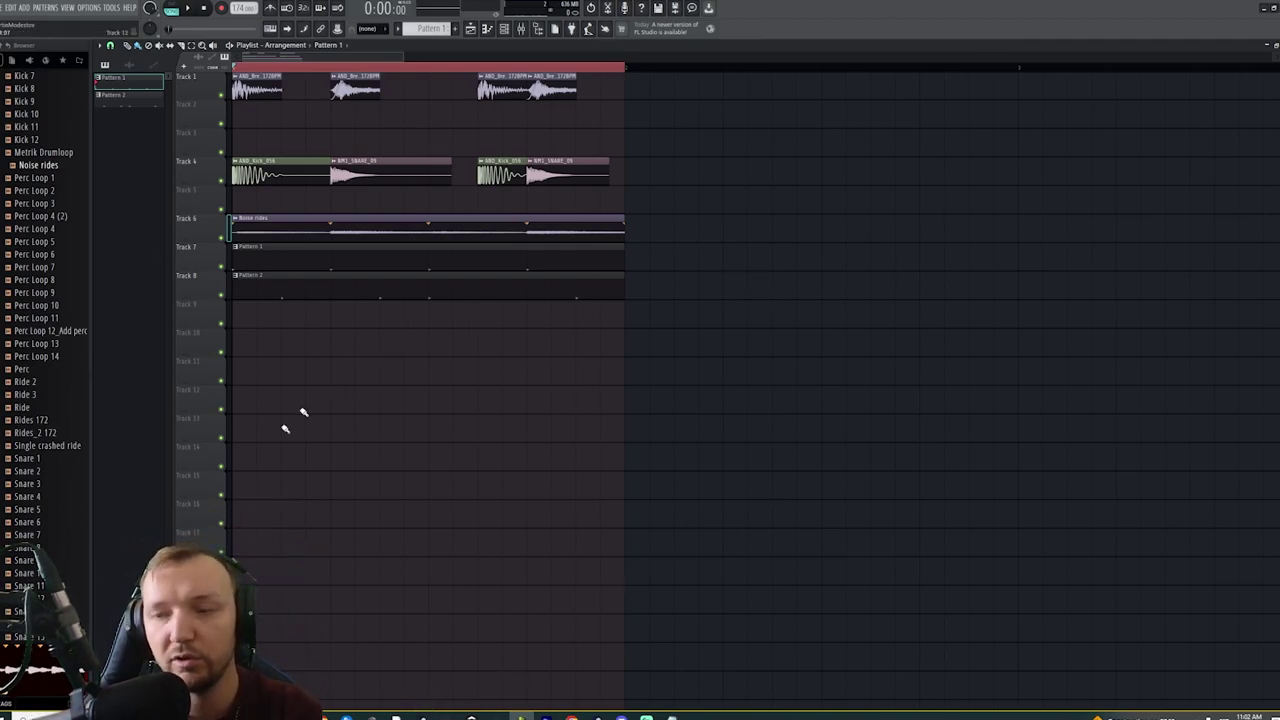
Switch to Splice and search all sounds for "neurofunk bass"
{"action": "scroll", "coordinate": [210, 411], "scroll_direction": "up", "scroll_amount": 3}
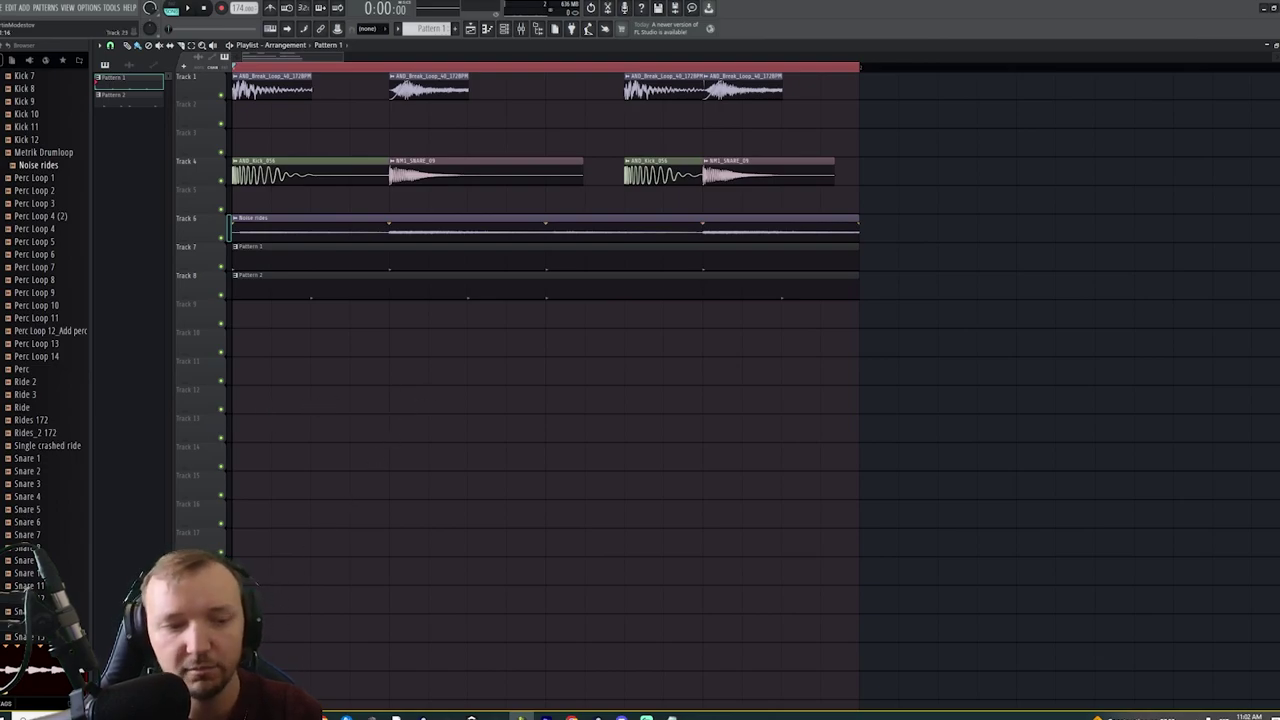
{"action": "left_click", "coordinate": [646, 717]}
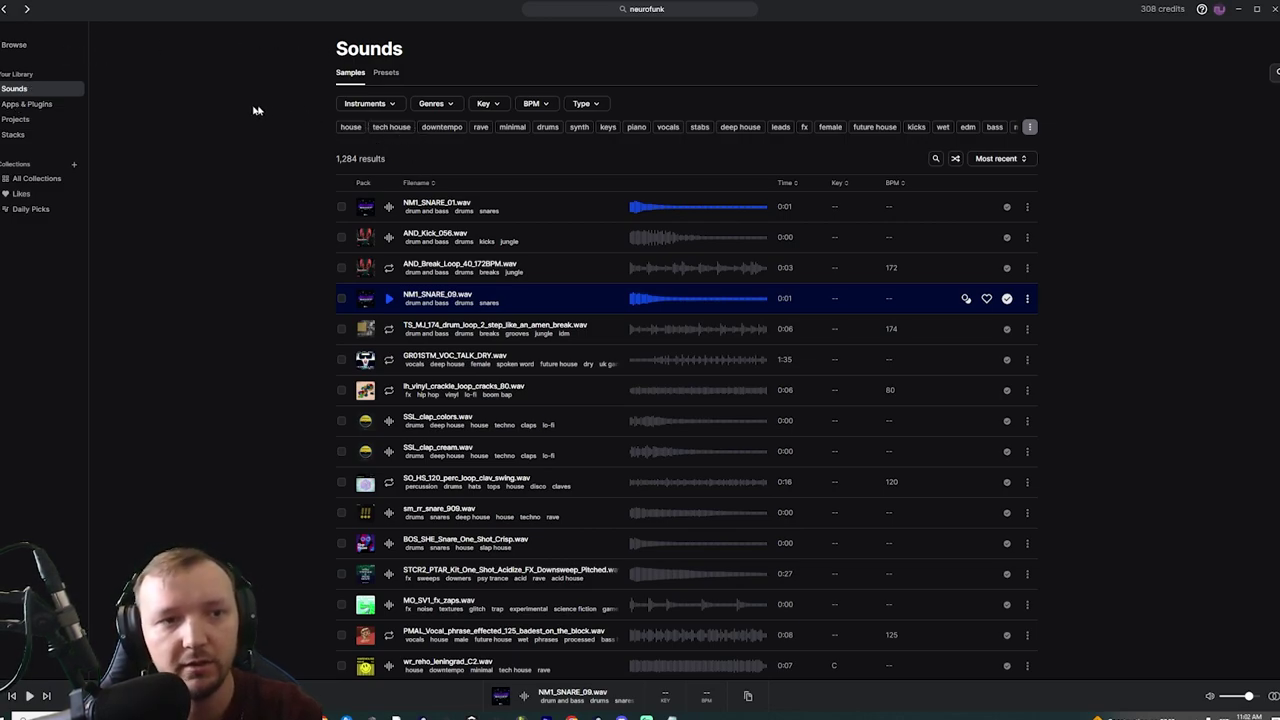
{"action": "left_click", "coordinate": [50, 46]}
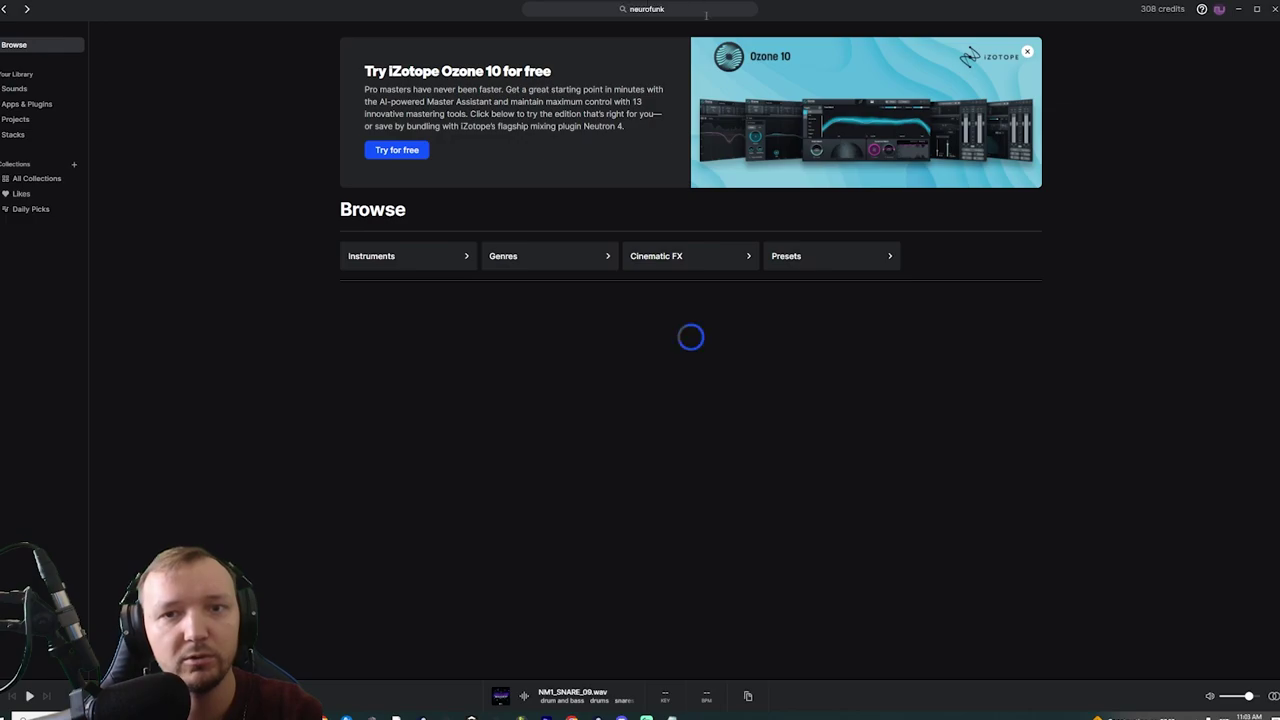
{"action": "left_click", "coordinate": [706, 12]}
{"action": "type", "text": "b"}
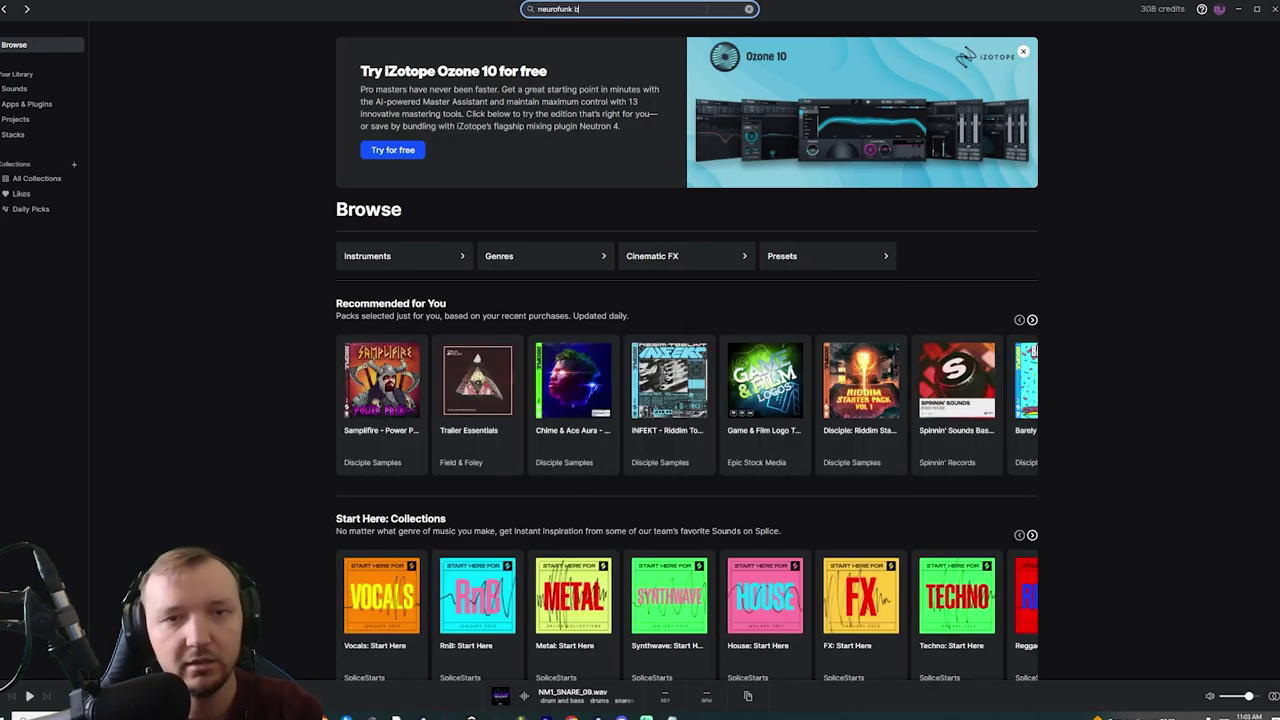
{"action": "type", "text": "ass"}
{"action": "key", "text": "Return"}
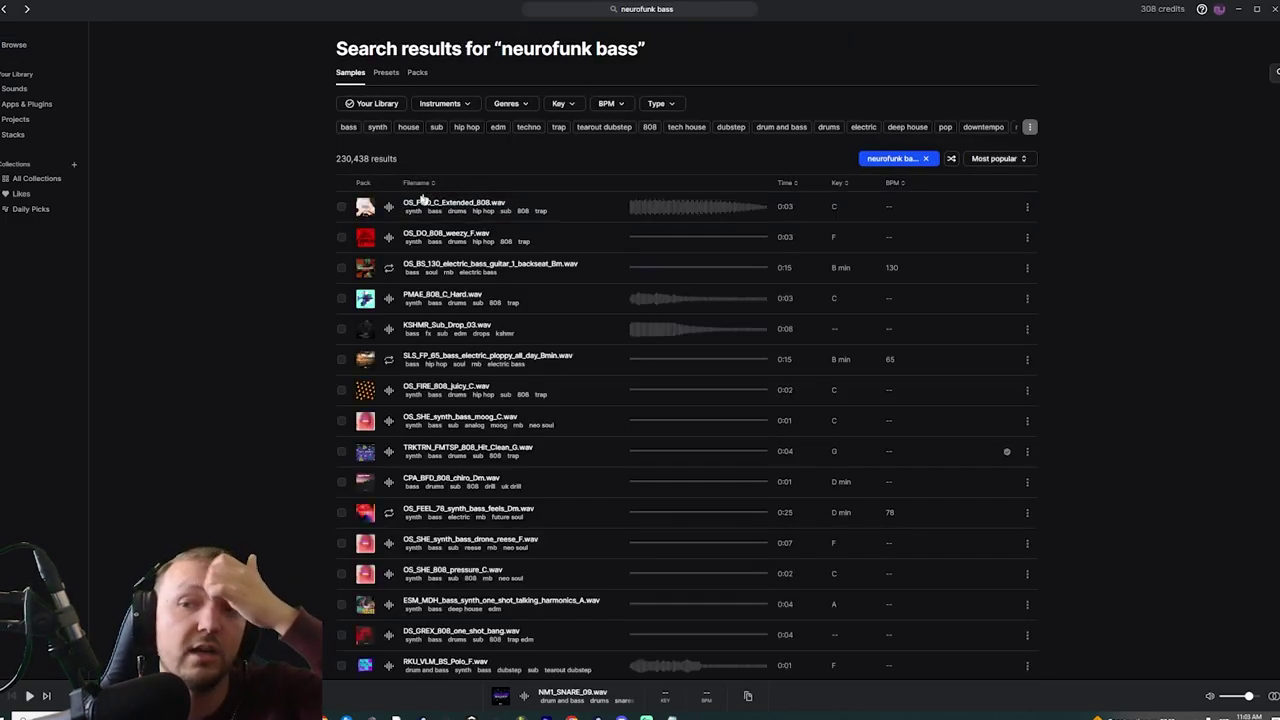
Audition the "neurofunk bass" results one after another, starting with OS_FGO_C_Extended_808.wav
{"action": "left_click", "coordinate": [389, 207]}
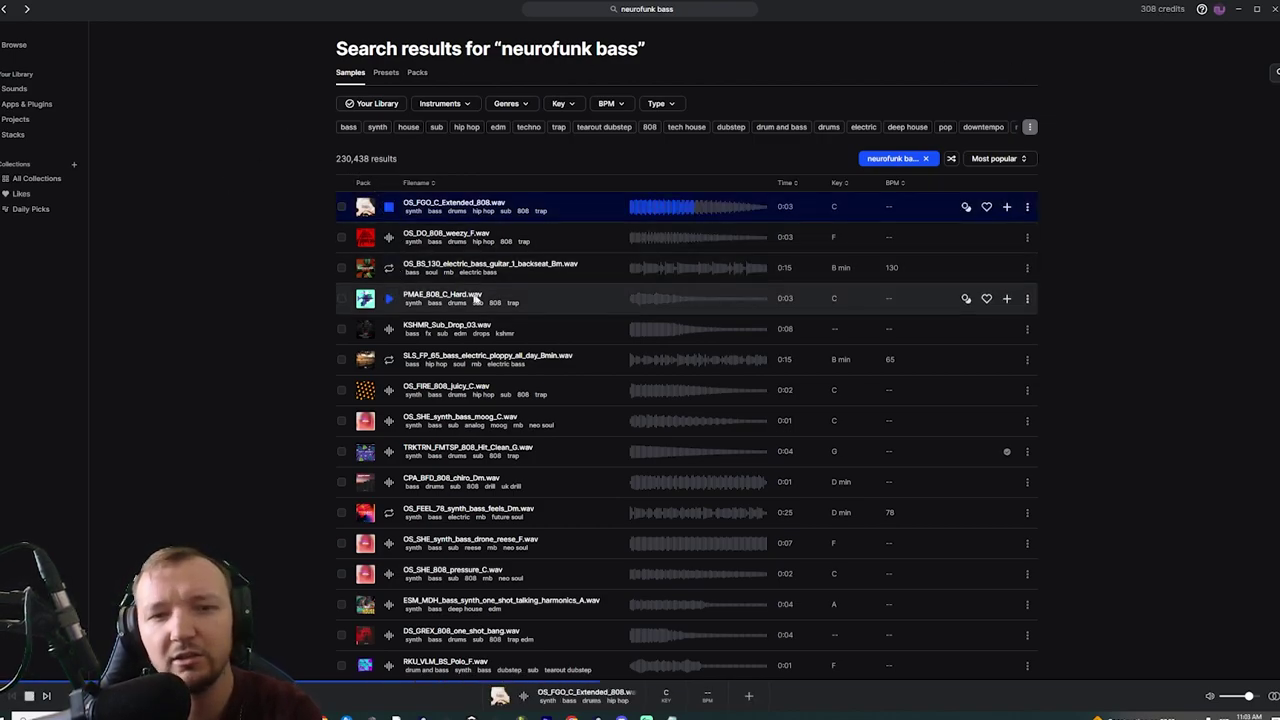
{"action": "key", "text": "Down"}
{"action": "key", "text": "Down"}
{"action": "key", "text": "Down"}
{"action": "key", "text": "Down"}
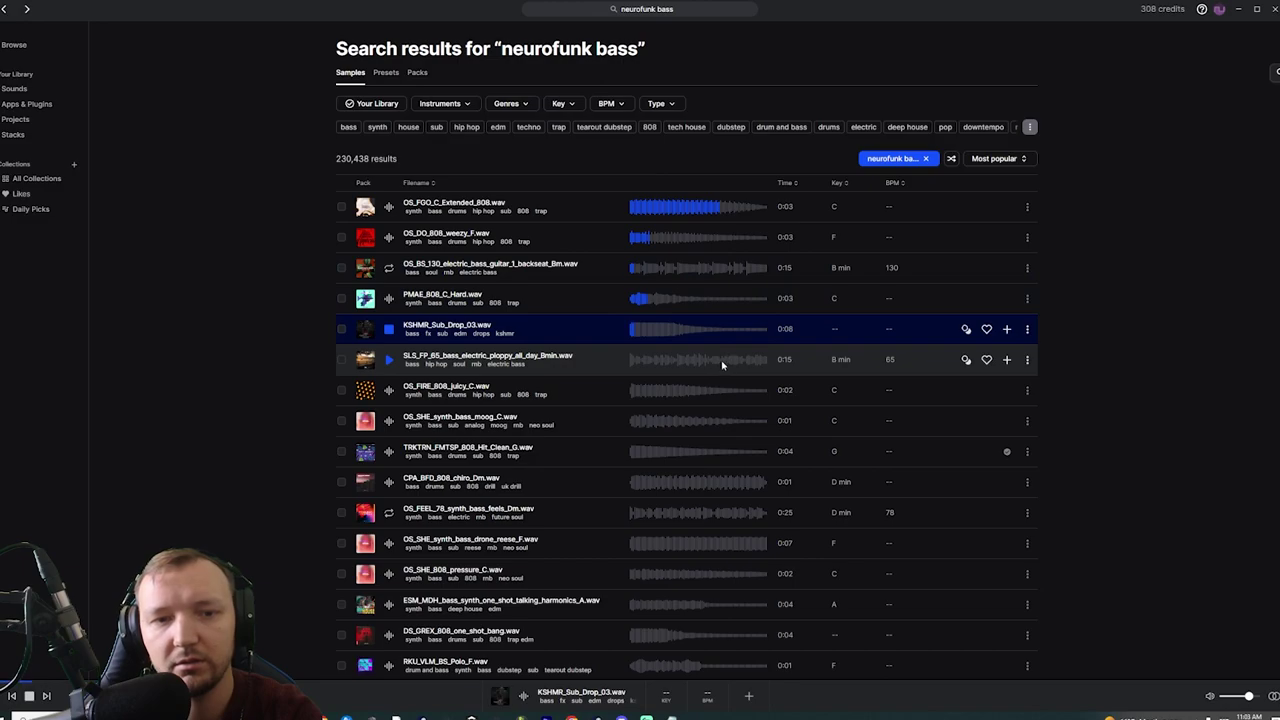
{"action": "key", "text": "Down"}
{"action": "key", "text": "Down"}
{"action": "key", "text": "Down"}
{"action": "key", "text": "Down"}
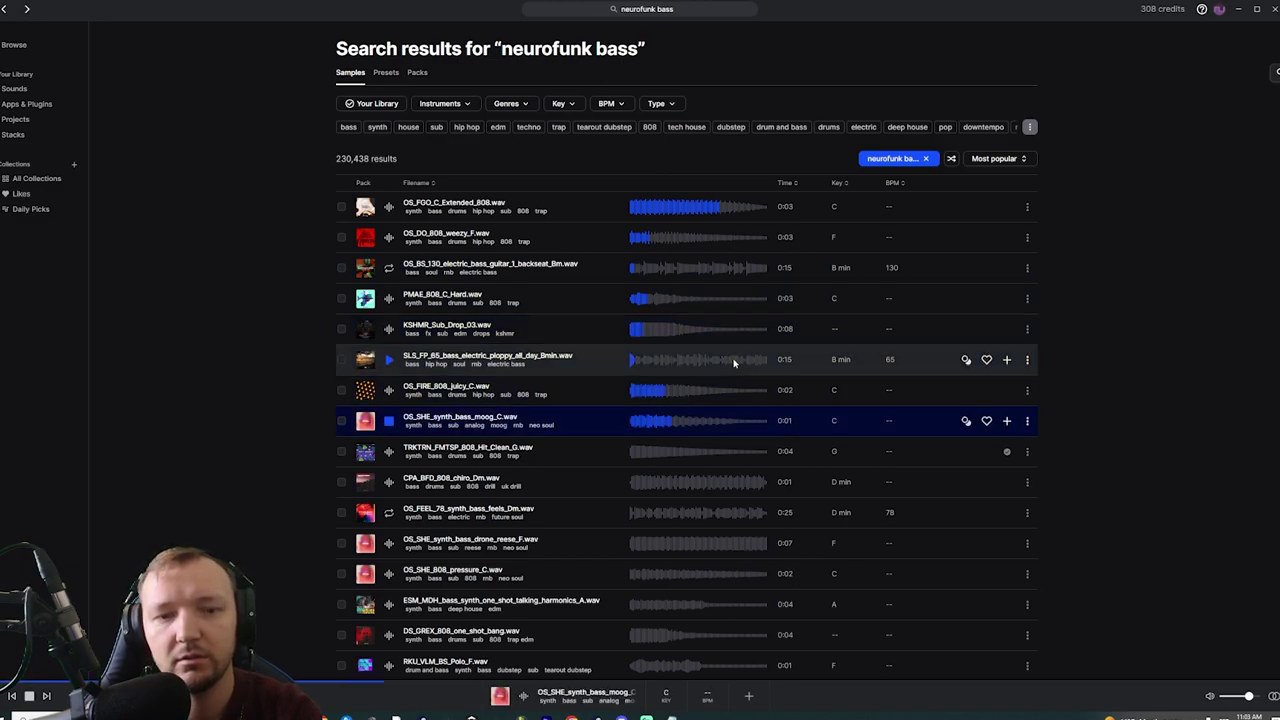
{"action": "key", "text": "Down"}
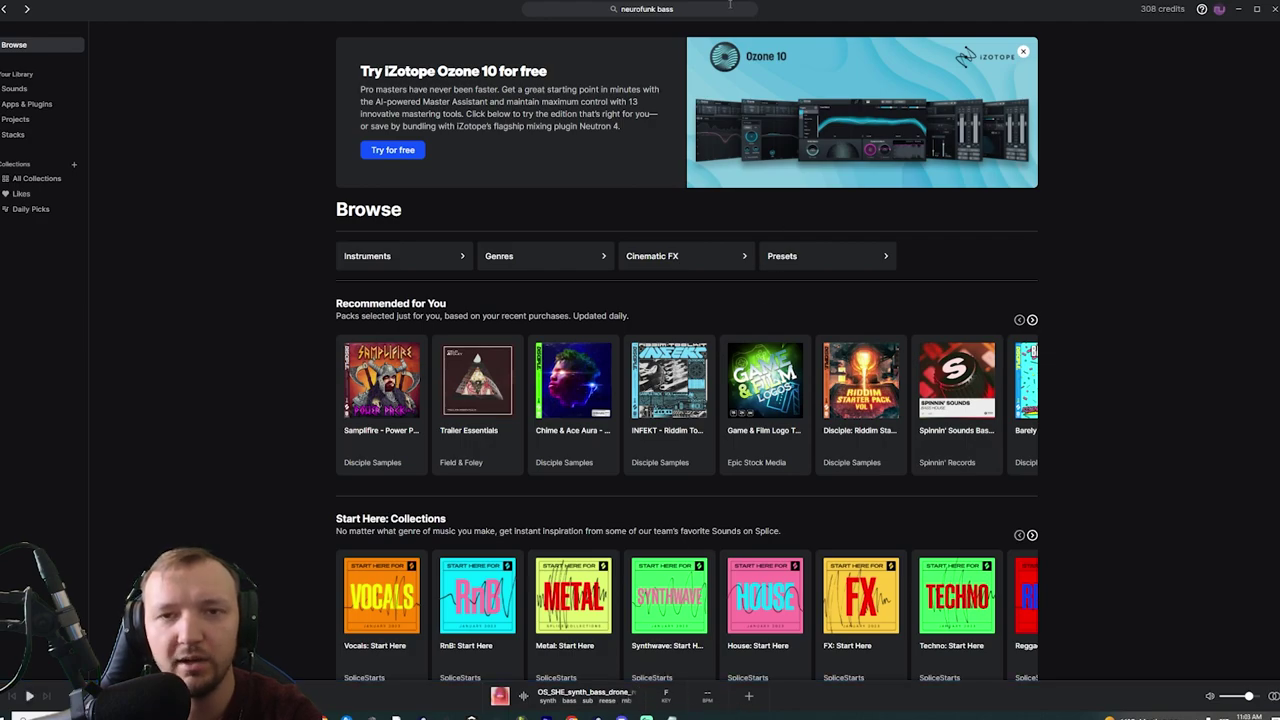
Search Splice for "neurofunk" and filter the results by the bass tag
{"action": "left_click", "coordinate": [724, 7]}
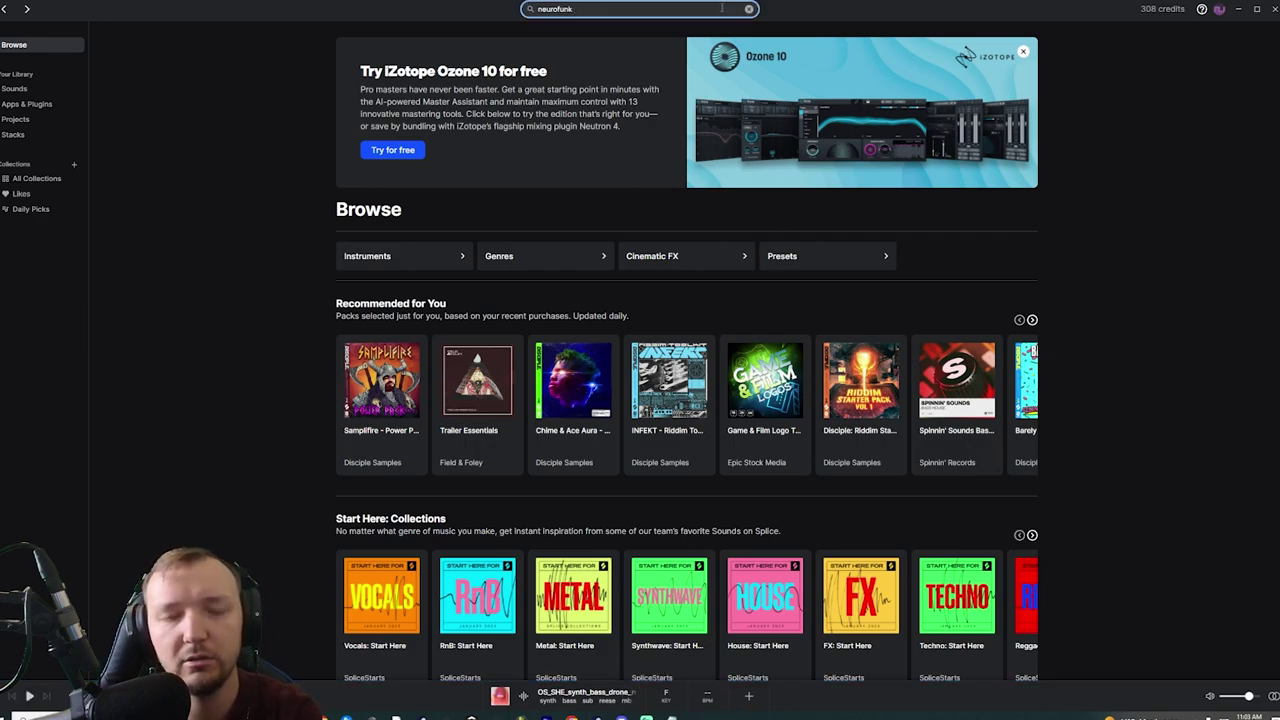
{"action": "key", "text": "Return"}
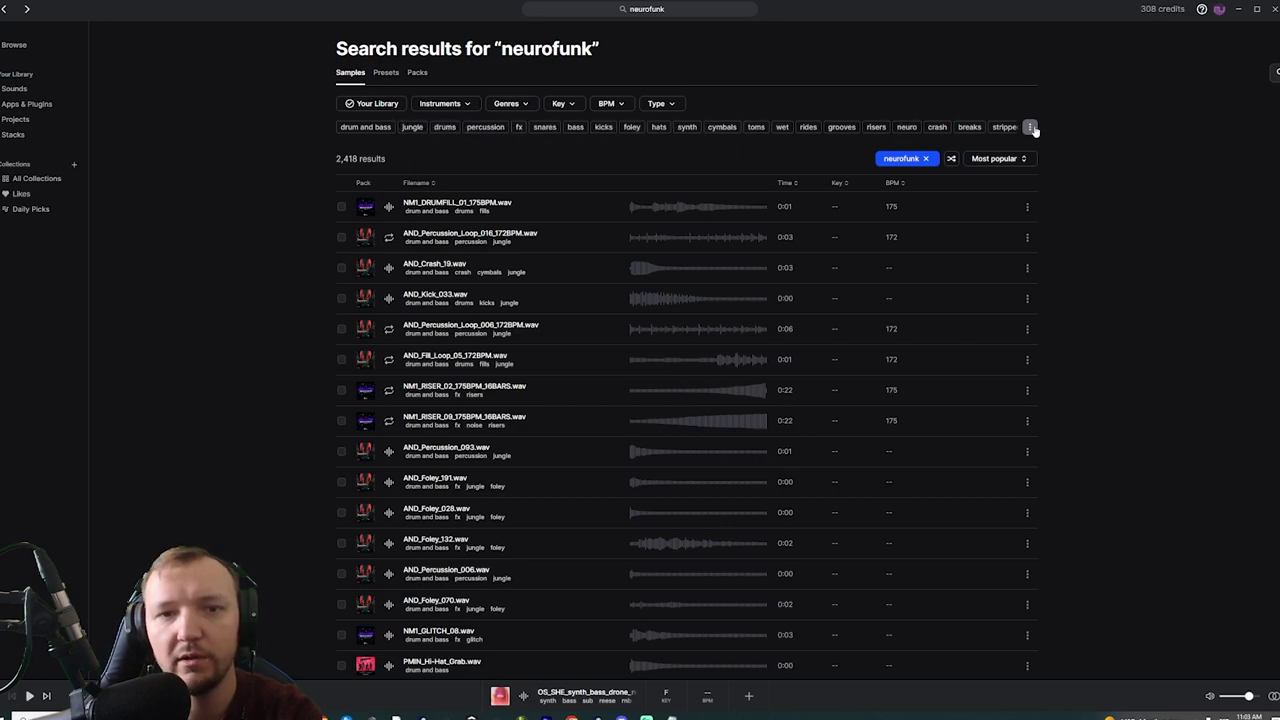
{"action": "left_click", "coordinate": [577, 127]}
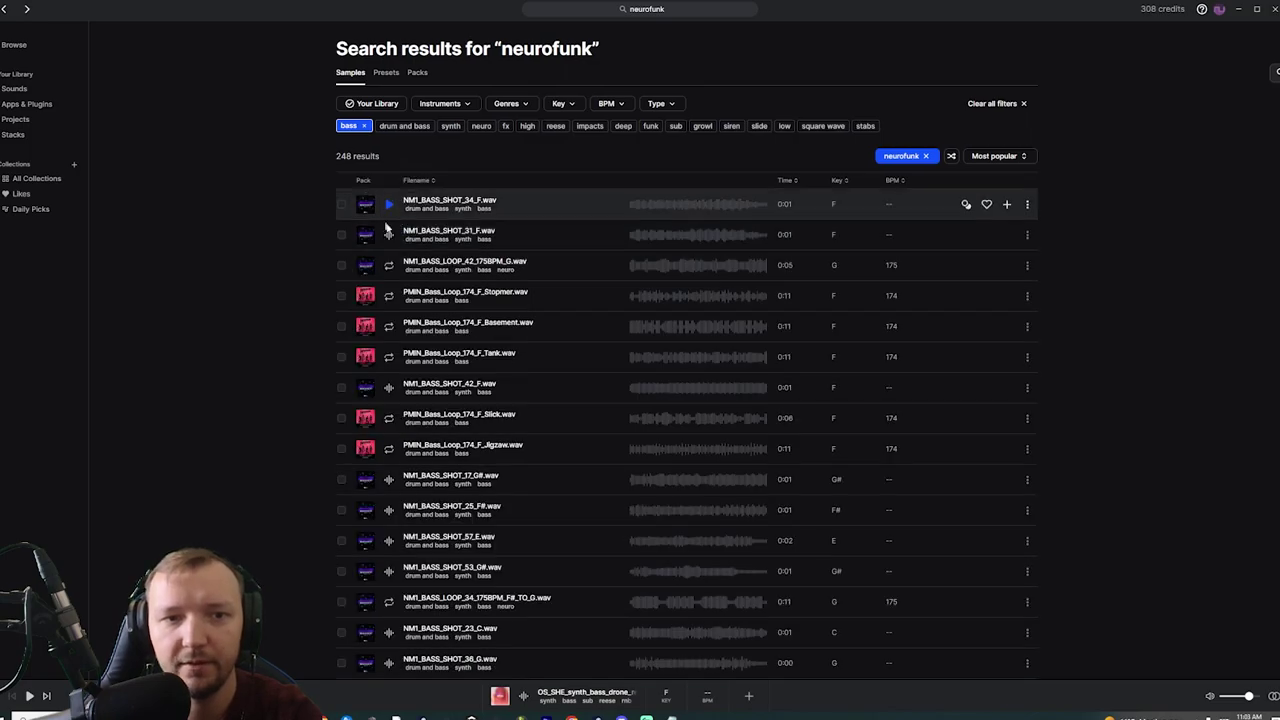
Audition the first bass results and add NM1_BASS_LOOP_42_175BPM_G.wav to the library
{"action": "left_click", "coordinate": [389, 232]}
{"action": "key", "text": "Down"}
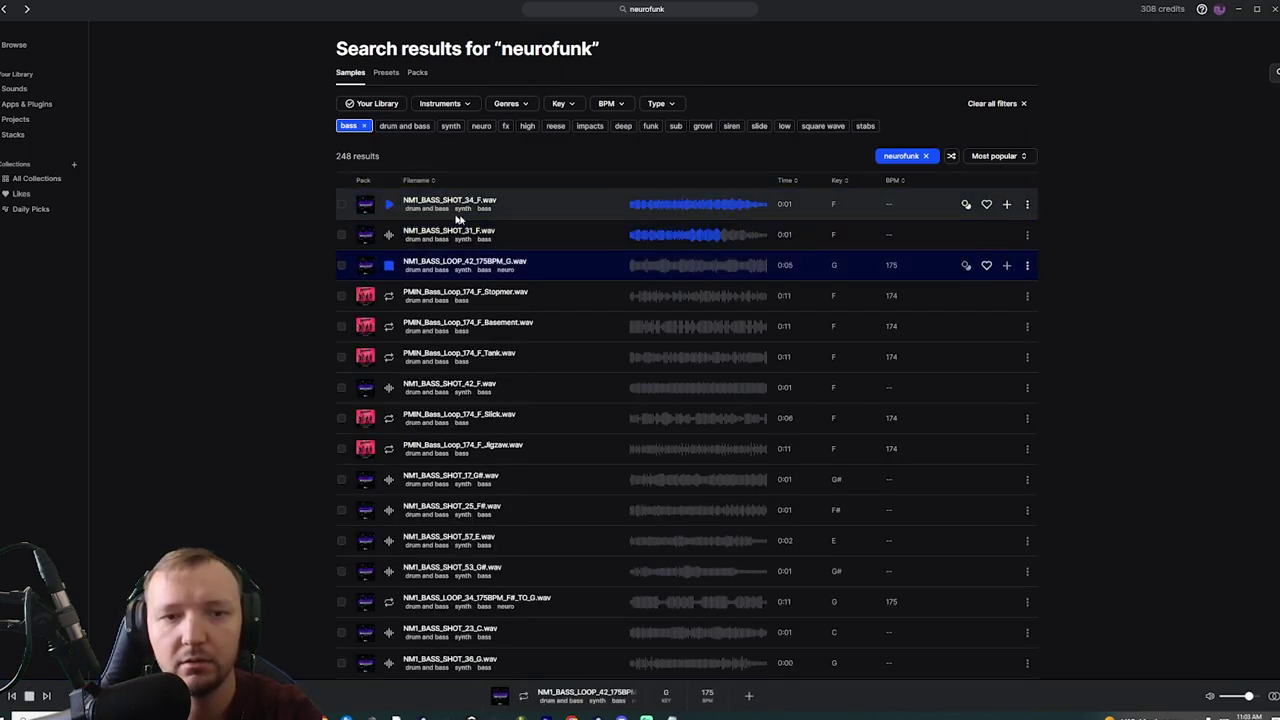
{"action": "left_click", "coordinate": [1007, 270]}
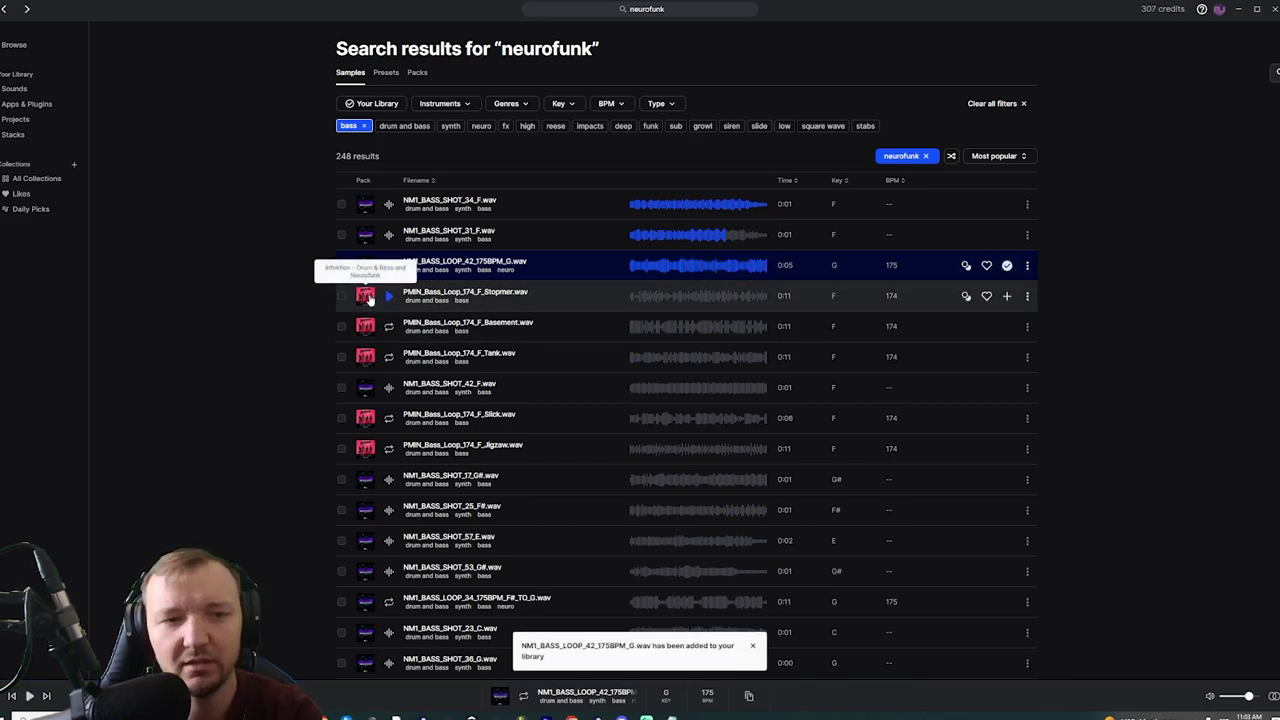
Audition the Stopmer, Basement and Tank bass loops and add PMIN_Bass_Loop_174_F_Tank.wav to the library
{"action": "left_click", "coordinate": [389, 296]}
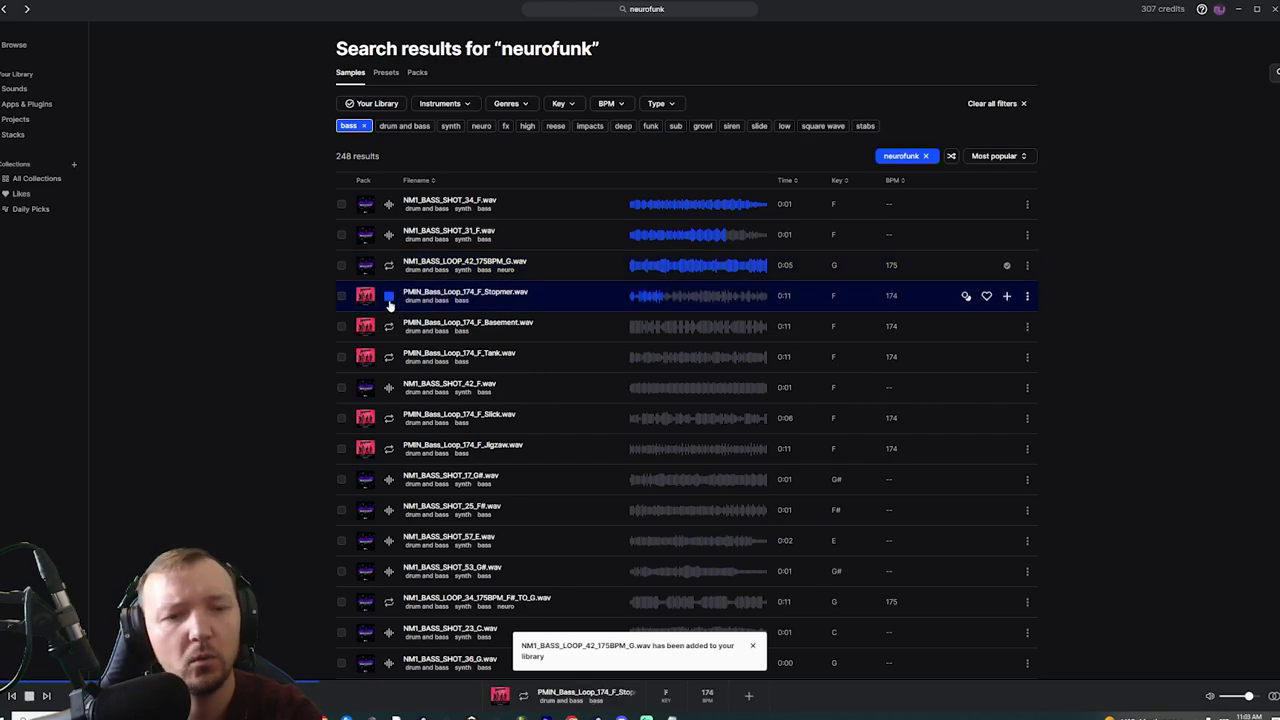
{"action": "key", "text": "Down"}
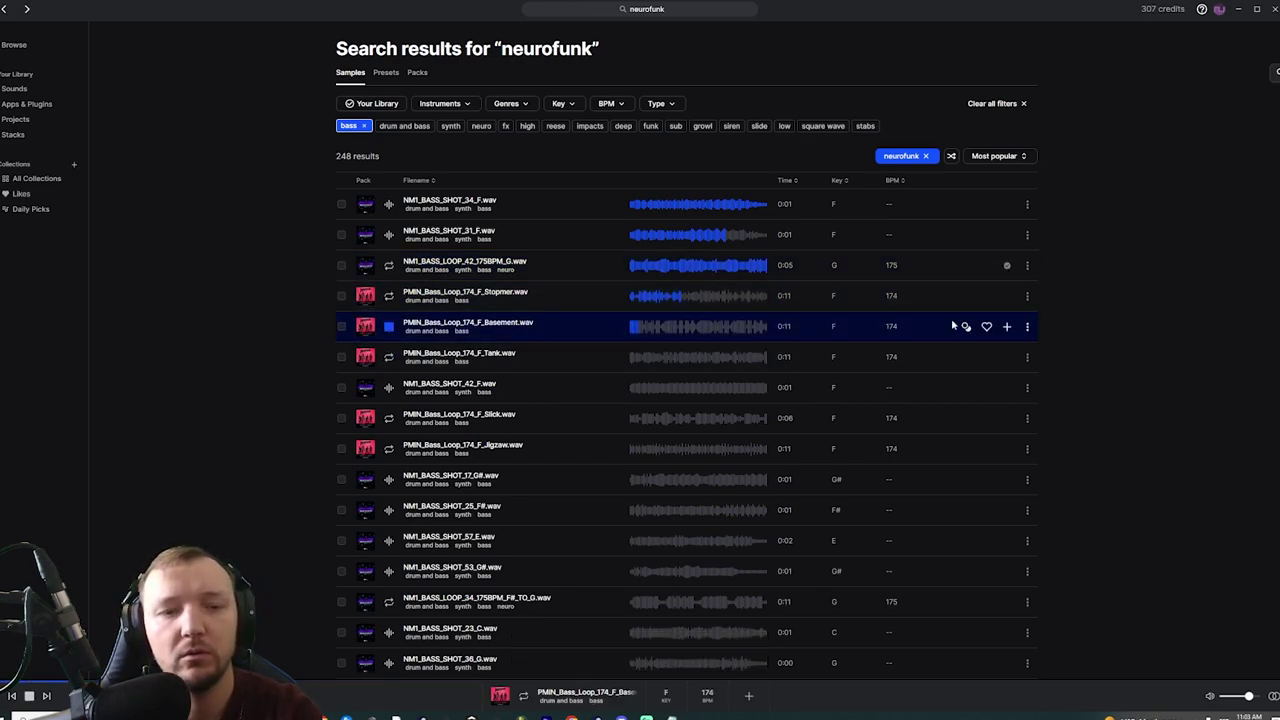
{"action": "key", "text": "Down"}
{"action": "left_click", "coordinate": [1007, 357]}
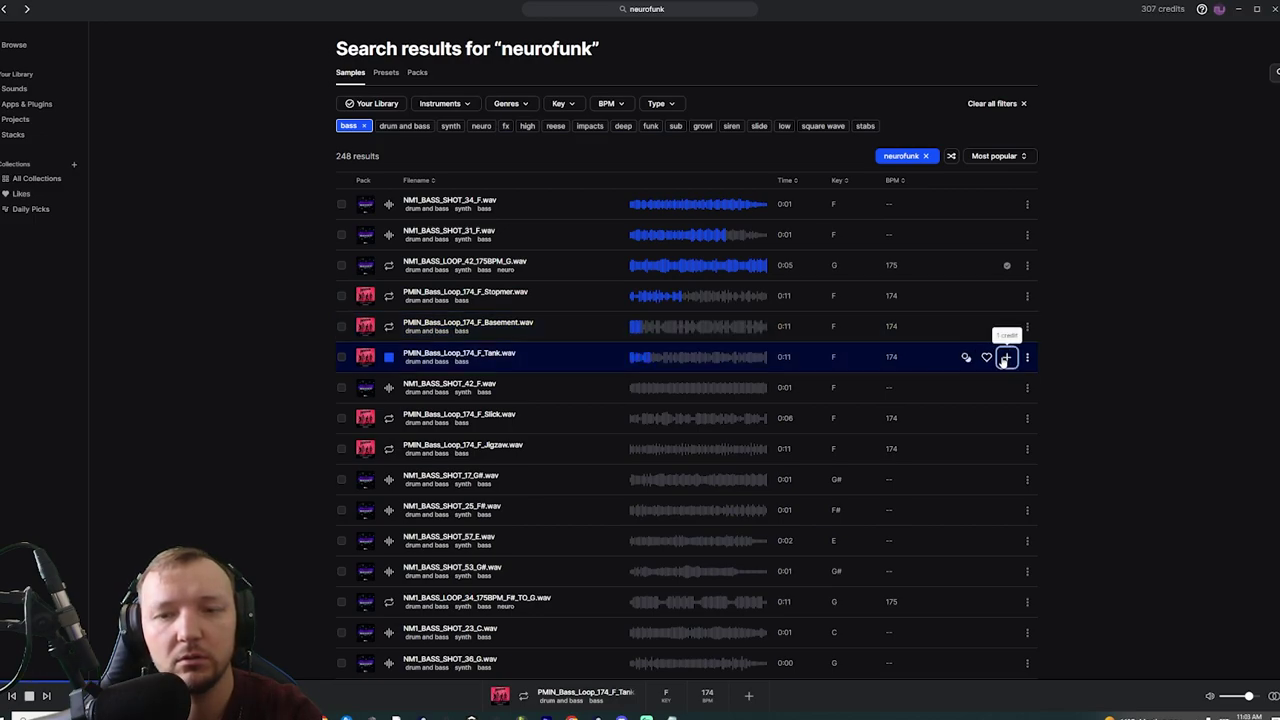
Audition and add NM1_BASS_SHOT_42_F.wav and PMIN_Bass_Loop_174_F_Slick.wav to the library
{"action": "key", "text": "Down"}
{"action": "left_click", "coordinate": [1009, 390]}
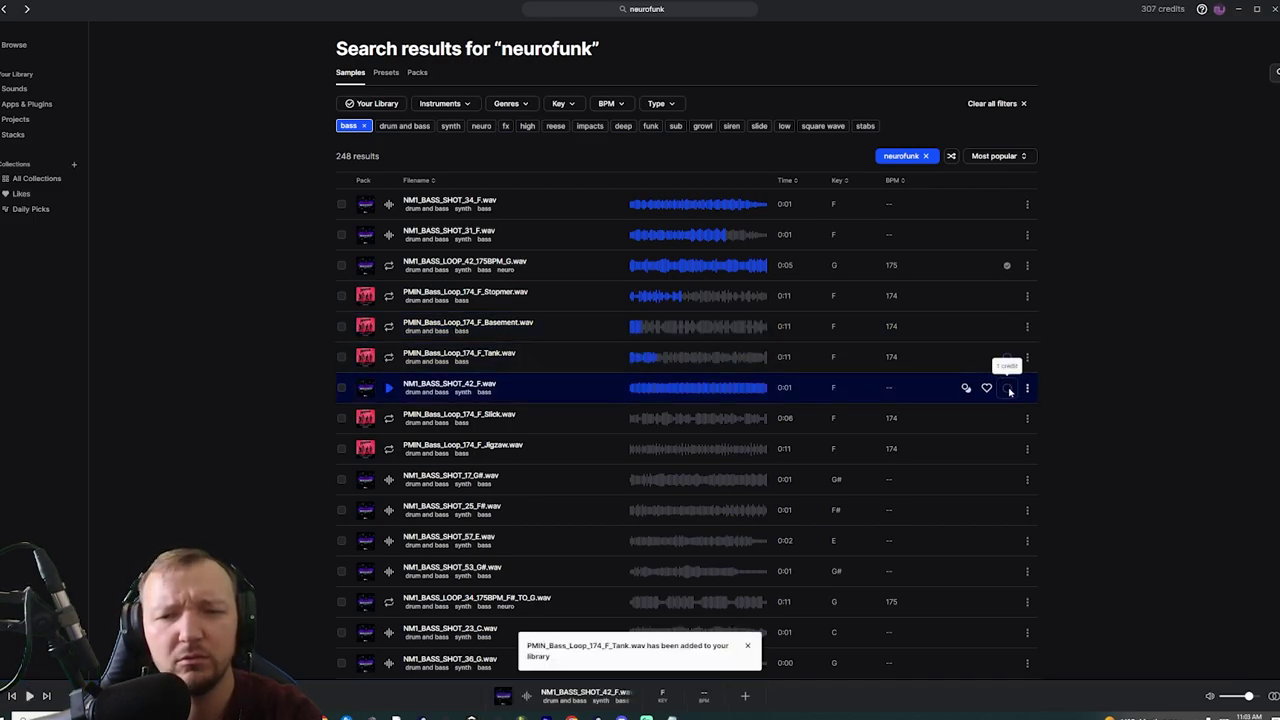
{"action": "left_click", "coordinate": [1007, 388]}
{"action": "key", "text": "Down"}
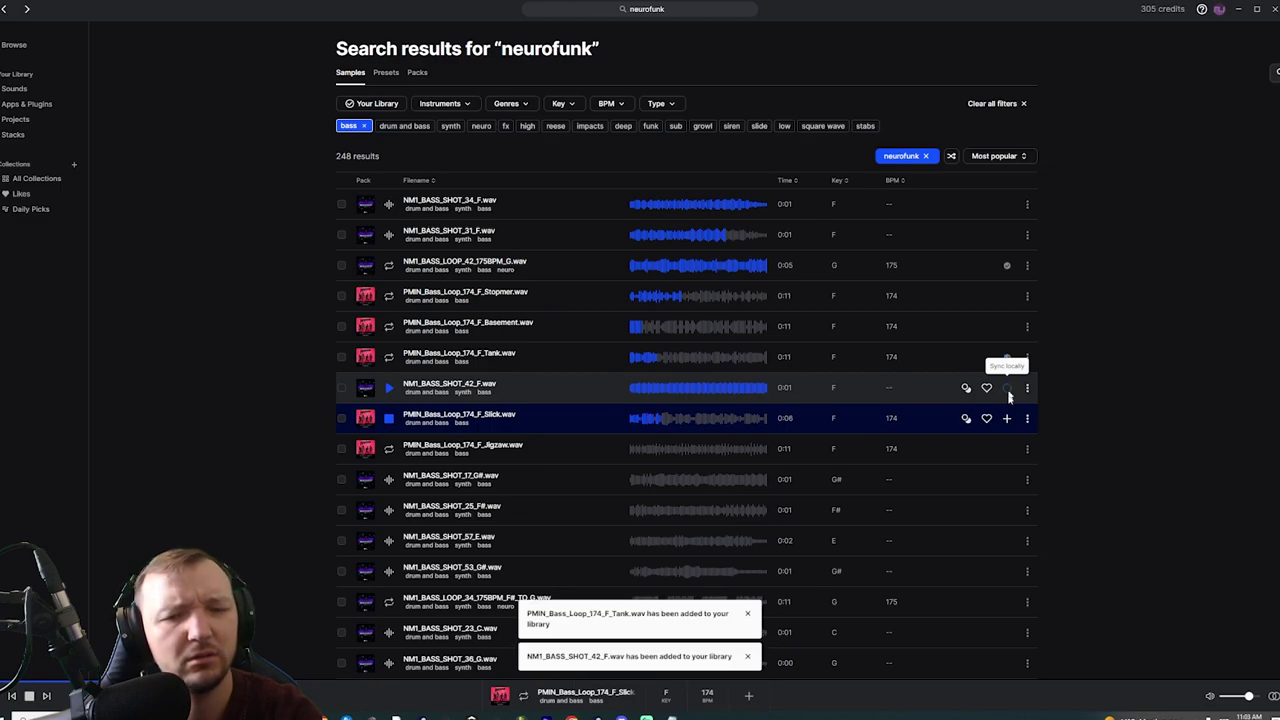
{"action": "left_click", "coordinate": [1007, 418]}
{"action": "key", "text": "Down"}
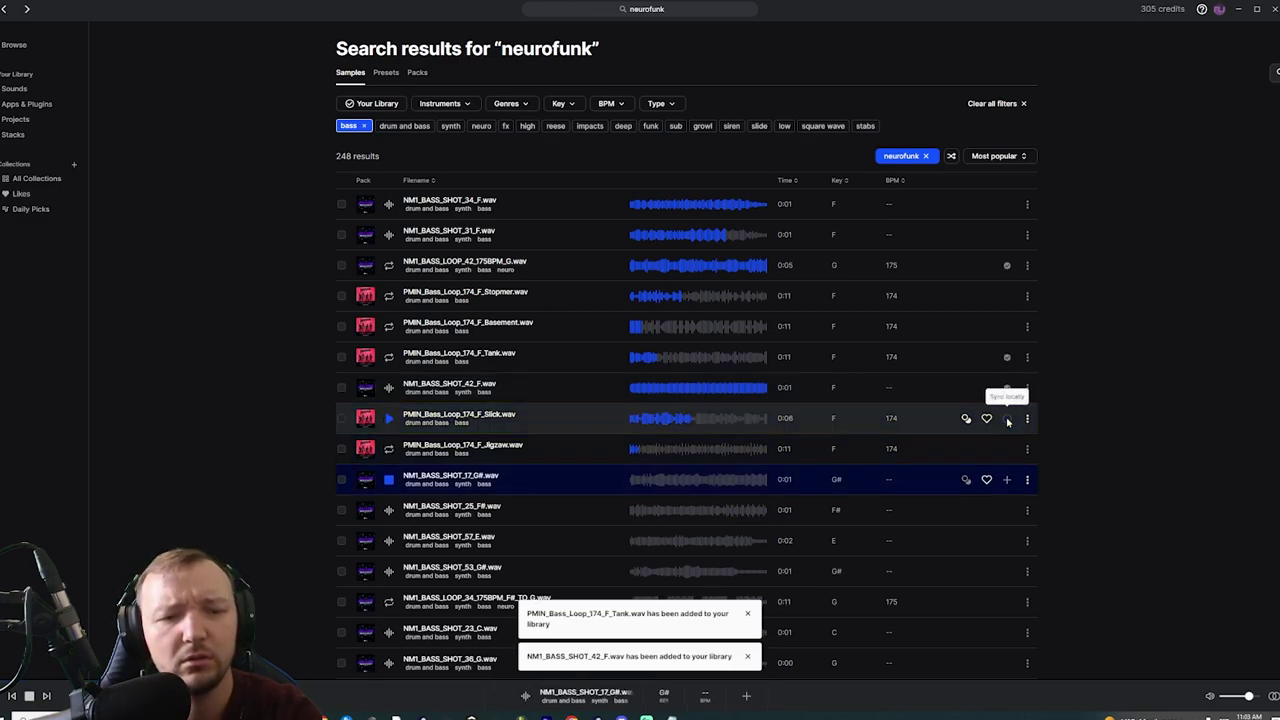
Audition NM1_BASS_SHOT_17_G#.wav, add it to the library, and open the library's collected sounds
{"action": "key", "text": "Down"}
{"action": "left_click", "coordinate": [1008, 480]}
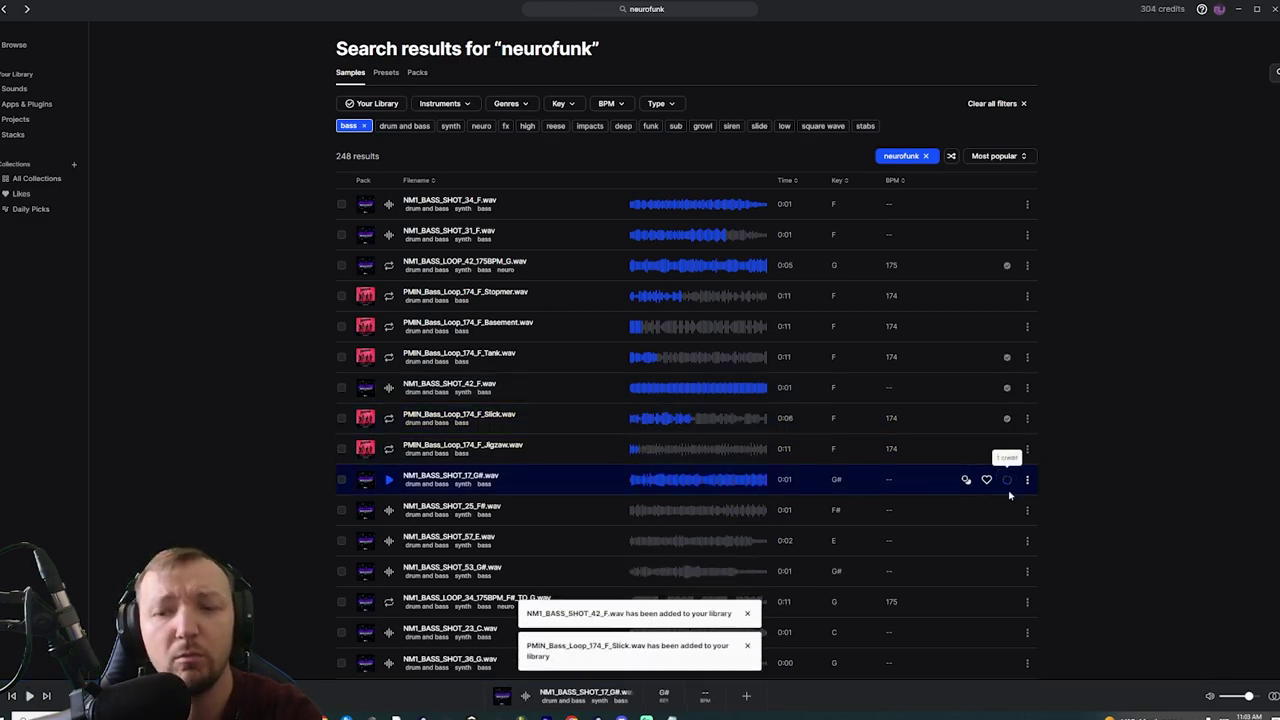
{"action": "left_click", "coordinate": [30, 90]}
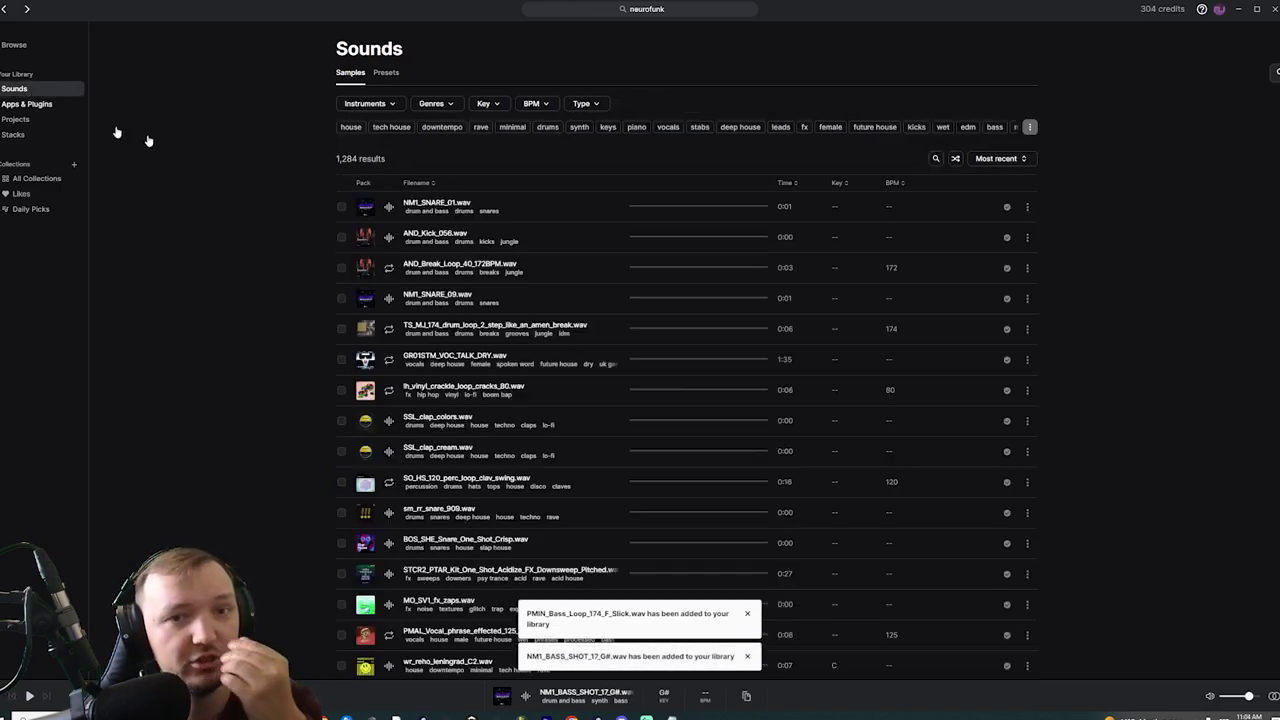
Place NM1_BASS_SHOT_17_G#, PMIN_Bass_Loop_174_F_Slick and NM1_BASS_SHOT_42_F from the Splice library onto Tracks 10, 11 and 12 of the FL Studio playlist
{"action": "key", "text": "alt+Tab"}
{"action": "left_click_drag", "start_coordinate": [673, 215], "coordinate": [183, 368]}
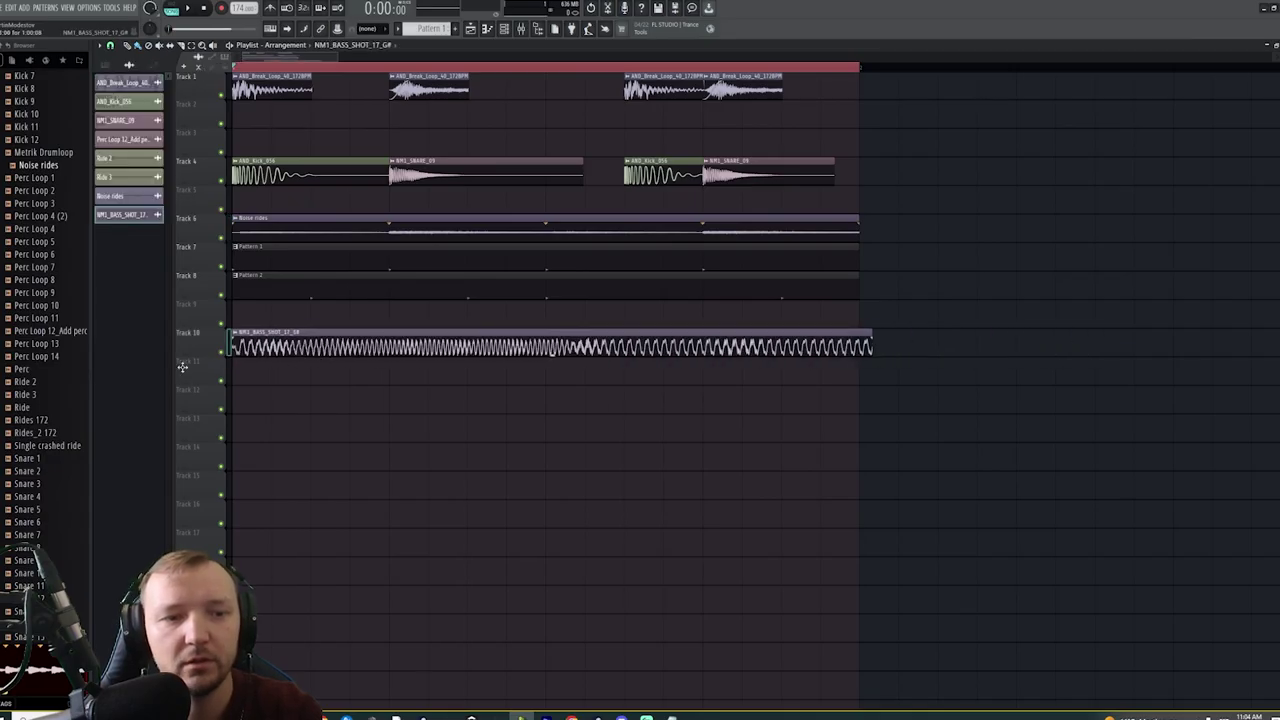
{"action": "key", "text": "alt+Tab"}
{"action": "left_click_drag", "start_coordinate": [654, 246], "coordinate": [282, 370]}
{"action": "key", "text": "alt+Tab"}
{"action": "key", "text": "alt+Tab"}
{"action": "left_click_drag", "start_coordinate": [660, 269], "coordinate": [232, 398]}
{"action": "key", "text": "alt+Tab"}
Place PMIN_Bass_Loop_174_F_Tank and NM1_BASS_LOOP_42_175BPM_G from the Splice library at the start of playlist Tracks 13 and 14
{"action": "key", "text": "alt+Tab"}
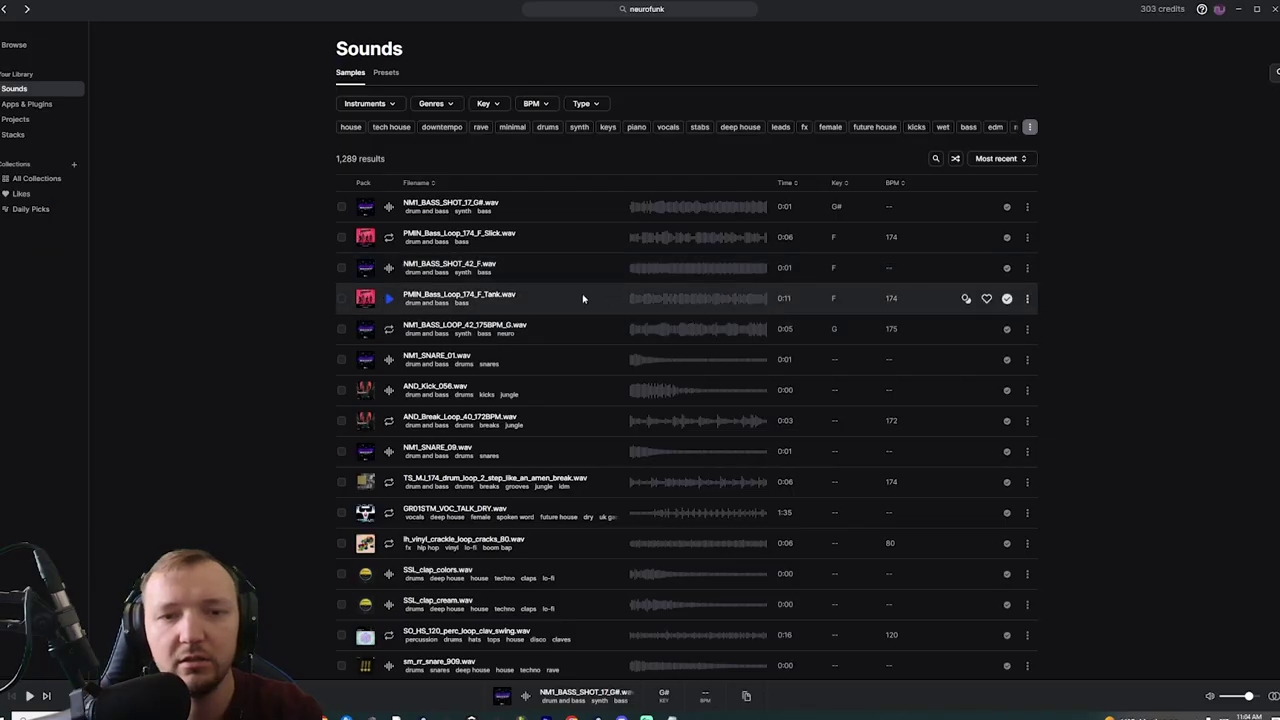
{"action": "key", "text": "alt+Tab"}
{"action": "left_click_drag", "start_coordinate": [552, 313], "coordinate": [394, 437]}
{"action": "key", "text": "alt+Tab"}
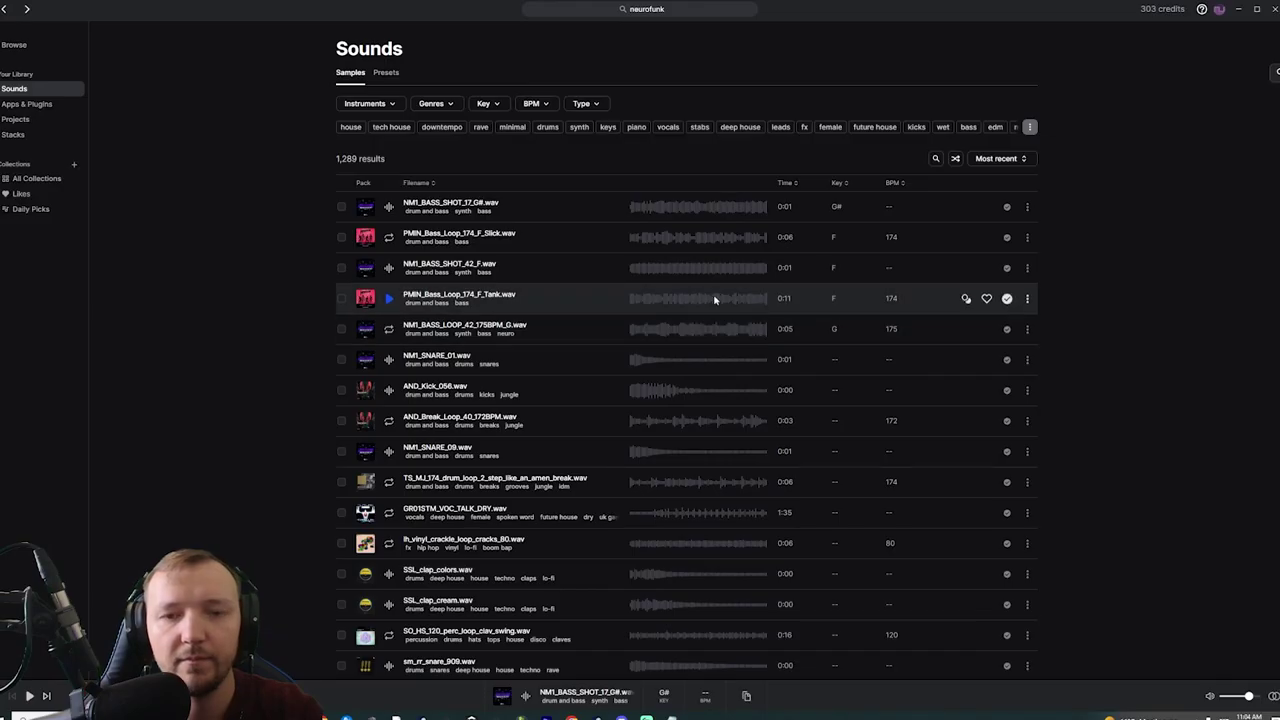
{"action": "key", "text": "alt+Tab"}
{"action": "key", "text": "alt+Tab"}
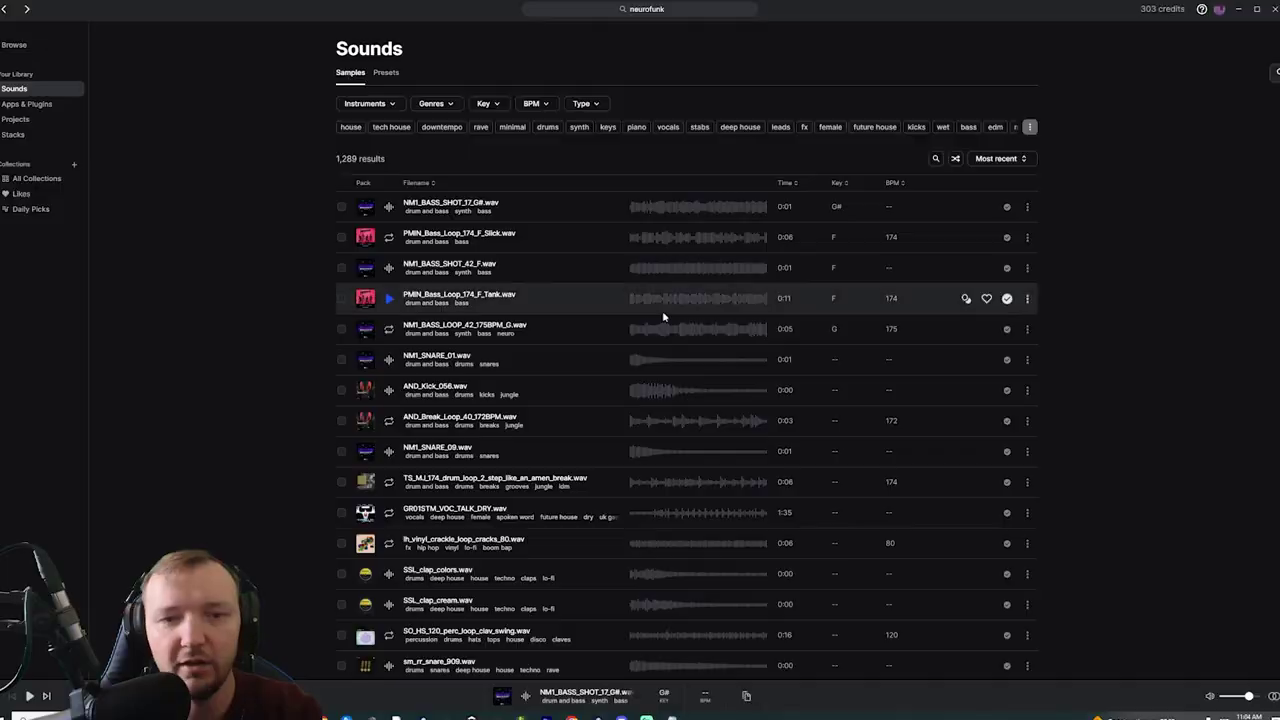
{"action": "left_click_drag", "start_coordinate": [666, 329], "coordinate": [386, 449]}
{"action": "key", "text": "alt+Tab"}
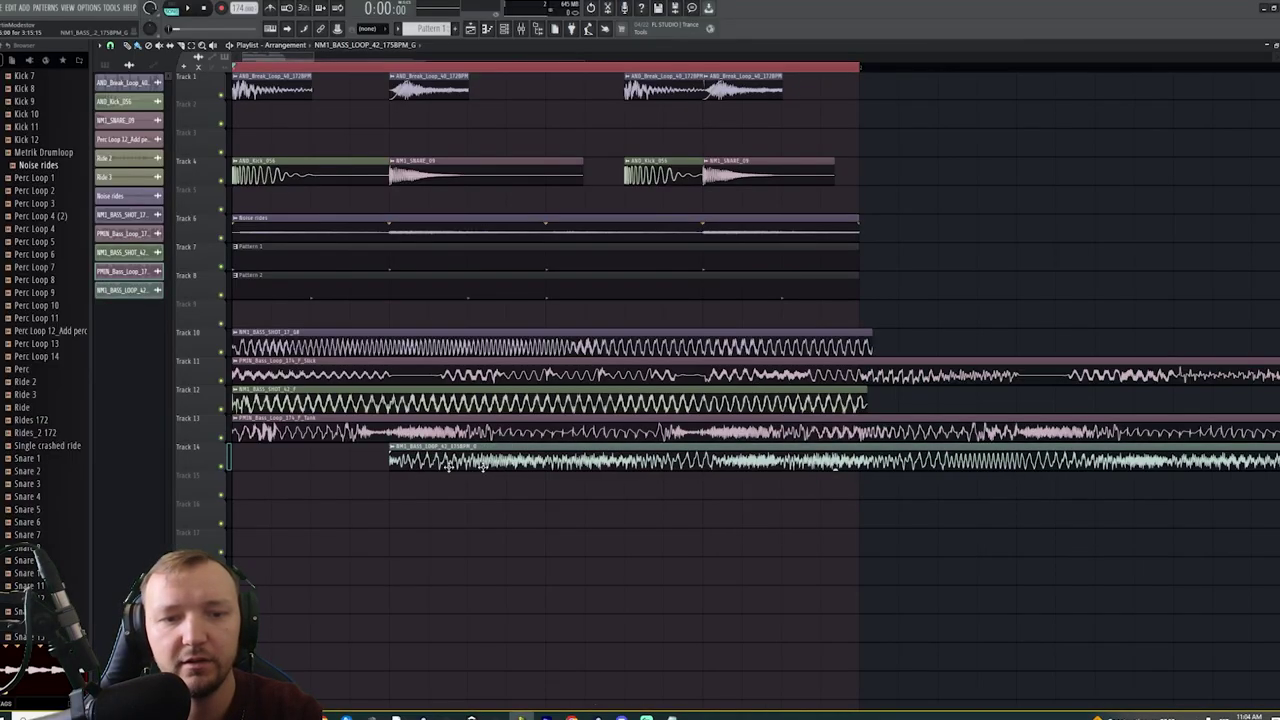
{"action": "key", "text": "alt+Tab"}
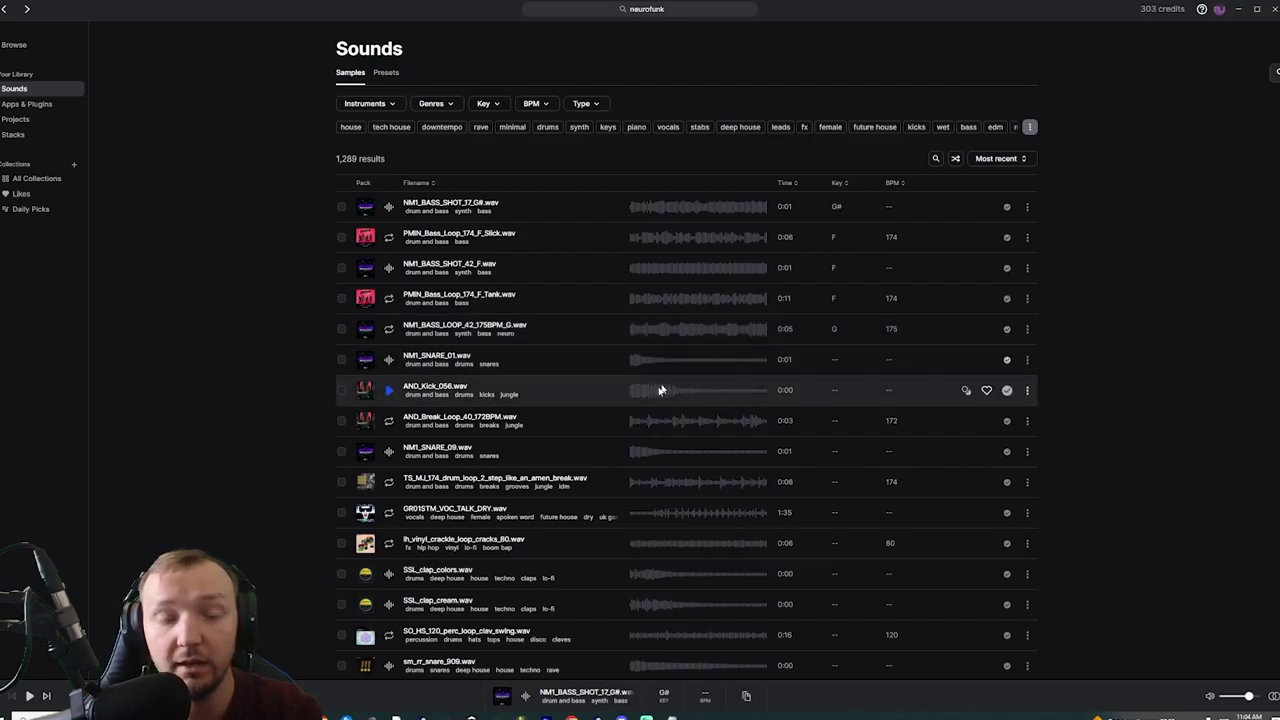
{"action": "key", "text": "alt+Tab"}
{"action": "scroll", "coordinate": [307, 343], "scroll_direction": "down", "scroll_amount": 4}
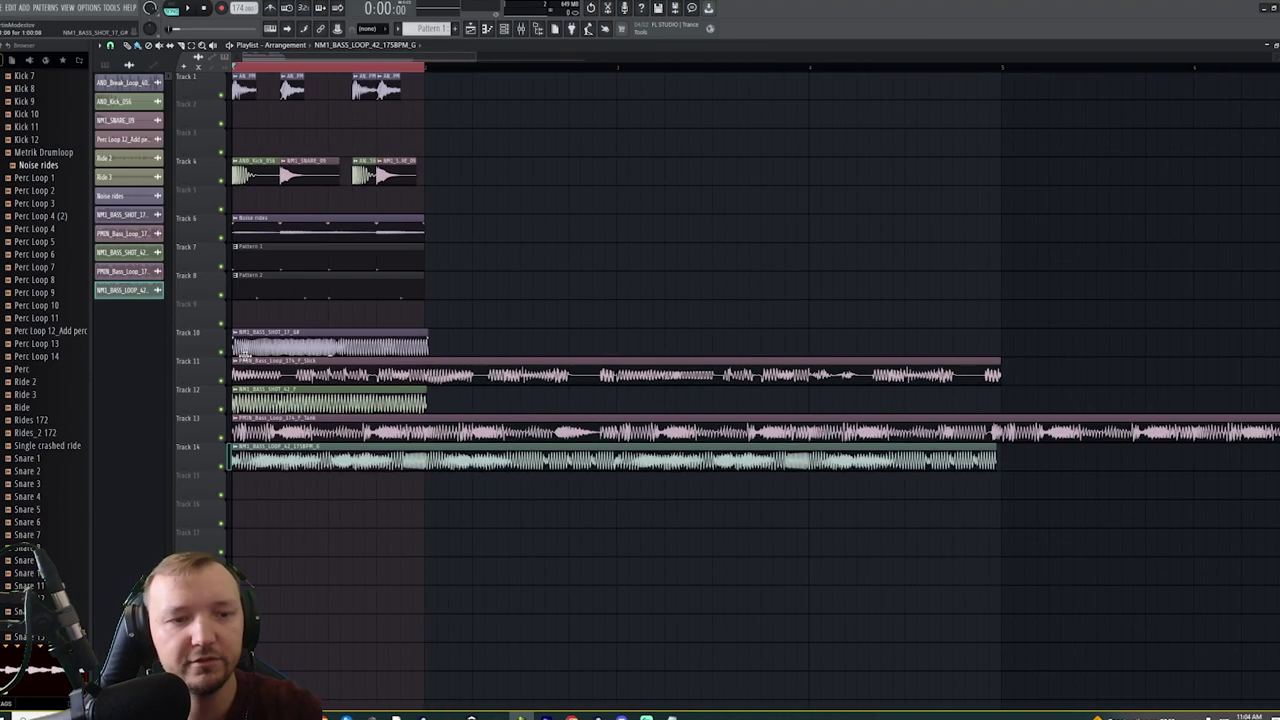
Solo Track 10 and examine the sampler settings of the NM1_BASS_SHOT_17_G# clip
{"action": "right_click", "coordinate": [221, 353]}
{"action": "double_click", "coordinate": [275, 333]}
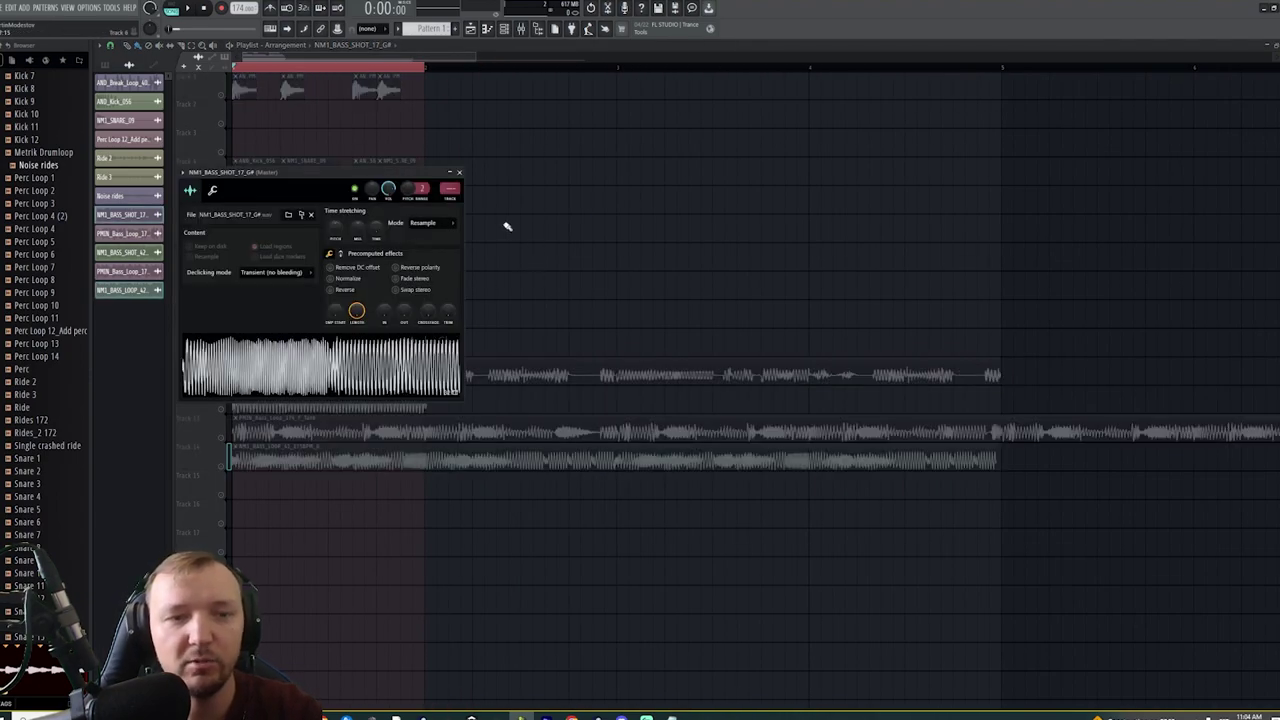
{"action": "left_click_drag", "start_coordinate": [356, 176], "coordinate": [643, 145]}
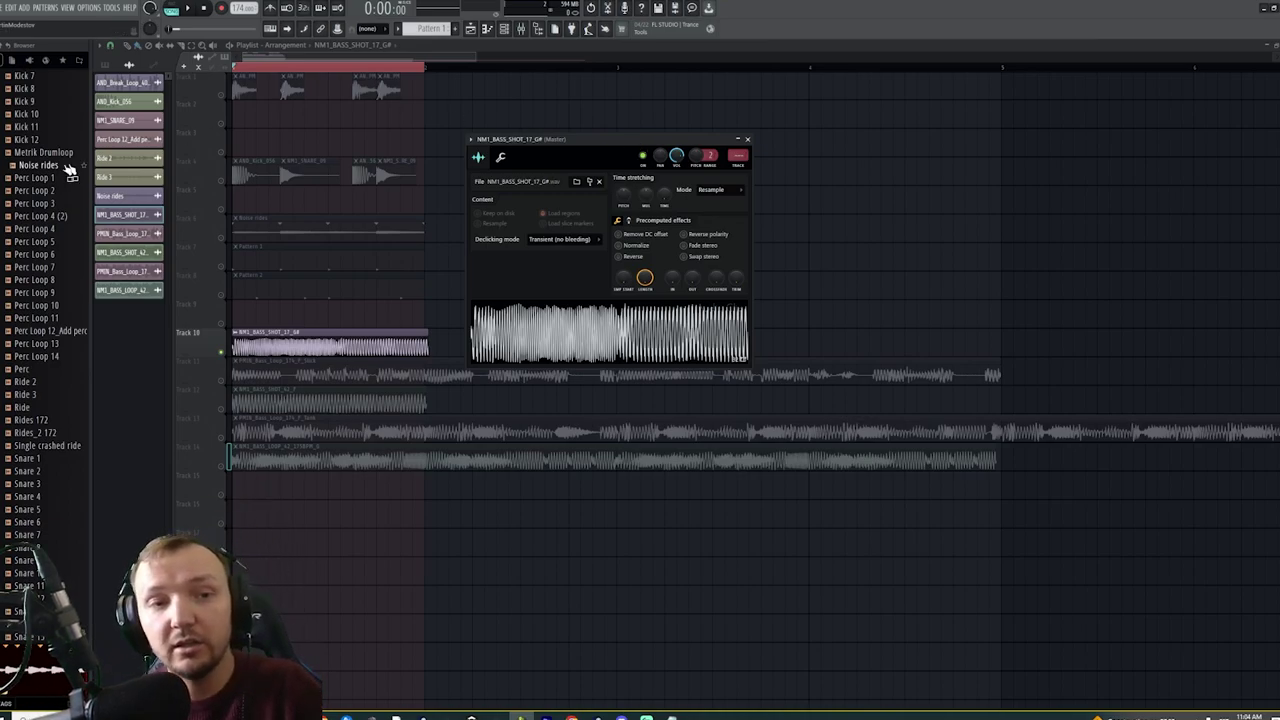
{"action": "scroll", "coordinate": [91, 368], "scroll_direction": "up", "scroll_amount": 10}
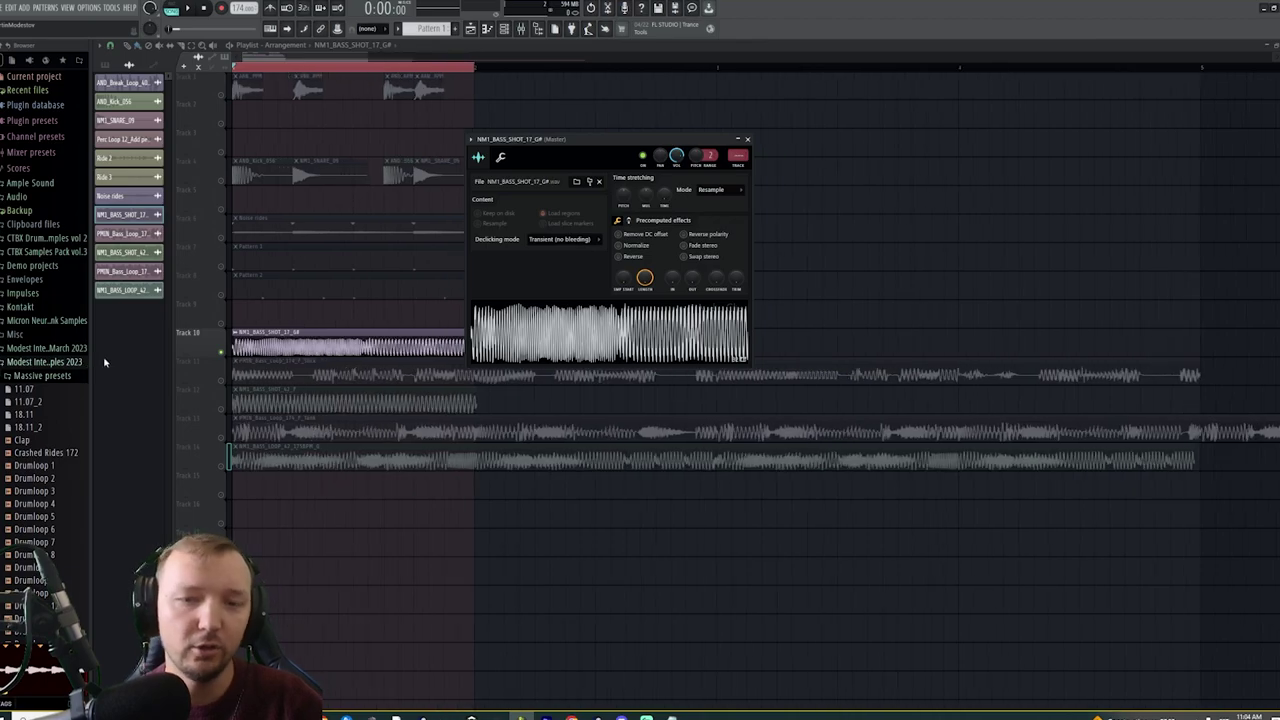
{"action": "left_click_drag", "start_coordinate": [505, 141], "coordinate": [899, 57]}
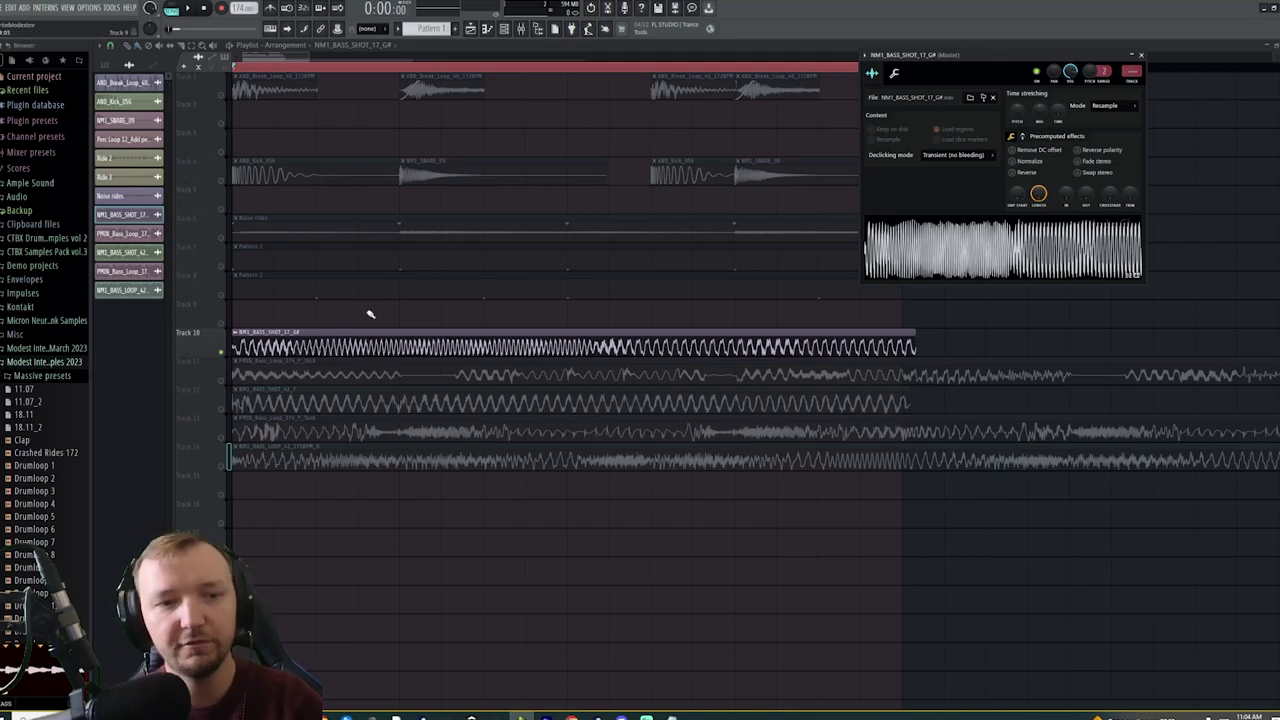
{"action": "key", "text": "Escape"}
{"action": "double_click", "coordinate": [300, 333]}
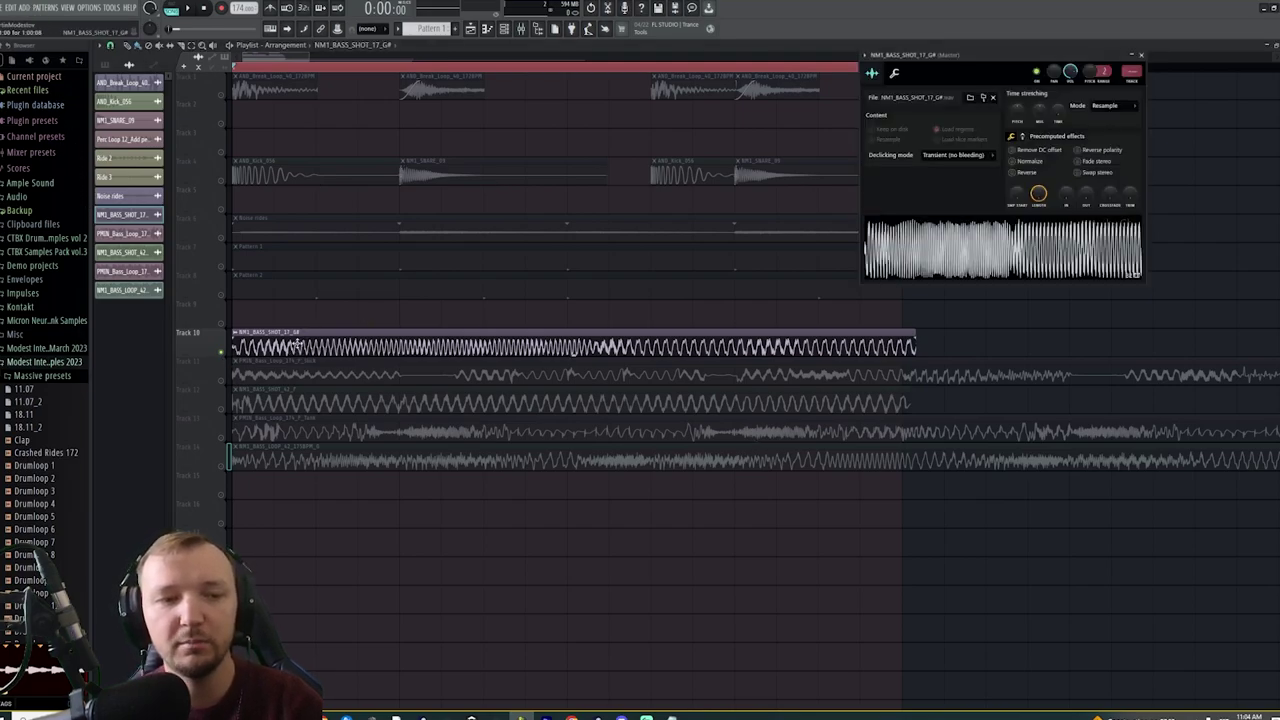
{"action": "key", "text": "Escape"}
Audition the bass shot on Track 10, and solo Track 11 to audition the Slick bass loop
{"action": "scroll", "coordinate": [300, 330], "scroll_direction": "down", "scroll_amount": 2}
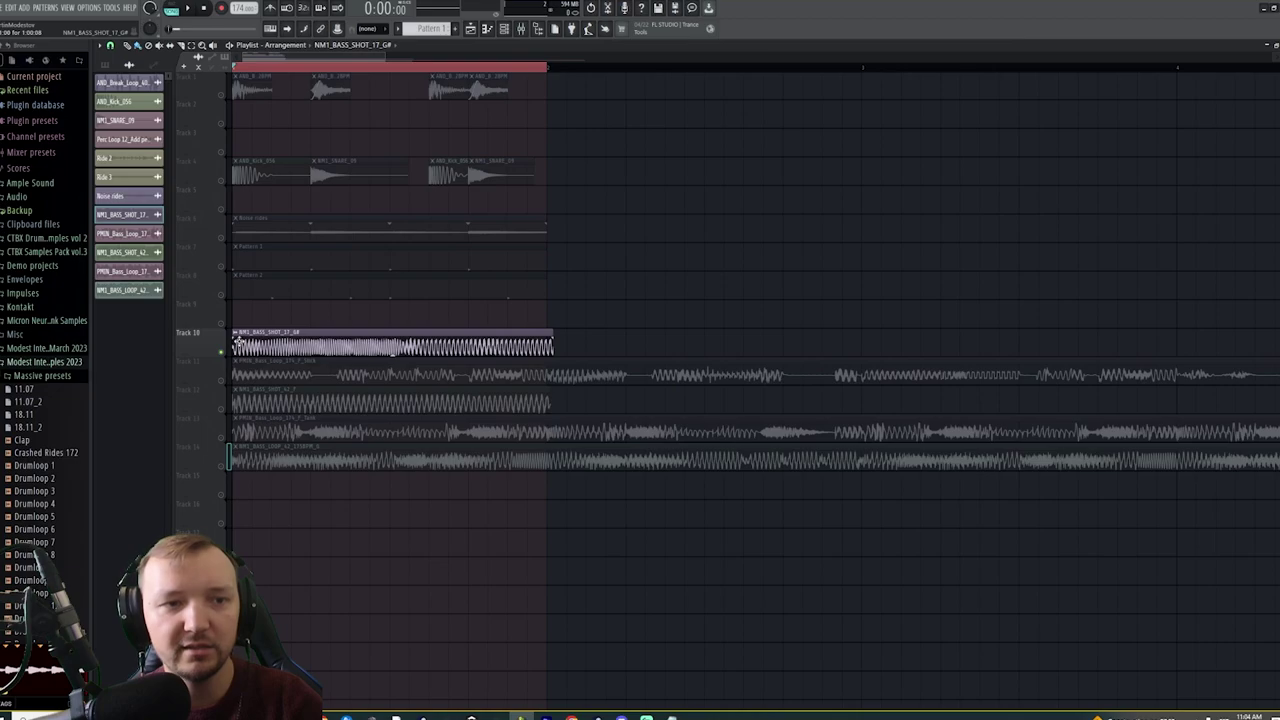
{"action": "key", "text": "space"}
{"action": "key", "text": "space"}
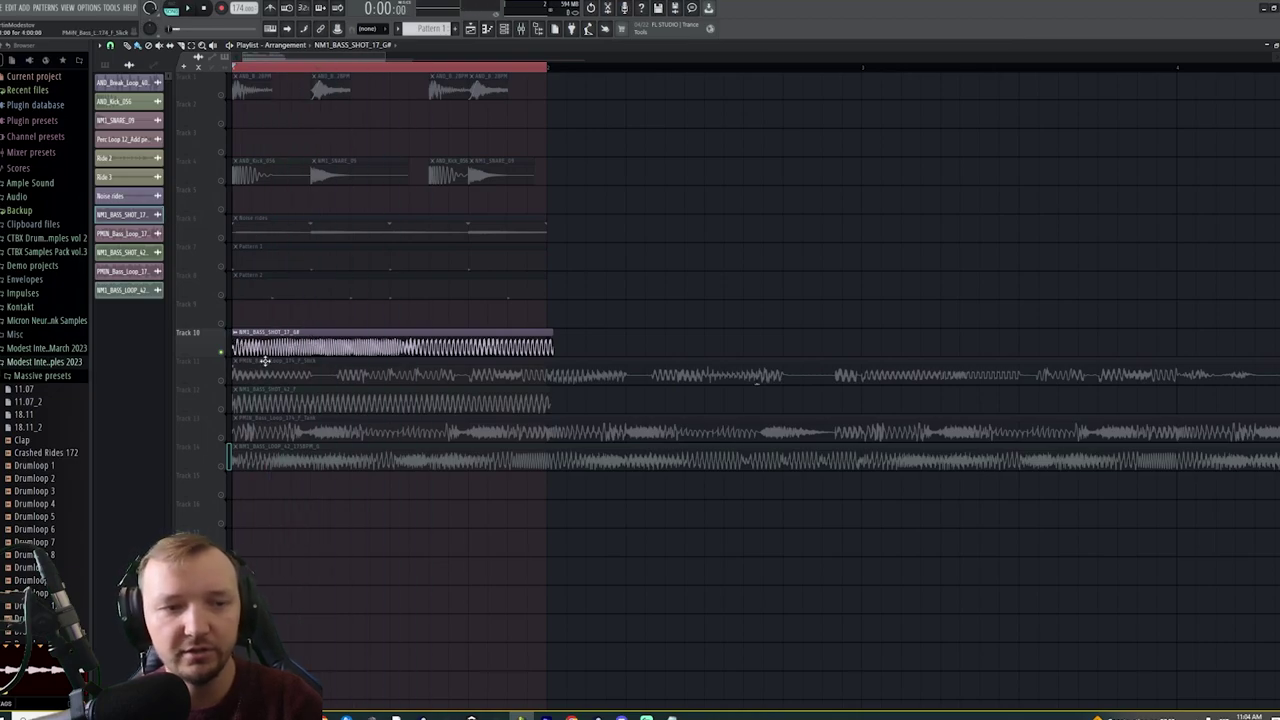
{"action": "left_click", "coordinate": [229, 380]}
{"action": "key", "text": "space"}
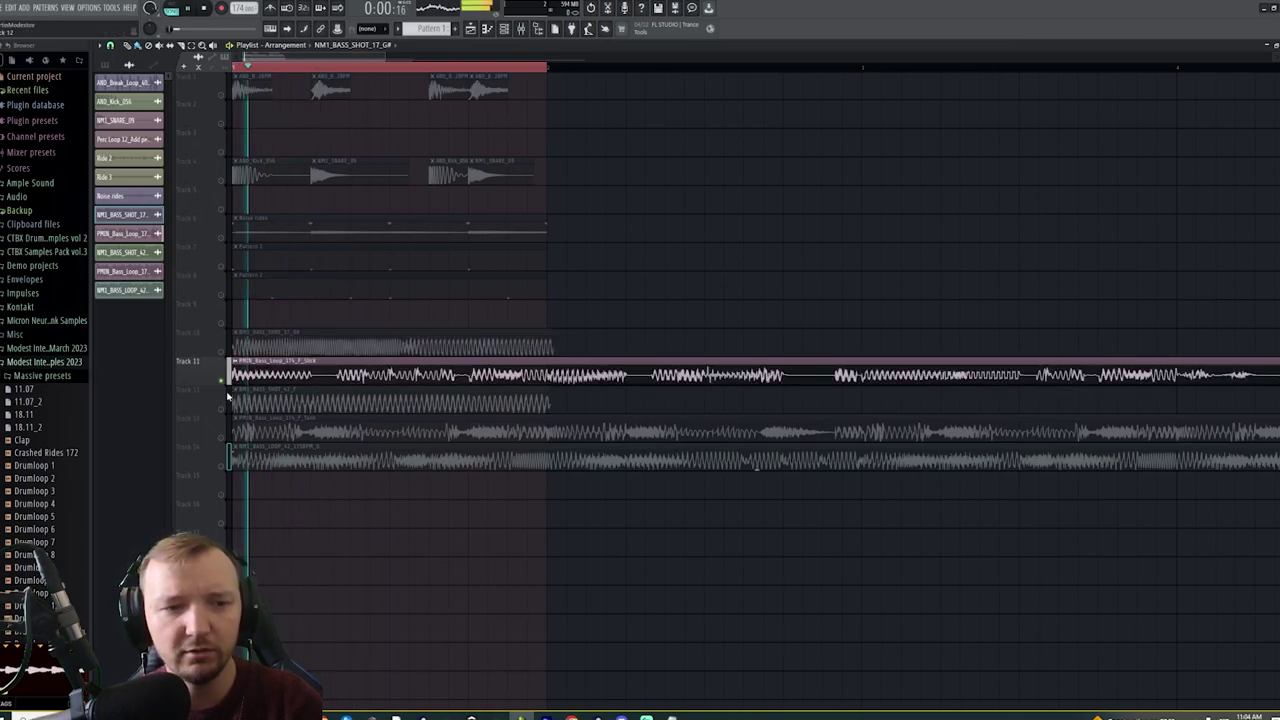
{"action": "key", "text": "space"}
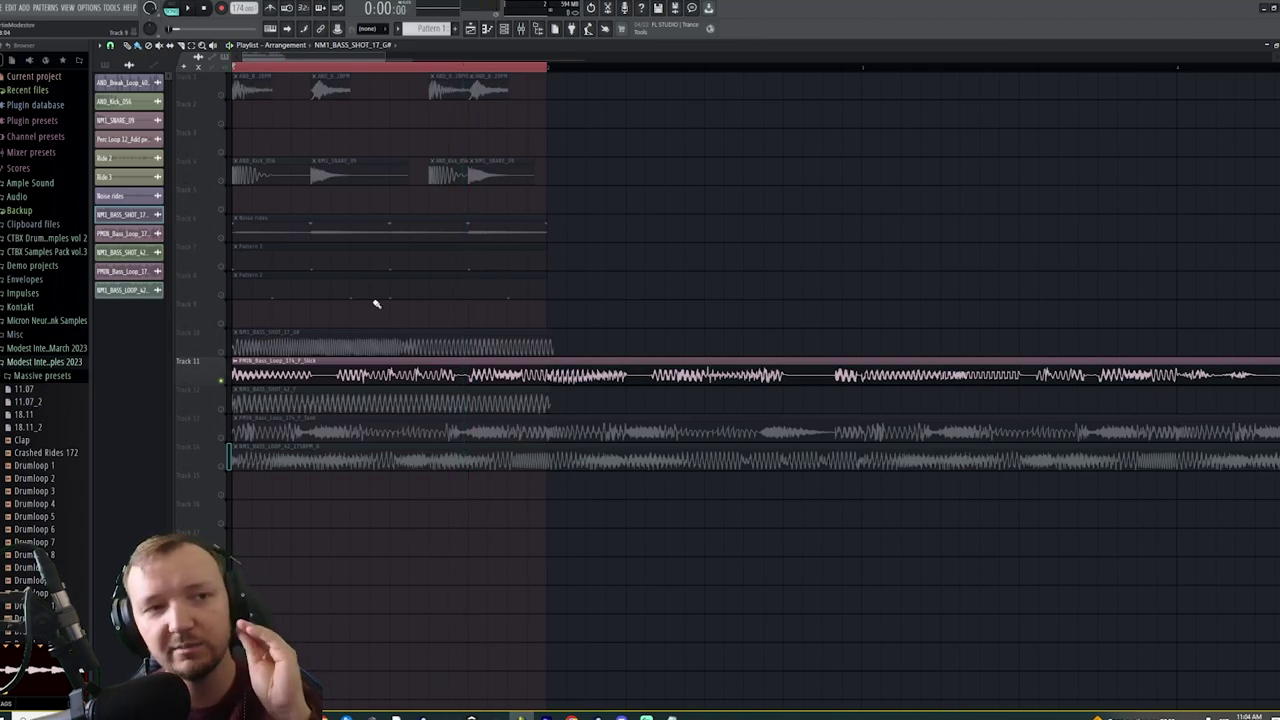
Slice the Slick bass loop on Track 11 at the middle of the first bar and delete the remainder
{"action": "scroll", "coordinate": [375, 180], "scroll_direction": "down", "scroll_amount": 3}
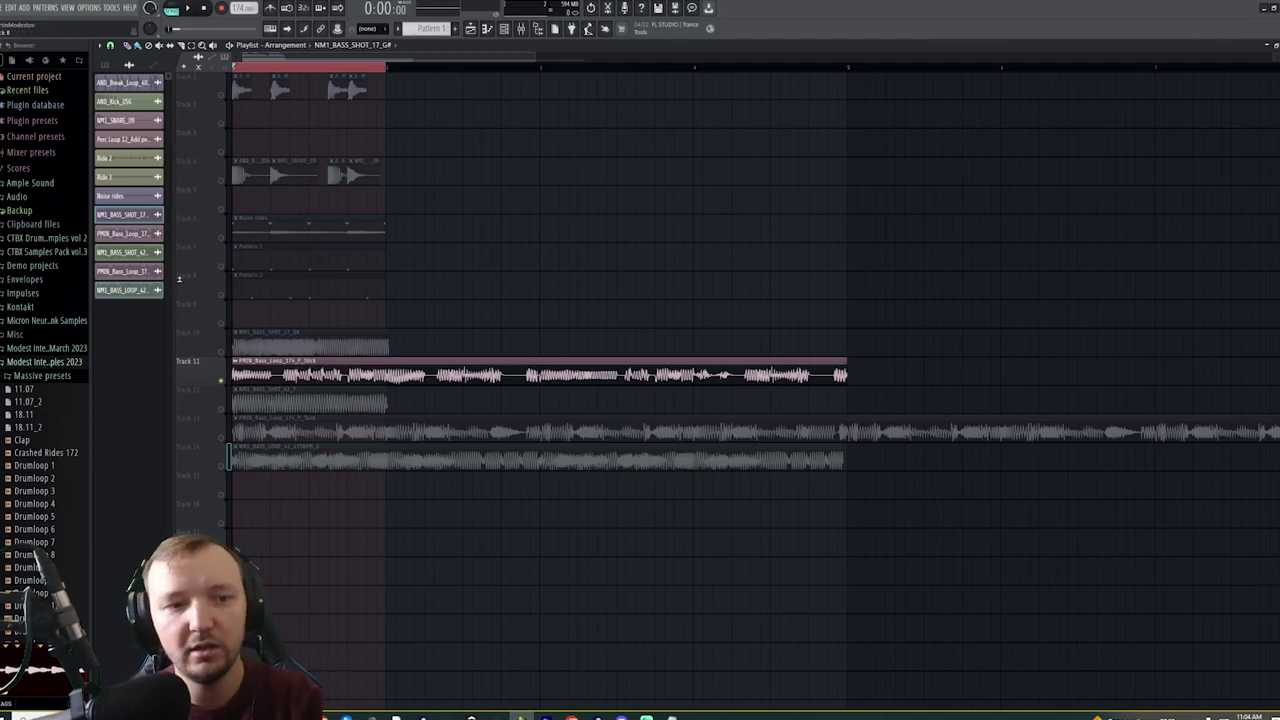
{"action": "scroll", "coordinate": [186, 279], "scroll_direction": "up", "scroll_amount": 2}
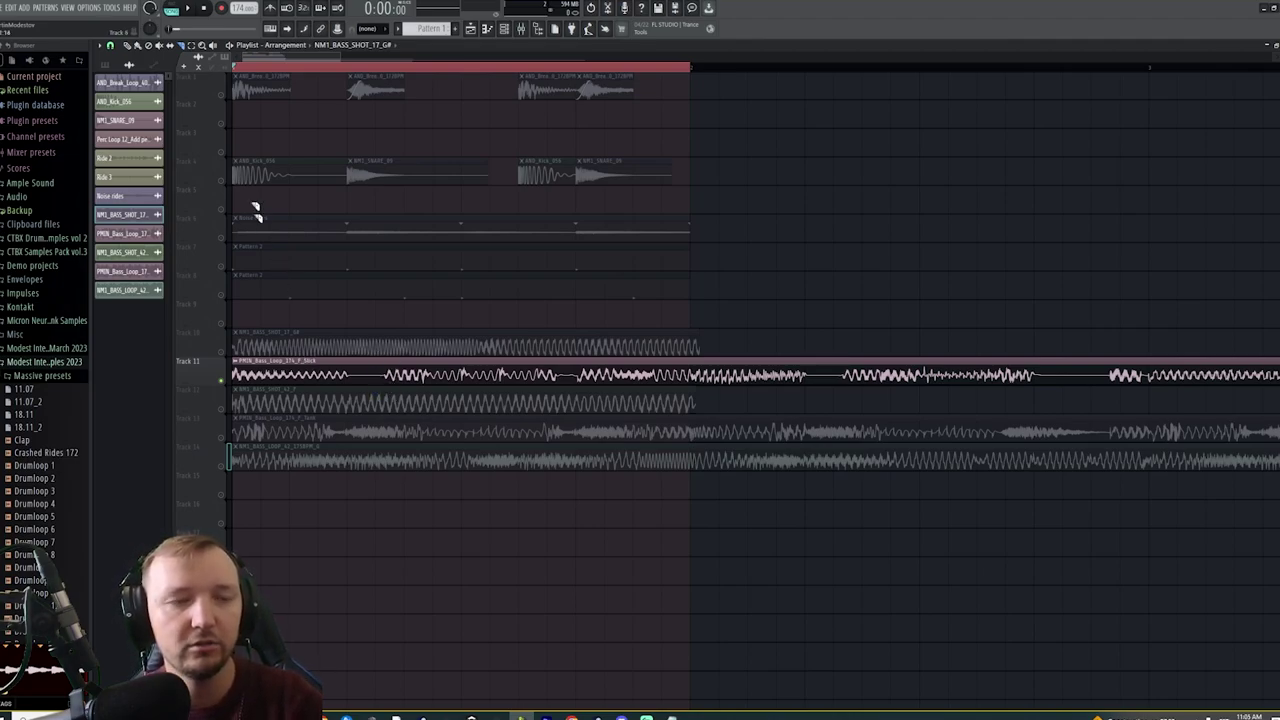
{"action": "scroll", "coordinate": [344, 207], "scroll_direction": "up", "scroll_amount": 2}
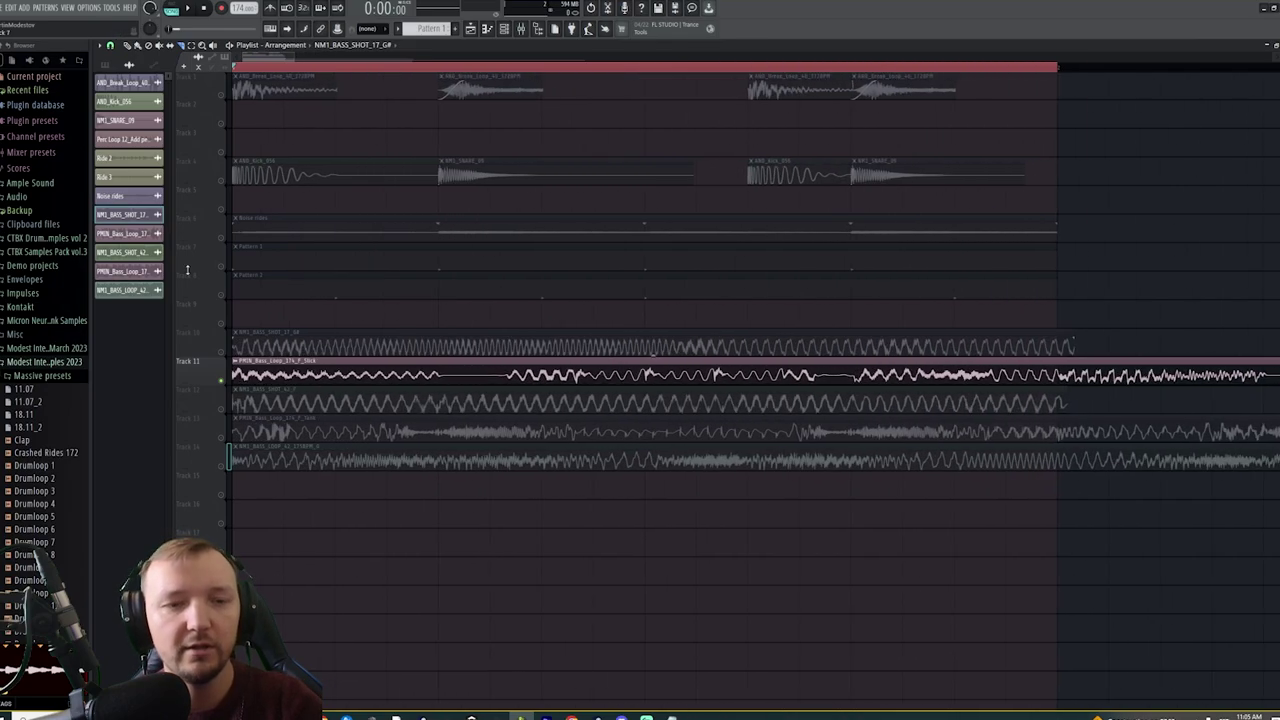
{"action": "left_click", "coordinate": [662, 372]}
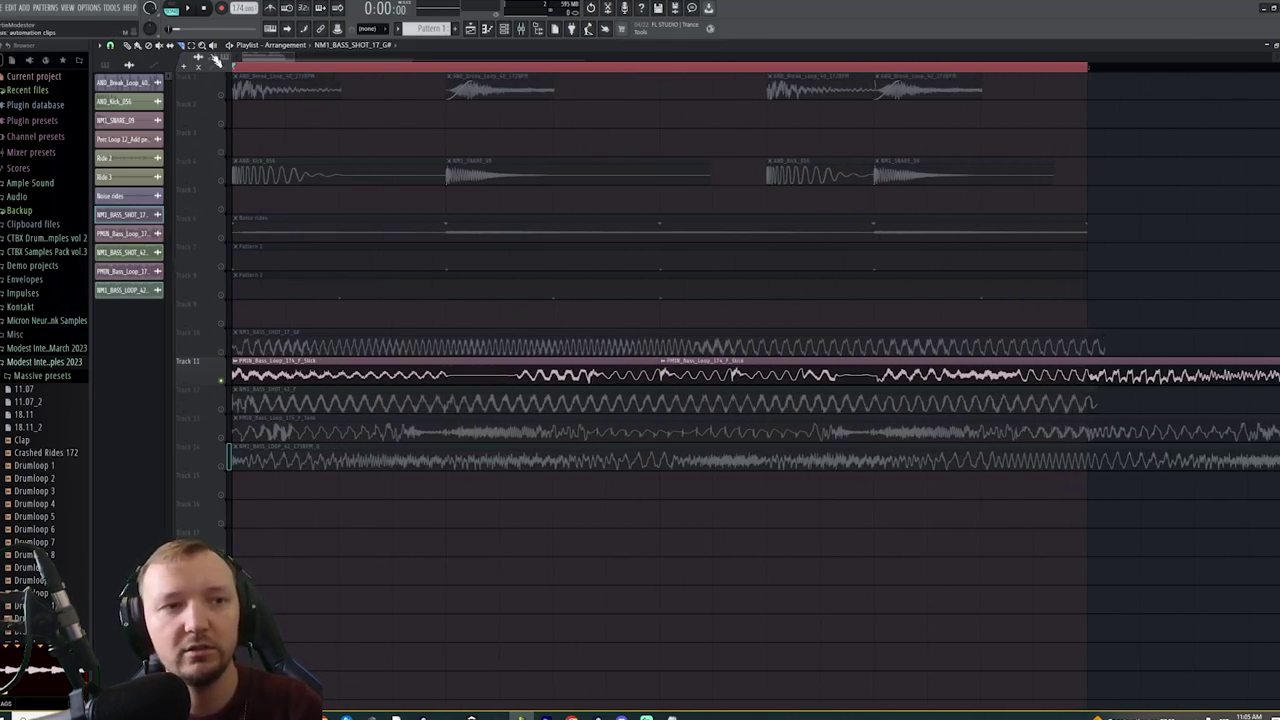
{"action": "right_click", "coordinate": [818, 375]}
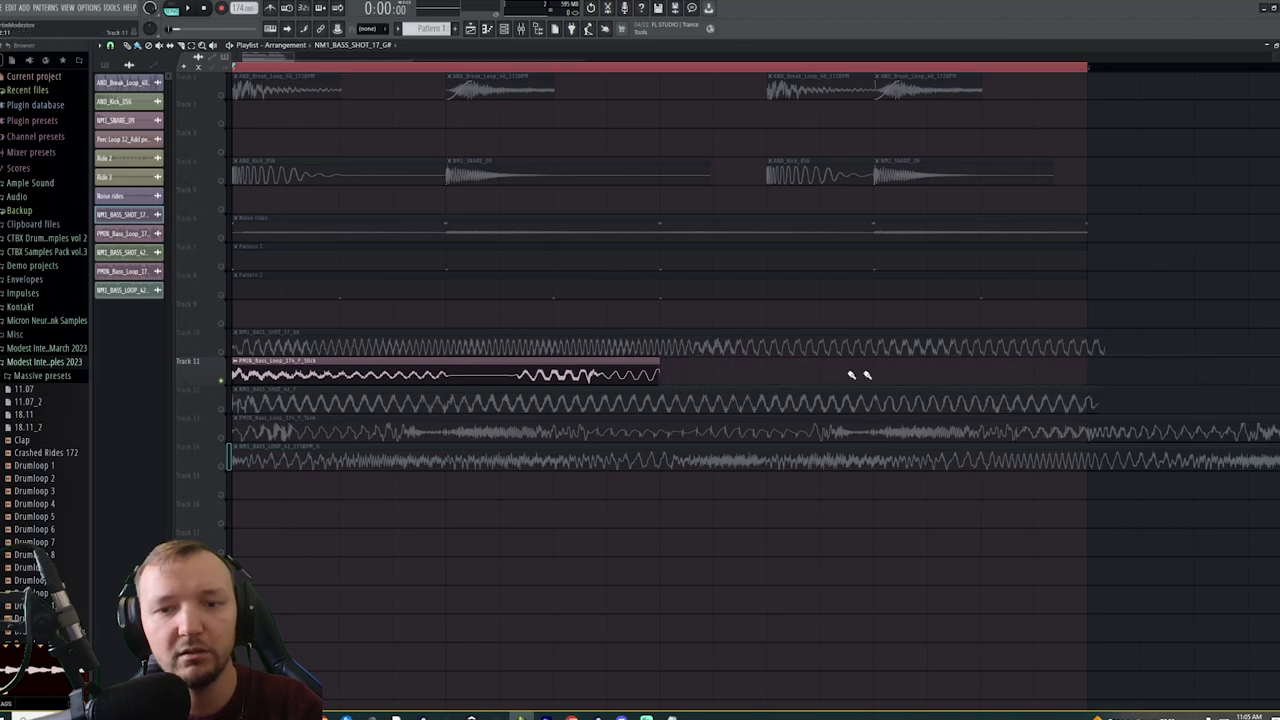
Set the playback loop to the first half bar and unmute the drum tracks to hear them with the Slick bass clip
{"action": "left_click_drag", "start_coordinate": [666, 70], "coordinate": [234, 70]}
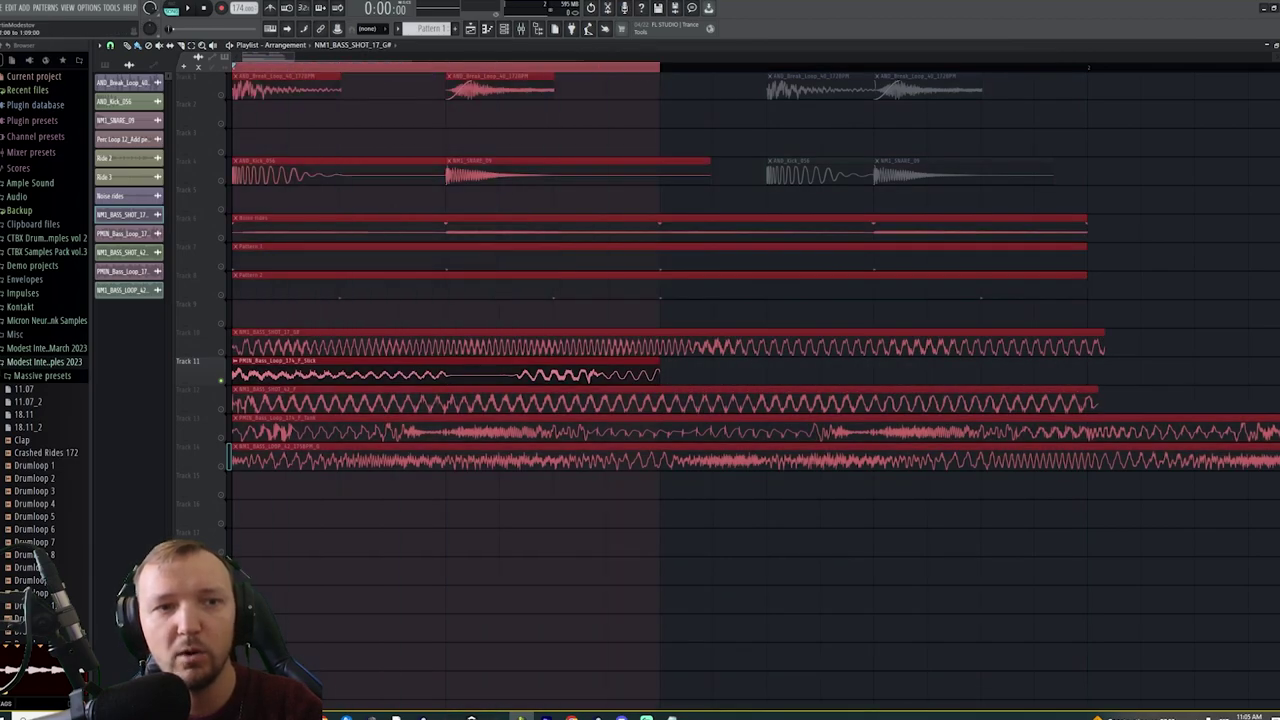
{"action": "left_click", "coordinate": [511, 570]}
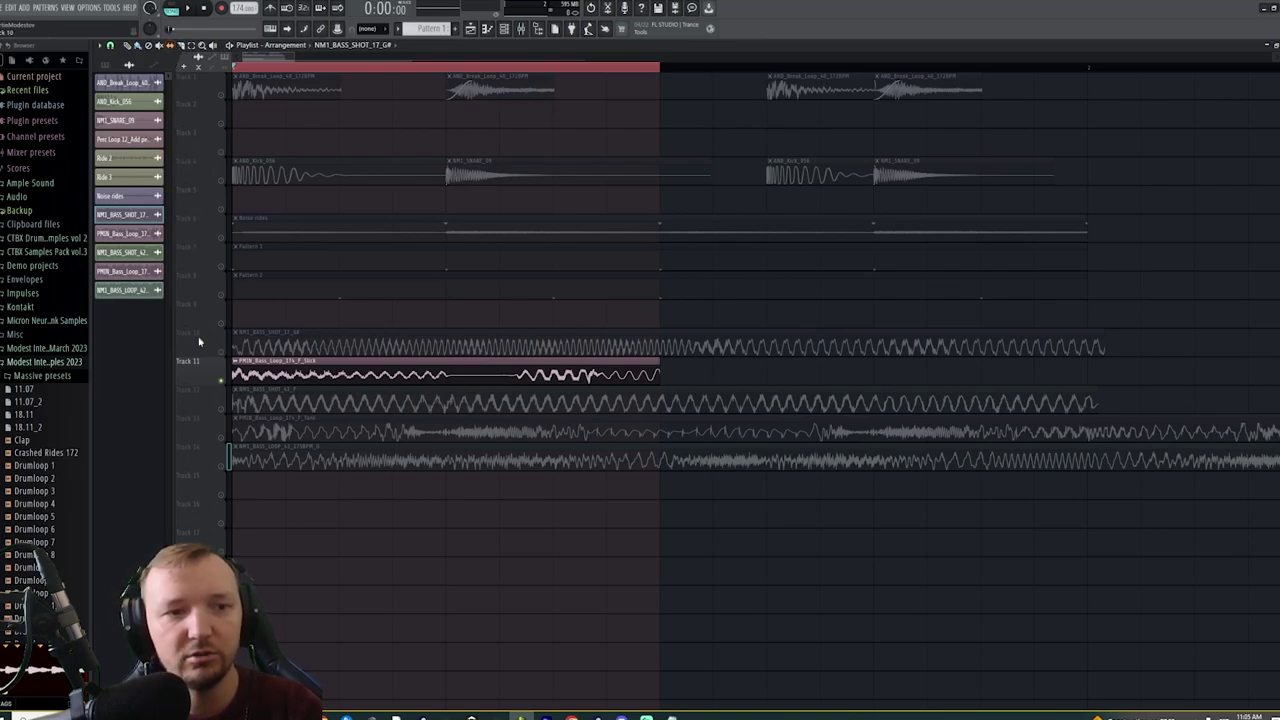
{"action": "left_click_drag", "start_coordinate": [215, 319], "coordinate": [226, 243]}
{"action": "left_click_drag", "start_coordinate": [226, 183], "coordinate": [226, 96]}
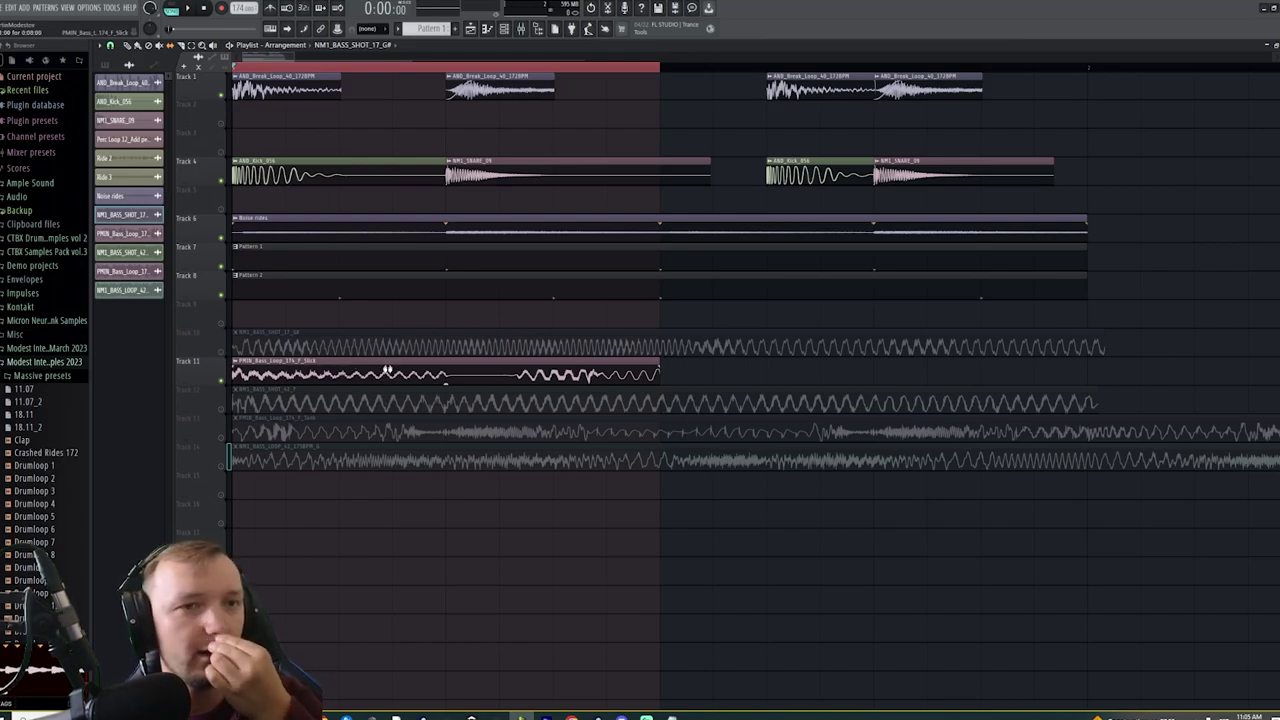
Slip the audio inside the half-bar Slick clip to a different section of the loop while auditioning it with the drums
{"action": "left_click", "coordinate": [459, 374]}
{"action": "key", "text": "space"}
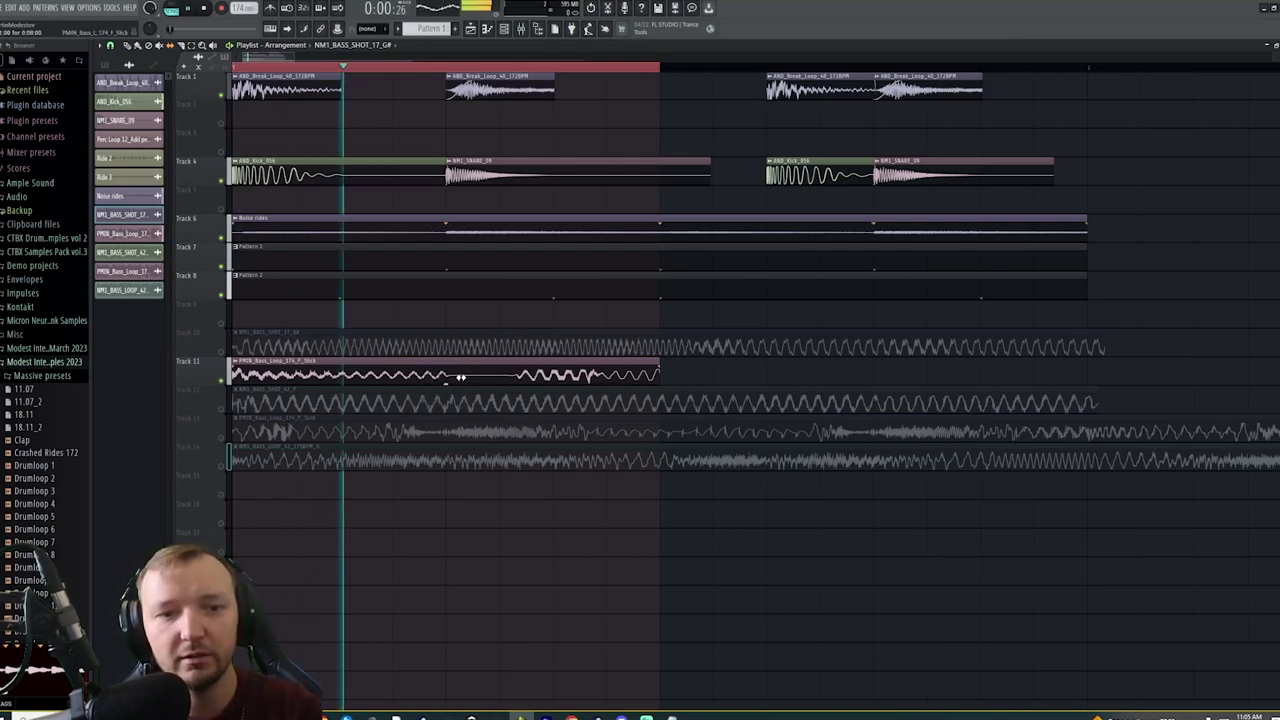
{"action": "left_click_drag", "start_coordinate": [476, 375], "coordinate": [130, 383]}
{"action": "left_click_drag", "start_coordinate": [435, 379], "coordinate": [20, 383]}
{"action": "left_click_drag", "start_coordinate": [497, 384], "coordinate": [68, 373]}
{"action": "left_click_drag", "start_coordinate": [476, 378], "coordinate": [163, 380]}
{"action": "left_click_drag", "start_coordinate": [322, 375], "coordinate": [481, 377]}
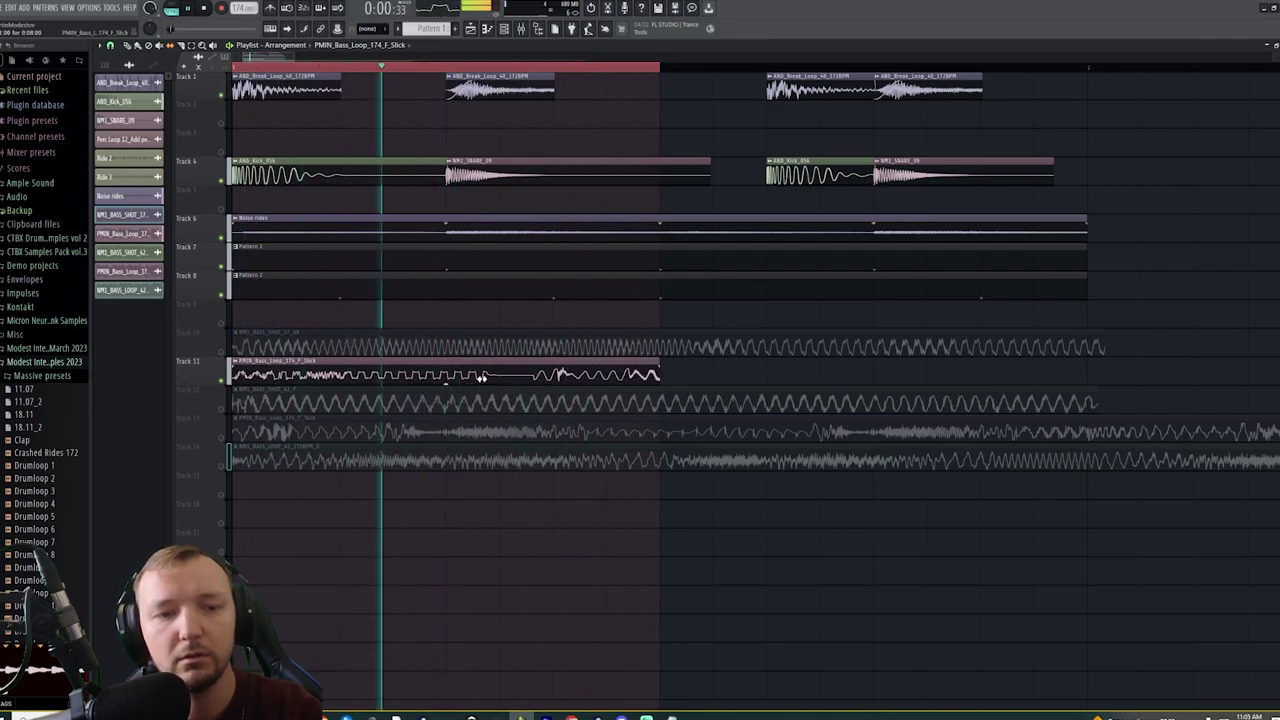
{"action": "left_click", "coordinate": [182, 46]}
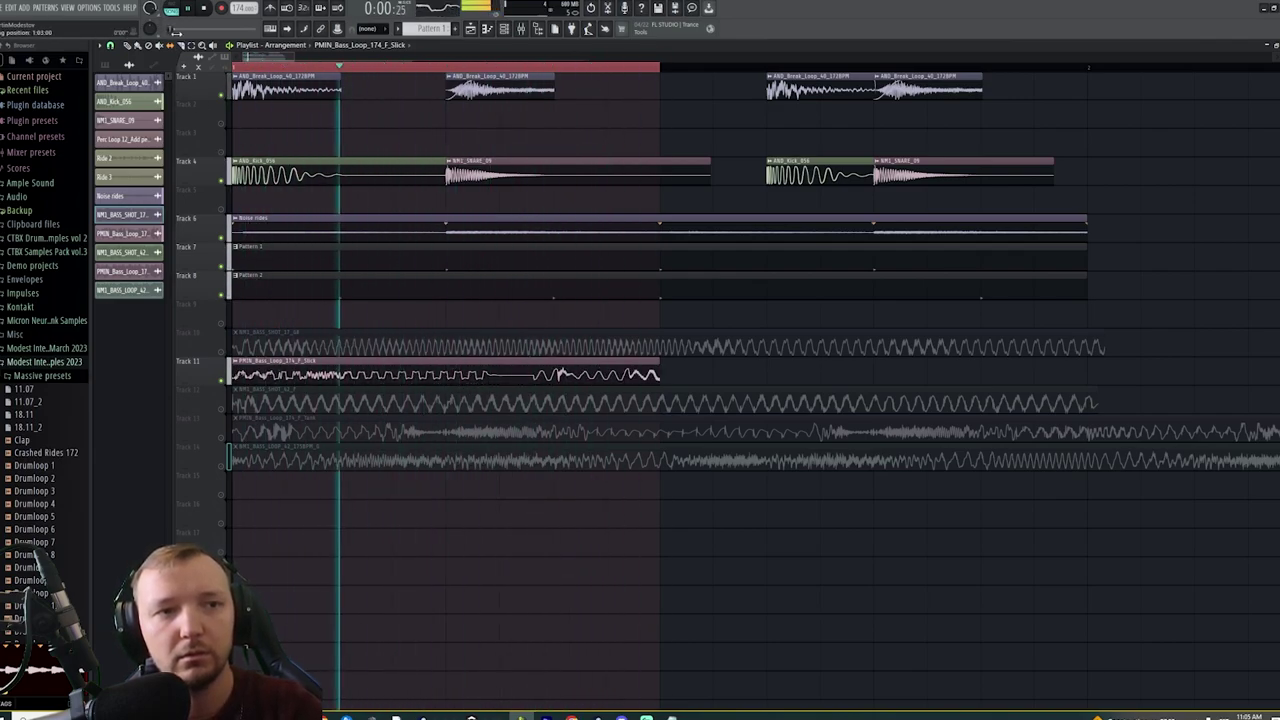
{"action": "key", "text": "space"}
{"action": "key", "text": "space"}
{"action": "key", "text": "space"}
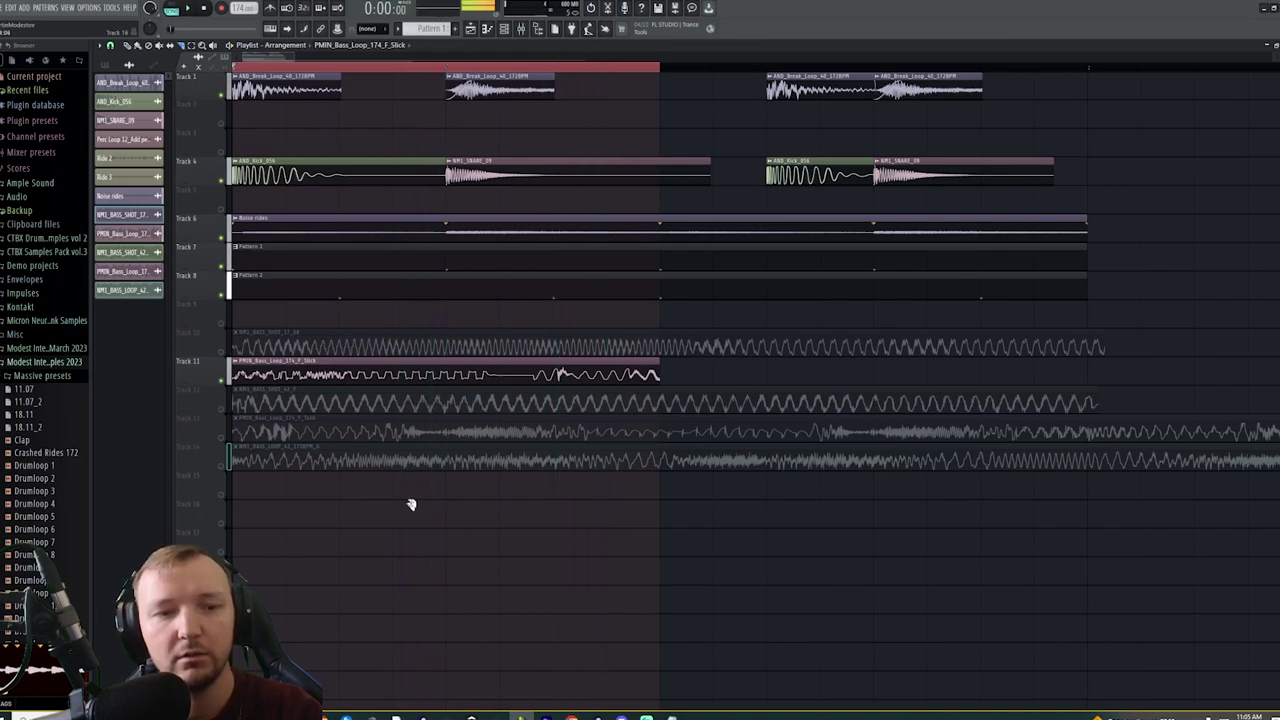
Route the PMIN_Bass_Loop_174_F_Slick channel to mixer Insert 5
{"action": "double_click", "coordinate": [350, 365]}
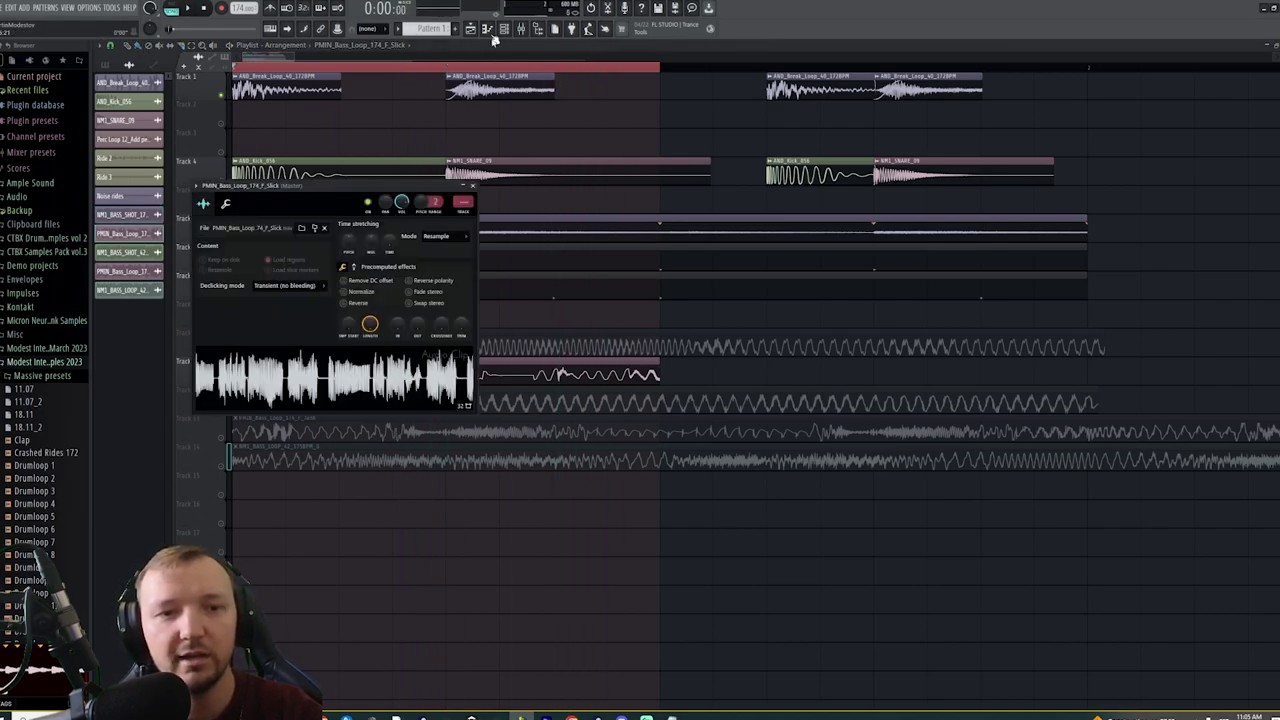
{"action": "left_click", "coordinate": [501, 29]}
{"action": "left_click", "coordinate": [437, 408]}
{"action": "left_click", "coordinate": [463, 408]}
{"action": "right_click", "coordinate": [466, 330]}
{"action": "mouse_move", "coordinate": [520, 438]}
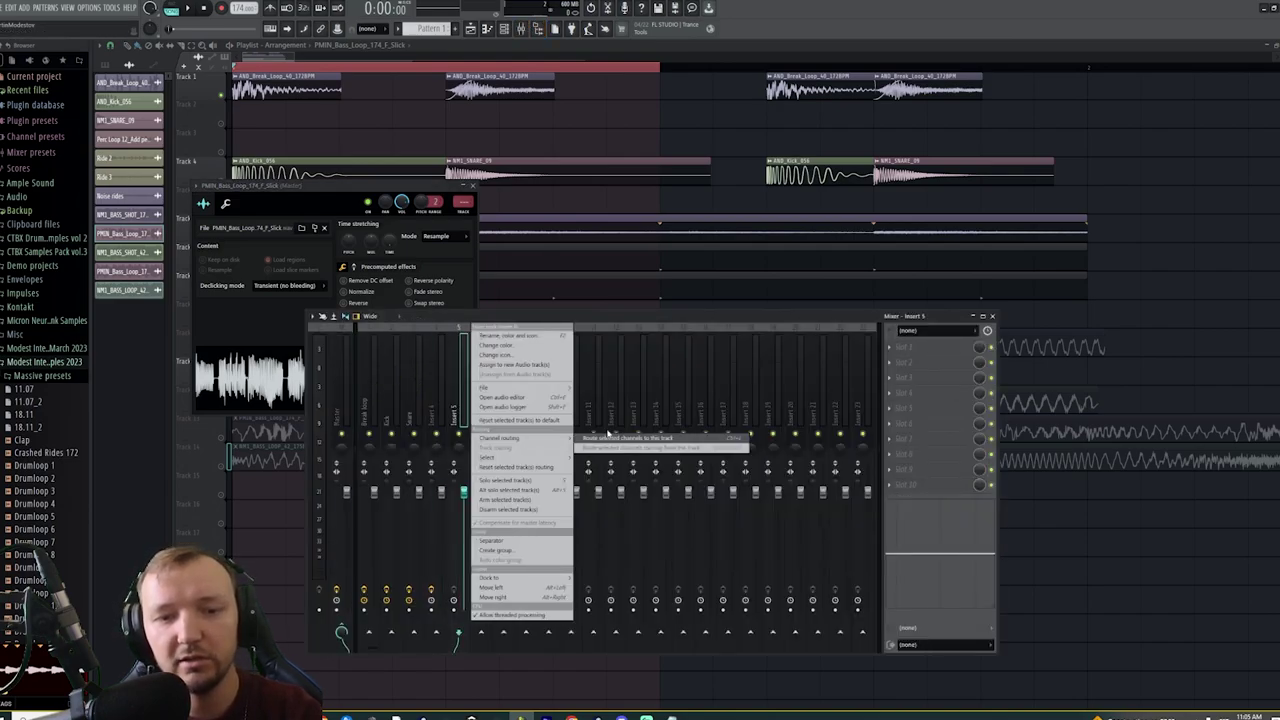
{"action": "left_click", "coordinate": [603, 444]}
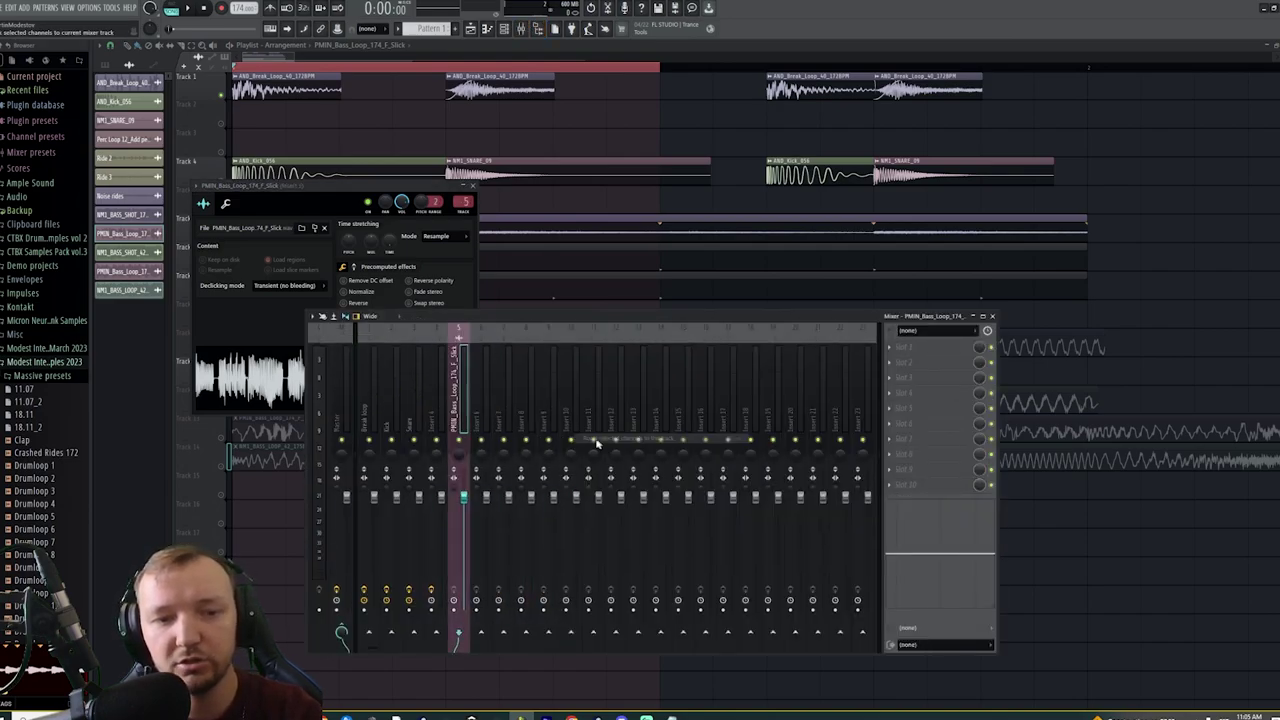
Solo Track 11 and play the Slick bass clip with the mixer open
{"action": "right_click", "coordinate": [272, 497]}
{"action": "right_click", "coordinate": [222, 381]}
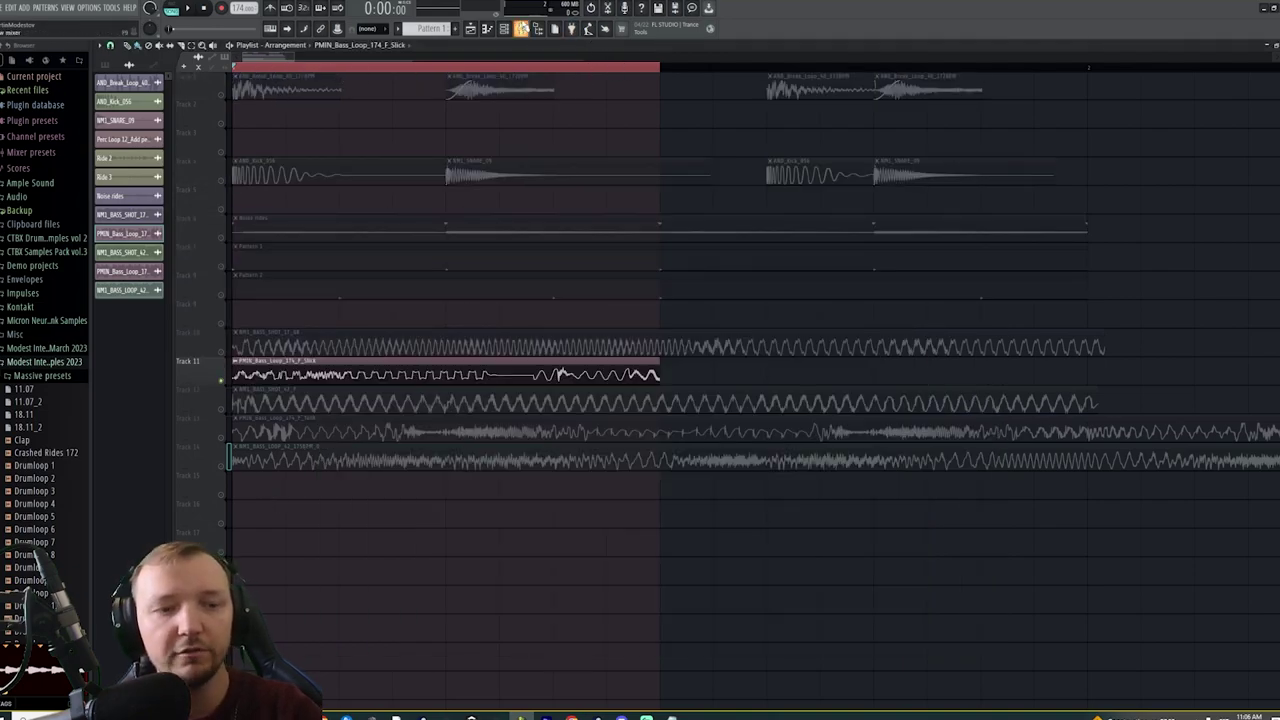
{"action": "left_click", "coordinate": [521, 29]}
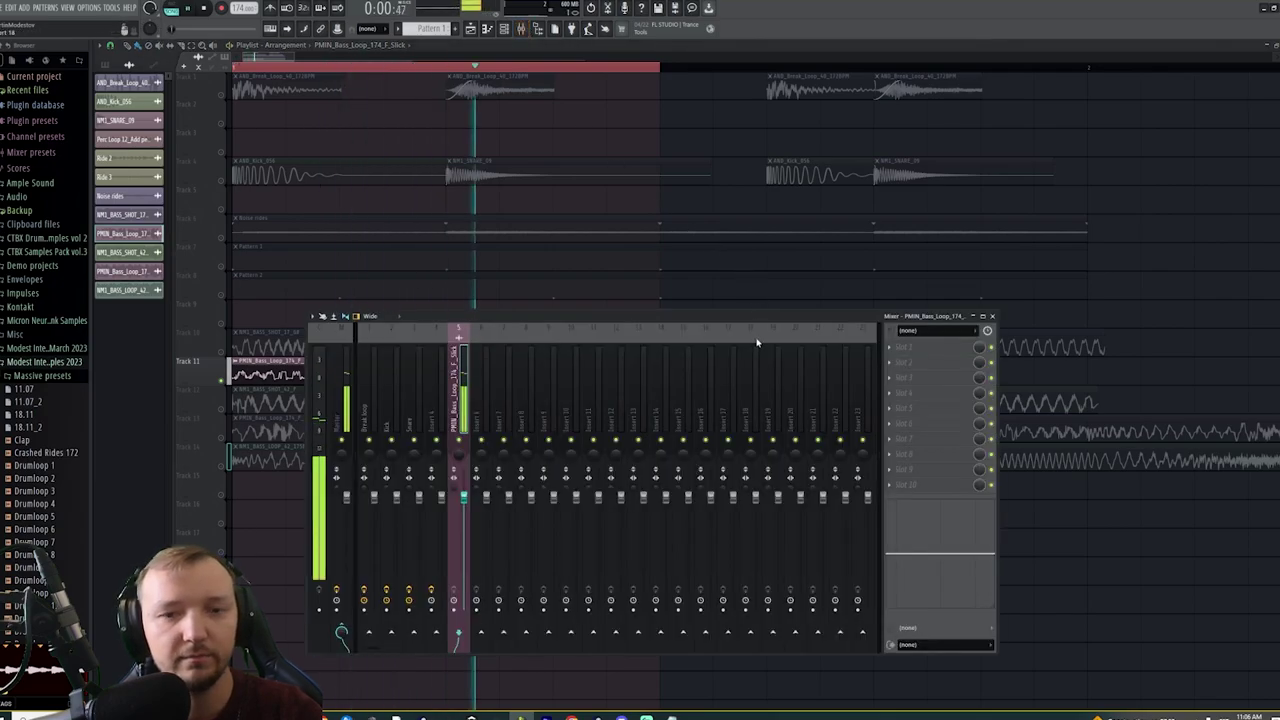
Add Fruity parametric EQ 2 to the Slick bass insert and cut its low mids with band 3
{"action": "left_click", "coordinate": [910, 381]}
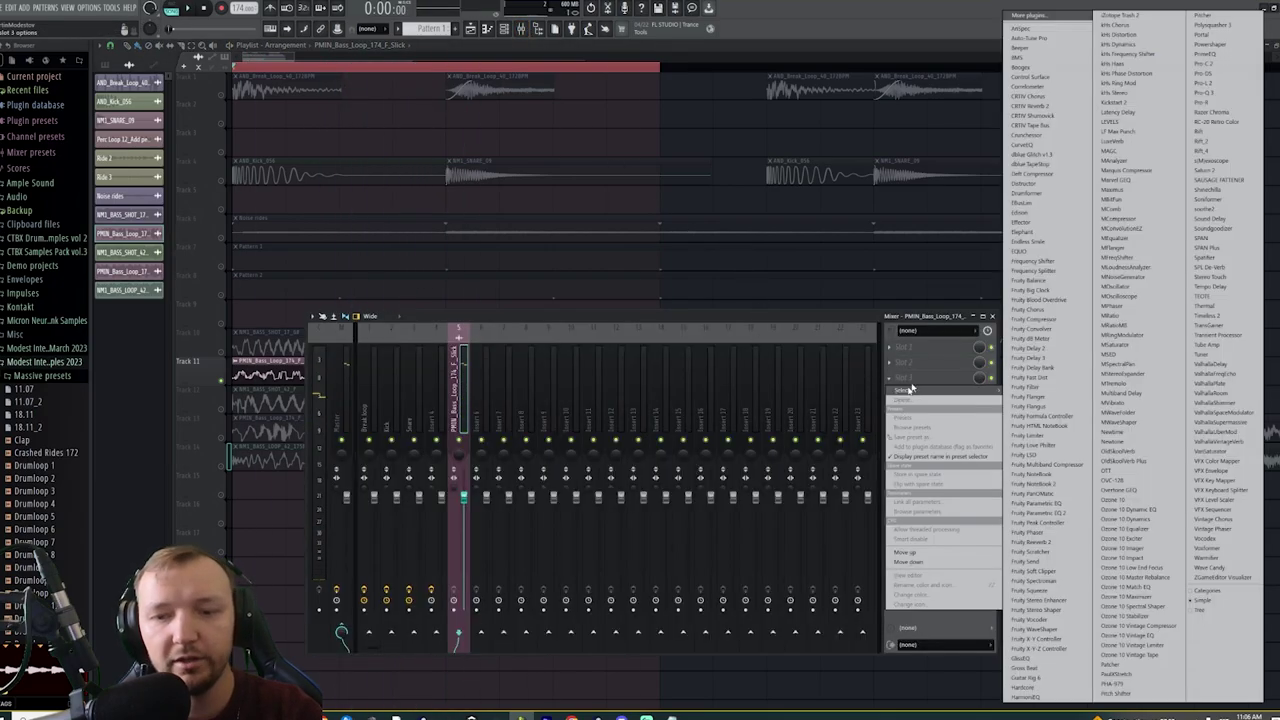
{"action": "left_click", "coordinate": [1046, 514]}
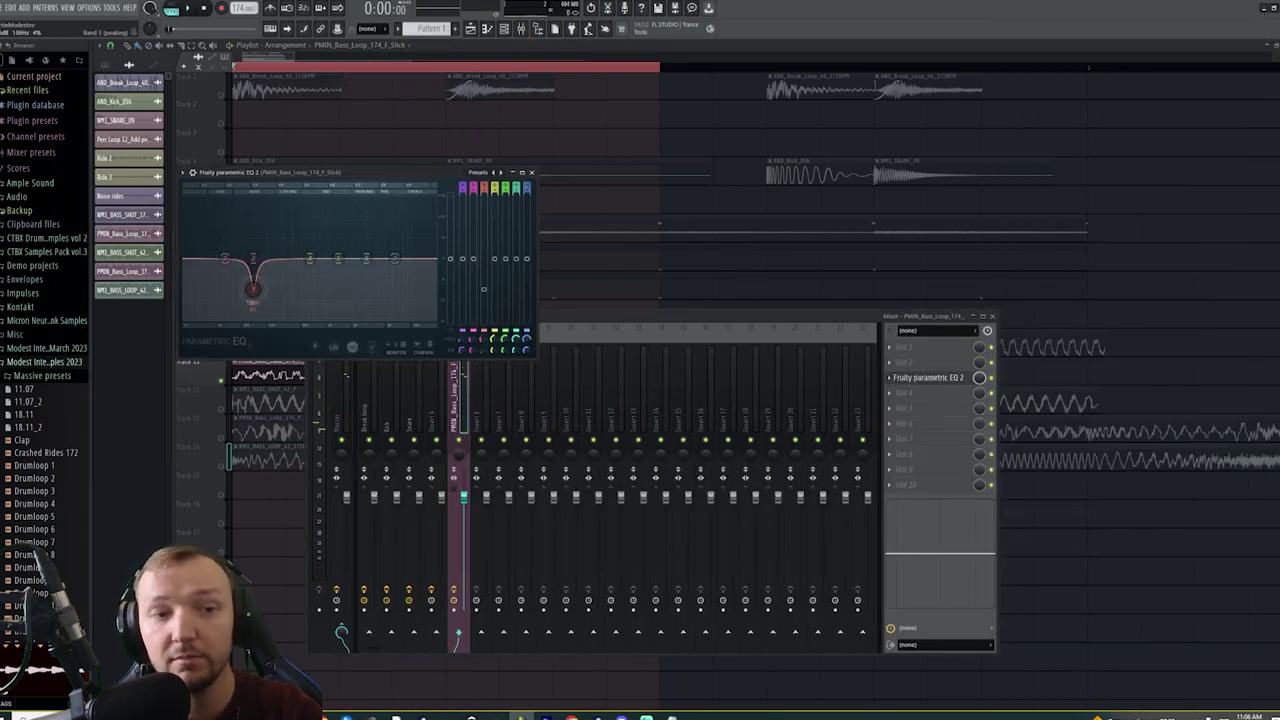
{"action": "key", "text": "space"}
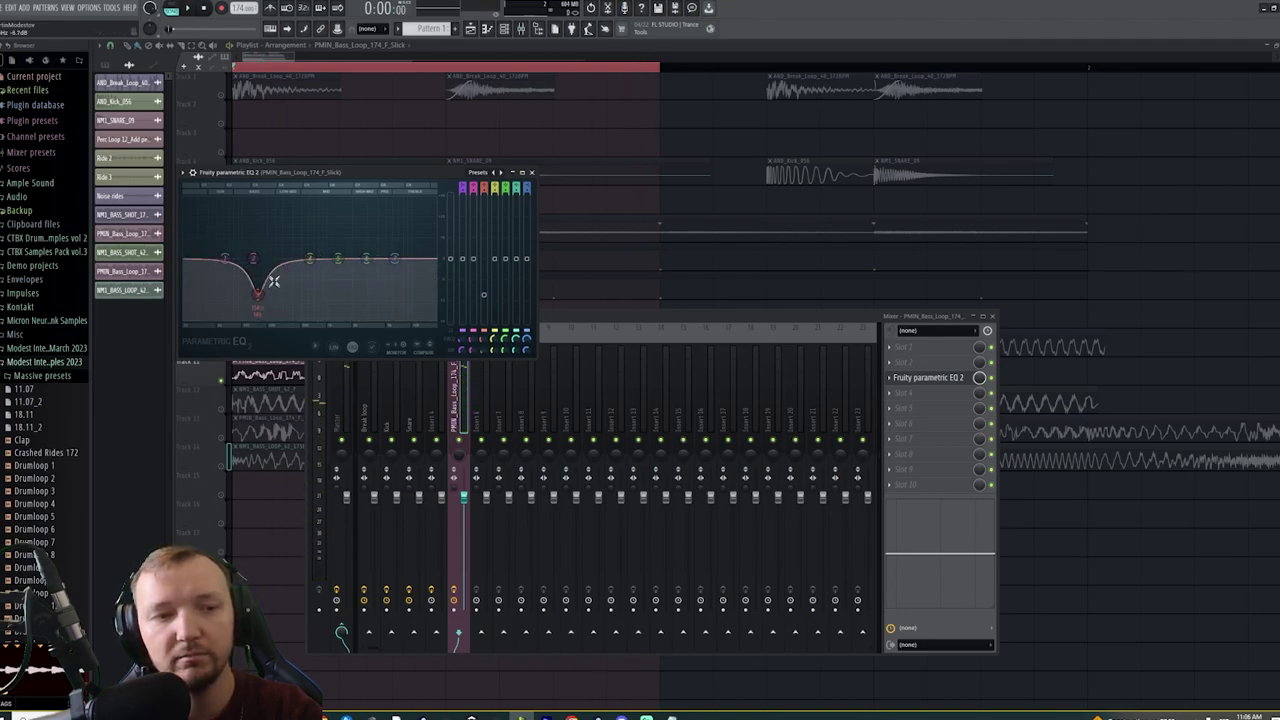
Boost the EQ's lows, mids and highs, dip band 6 in the upper mids, and move the EQ to the first effect slot
{"action": "left_click_drag", "start_coordinate": [223, 257], "coordinate": [224, 244]}
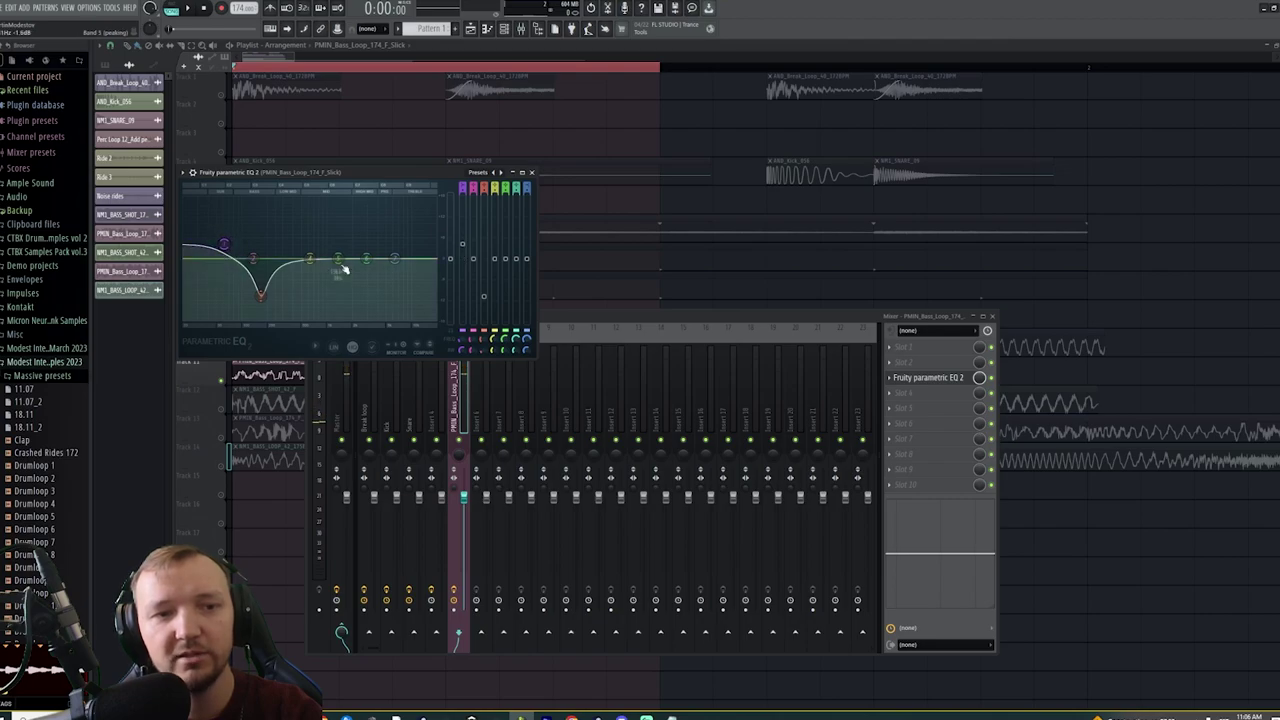
{"action": "left_click_drag", "start_coordinate": [339, 259], "coordinate": [389, 238]}
{"action": "key", "text": "space"}
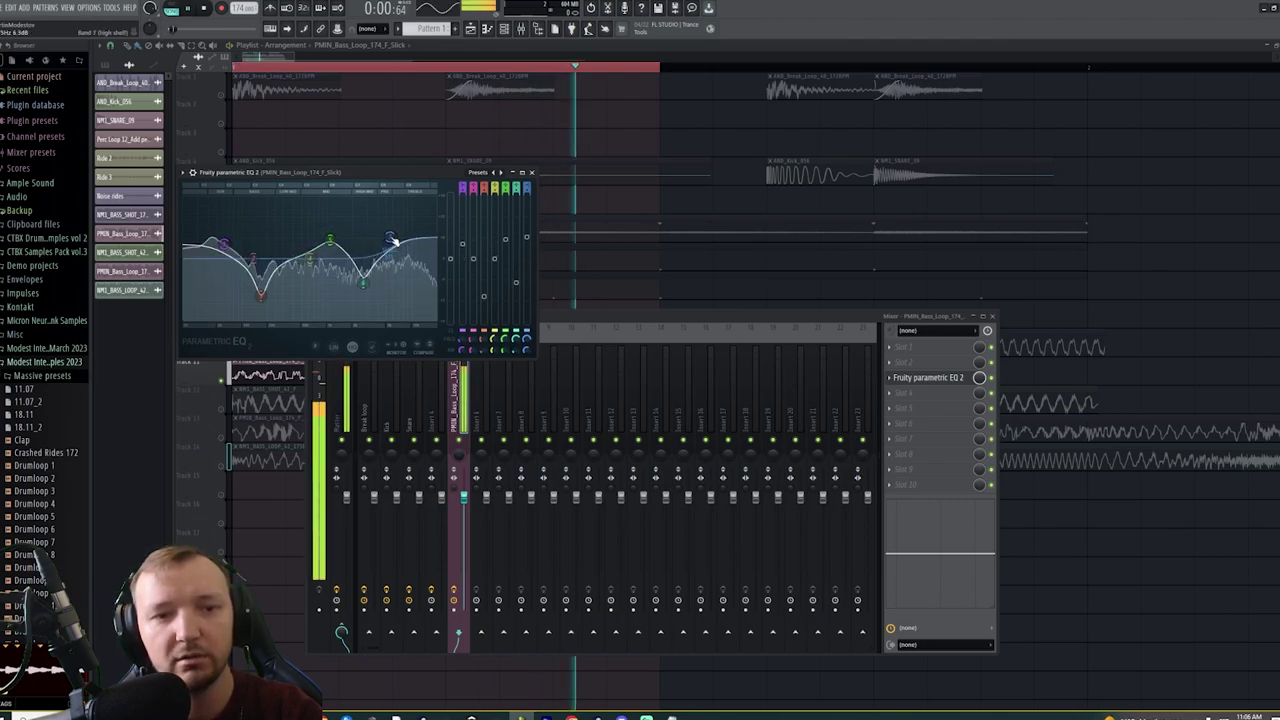
{"action": "key", "text": "space"}
{"action": "scroll", "coordinate": [890, 378], "scroll_direction": "up", "scroll_amount": 2}
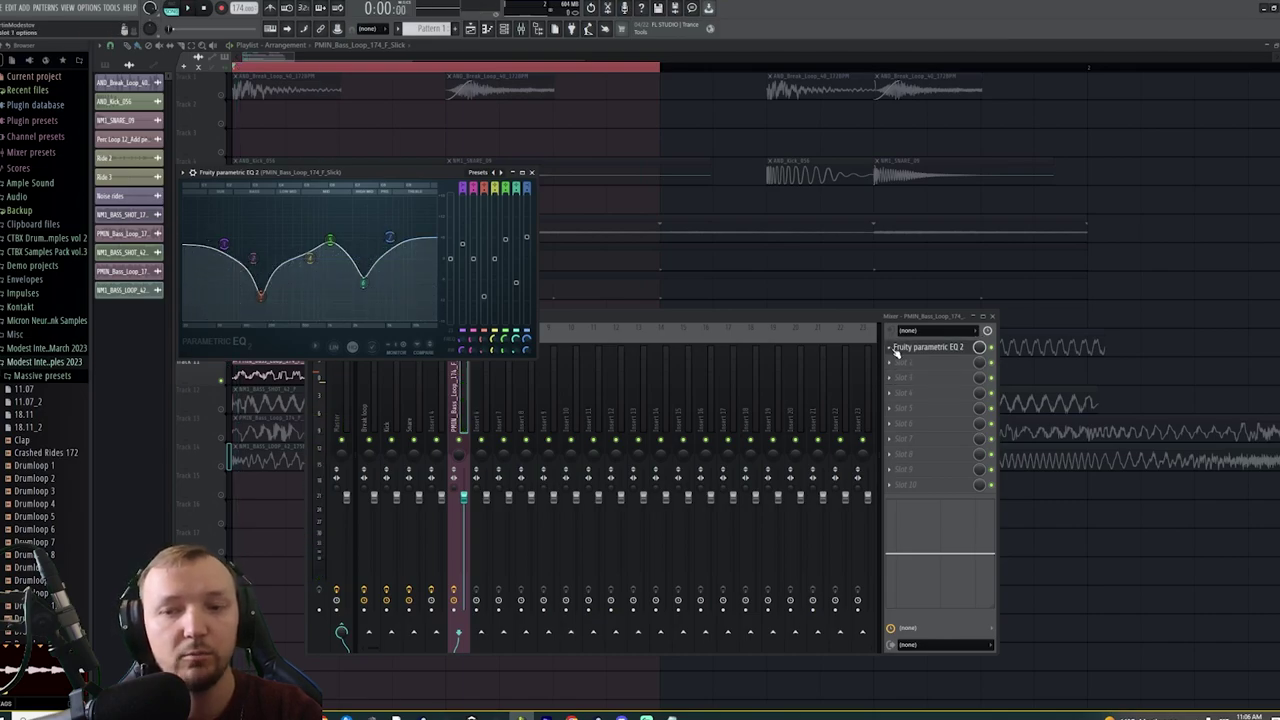
Load FabFilter Saturn 2 in slot 2 of the Slick insert and set its drive to about 23% during playback
{"action": "left_click", "coordinate": [903, 364]}
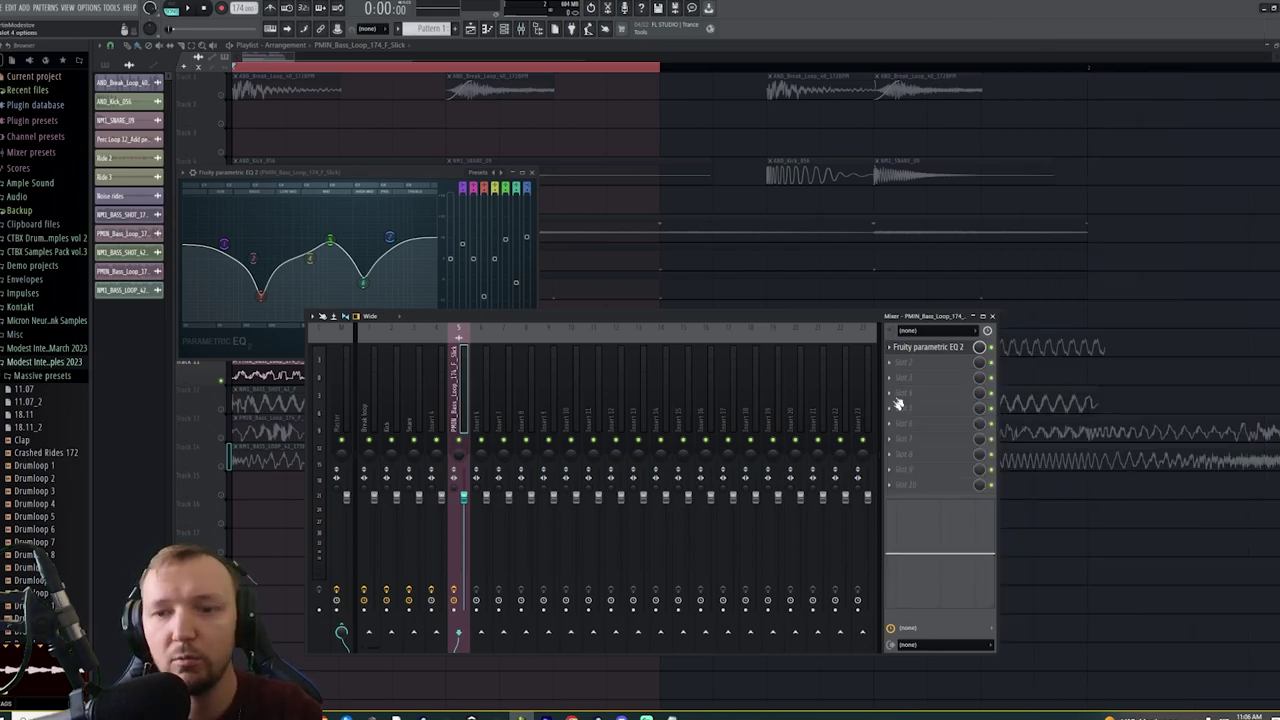
{"action": "left_click", "coordinate": [912, 366]}
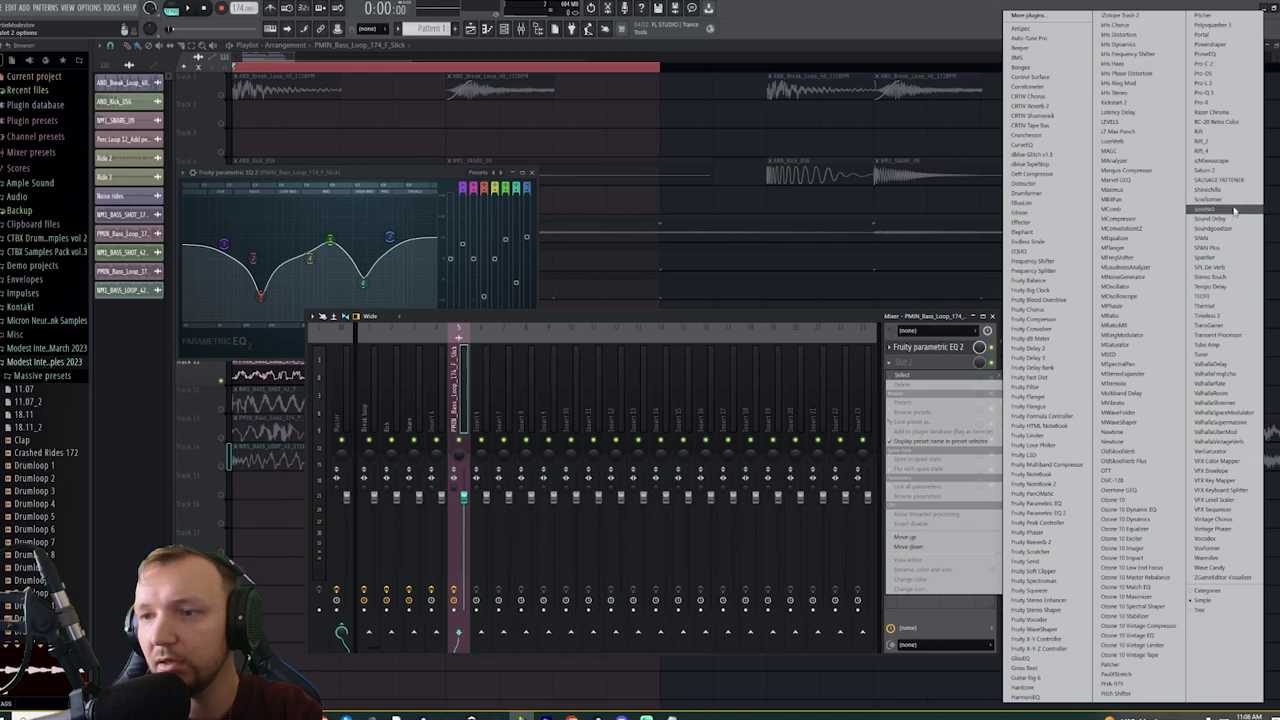
{"action": "left_click", "coordinate": [1225, 170]}
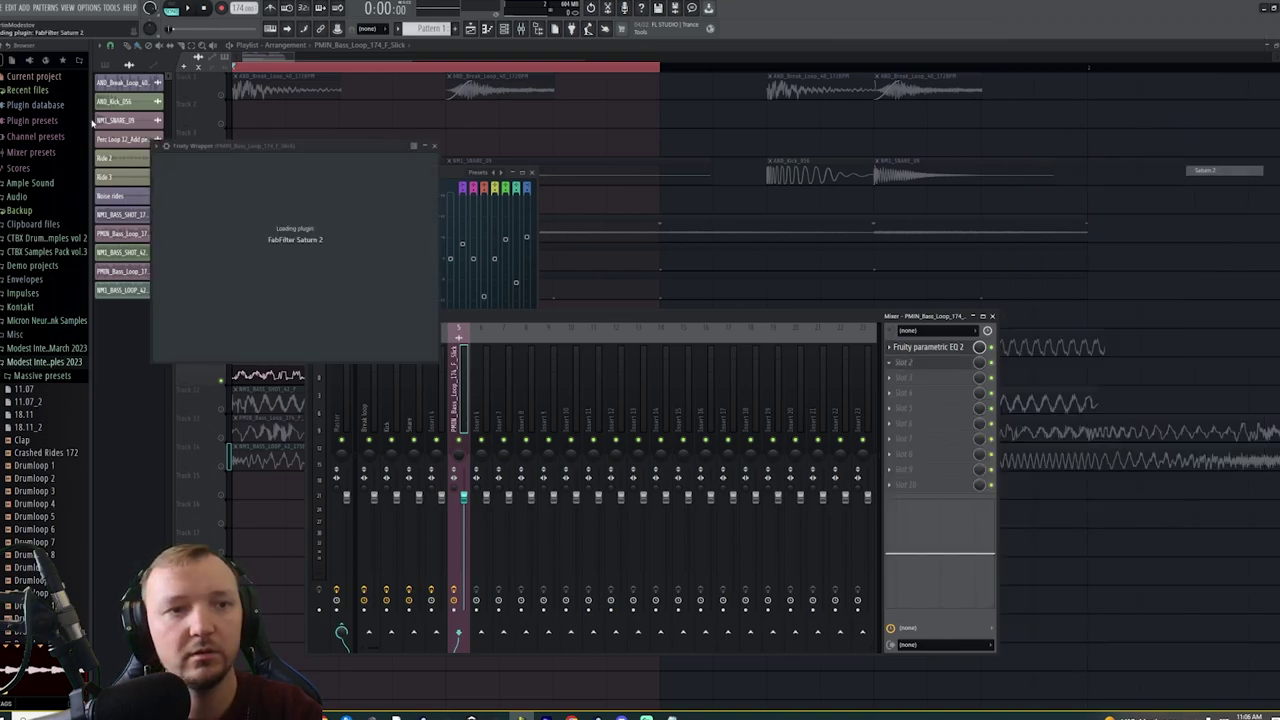
{"action": "left_click", "coordinate": [188, 8]}
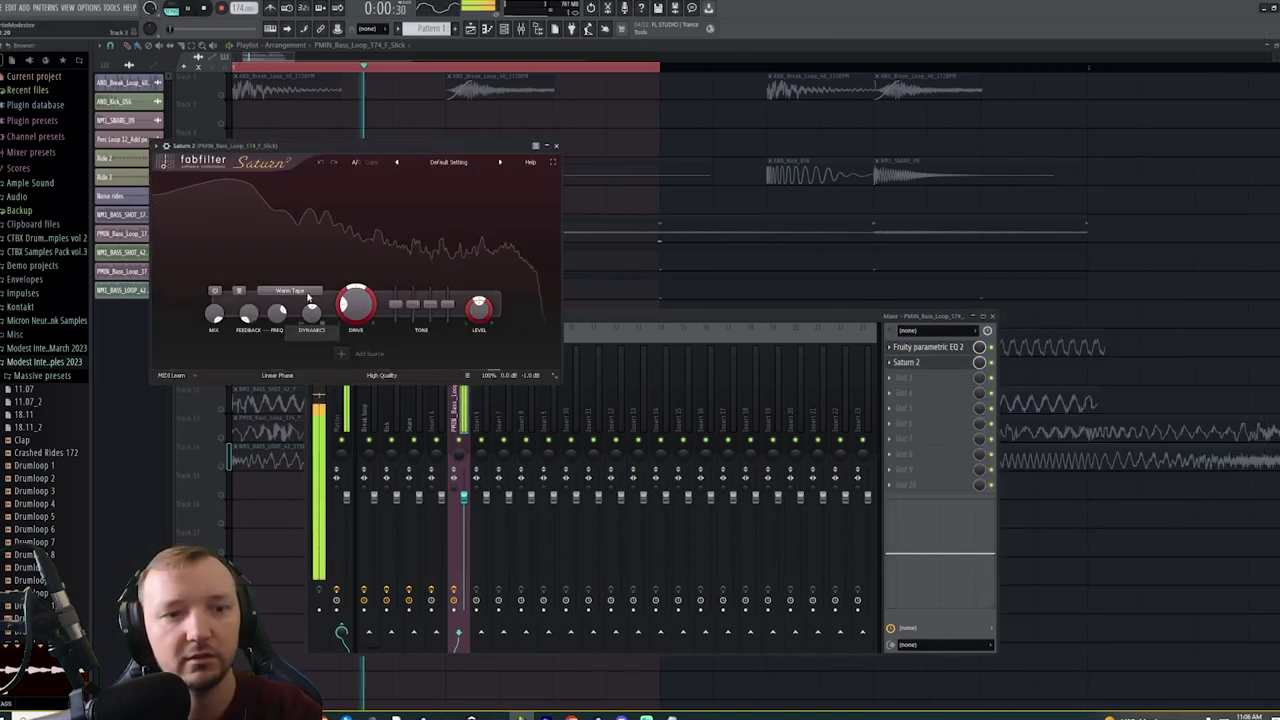
{"action": "mouse_move", "coordinate": [362, 266]}
{"action": "left_mouse_down"}
{"action": "mouse_move", "coordinate": [392, 236]}
{"action": "mouse_move", "coordinate": [357, 269]}
{"action": "left_mouse_up"}
{"action": "key", "text": "space"}
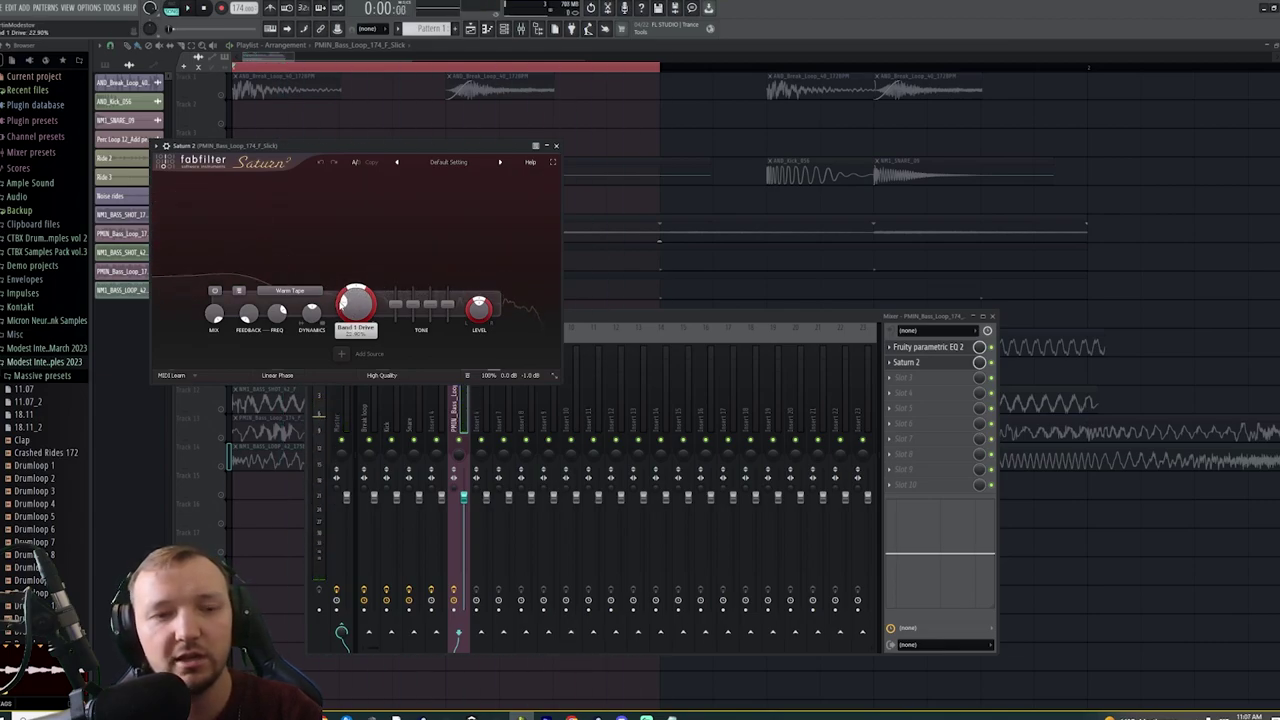
Change Saturn 2's style to Clean Tube and split it into two bands at about 181 Hz
{"action": "left_click", "coordinate": [278, 291]}
{"action": "mouse_move", "coordinate": [295, 302]}
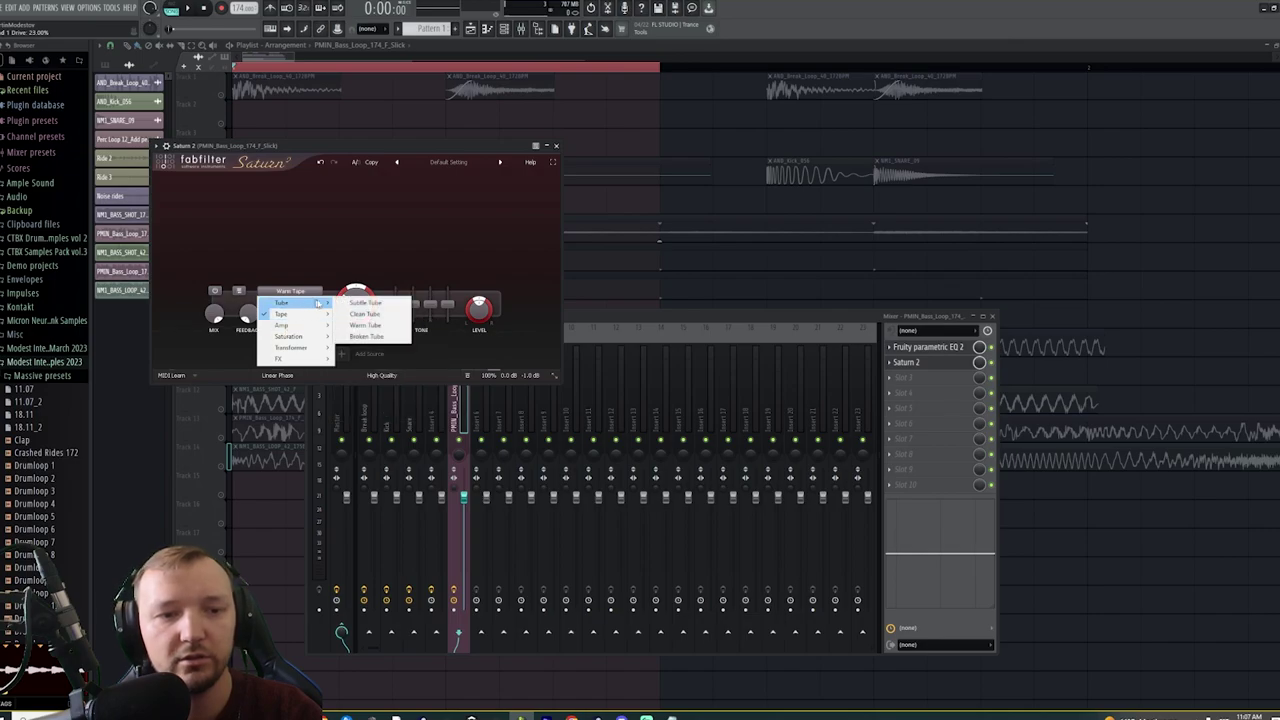
{"action": "left_click", "coordinate": [375, 314]}
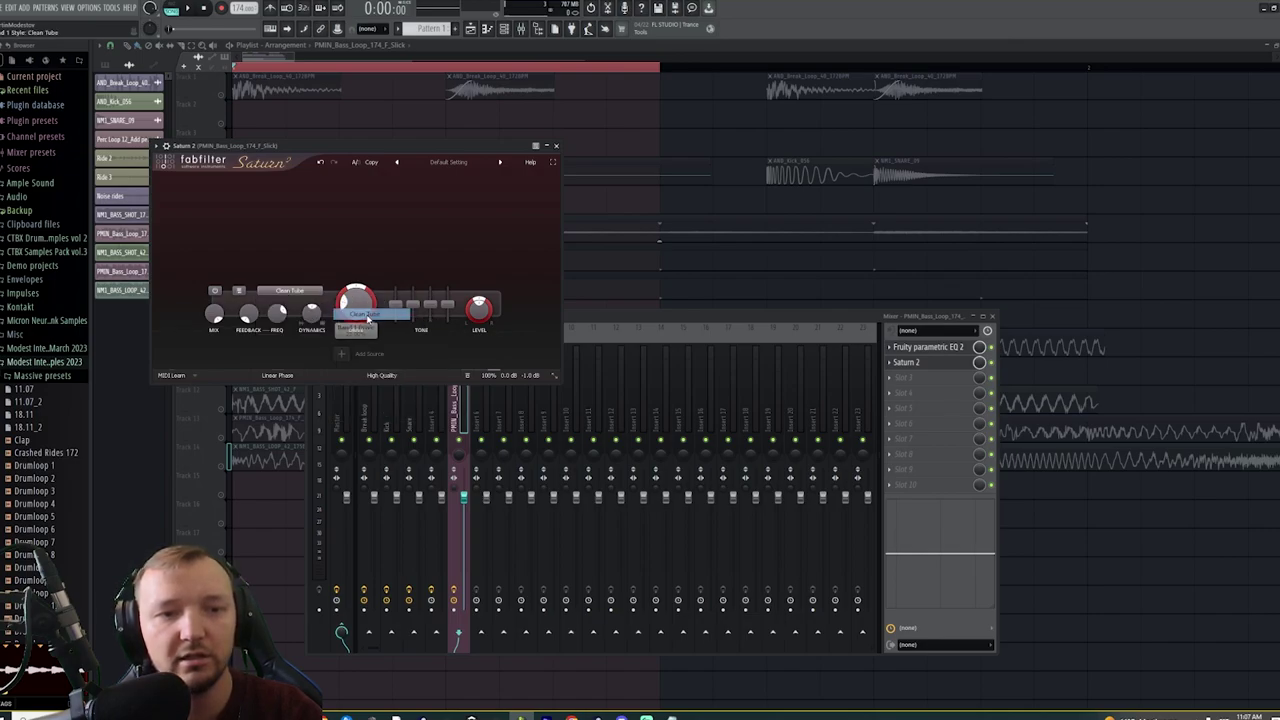
{"action": "left_click", "coordinate": [284, 181]}
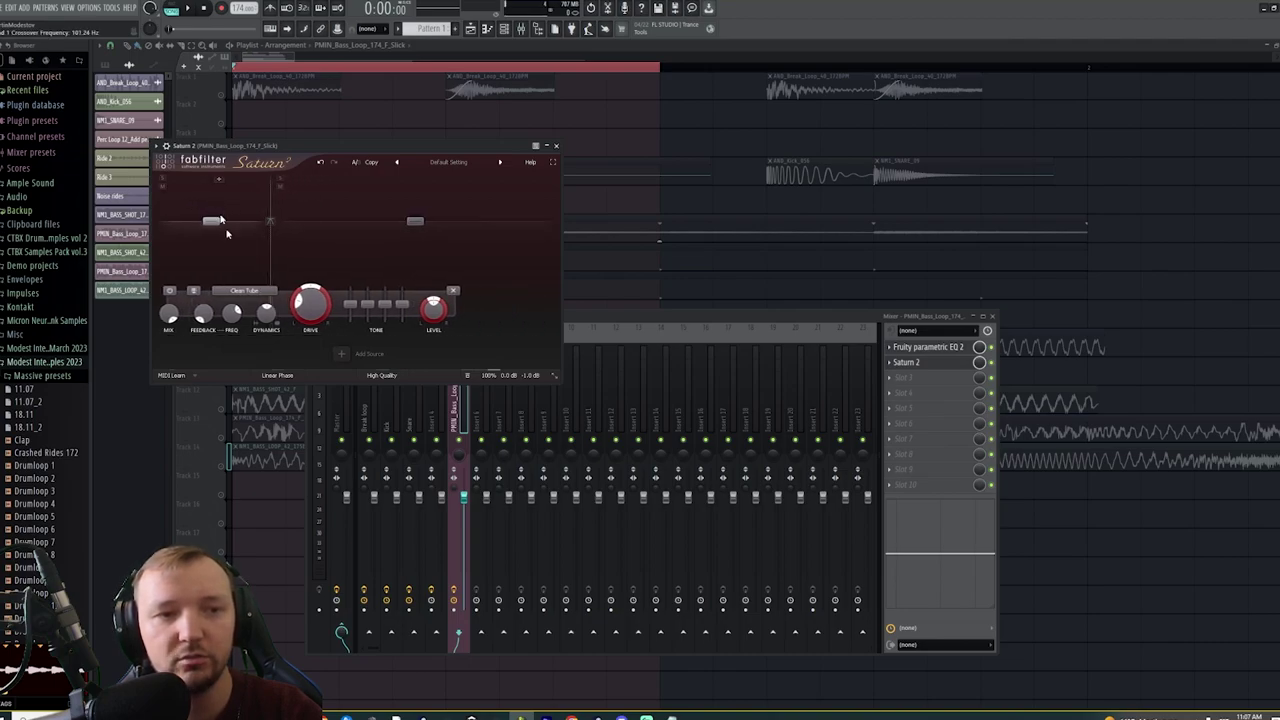
{"action": "key", "text": "space"}
{"action": "key", "text": "space"}
Increase the drive on Saturn 2's upper band, raise its level to +5.40 dB, and compare the sound with Saturn bypassed
{"action": "left_click", "coordinate": [436, 198]}
{"action": "left_click_drag", "start_coordinate": [419, 221], "coordinate": [416, 218]}
{"action": "key", "text": "space"}
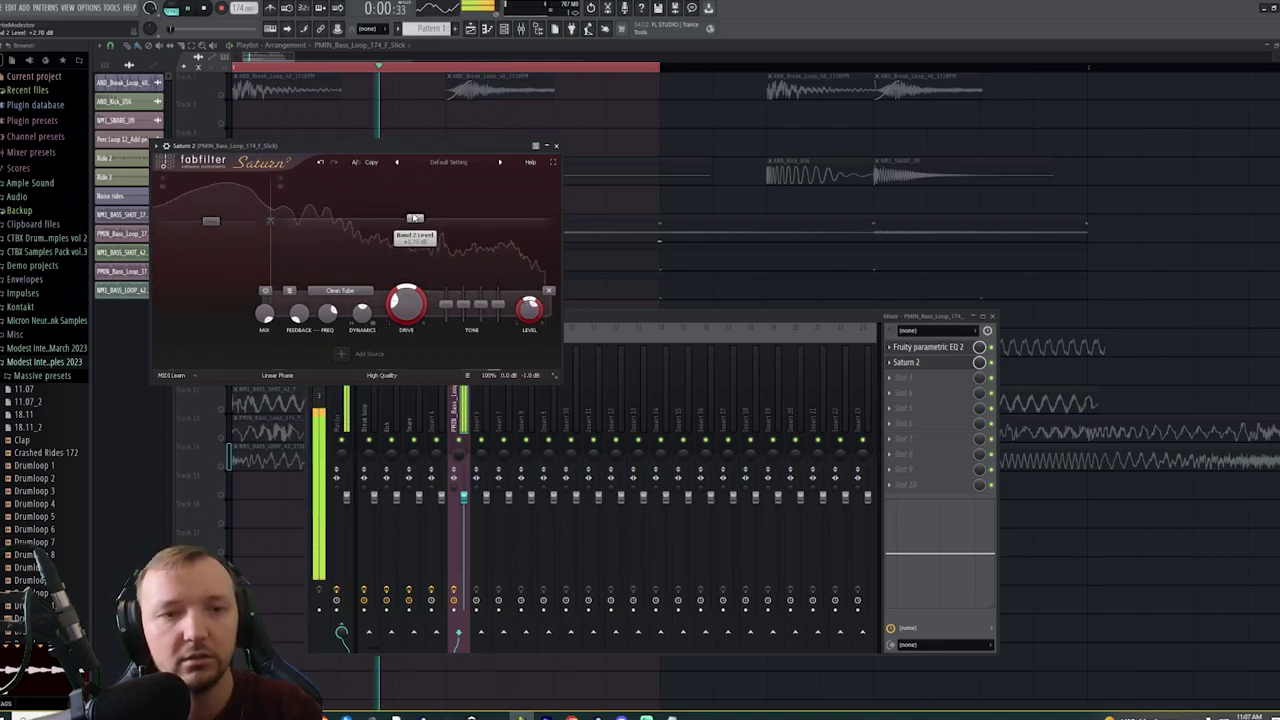
{"action": "left_click_drag", "start_coordinate": [419, 224], "coordinate": [420, 221]}
{"action": "key", "text": "space"}
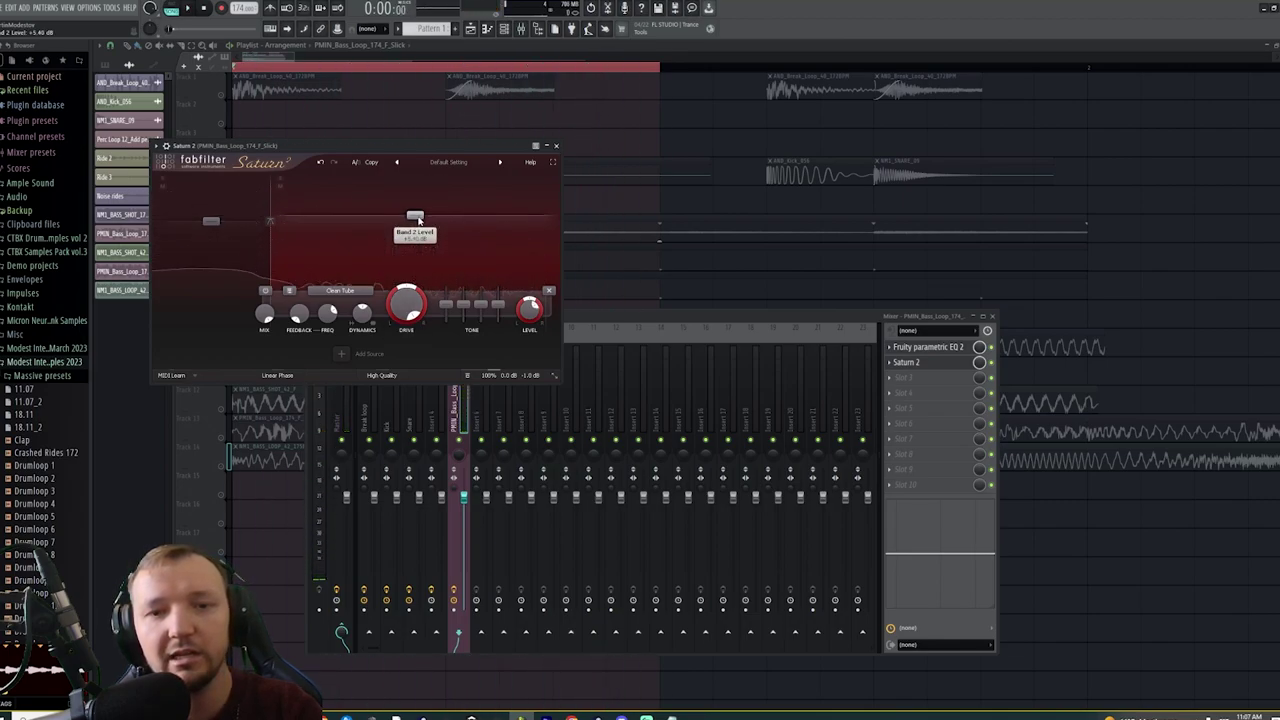
{"action": "left_click", "coordinate": [993, 369]}
{"action": "key", "text": "space"}
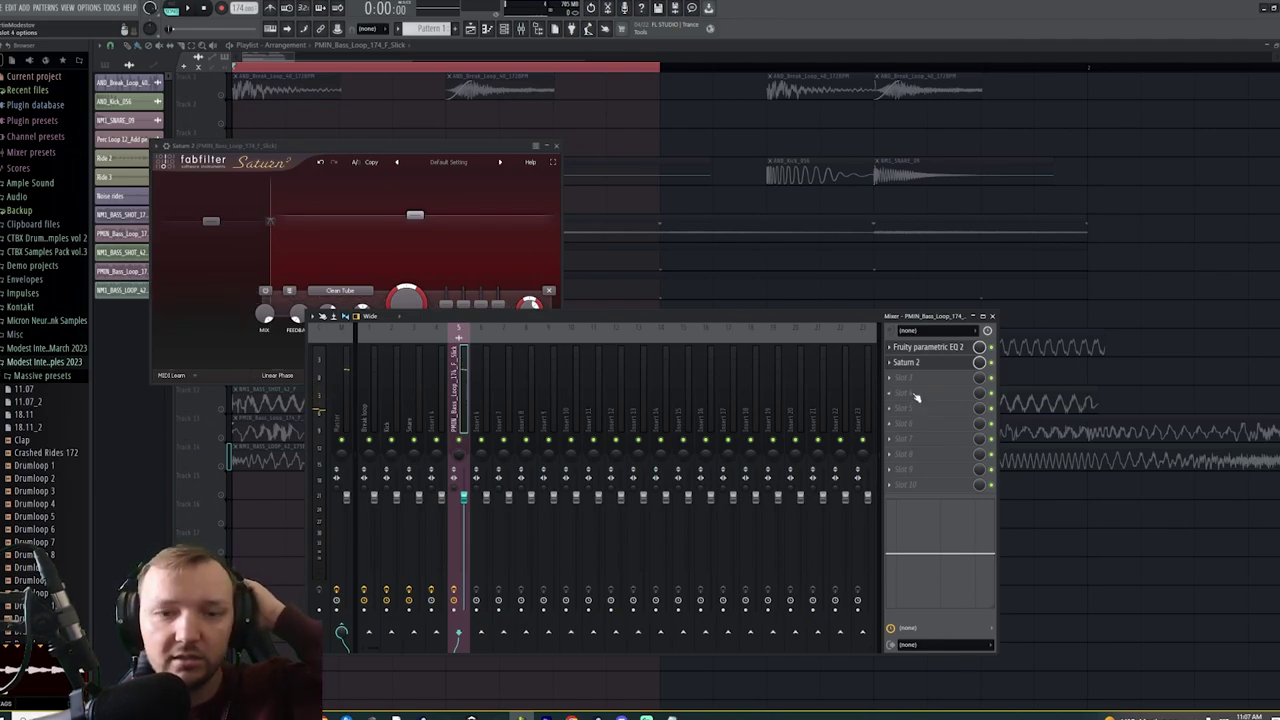
Add a MIDI Out channel to the project
{"action": "right_click", "coordinate": [1042, 528]}
{"action": "scroll", "coordinate": [834, 494], "scroll_direction": "down", "scroll_amount": 2}
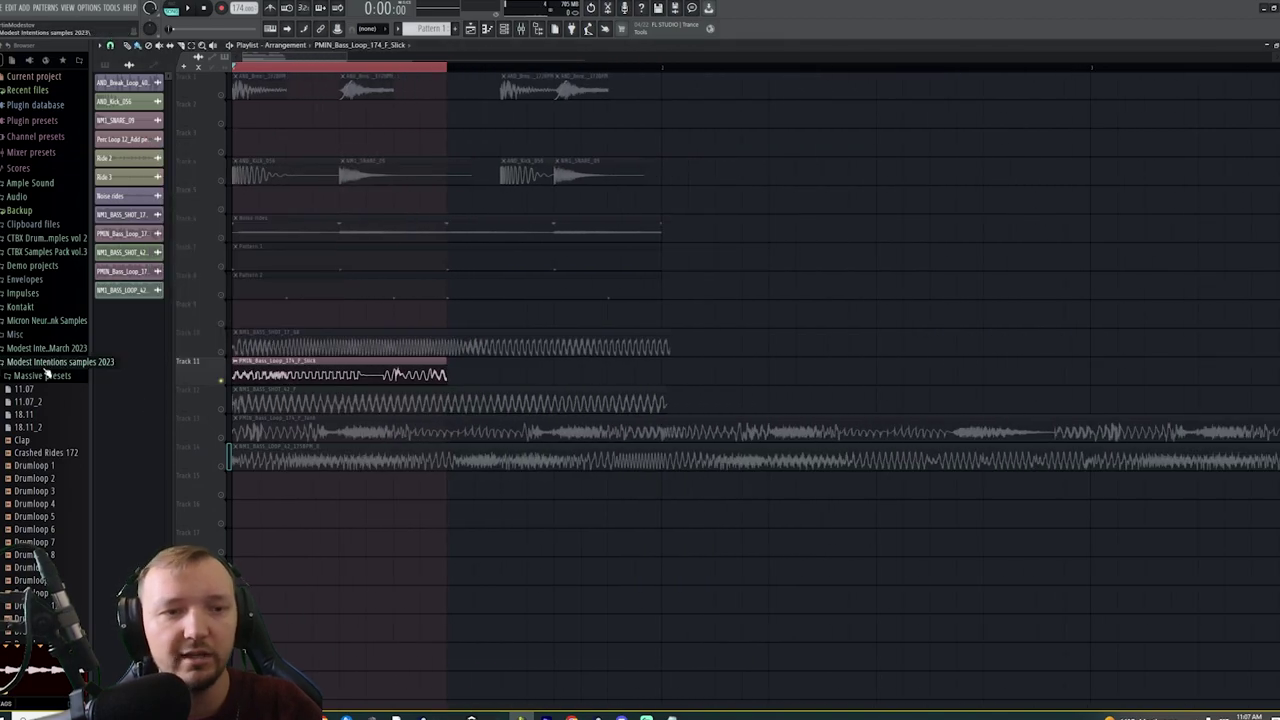
{"action": "left_click", "coordinate": [18, 7]}
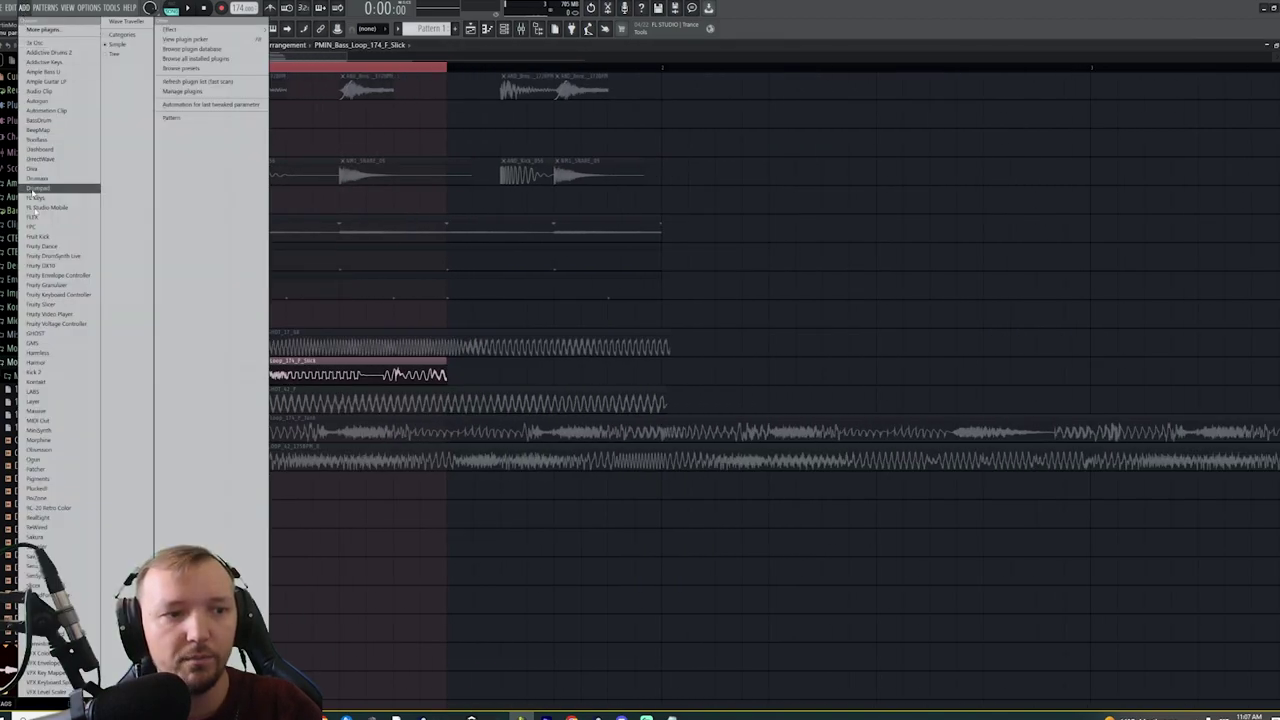
{"action": "left_click", "coordinate": [50, 421]}
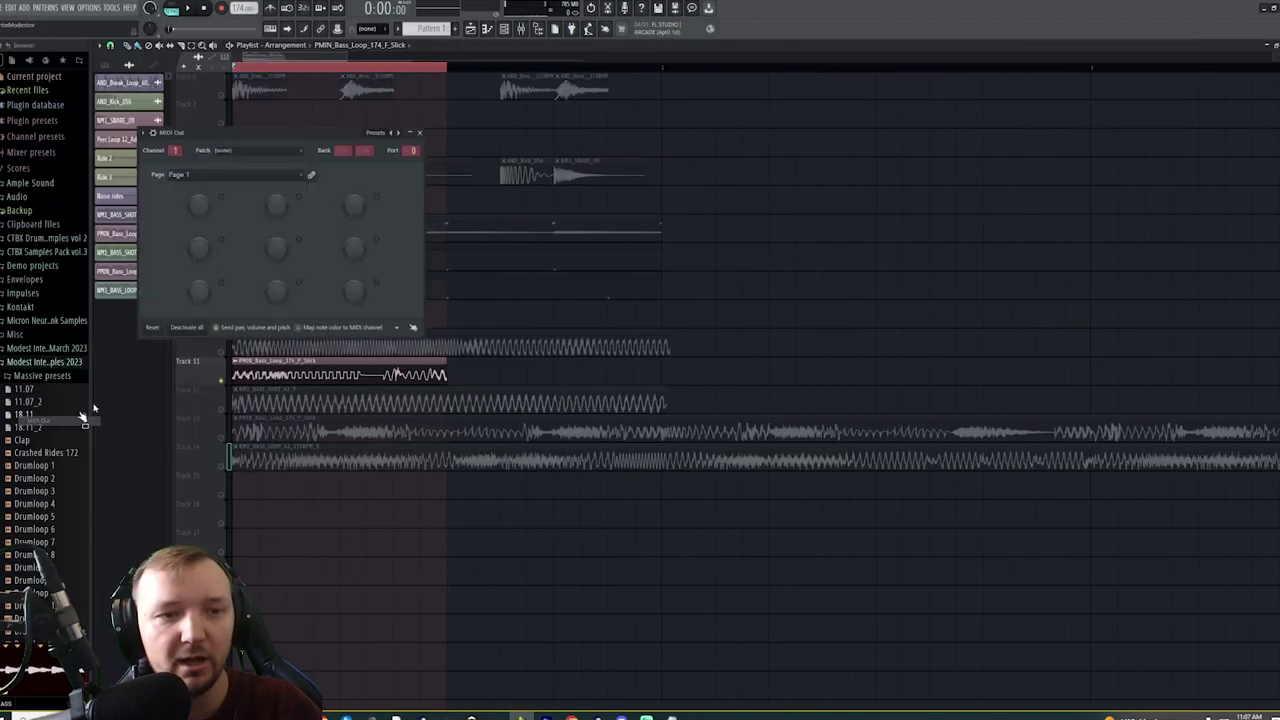
Program MIDI Out hits on steps 1, 5, 11 and 13 of Pattern 4 and rename the pattern Sidechain
{"action": "left_click", "coordinate": [510, 32]}
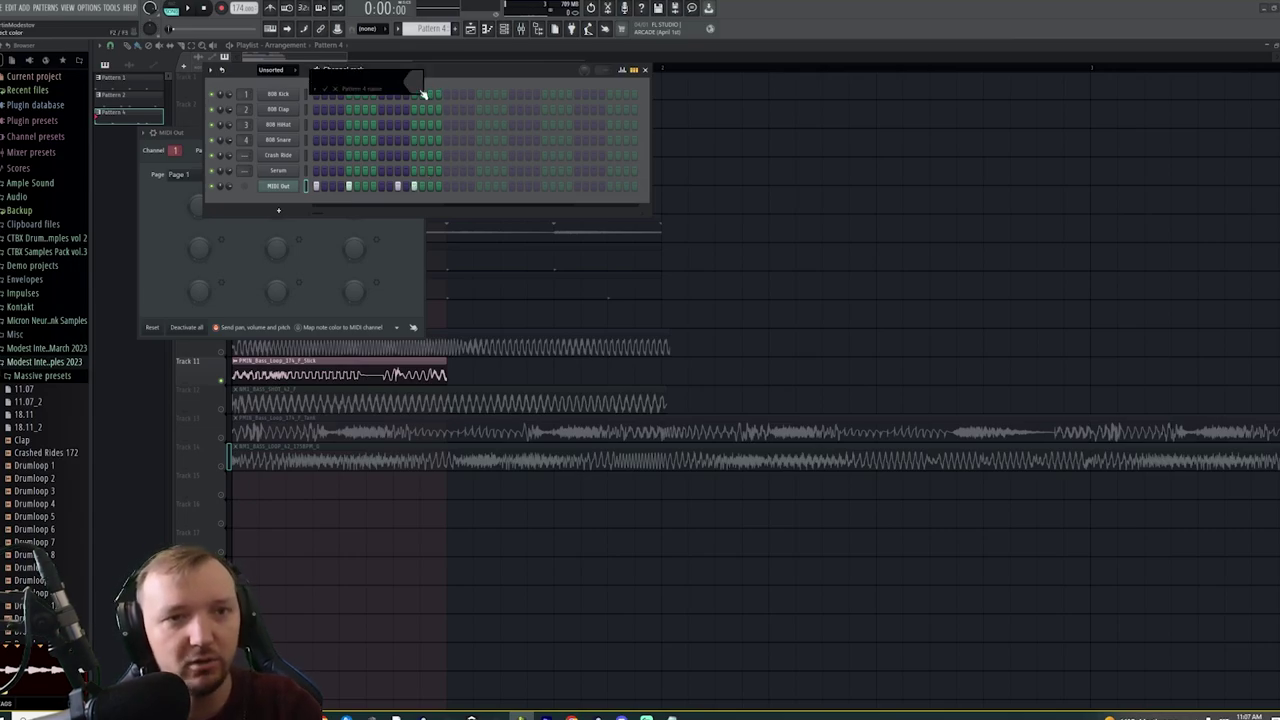
{"action": "type", "text": "Sidec"}
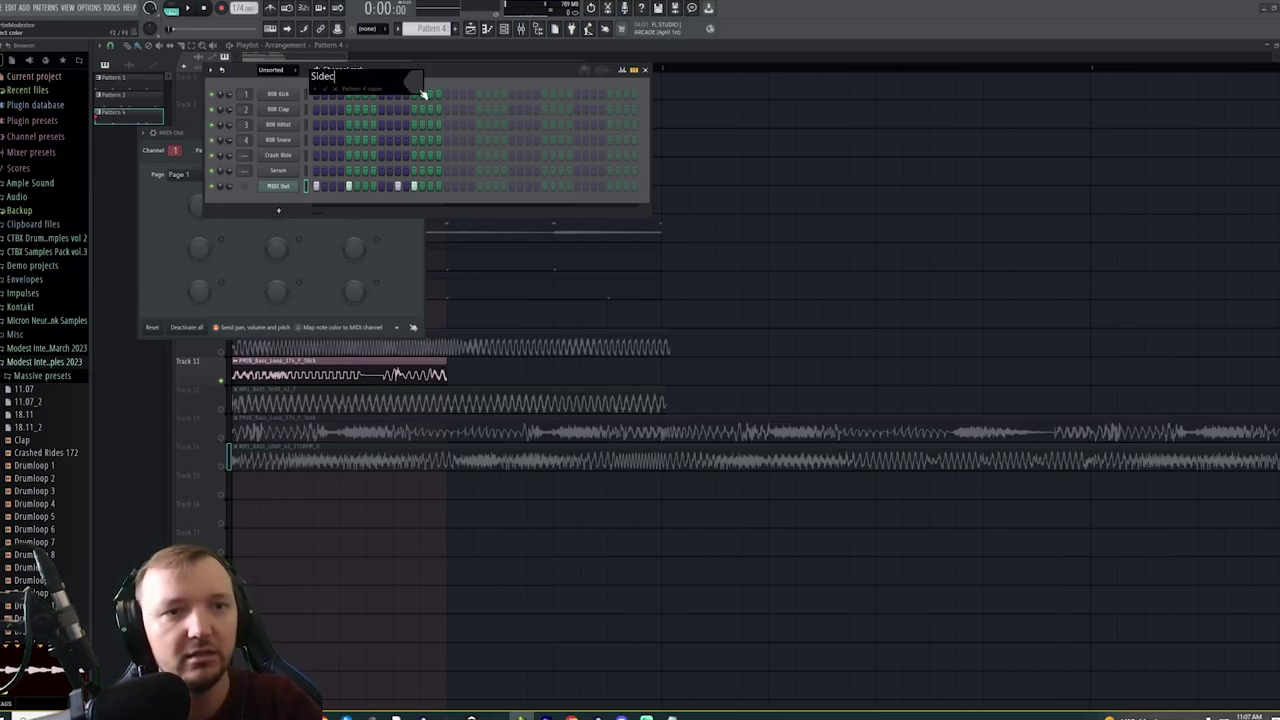
{"action": "type", "text": "hain"}
{"action": "key", "text": "Return"}
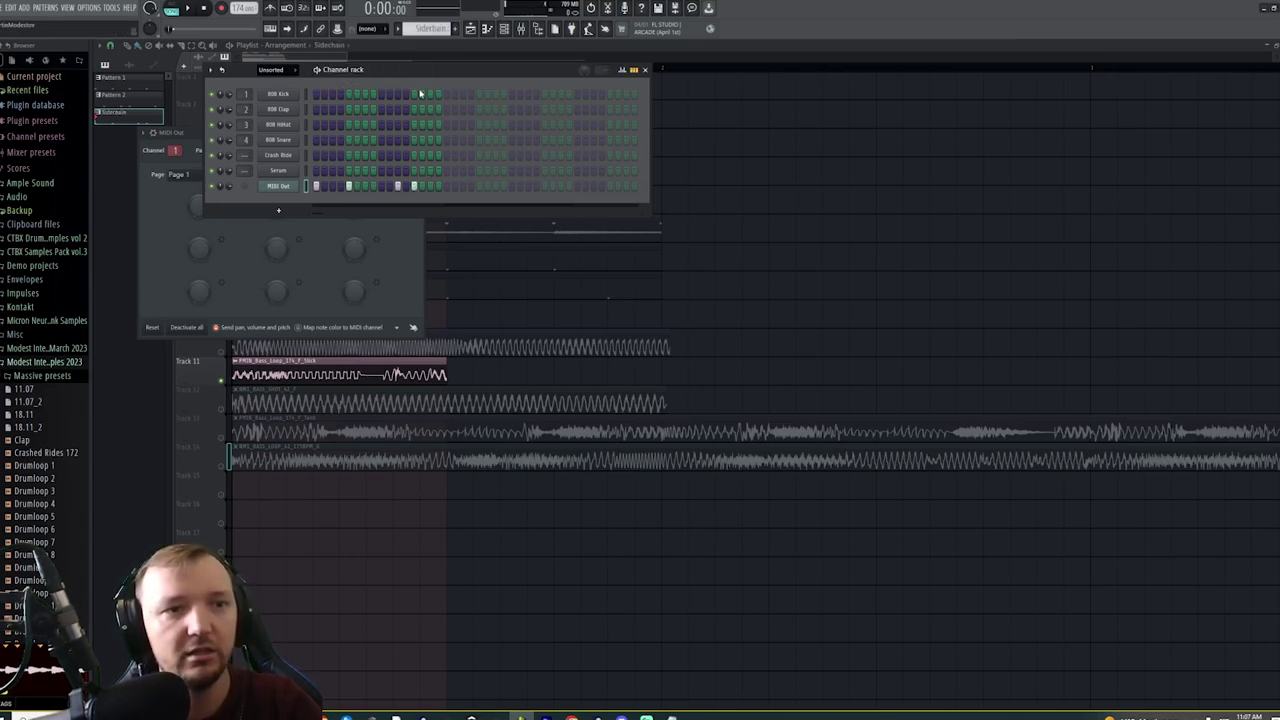
Load Kickstart 2 in slot 3 of the Slick bass insert and set its trigger mode to MIDI
{"action": "left_click", "coordinate": [521, 28]}
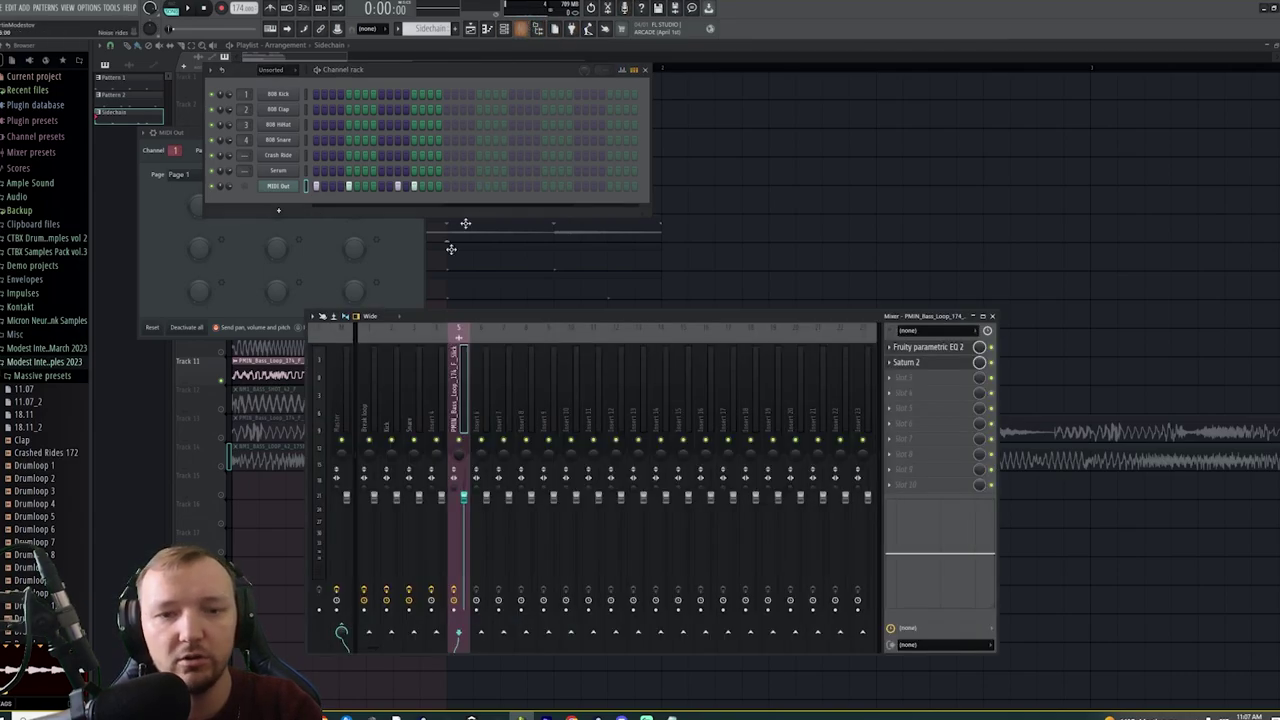
{"action": "left_click", "coordinate": [924, 379]}
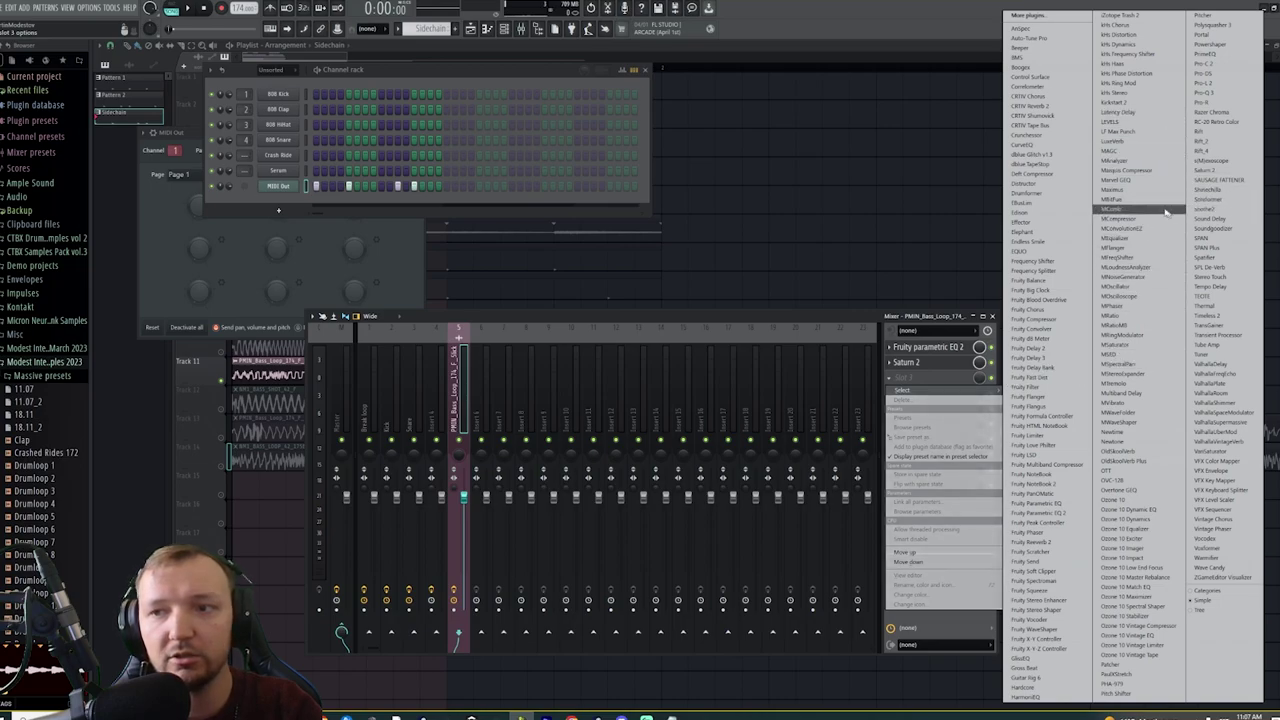
{"action": "left_click", "coordinate": [1118, 104]}
{"action": "left_click_drag", "start_coordinate": [400, 159], "coordinate": [468, 215]}
{"action": "left_click", "coordinate": [469, 232]}
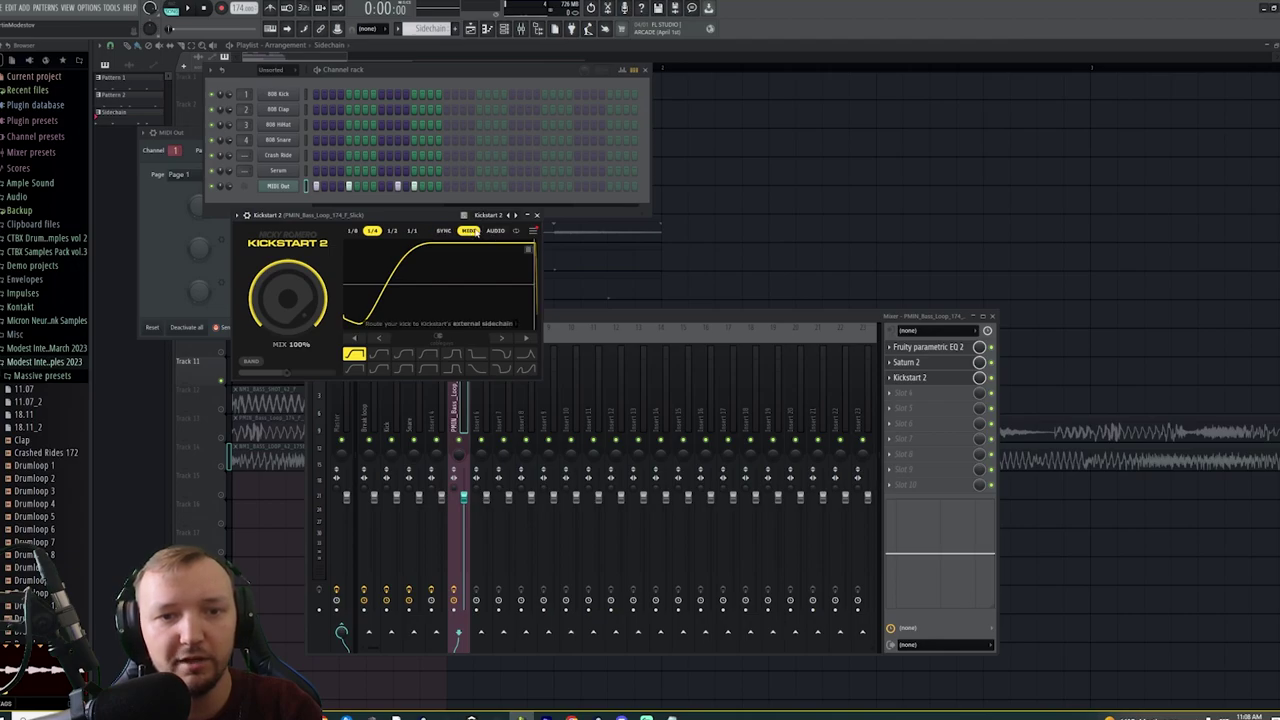
Set Kickstart 2's MIDI input port in its wrapper settings to match the MIDI Out channel, and return to the plugin view
{"action": "left_click", "coordinate": [248, 216]}
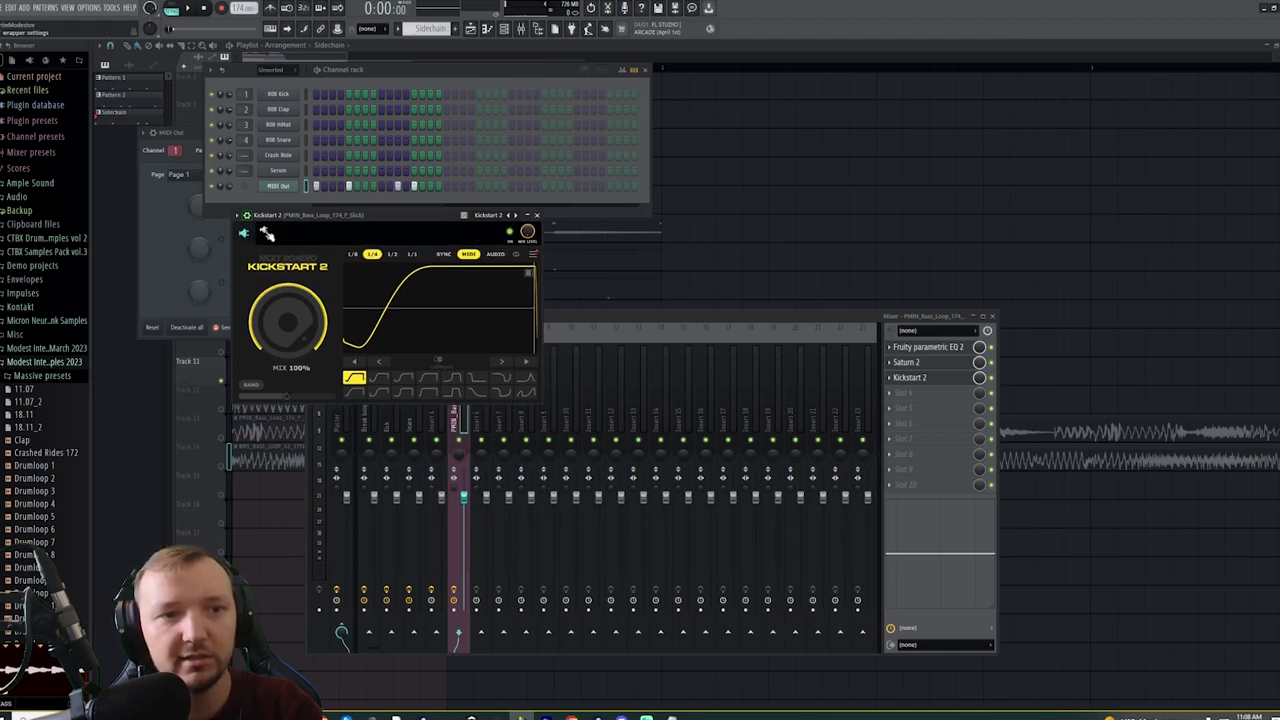
{"action": "left_click", "coordinate": [267, 234]}
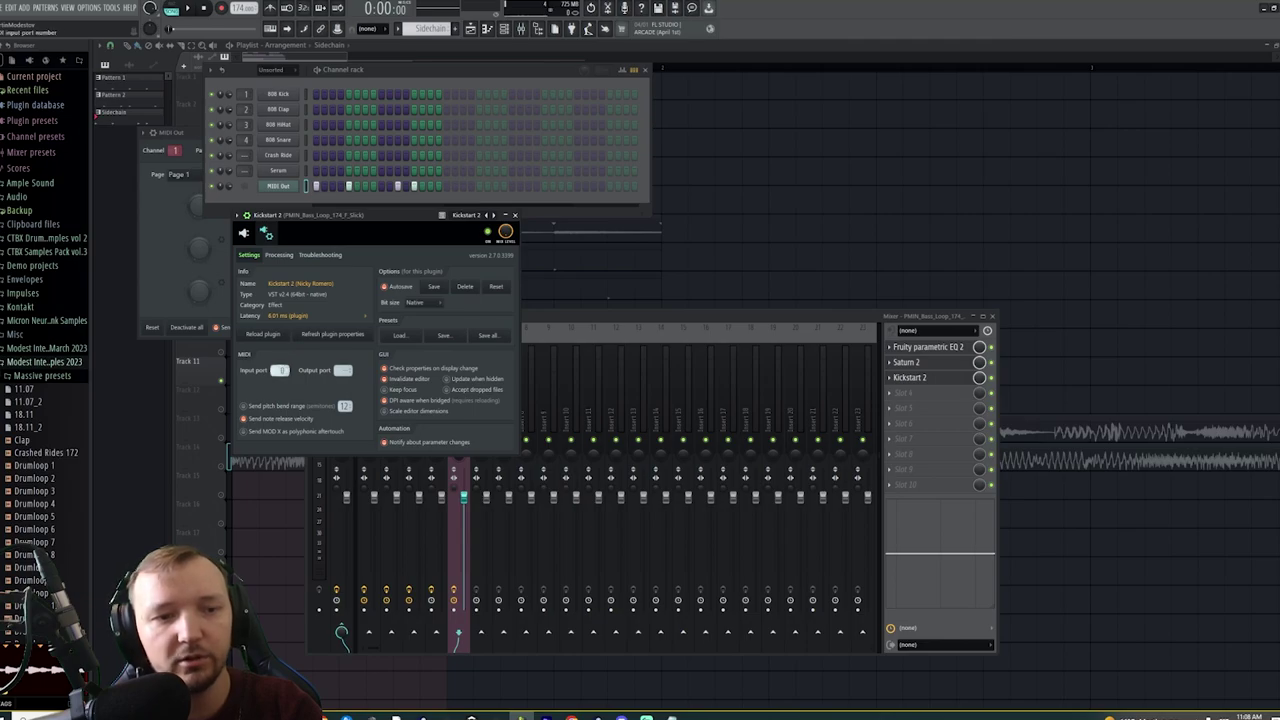
{"action": "left_click", "coordinate": [246, 235]}
Close the open plugin and mixer windows and place the Sidechain pattern at the start of Track 9
{"action": "left_click", "coordinate": [606, 299]}
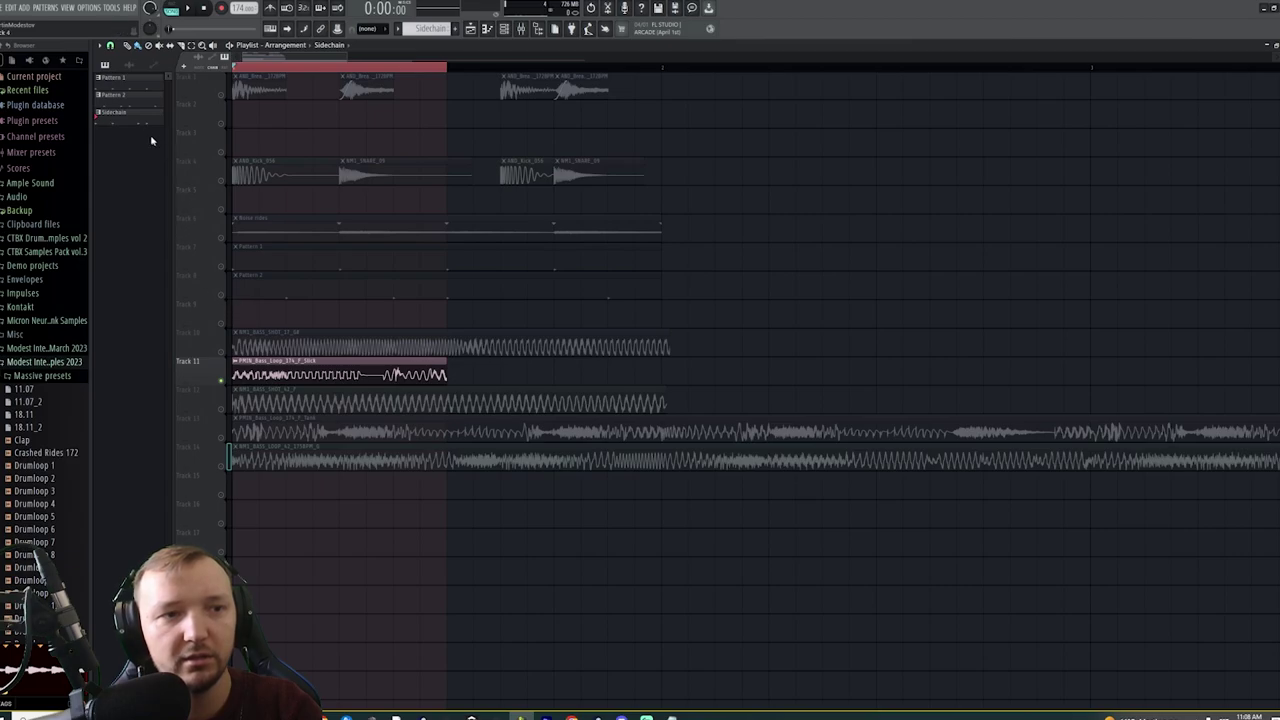
{"action": "left_click", "coordinate": [273, 314]}
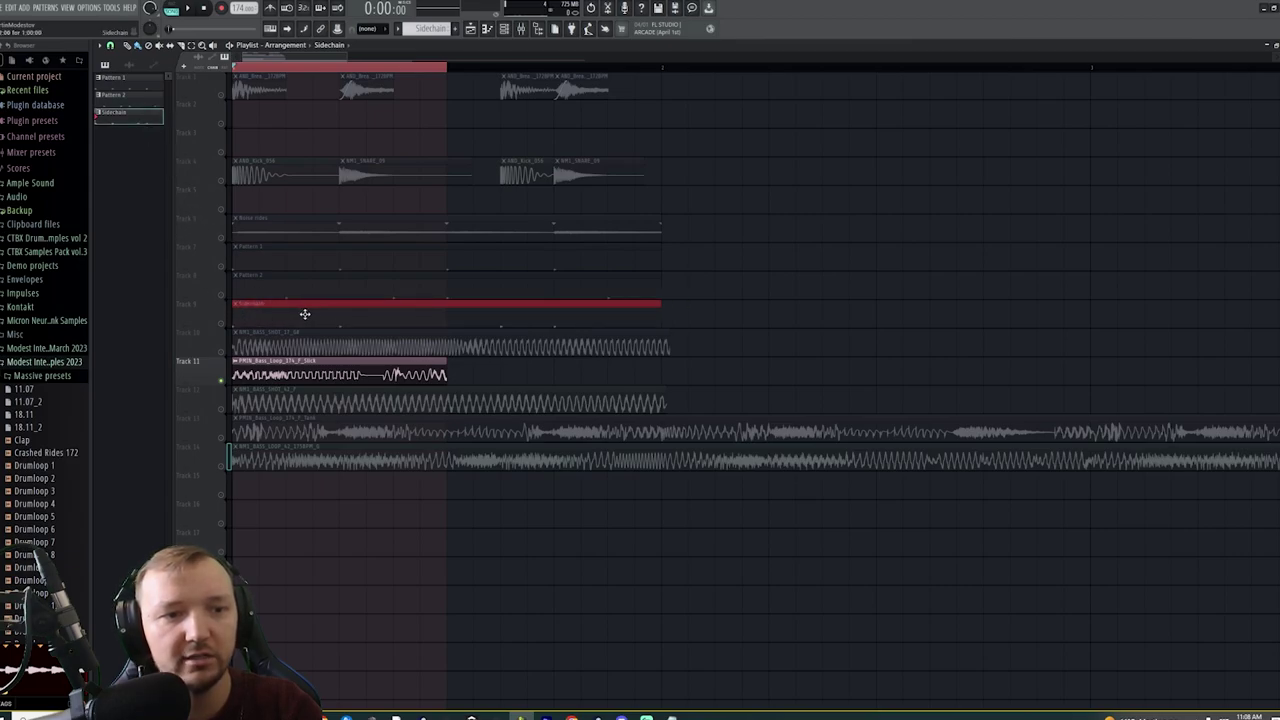
{"action": "scroll", "coordinate": [250, 312], "scroll_direction": "up", "scroll_amount": 2}
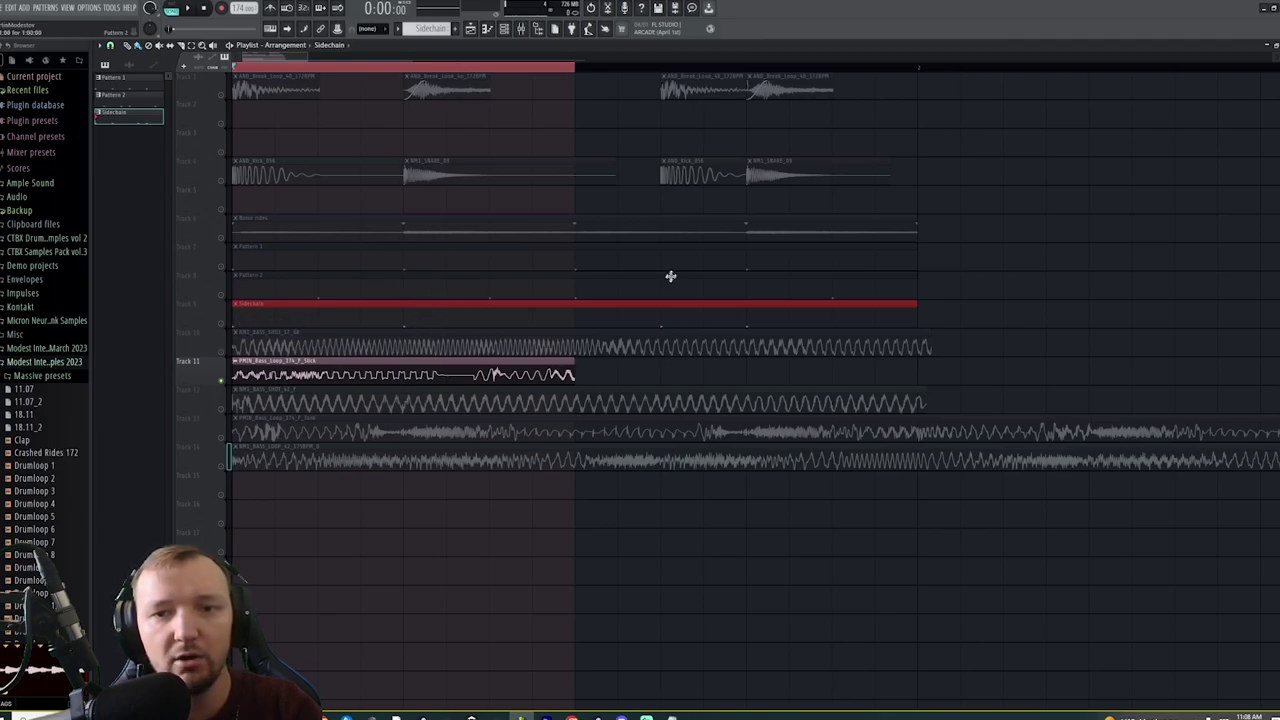
Extend the playback loop to the full first bar and unmute the break on Track 1 and the kick and snare on Track 4
{"action": "left_click_drag", "start_coordinate": [918, 67], "coordinate": [218, 175]}
{"action": "left_click", "coordinate": [279, 130]}
{"action": "left_click", "coordinate": [222, 96]}
{"action": "left_click", "coordinate": [222, 181]}
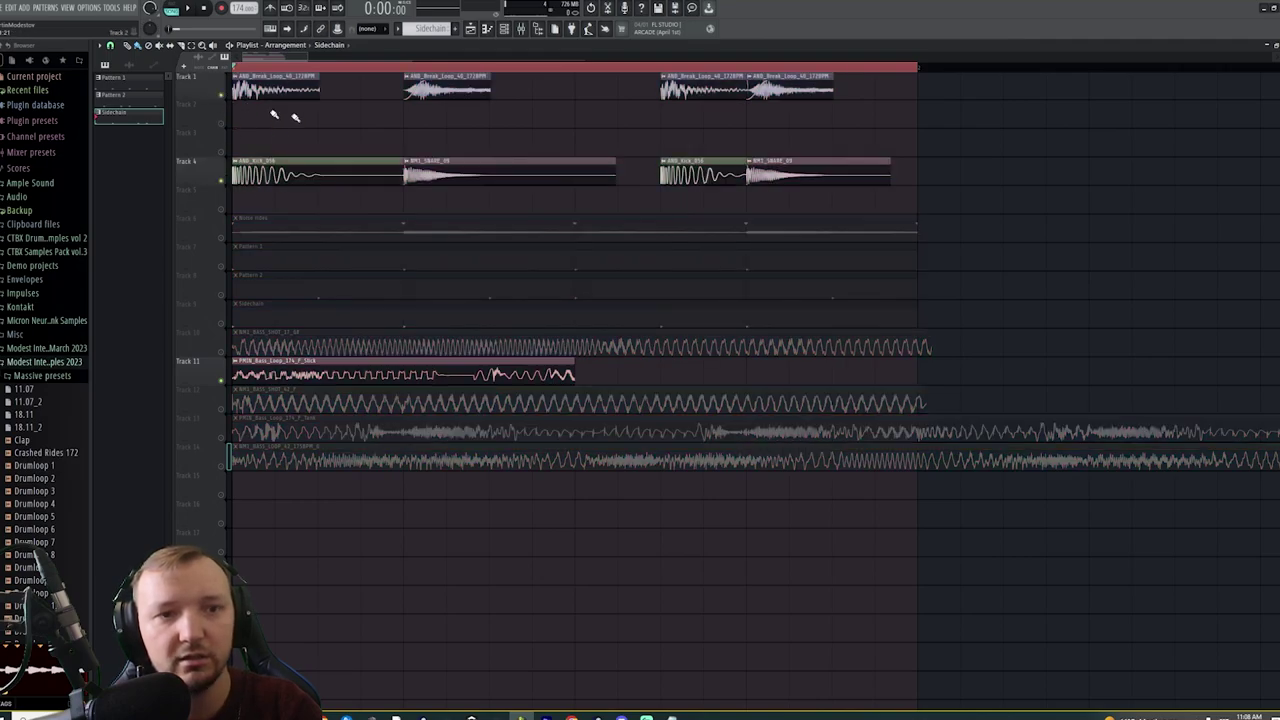
Move the Sidechain clip from Track 9 onto Track 4, over the kick and snare hits
{"action": "left_click_drag", "start_coordinate": [913, 130], "coordinate": [789, 154]}
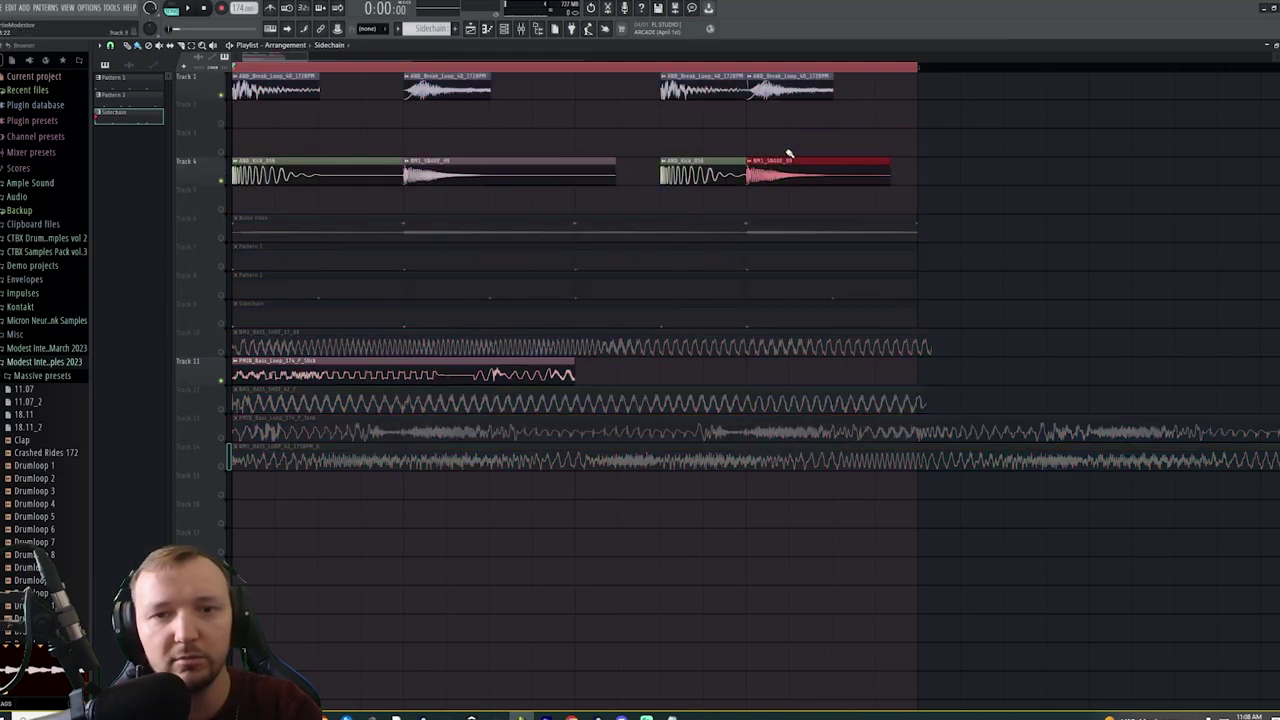
{"action": "left_click", "coordinate": [265, 192], "text": "ctrl"}
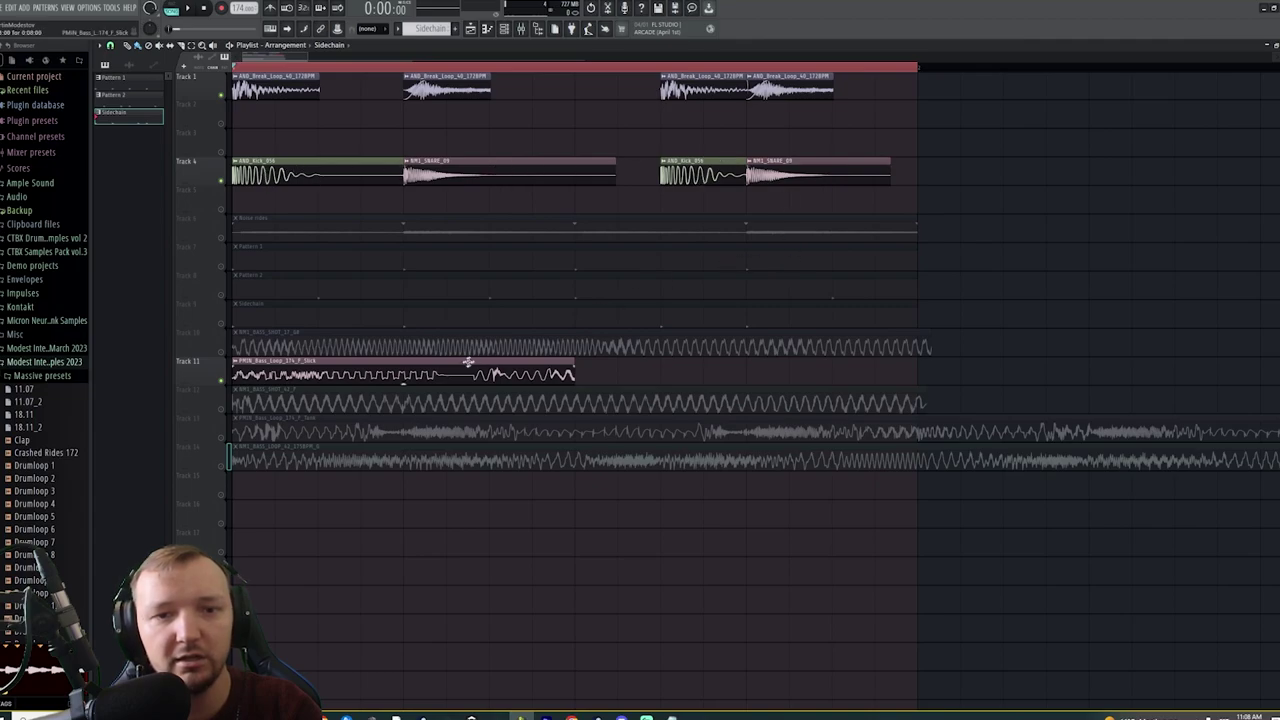
{"action": "left_click_drag", "start_coordinate": [338, 306], "coordinate": [329, 166]}
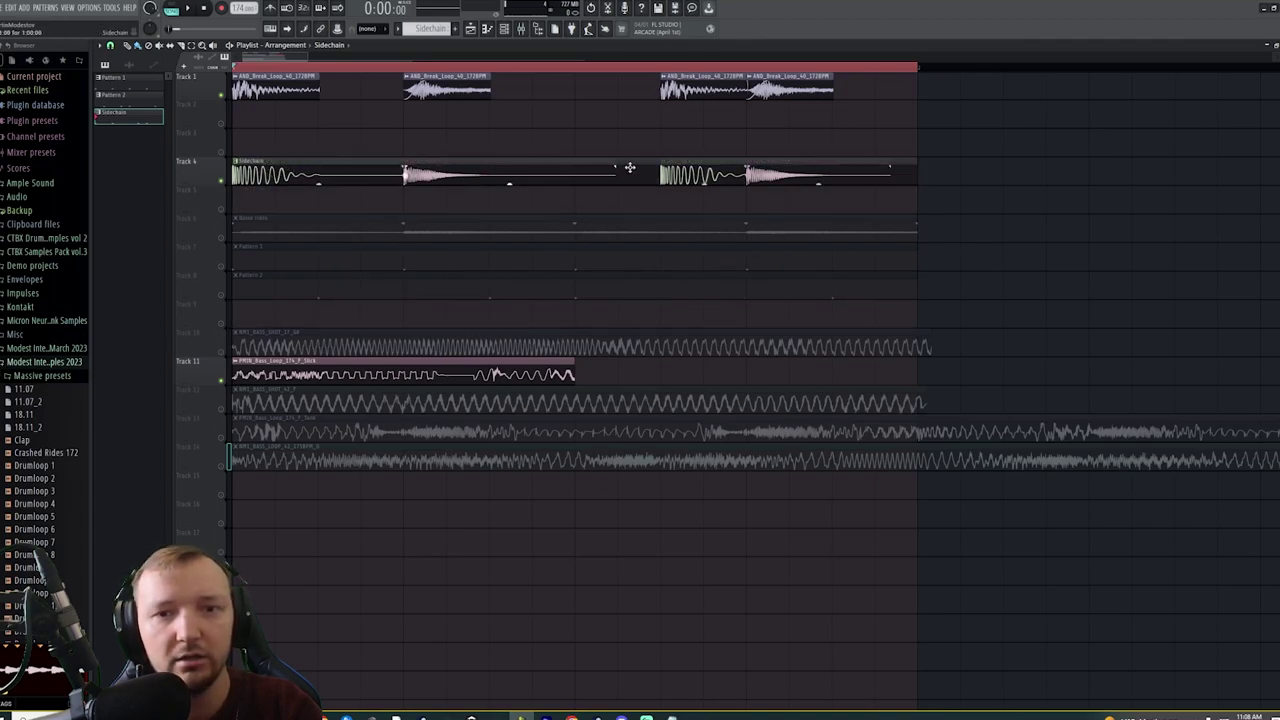
Move the Sidechain clip down to Track 5 and shorten the playback loop to the first half of the bar
{"action": "left_click_drag", "start_coordinate": [630, 167], "coordinate": [632, 203]}
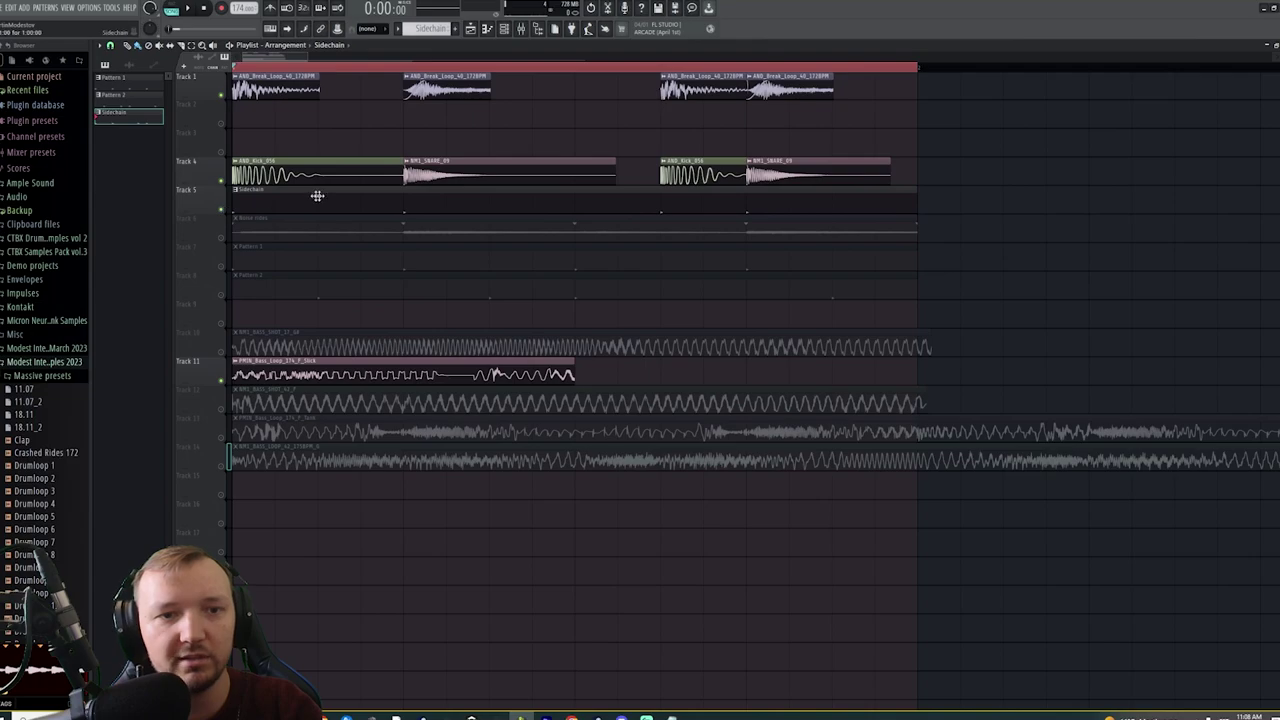
{"action": "left_click", "coordinate": [221, 383]}
{"action": "left_click", "coordinate": [221, 383]}
{"action": "key", "text": "space"}
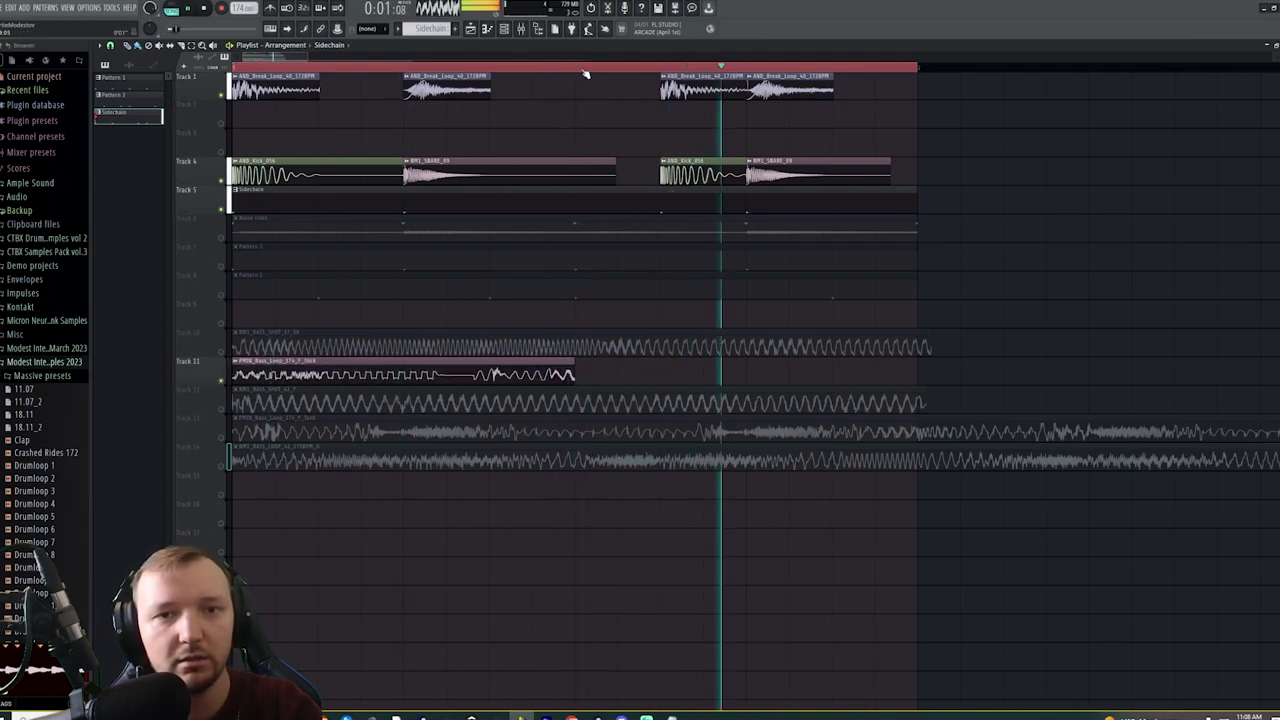
{"action": "left_click_drag", "start_coordinate": [585, 67], "coordinate": [232, 67]}
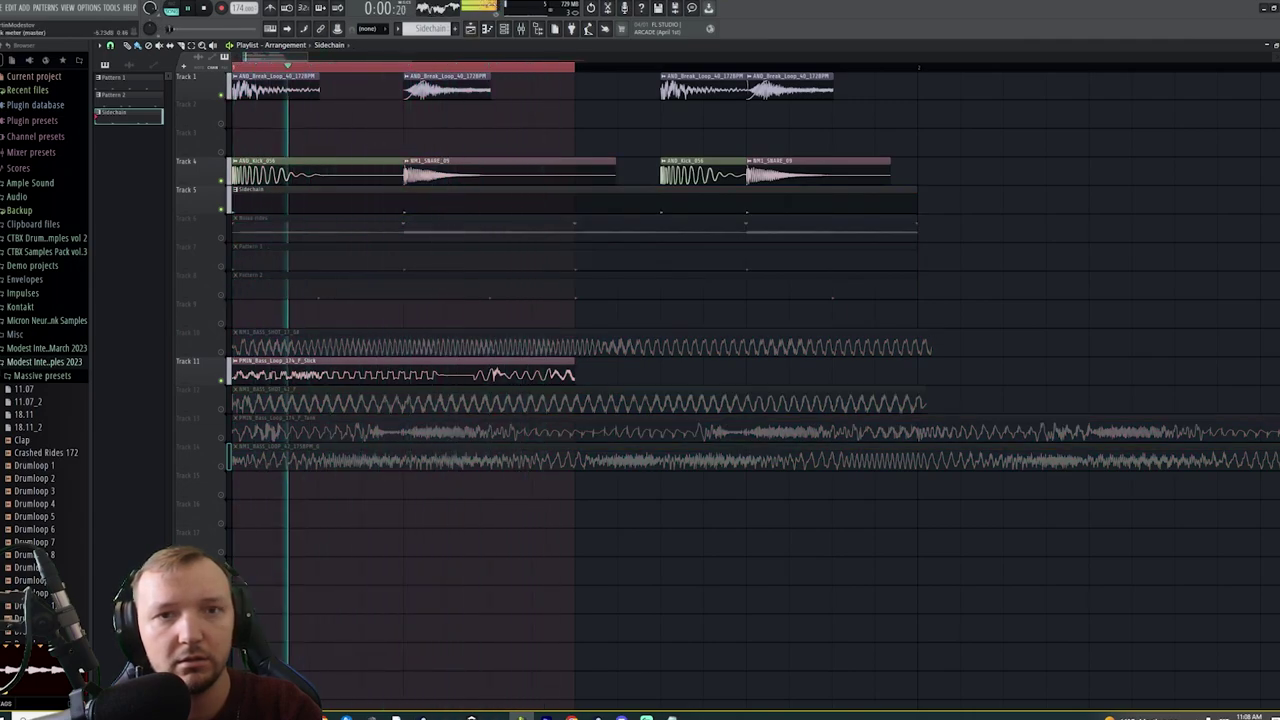
{"action": "key", "text": "F9"}
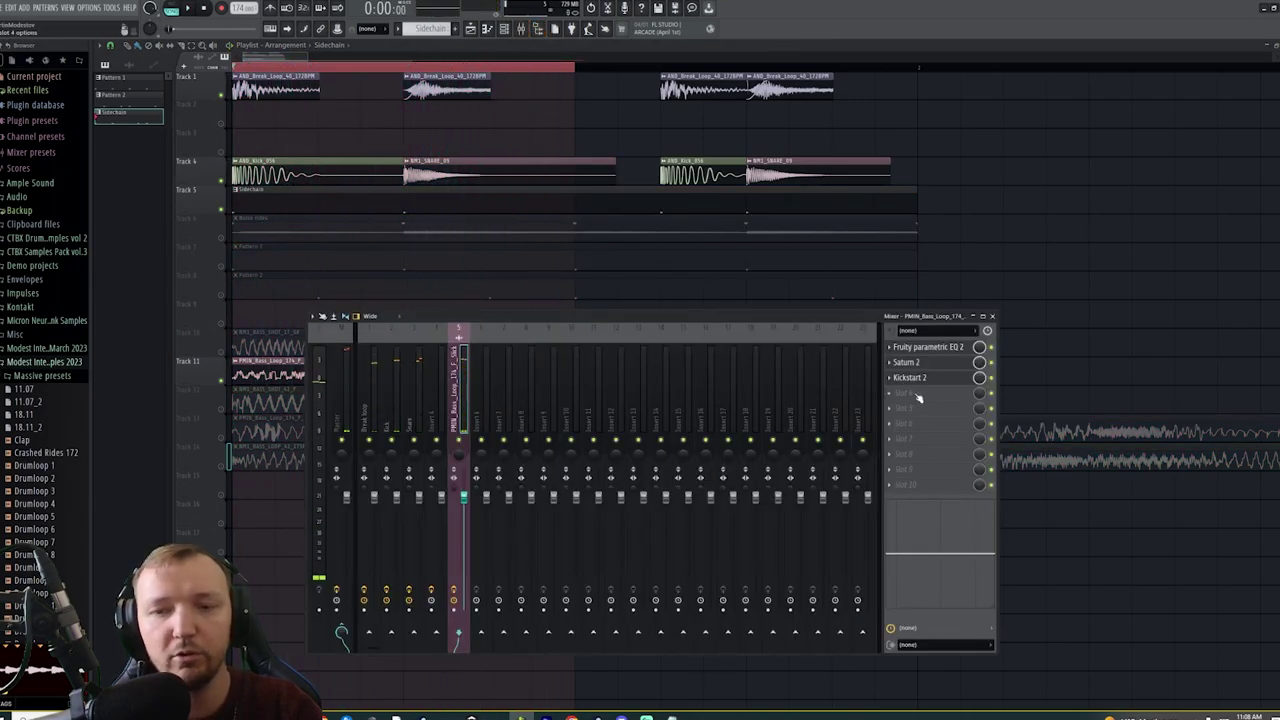
{"action": "key", "text": "F9"}
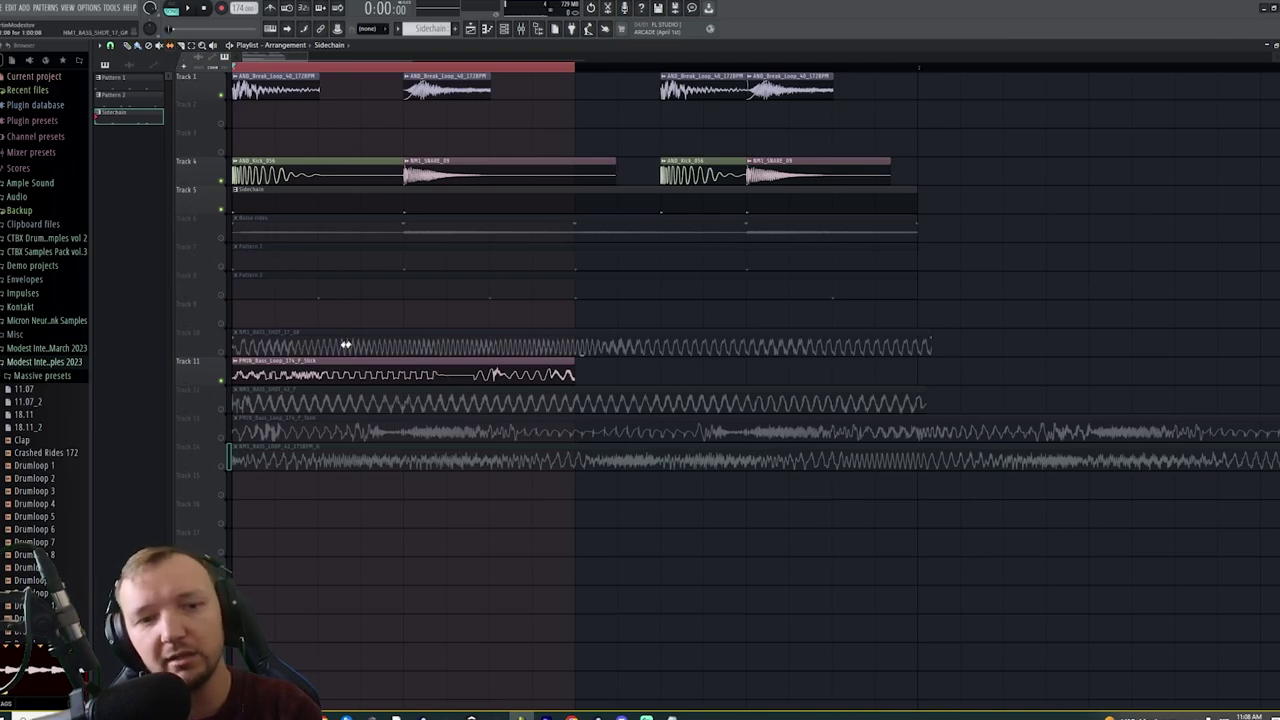
Slip the audio inside the Track 11 bass clip during playback to audition different sections of the sample over the drums
{"action": "left_click_drag", "start_coordinate": [318, 377], "coordinate": [480, 370]}
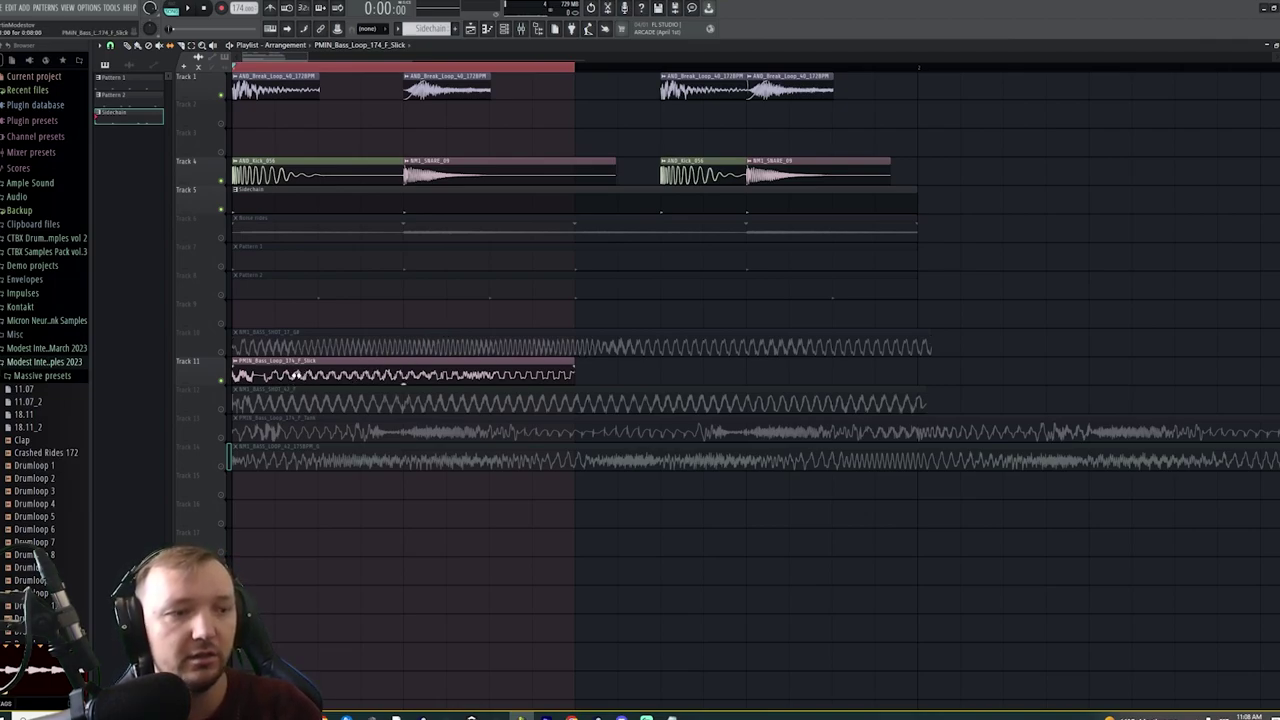
{"action": "key", "text": "space"}
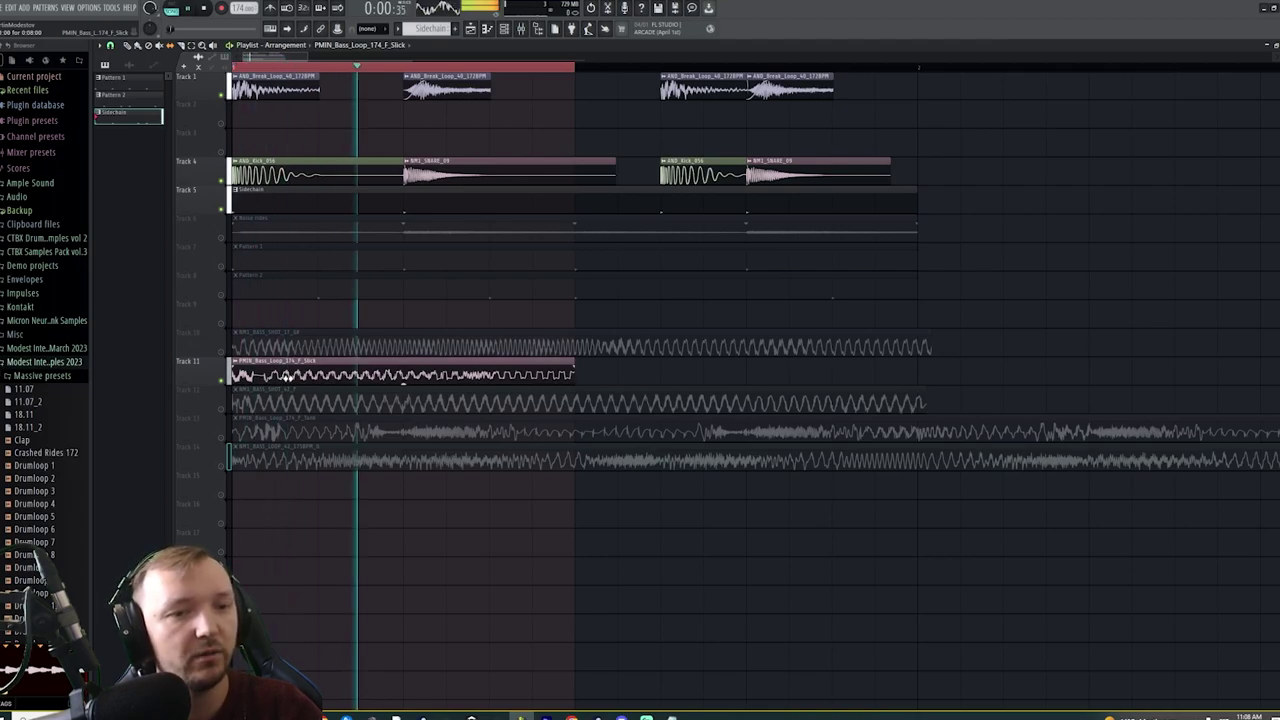
{"action": "left_click_drag", "start_coordinate": [290, 377], "coordinate": [606, 377]}
{"action": "left_click_drag", "start_coordinate": [390, 380], "coordinate": [523, 378]}
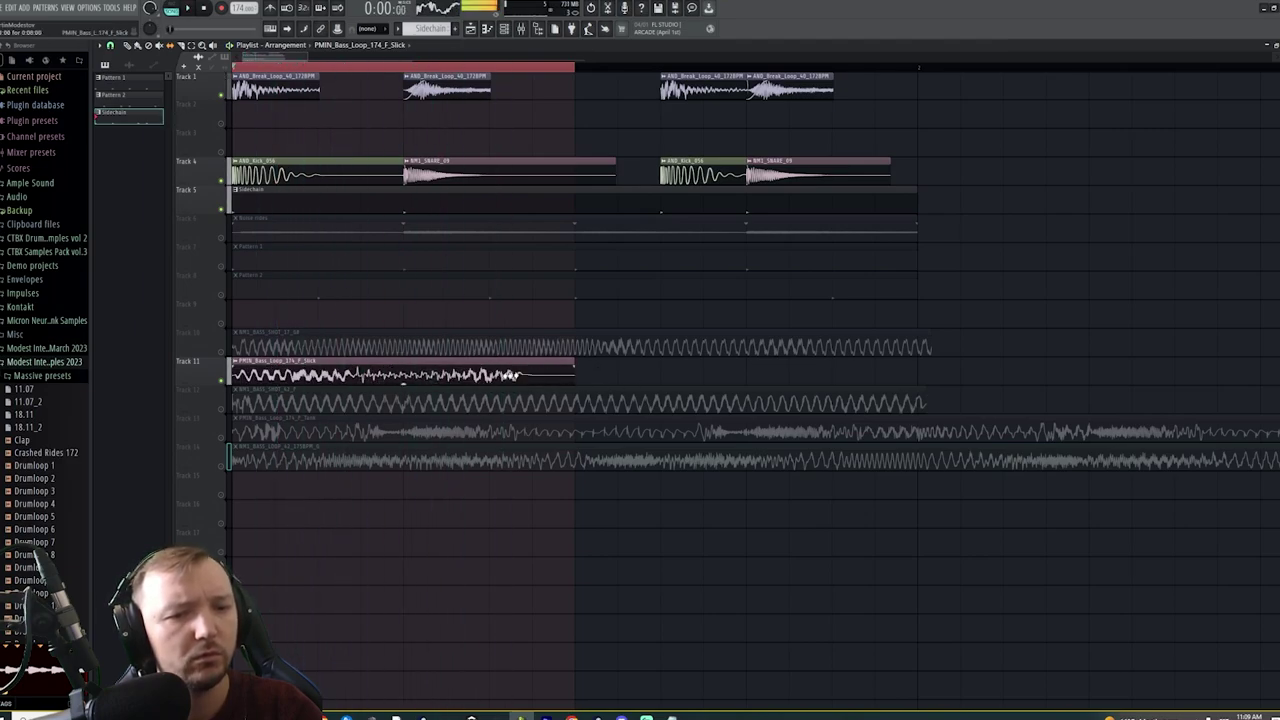
{"action": "left_click_drag", "start_coordinate": [400, 376], "coordinate": [662, 368]}
{"action": "left_click_drag", "start_coordinate": [383, 376], "coordinate": [539, 376]}
{"action": "left_click_drag", "start_coordinate": [388, 375], "coordinate": [372, 376]}
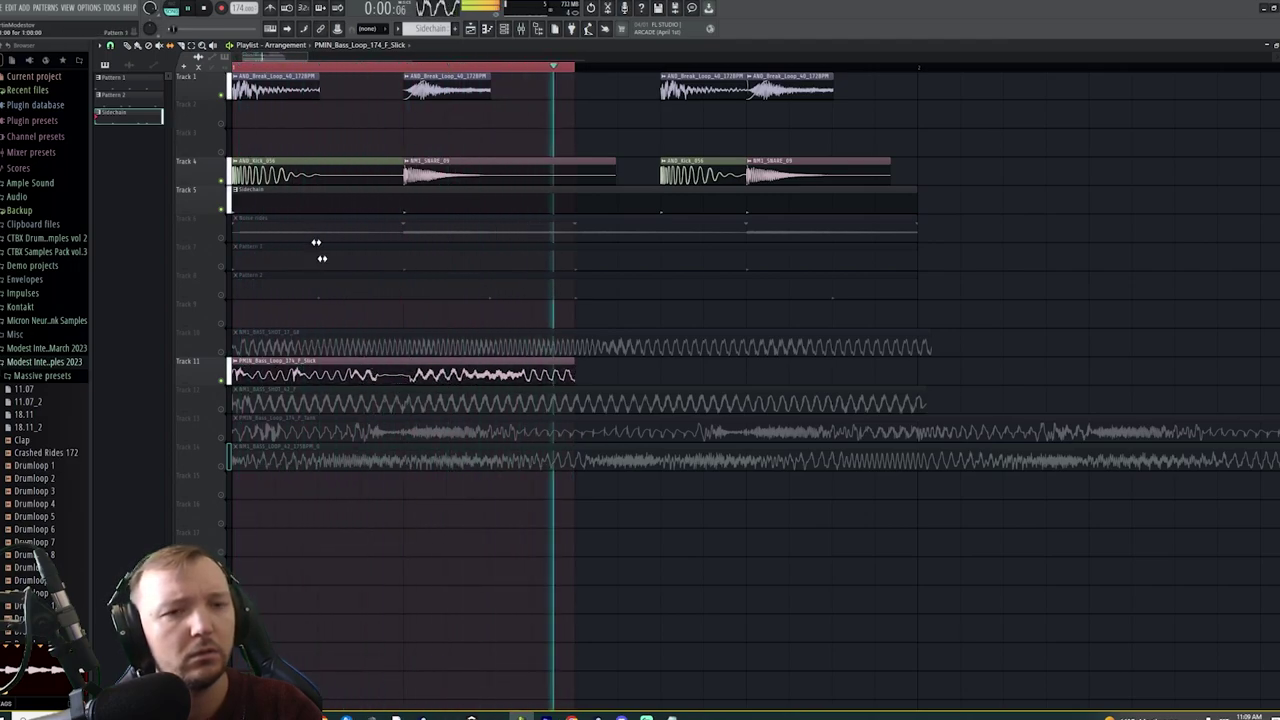
Narrow the playback loop to the first beat, ending at the first snare
{"action": "left_click_drag", "start_coordinate": [322, 60], "coordinate": [231, 82]}
{"action": "key", "text": "space"}
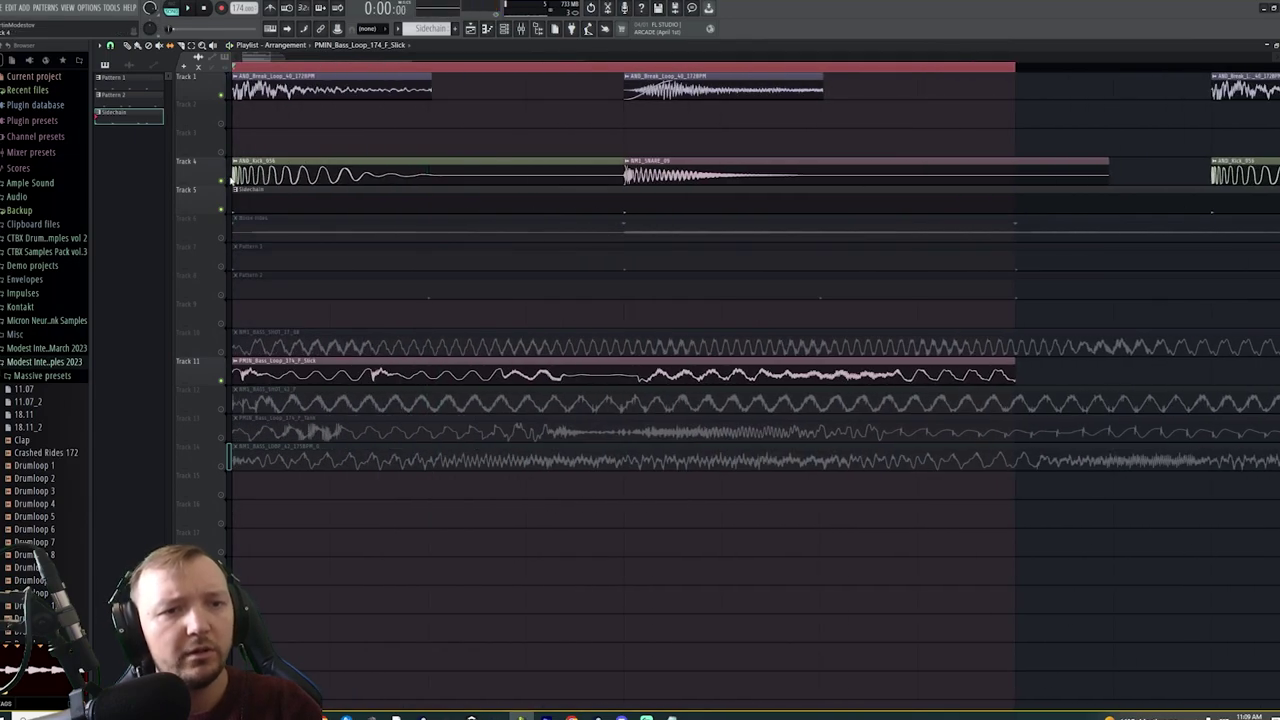
{"action": "left_click_drag", "start_coordinate": [355, 71], "coordinate": [232, 72]}
{"action": "key", "text": "space"}
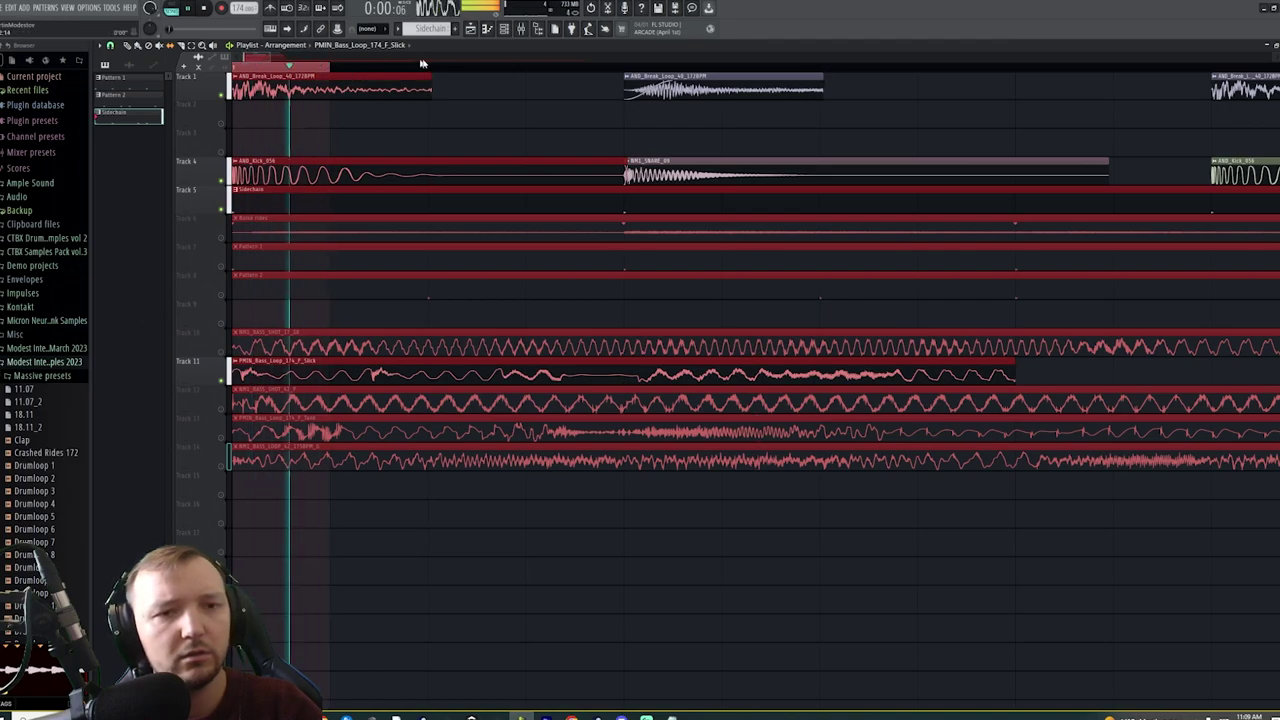
{"action": "left_click_drag", "start_coordinate": [434, 71], "coordinate": [232, 70]}
{"action": "left_click", "coordinate": [449, 546], "text": "ctrl"}
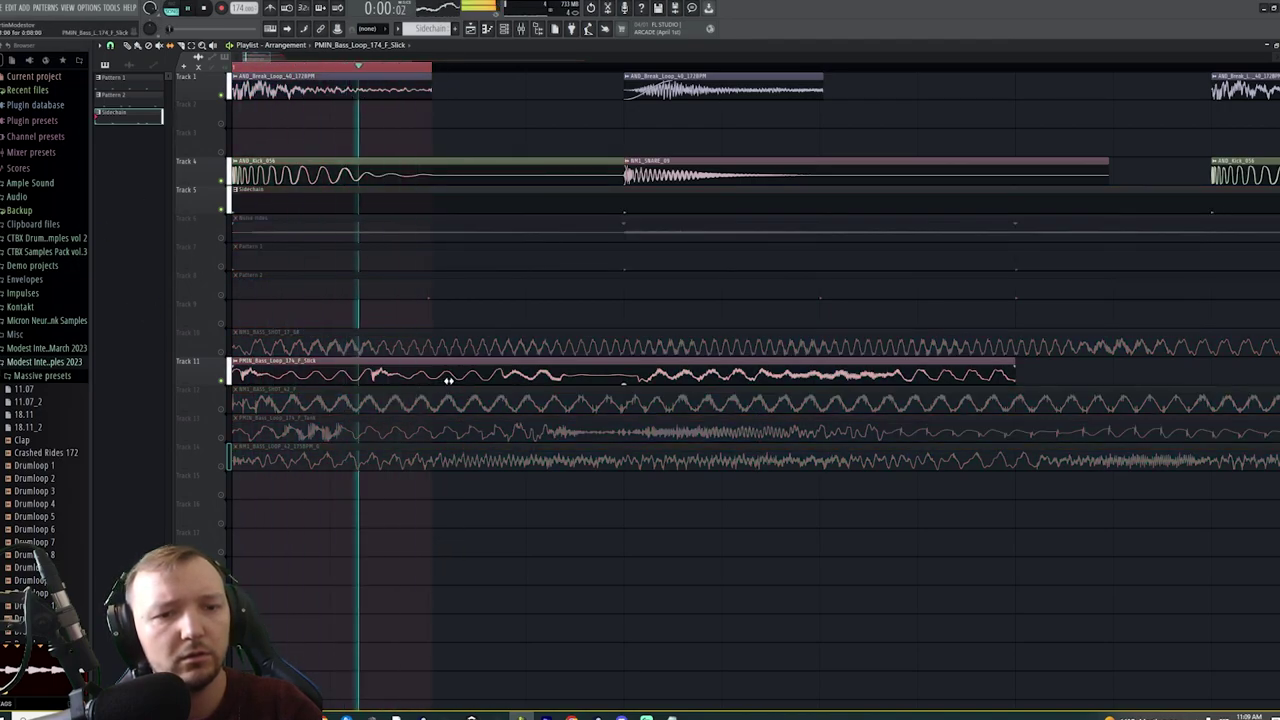
{"action": "left_click_drag", "start_coordinate": [626, 71], "coordinate": [232, 70]}
{"action": "scroll", "coordinate": [484, 462], "scroll_direction": "down", "scroll_amount": 2}
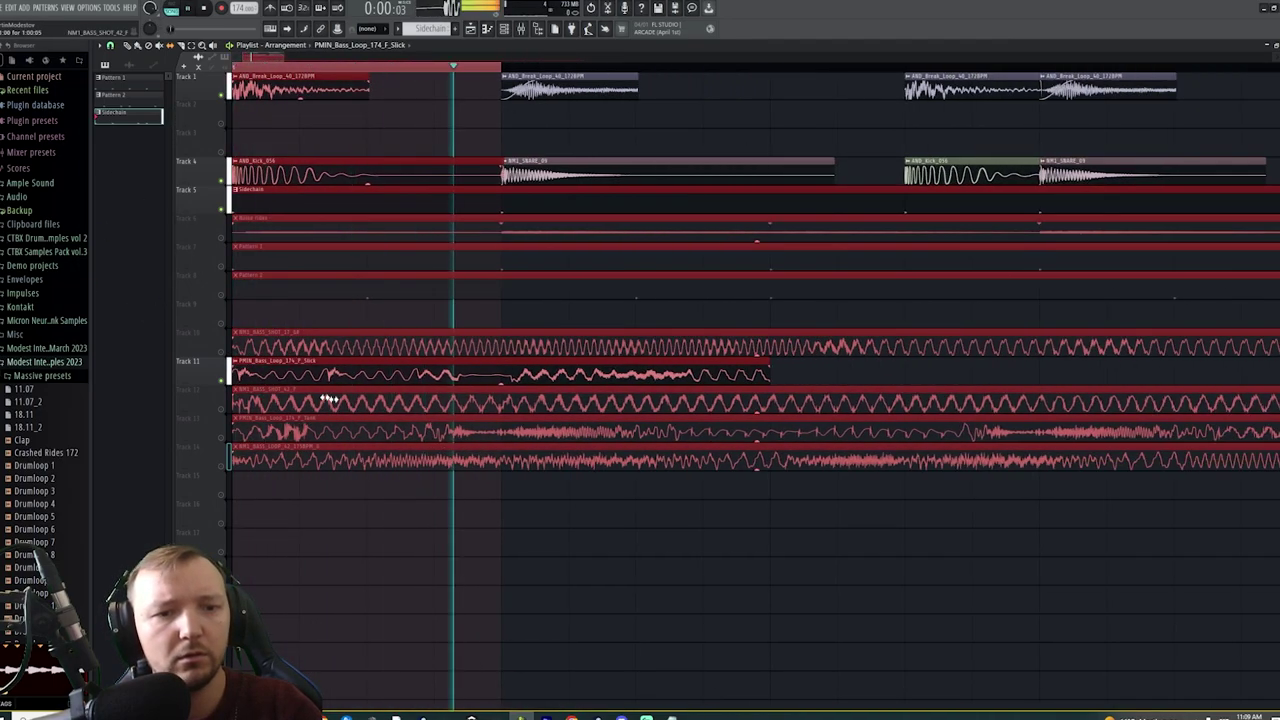
Slip the Track 11 bass clip's audio to fit the first beat and slice the clip at the first snare
{"action": "left_click", "coordinate": [429, 517], "text": "ctrl"}
{"action": "left_click_drag", "start_coordinate": [421, 372], "coordinate": [481, 371]}
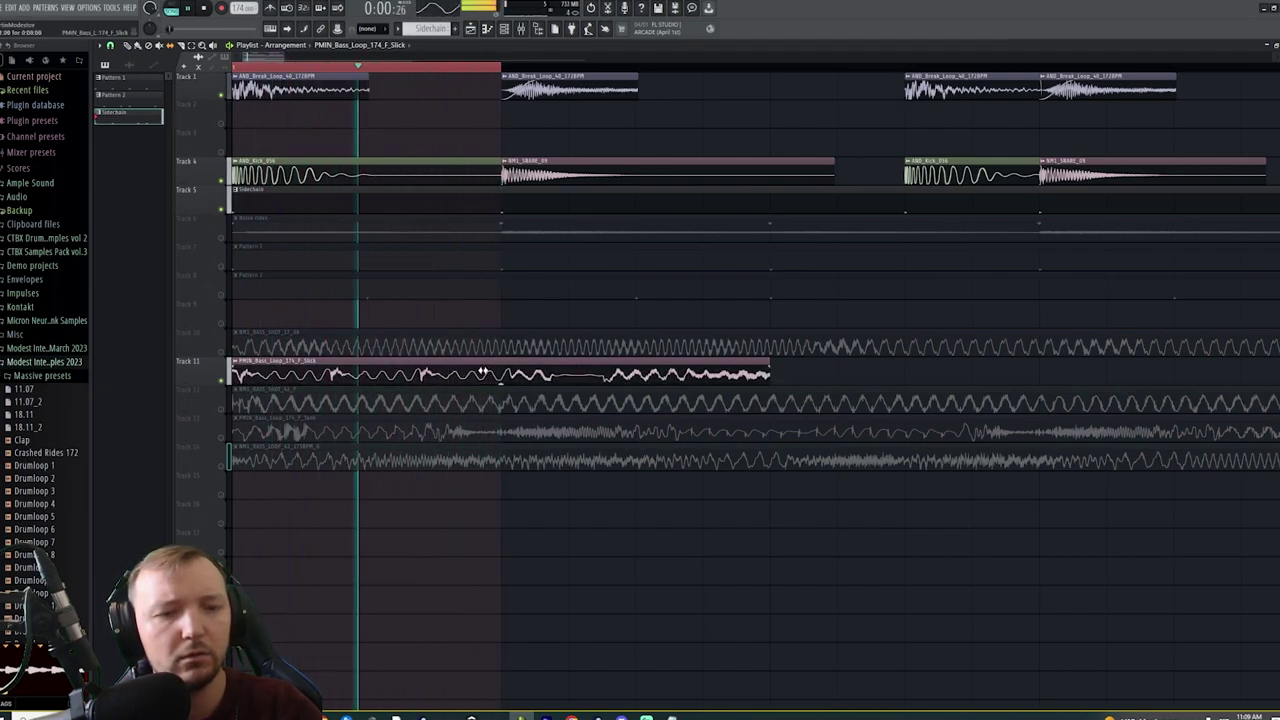
{"action": "key", "text": "space"}
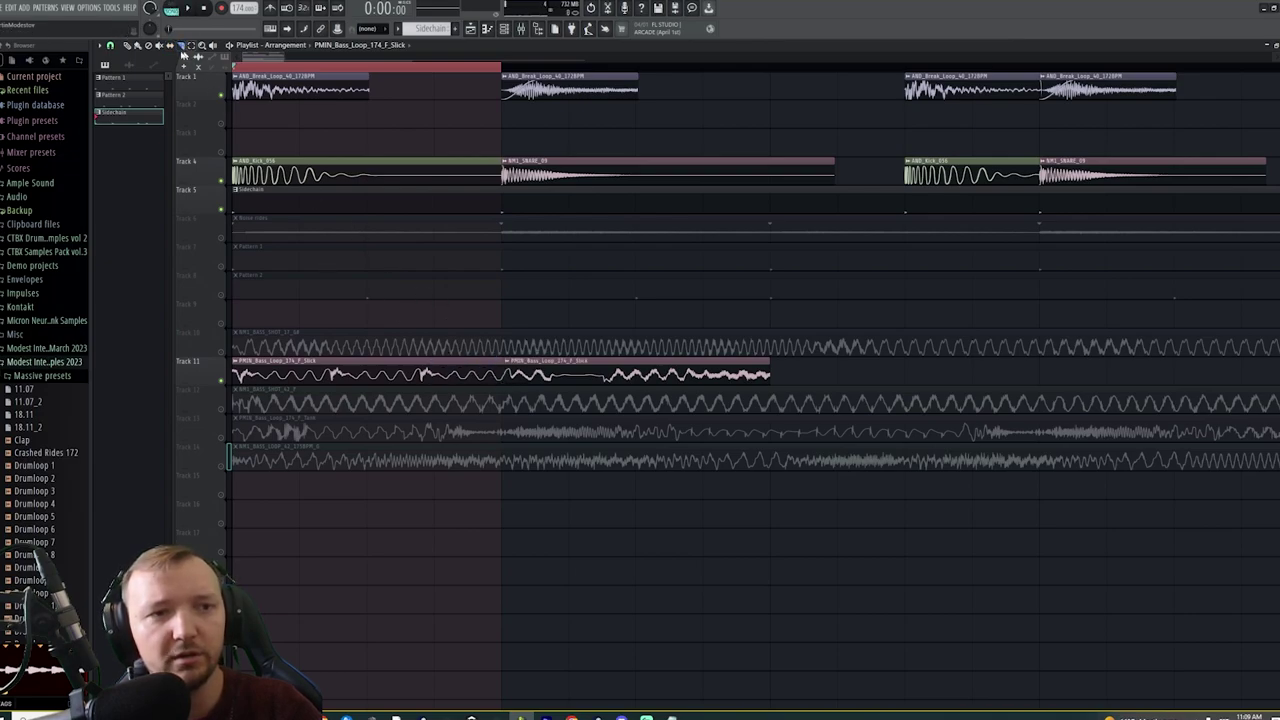
Park the second bass slice on Track 9 near the end of the bar and duplicate the first slice across the second beat
{"action": "left_click_drag", "start_coordinate": [549, 331], "coordinate": [893, 328]}
{"action": "right_click", "coordinate": [222, 381]}
{"action": "right_click", "coordinate": [222, 381]}
{"action": "scroll", "coordinate": [488, 323], "scroll_direction": "down", "scroll_amount": 2}
{"action": "left_click_drag", "start_coordinate": [298, 365], "coordinate": [480, 361]}
Loop the first half of the bar and mute the bass samples on Tracks 10, 12, 13 and 14
{"action": "left_click_drag", "start_coordinate": [611, 68], "coordinate": [236, 68]}
{"action": "key", "text": "space"}
{"action": "key", "text": "space"}
{"action": "right_click", "coordinate": [462, 580]}
{"action": "left_click", "coordinate": [226, 352]}
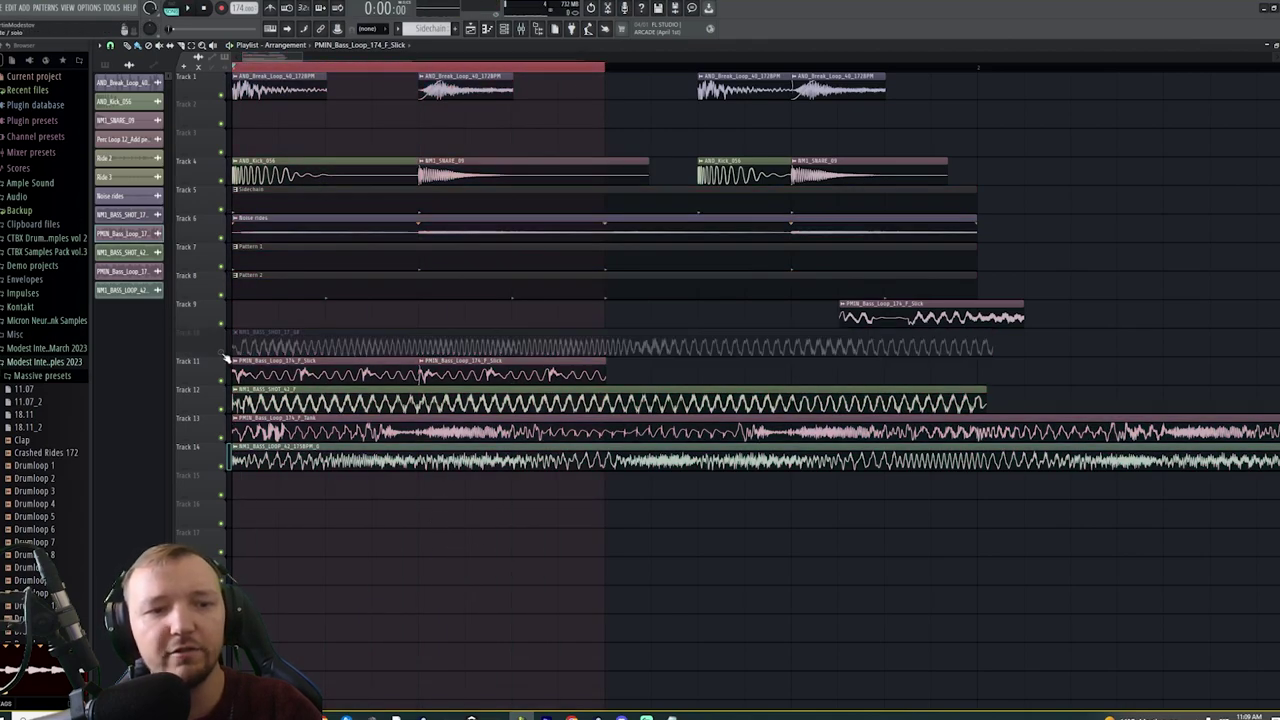
{"action": "left_click", "coordinate": [226, 409]}
{"action": "left_click", "coordinate": [226, 437]}
{"action": "left_click", "coordinate": [222, 462]}
{"action": "key", "text": "space"}
{"action": "key", "text": "space"}
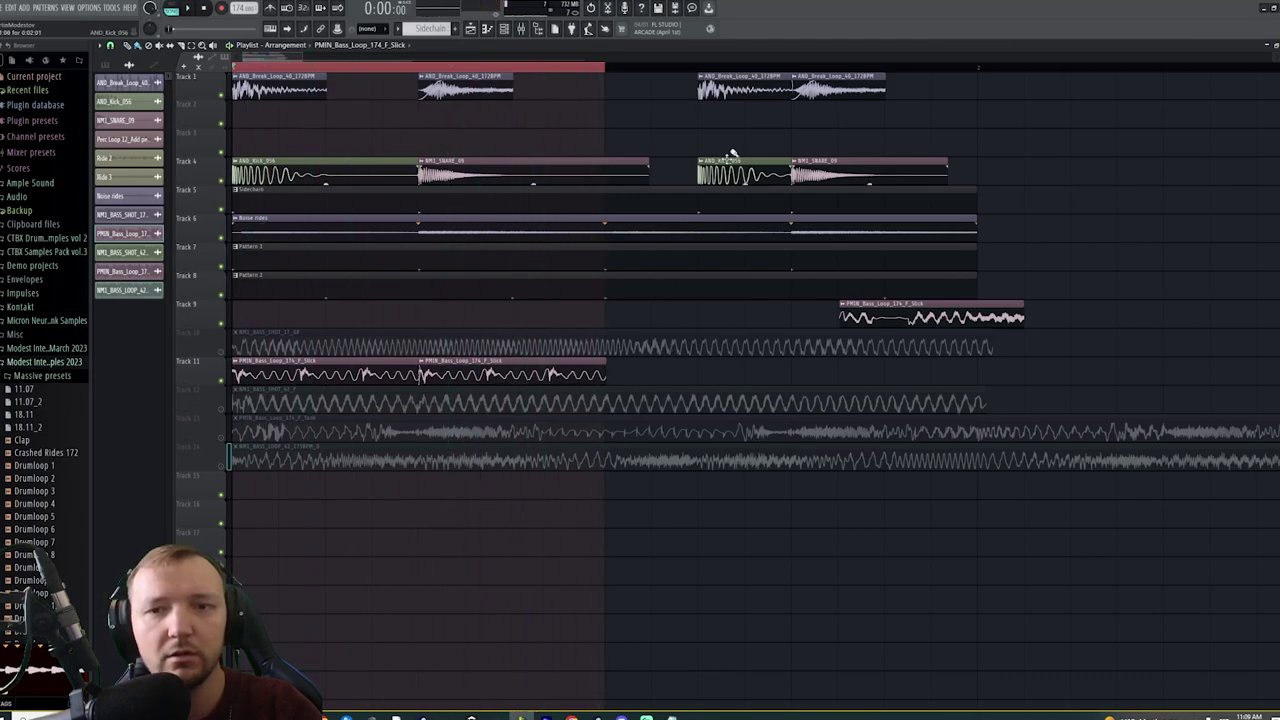
Trim the first snare clip to end at mid-bar and move the Track 9 bass slice to the third beat
{"action": "left_click_drag", "start_coordinate": [637, 157], "coordinate": [593, 174]}
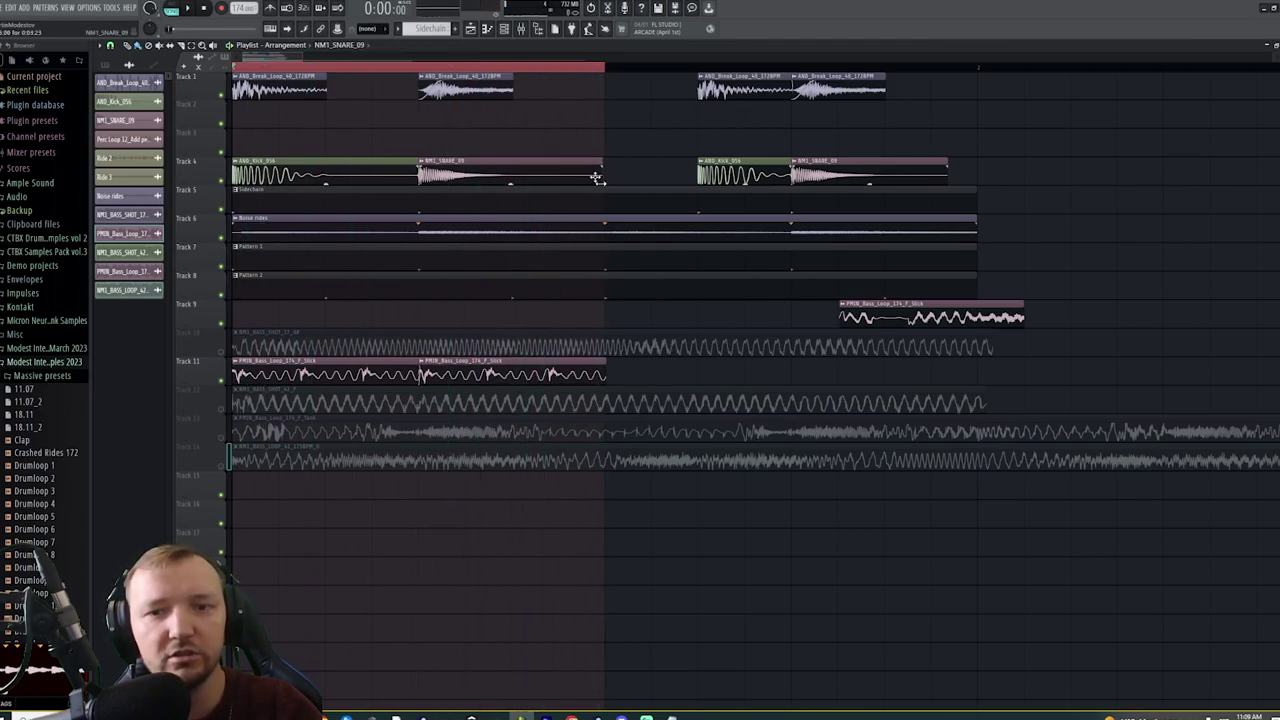
{"action": "left_click_drag", "start_coordinate": [920, 312], "coordinate": [688, 293]}
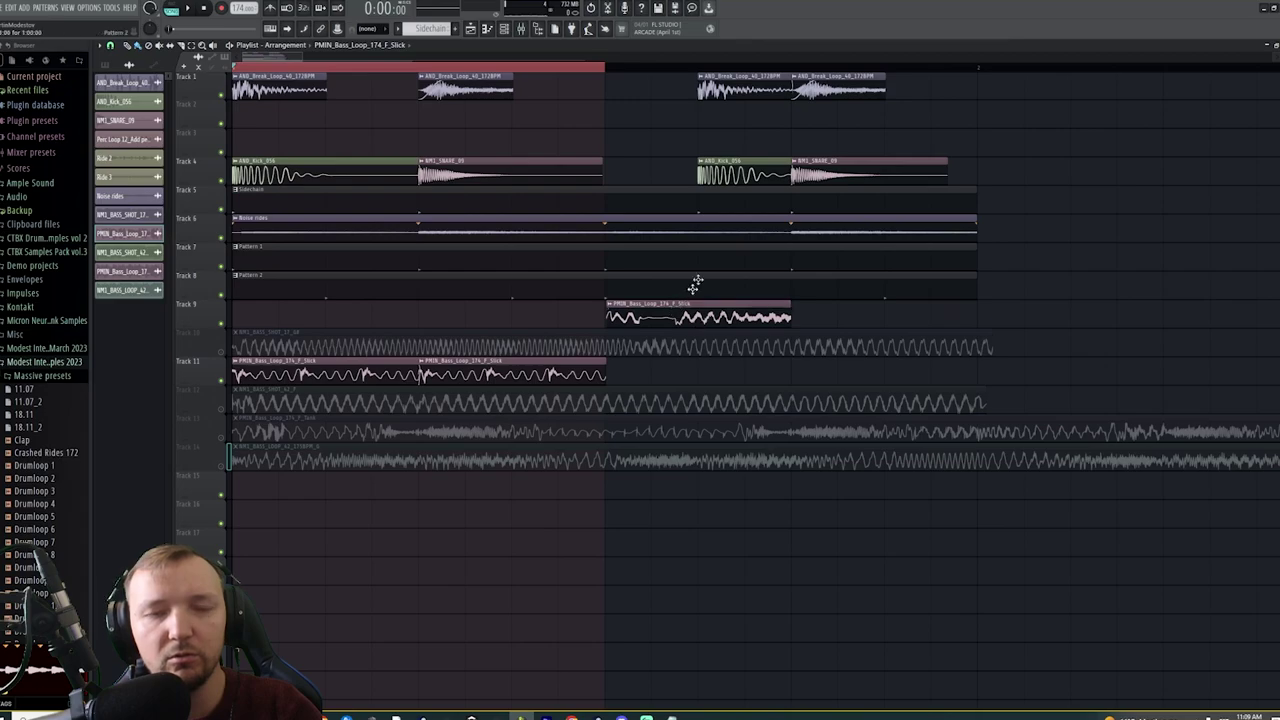
Extend the playback loop to the full bar and align the second bass slice on Track 11 with the first snare
{"action": "left_click_drag", "start_coordinate": [980, 71], "coordinate": [232, 68]}
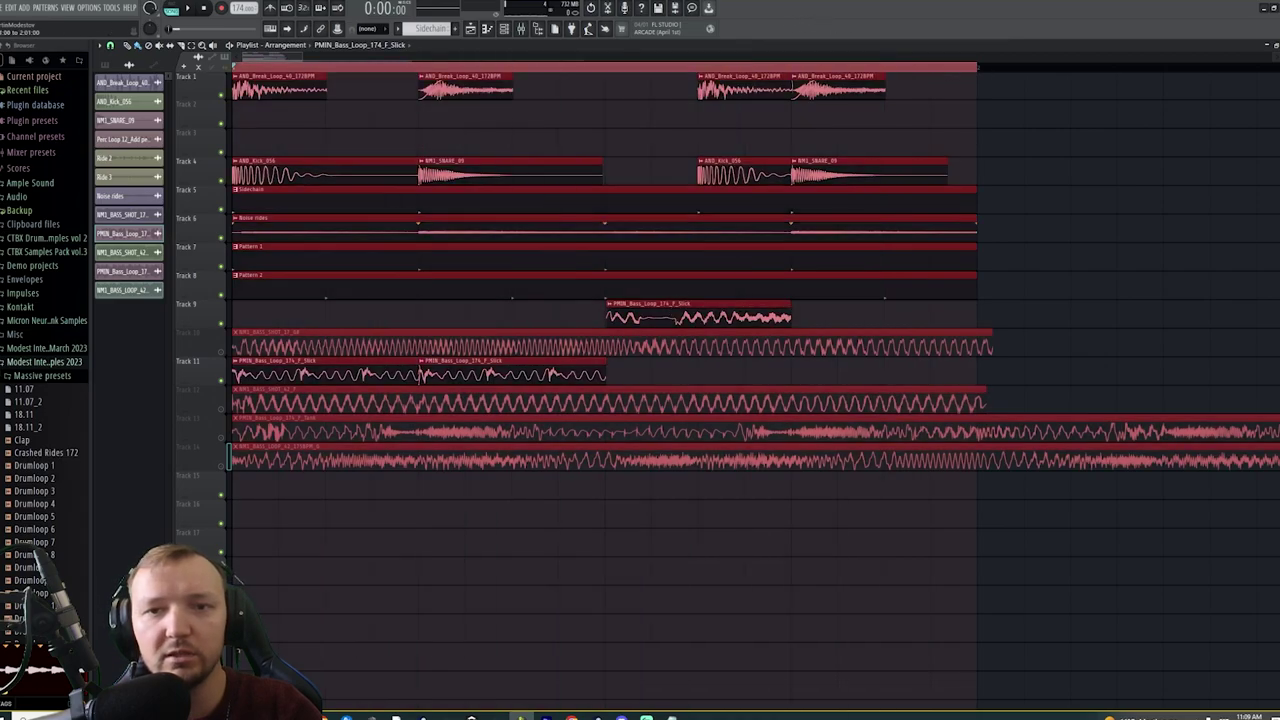
{"action": "left_click", "coordinate": [643, 561], "text": "ctrl"}
{"action": "scroll", "coordinate": [362, 482], "scroll_direction": "down", "scroll_amount": 2}
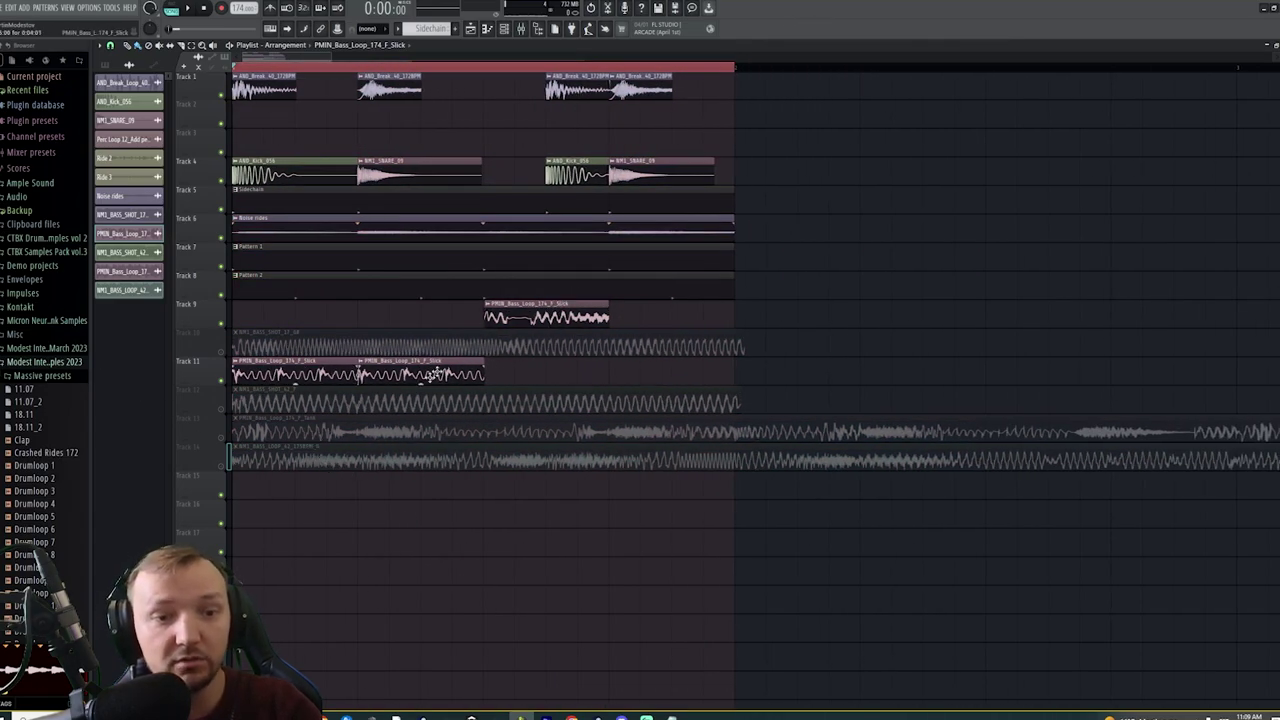
{"action": "scroll", "coordinate": [450, 376], "scroll_direction": "up", "scroll_amount": 3}
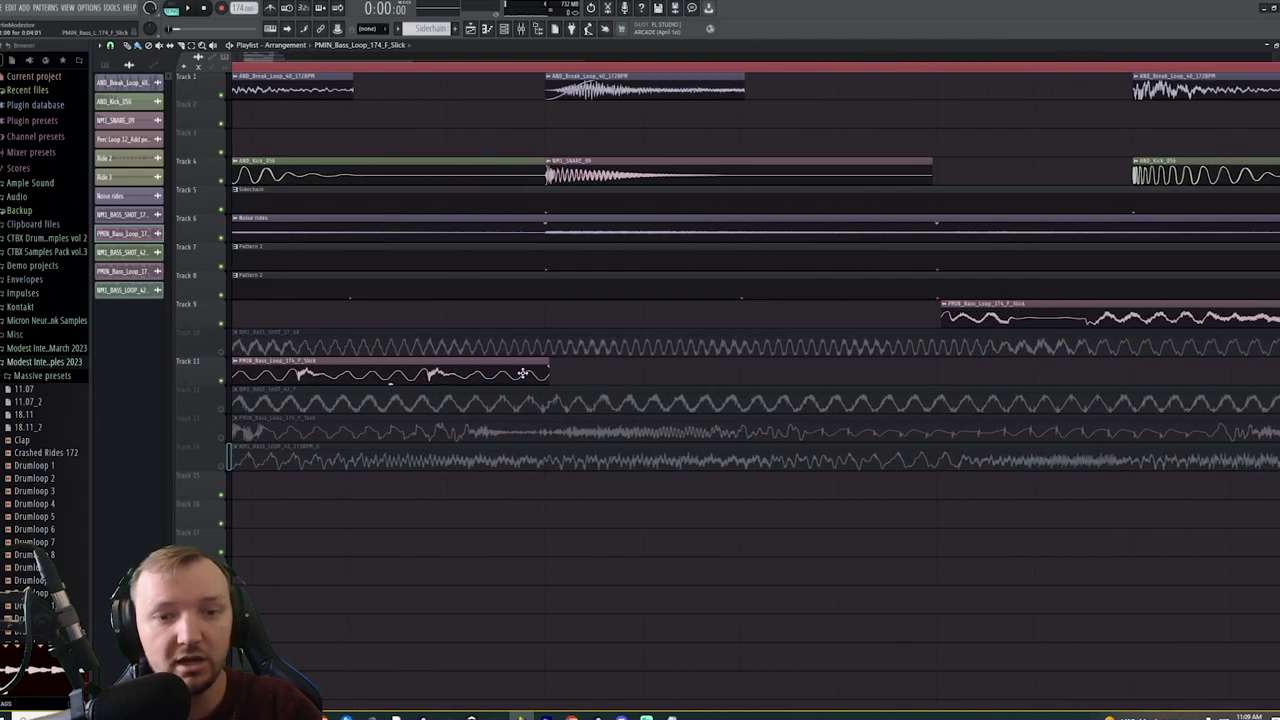
{"action": "mouse_move", "coordinate": [598, 364]}
{"action": "left_mouse_down"}
{"action": "mouse_move", "coordinate": [613, 364]}
{"action": "mouse_move", "coordinate": [599, 362]}
{"action": "left_mouse_up"}
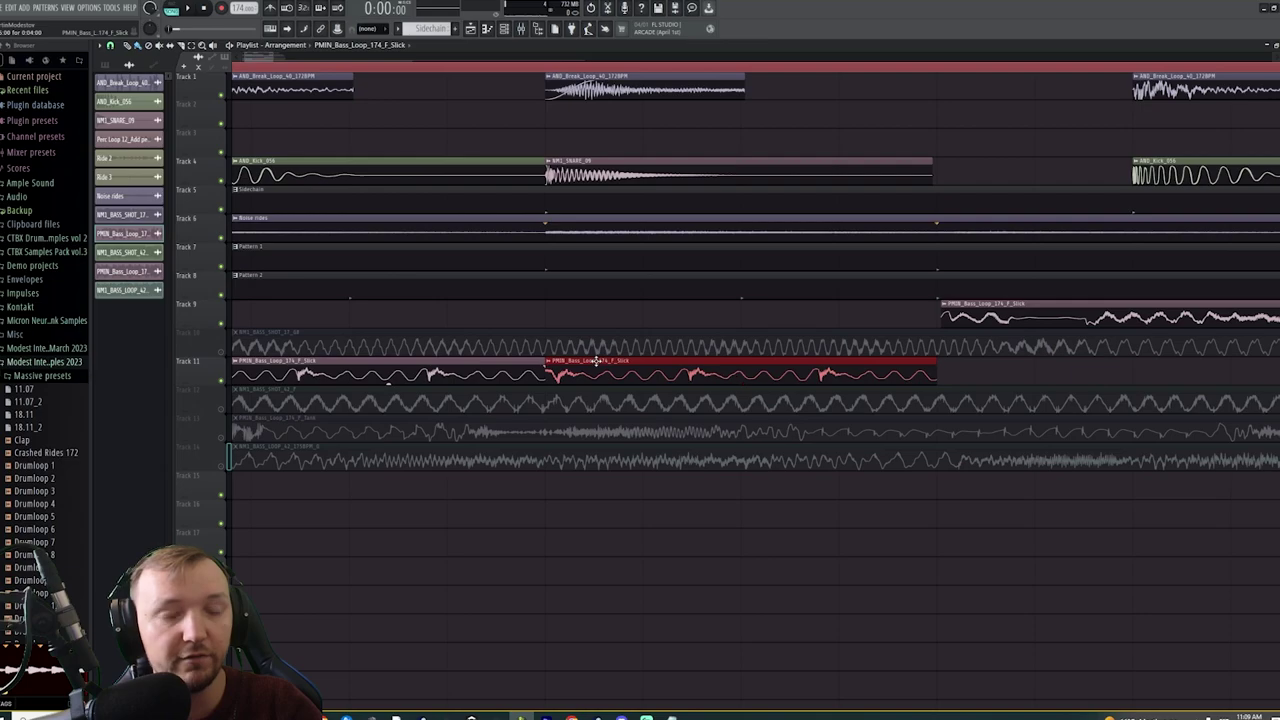
{"action": "scroll", "coordinate": [272, 286], "scroll_direction": "down", "scroll_amount": 2}
Set the playlist snap to Cell and move the Track 9 bass slice onto Track 11 at the third beat
{"action": "left_click", "coordinate": [110, 46]}
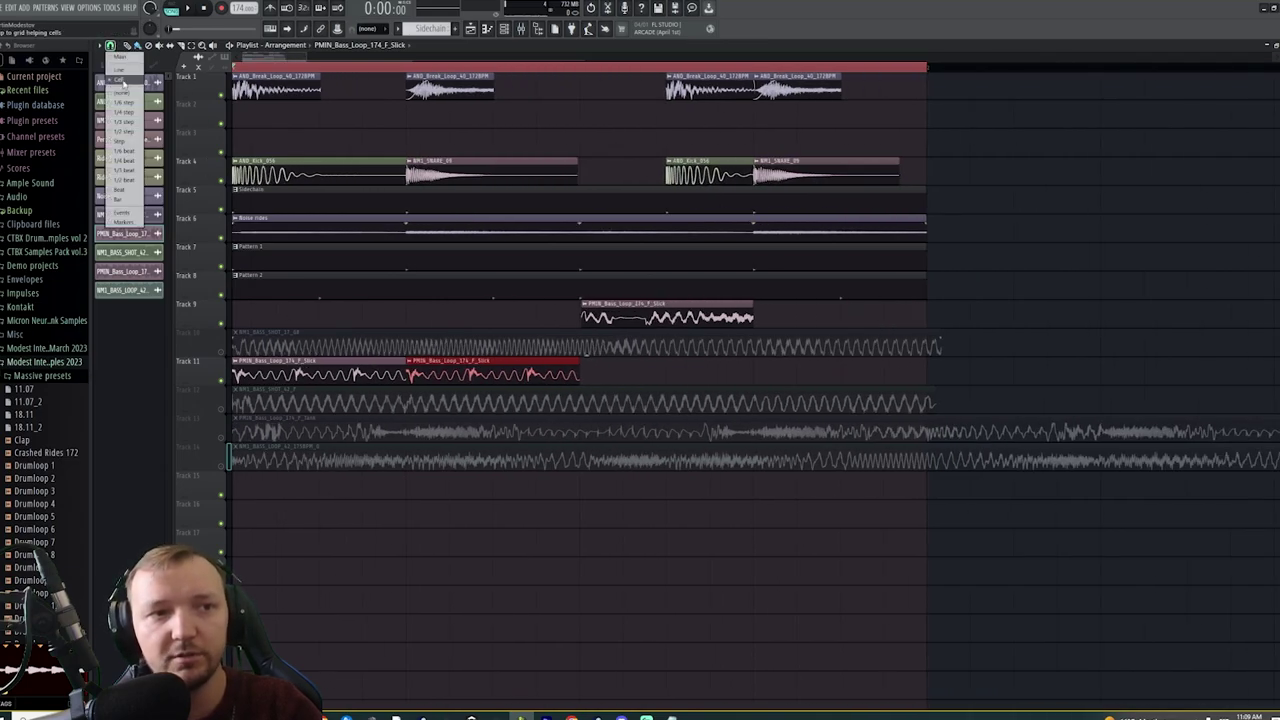
{"action": "left_click", "coordinate": [123, 89]}
{"action": "left_click", "coordinate": [457, 586]}
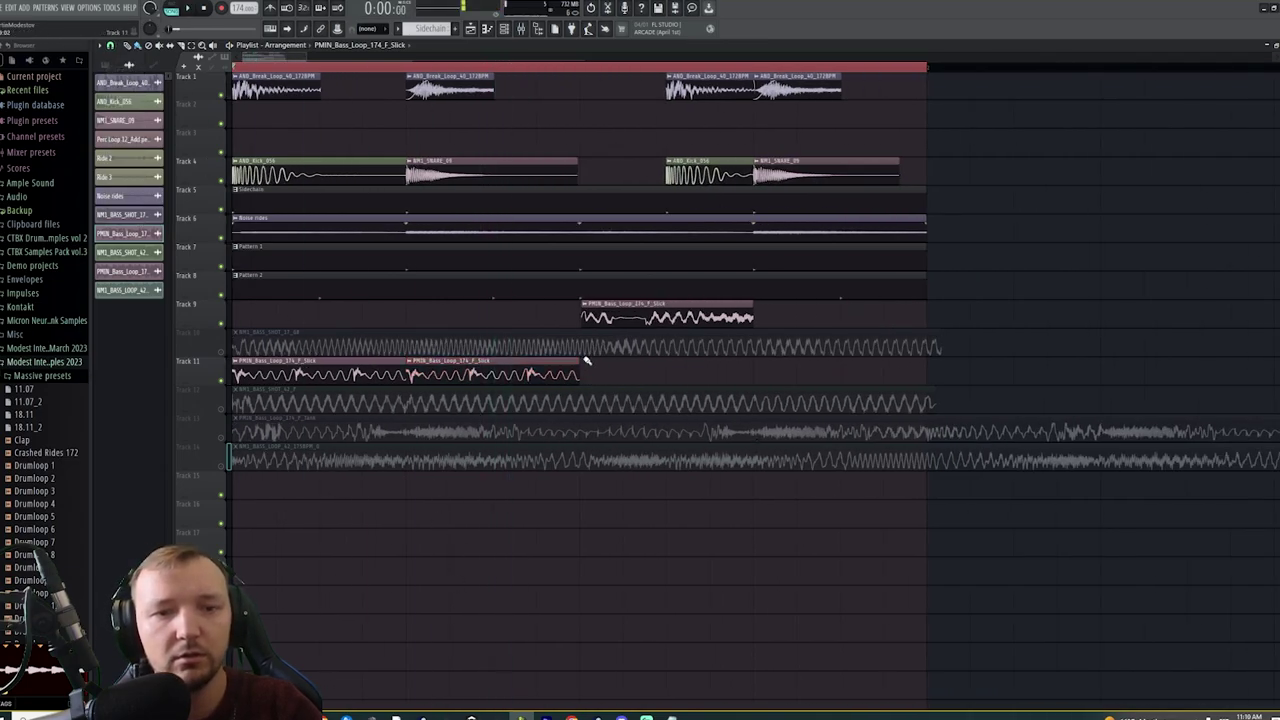
{"action": "left_click_drag", "start_coordinate": [606, 310], "coordinate": [608, 368]}
{"action": "key", "text": "space"}
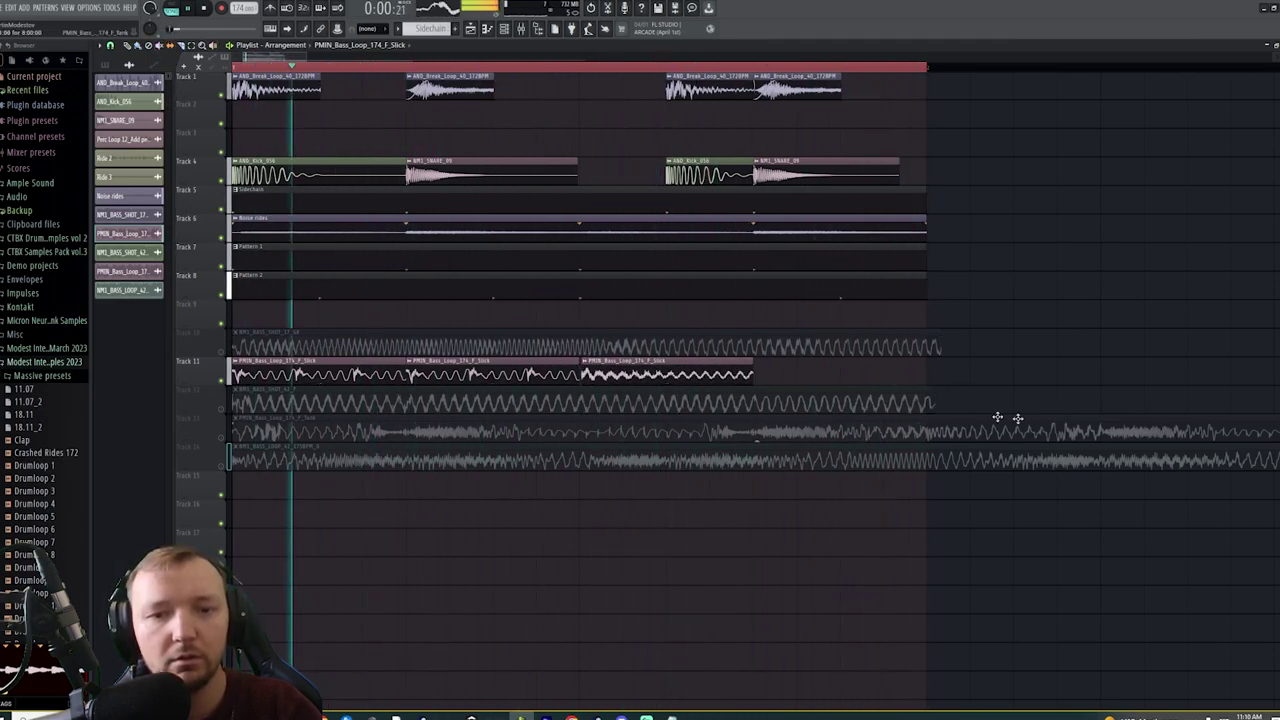
Try a copy of the third bass slice with slipped audio on the fourth beat of Track 11, and delete it
{"action": "left_click_drag", "start_coordinate": [690, 372], "coordinate": [843, 370]}
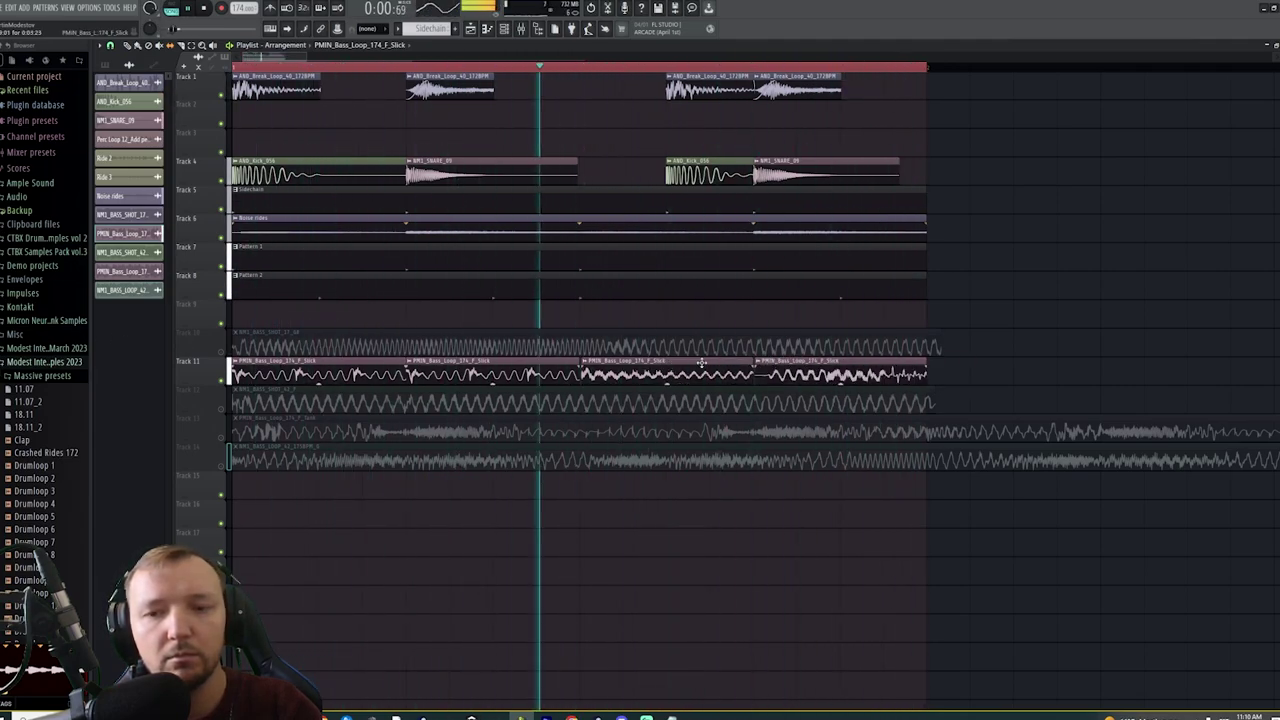
{"action": "left_click_drag", "start_coordinate": [826, 365], "coordinate": [368, 386]}
{"action": "left_click_drag", "start_coordinate": [846, 377], "coordinate": [377, 381]}
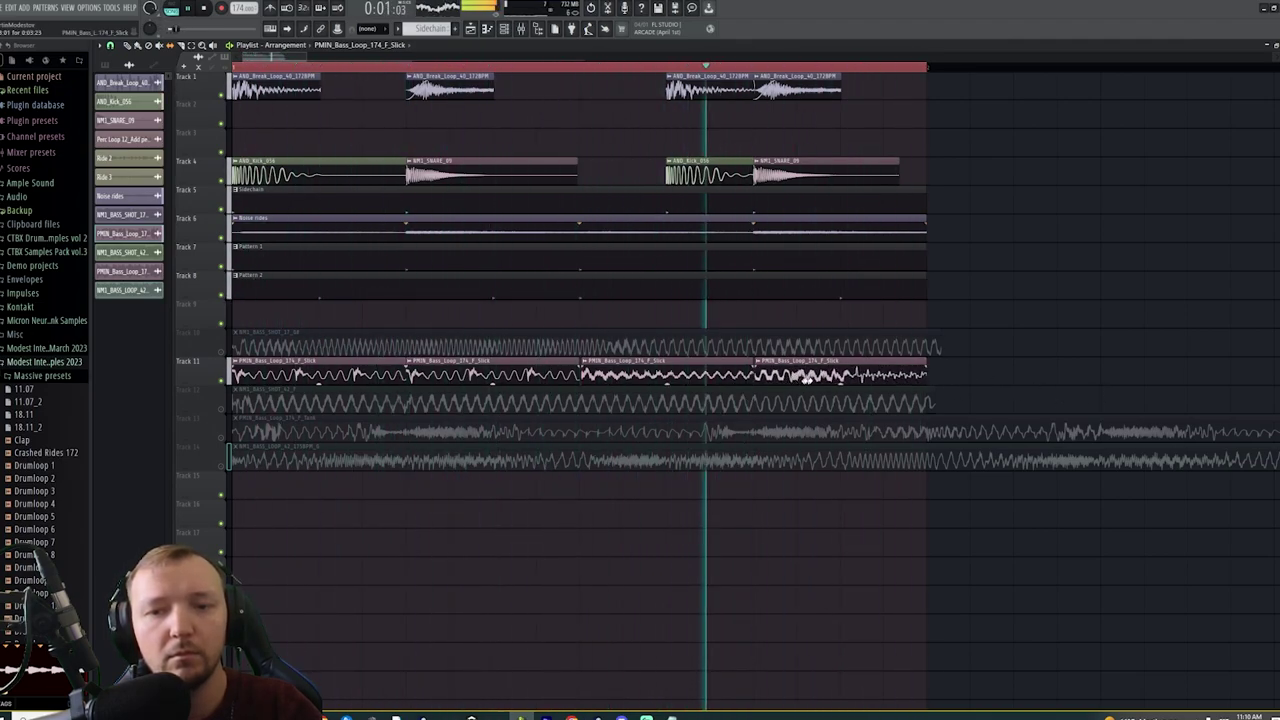
{"action": "key", "text": "space"}
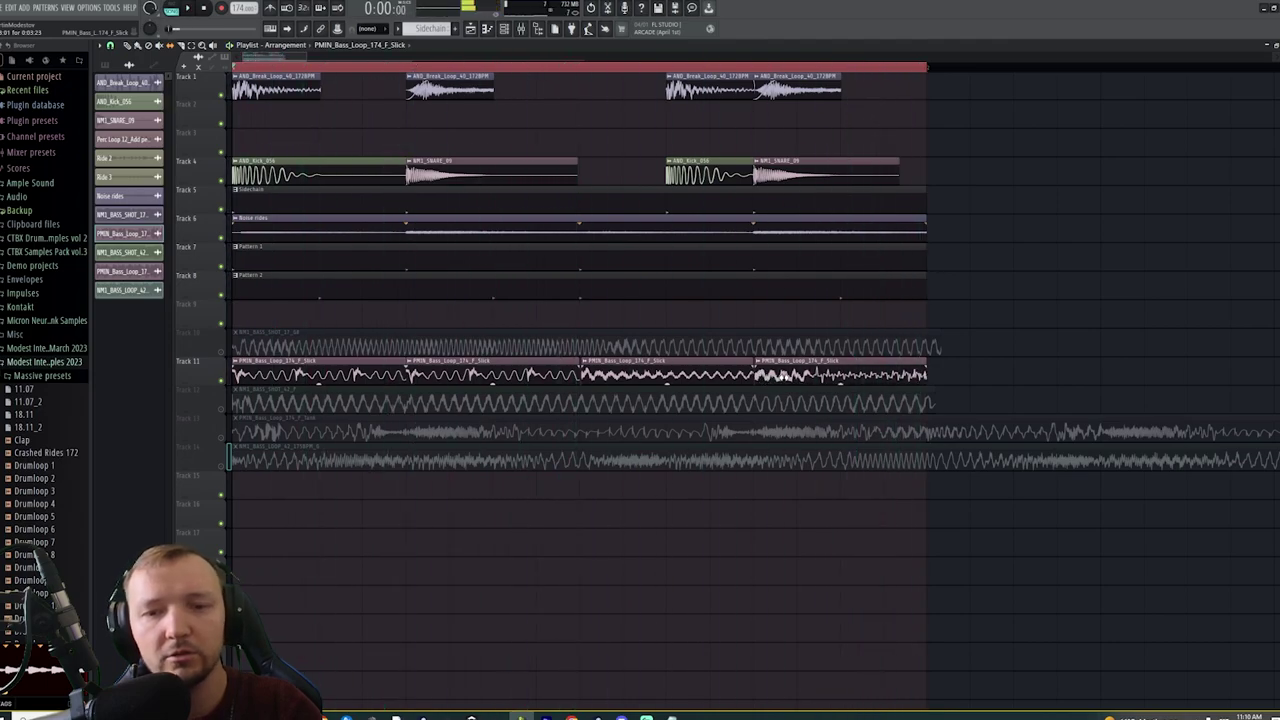
{"action": "right_click", "coordinate": [784, 377]}
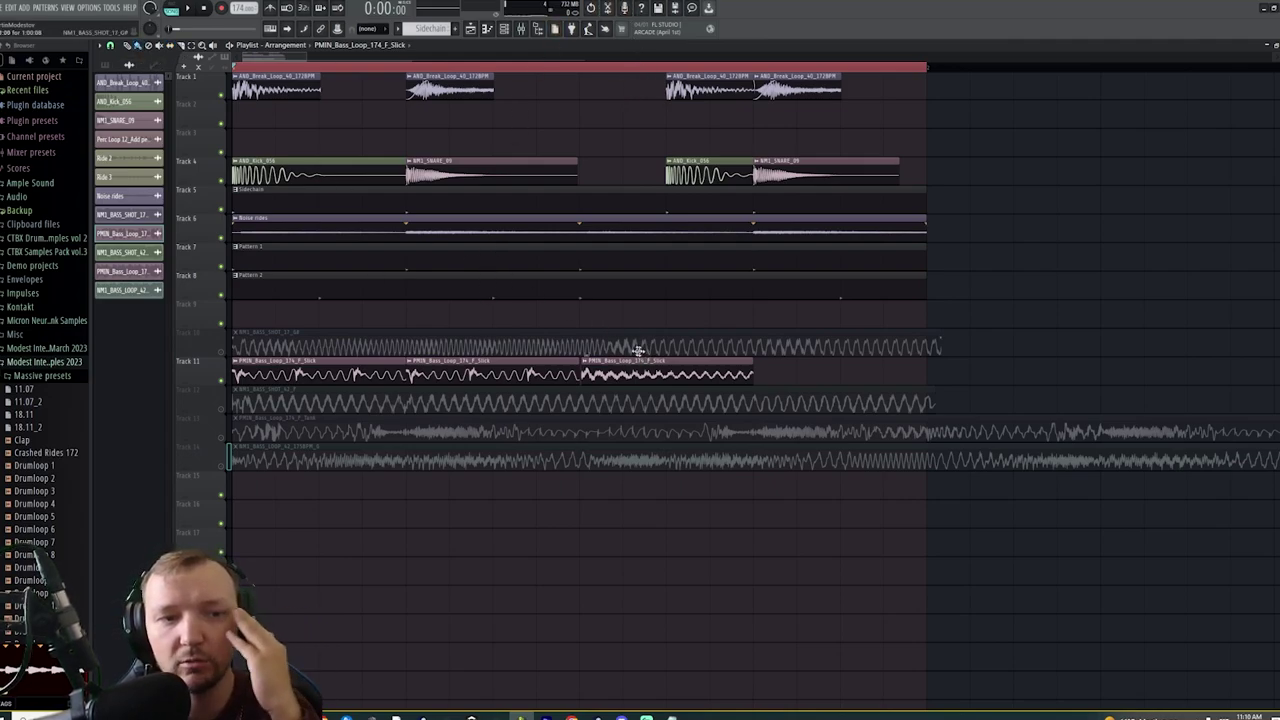
Solo the bass shot on Track 12, check the Slick loop's sample settings, and play the Track 11 bass slices soloed
{"action": "right_click", "coordinate": [224, 411]}
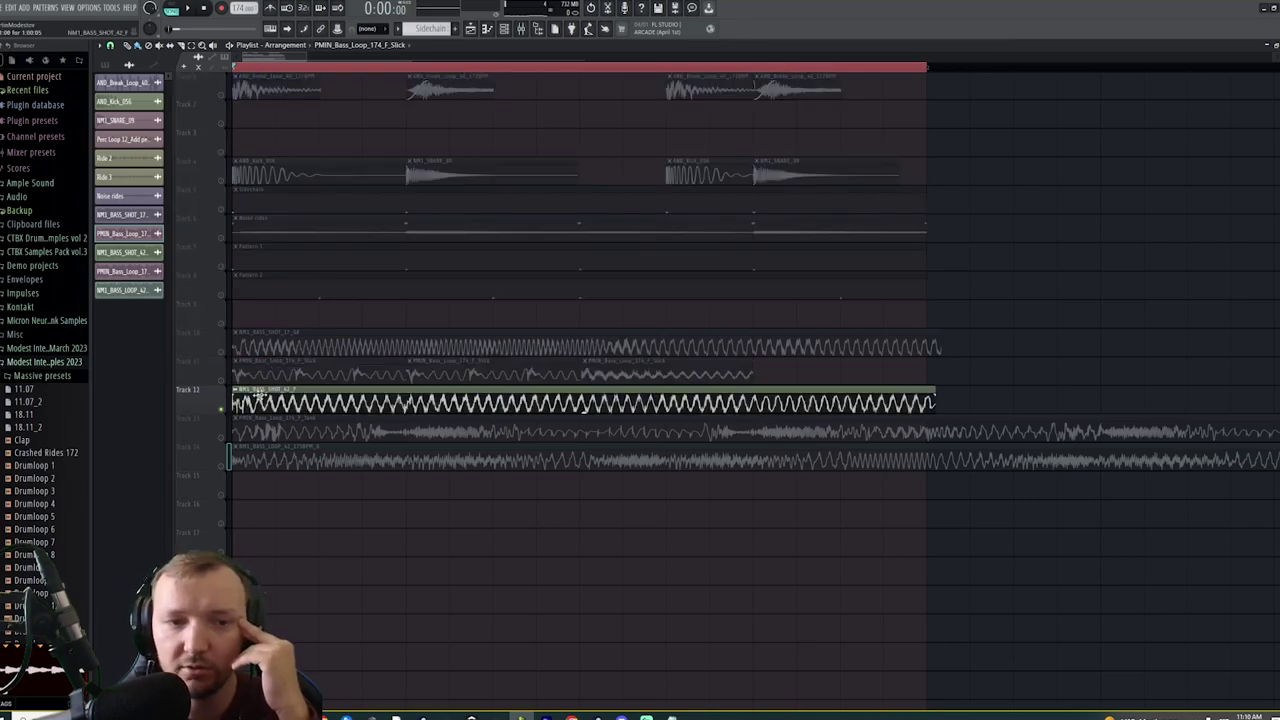
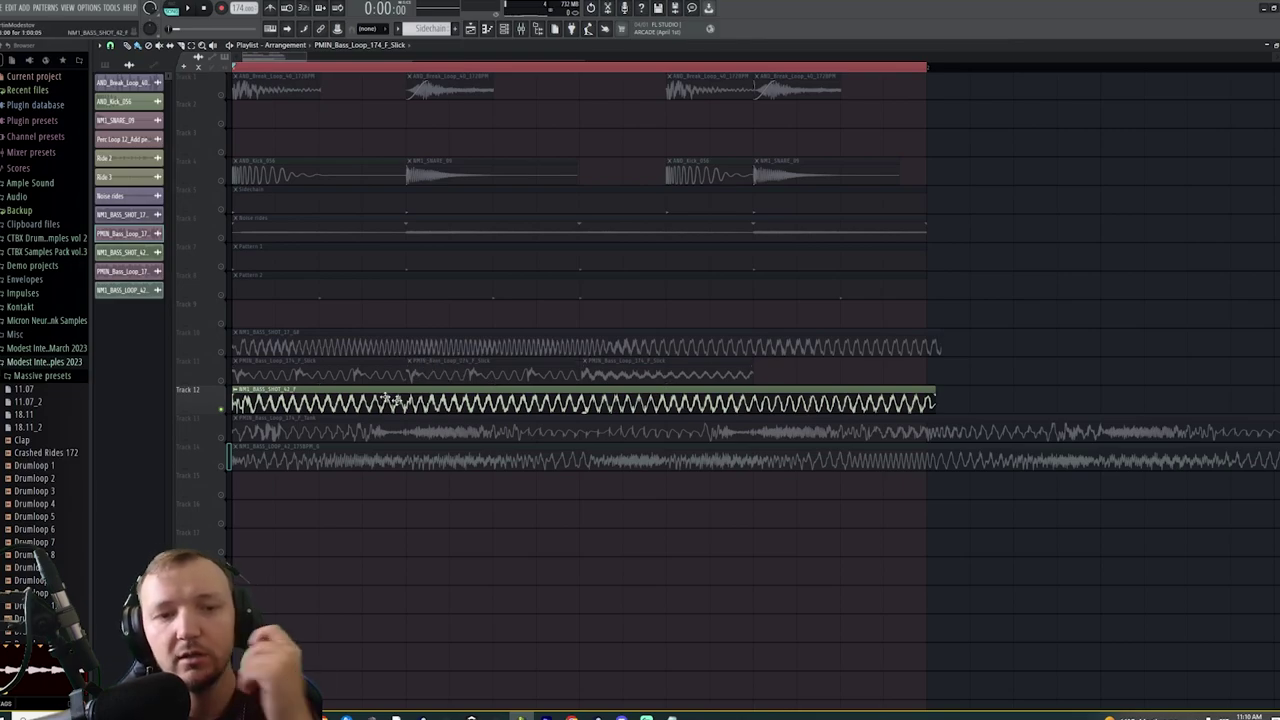
{"action": "double_click", "coordinate": [447, 375]}
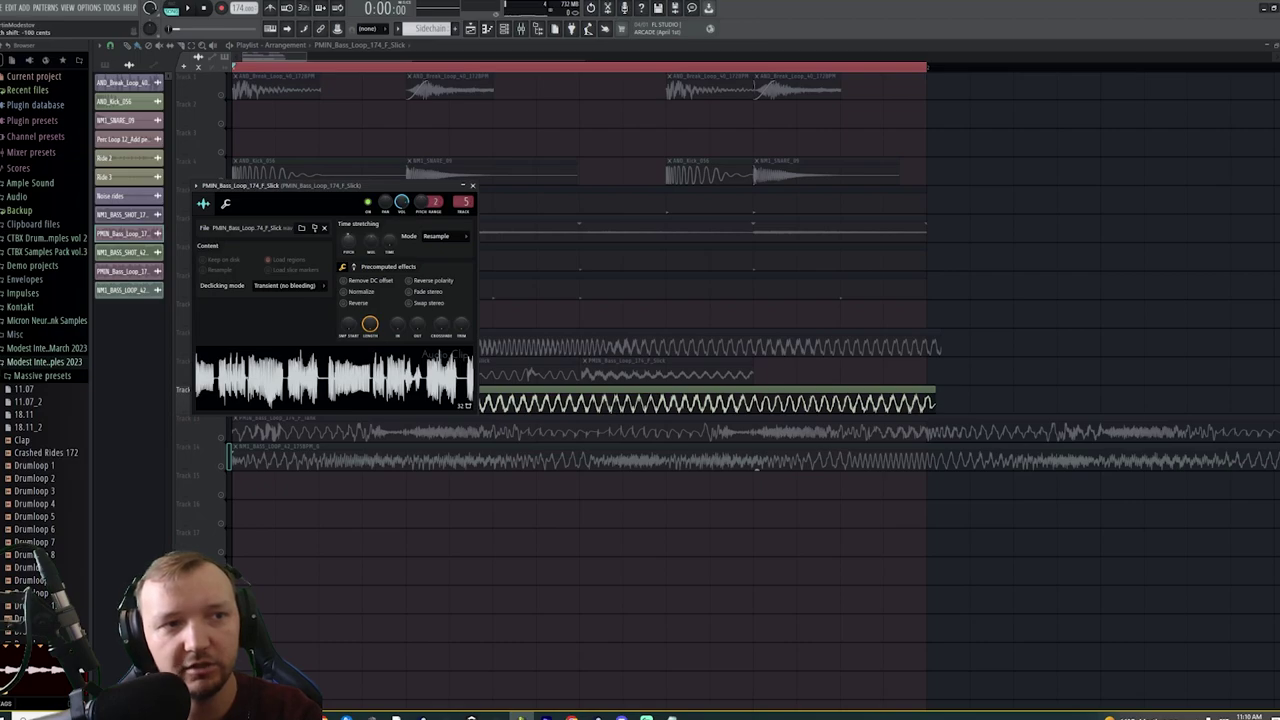
{"action": "key", "text": "Escape"}
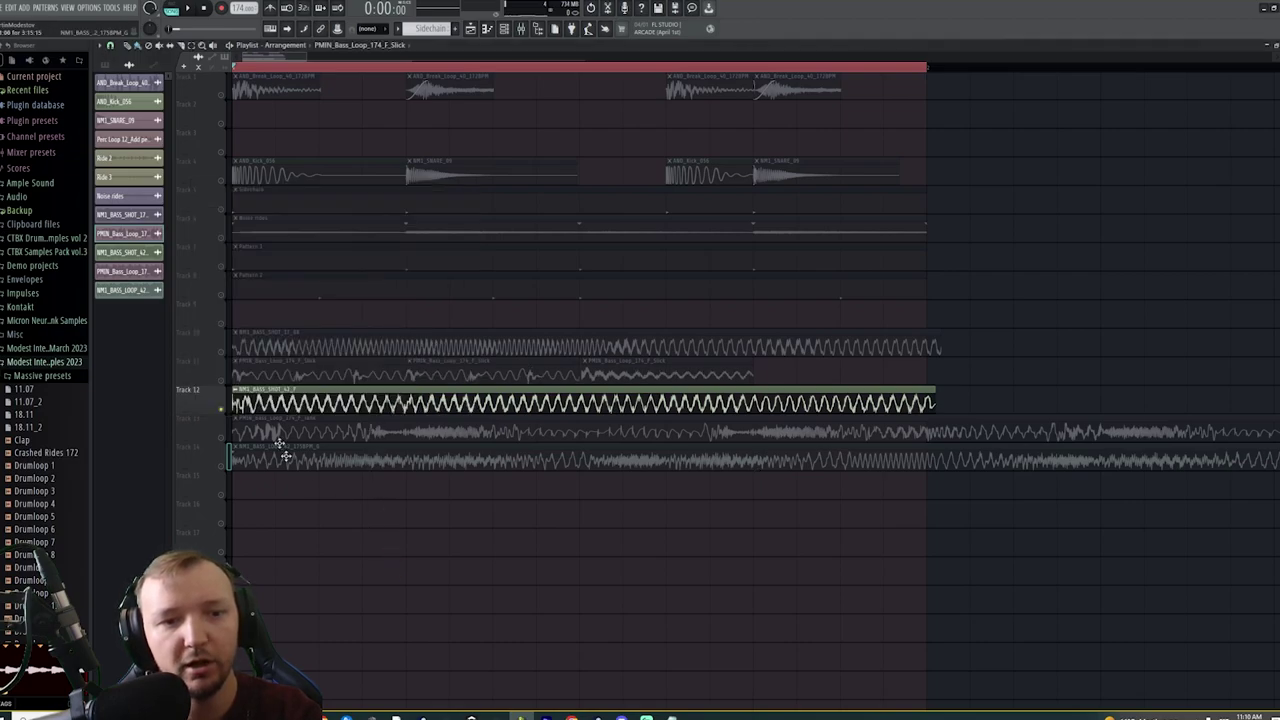
{"action": "right_click", "coordinate": [223, 382]}
{"action": "key", "text": "space"}
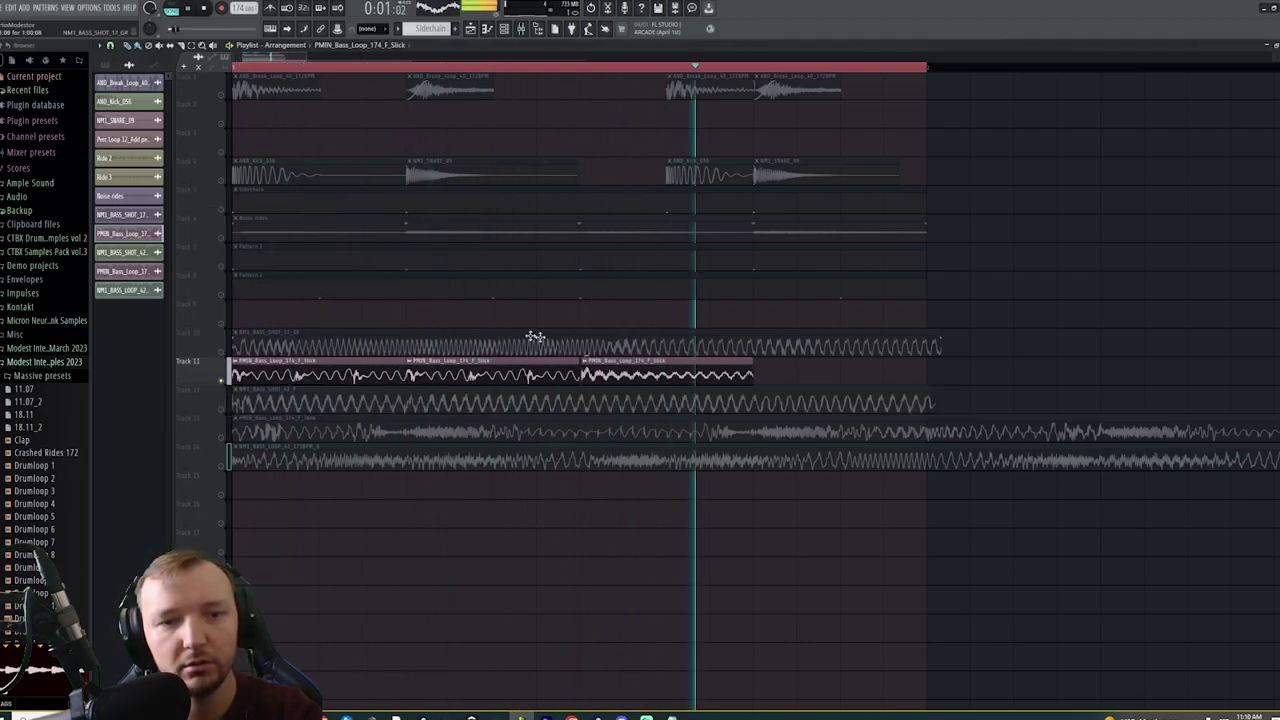
Delete the first bass slice on Track 11 and move the third slice to the start of the bar
{"action": "key", "text": "space"}
{"action": "right_click", "coordinate": [331, 371]}
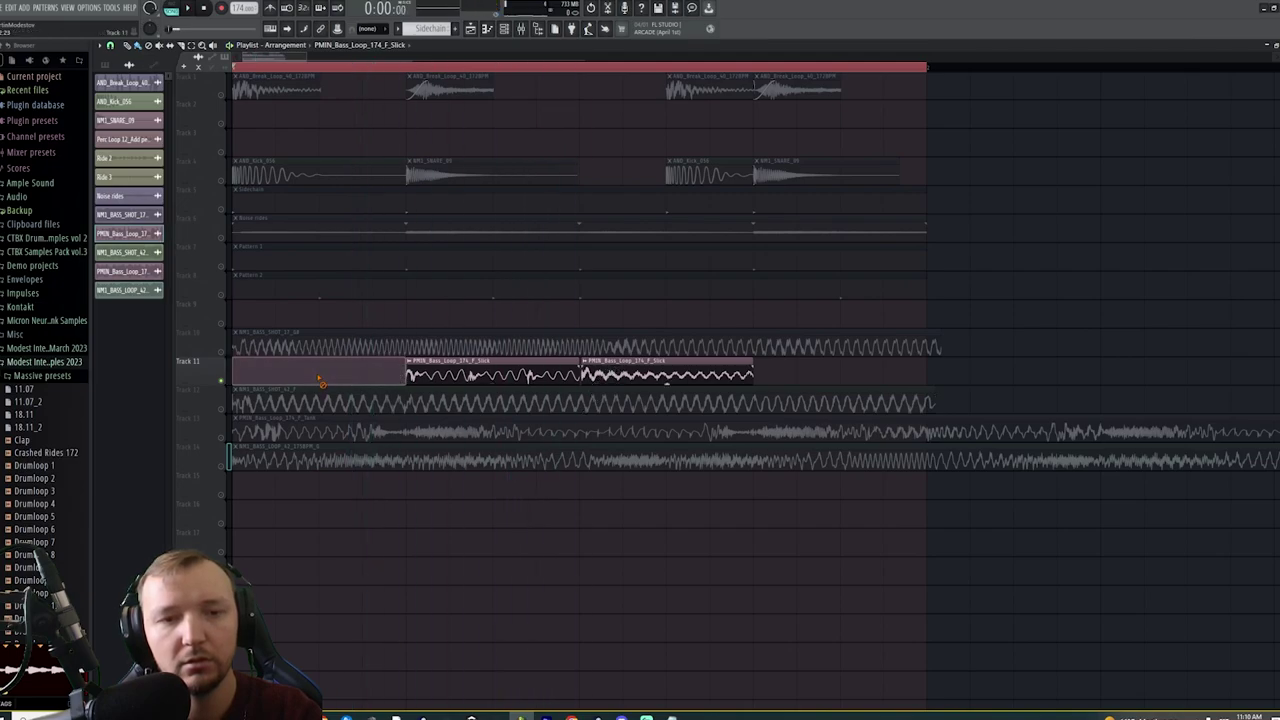
{"action": "left_click_drag", "start_coordinate": [634, 368], "coordinate": [223, 381]}
Unmute Tracks 1 and 4 to 8 and play the two bass slices together with the drums
{"action": "left_click", "coordinate": [224, 293]}
{"action": "left_click", "coordinate": [224, 268]}
{"action": "left_click", "coordinate": [224, 239]}
{"action": "left_click", "coordinate": [222, 206]}
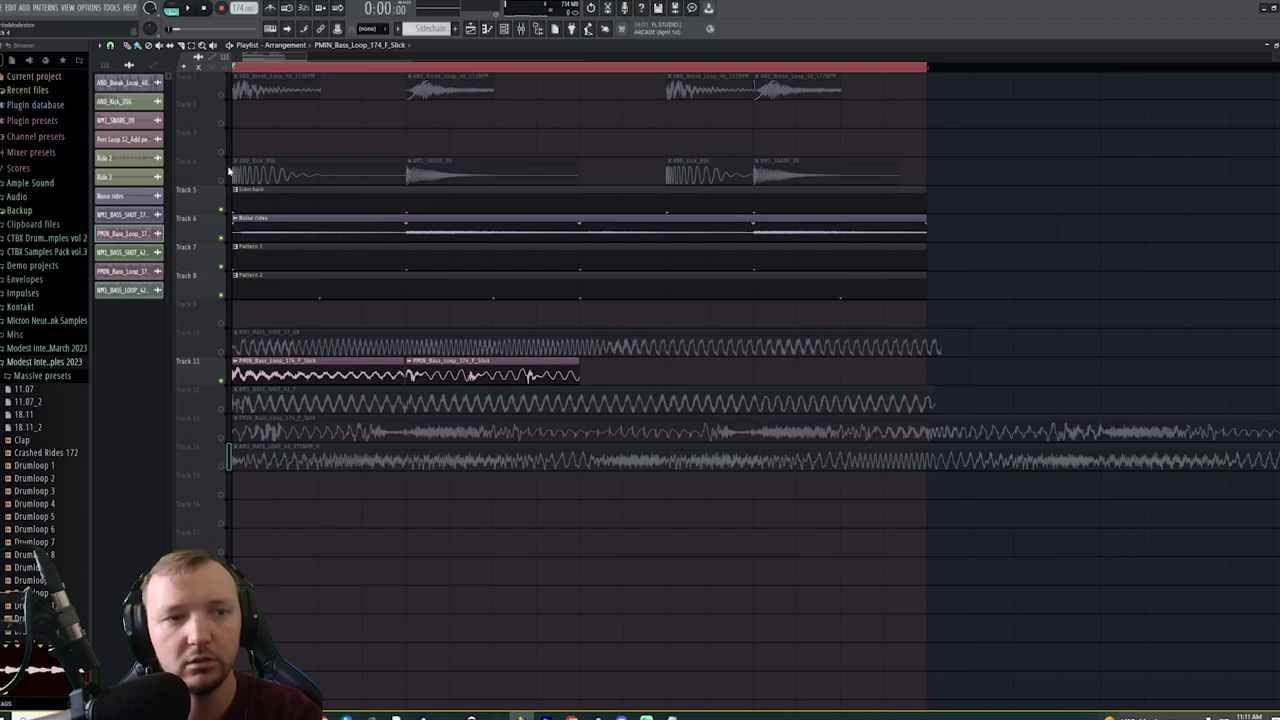
{"action": "left_click", "coordinate": [226, 181]}
{"action": "left_click", "coordinate": [224, 95]}
{"action": "key", "text": "space"}
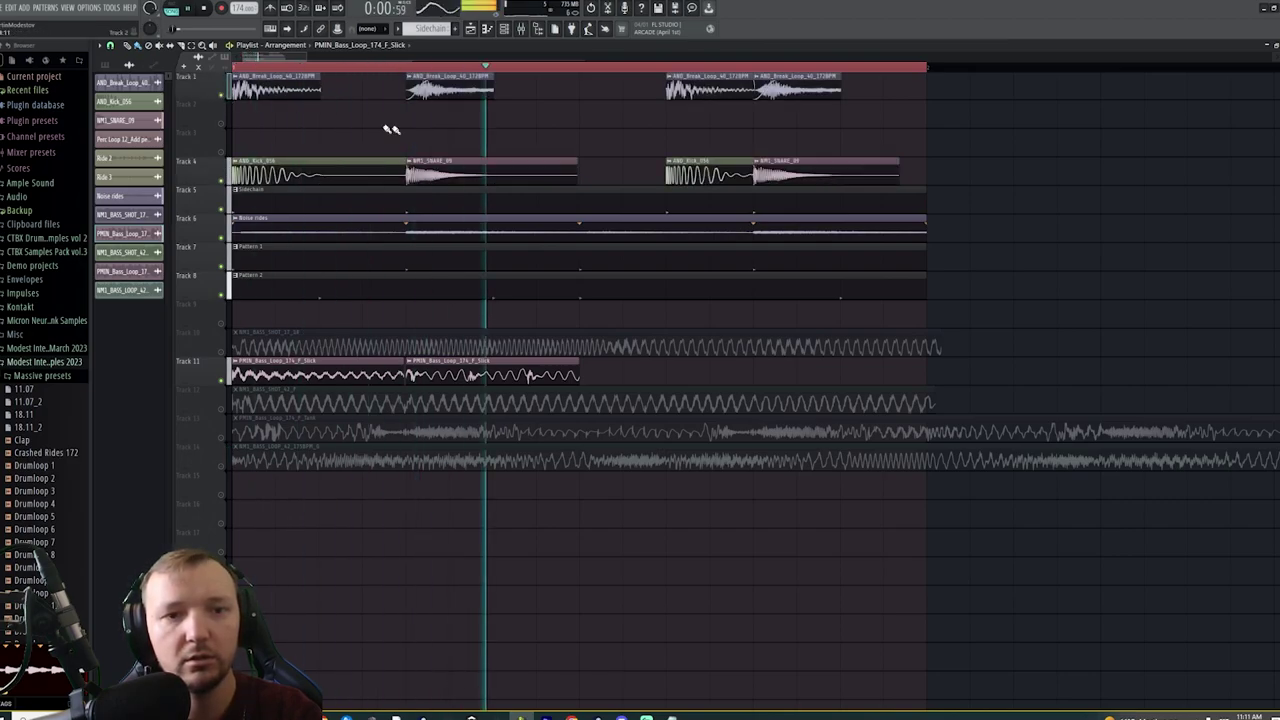
{"action": "key", "text": "space"}
{"action": "key", "text": "space"}
{"action": "key", "text": "space"}
Move NM1_BASS_SHOT_42_F from Track 12 to the third beat of Track 11 and cut it off at the fourth beat
{"action": "left_click_drag", "start_coordinate": [371, 402], "coordinate": [672, 373]}
{"action": "key", "text": "space"}
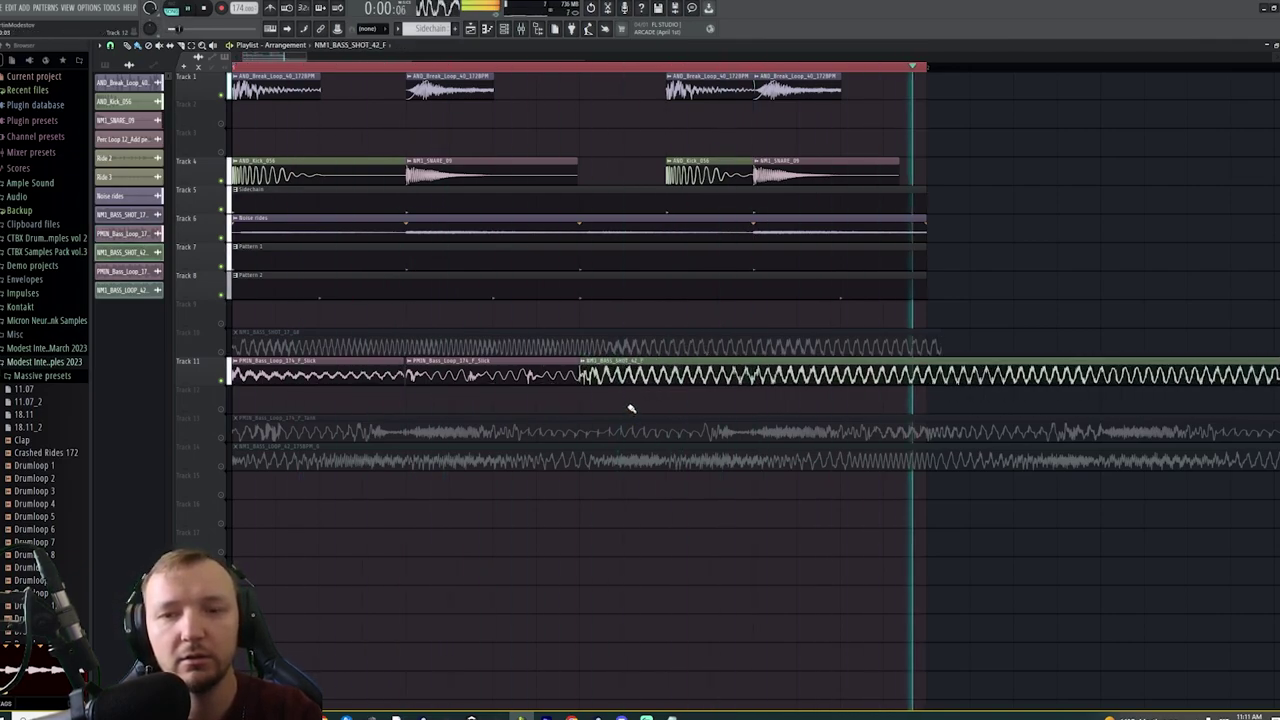
{"action": "key", "text": "space"}
{"action": "left_click", "coordinate": [182, 46]}
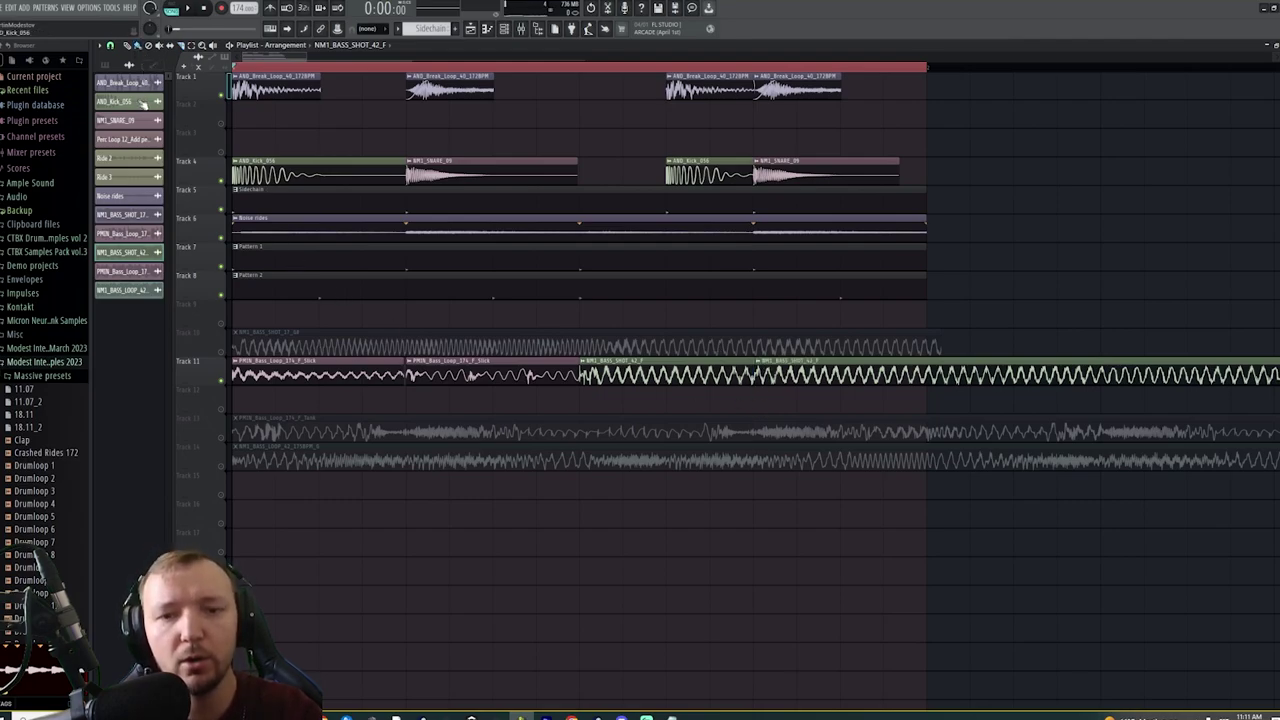
{"action": "right_click", "coordinate": [828, 356]}
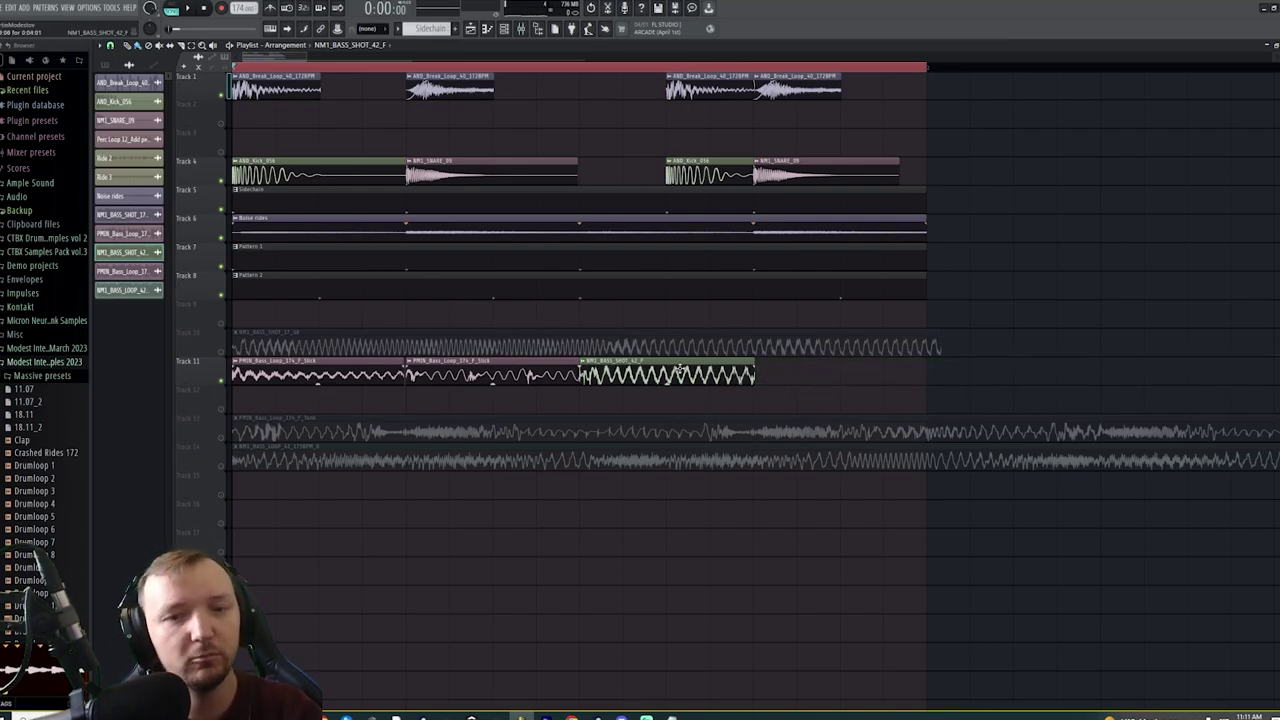
Route NM1_BASS_SHOT_42_F to mixer track 5, shared with the Slick loop, and preview it through that track's effects
{"action": "double_click", "coordinate": [678, 370]}
{"action": "left_click", "coordinate": [530, 373]}
{"action": "double_click", "coordinate": [620, 373]}
{"action": "left_click", "coordinate": [262, 284]}
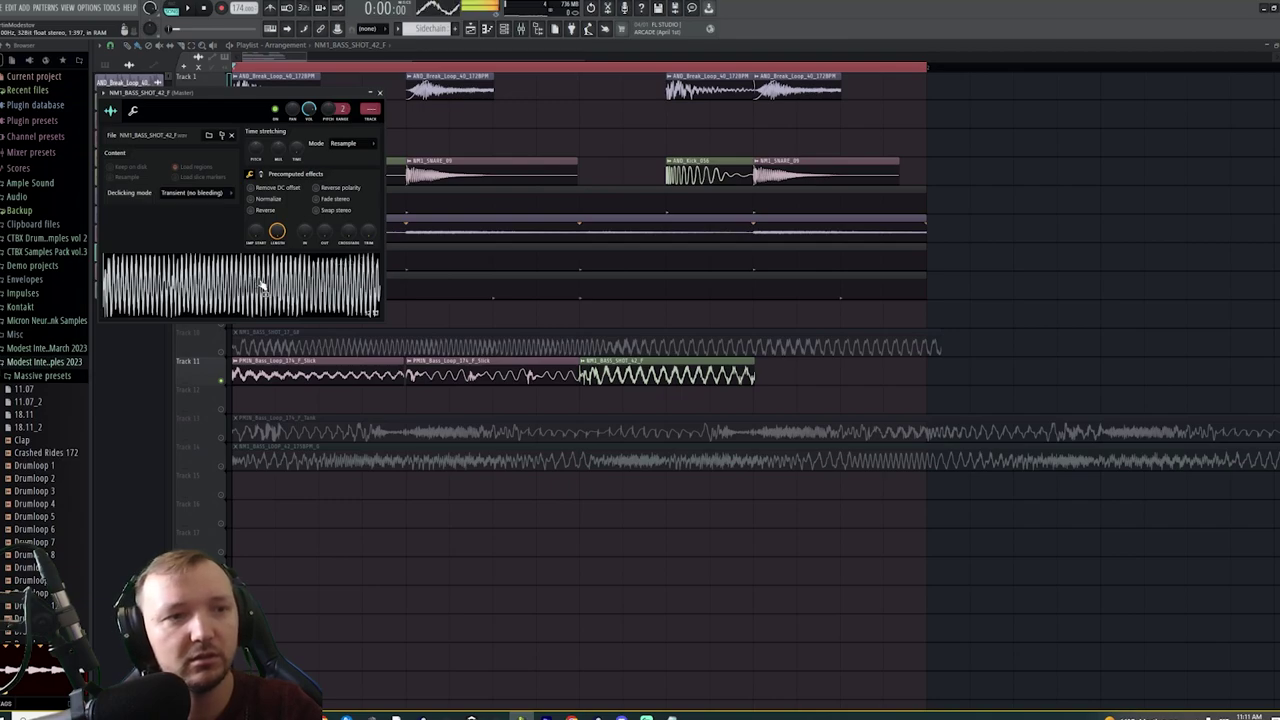
{"action": "right_click", "coordinate": [814, 386]}
{"action": "double_click", "coordinate": [490, 373]}
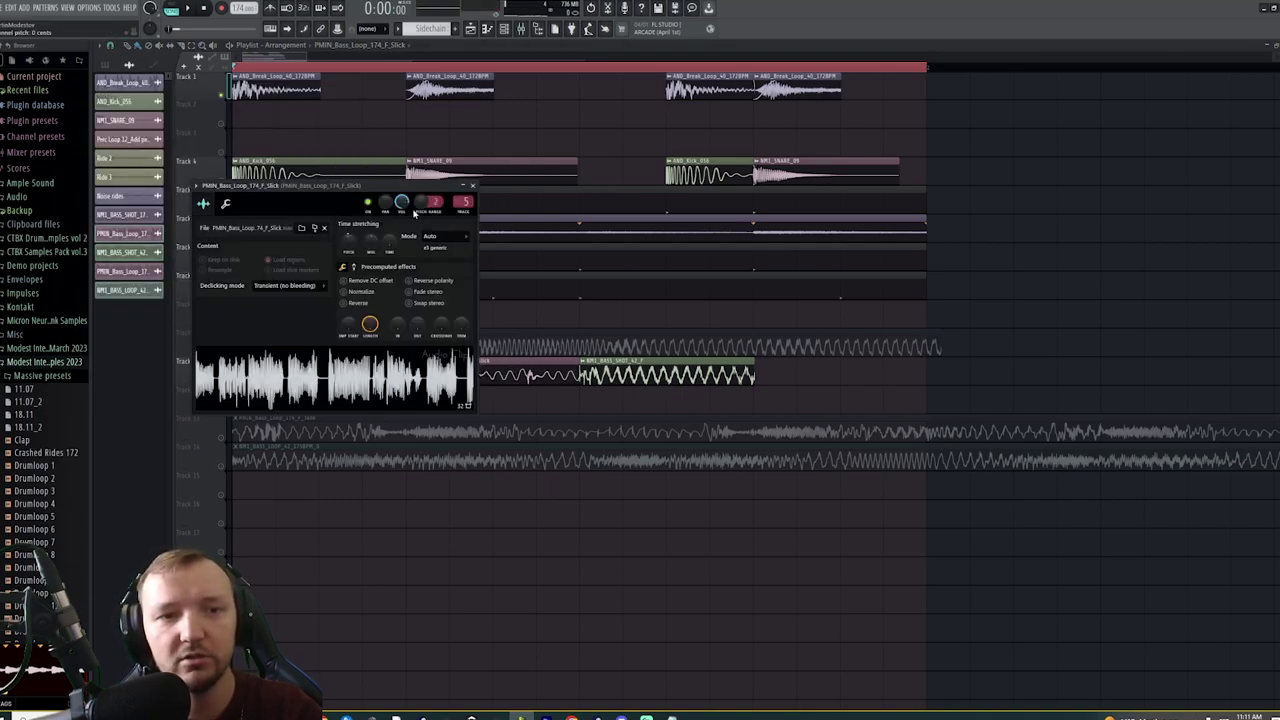
{"action": "double_click", "coordinate": [614, 374]}
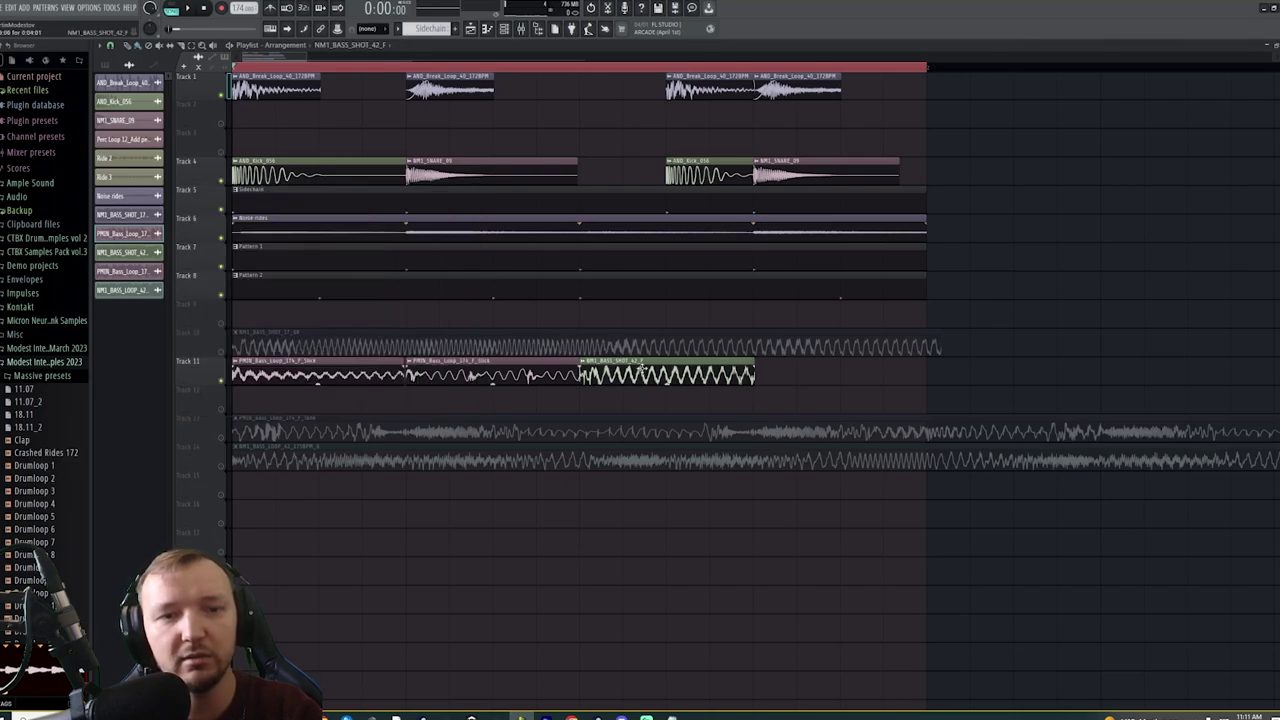
{"action": "left_click_drag", "start_coordinate": [370, 109], "coordinate": [370, 117]}
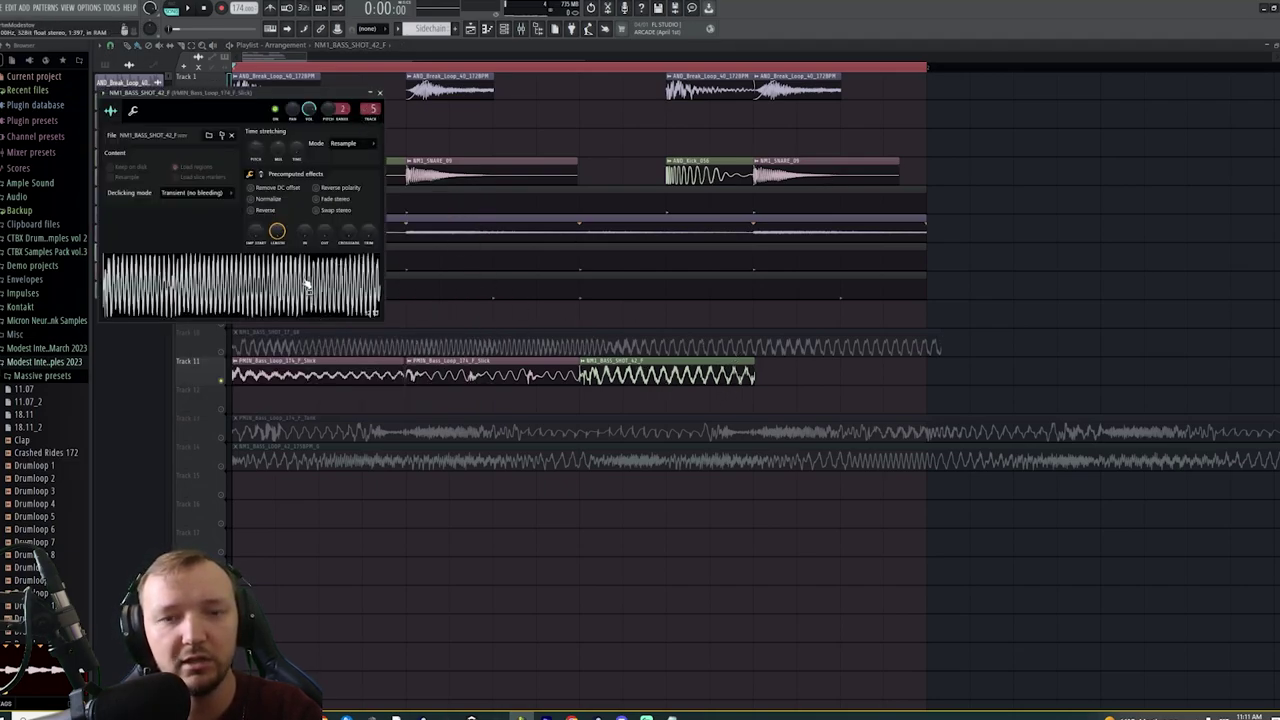
{"action": "left_click", "coordinate": [521, 30]}
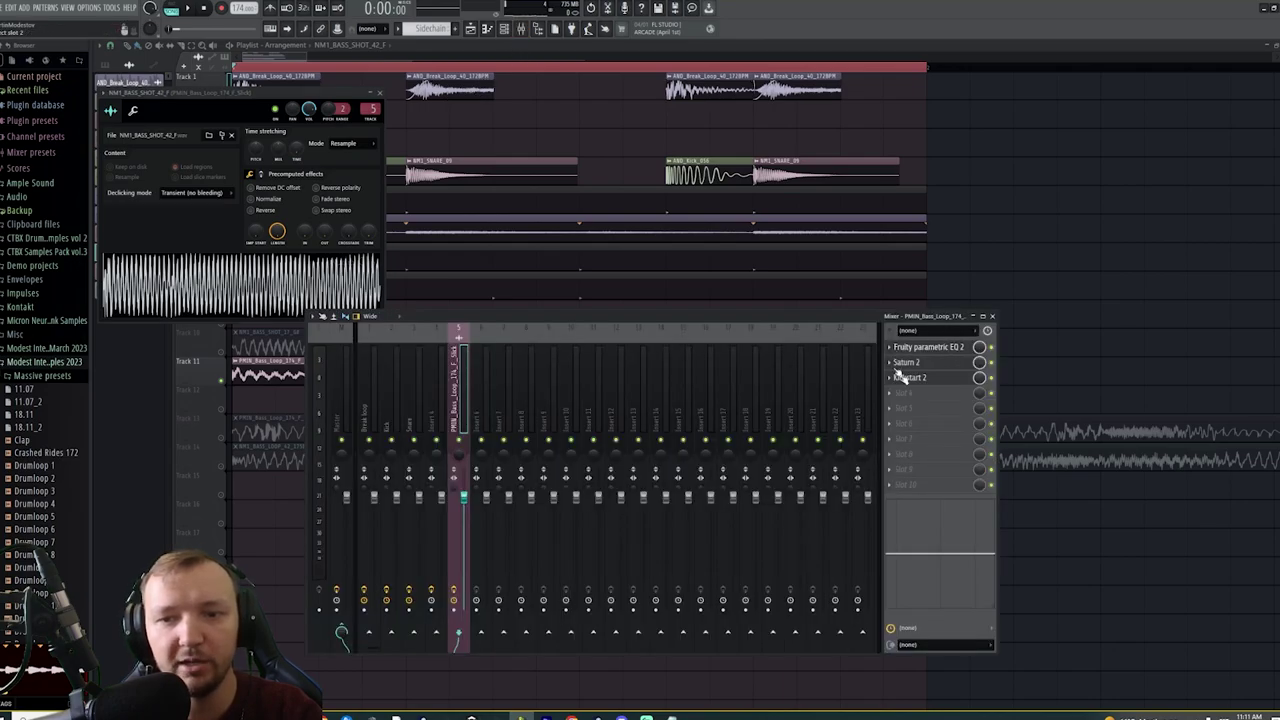
{"action": "left_click", "coordinate": [222, 288]}
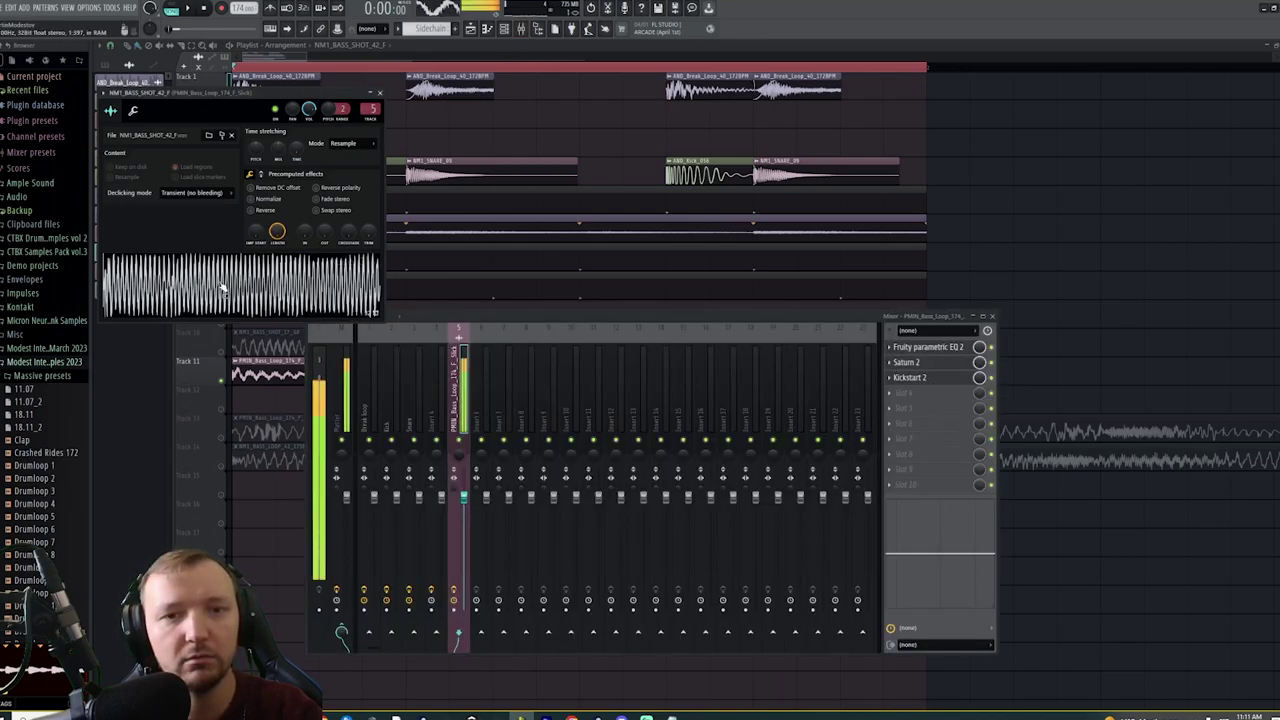
{"action": "left_click", "coordinate": [1194, 289]}
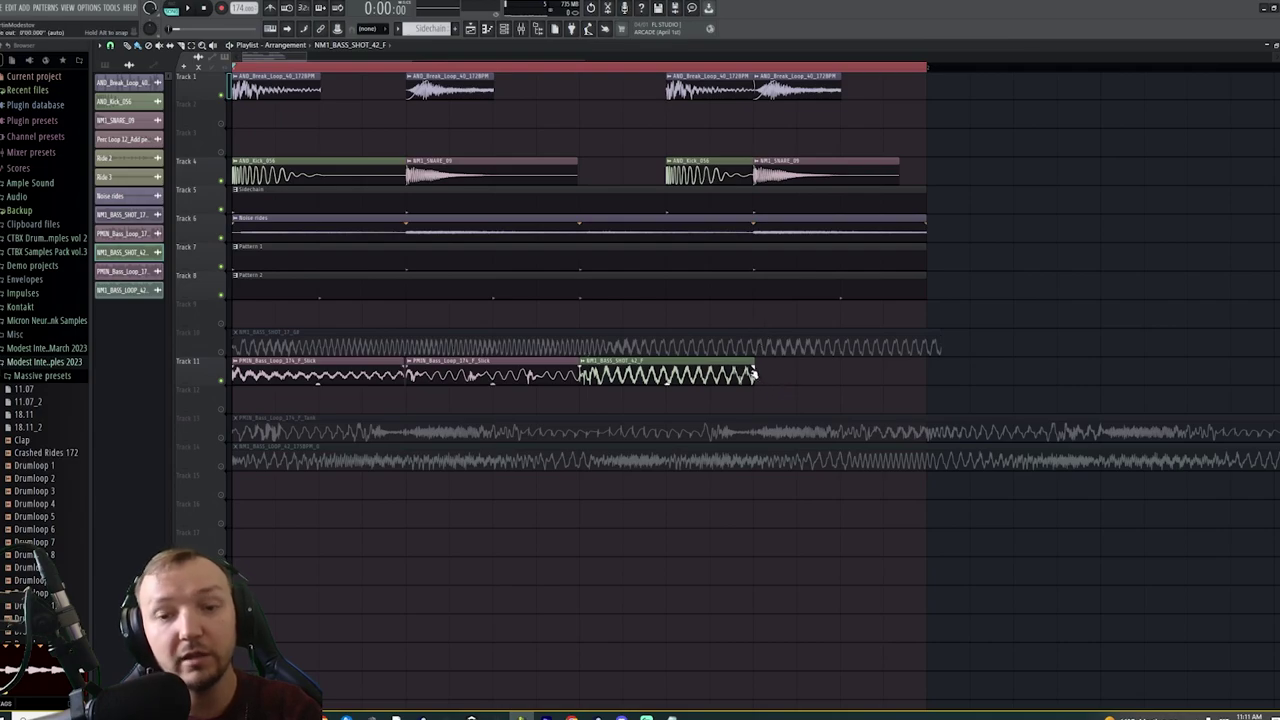
{"action": "left_click", "coordinate": [603, 374]}
{"action": "left_click_drag", "start_coordinate": [765, 398], "coordinate": [772, 359]}
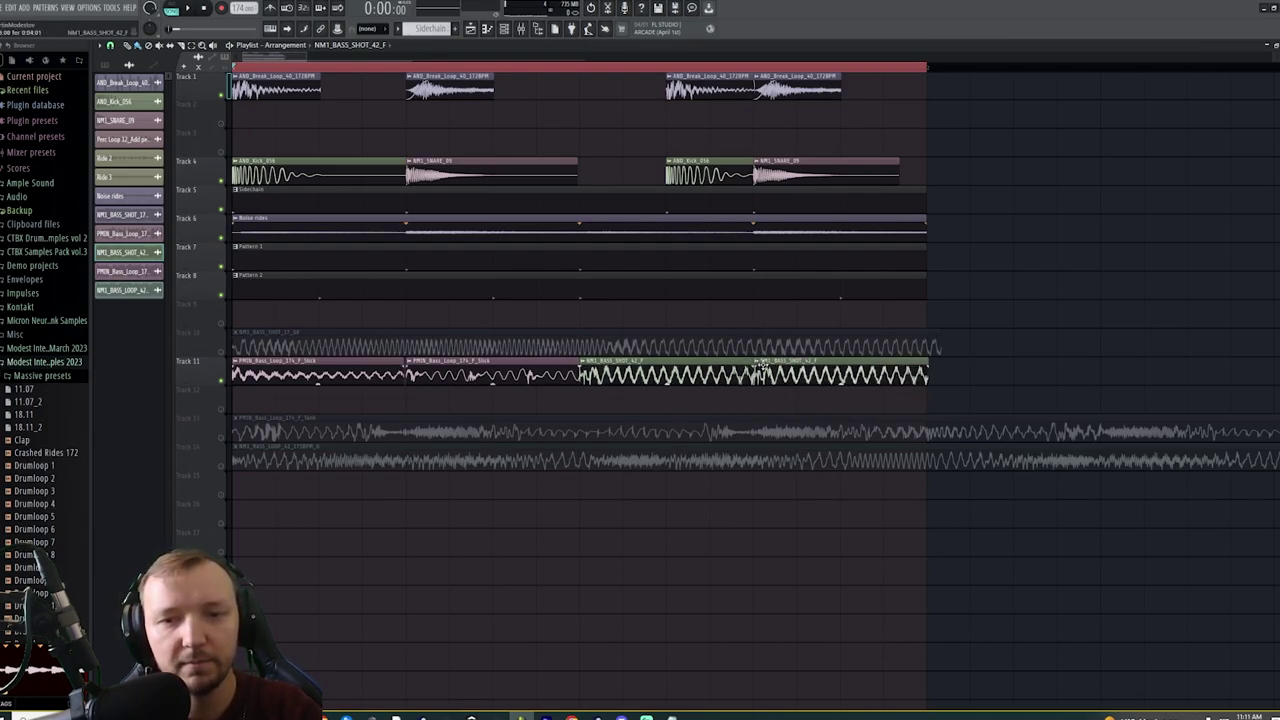
{"action": "right_click", "coordinate": [760, 368]}
Duplicate the trimmed bass shot onto the fourth beat of Track 11 and make the copy unique
{"action": "scroll", "coordinate": [760, 365], "scroll_direction": "up", "scroll_amount": 2}
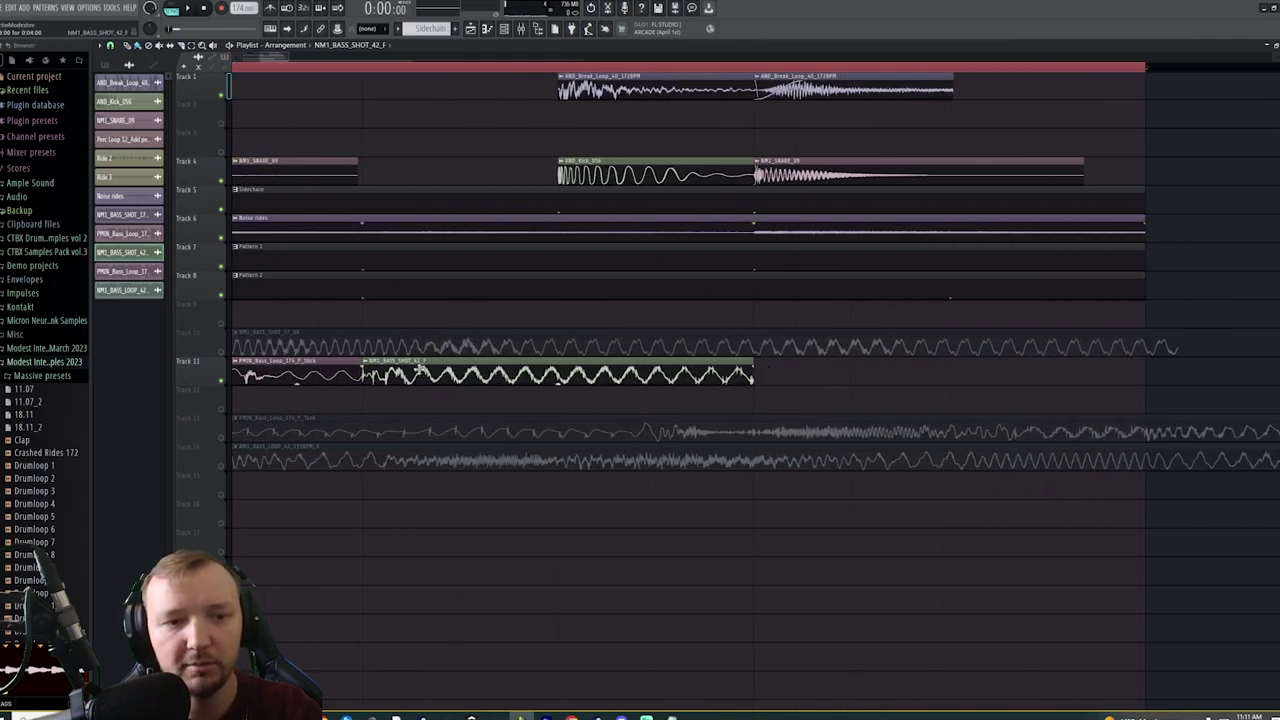
{"action": "left_click", "coordinate": [365, 363]}
{"action": "left_click", "coordinate": [585, 395]}
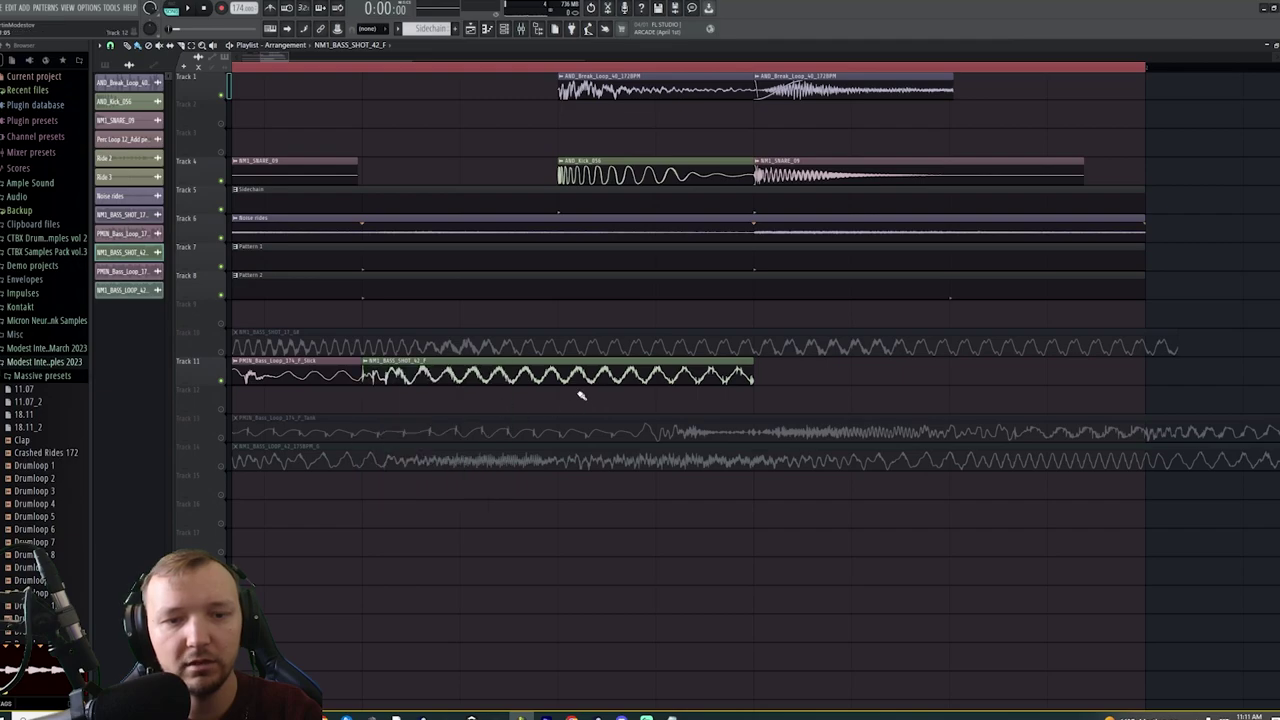
{"action": "left_click_drag", "start_coordinate": [487, 374], "coordinate": [848, 360]}
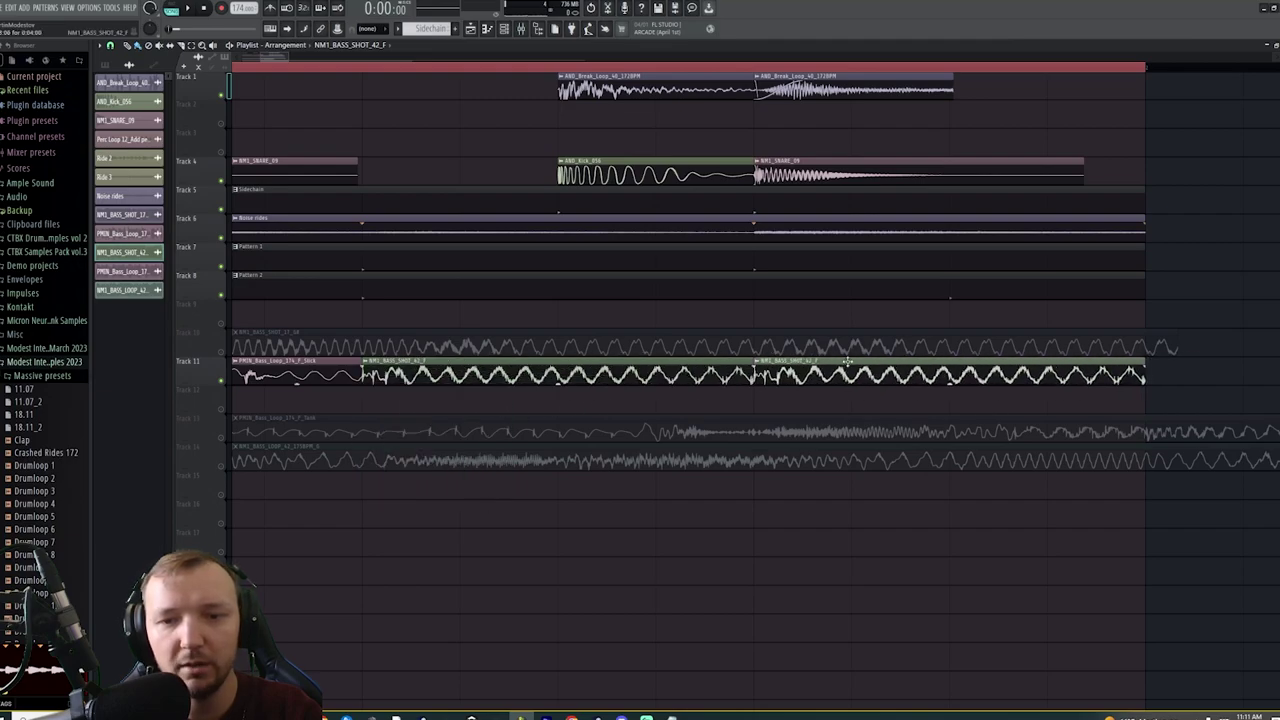
{"action": "right_click", "coordinate": [752, 363]}
{"action": "left_click", "coordinate": [790, 438]}
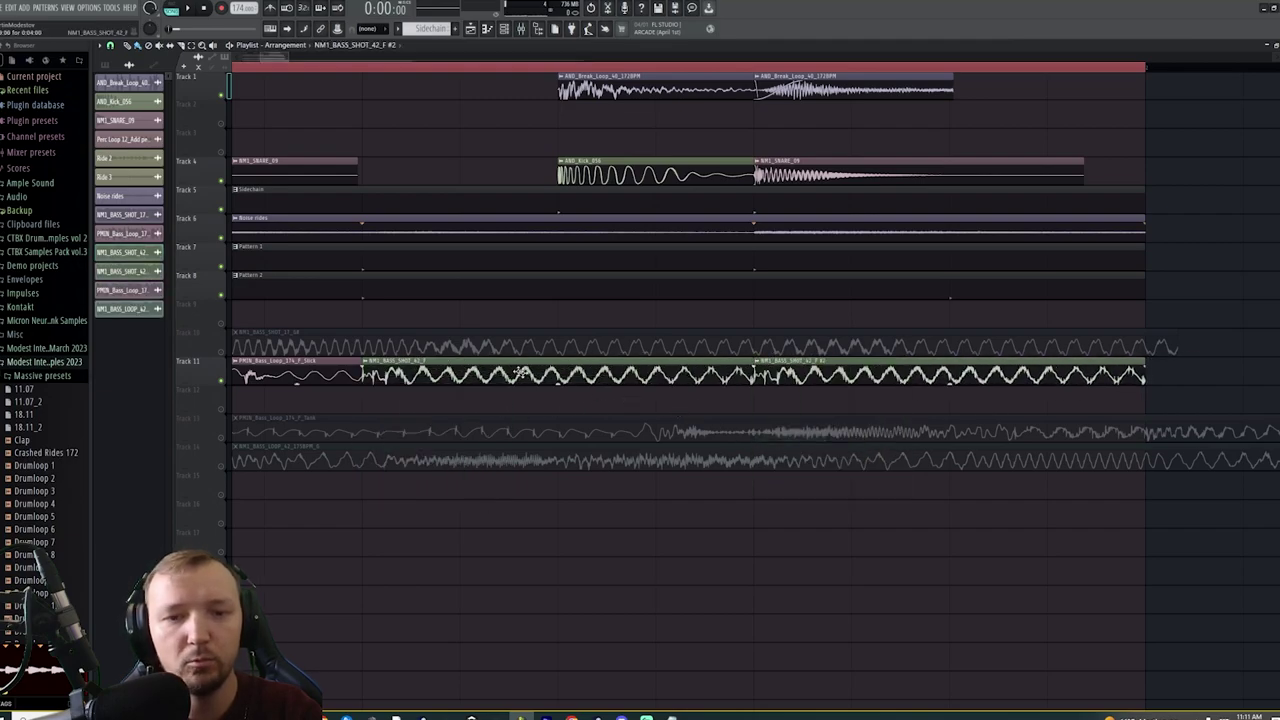
Raise the time-stretching pitch of the NM1_BASS_SHOT_42_F clip on the third beat by 100 cents
{"action": "double_click", "coordinate": [500, 372]}
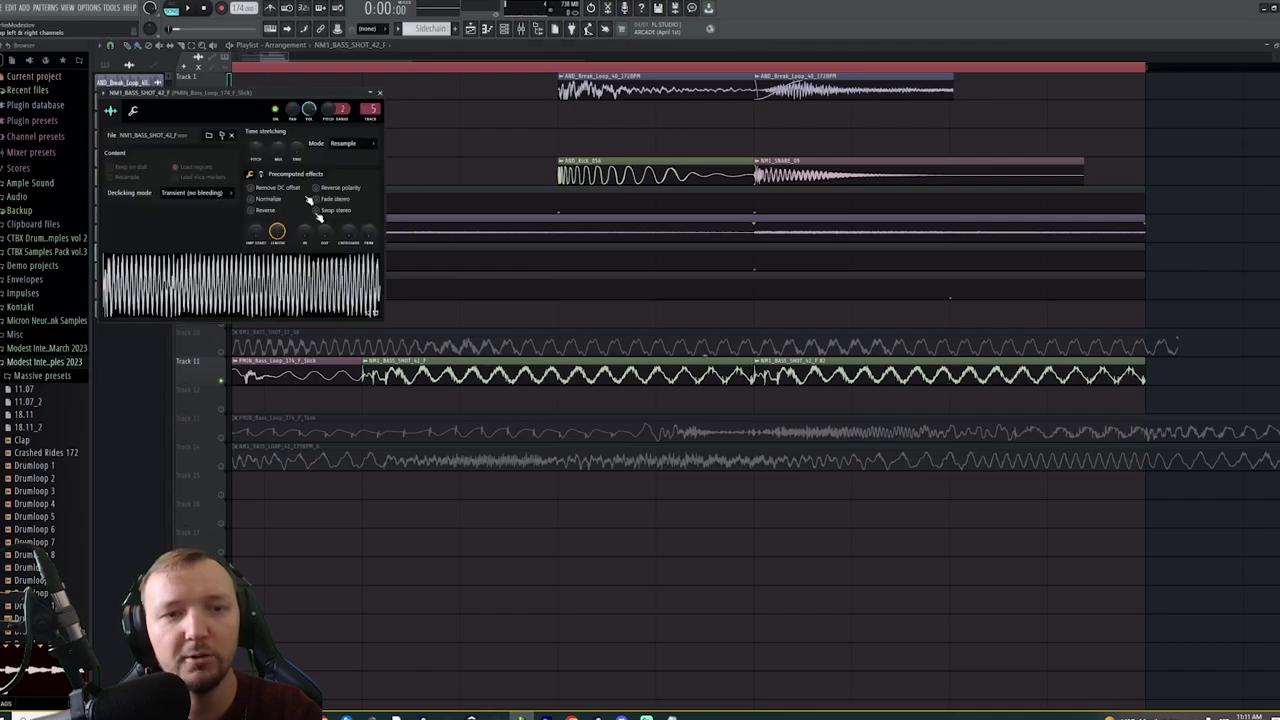
{"action": "left_click_drag", "start_coordinate": [256, 147], "coordinate": [256, 138]}
{"action": "right_click", "coordinate": [1227, 325]}
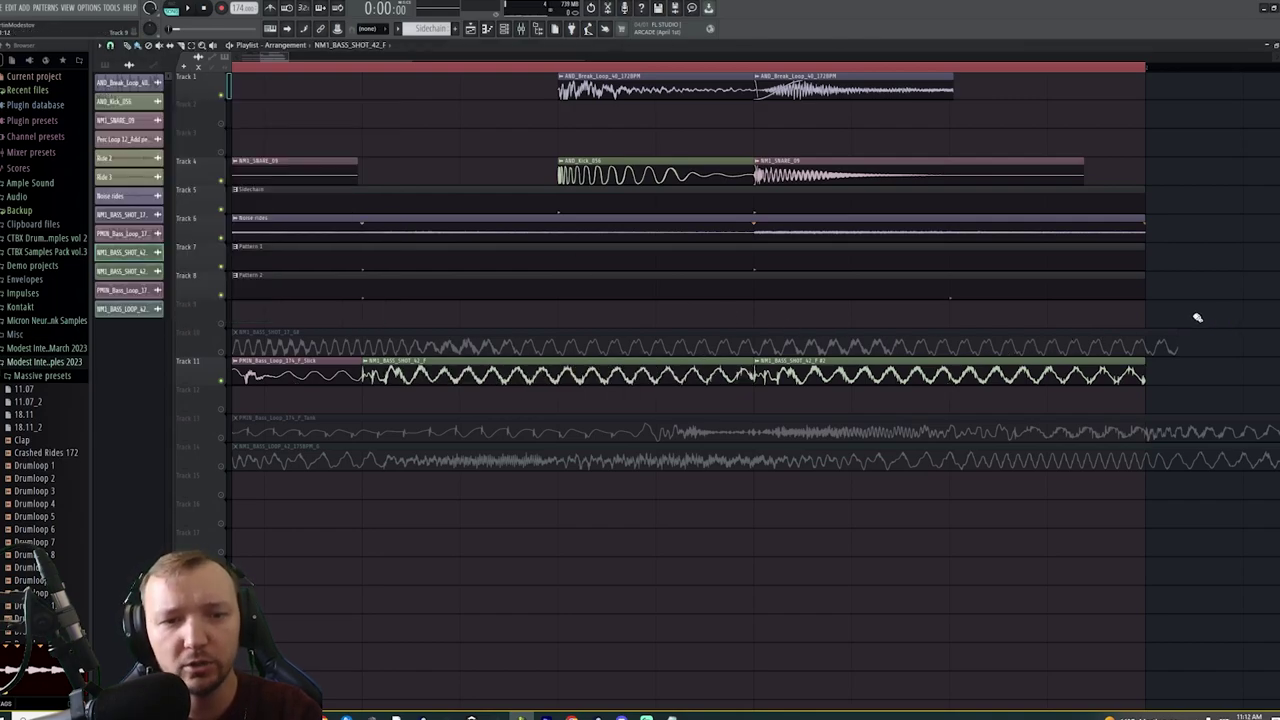
Solo Track 11, listen to the four-slice bassline, and check the pitch setting of the bass shot on the third beat
{"action": "scroll", "coordinate": [1190, 317], "scroll_direction": "down", "scroll_amount": 2}
{"action": "right_click", "coordinate": [223, 381]}
{"action": "key", "text": "space"}
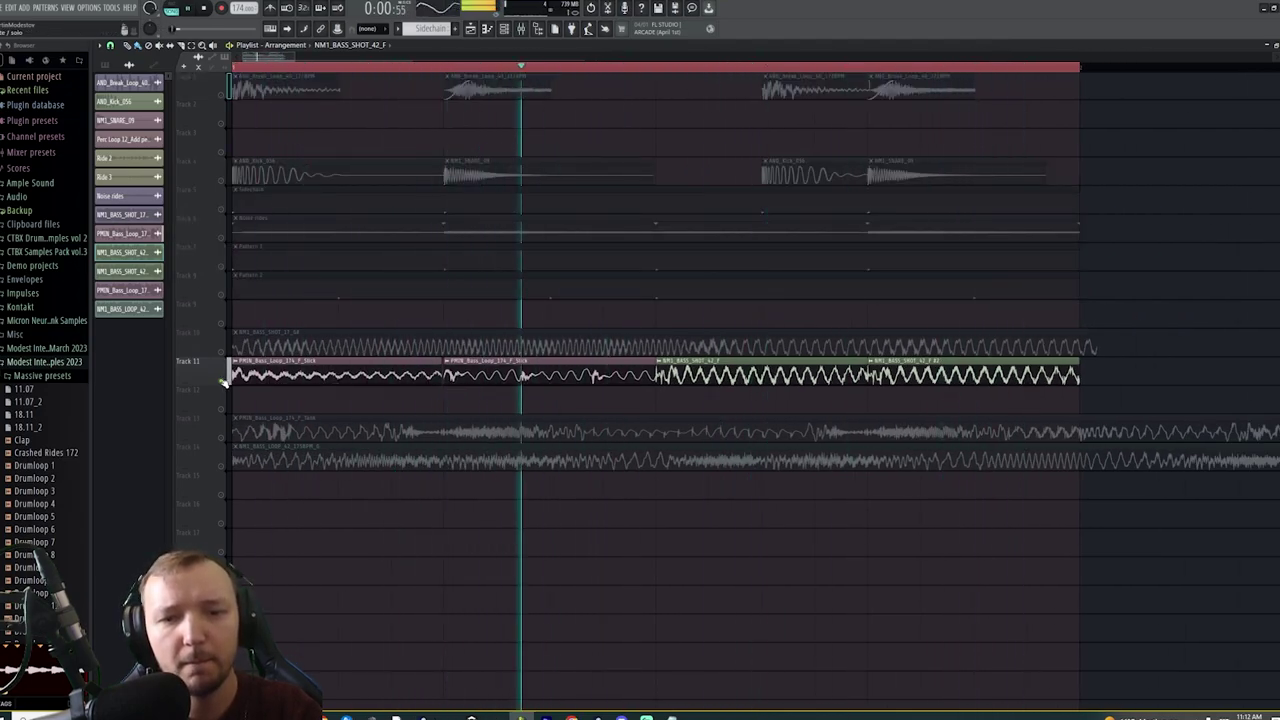
{"action": "key", "text": "space"}
{"action": "double_click", "coordinate": [692, 362]}
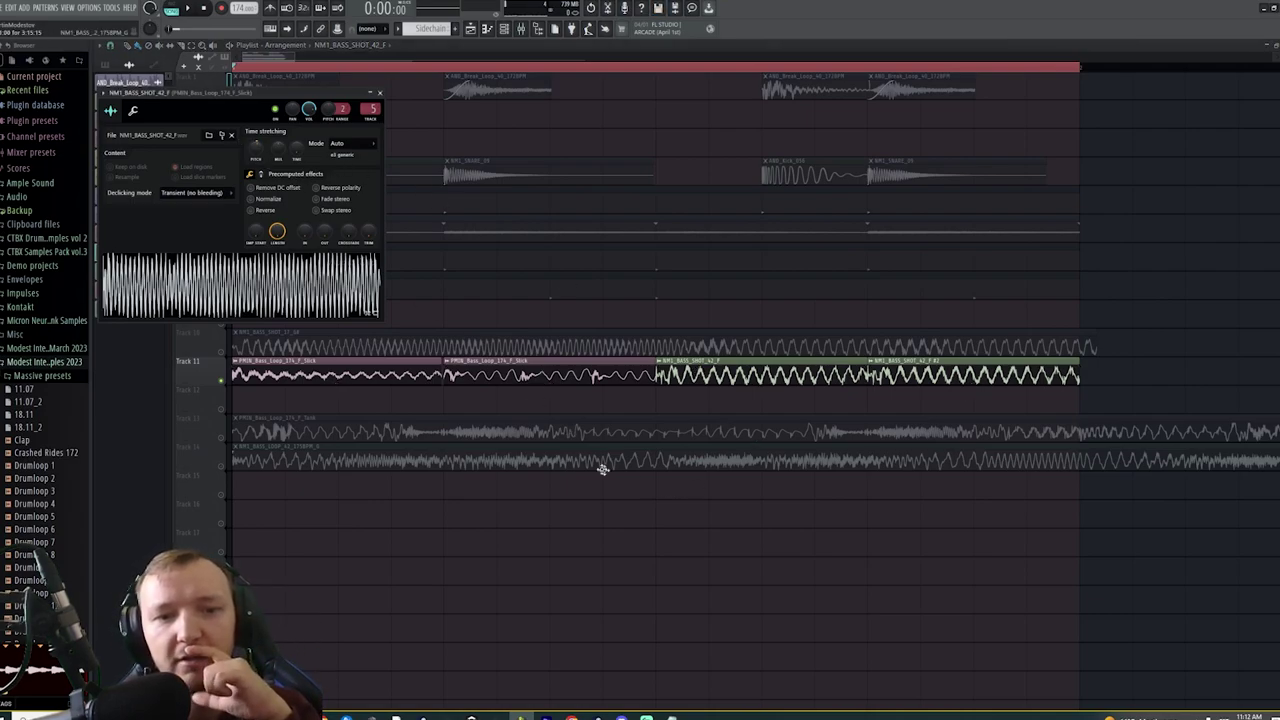
{"action": "left_click", "coordinate": [521, 374]}
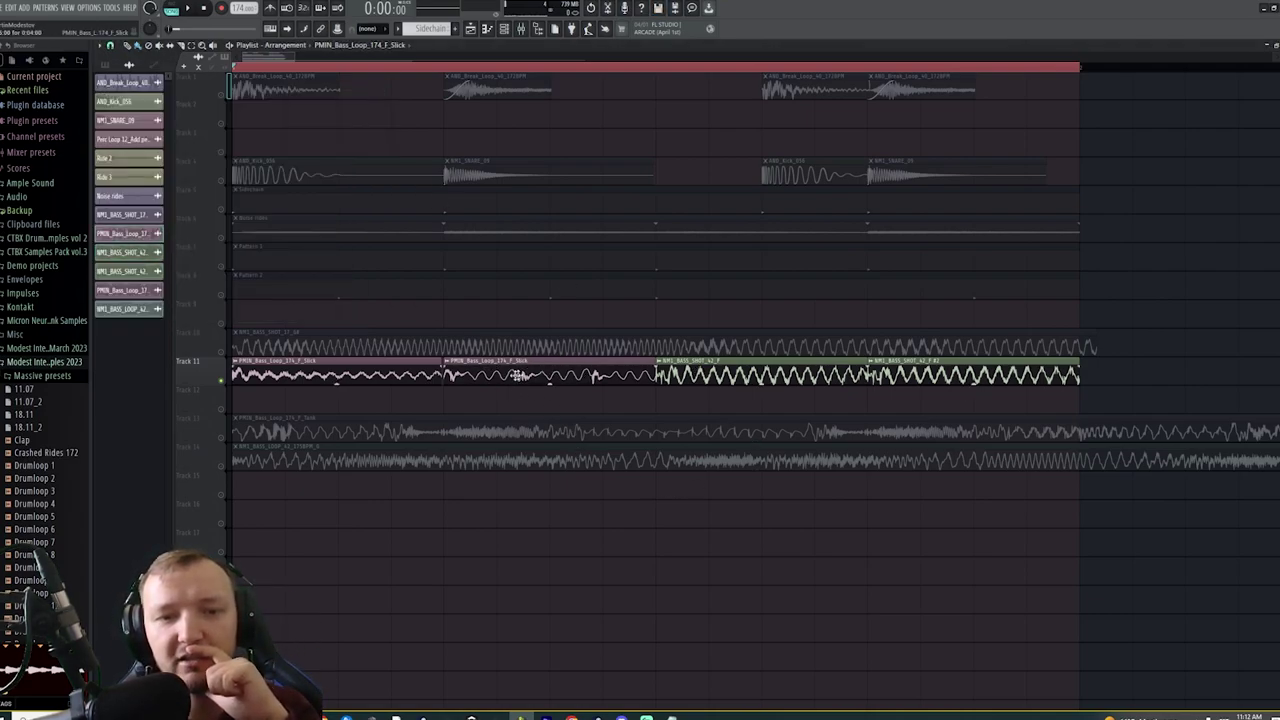
{"action": "double_click", "coordinate": [714, 372]}
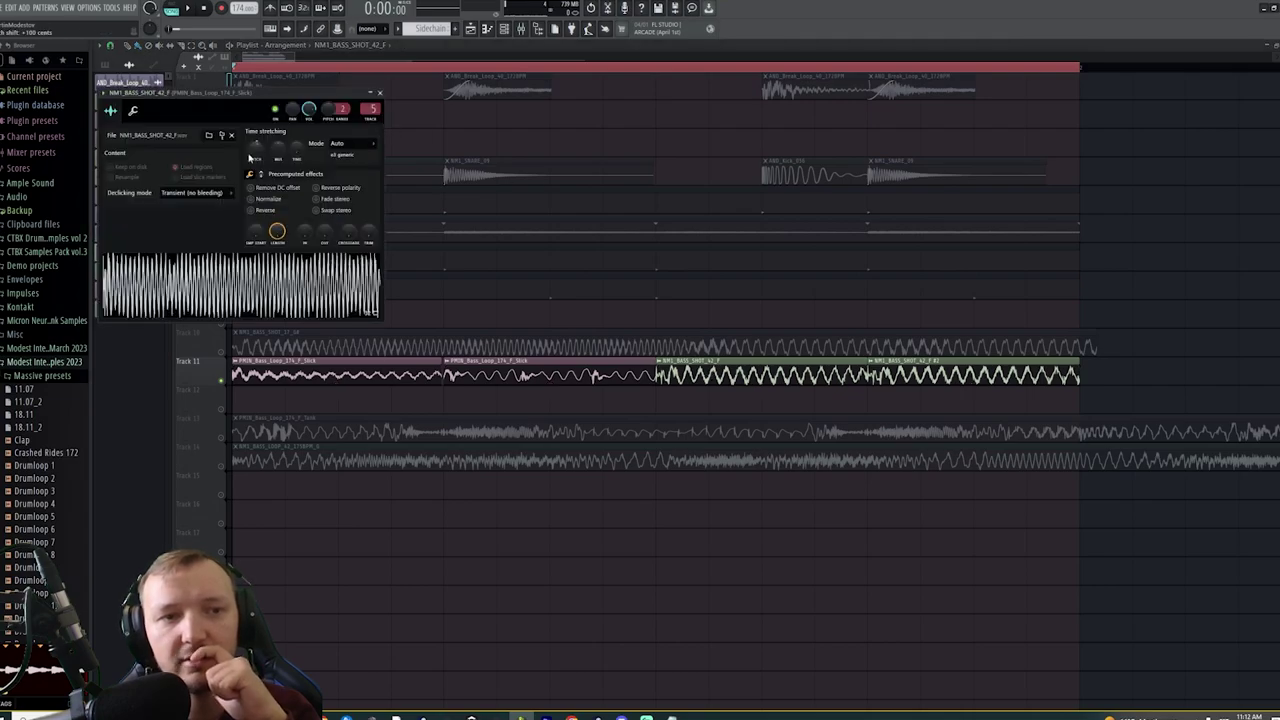
Lower the time-stretching pitch of the unique bass shot copy on the fourth beat and play the soloed bassline
{"action": "double_click", "coordinate": [976, 372]}
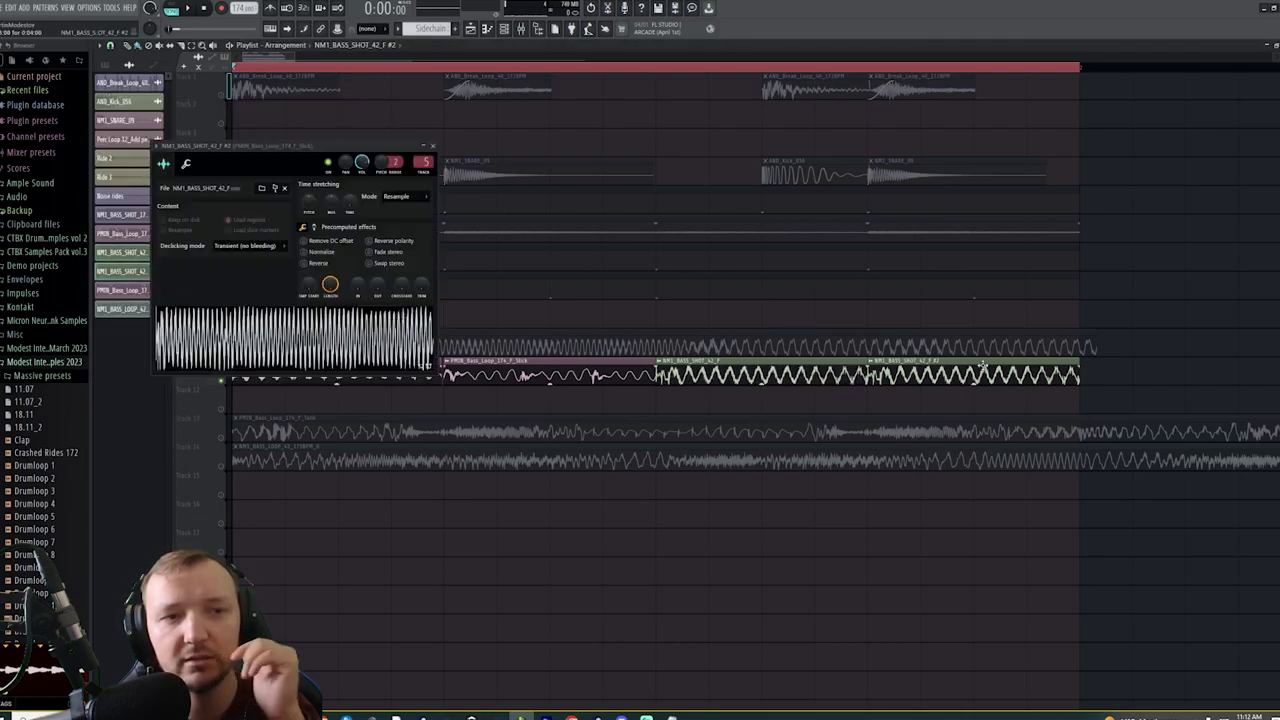
{"action": "left_click_drag", "start_coordinate": [309, 202], "coordinate": [309, 212]}
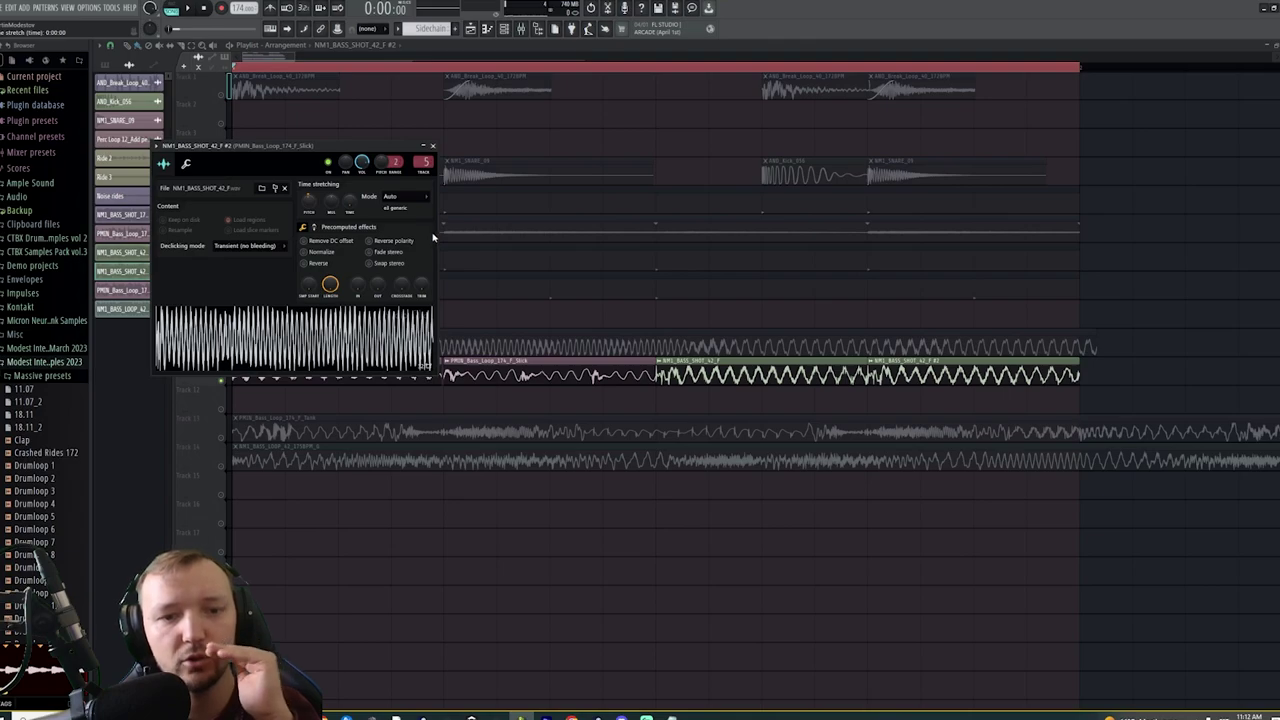
{"action": "key", "text": "Escape"}
{"action": "key", "text": "space"}
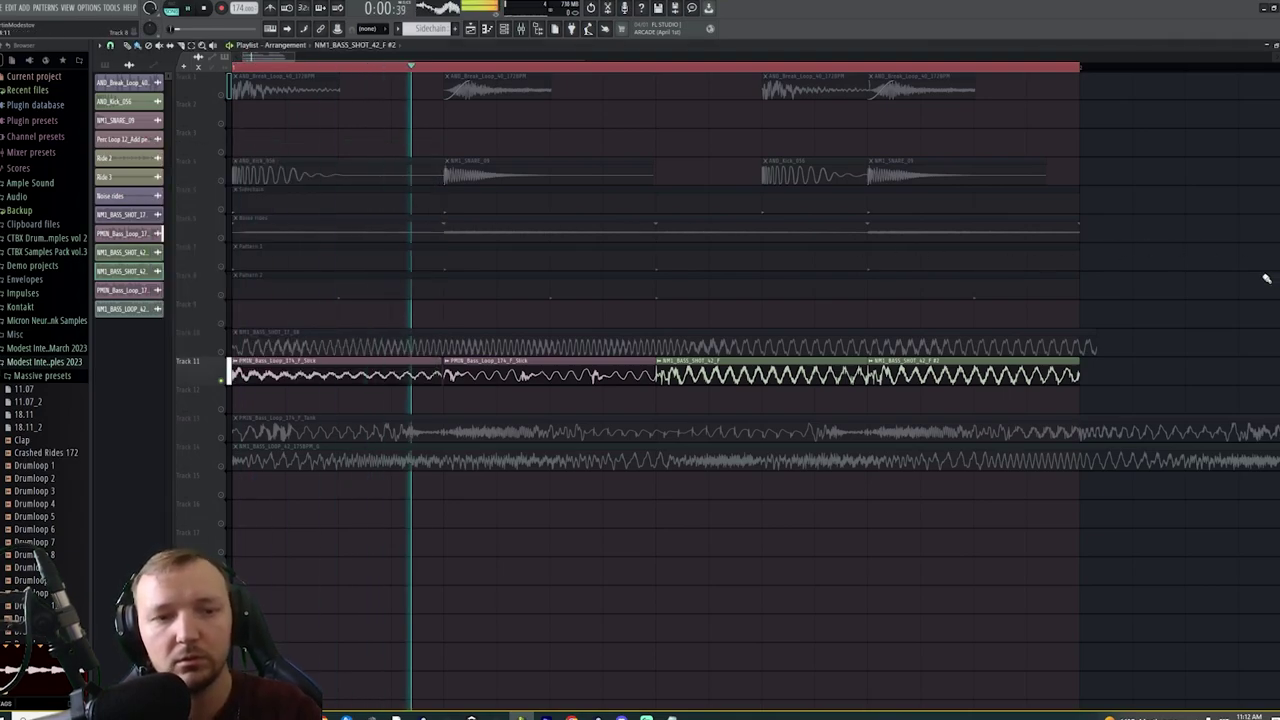
{"action": "key", "text": "space"}
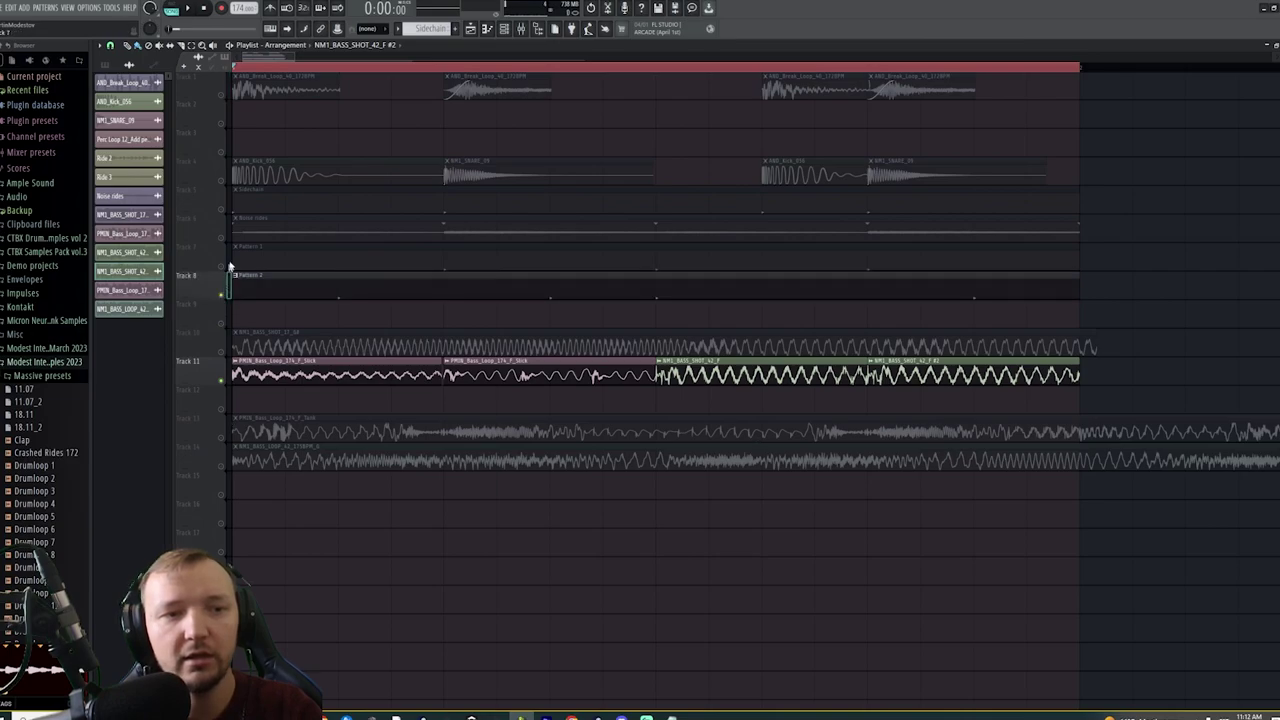
Unmute the break, kick and snare, sidechain, noise ride and pattern tracks, and play the bassline with the full drums
{"action": "key", "text": "space"}
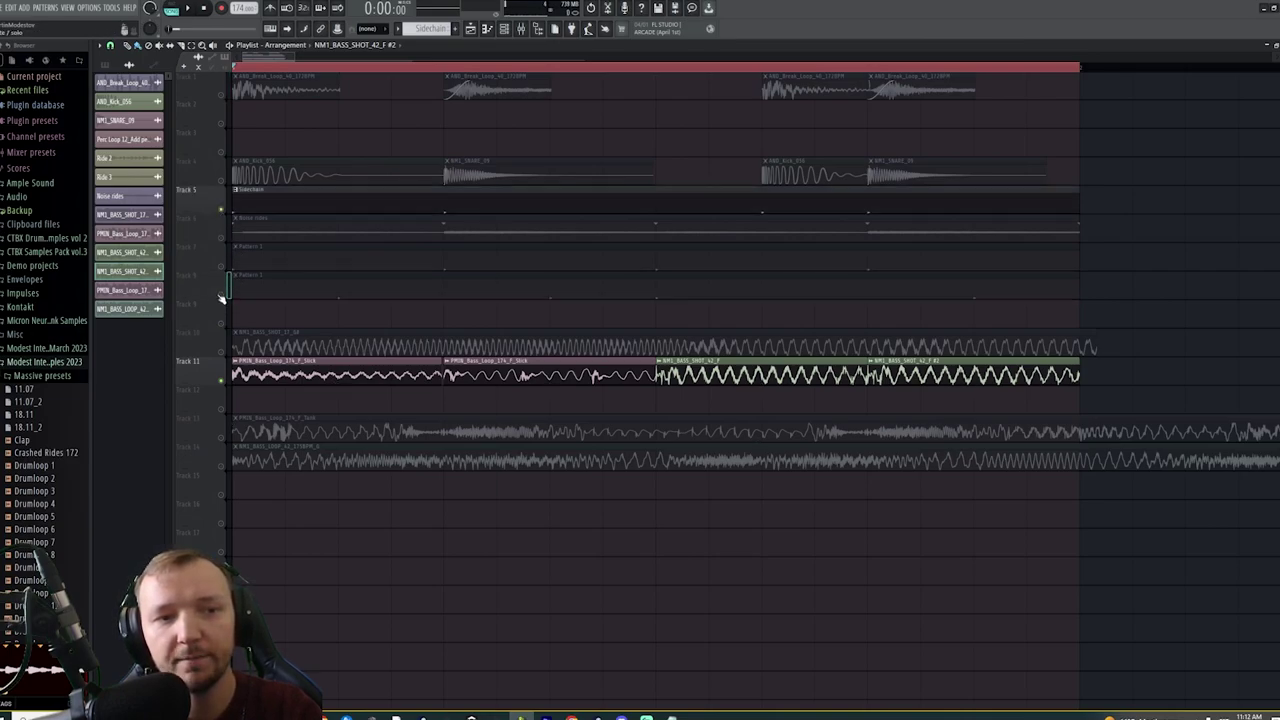
{"action": "key", "text": "space"}
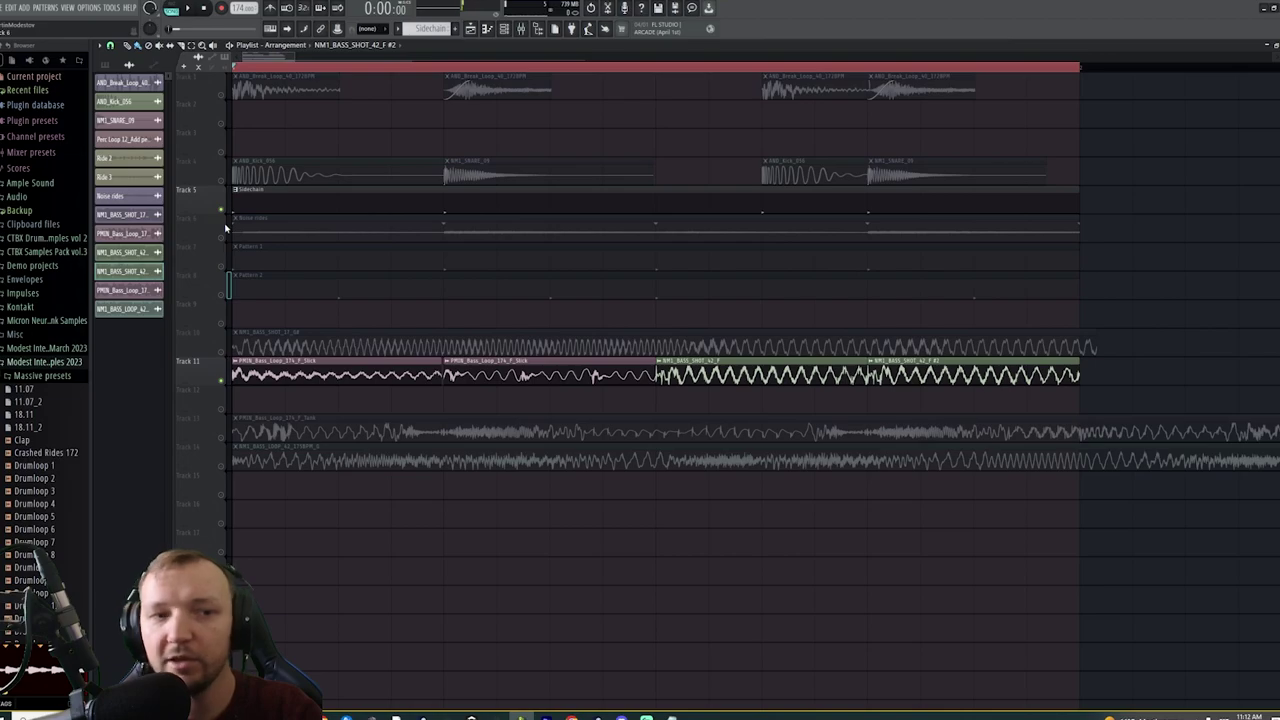
{"action": "left_click", "coordinate": [222, 235]}
{"action": "left_click", "coordinate": [222, 264]}
{"action": "left_click", "coordinate": [223, 294]}
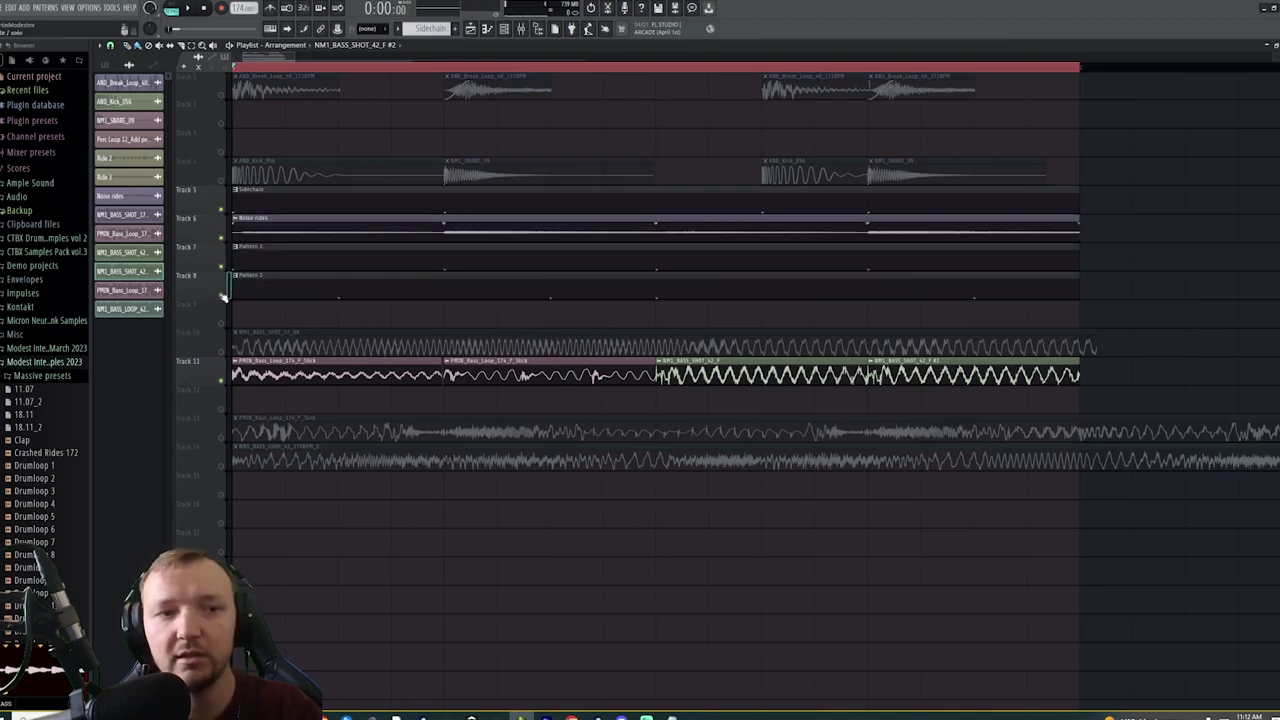
{"action": "left_click", "coordinate": [222, 97]}
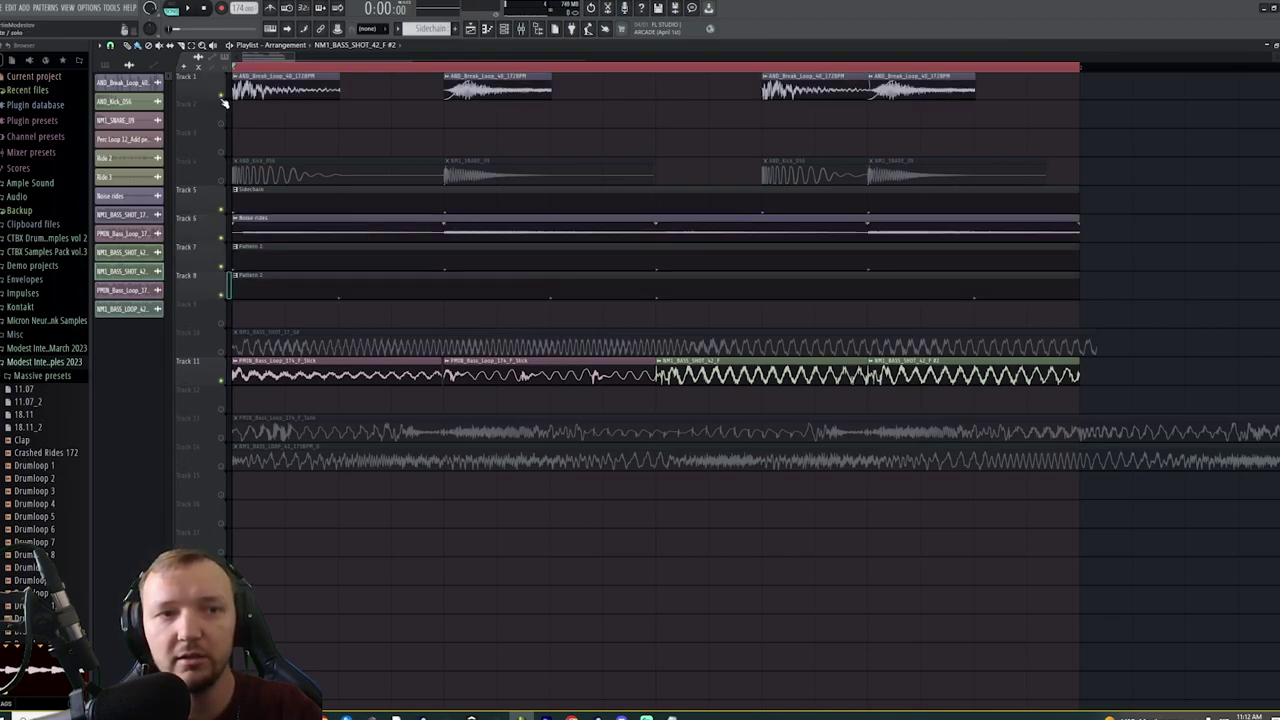
{"action": "left_click", "coordinate": [223, 184]}
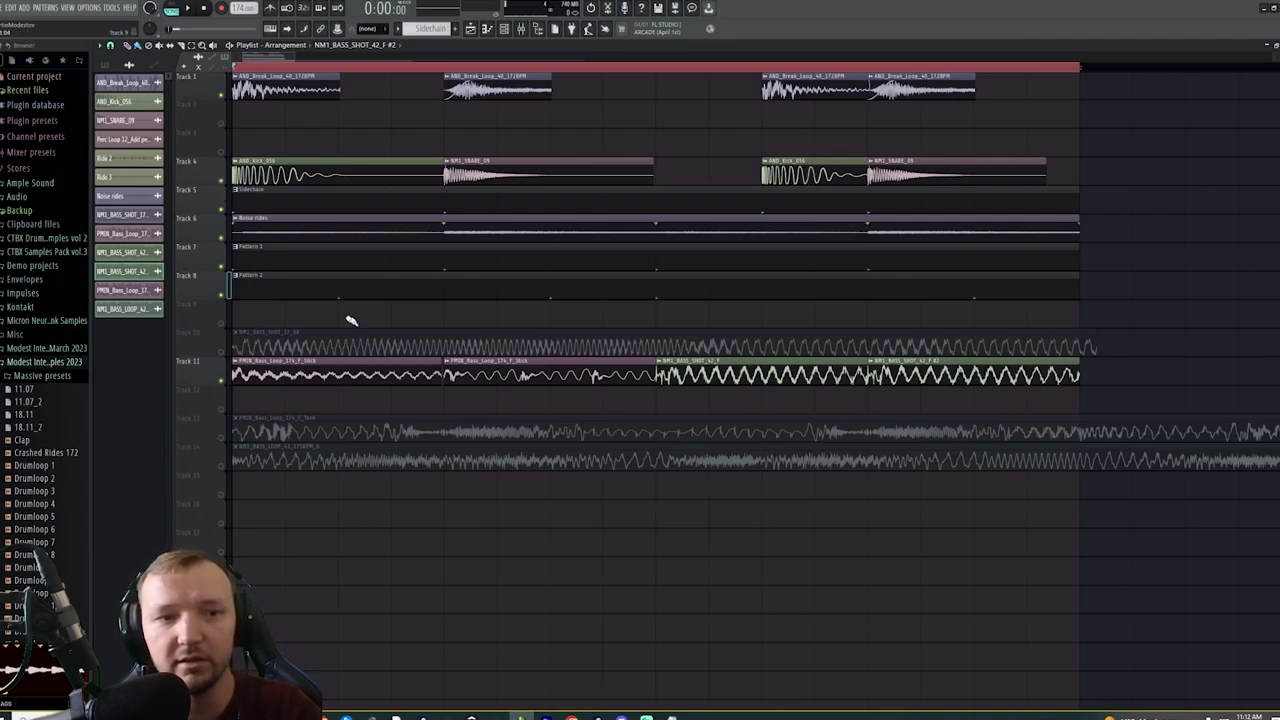
{"action": "key", "text": "space"}
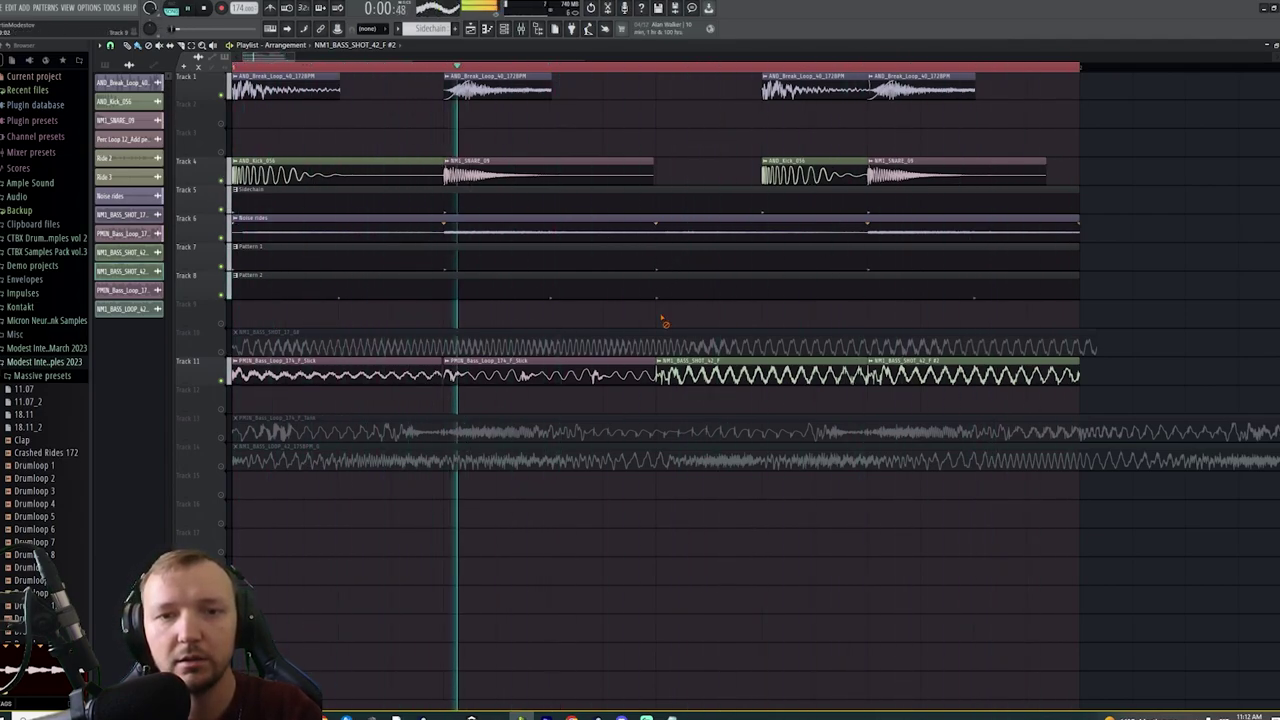
{"action": "key", "text": "space"}
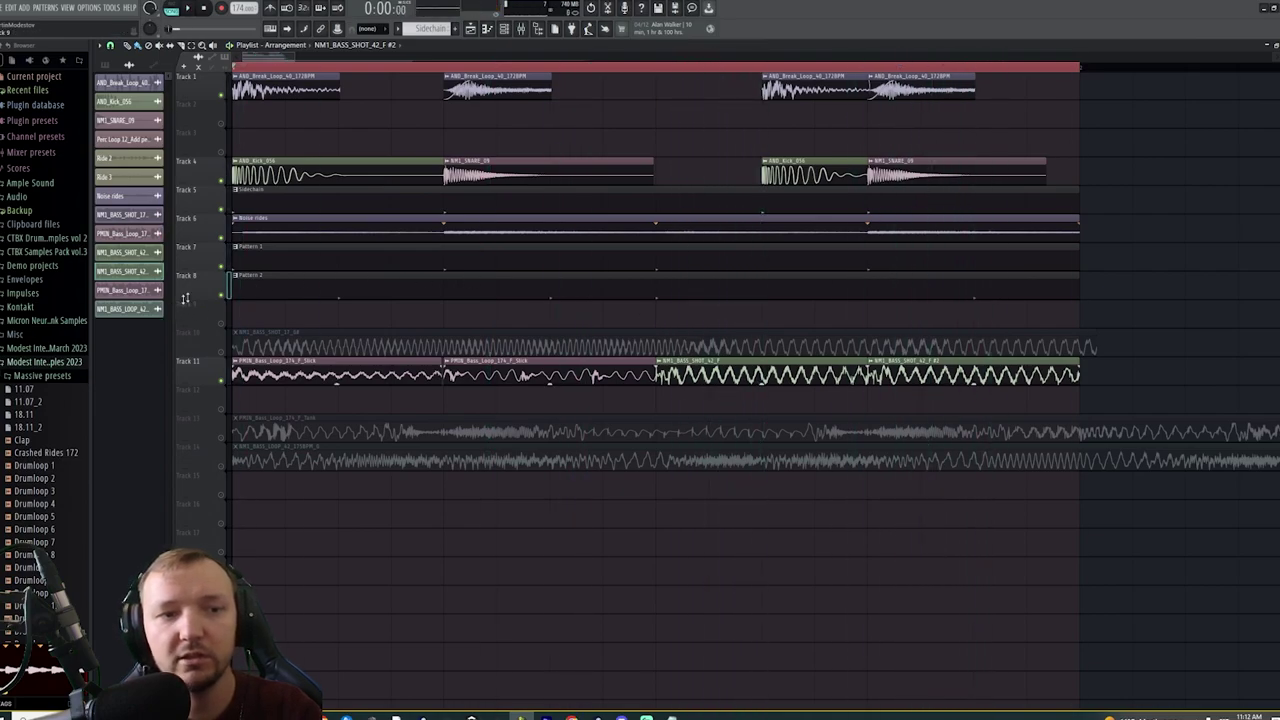
Add a second Fruity parametric EQ 2 after Kickstart 2 on the PMIN_Bass_Loop_174_F_Slick mixer track
{"action": "double_click", "coordinate": [297, 370]}
{"action": "left_click", "coordinate": [521, 29]}
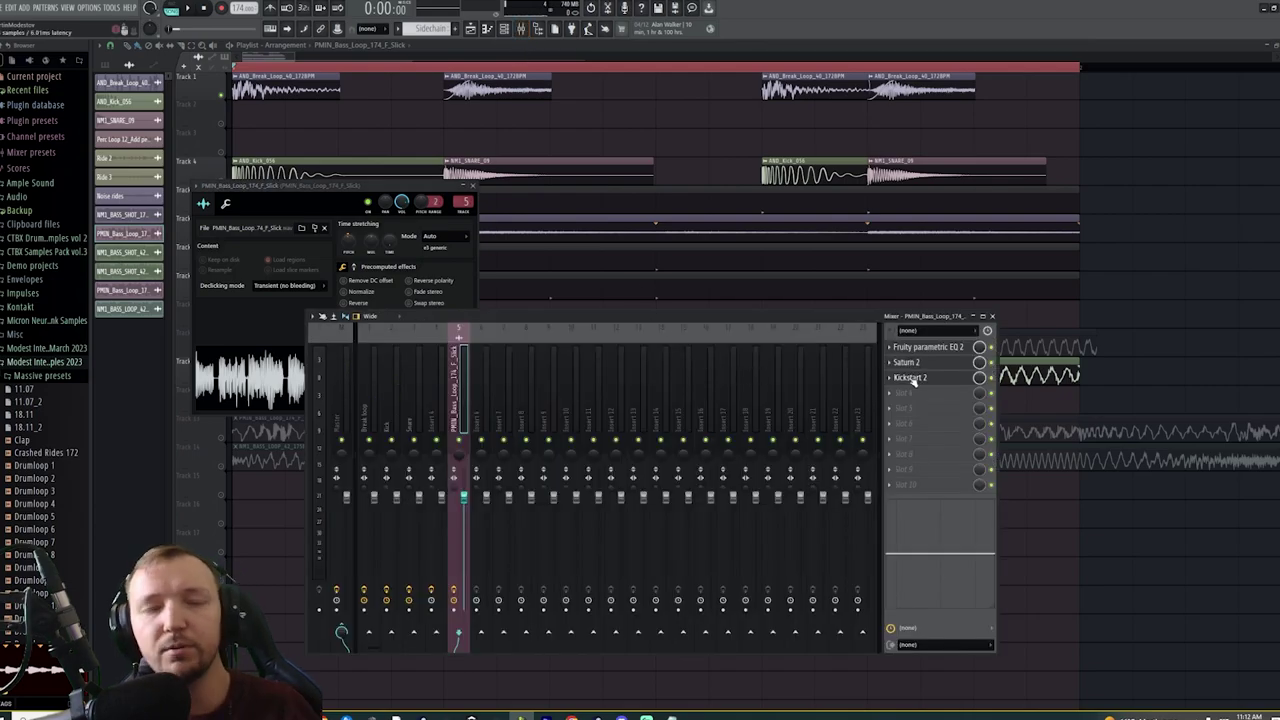
{"action": "left_click", "coordinate": [898, 400]}
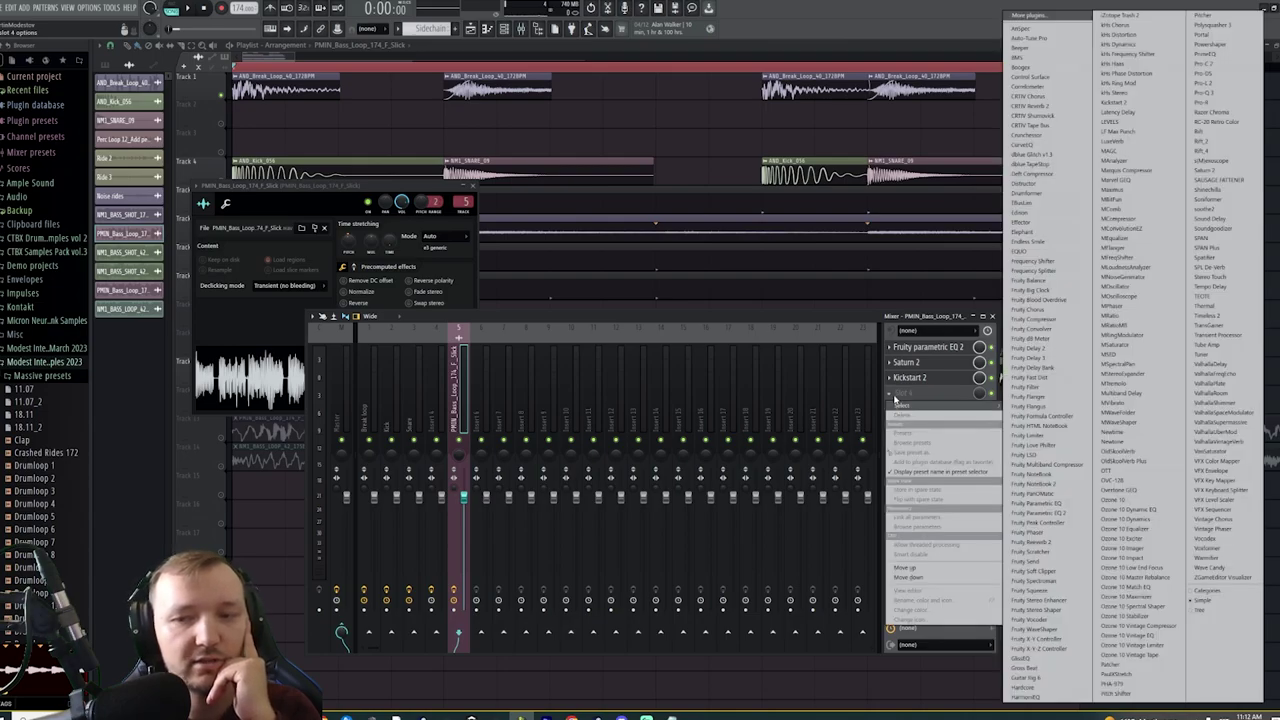
{"action": "left_click", "coordinate": [1033, 513]}
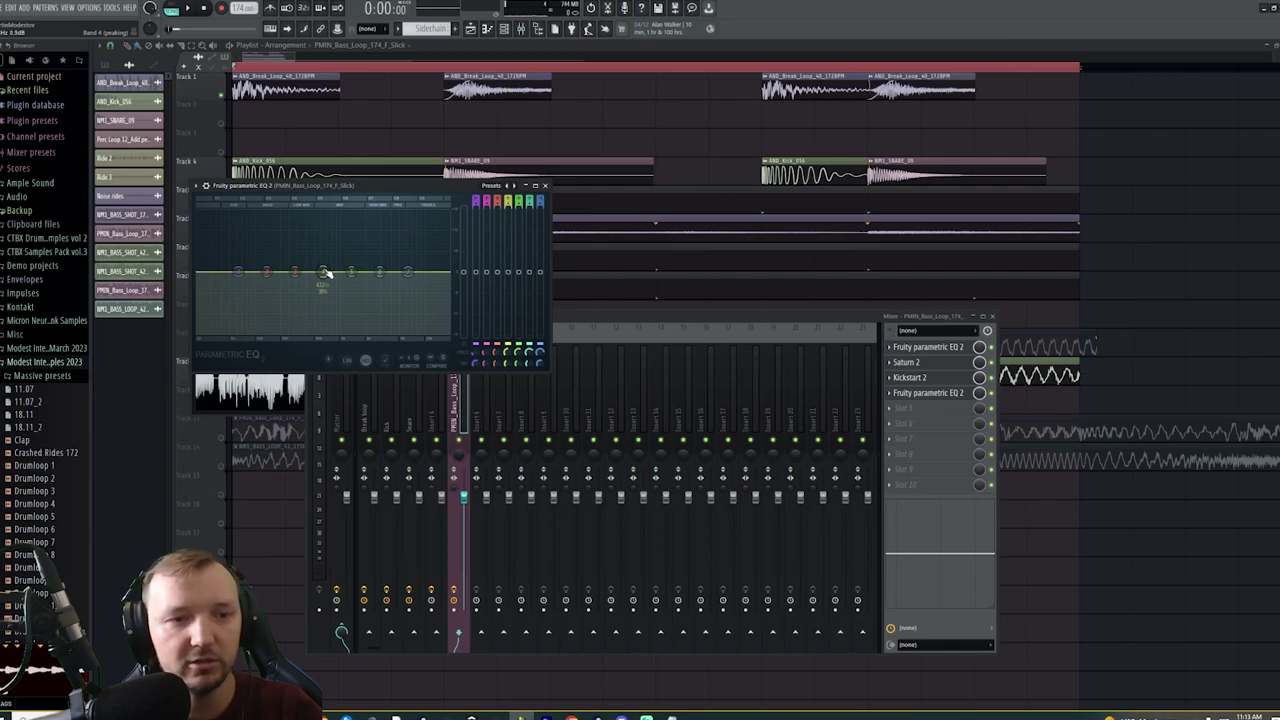
Shape the new EQ during playback with a slight low boost, a low-mid cut and a band 5 cut of about 4 dB
{"action": "key", "text": "space"}
{"action": "left_click_drag", "start_coordinate": [325, 273], "coordinate": [318, 284]}
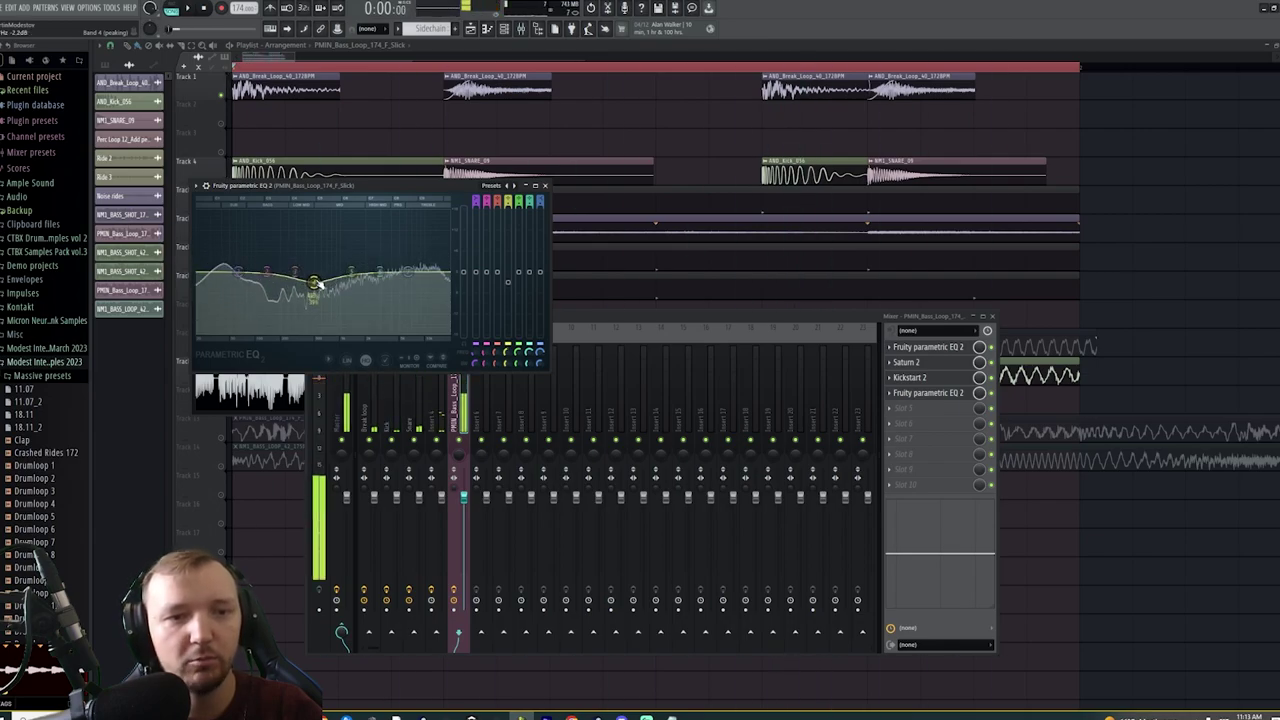
{"action": "key", "text": "space"}
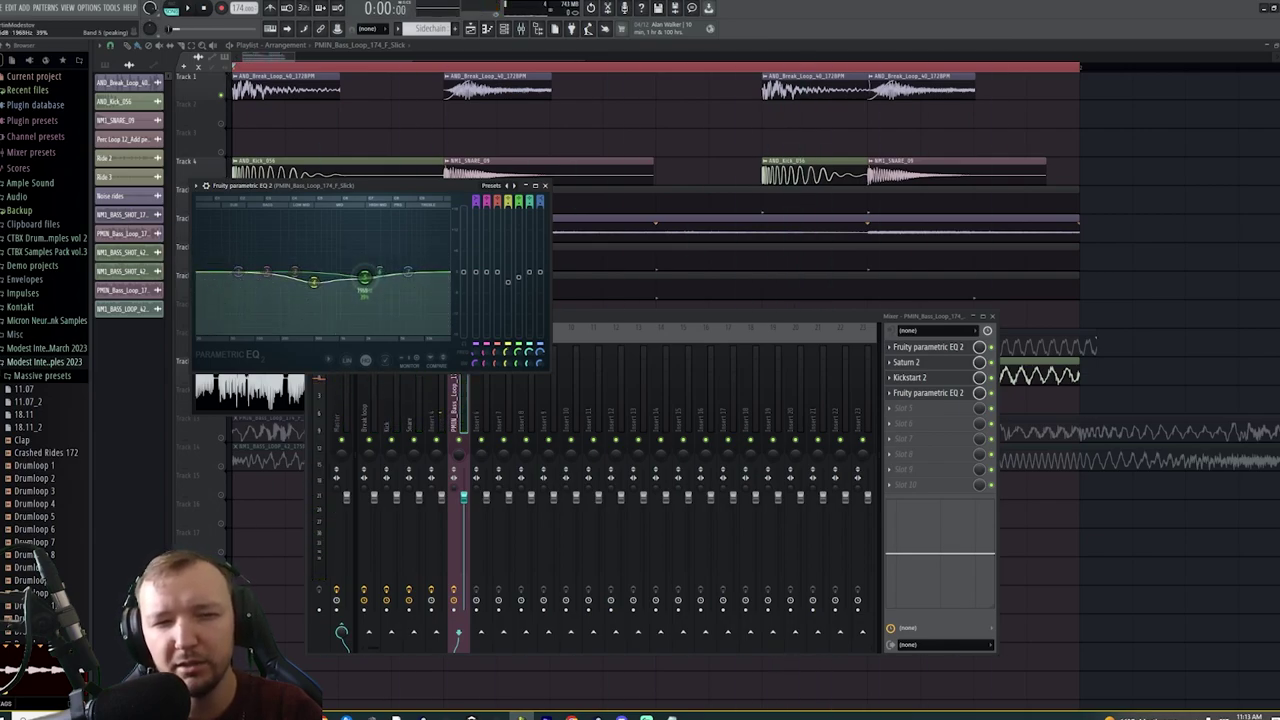
{"action": "key", "text": "space"}
{"action": "left_click_drag", "start_coordinate": [365, 282], "coordinate": [366, 286]}
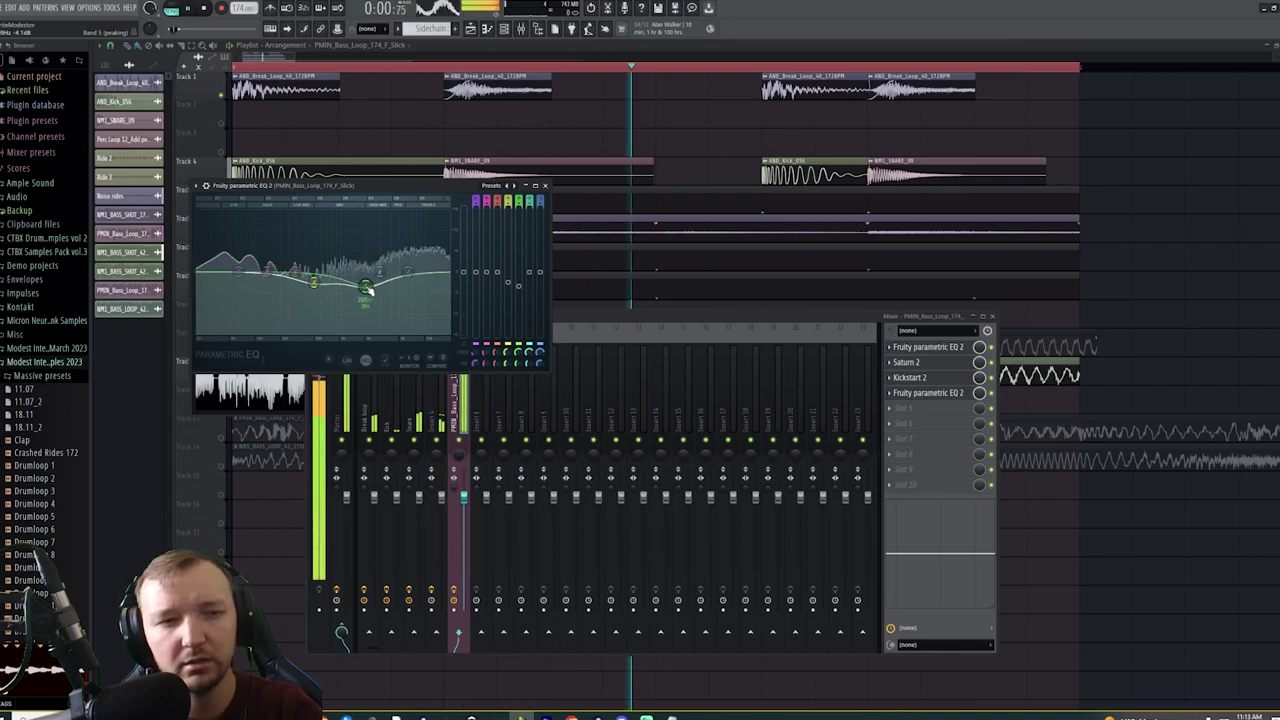
{"action": "left_click_drag", "start_coordinate": [238, 271], "coordinate": [312, 281]}
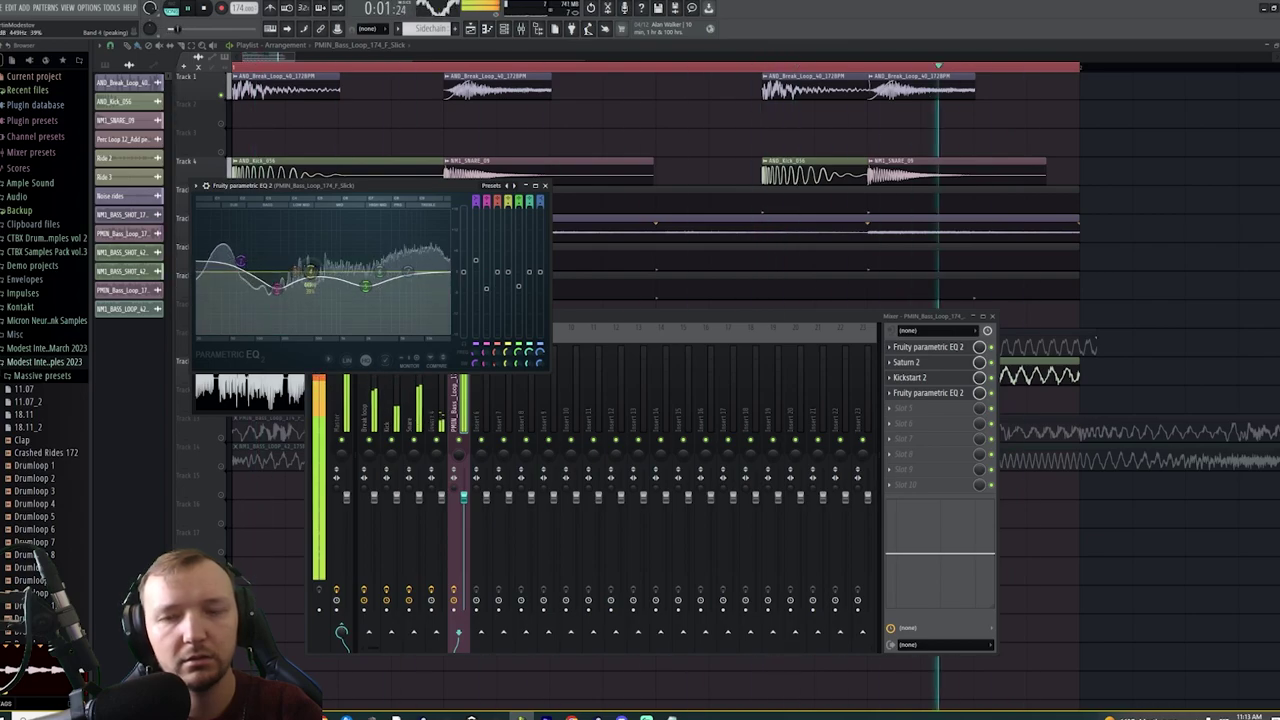
{"action": "left_click", "coordinate": [1077, 527]}
{"action": "key", "text": "space"}
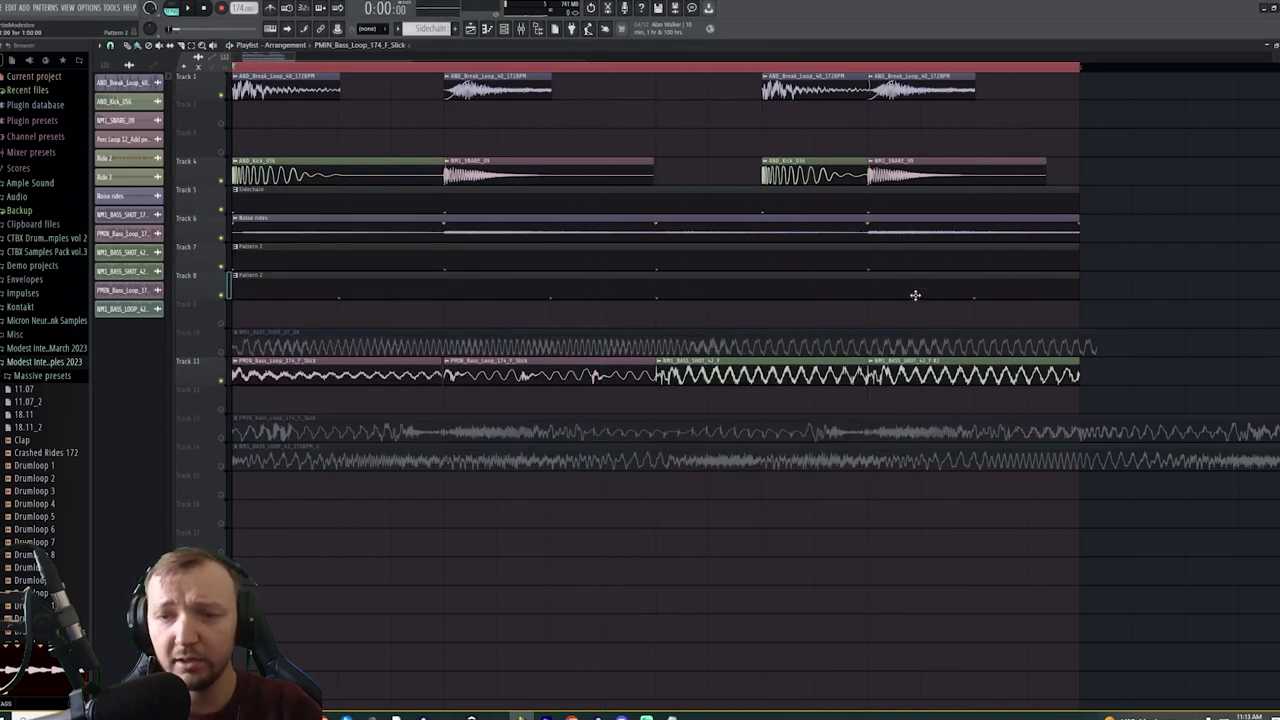
Loop the third and fourth beats of the bar and listen to the two bass shots with the drums
{"action": "left_click_drag", "start_coordinate": [1081, 70], "coordinate": [693, 203]}
{"action": "left_click", "coordinate": [762, 404]}
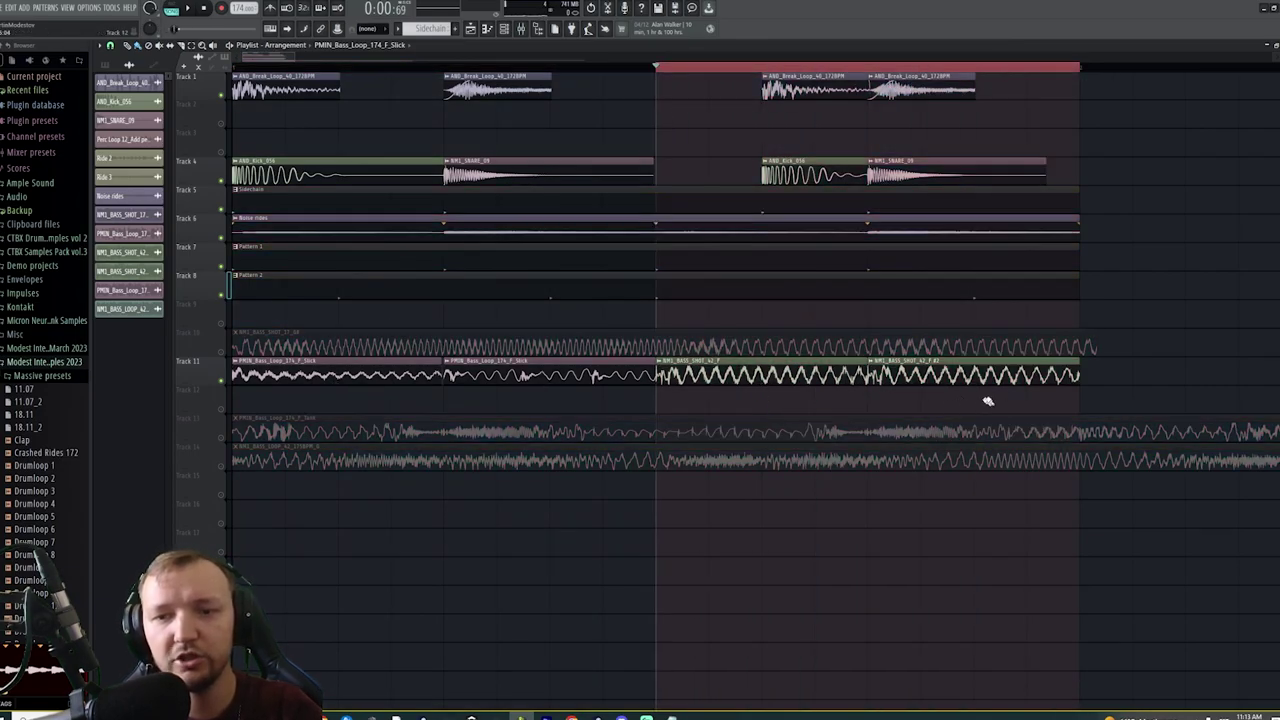
{"action": "left_click_drag", "start_coordinate": [1155, 410], "coordinate": [749, 367]}
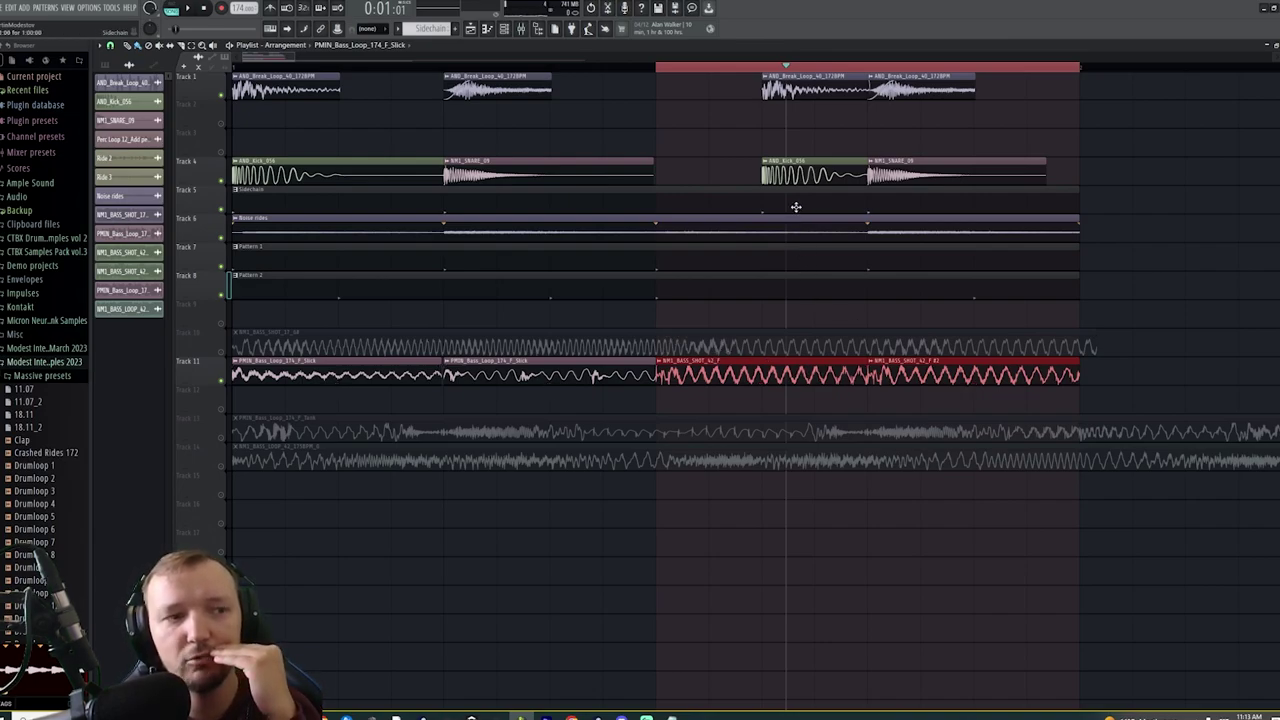
{"action": "left_click", "coordinate": [905, 400]}
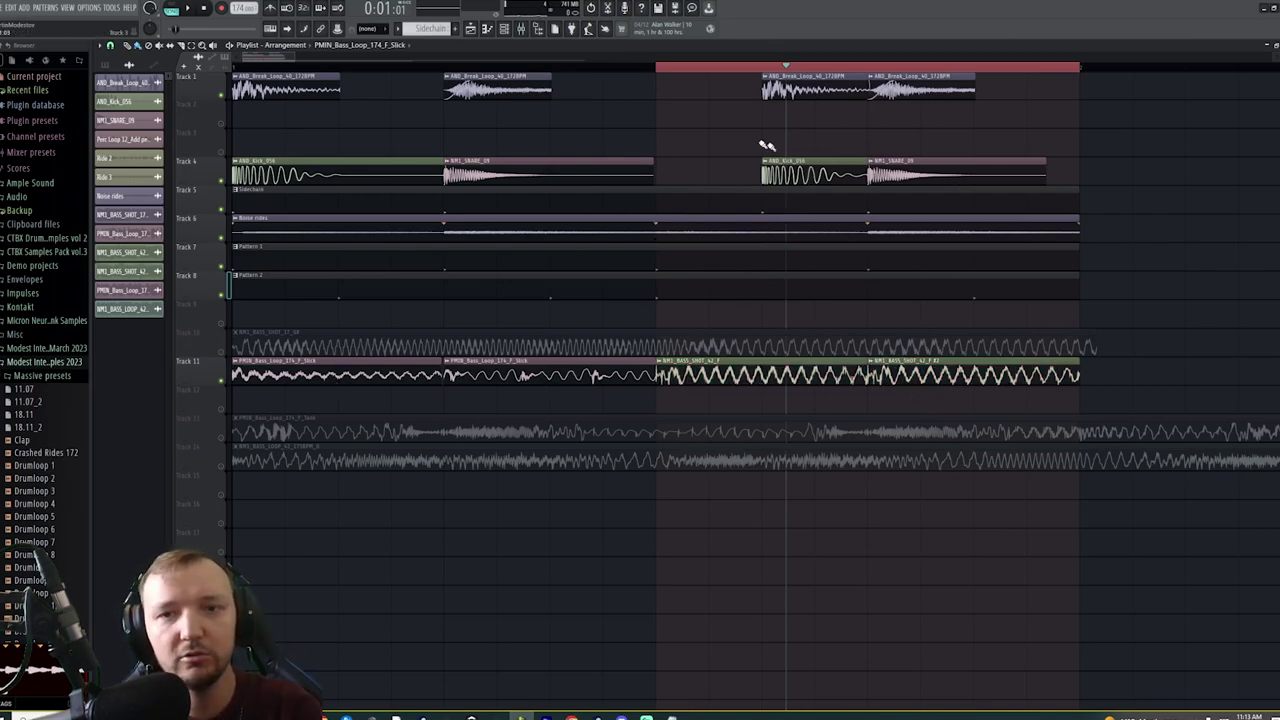
{"action": "left_click", "coordinate": [656, 66]}
{"action": "key", "text": "space"}
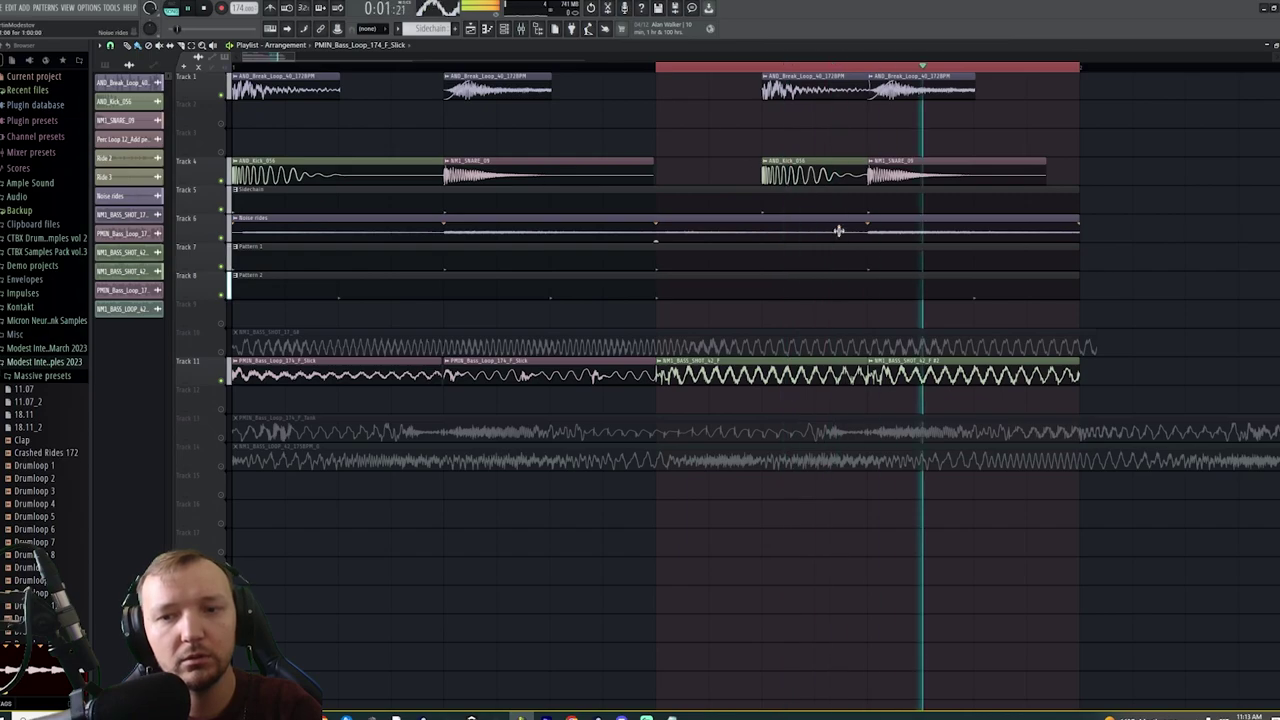
{"action": "key", "text": "space"}
Select the bass shots on beats three and four, replay the loop, and audition it again with the clips deselected
{"action": "left_click_drag", "start_coordinate": [1143, 380], "coordinate": [752, 378]}
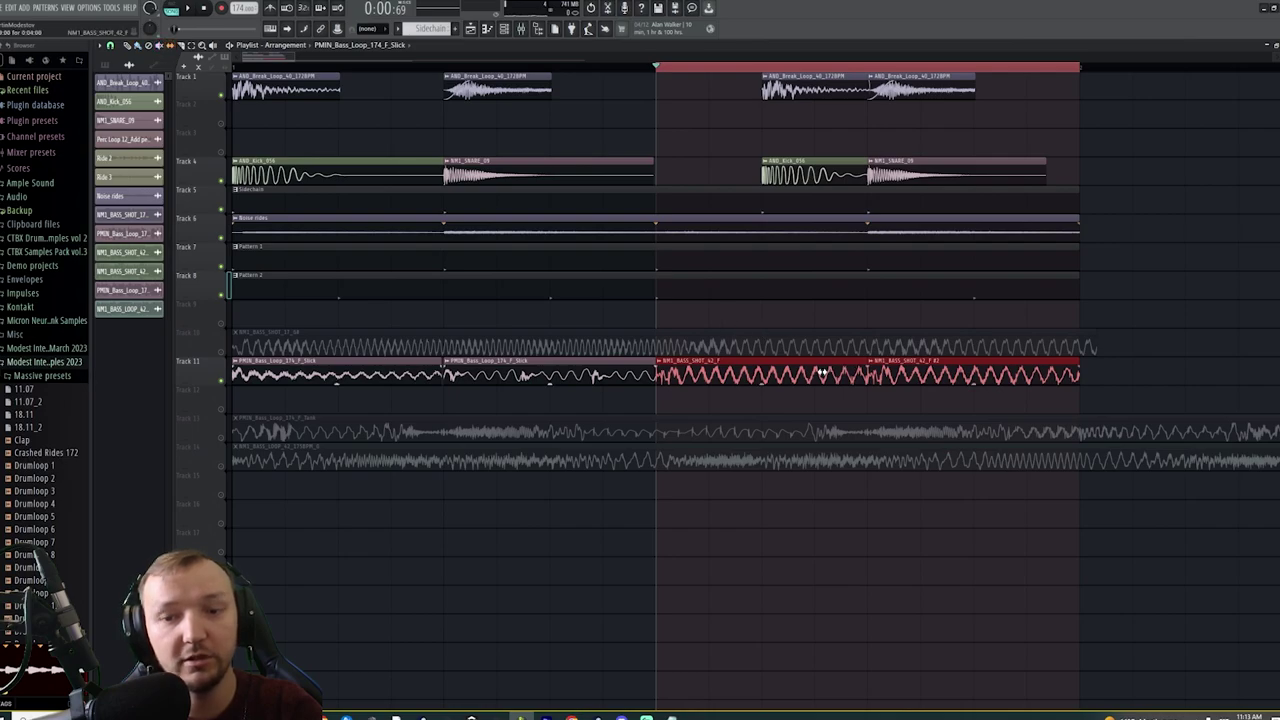
{"action": "key", "text": "space"}
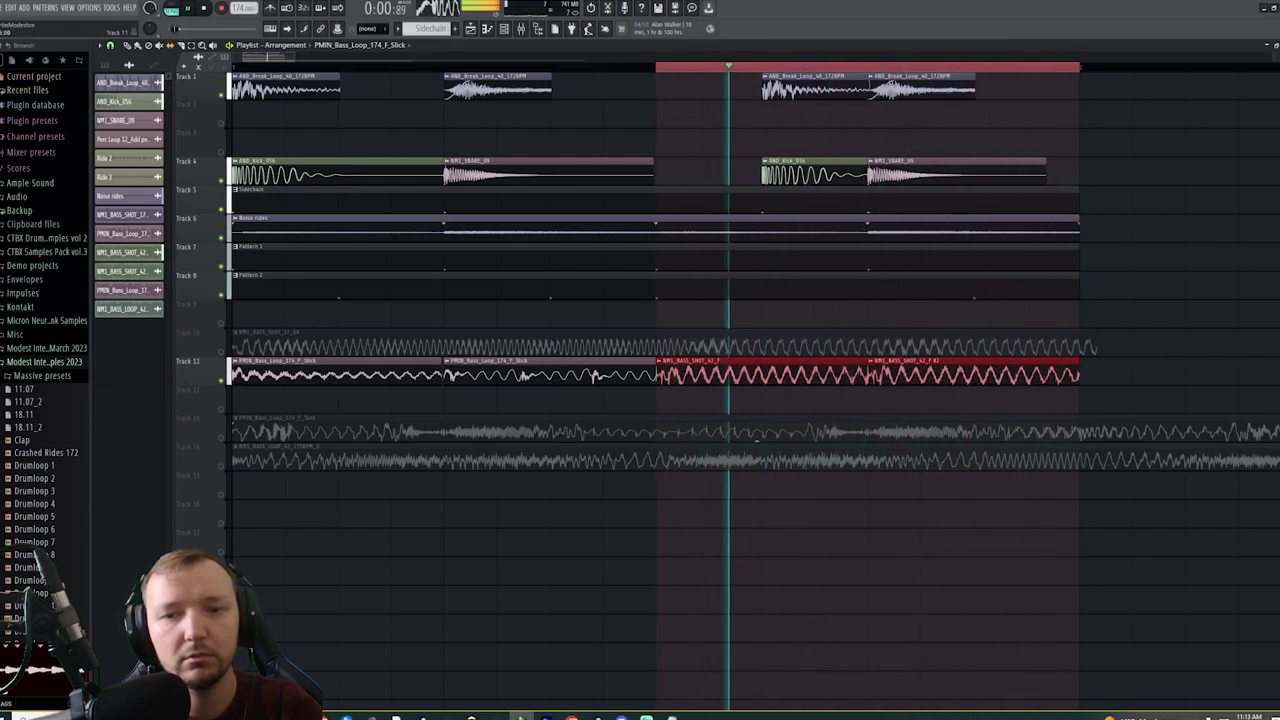
{"action": "key", "text": "space"}
{"action": "right_click", "coordinate": [1164, 366]}
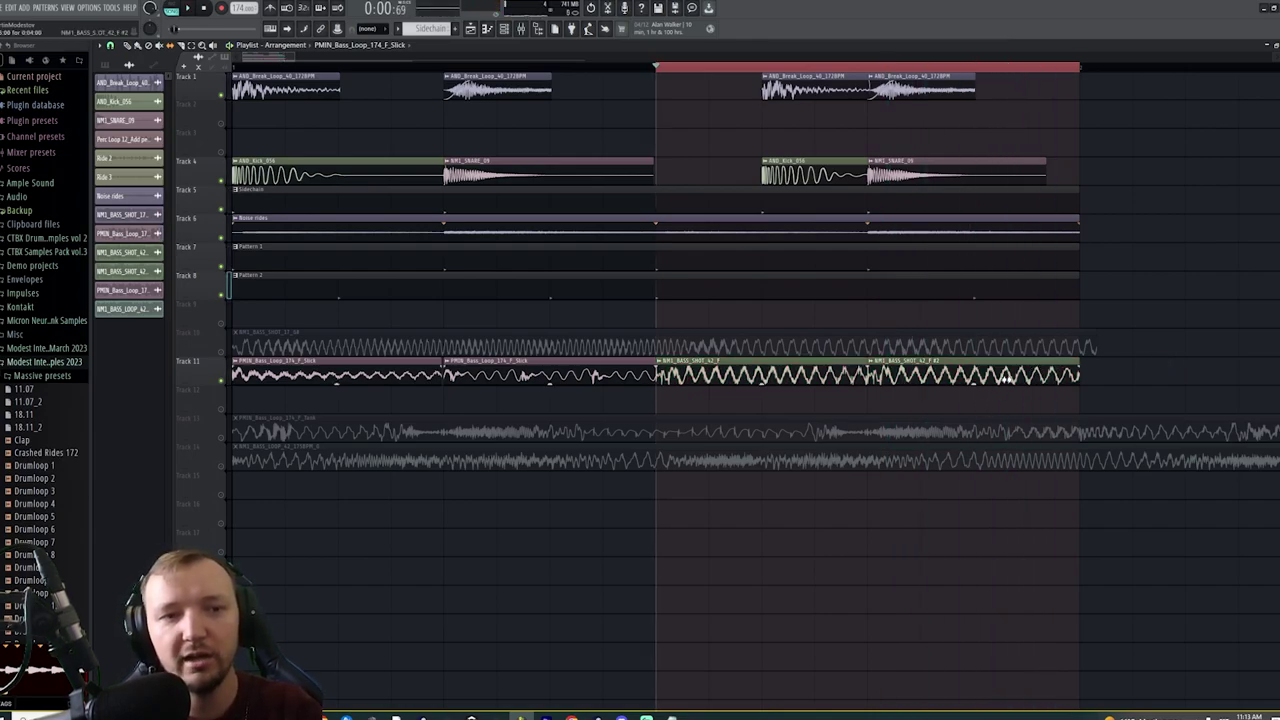
{"action": "left_click", "coordinate": [1025, 375]}
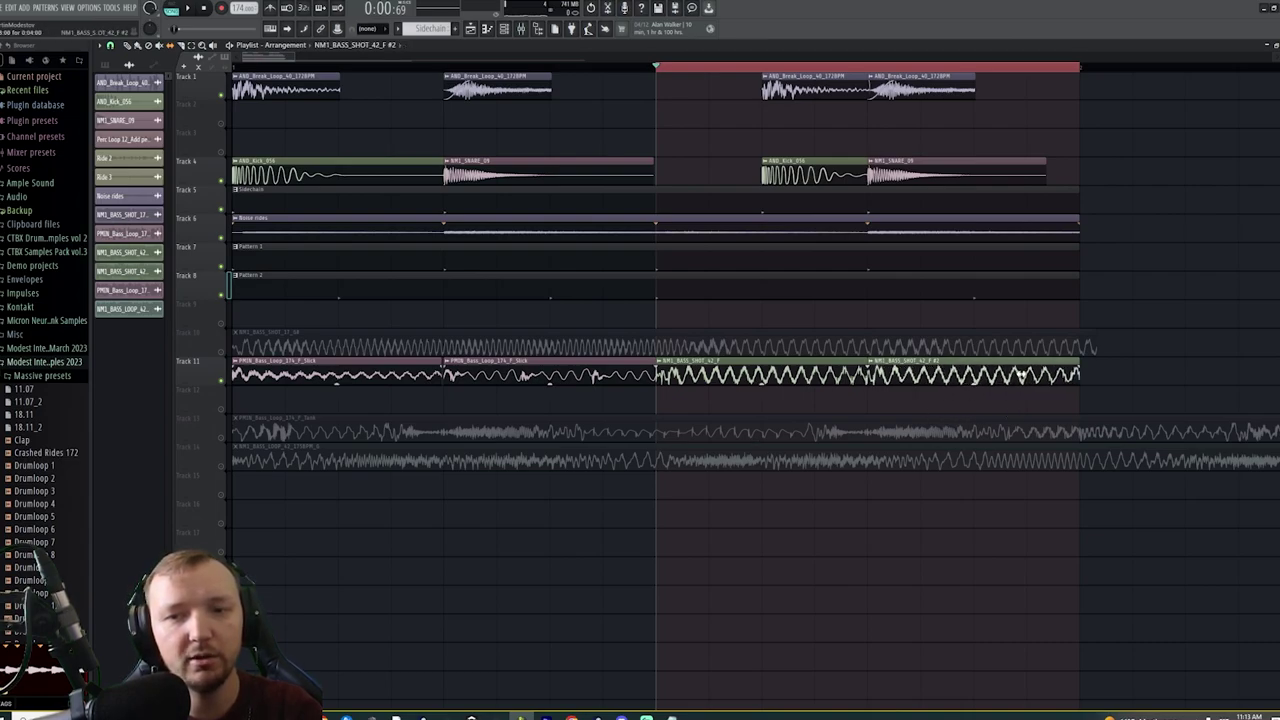
{"action": "key", "text": "space"}
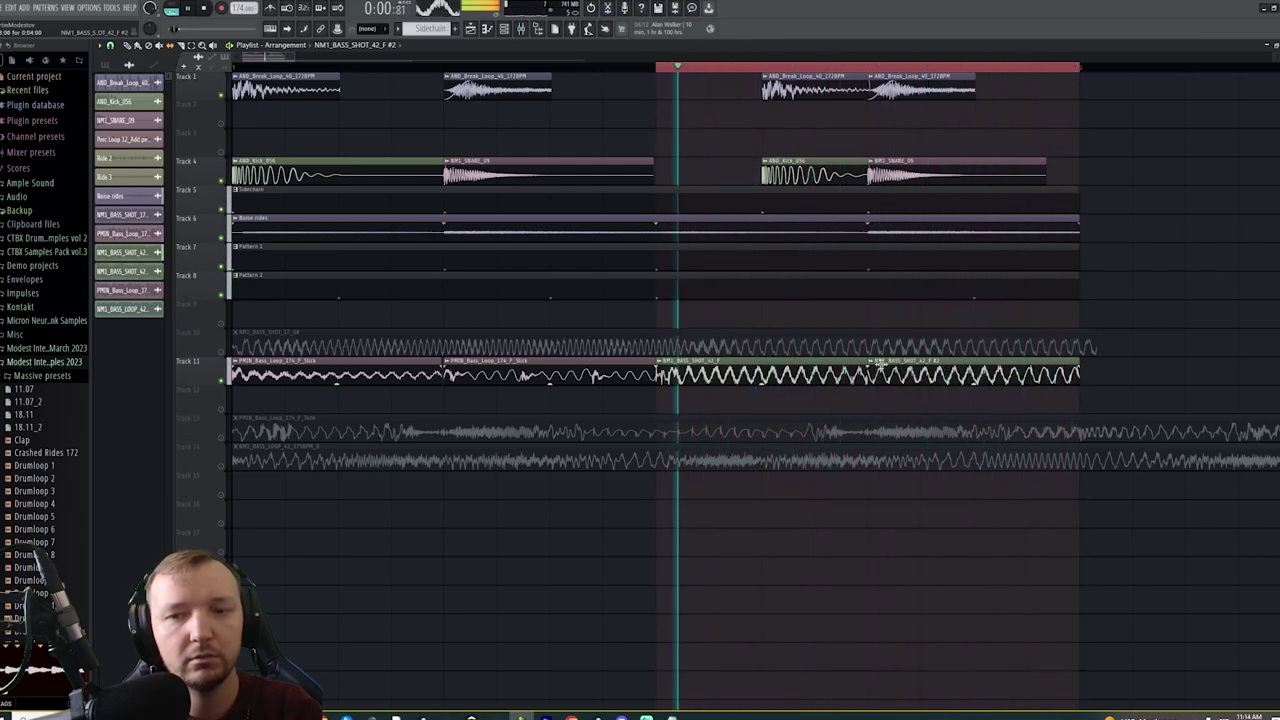
{"action": "key", "text": "space"}
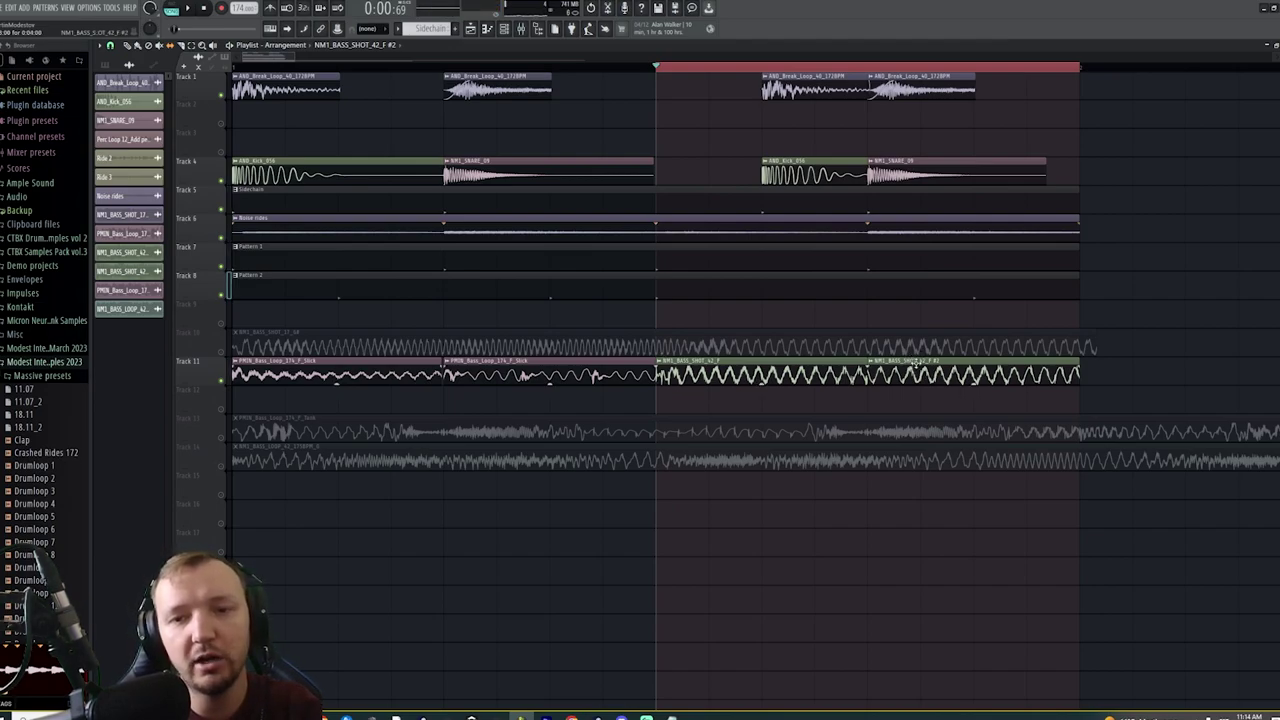
Delete the NM1_BASS_SHOT_42_F #2 clip from the fourth beat of Track 11 and play the loop briefly
{"action": "right_click", "coordinate": [913, 366]}
{"action": "key", "text": "space"}
{"action": "key", "text": "space"}
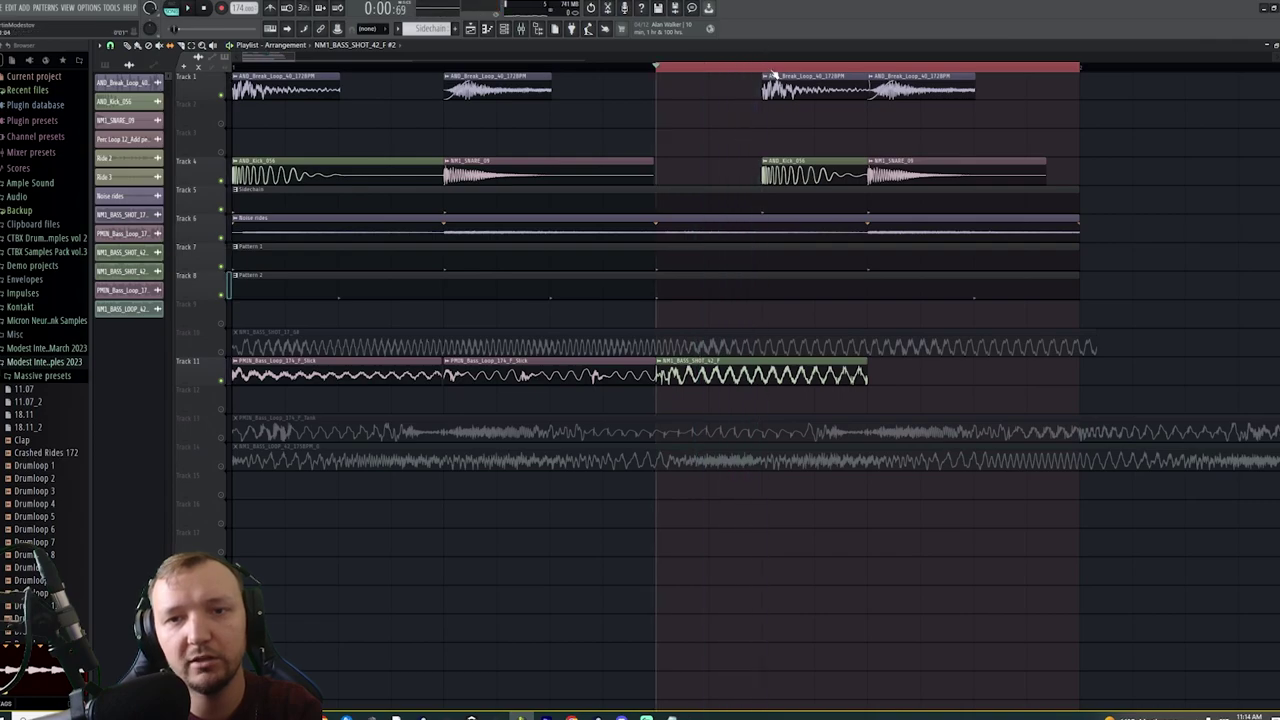
Loop the first half of the third beat and listen to the start of the remaining bass shot
{"action": "left_click_drag", "start_coordinate": [768, 69], "coordinate": [656, 100]}
{"action": "key", "text": "space"}
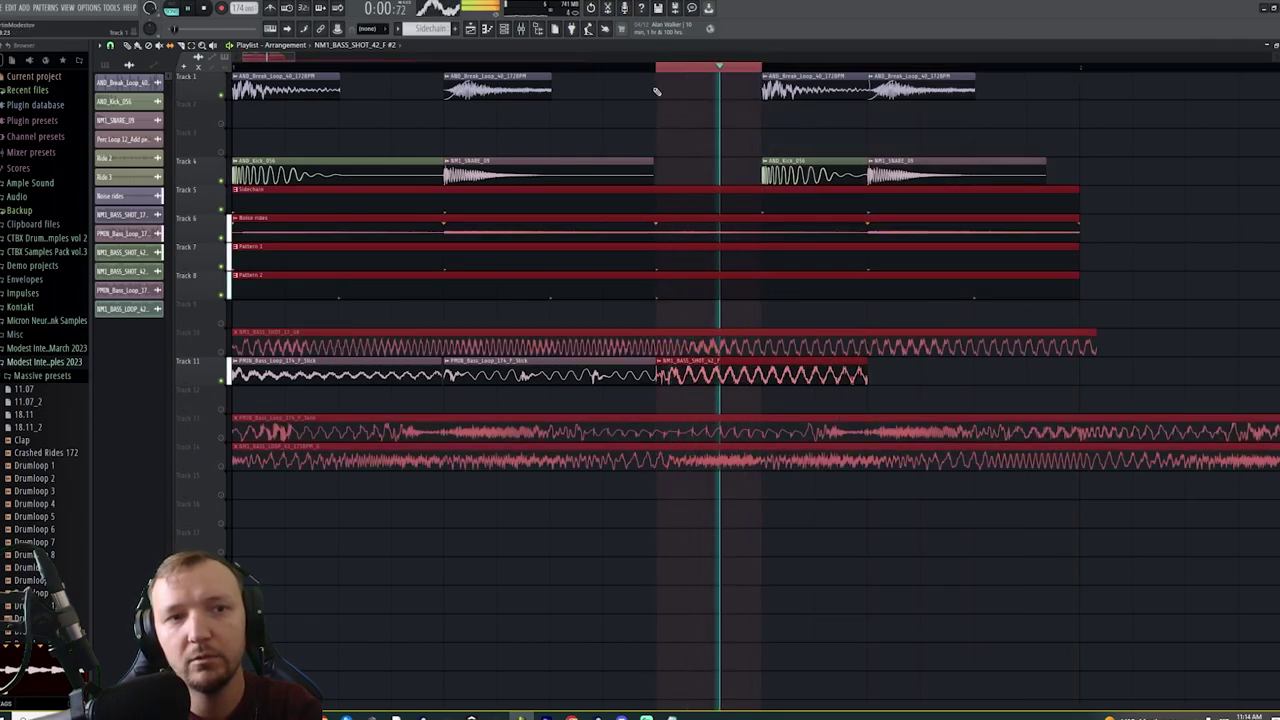
{"action": "key", "text": "space"}
{"action": "left_click", "coordinate": [721, 133], "text": "ctrl"}
{"action": "key", "text": "space"}
{"action": "key", "text": "space"}
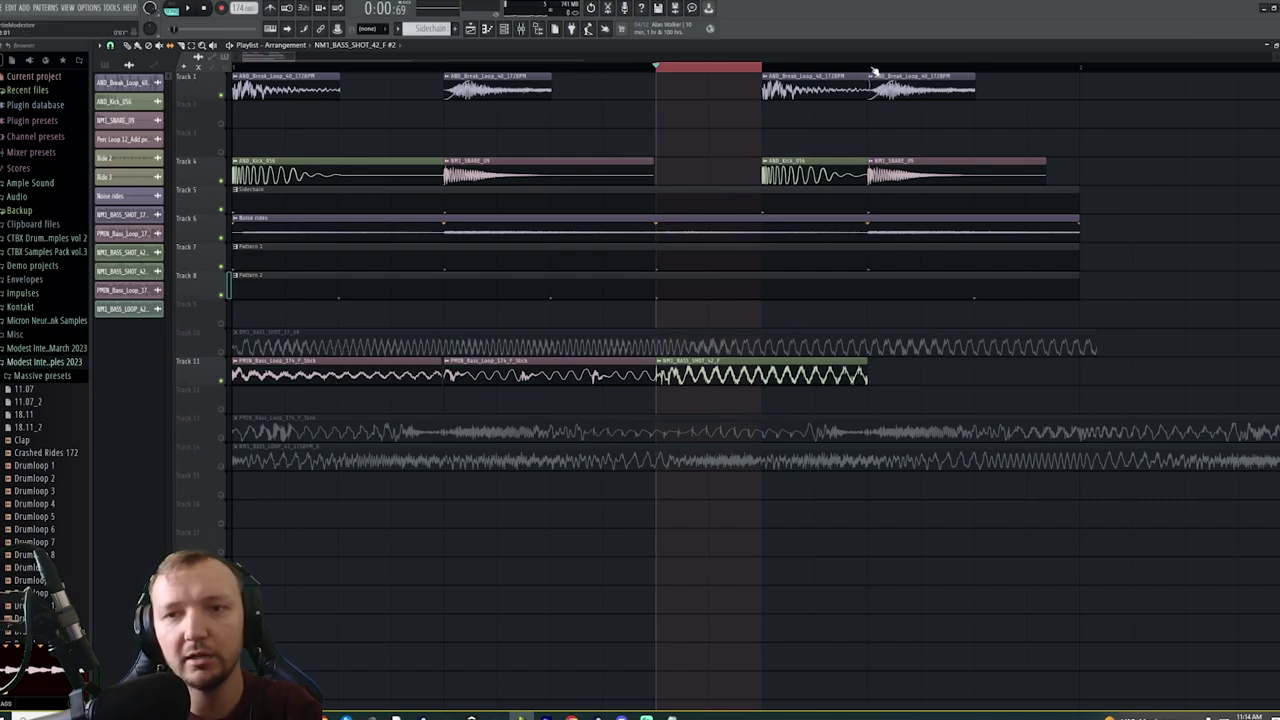
Set the loop to the first three beats, move the PMIN_Bass_Loop_174_F_Tank clip up to Track 12 and solo that track
{"action": "left_click_drag", "start_coordinate": [870, 68], "coordinate": [232, 68]}
{"action": "left_click", "coordinate": [417, 575]}
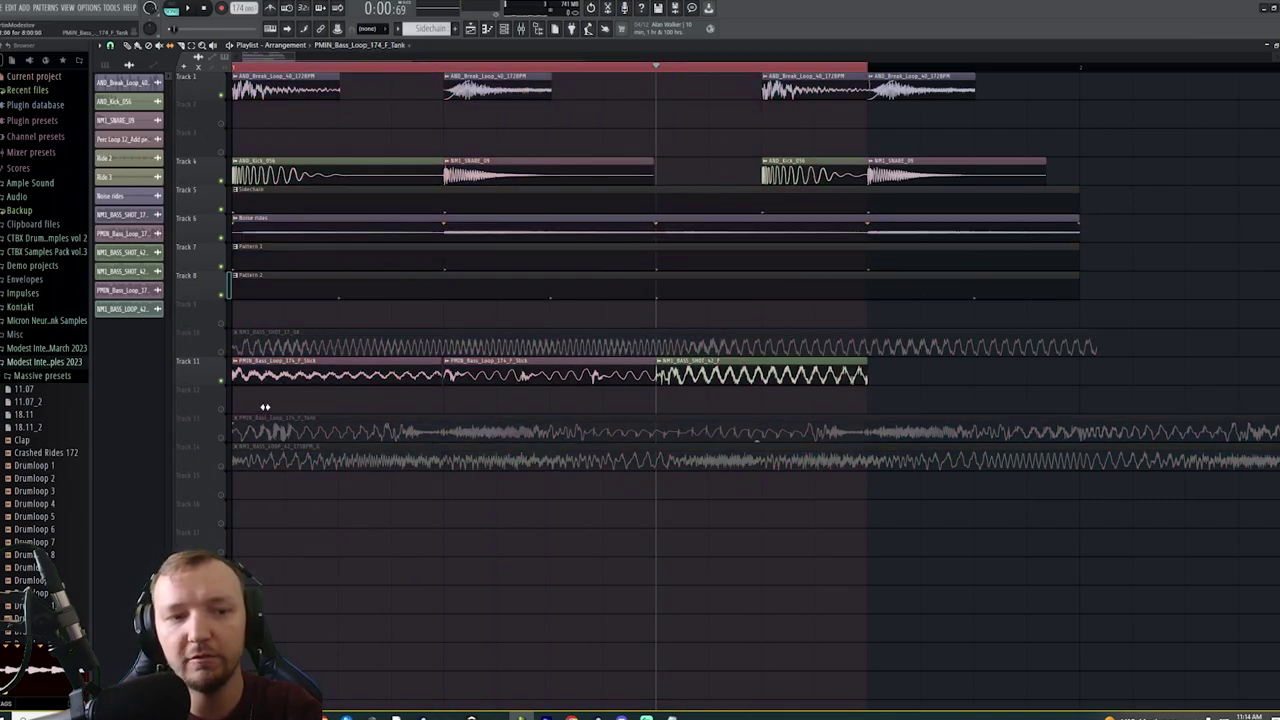
{"action": "left_click_drag", "start_coordinate": [256, 409], "coordinate": [245, 405]}
{"action": "left_click", "coordinate": [222, 409], "text": "ctrl"}
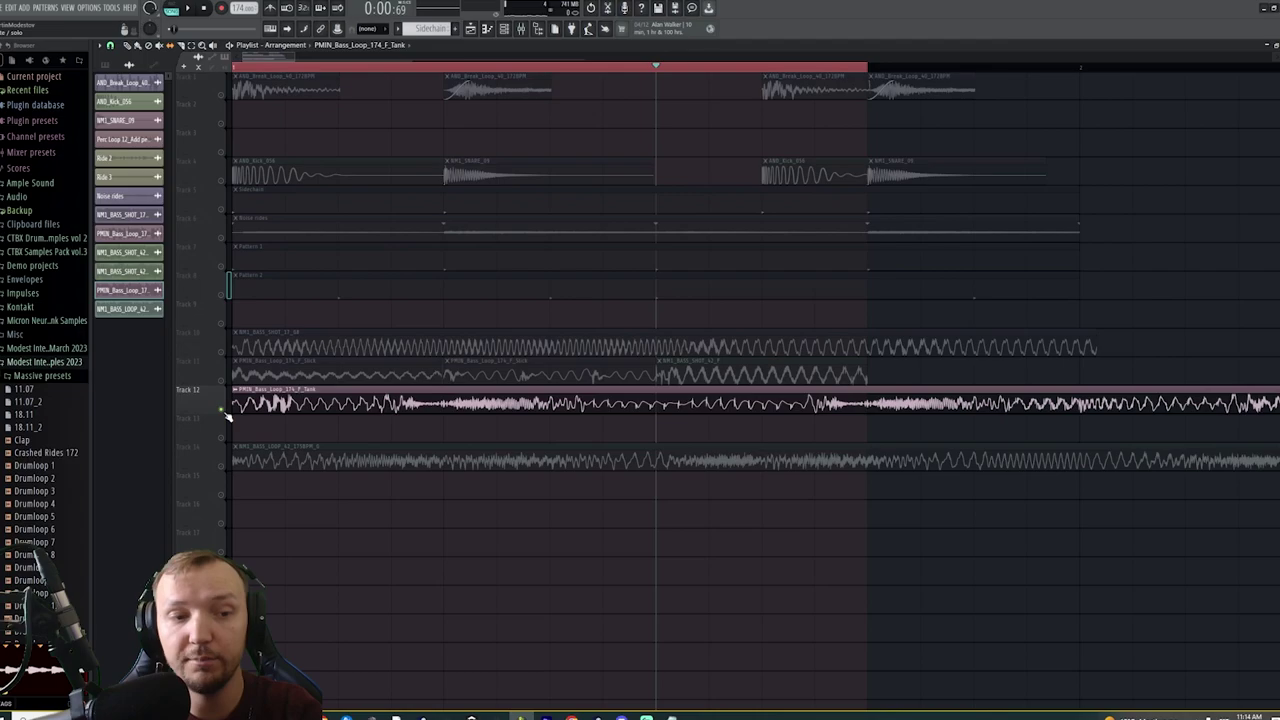
Set the PMIN_Bass_Loop_174_F_Tank clip's time-stretching mode to Auto and place it on the fourth beat of Track 11
{"action": "double_click", "coordinate": [300, 390]}
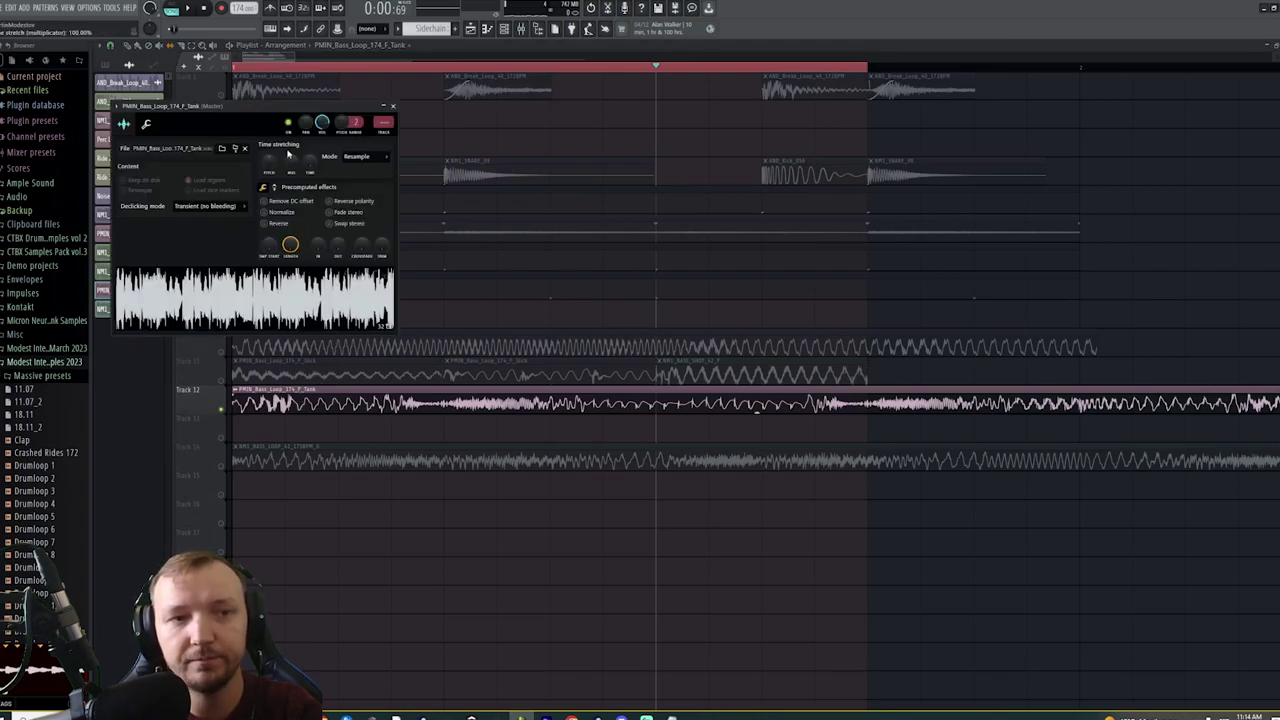
{"action": "left_click_drag", "start_coordinate": [268, 160], "coordinate": [267, 324]}
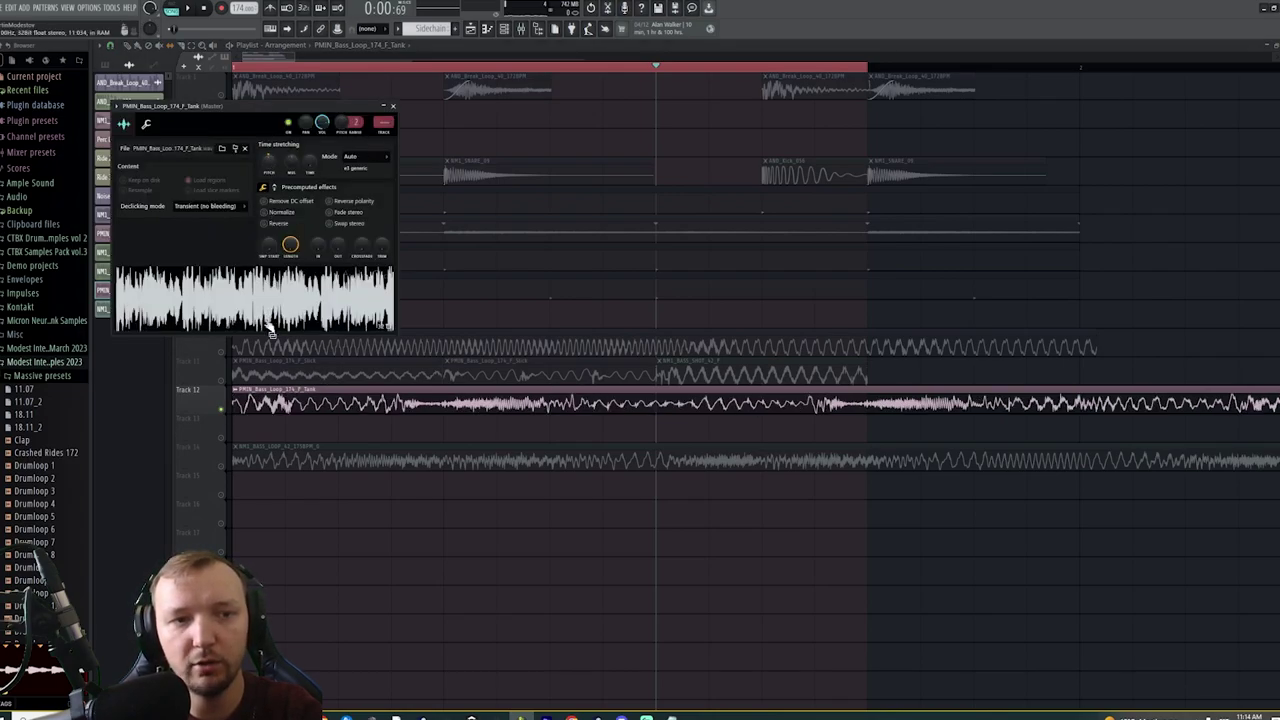
{"action": "left_click_drag", "start_coordinate": [266, 396], "coordinate": [904, 353]}
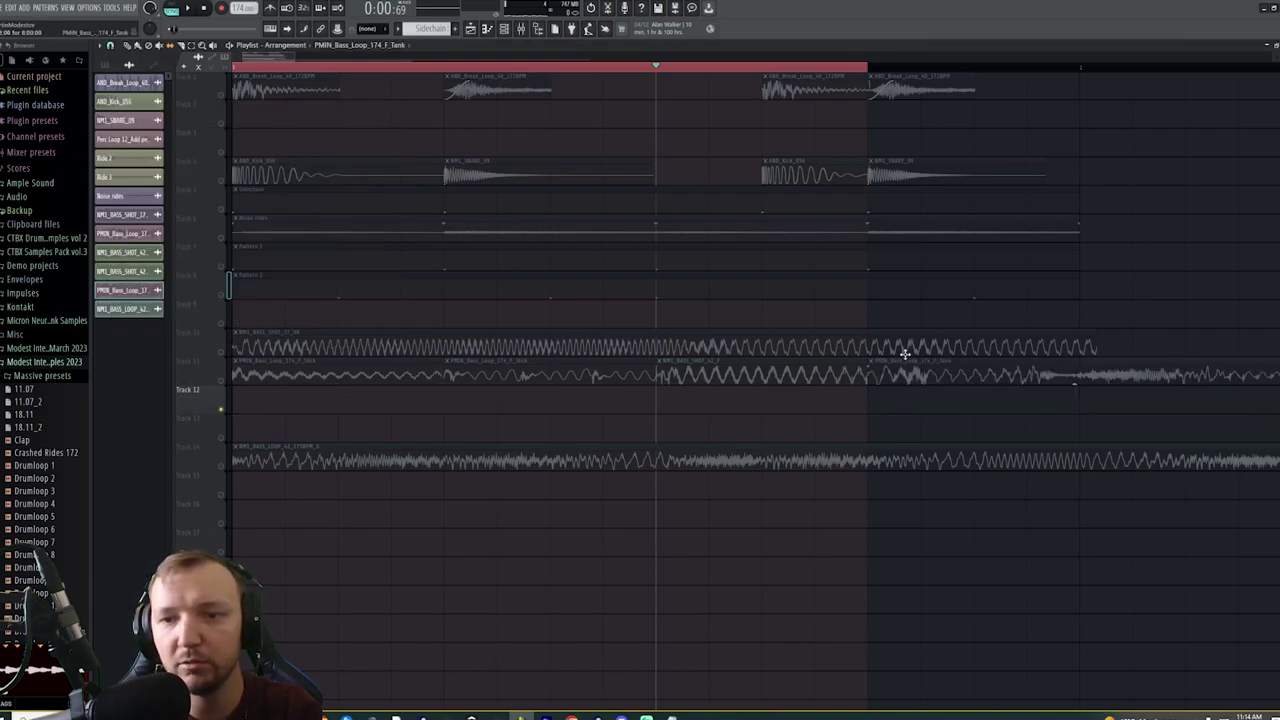
Unmute Track 11, loop the fourth beat and play the newly placed Tank bass loop without the drums
{"action": "left_click", "coordinate": [224, 383]}
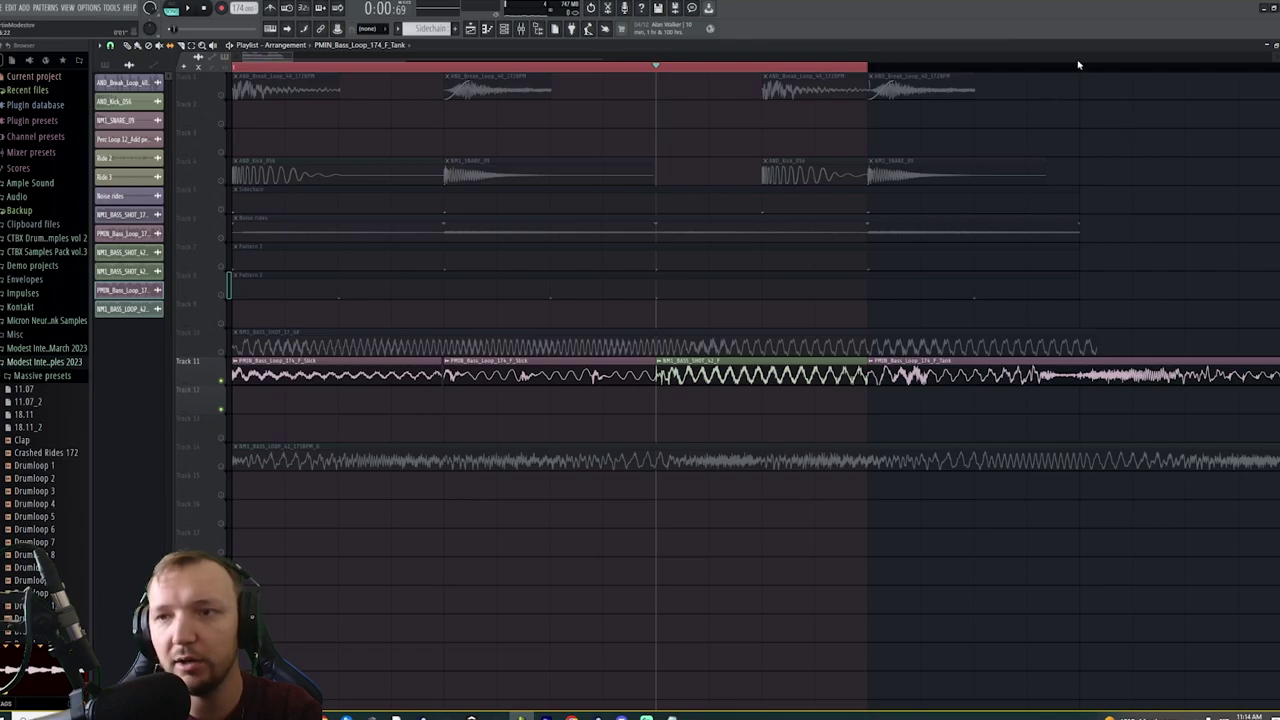
{"action": "left_click_drag", "start_coordinate": [1082, 66], "coordinate": [868, 66]}
{"action": "key", "text": "space"}
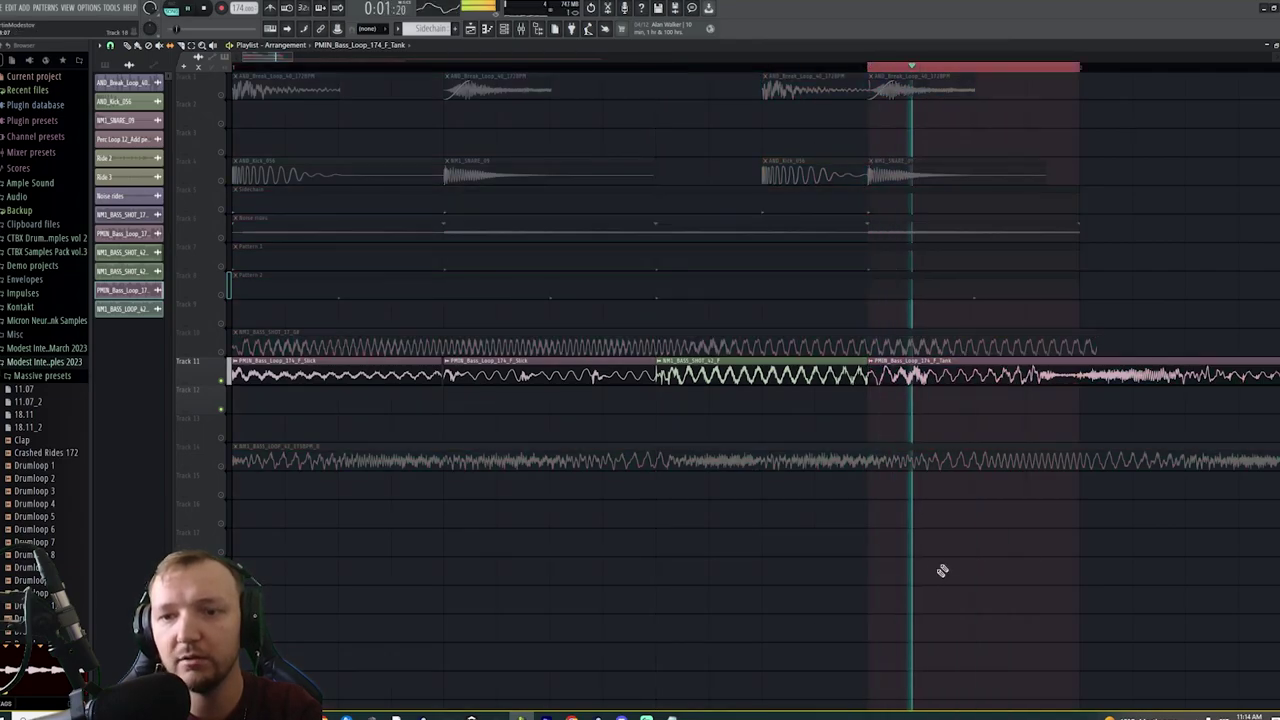
Loop playback over the last beat of bar 1, where the PMIN_Bass_Loop_174_F_Tank clip starts, and clear the clip selection
{"action": "key", "text": "space"}
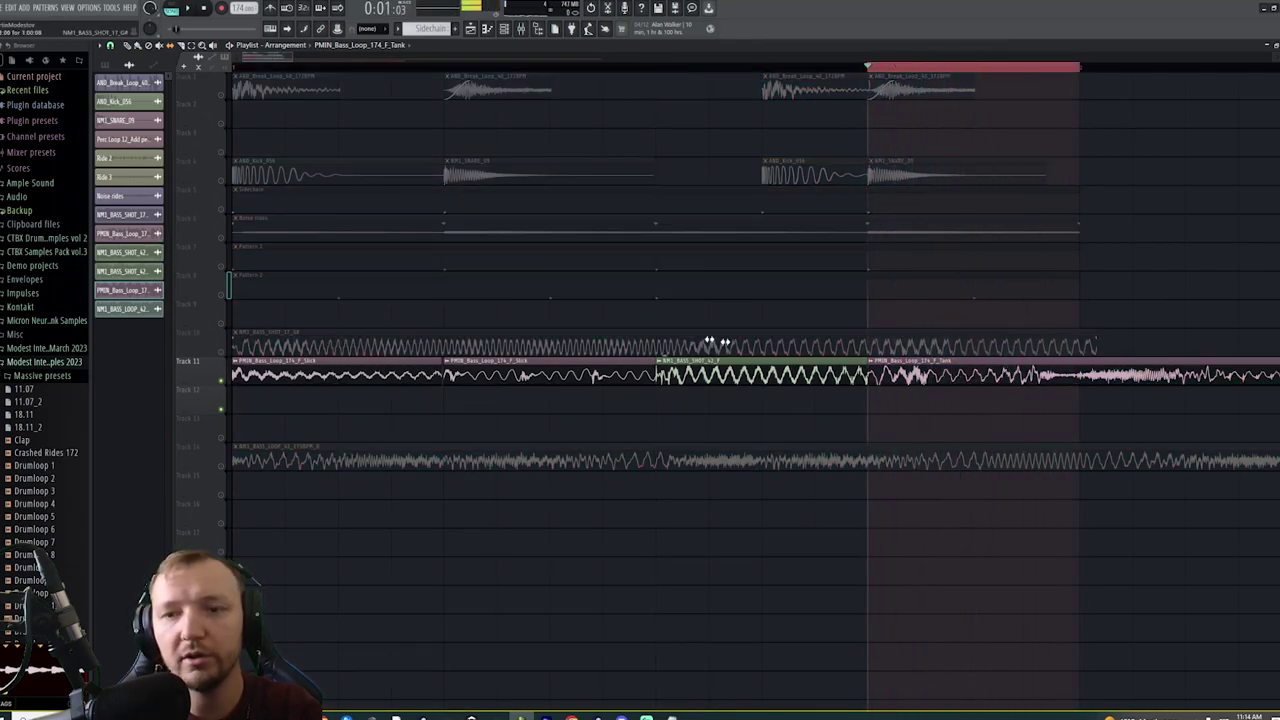
{"action": "scroll", "coordinate": [620, 375], "scroll_direction": "down", "scroll_amount": 3}
{"action": "right_click", "coordinate": [672, 69]}
{"action": "key", "text": "space"}
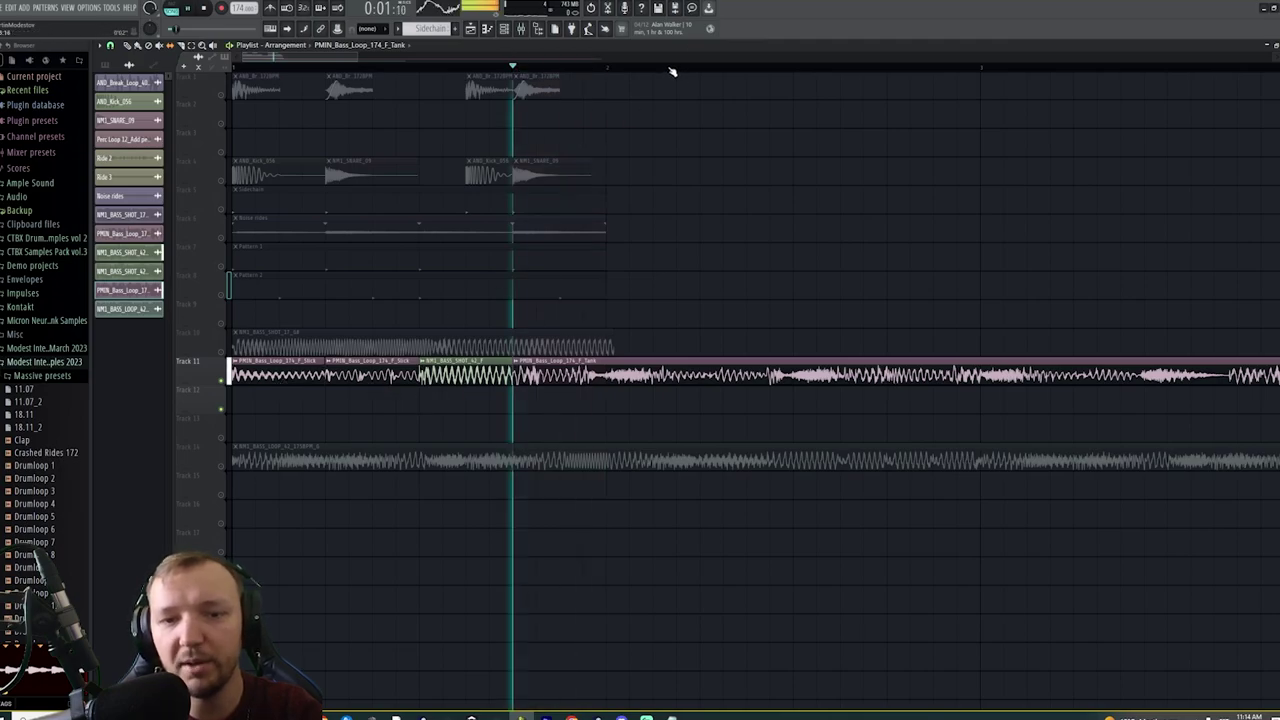
{"action": "key", "text": "space"}
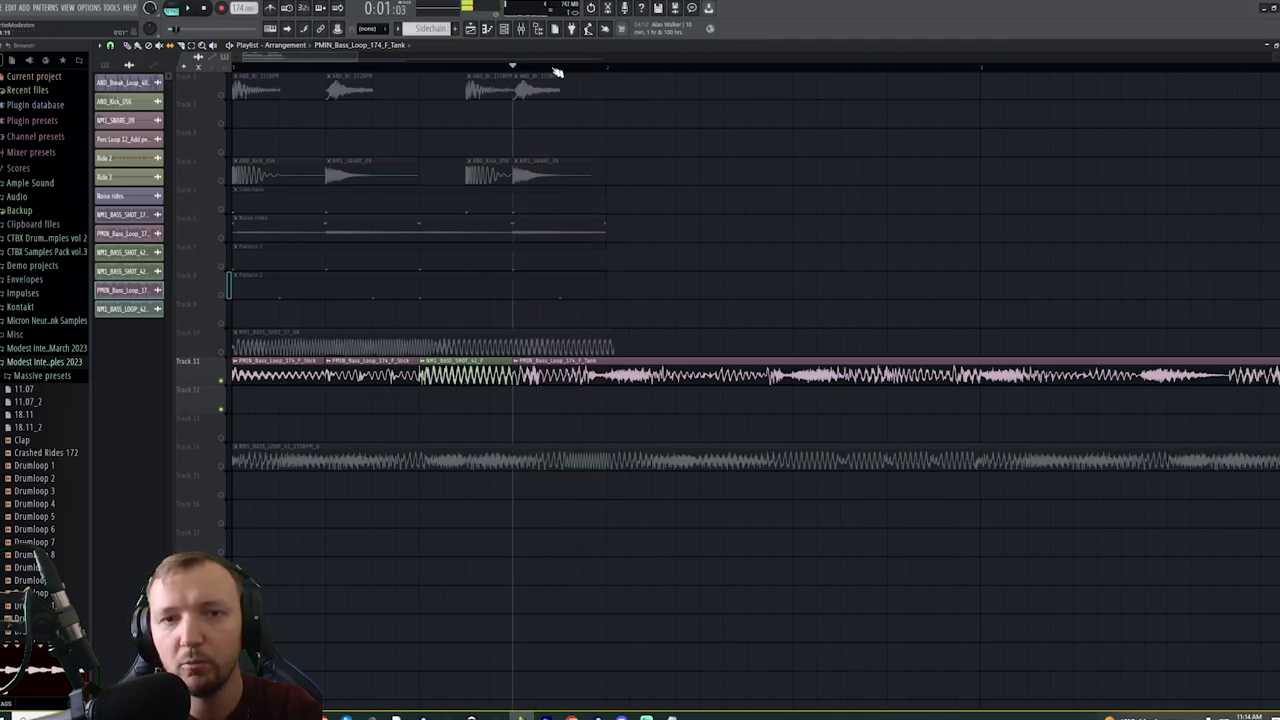
{"action": "left_click_drag", "start_coordinate": [608, 70], "coordinate": [518, 83]}
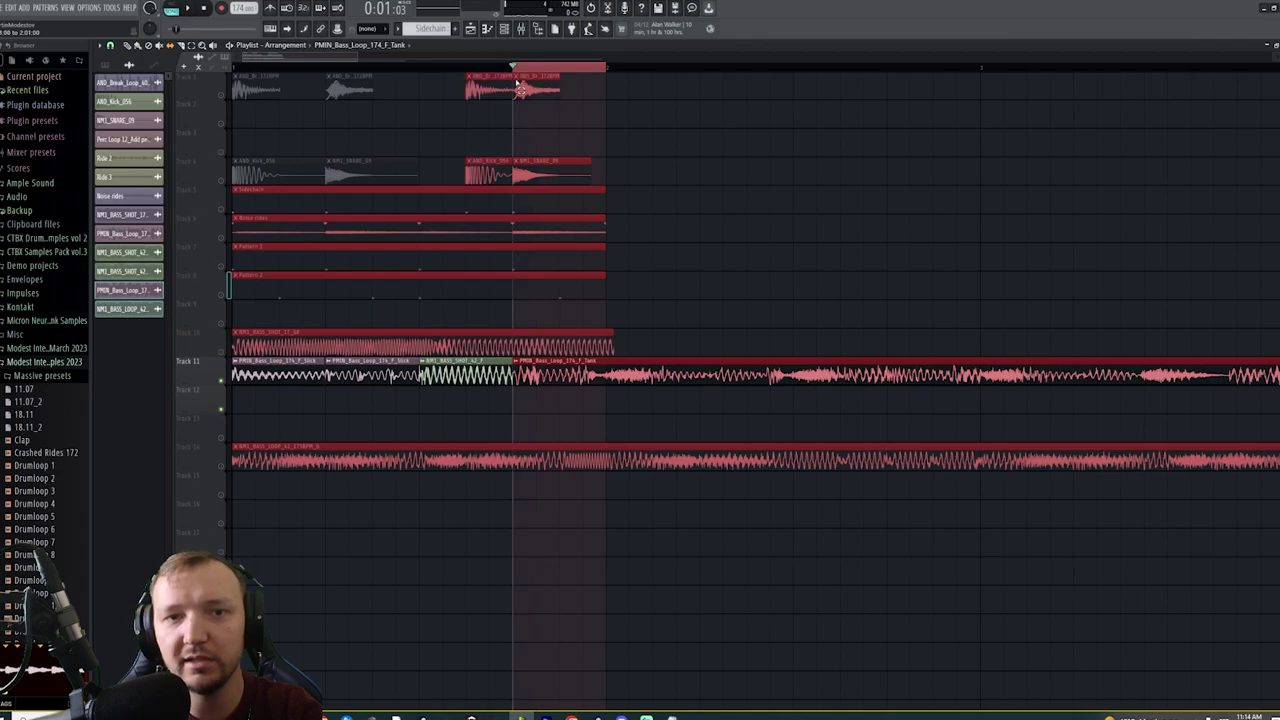
{"action": "left_click", "coordinate": [642, 510]}
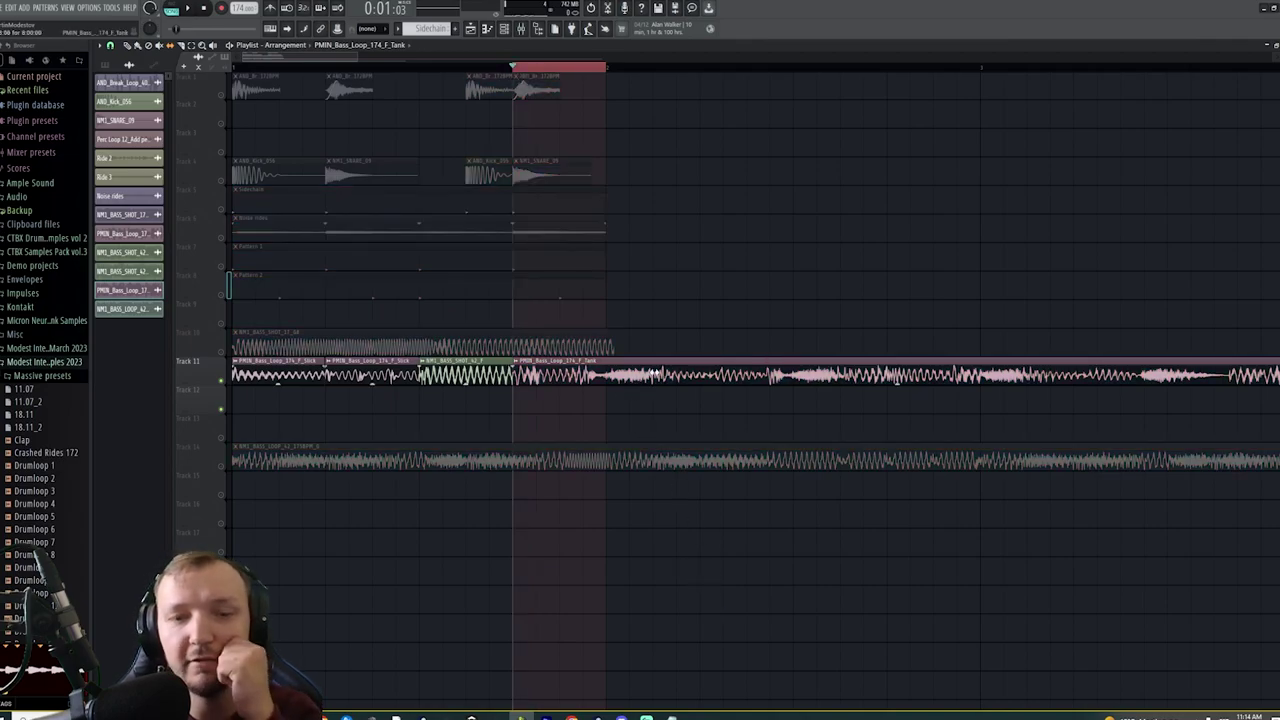
Set the time-stretching multiplier of the PMIN_Bass_Loop_174_F_Tank sample to 62.28% and close its channel settings
{"action": "double_click", "coordinate": [652, 374]}
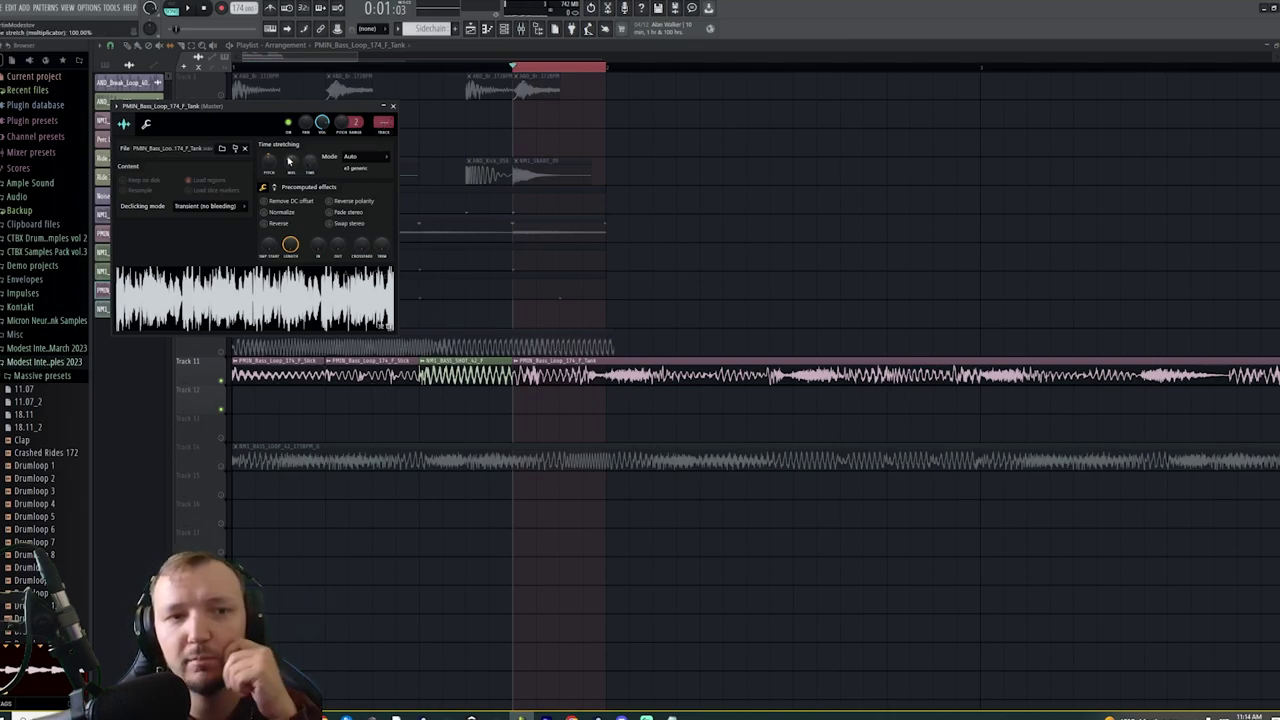
{"action": "left_click_drag", "start_coordinate": [290, 158], "coordinate": [291, 160]}
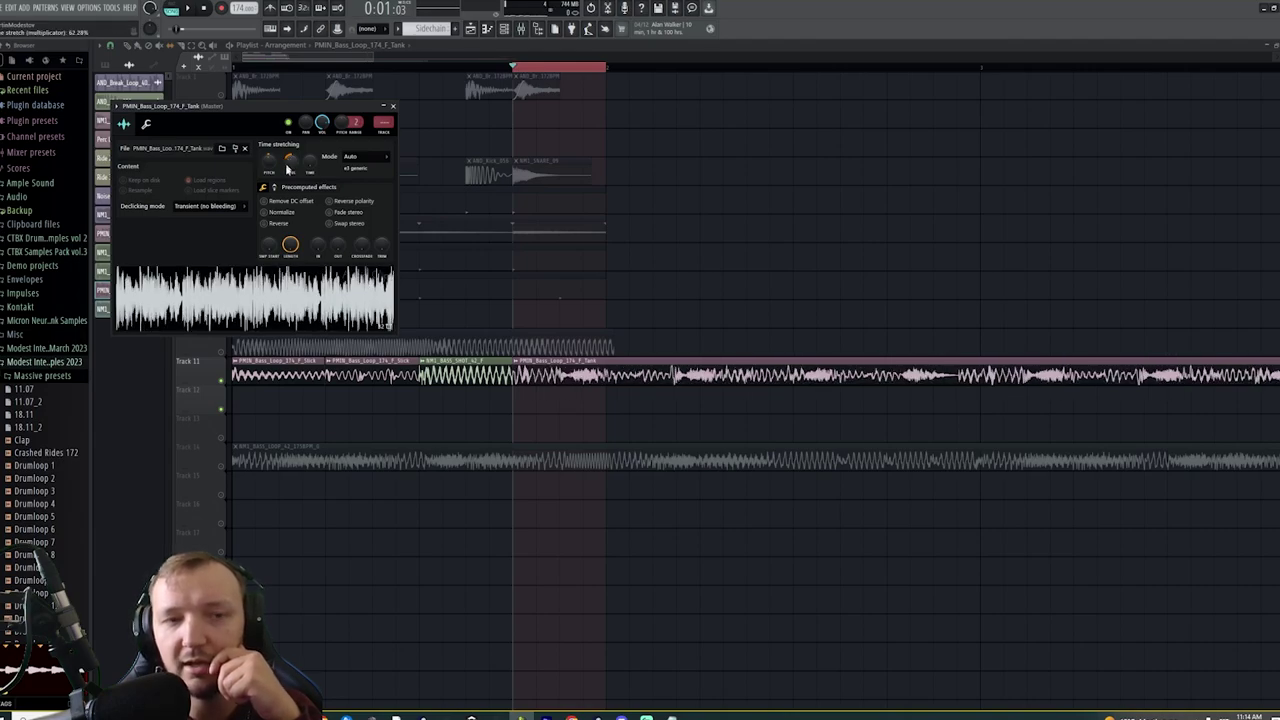
{"action": "key", "text": "Escape"}
Unmute Track 1 and Track 4 with the drum clips, and extend the playback loop to the whole first bar
{"action": "left_click", "coordinate": [221, 96]}
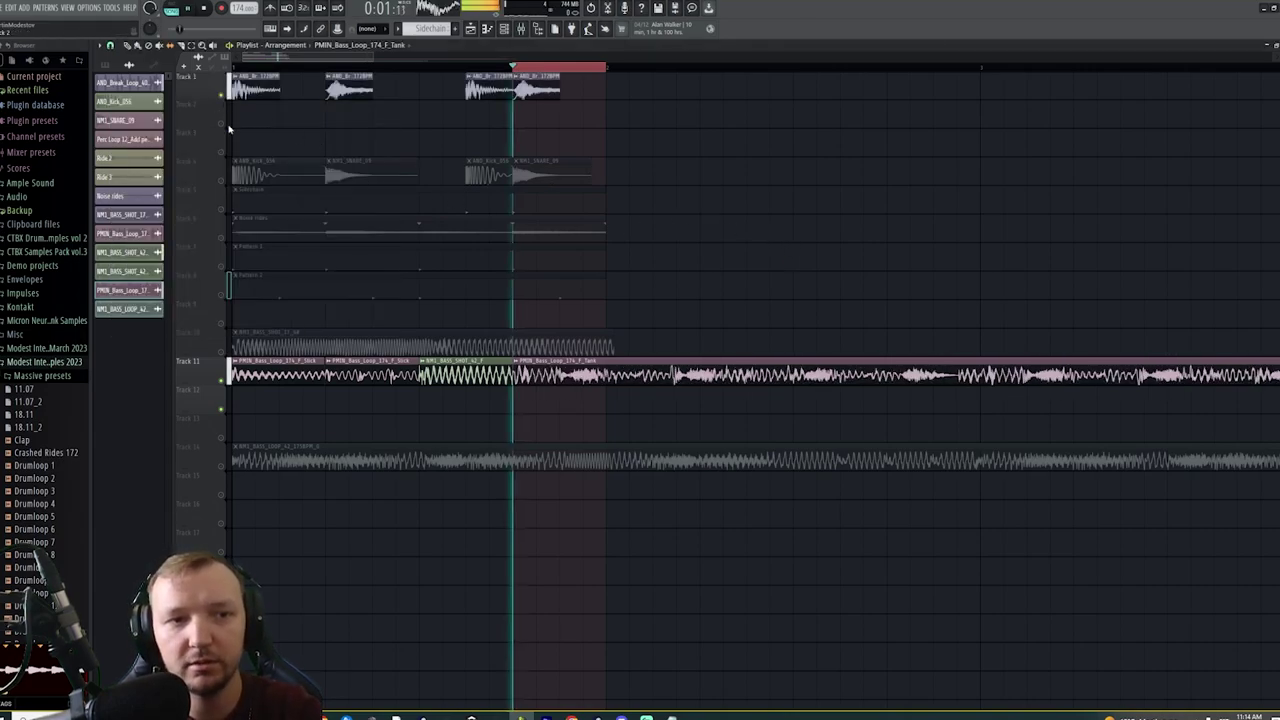
{"action": "left_click", "coordinate": [222, 179]}
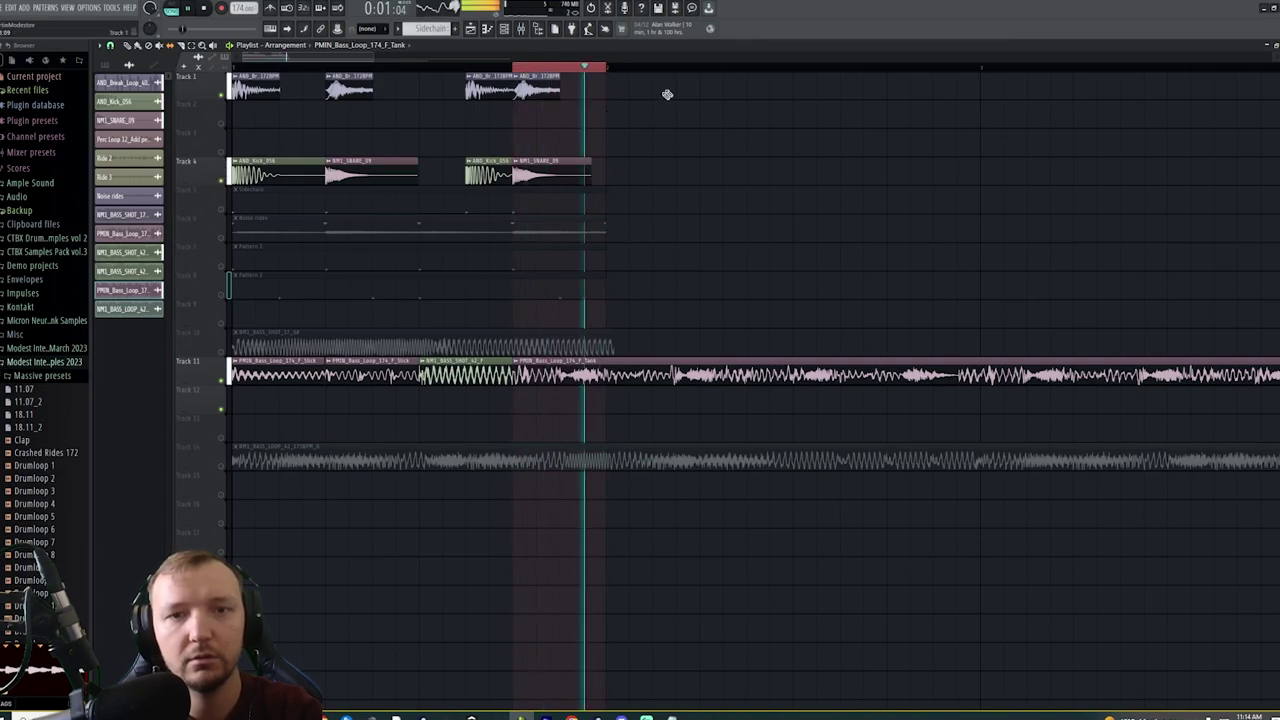
{"action": "left_click_drag", "start_coordinate": [605, 58], "coordinate": [210, 97]}
{"action": "scroll", "coordinate": [566, 63], "scroll_direction": "up", "scroll_amount": 2}
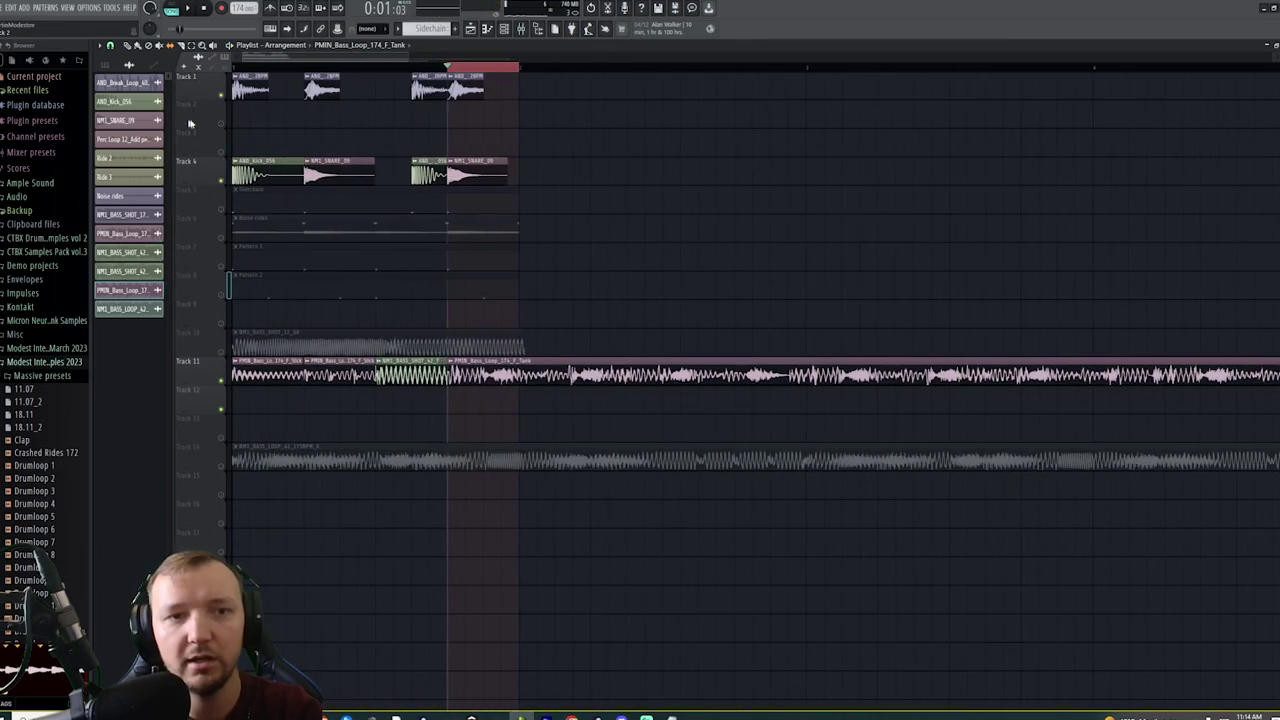
{"action": "left_click_drag", "start_coordinate": [532, 70], "coordinate": [5, 108]}
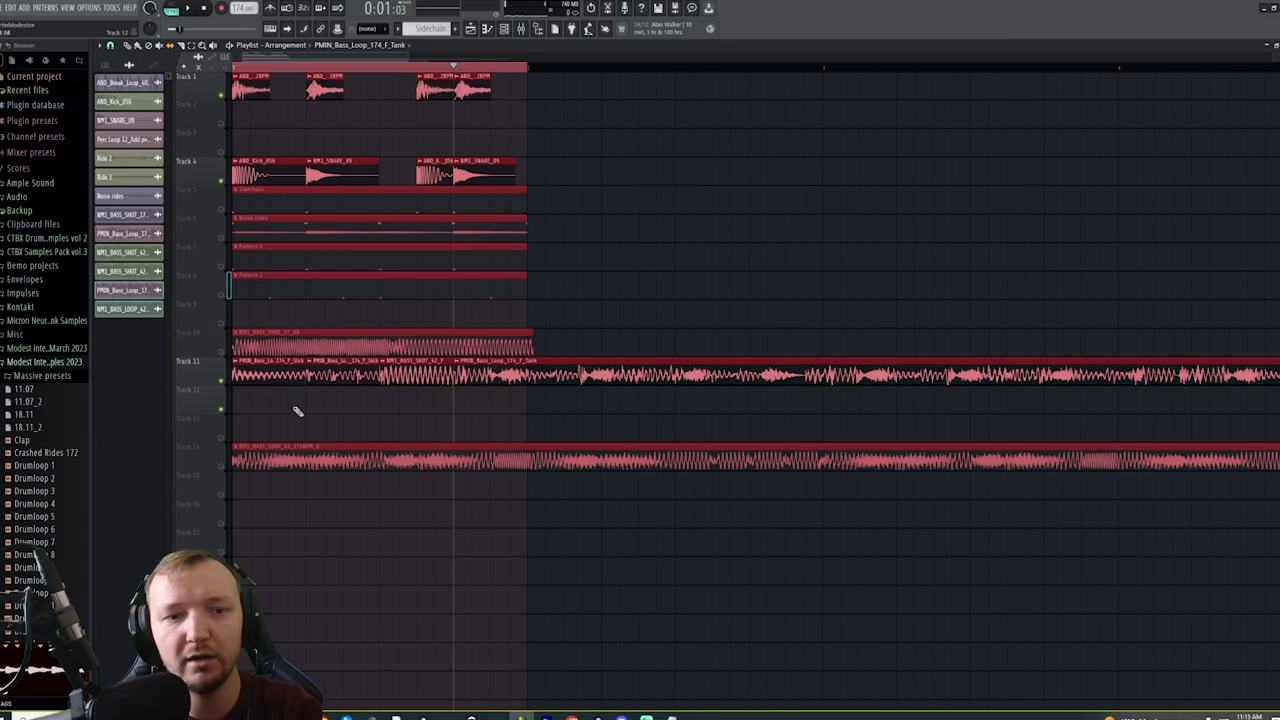
{"action": "left_click", "coordinate": [465, 383]}
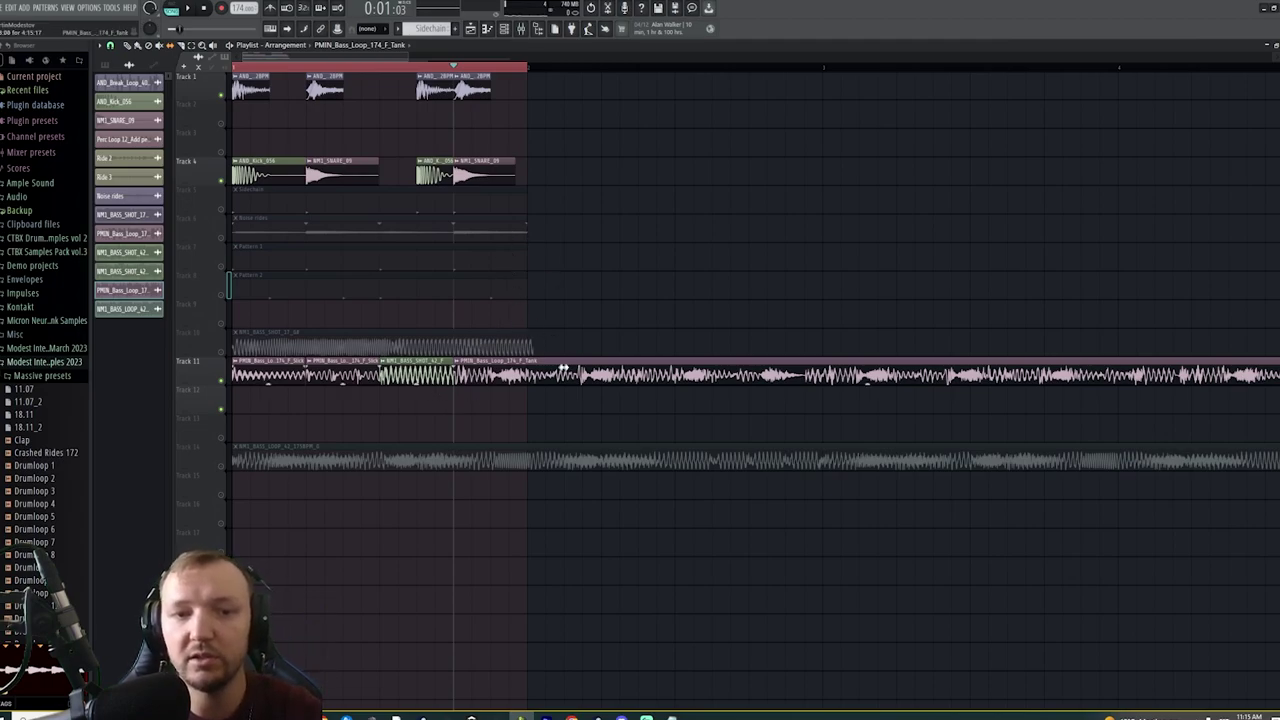
Shift the audio inside the Tank clip on Track 11 to another section and audition it against the drums
{"action": "key", "text": "space"}
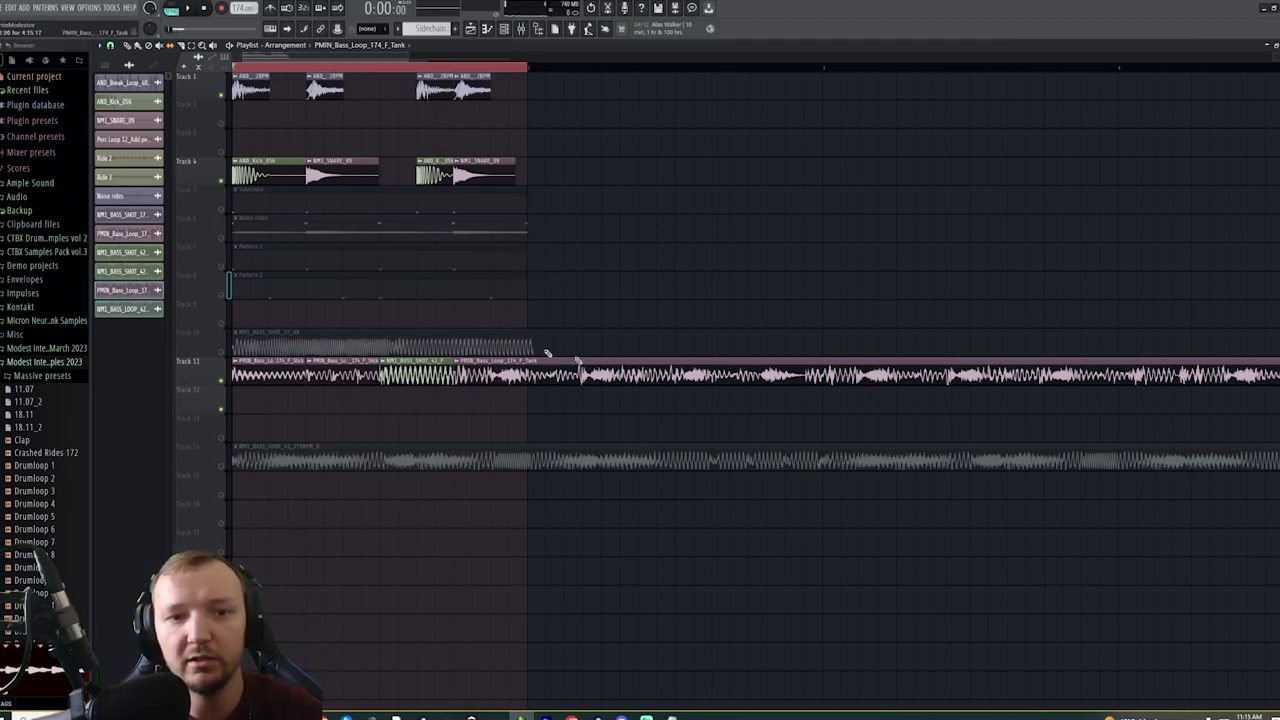
{"action": "key", "text": "space"}
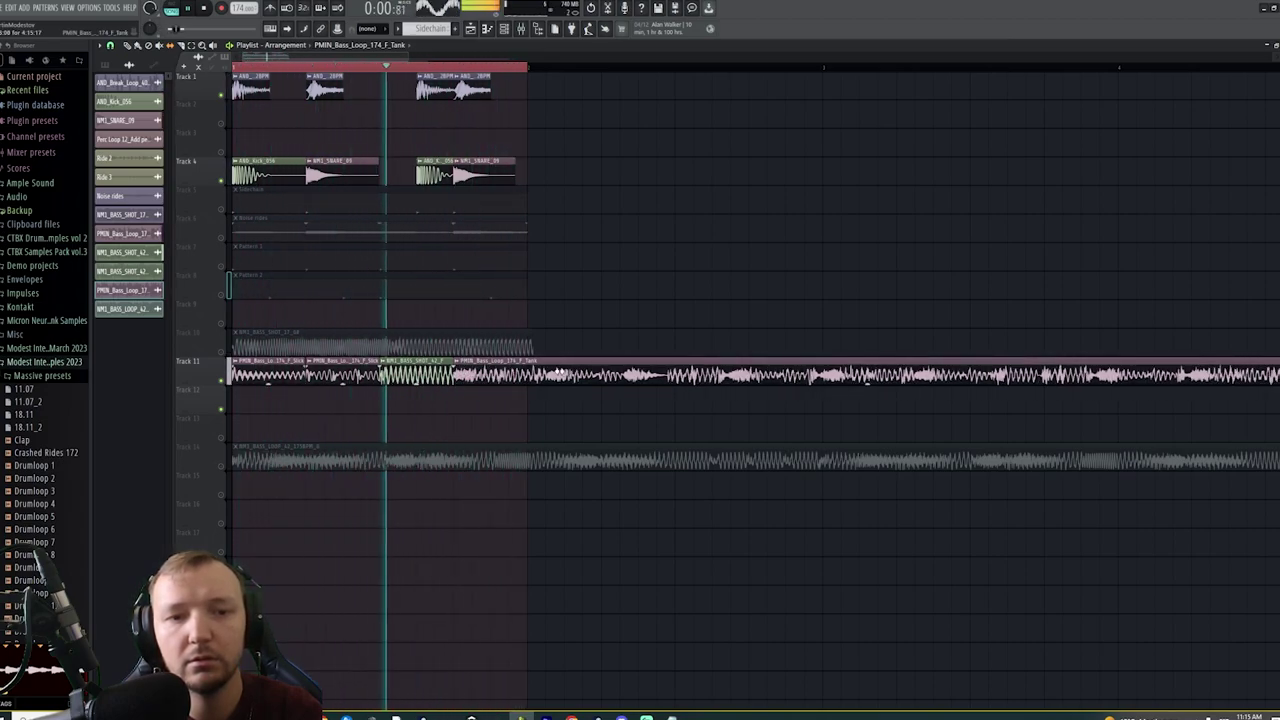
{"action": "key", "text": "space"}
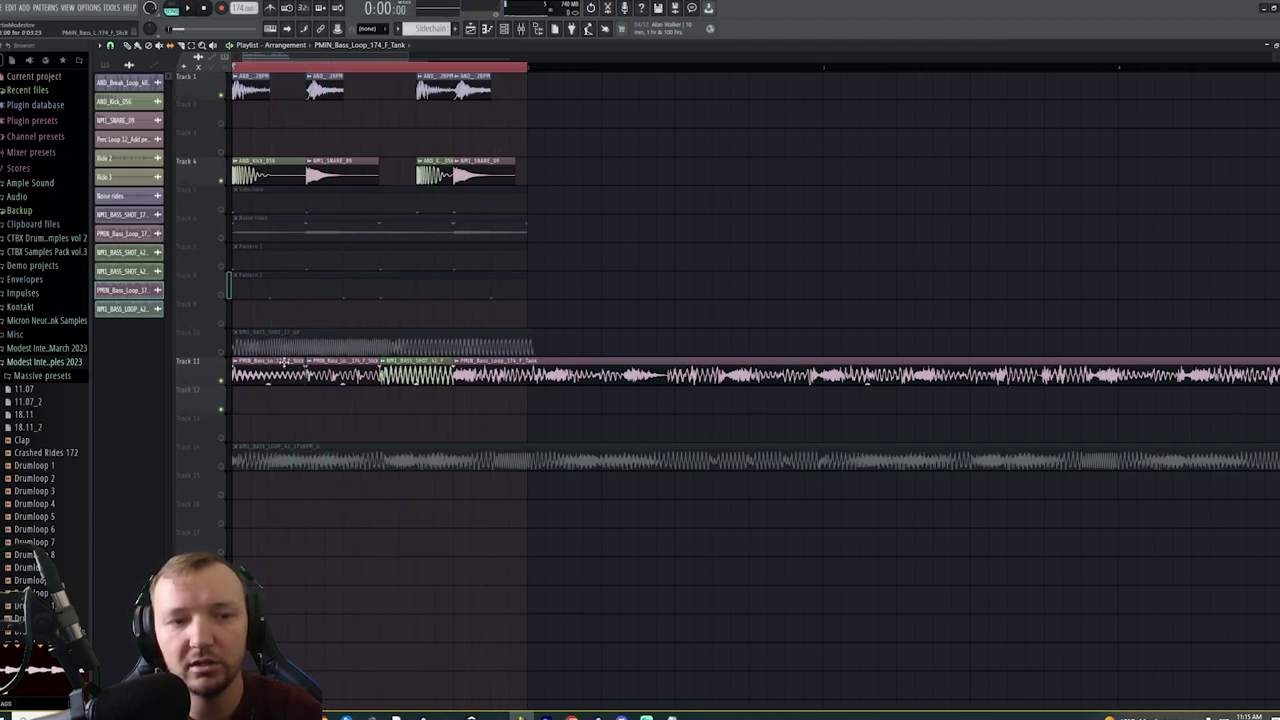
Move the first Slick clip to Track 8 in bar 2, and place the Tank clip at the start of Track 12, sliced at beat 2
{"action": "left_click_drag", "start_coordinate": [285, 361], "coordinate": [801, 280]}
{"action": "left_click_drag", "start_coordinate": [510, 366], "coordinate": [286, 395]}
{"action": "key", "text": "space"}
{"action": "key", "text": "space"}
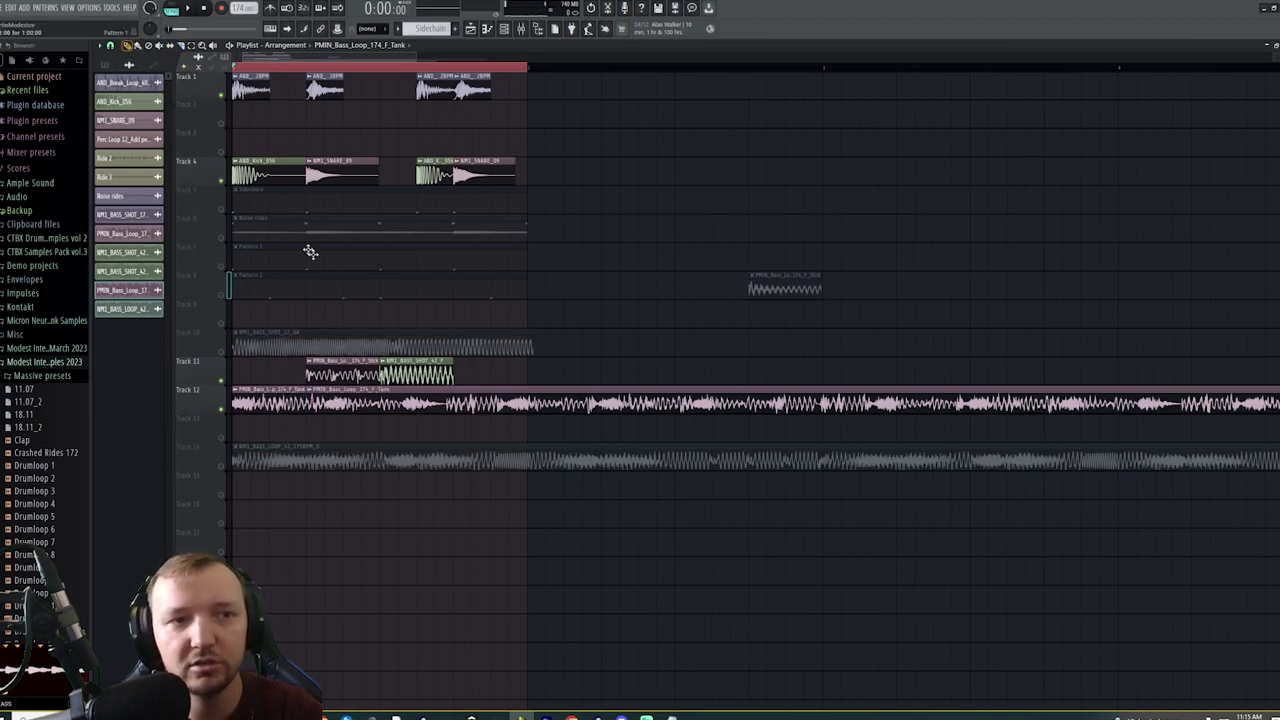
Move the long Tank remainder on Track 12 into bar 2 and put the one-beat Tank slice on beat 1 of Track 11
{"action": "left_click_drag", "start_coordinate": [410, 386], "coordinate": [892, 390]}
{"action": "key", "text": "space"}
{"action": "key", "text": "space"}
{"action": "left_click_drag", "start_coordinate": [270, 390], "coordinate": [270, 362]}
{"action": "key", "text": "space"}
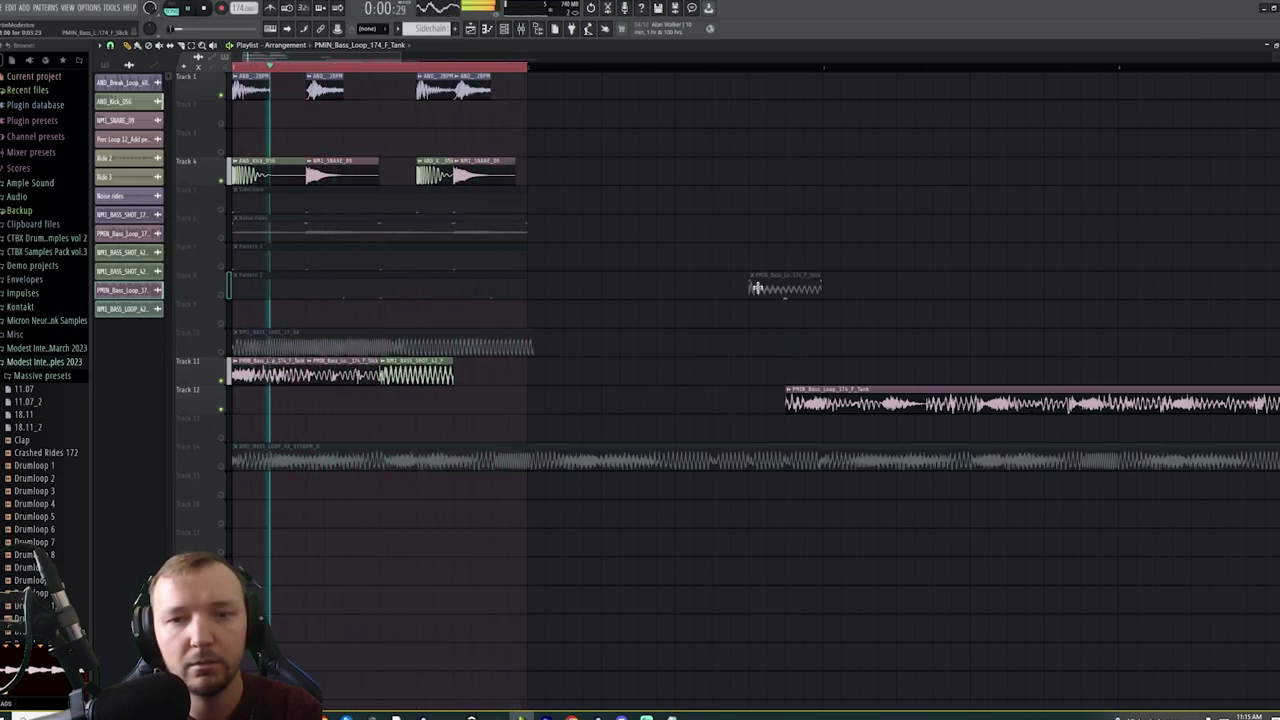
Try the spare Slick clip on the last beat of Track 11, audition it and delete it
{"action": "left_click_drag", "start_coordinate": [763, 279], "coordinate": [469, 372]}
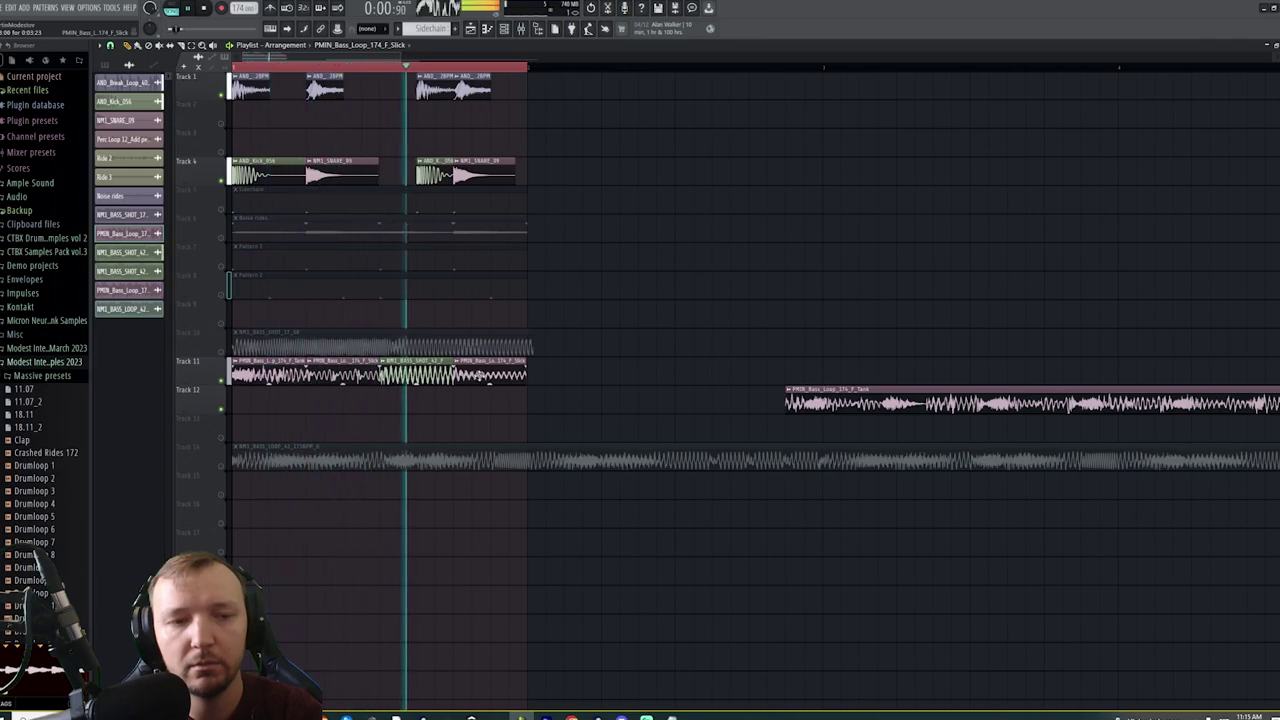
{"action": "right_click", "coordinate": [514, 380]}
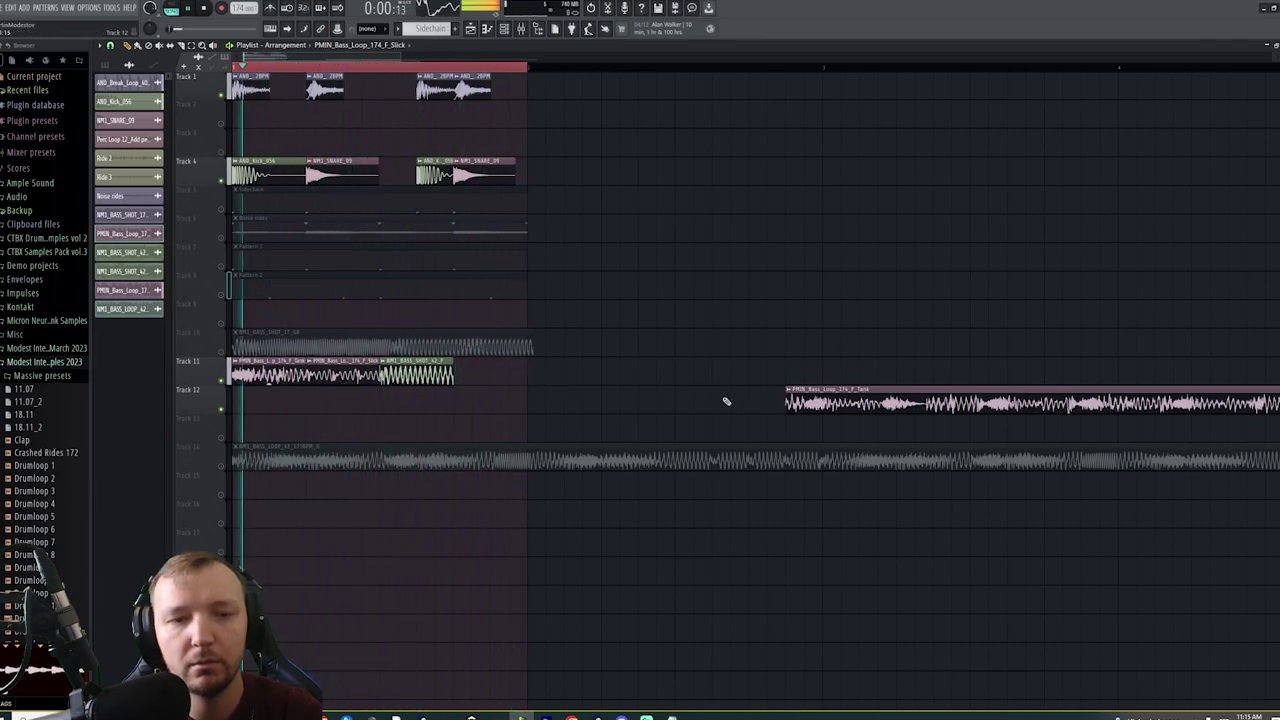
{"action": "key", "text": "ctrl+z"}
{"action": "right_click", "coordinate": [518, 378]}
{"action": "key", "text": "space"}
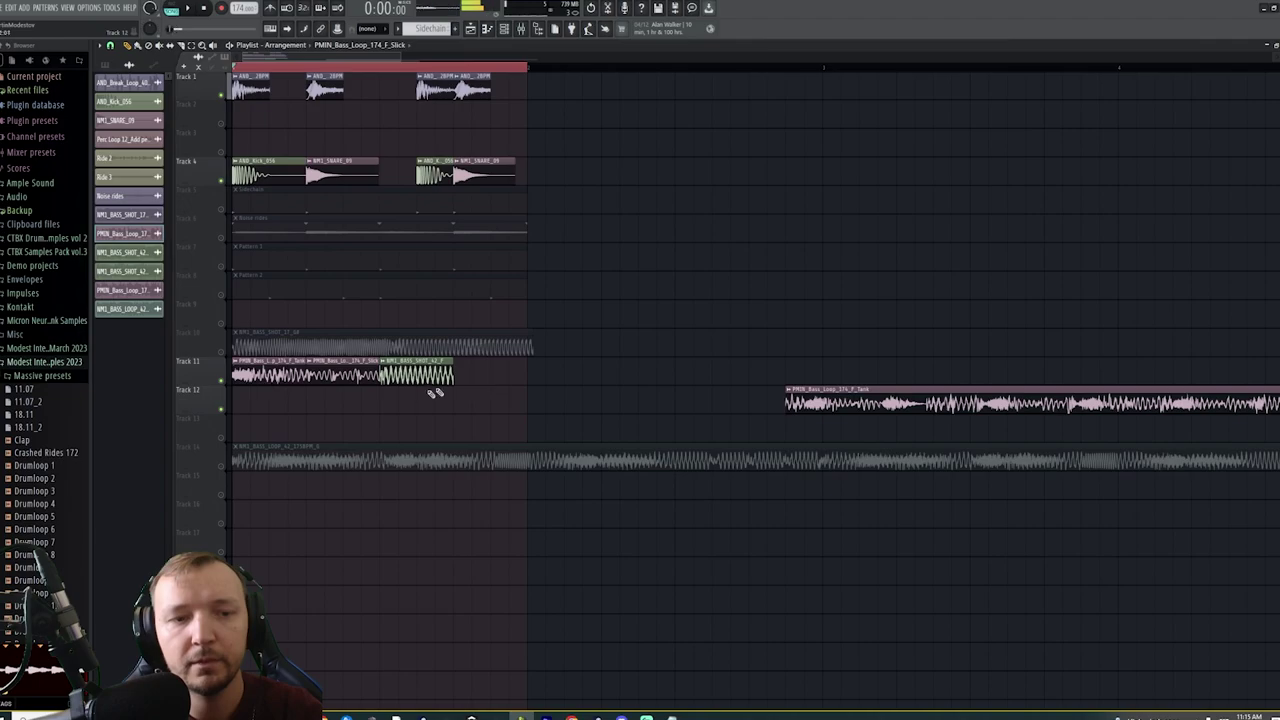
Solo Track 11 and place the long Tank clip on its last beat of bar 1
{"action": "right_click", "coordinate": [223, 381]}
{"action": "left_click_drag", "start_coordinate": [871, 403], "coordinate": [545, 357]}
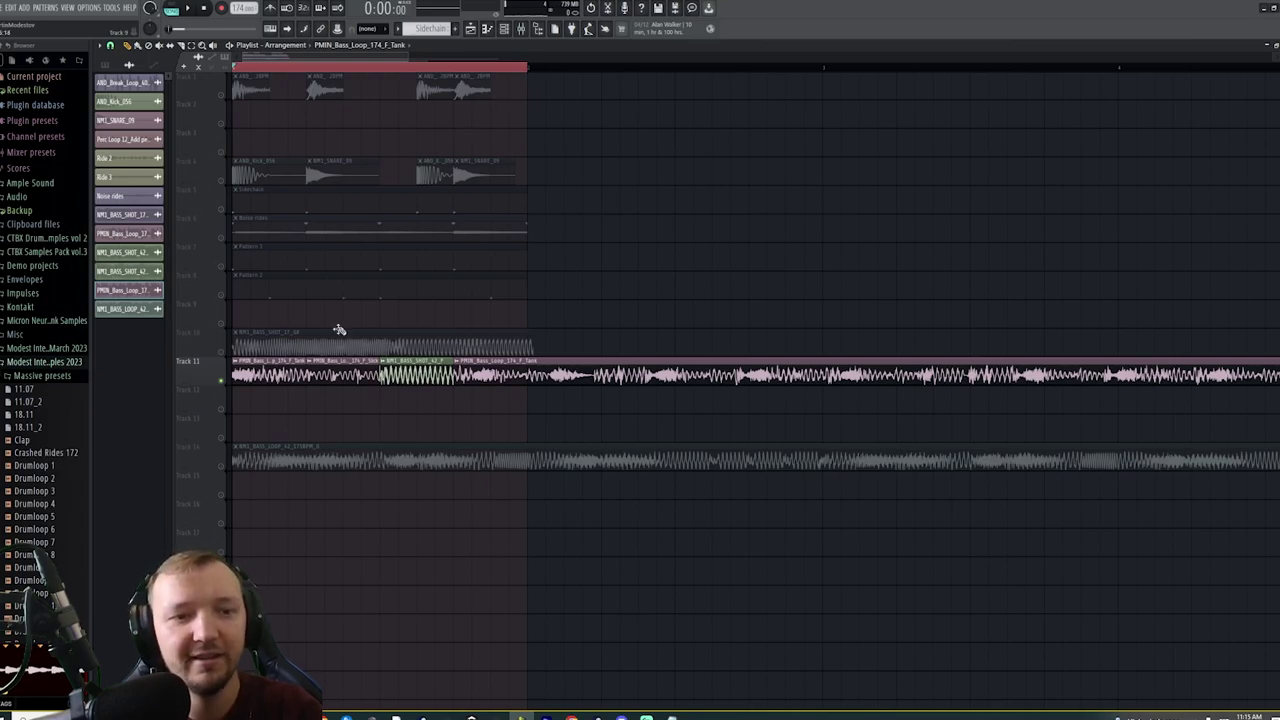
Route the PMIN_Bass_Loop_174_F_Tank sample to mixer track 5 and audition the bass line with Track 11 soloed and unsoloed
{"action": "double_click", "coordinate": [290, 360]}
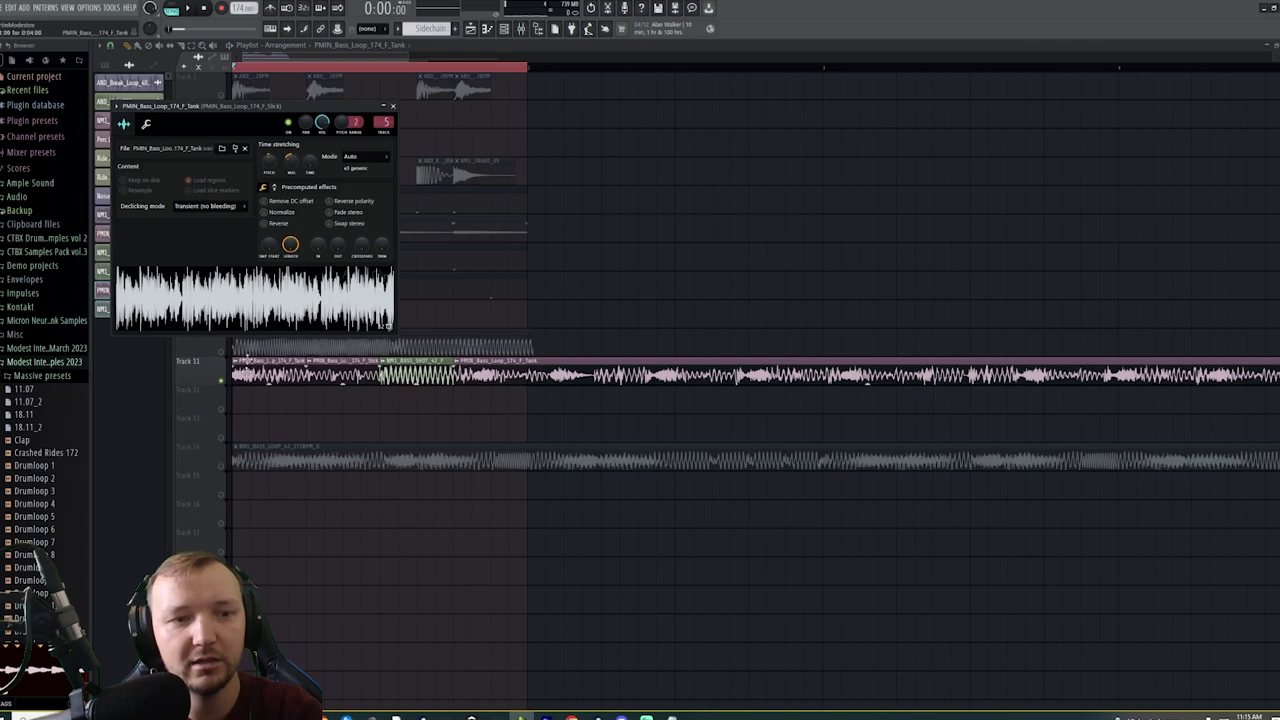
{"action": "key", "text": "Escape"}
{"action": "right_click", "coordinate": [223, 380]}
{"action": "key", "text": "space"}
{"action": "right_click", "coordinate": [223, 380]}
{"action": "key", "text": "space"}
{"action": "key", "text": "space"}
{"action": "key", "text": "space"}
Move the NM1_BASS_SHOT_17_G# and NM1_BASS_LOOP_42_175BPM_G clips out of the loop into bar 2, and play the loop with all tracks unmuted
{"action": "left_click_drag", "start_coordinate": [257, 345], "coordinate": [855, 345]}
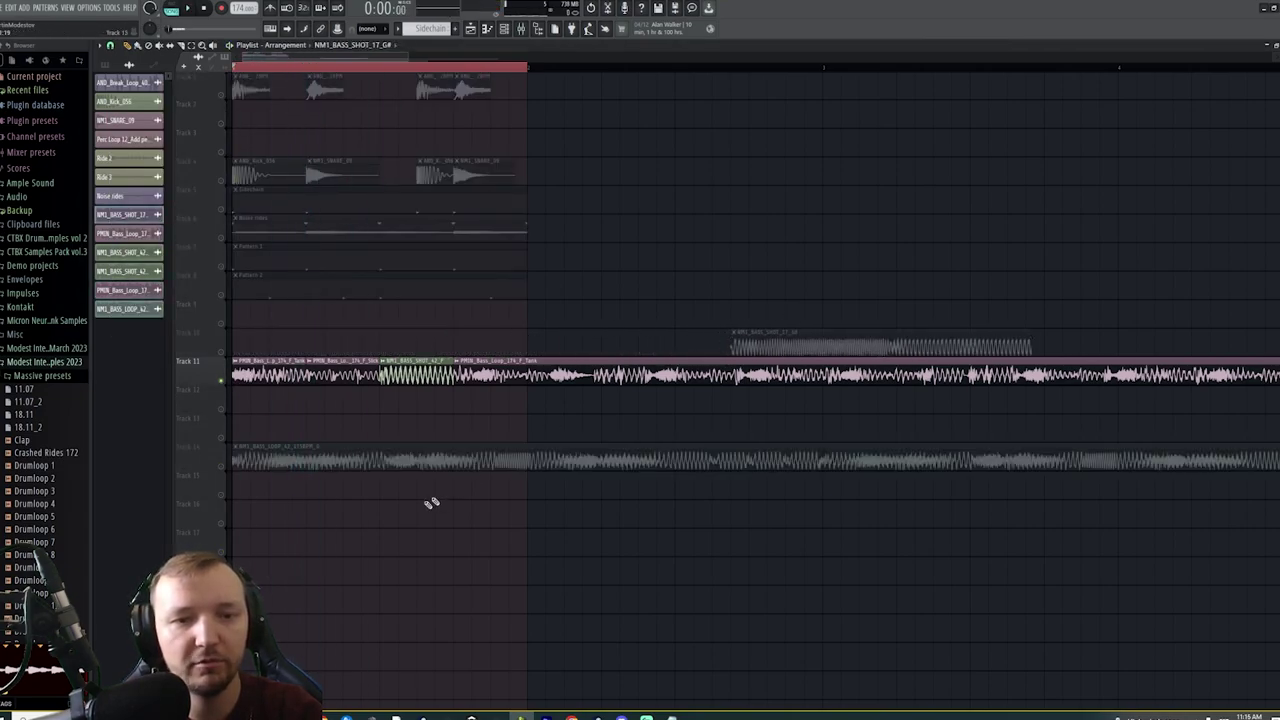
{"action": "left_click_drag", "start_coordinate": [330, 458], "coordinate": [846, 458]}
{"action": "key", "text": "space"}
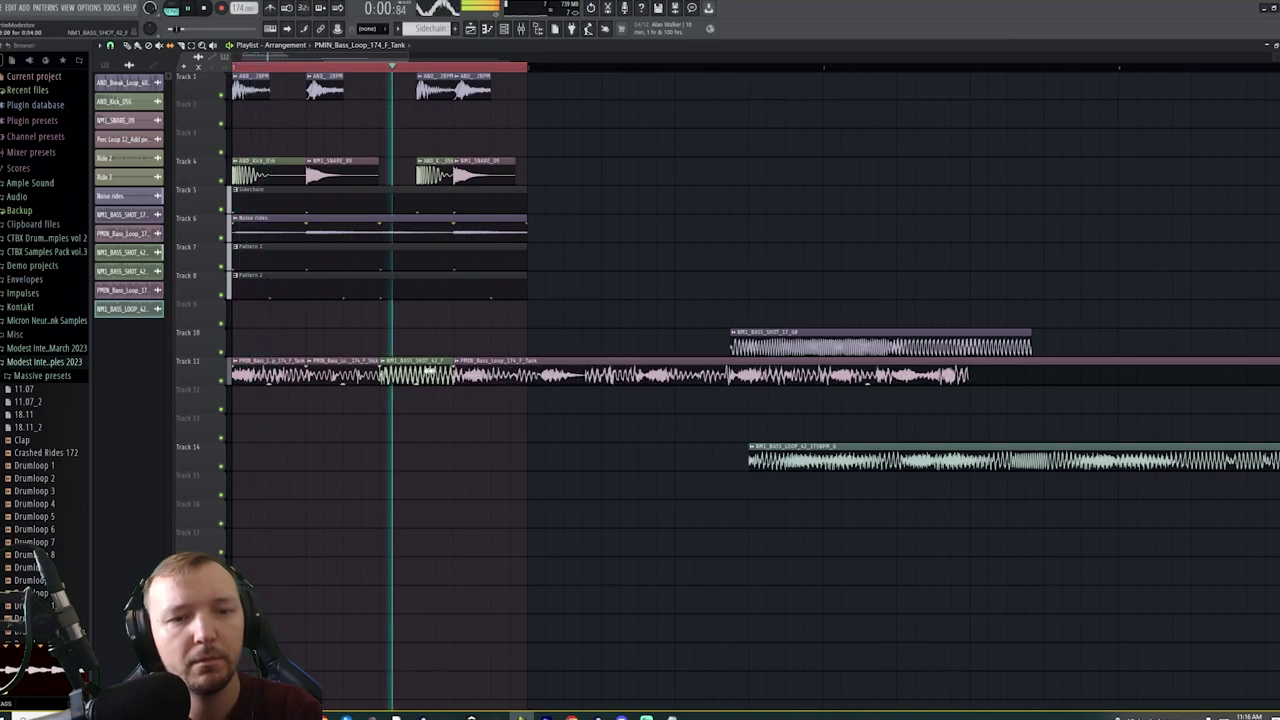
{"action": "key", "text": "space"}
Adjust the time-stretching pitch of the NM1_BASS_SHOT_42_F sample and play the loop to check it
{"action": "double_click", "coordinate": [408, 364]}
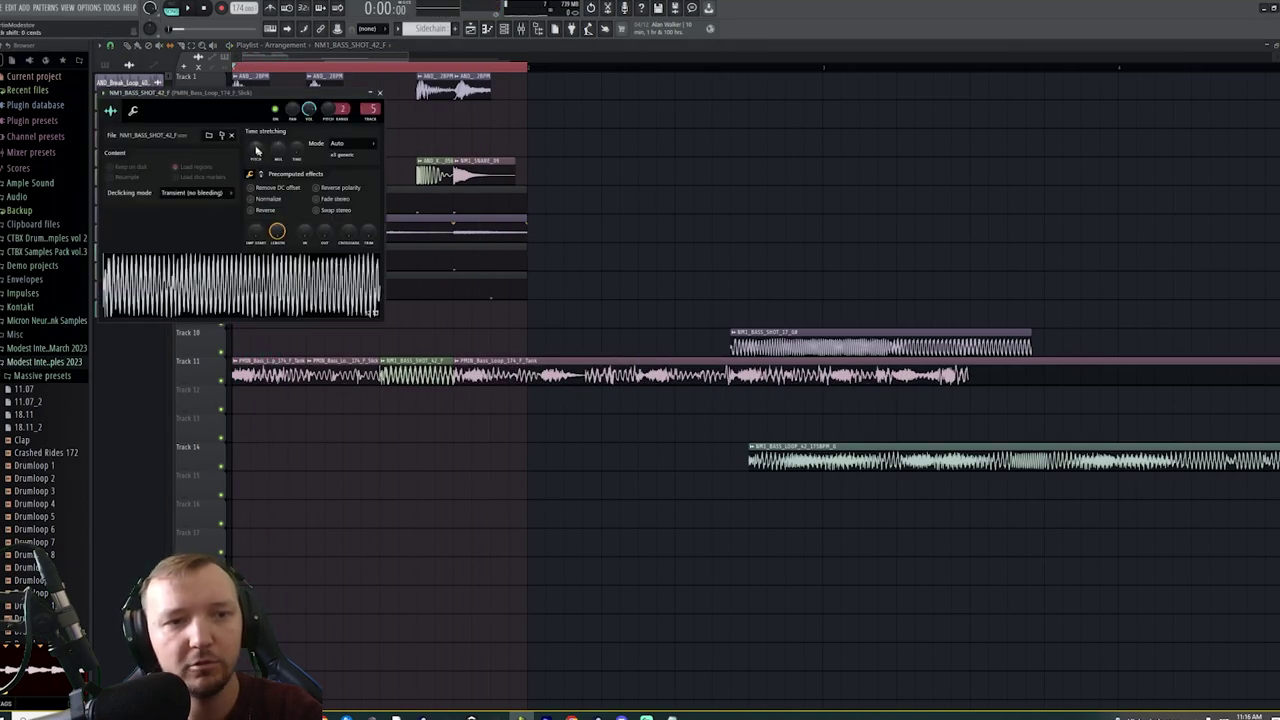
{"action": "left_click_drag", "start_coordinate": [255, 146], "coordinate": [255, 152]}
{"action": "key", "text": "space"}
{"action": "right_click", "coordinate": [460, 461]}
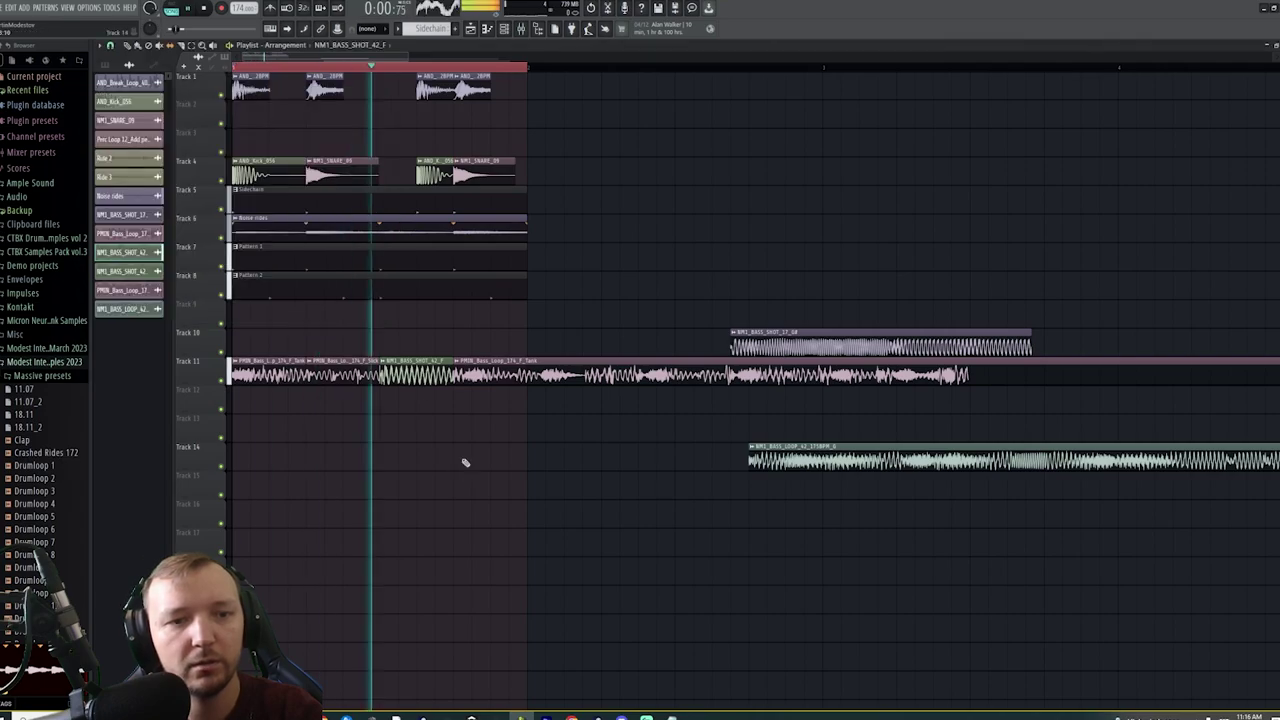
Try other sections of audio inside the long Tank clip on the last beat, and delete the clip from Track 11
{"action": "left_click_drag", "start_coordinate": [465, 376], "coordinate": [710, 393]}
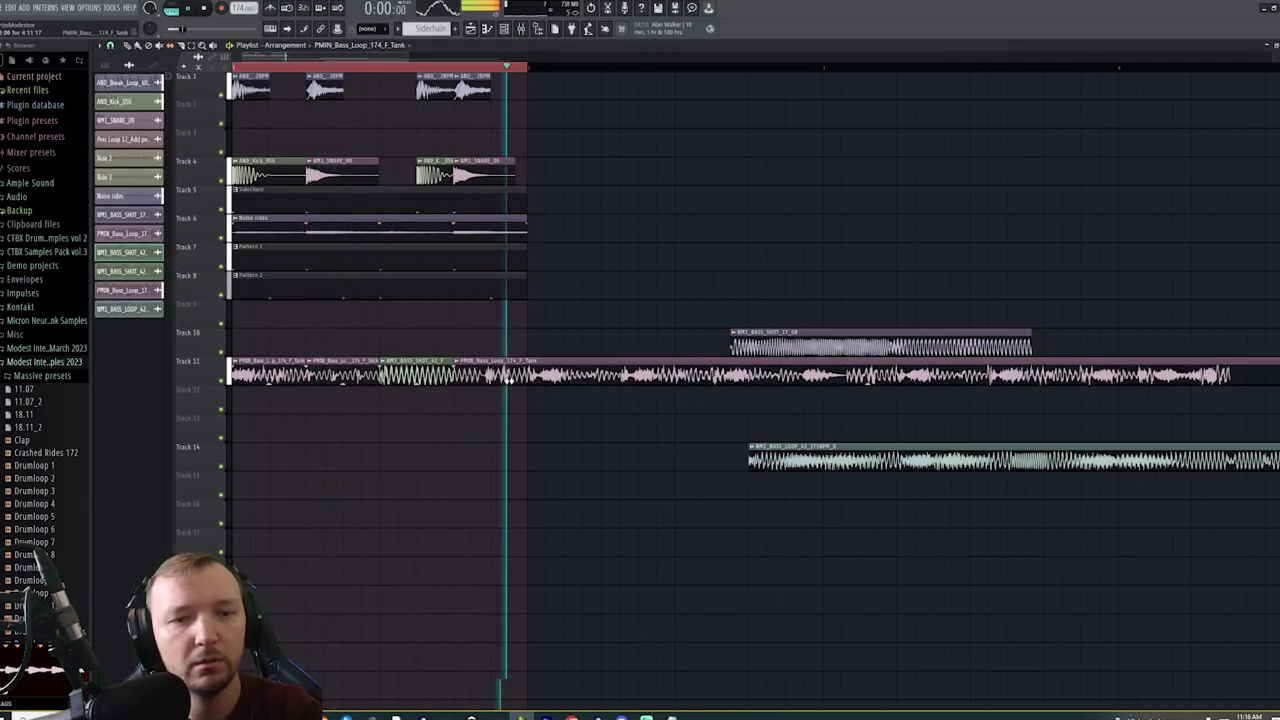
{"action": "key", "text": "space"}
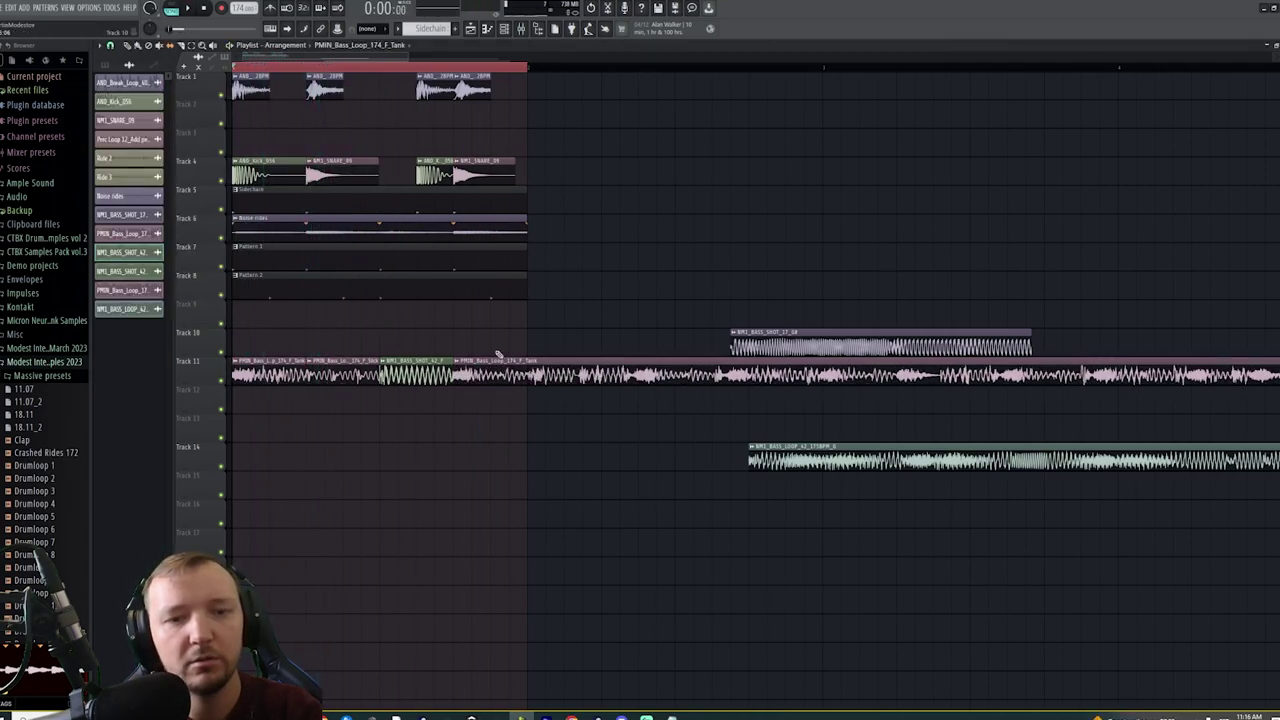
{"action": "right_click", "coordinate": [498, 375]}
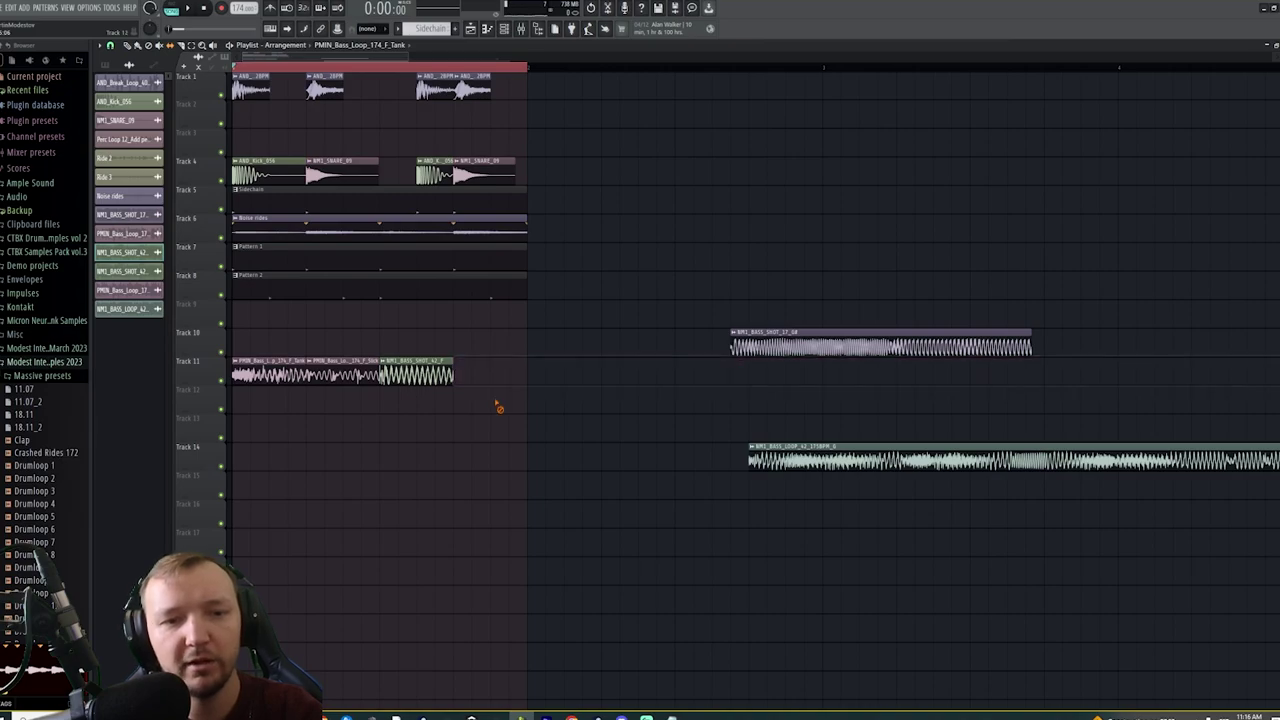
Play the loop with Track 11 muted to hear the drums without the bass, and unmute the track
{"action": "left_click", "coordinate": [222, 381]}
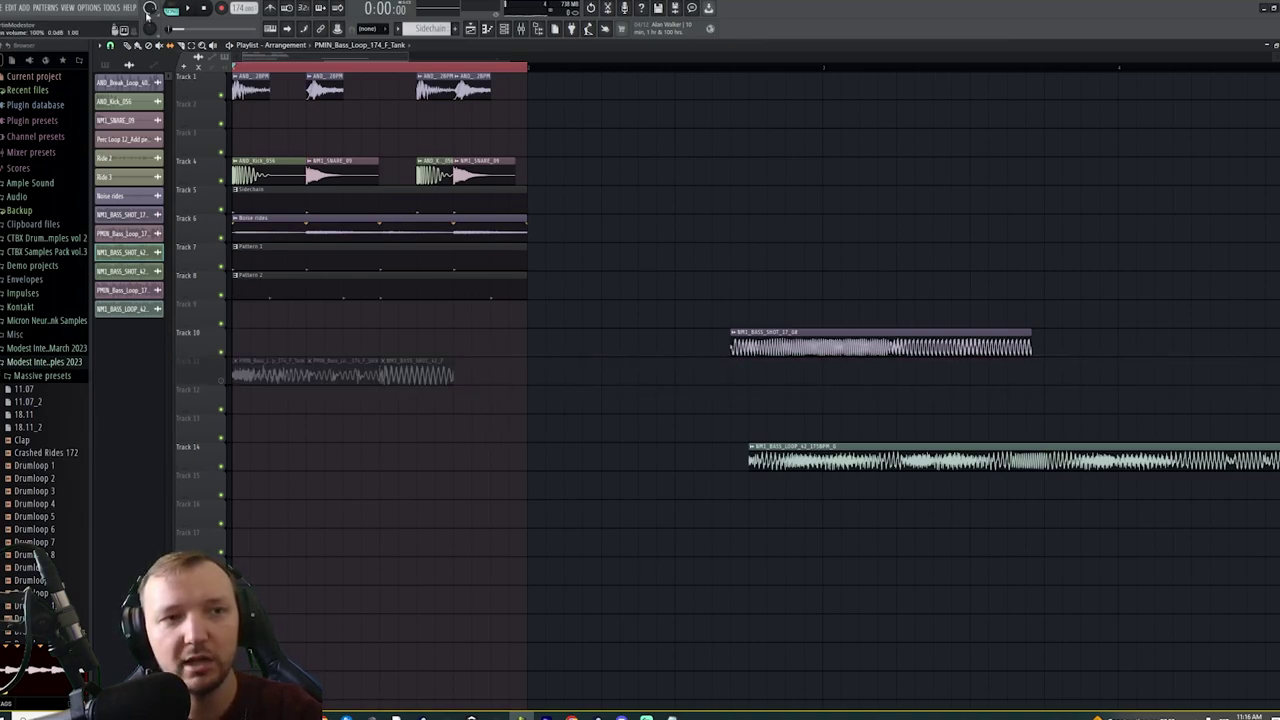
{"action": "key", "text": "space"}
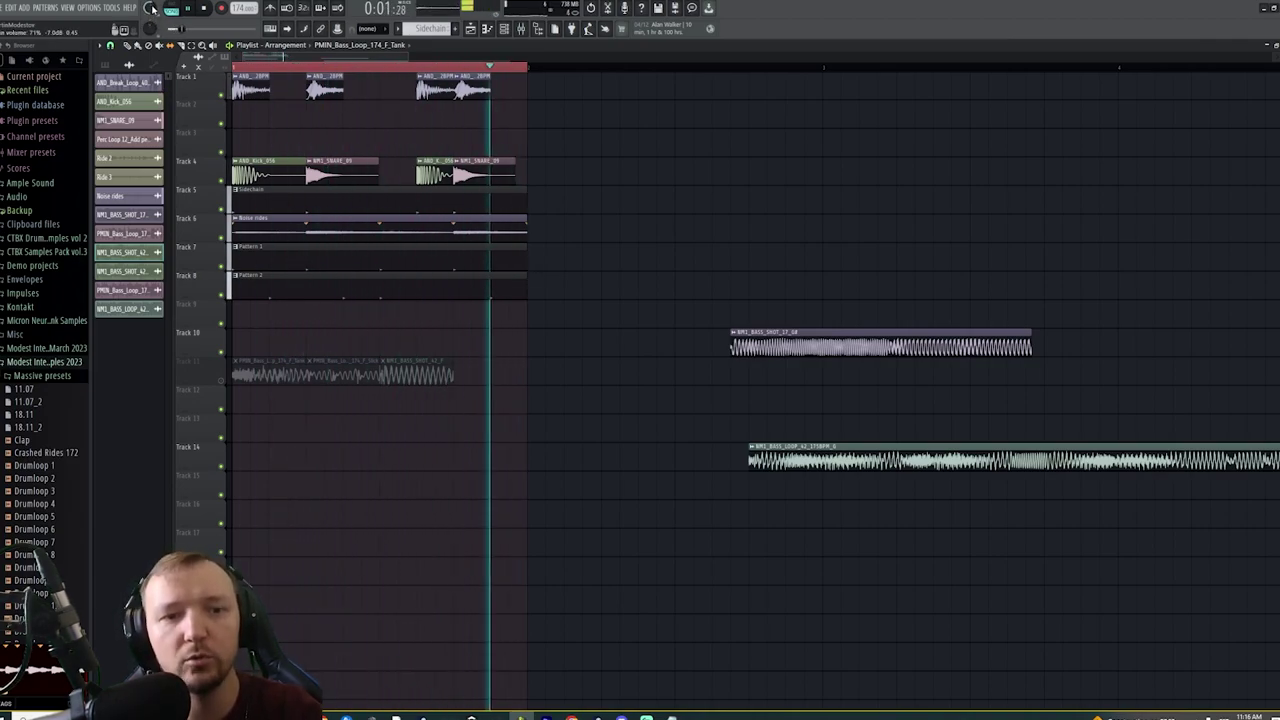
{"action": "key", "text": "space"}
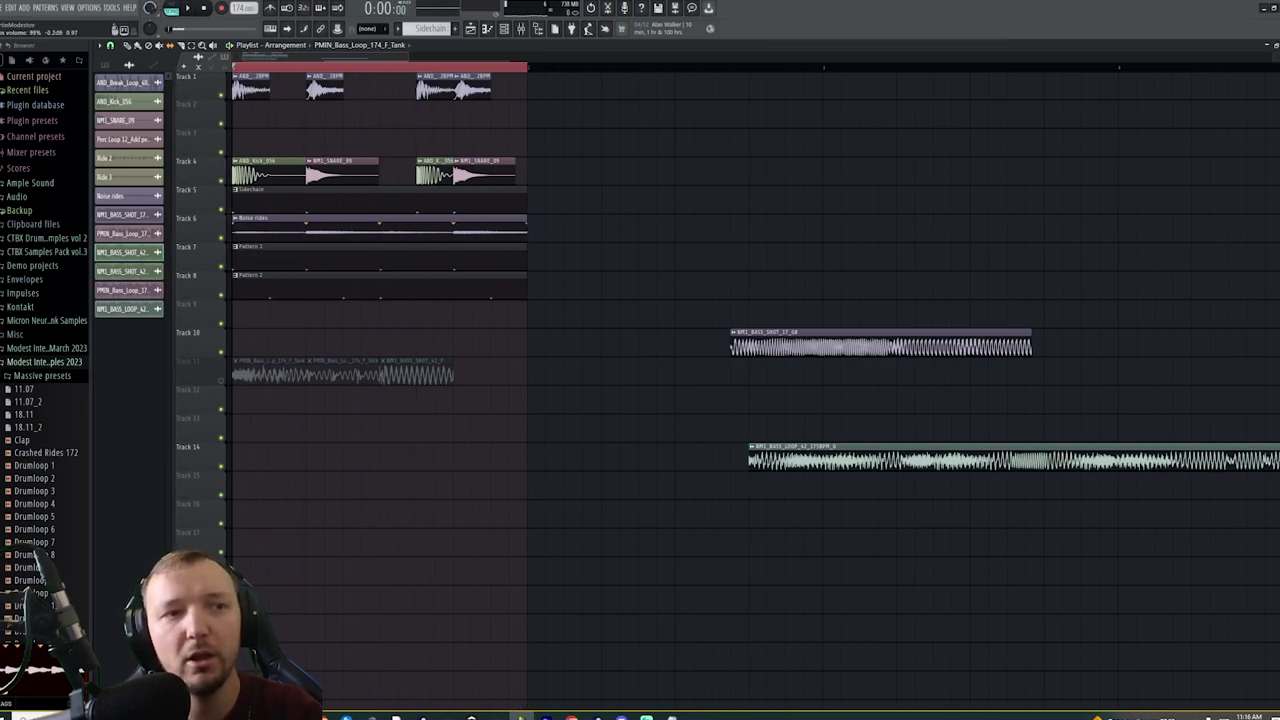
{"action": "left_click", "coordinate": [222, 382]}
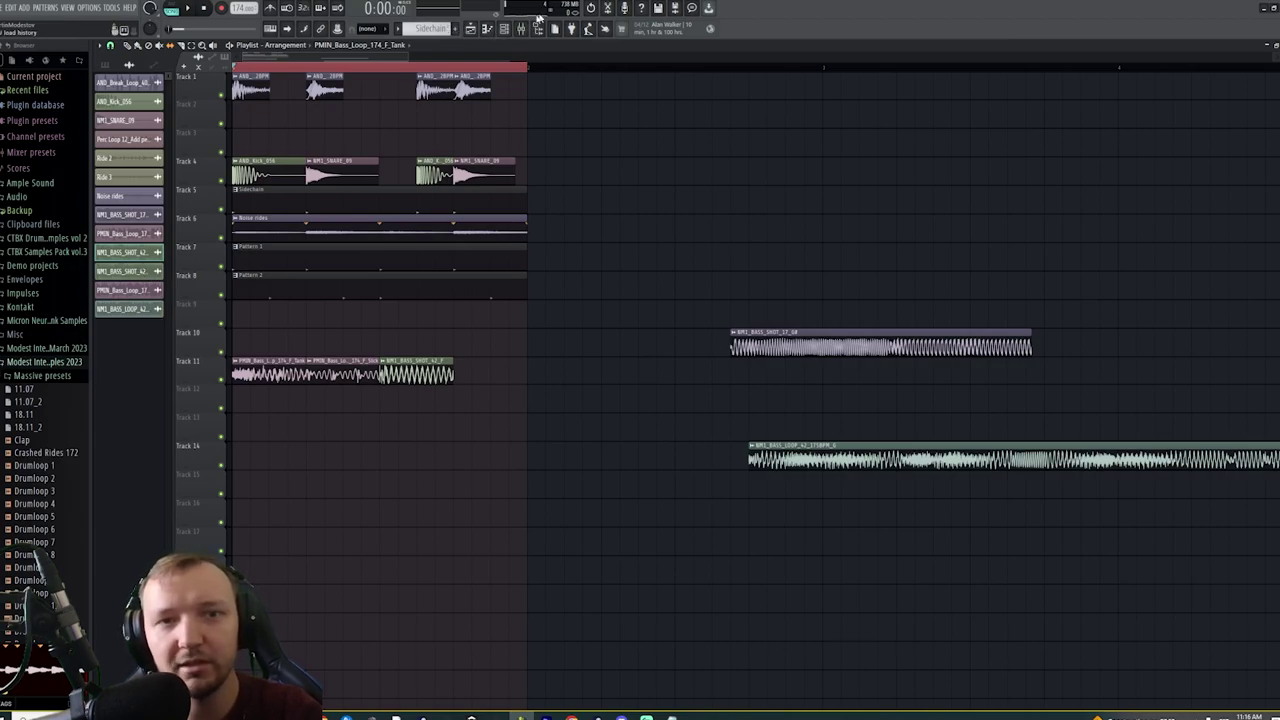
Place the NM1_BASS_LOOP_42_175BPM_G sample at the start of Track 13 and solo the track
{"action": "left_click", "coordinate": [508, 30]}
{"action": "left_click", "coordinate": [290, 262]}
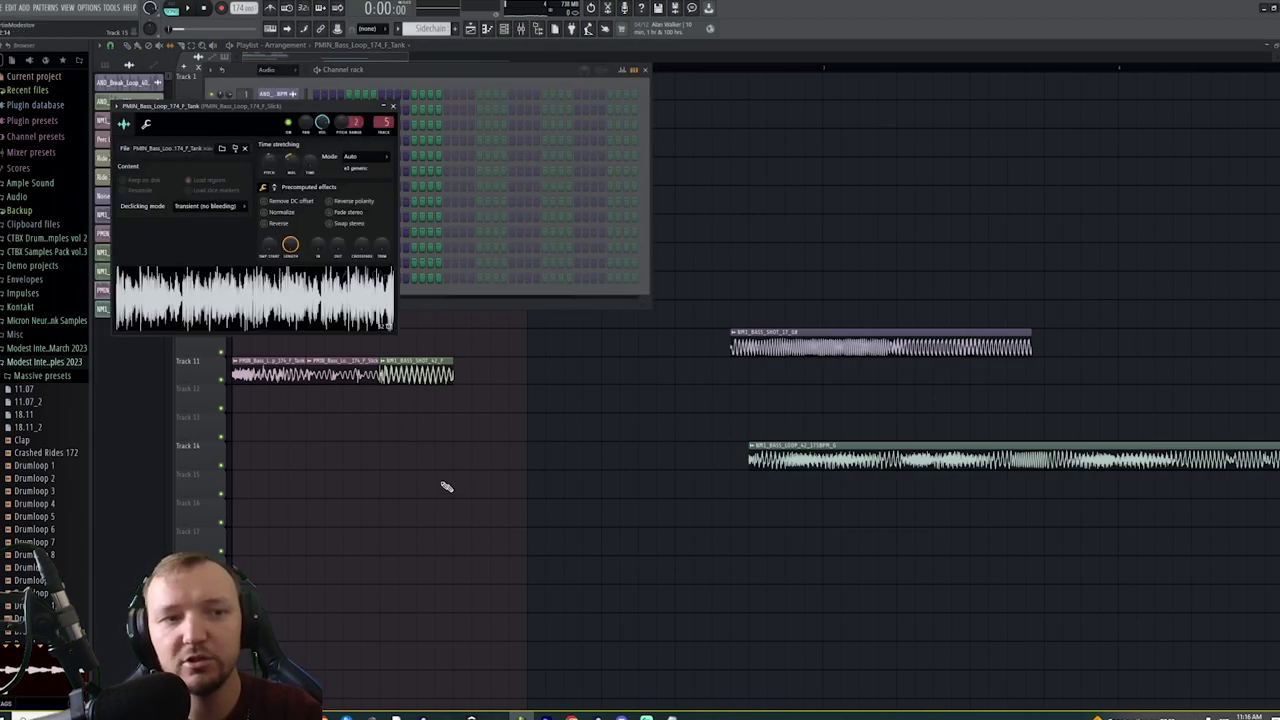
{"action": "left_click", "coordinate": [597, 179]}
{"action": "left_click", "coordinate": [269, 281]}
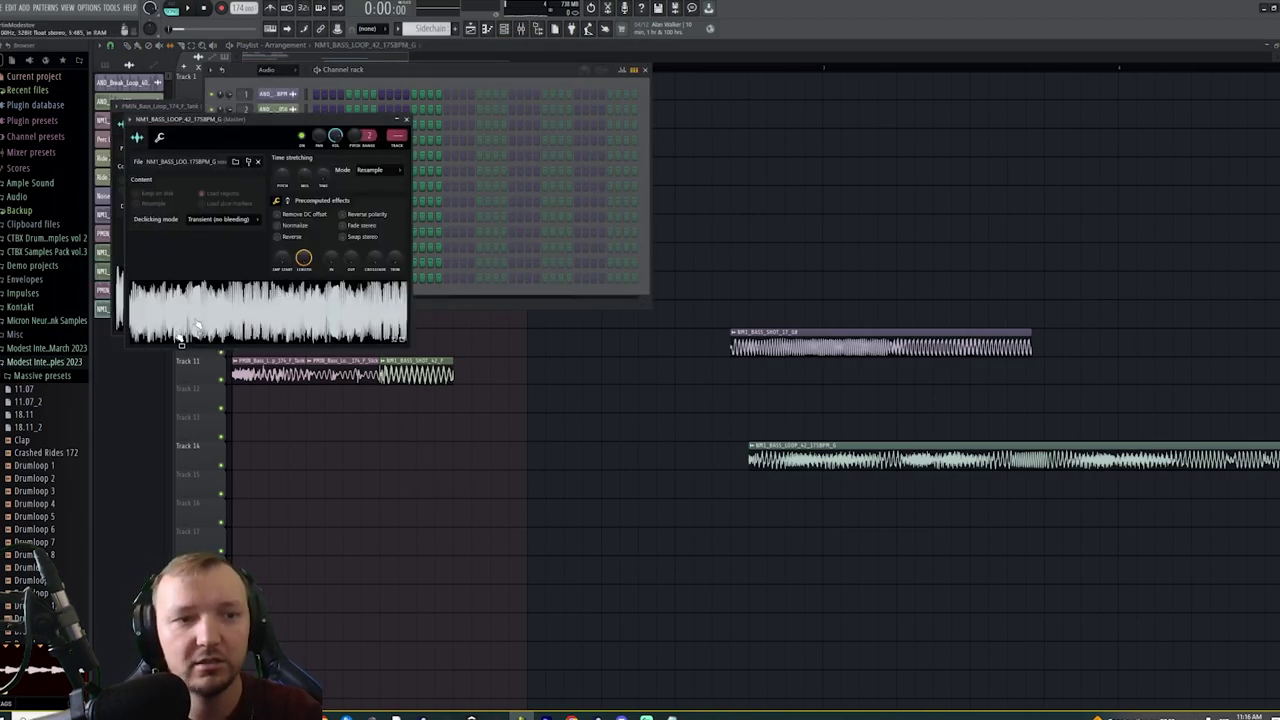
{"action": "left_click", "coordinate": [519, 432]}
{"action": "left_click_drag", "start_coordinate": [548, 417], "coordinate": [262, 416]}
{"action": "right_click", "coordinate": [221, 437]}
Listen to the soloed bass loop clip on Track 13, clearing the loop range to hear it beyond bar 1
{"action": "key", "text": "space"}
{"action": "key", "text": "space"}
{"action": "key", "text": "space"}
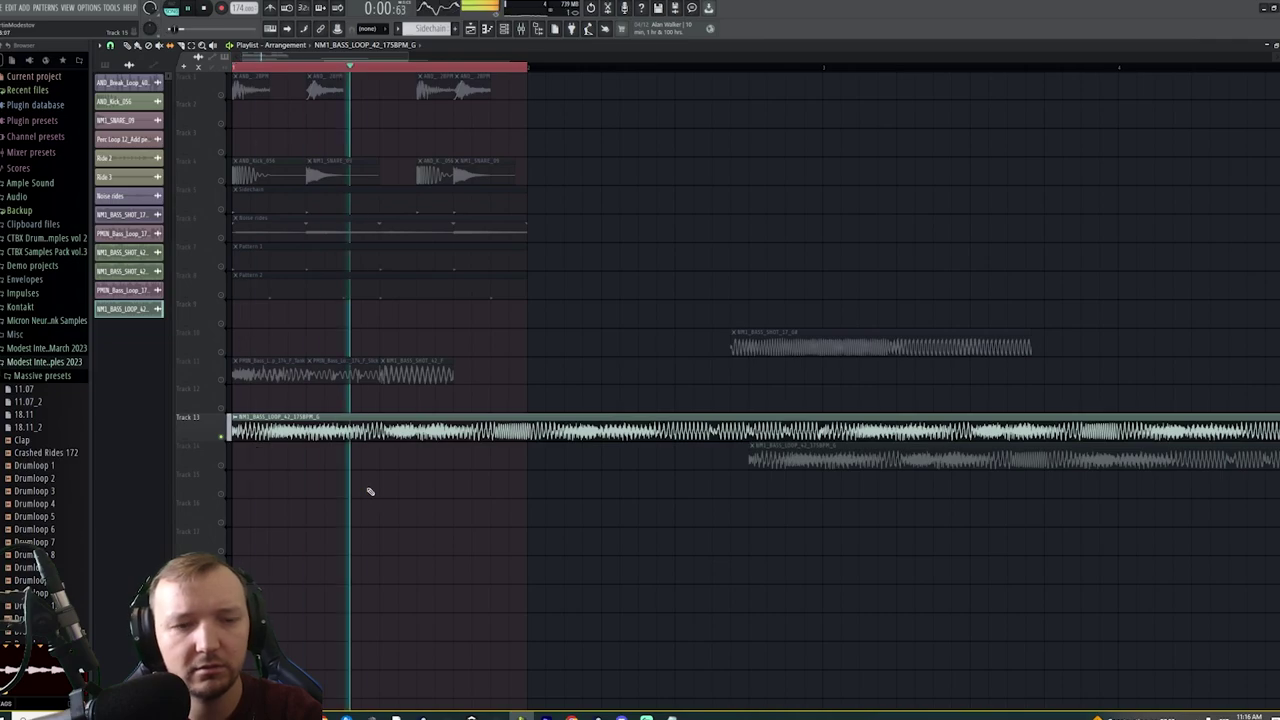
{"action": "mouse_move", "coordinate": [257, 413]}
{"action": "left_mouse_down"}
{"action": "mouse_move", "coordinate": [350, 410]}
{"action": "mouse_move", "coordinate": [514, 336]}
{"action": "mouse_move", "coordinate": [157, 411]}
{"action": "mouse_move", "coordinate": [222, 445]}
{"action": "mouse_move", "coordinate": [279, 416]}
{"action": "left_mouse_up"}
{"action": "key", "text": "space"}
{"action": "key", "text": "space"}
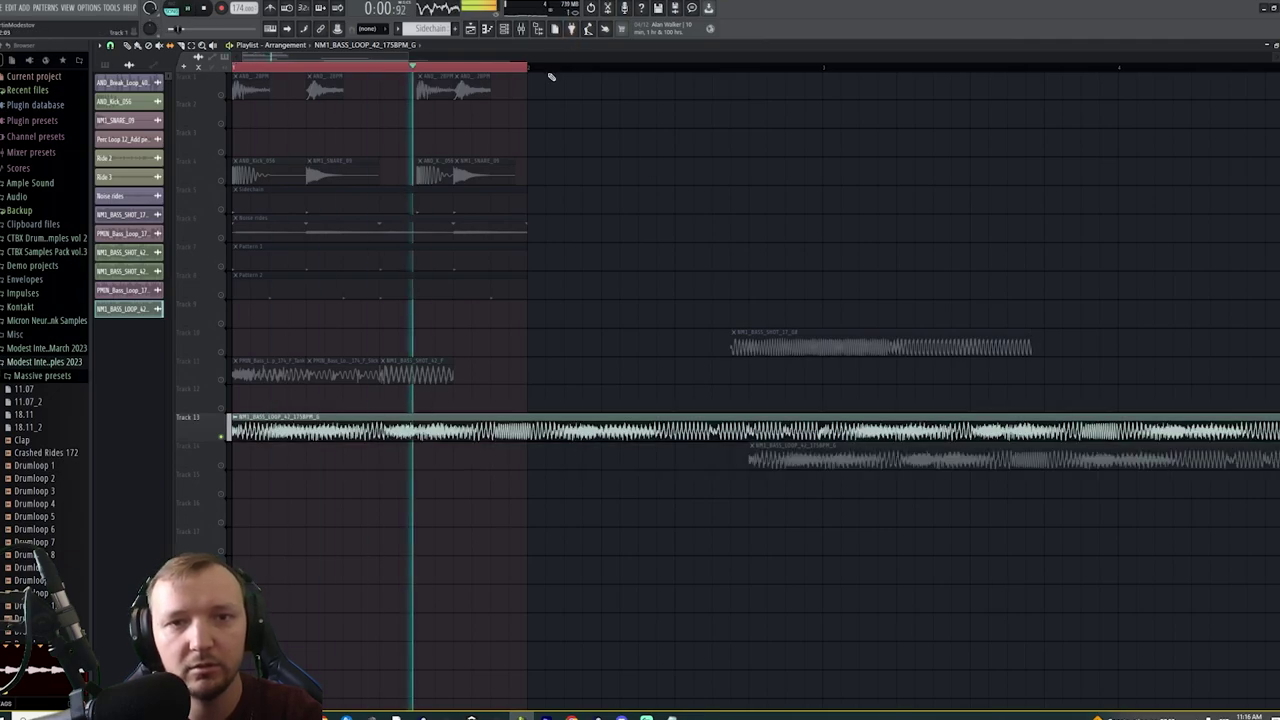
{"action": "left_click", "coordinate": [553, 76]}
{"action": "scroll", "coordinate": [457, 314], "scroll_direction": "down", "scroll_amount": 2}
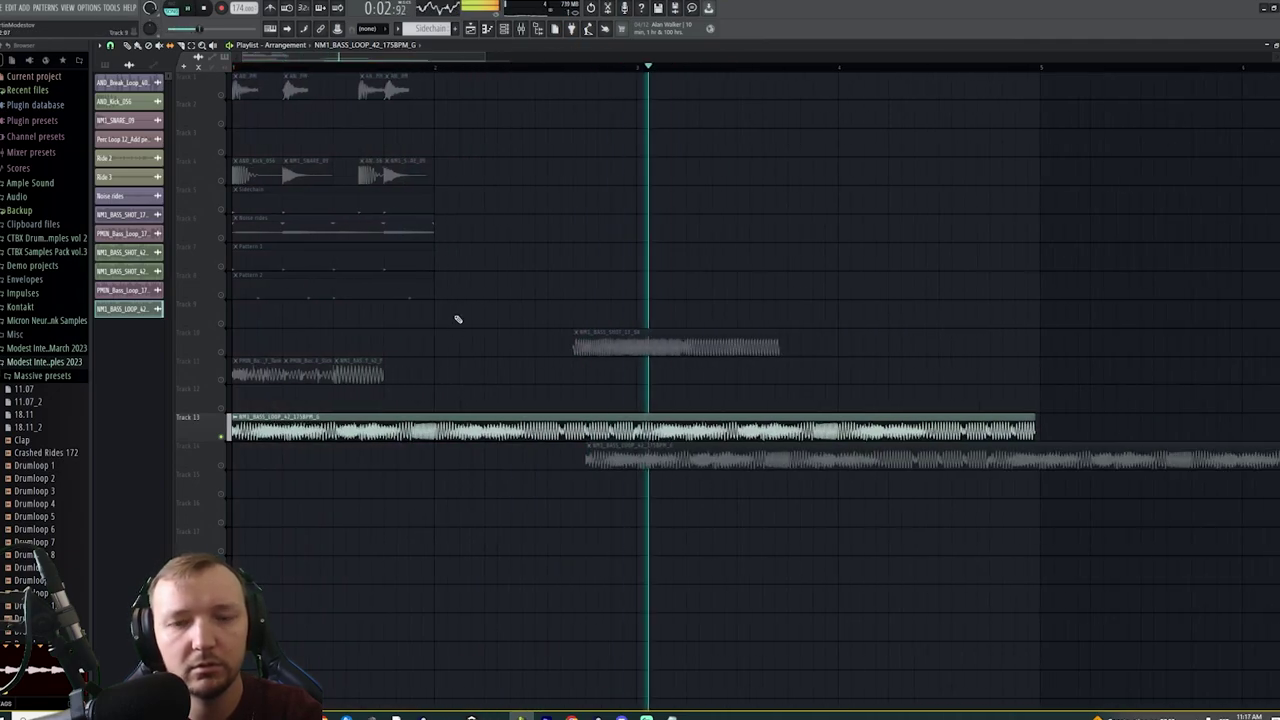
{"action": "key", "text": "space"}
Move the bass loop clip to the last beat of bar 1 on Track 11, solo Track 11, and loop bar 1
{"action": "left_click_drag", "start_coordinate": [311, 422], "coordinate": [459, 364]}
{"action": "right_click", "coordinate": [224, 382]}
{"action": "right_click", "coordinate": [222, 380]}
{"action": "key", "text": "space"}
{"action": "left_click_drag", "start_coordinate": [441, 70], "coordinate": [217, 397]}
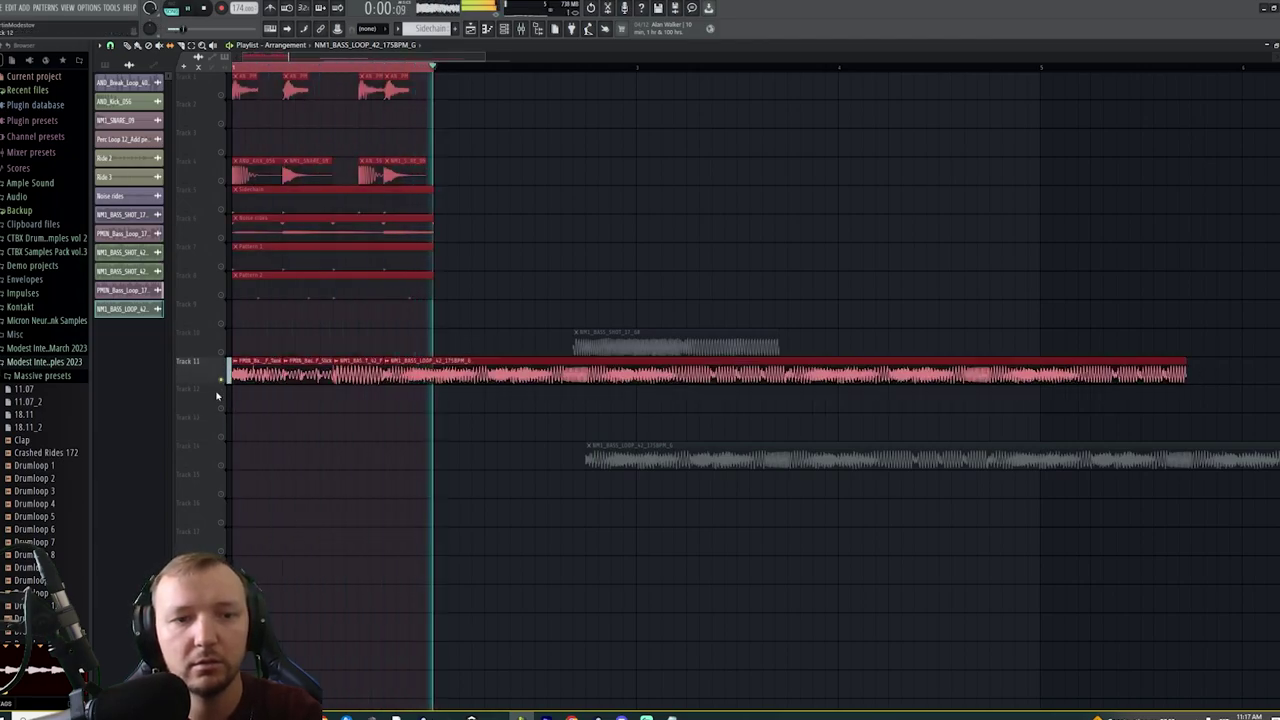
{"action": "scroll", "coordinate": [400, 470], "scroll_direction": "up", "scroll_amount": 2}
{"action": "left_click", "coordinate": [485, 491], "text": "ctrl"}
Set the time-stretching pitch of the NM1_BASS_LOOP_42_175BPM_G sample to -200 cents, and slice its clip at the end of bar 1
{"action": "double_click", "coordinate": [575, 380]}
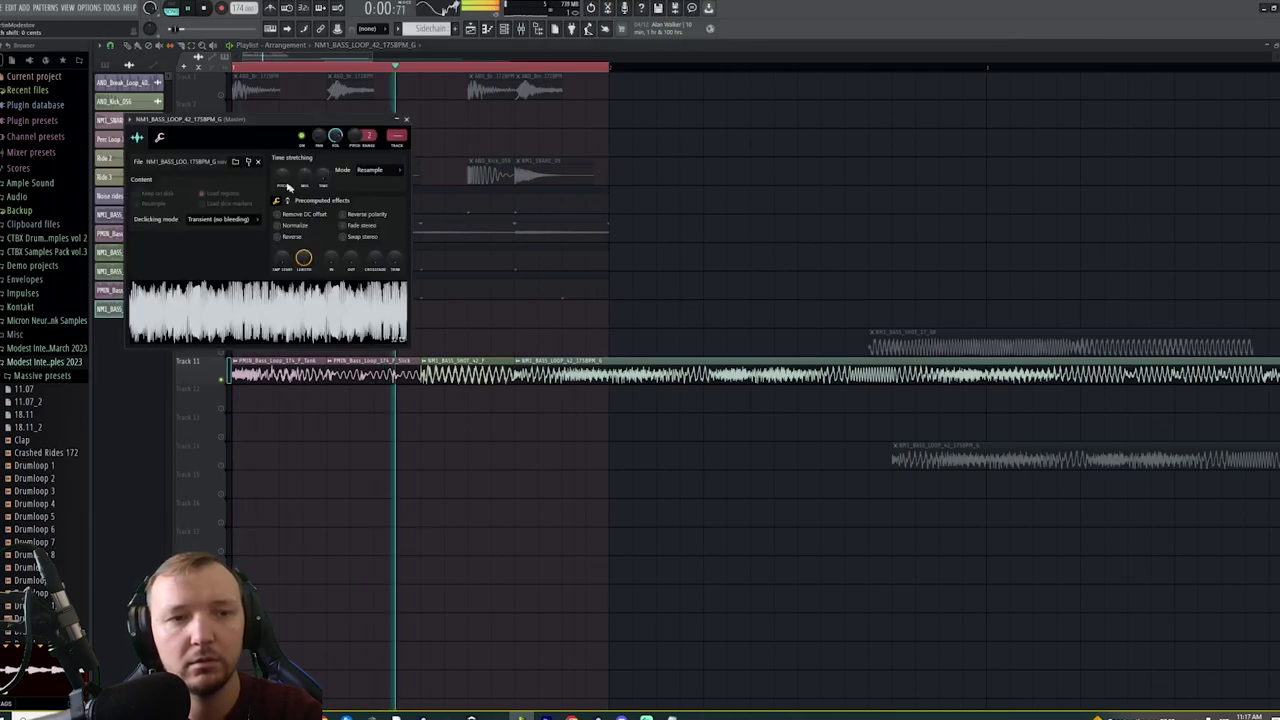
{"action": "left_click_drag", "start_coordinate": [282, 175], "coordinate": [282, 183]}
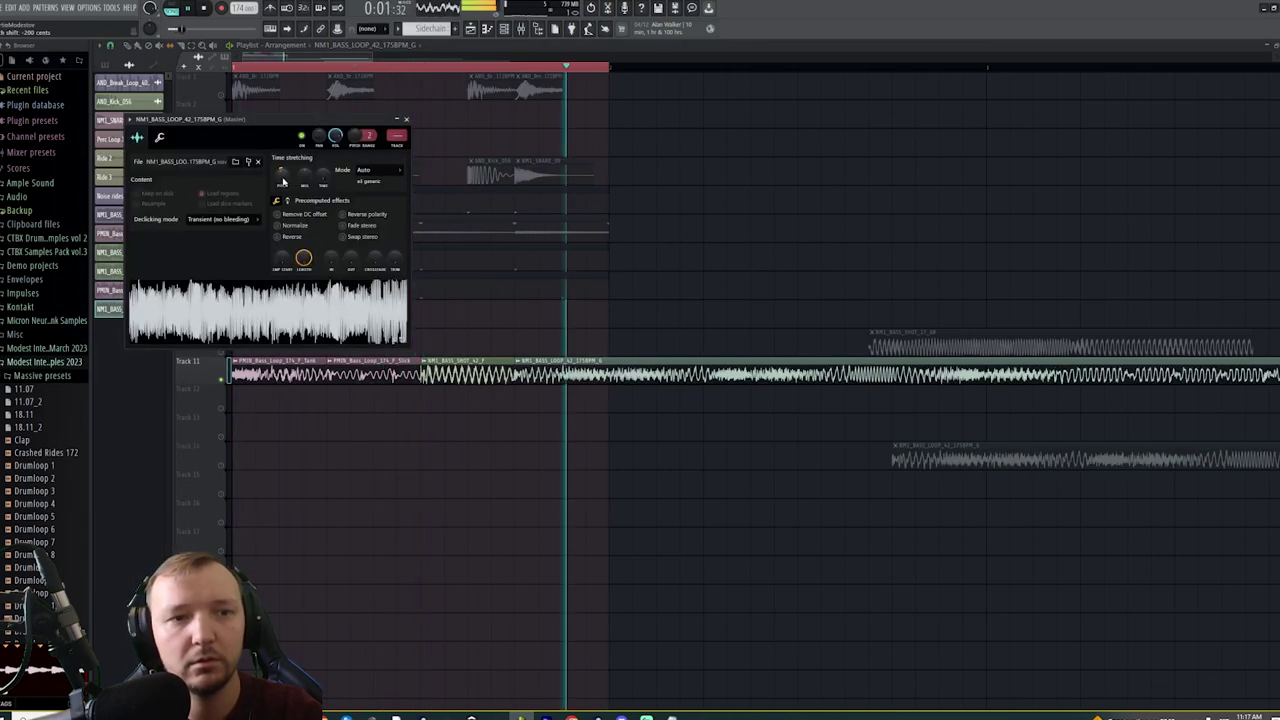
{"action": "left_click", "coordinate": [740, 491]}
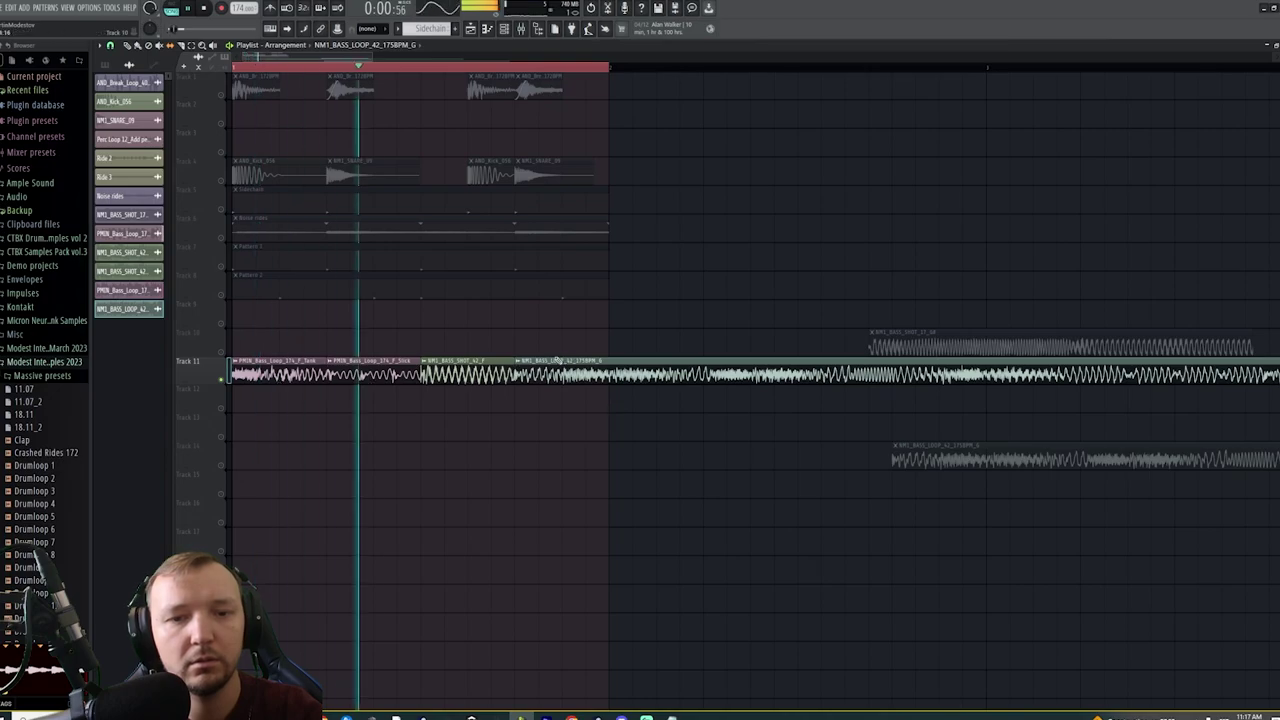
{"action": "key", "text": "space"}
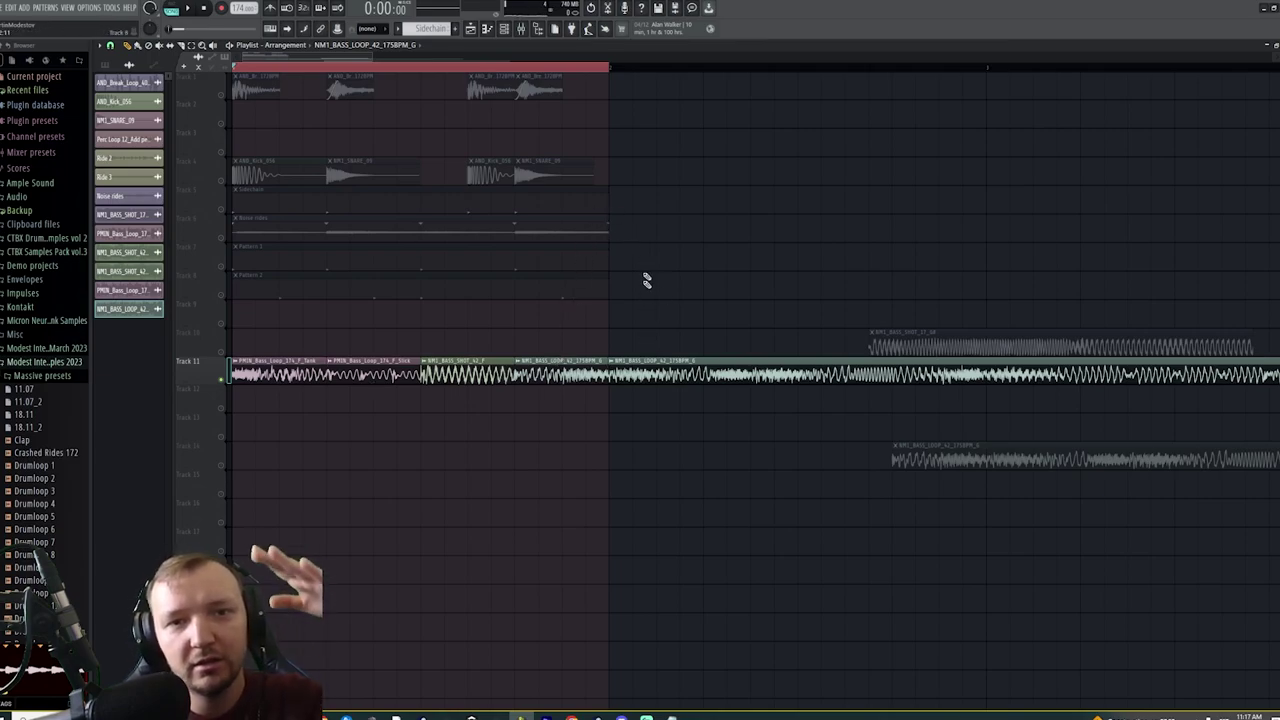
Loop only the last beat of bar 1 and play the bass slice on it
{"action": "left_click_drag", "start_coordinate": [614, 76], "coordinate": [514, 76]}
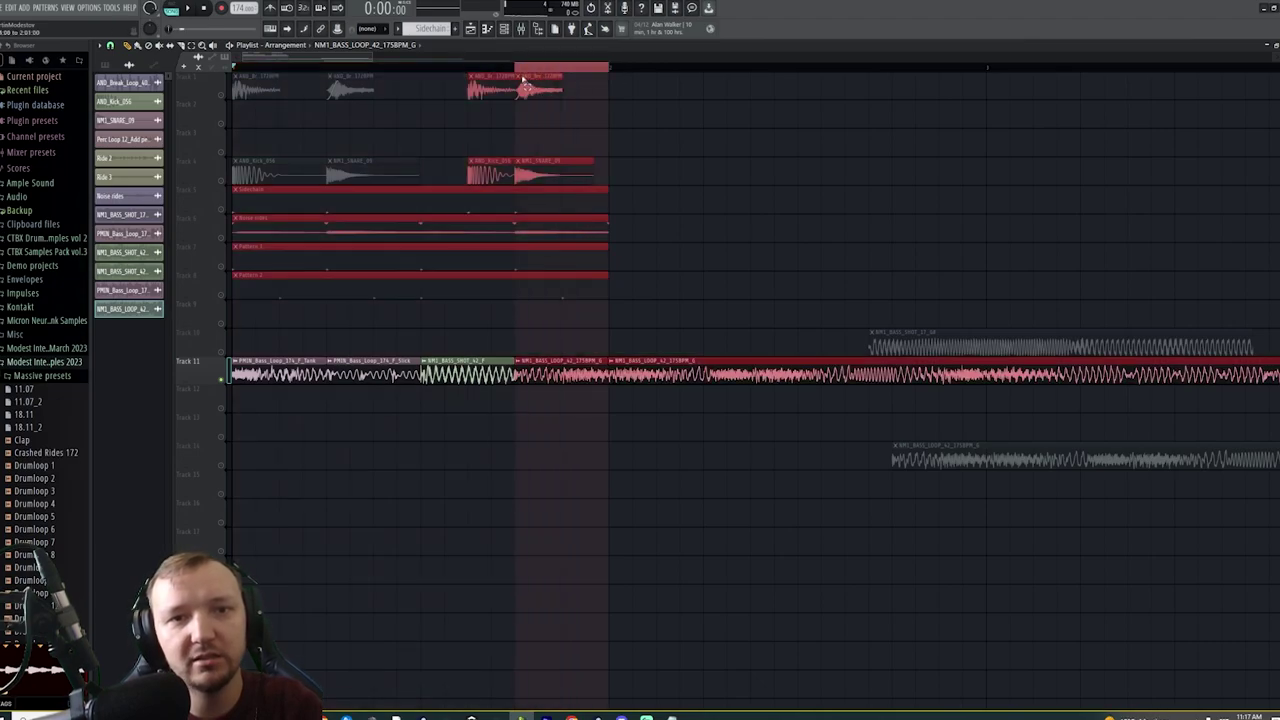
{"action": "key", "text": "space"}
{"action": "key", "text": "space"}
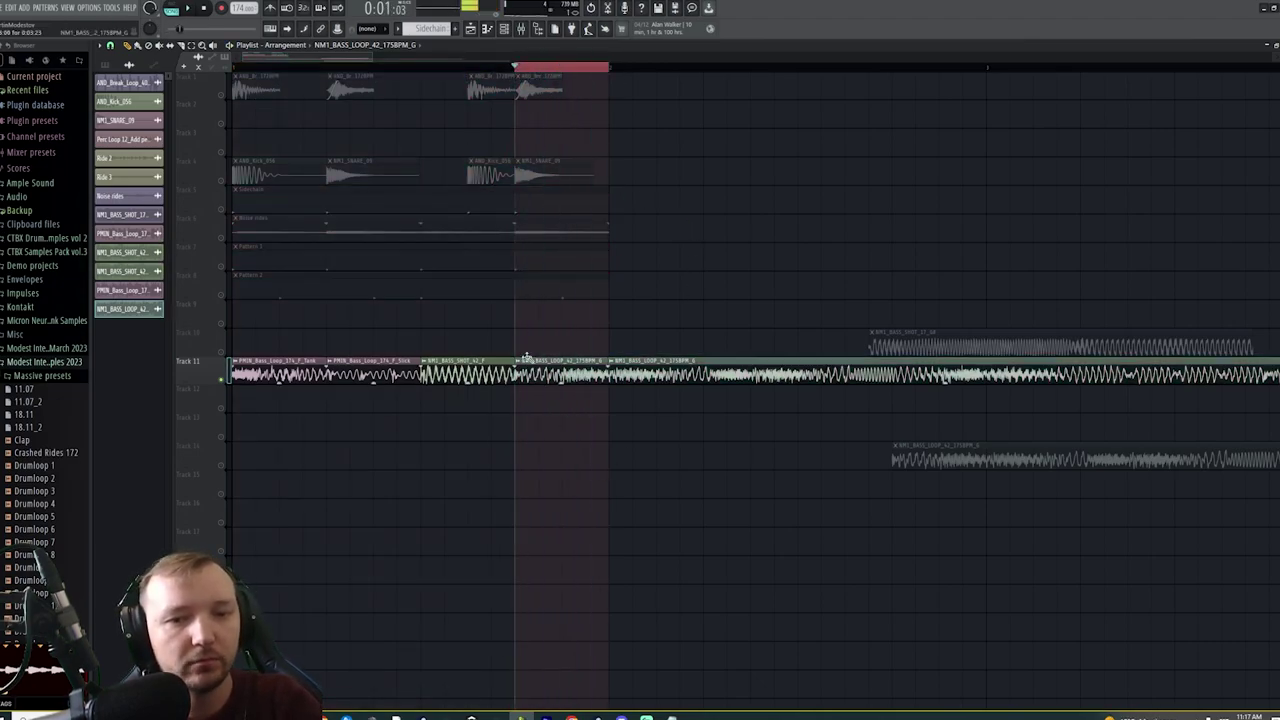
Make the last-beat slice a unique sample, saved as NM1_BASS_LOOP_42_175BPM_G - Part_1, and reverse it
{"action": "right_click", "coordinate": [519, 361]}
{"action": "left_click", "coordinate": [605, 379]}
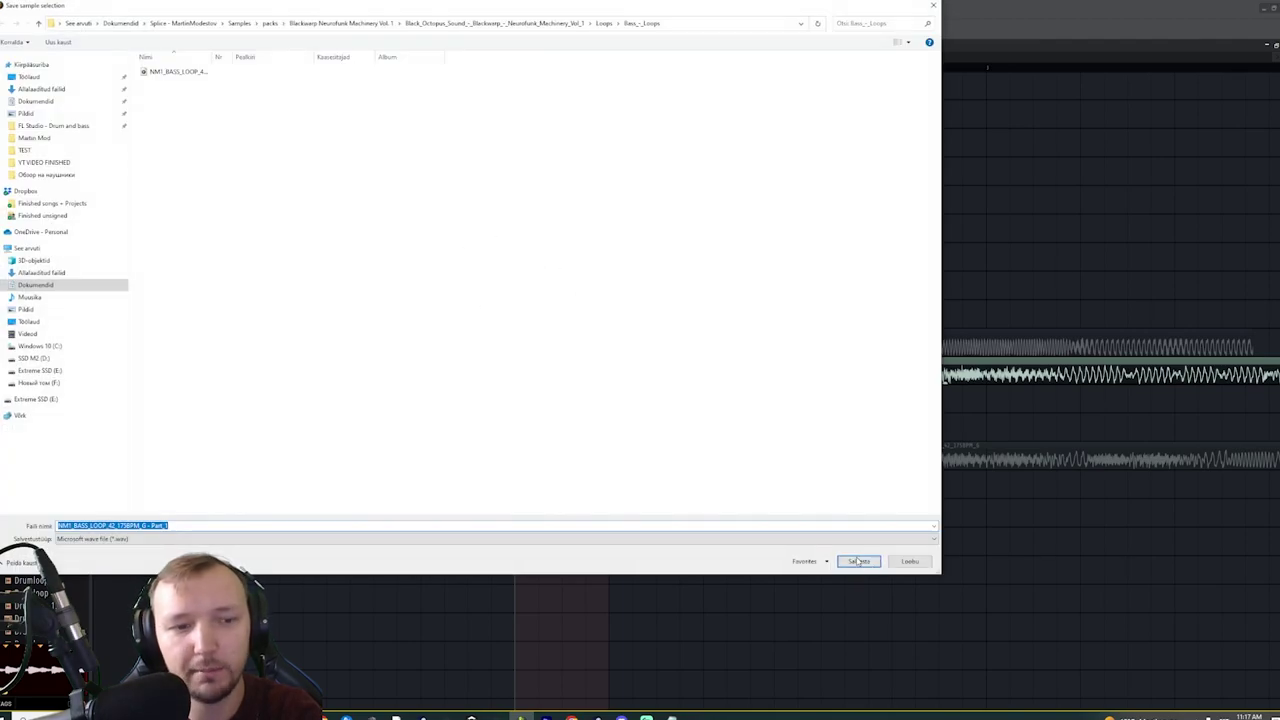
{"action": "left_click", "coordinate": [858, 561]}
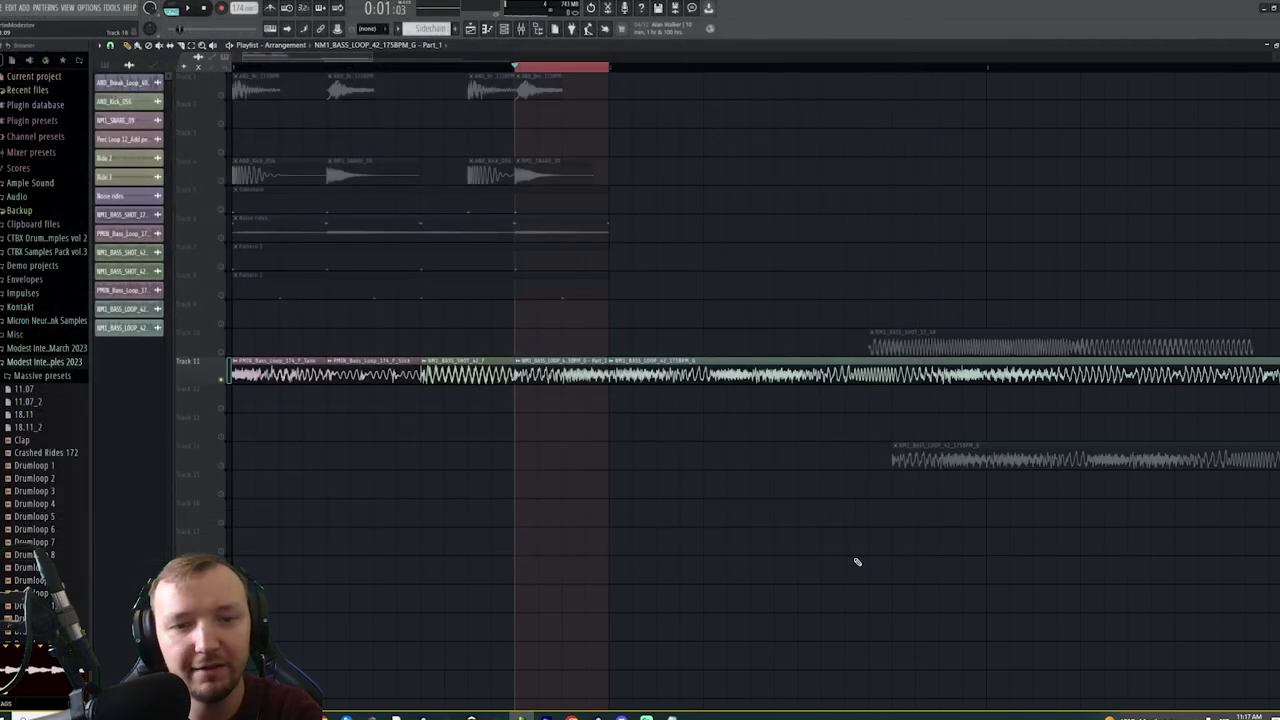
{"action": "double_click", "coordinate": [577, 374]}
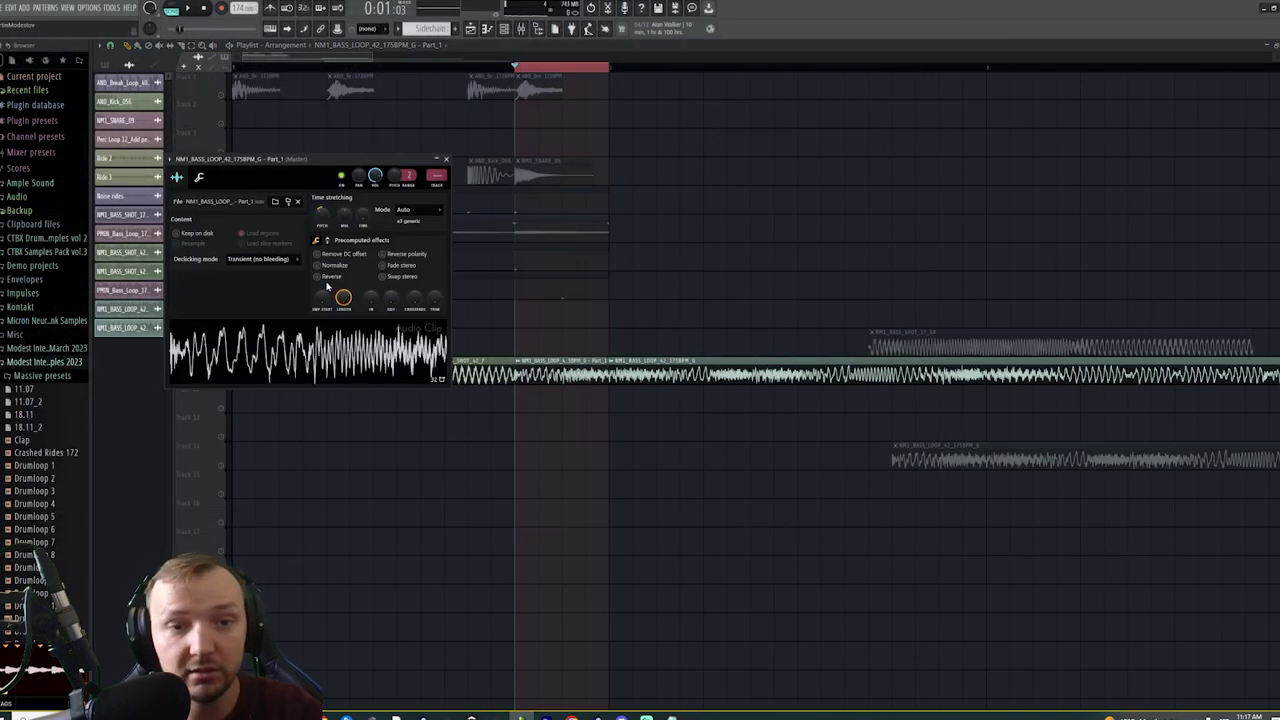
{"action": "left_click", "coordinate": [322, 279]}
Play the reversed slice on the looped last beat and close its channel settings
{"action": "key", "text": "space"}
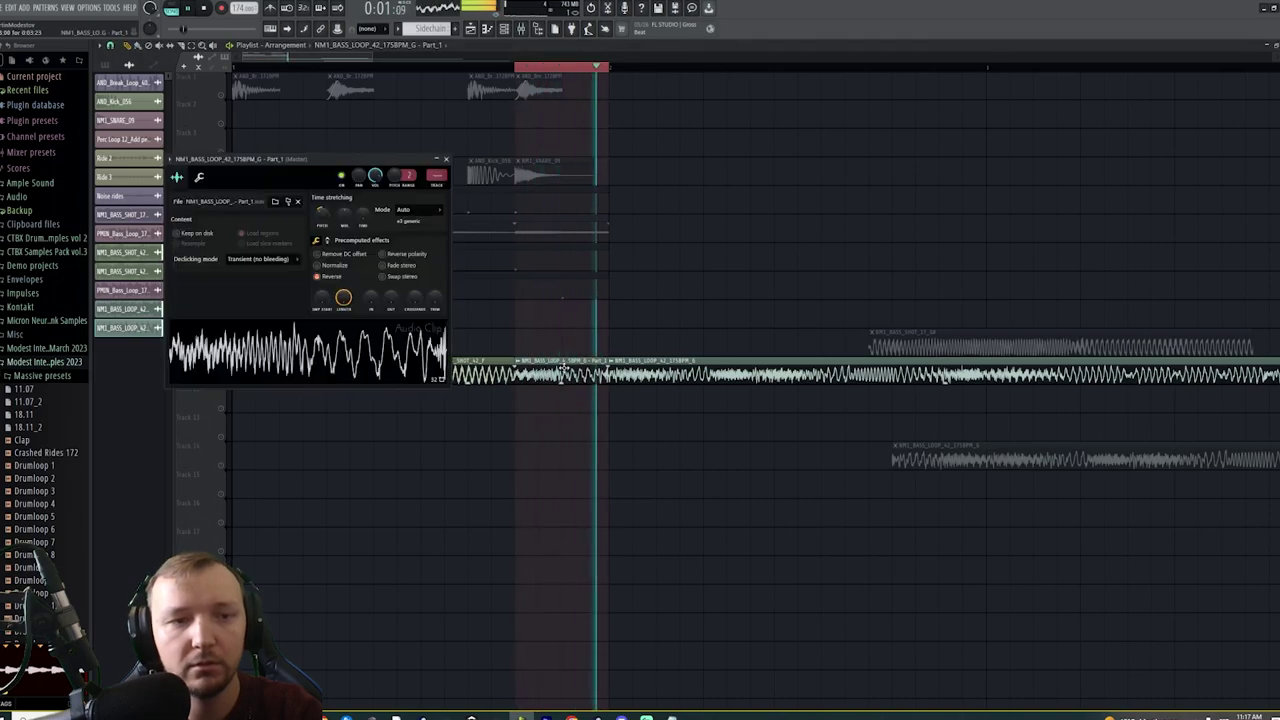
{"action": "key", "text": "space"}
{"action": "key", "text": "Escape"}
{"action": "key", "text": "space"}
Loop the whole first bar and play it with Track 11 soloed and with all tracks unmuted
{"action": "left_click_drag", "start_coordinate": [614, 69], "coordinate": [236, 69]}
{"action": "left_click", "coordinate": [310, 420], "text": "ctrl"}
{"action": "key", "text": "space"}
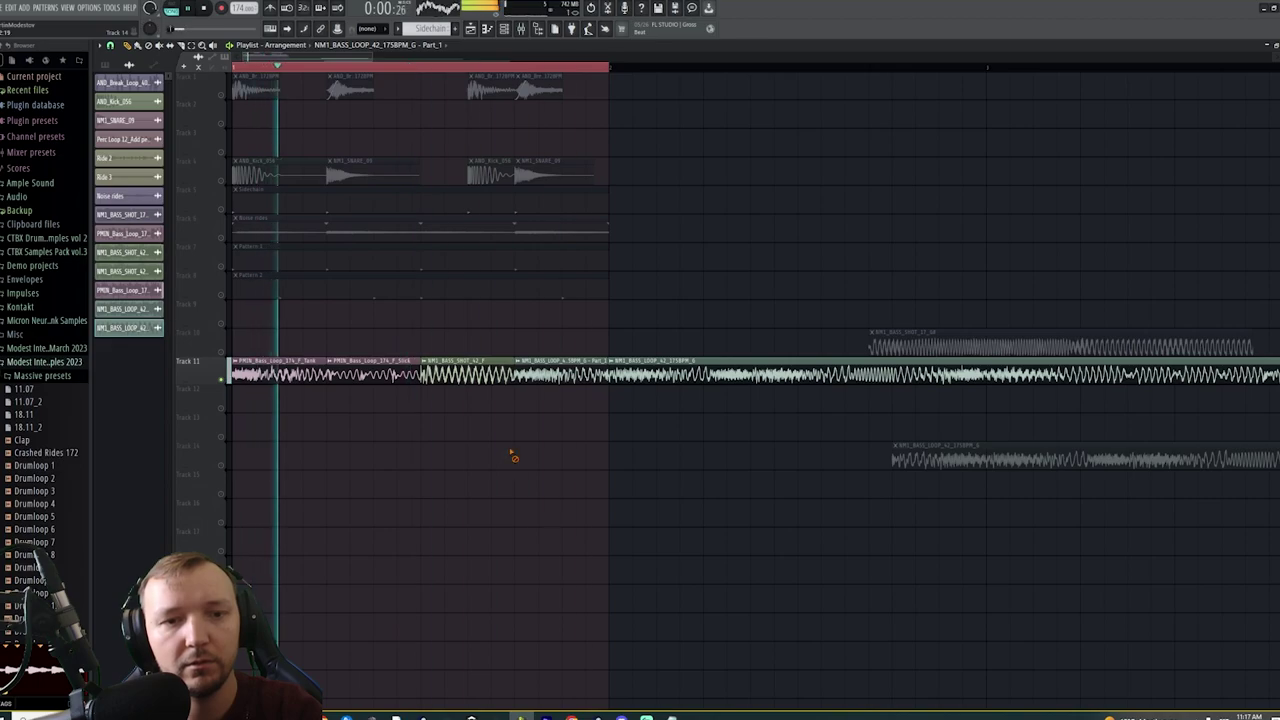
{"action": "left_click", "coordinate": [222, 379], "text": "ctrl"}
{"action": "key", "text": "space"}
{"action": "key", "text": "space"}
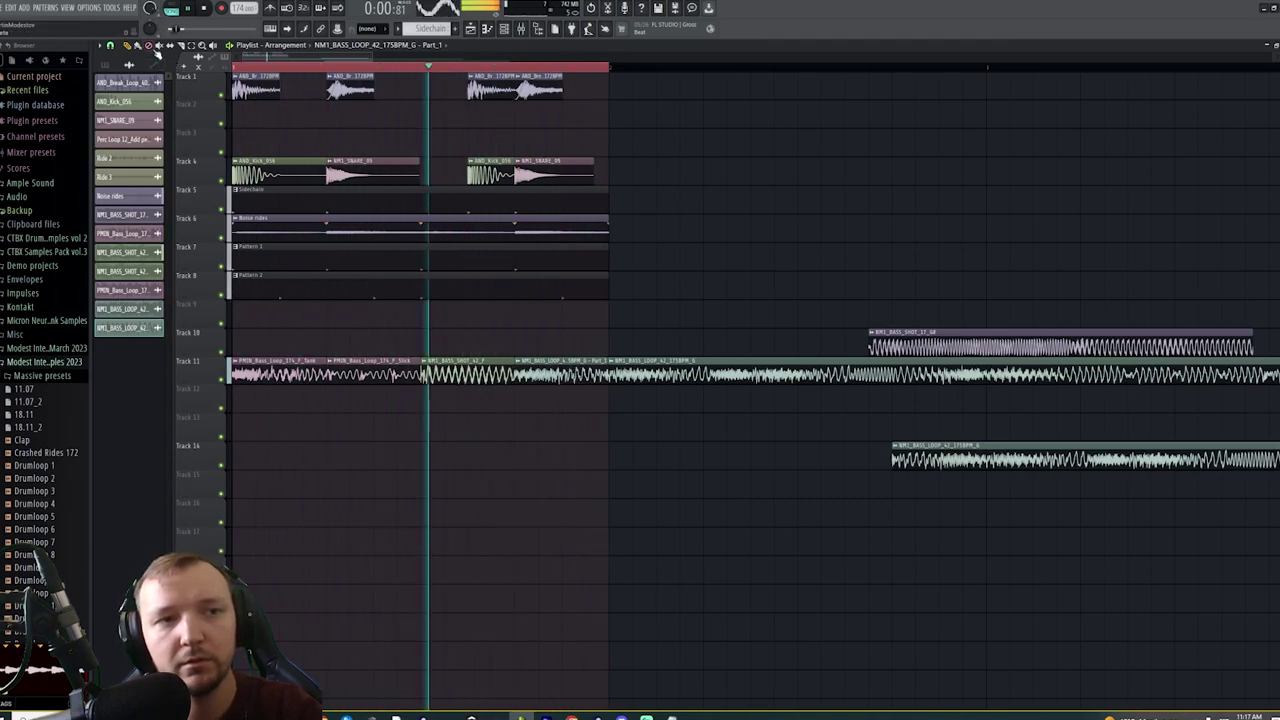
Delete the reversed slice from Track 11 and move the remaining NM1_BASS_LOOP_42_175BPM_G clip back to the last beat
{"action": "left_click_drag", "start_coordinate": [603, 362], "coordinate": [573, 358]}
{"action": "key", "text": "space"}
{"action": "right_click", "coordinate": [588, 365]}
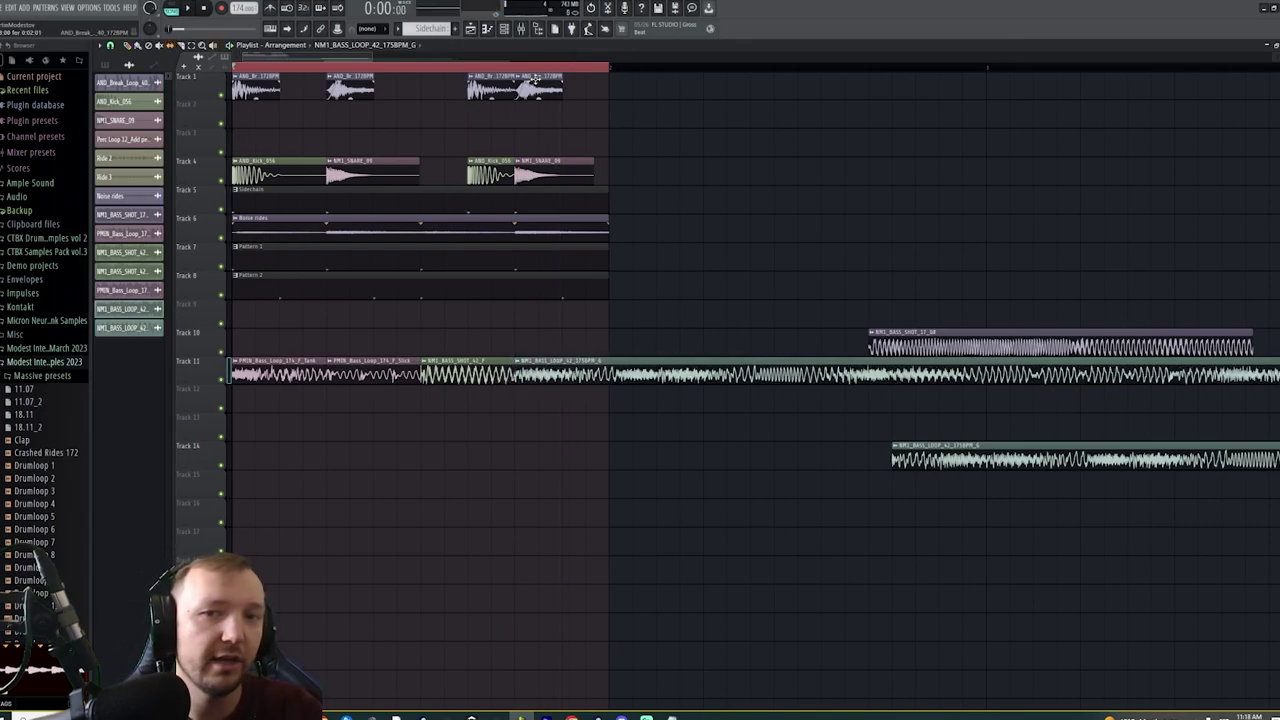
Play bar 1 in a loop with all tracks to check the new last-beat bass
{"action": "left_click_drag", "start_coordinate": [611, 70], "coordinate": [82, 107]}
{"action": "left_click", "coordinate": [309, 486], "text": "ctrl"}
{"action": "key", "text": "space"}
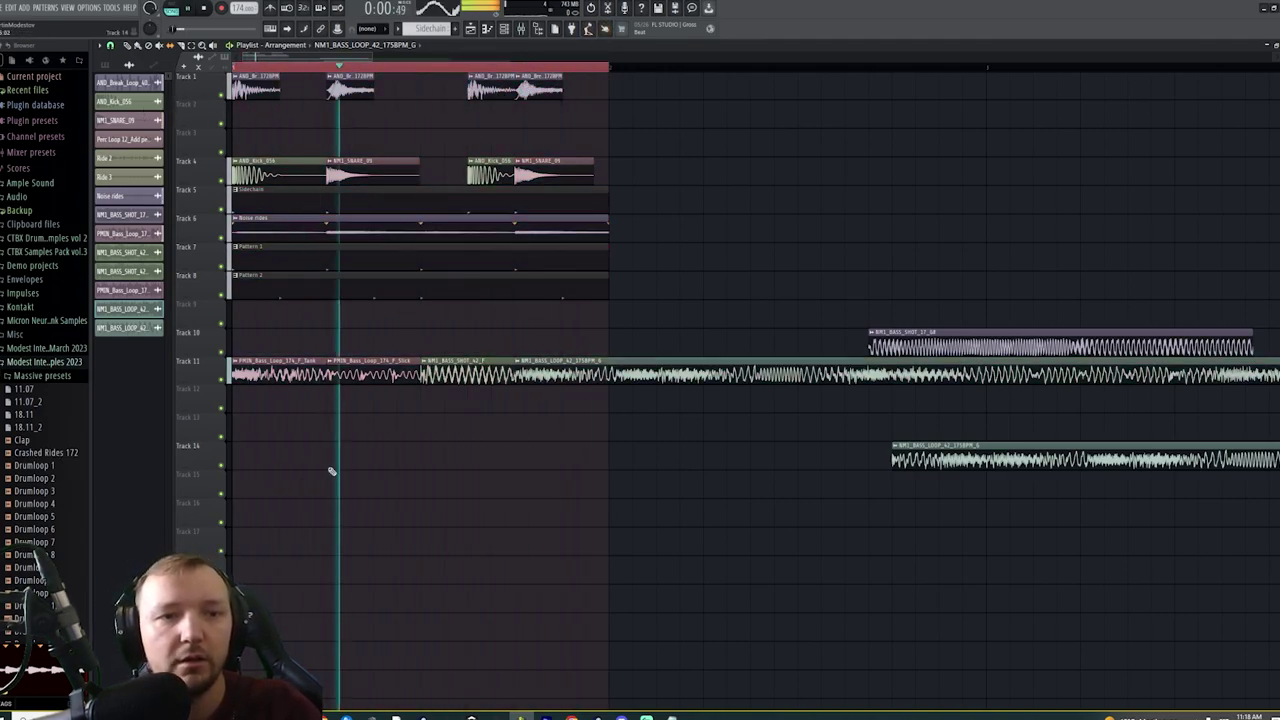
{"action": "key", "text": "space"}
Solo Track 8 and open the Serum notes of Pattern 2 in the piano roll
{"action": "right_click", "coordinate": [222, 296]}
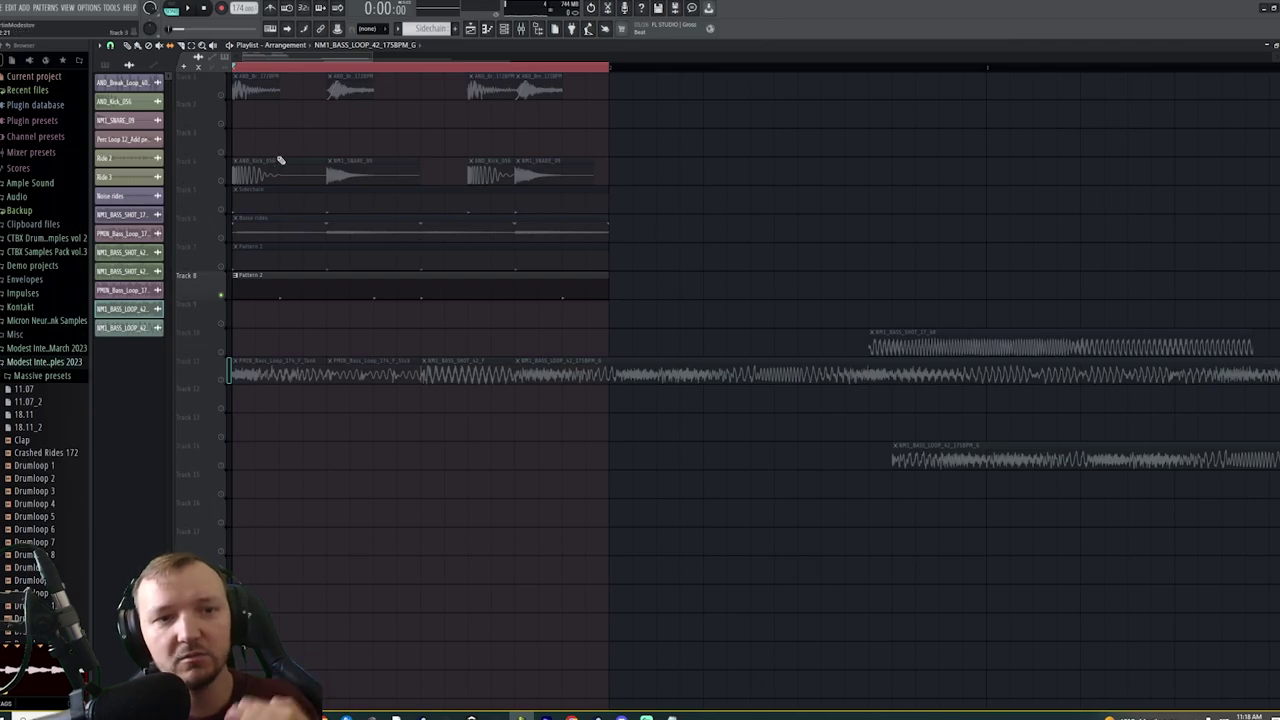
{"action": "double_click", "coordinate": [262, 286]}
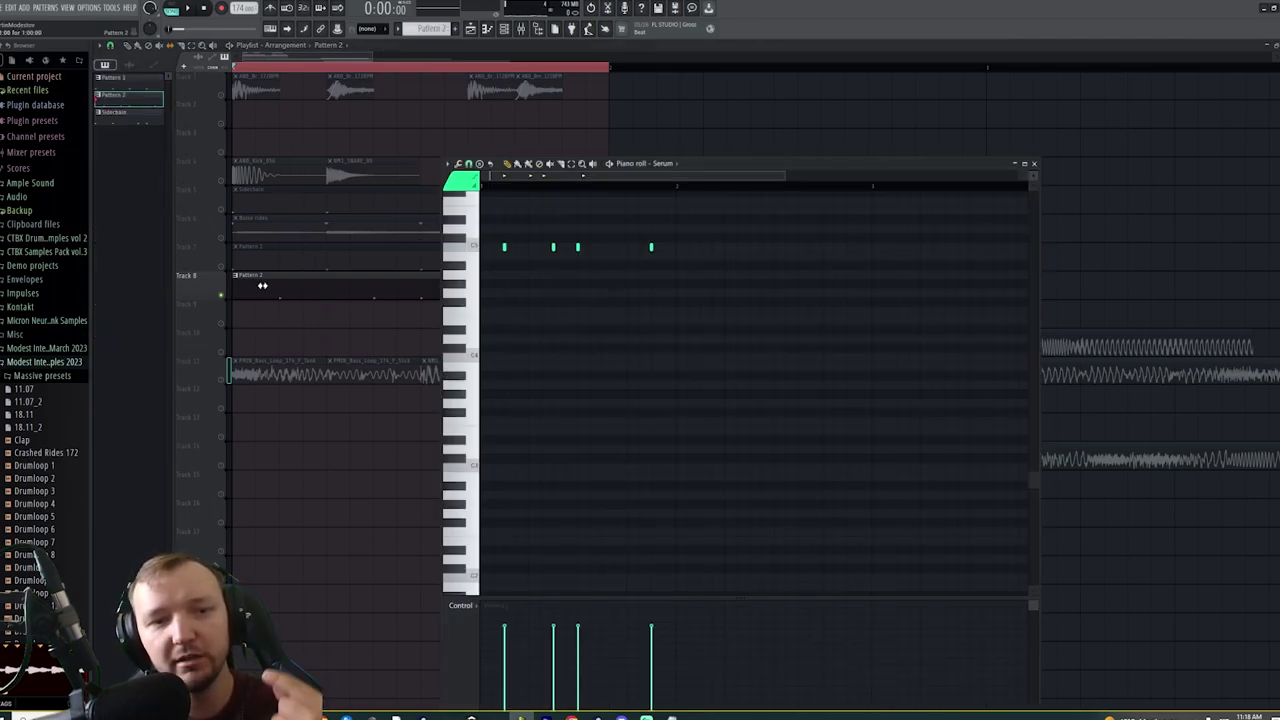
Try deleting the first two Serum notes of Pattern 2, and undo the deletions and the Track 8 solo
{"action": "right_click", "coordinate": [554, 247]}
{"action": "right_click", "coordinate": [505, 247]}
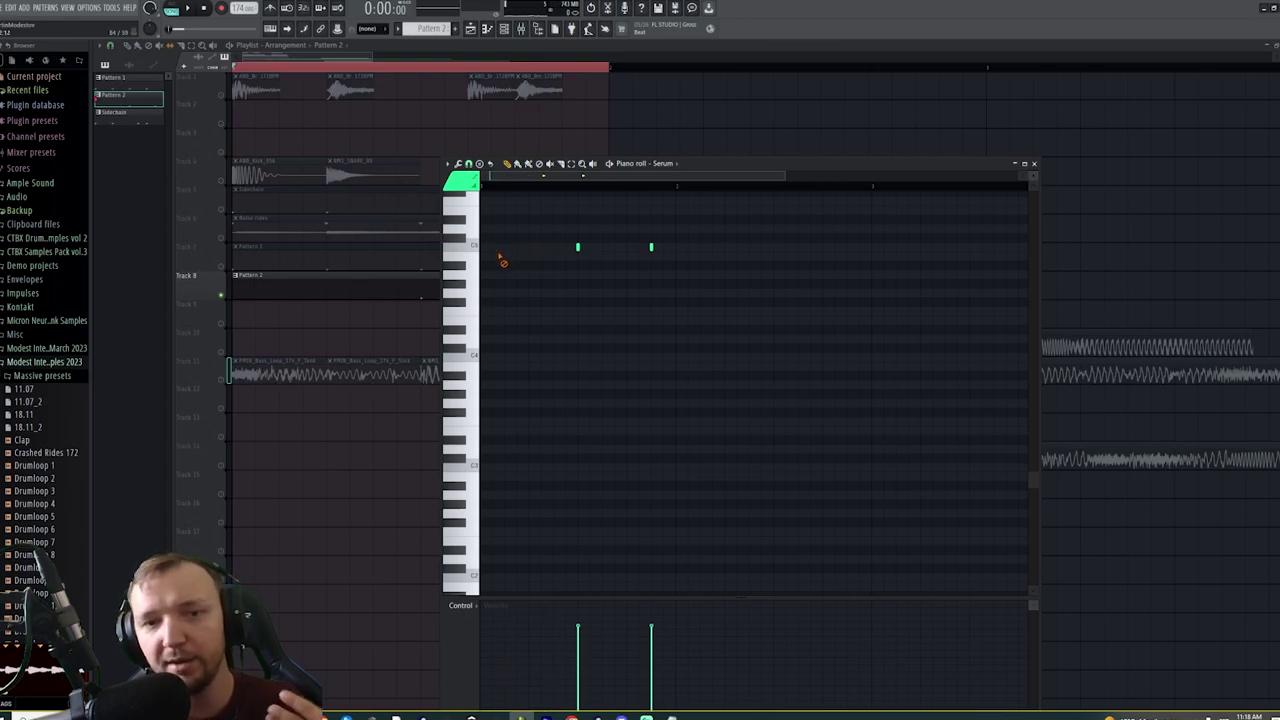
{"action": "left_click", "coordinate": [651, 247]}
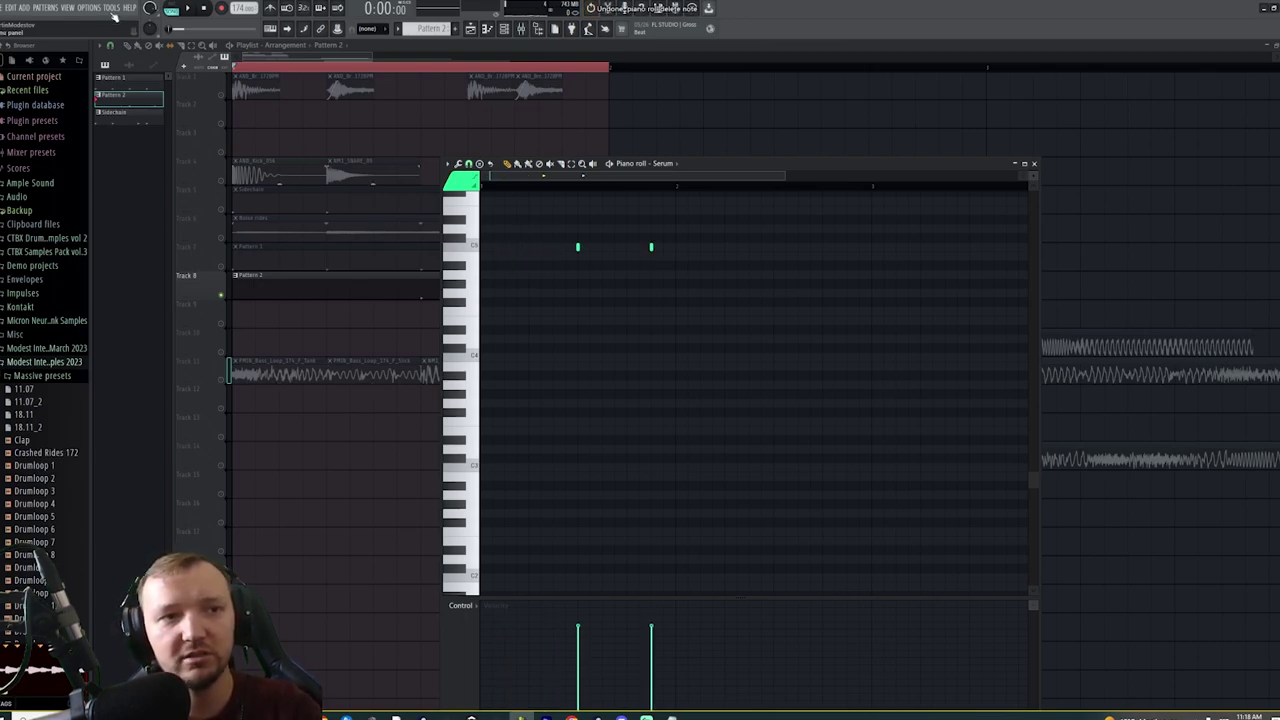
{"action": "key", "text": "ctrl+alt+z"}
{"action": "key", "text": "ctrl+alt+z"}
{"action": "key", "text": "ctrl+alt+z"}
{"action": "key", "text": "ctrl+alt+z"}
{"action": "key", "text": "ctrl+alt+z"}
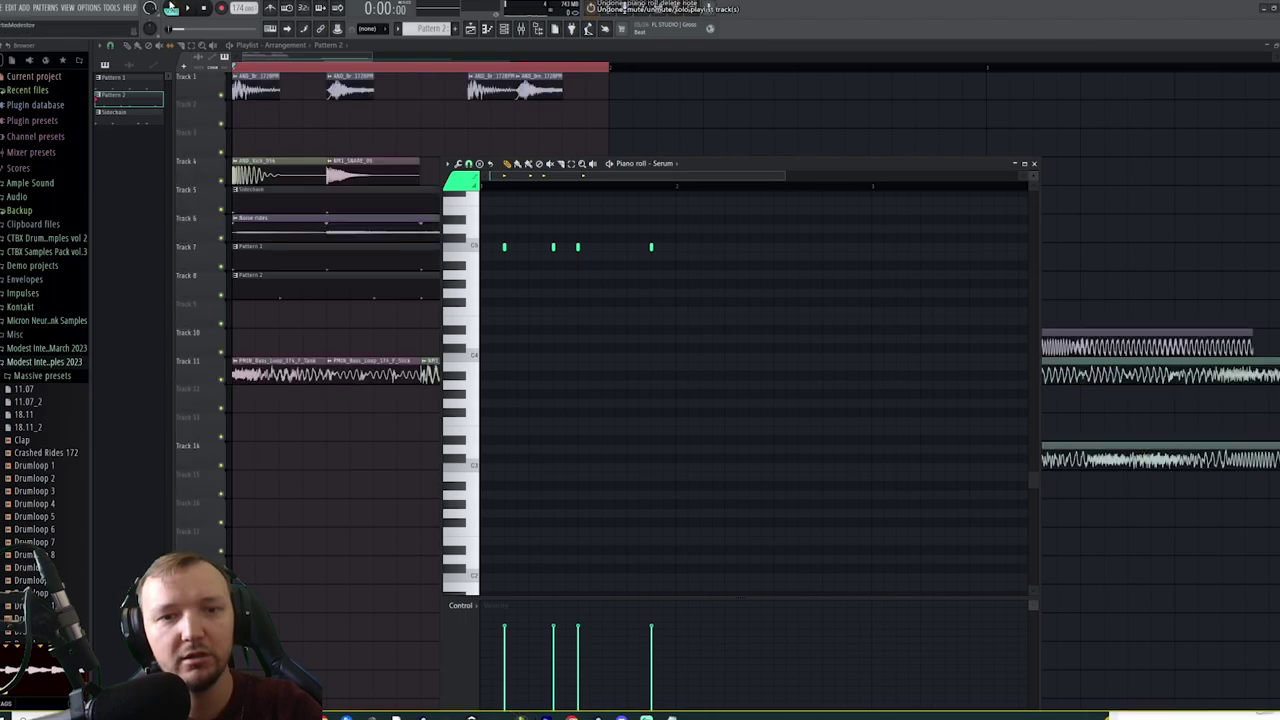
{"action": "key", "text": "alt+z"}
{"action": "left_click", "coordinate": [1266, 24]}
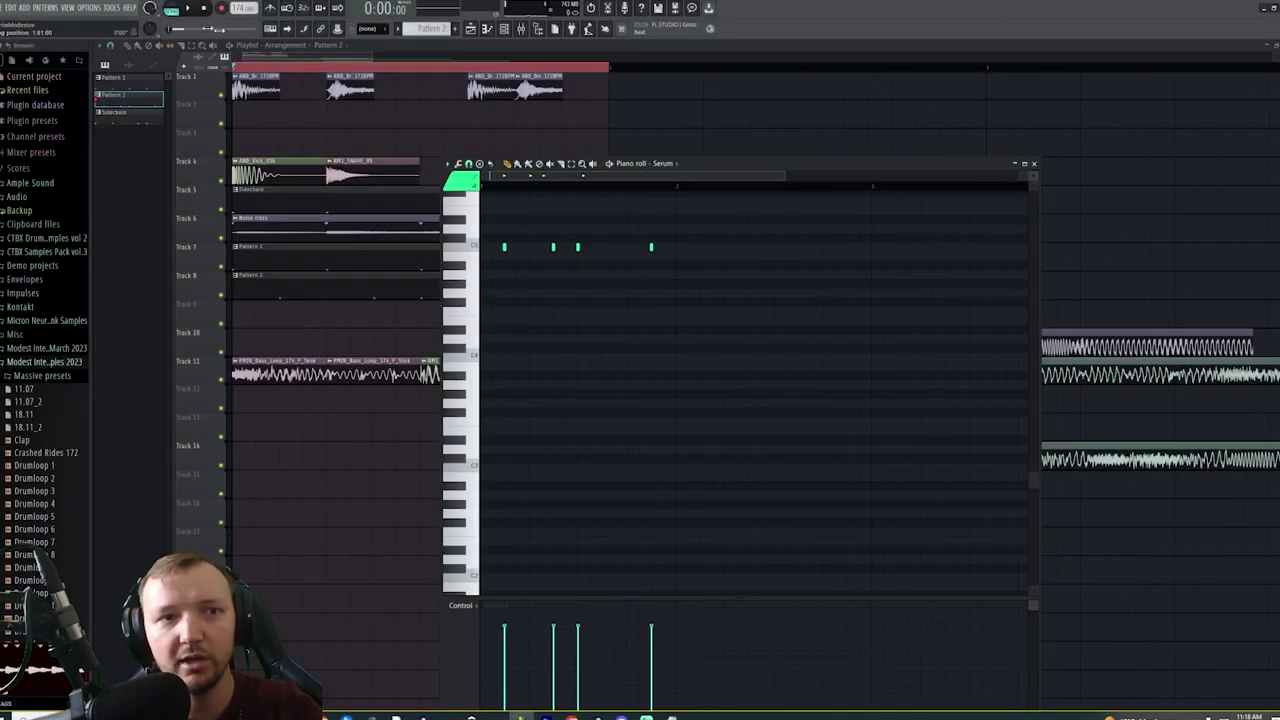
Delete the first, second and last Serum notes of Pattern 2, keeping only the third note
{"action": "left_click", "coordinate": [195, 8]}
{"action": "key", "text": "space"}
{"action": "right_click", "coordinate": [551, 248]}
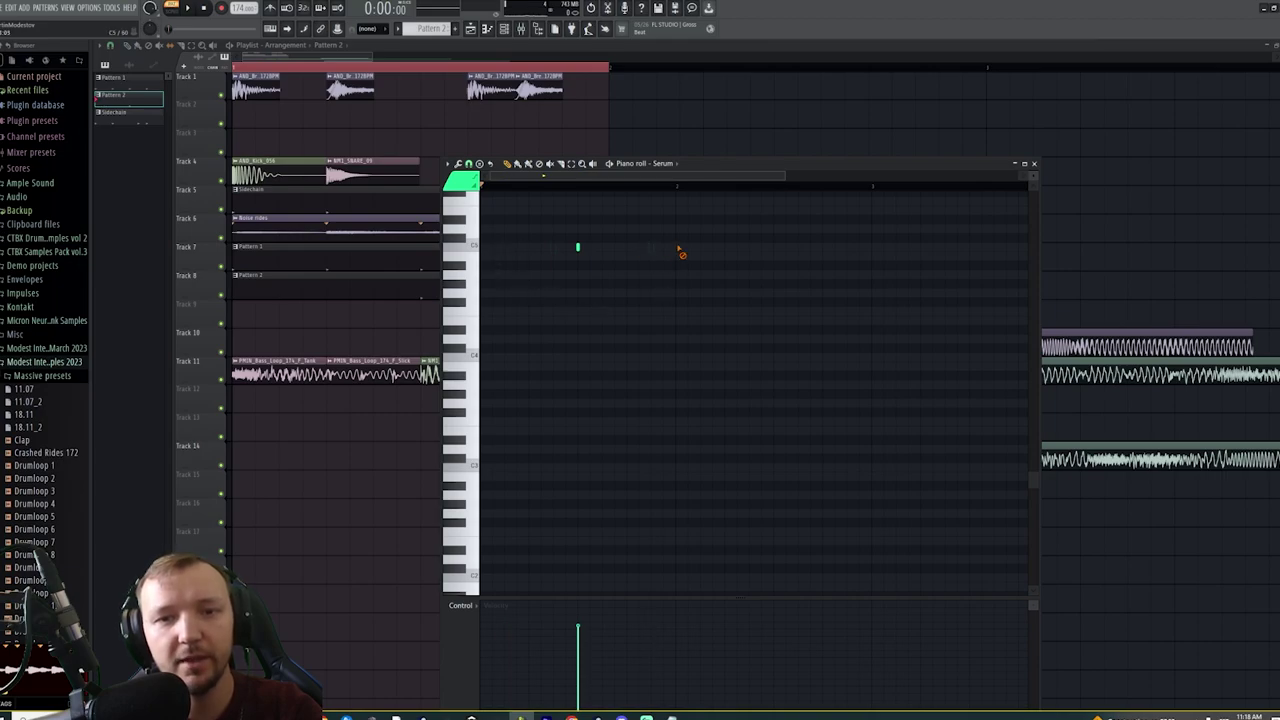
Return to the playlist and play the bar 1 loop to hear the reduced Serum pattern
{"action": "left_click", "coordinate": [505, 29]}
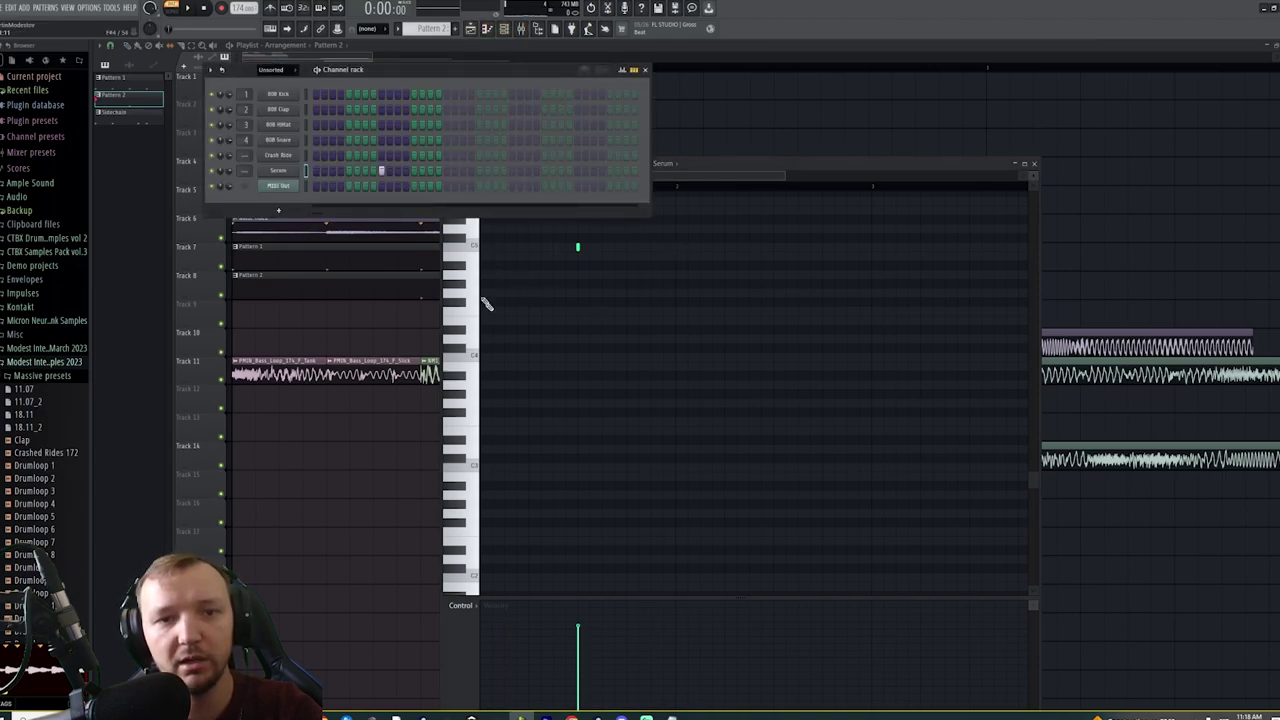
{"action": "key", "text": "space"}
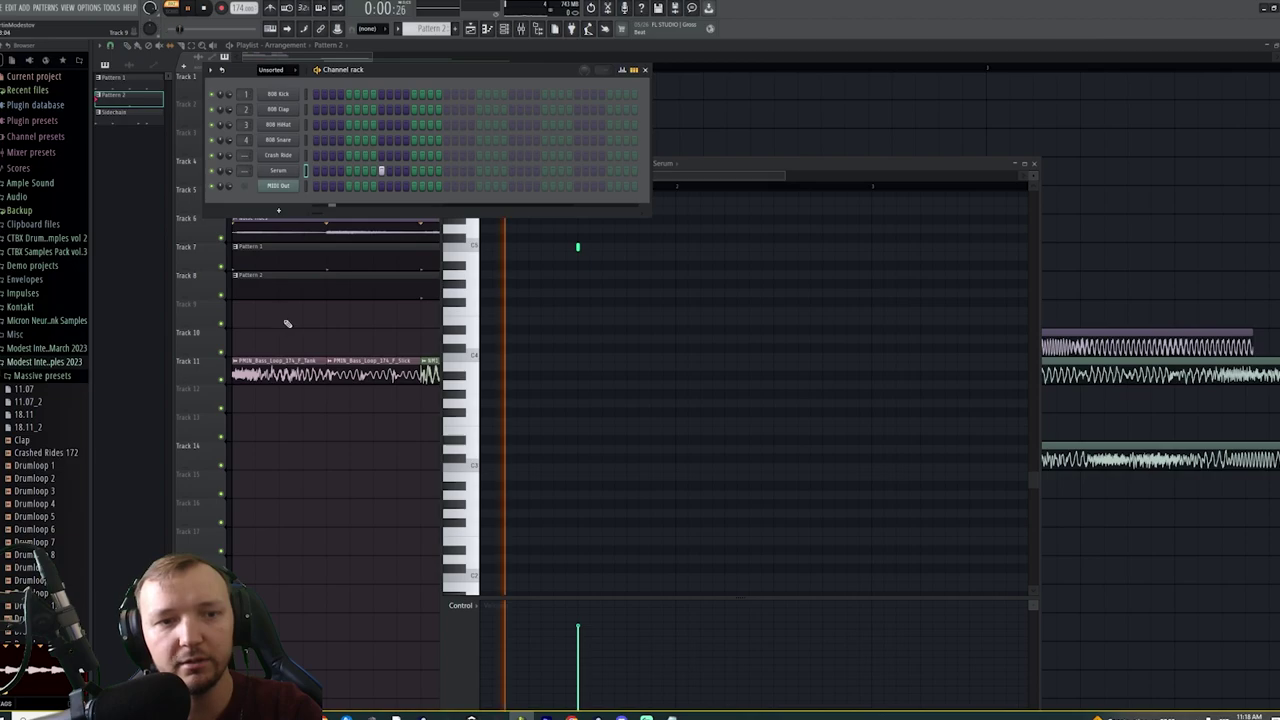
{"action": "left_click", "coordinate": [286, 322]}
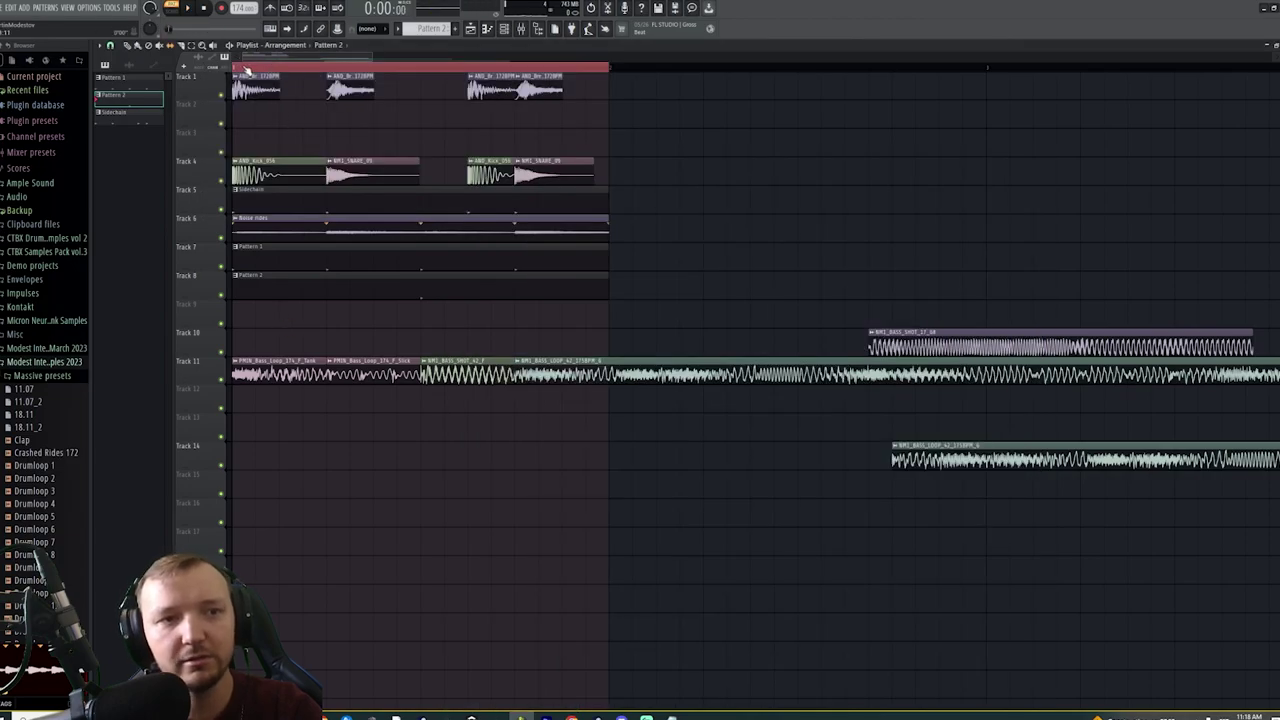
{"action": "key", "text": "space"}
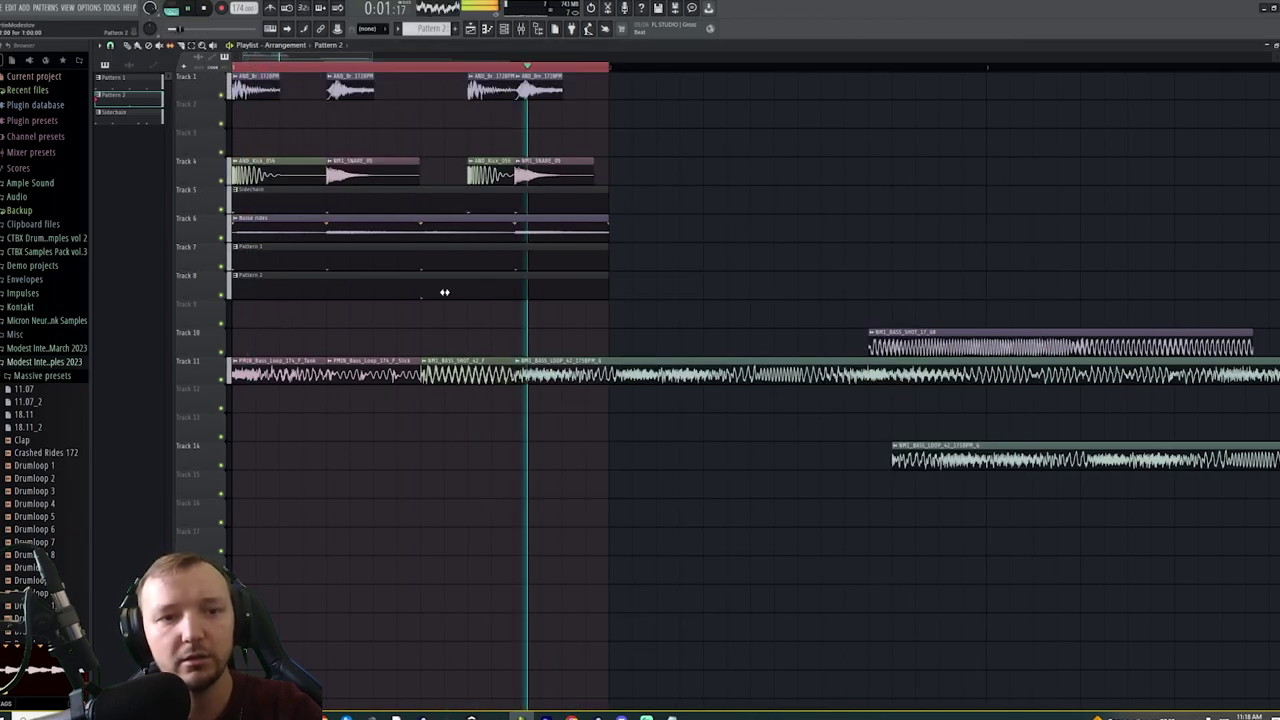
Check the effects page of the Serum instrument and raise the Serum channel's volume while the loop plays
{"action": "key", "text": "F7"}
{"action": "key", "text": "F6"}
{"action": "key", "text": "space"}
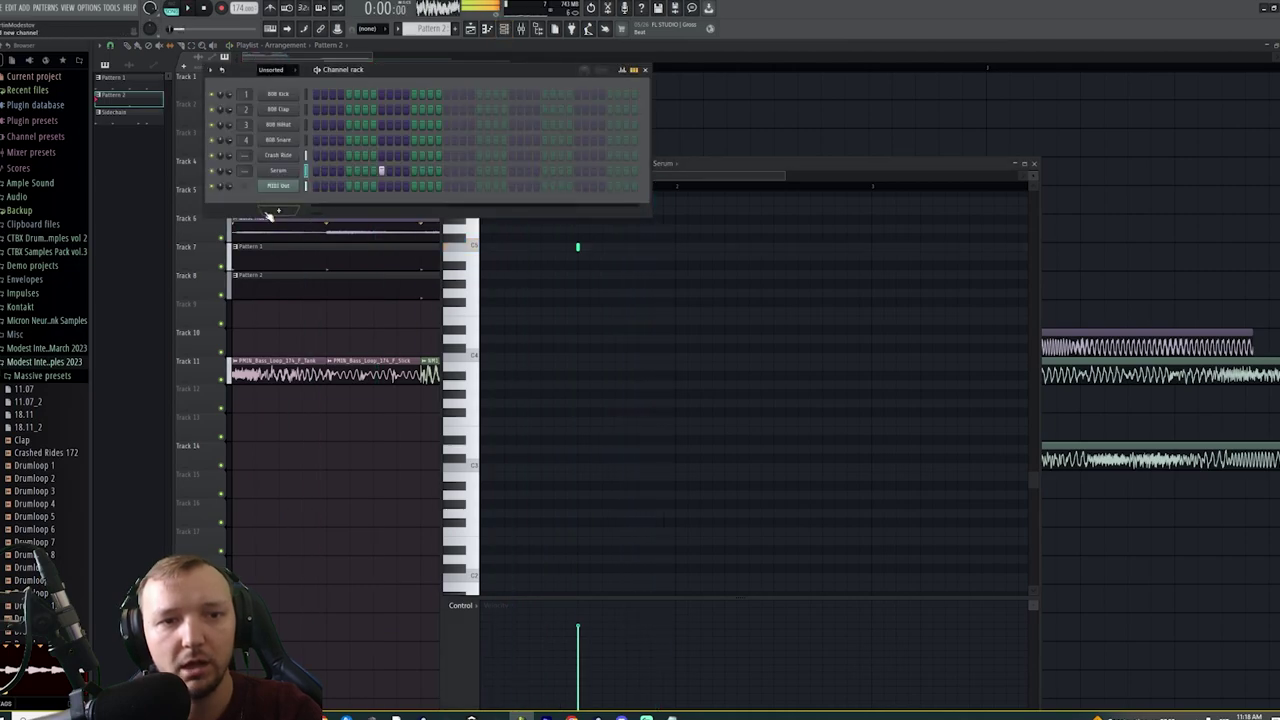
{"action": "left_click", "coordinate": [268, 174]}
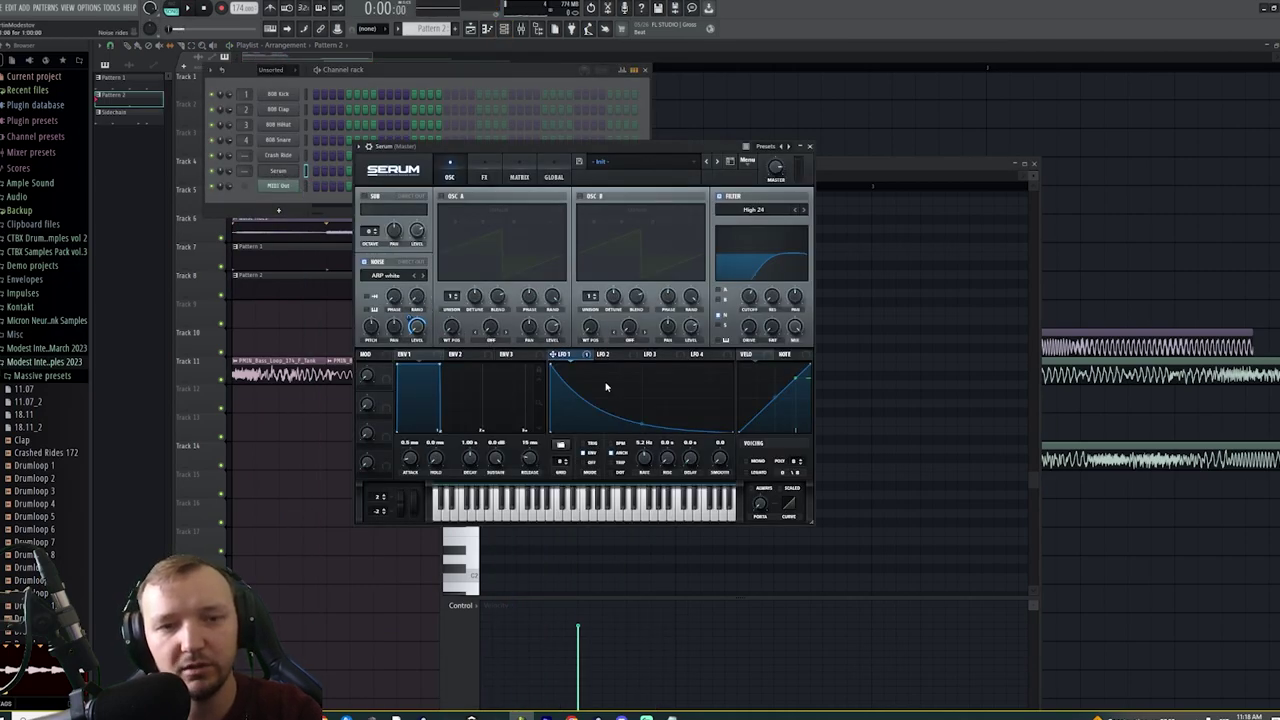
{"action": "left_click", "coordinate": [484, 172]}
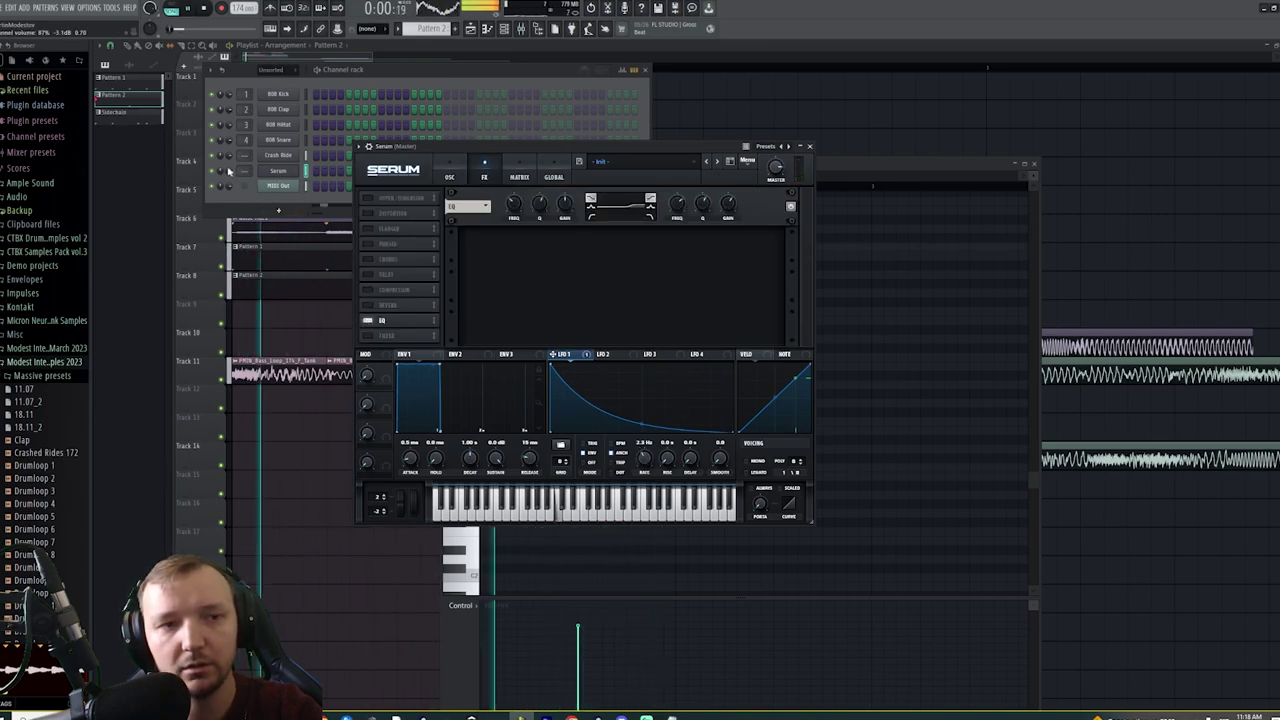
{"action": "left_click_drag", "start_coordinate": [221, 171], "coordinate": [221, 152]}
{"action": "left_click", "coordinate": [292, 171]}
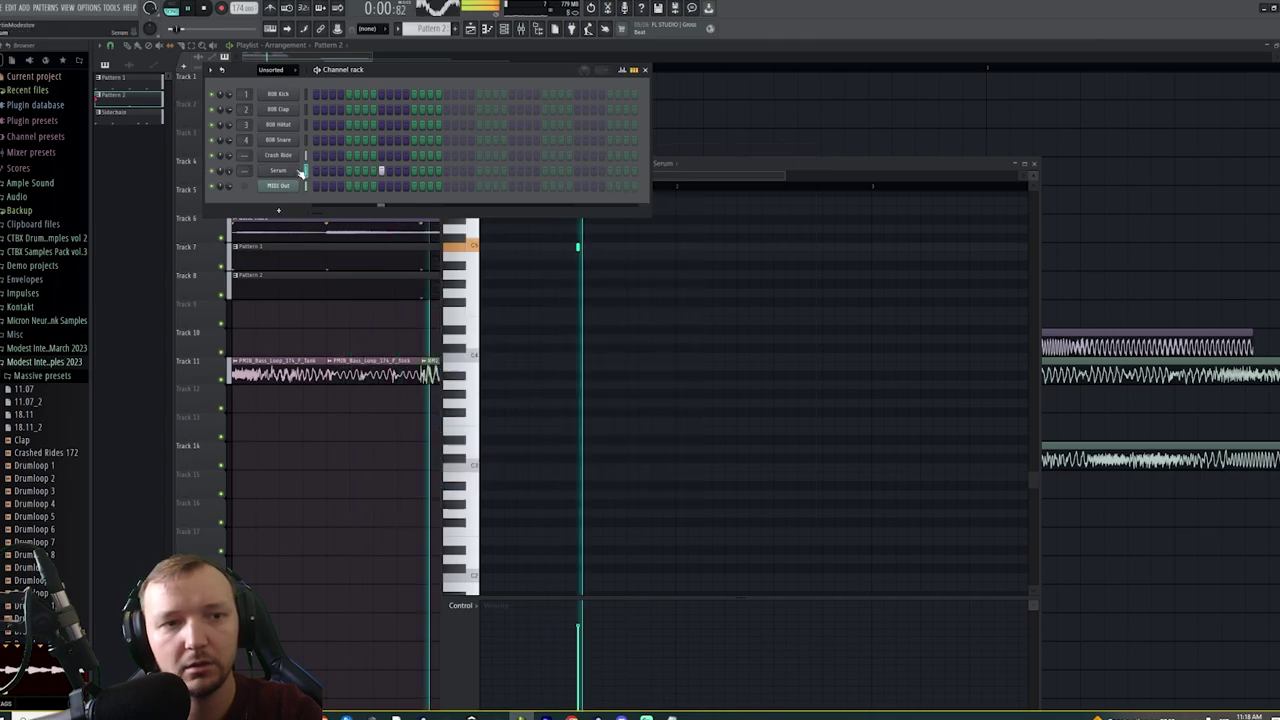
Close the channel rack and piano roll, and try deleting the NM1_BASS_LOOP_42 clip from Track 11, undoing the deletion
{"action": "left_click", "coordinate": [292, 171]}
{"action": "key", "text": "F12"}
{"action": "right_click", "coordinate": [531, 362]}
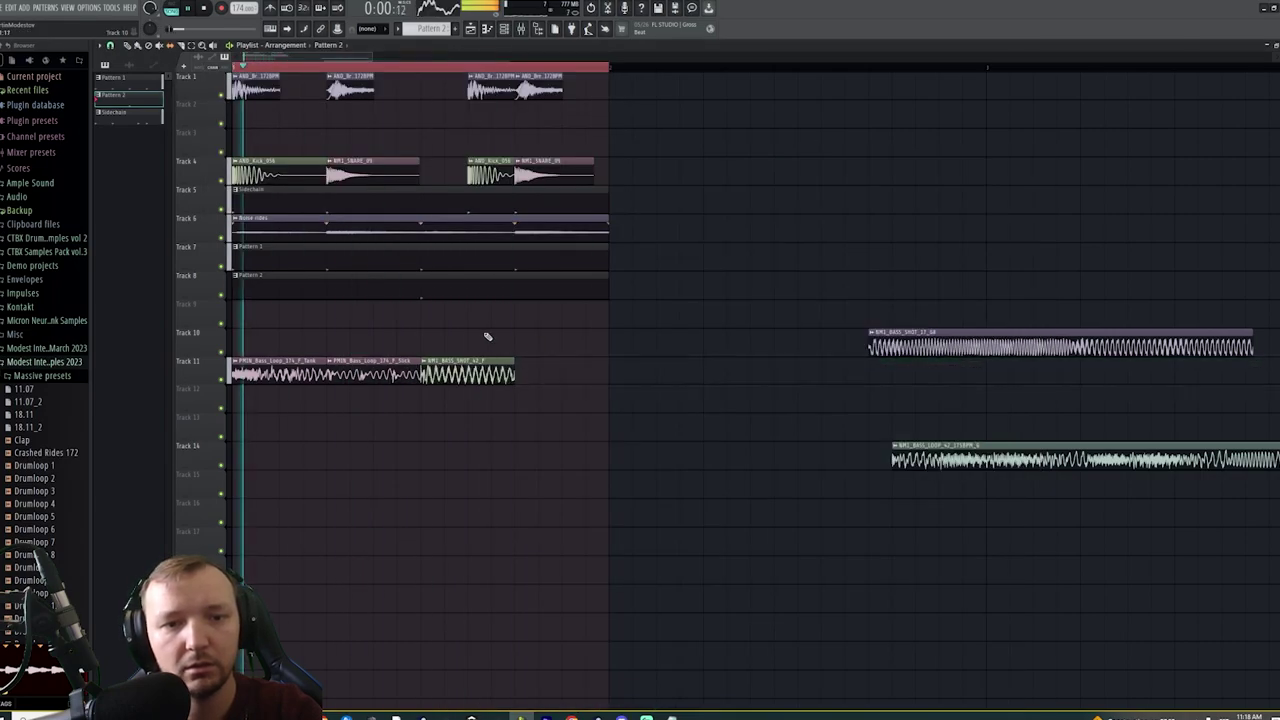
{"action": "key", "text": "ctrl+z"}
Try a copy of the opening PMIN_Bass_Loop_174_F_Tank clip on beat 3 of Track 11, remove it and stop playback
{"action": "left_click_drag", "start_coordinate": [275, 364], "coordinate": [466, 368]}
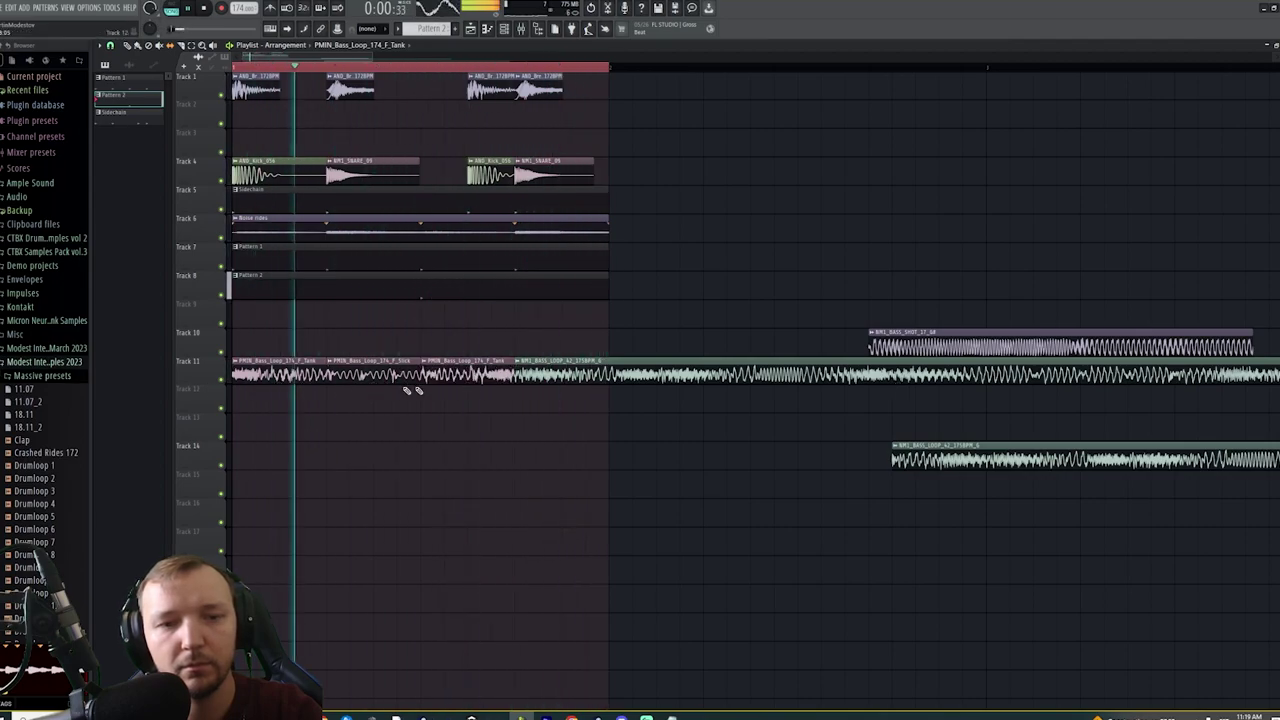
{"action": "right_click", "coordinate": [450, 378]}
{"action": "key", "text": "space"}
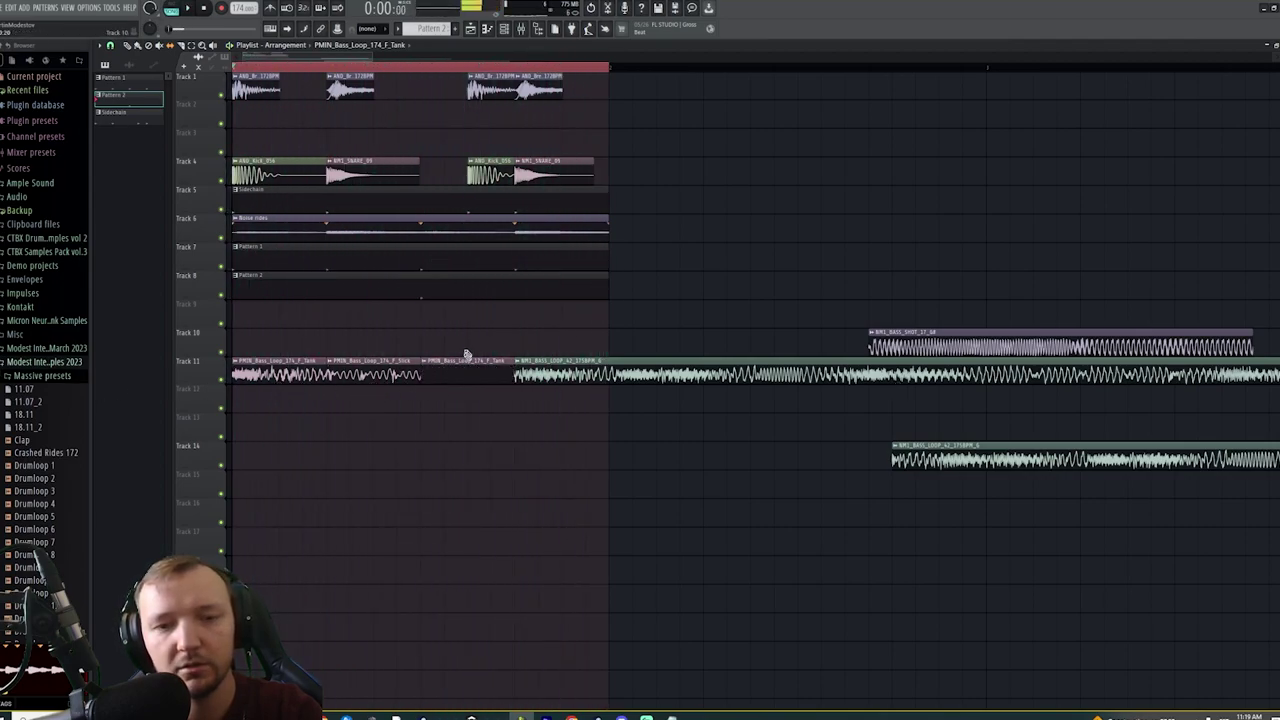
Place a one-beat slice of the spare Track 14 NM1_BASS_LOOP_42 clip on beat 3 of Track 11 and delete its remainder
{"action": "left_click_drag", "start_coordinate": [987, 462], "coordinate": [500, 385]}
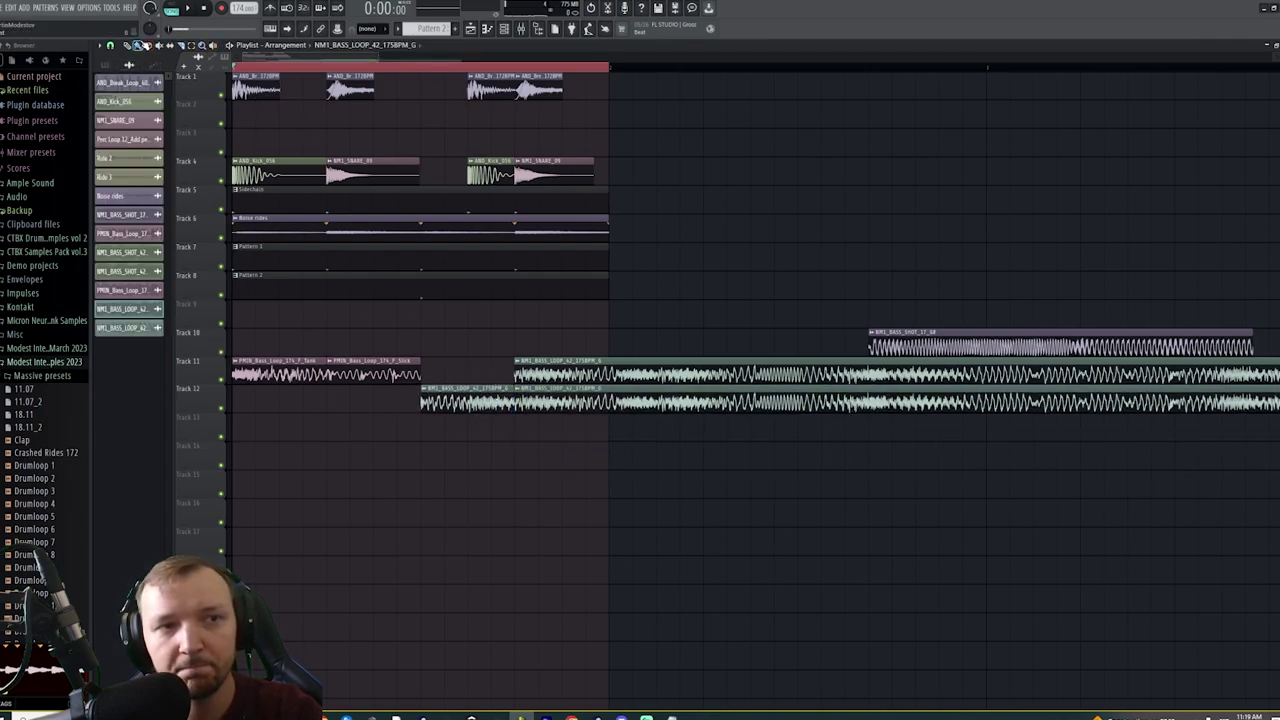
{"action": "right_click", "coordinate": [625, 405]}
{"action": "left_click_drag", "start_coordinate": [452, 394], "coordinate": [450, 365]}
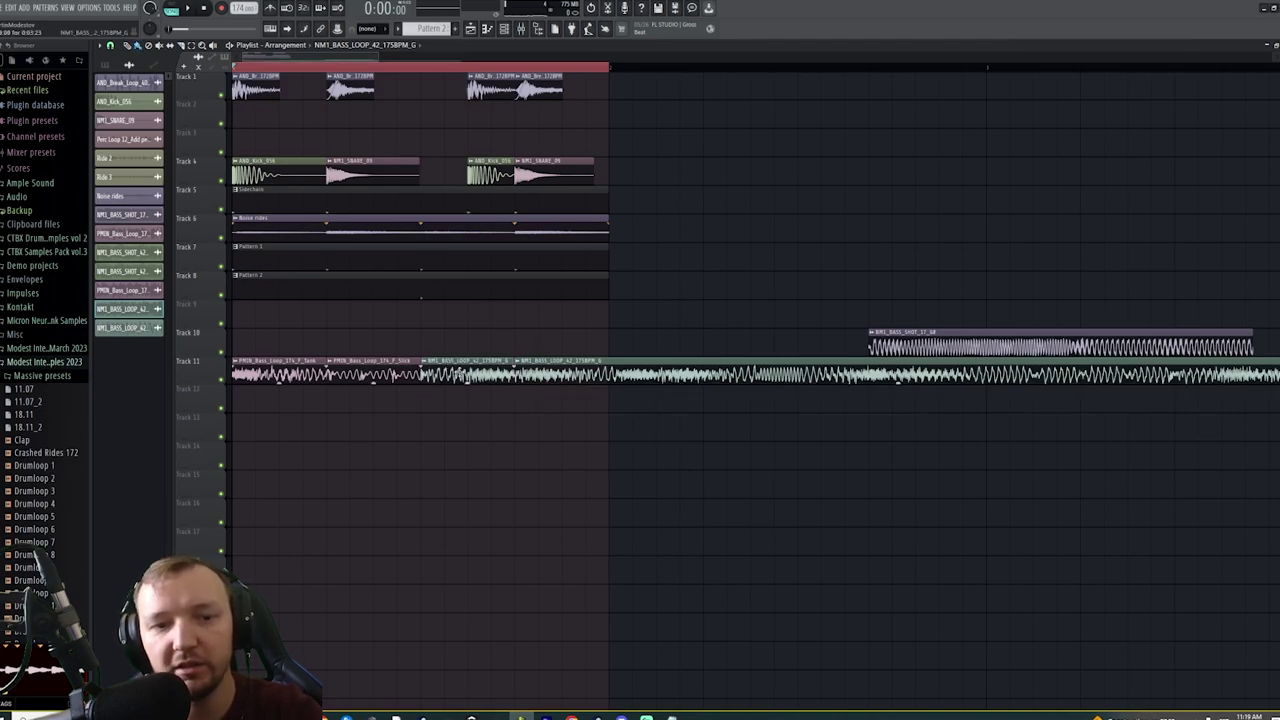
Check the sampler settings of the beat 3 NM1_BASS_LOOP_42 clip and play the bar 1 loop
{"action": "double_click", "coordinate": [466, 376]}
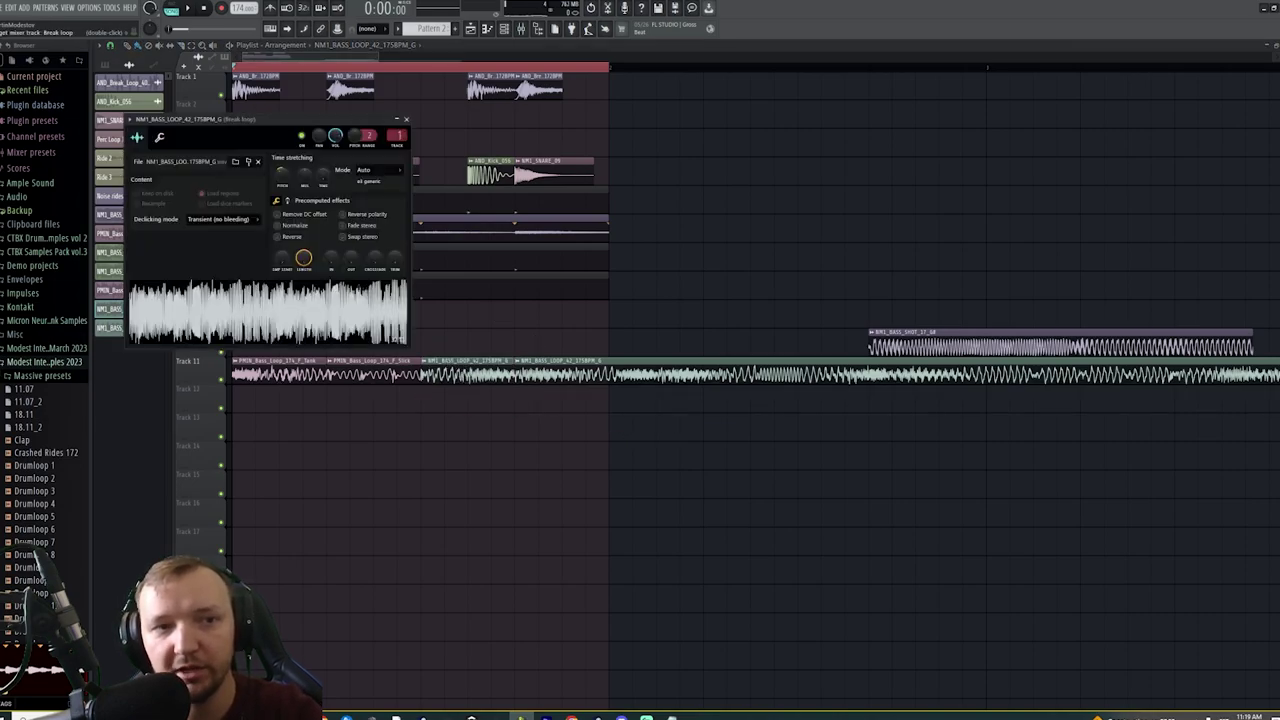
{"action": "key", "text": "space"}
{"action": "key", "text": "Escape"}
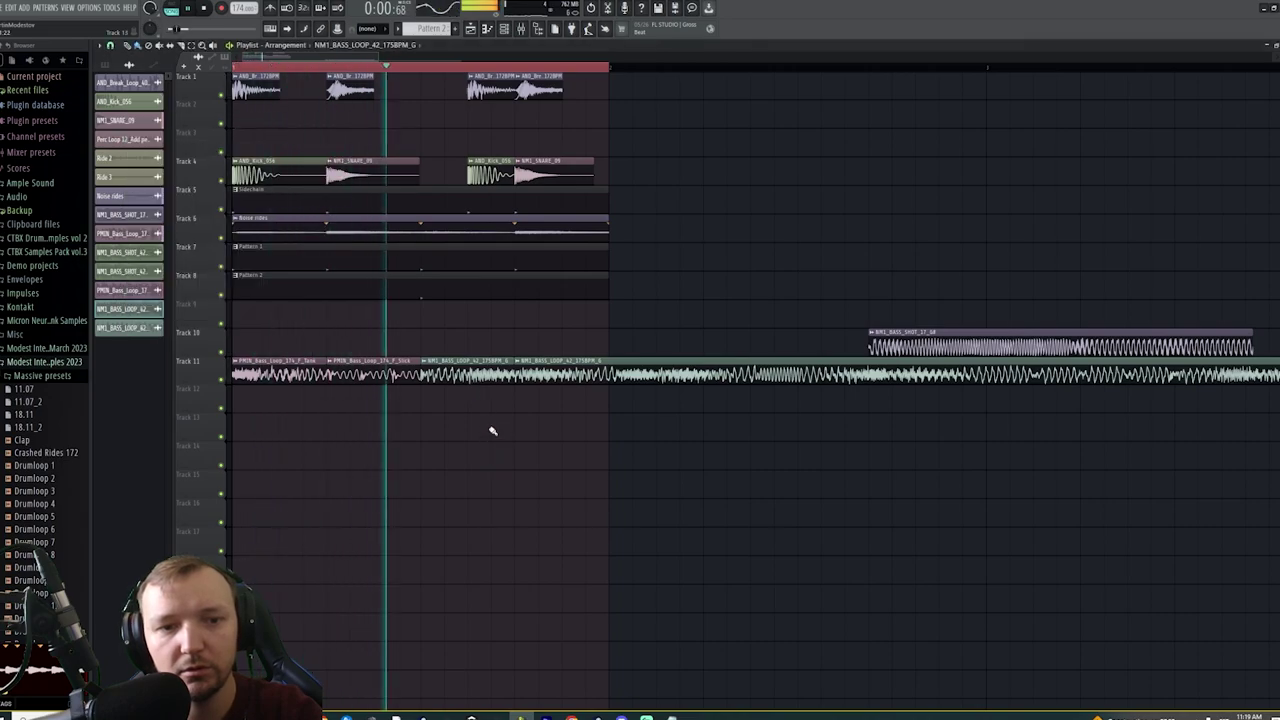
{"action": "key", "text": "space"}
Delete the spare bass shot clip from Track 10 and solo Track 11 to listen to the bassline alone
{"action": "right_click", "coordinate": [920, 346]}
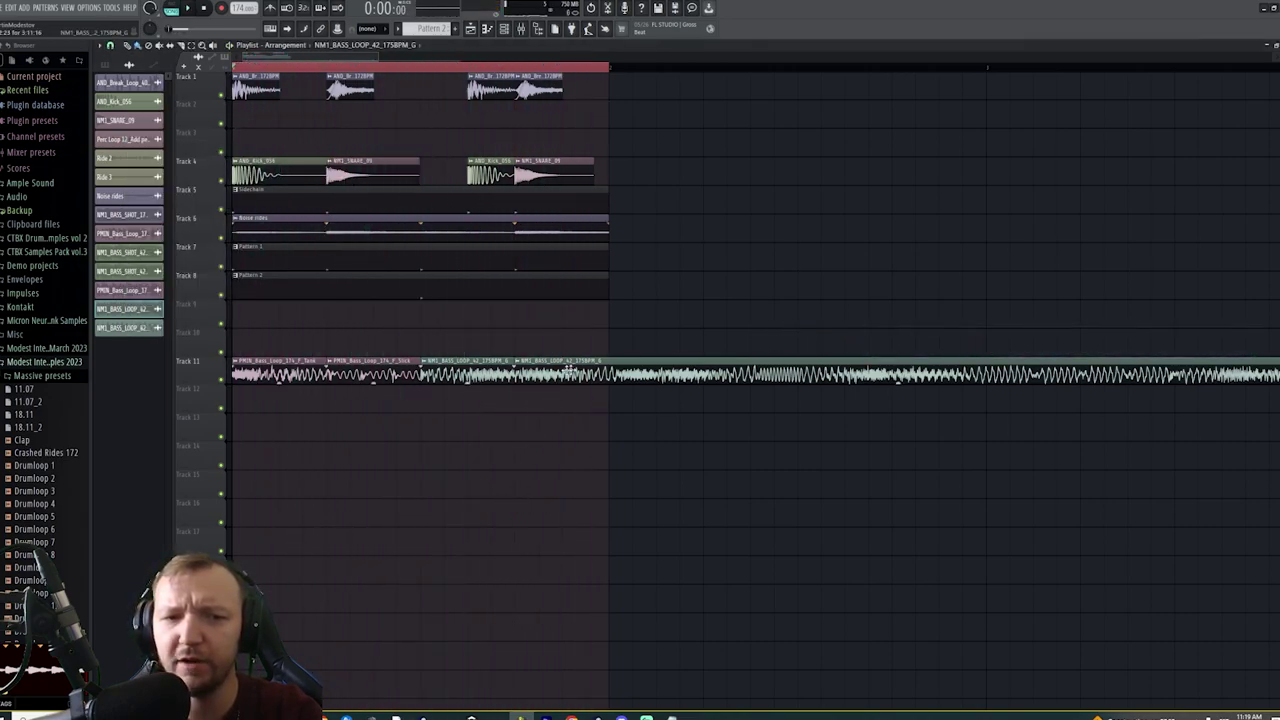
{"action": "right_click", "coordinate": [222, 380]}
{"action": "key", "text": "space"}
{"action": "key", "text": "space"}
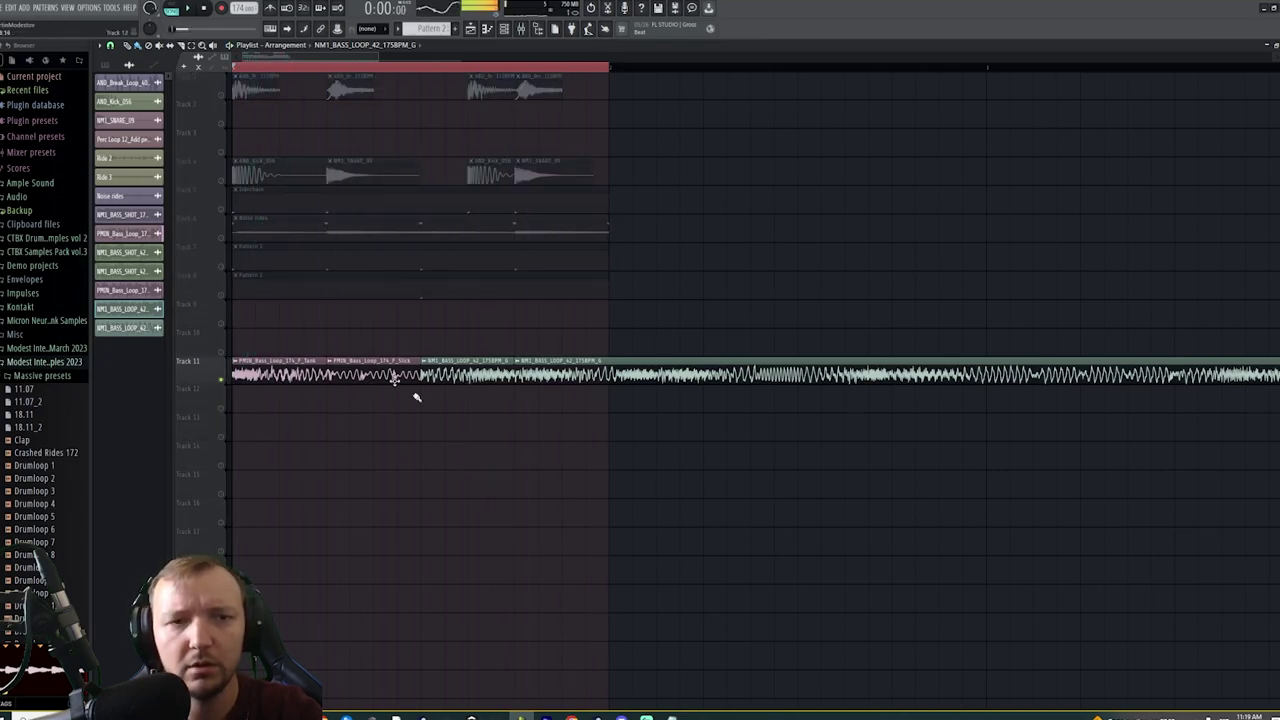
{"action": "right_click", "coordinate": [222, 380]}
{"action": "right_click", "coordinate": [224, 380]}
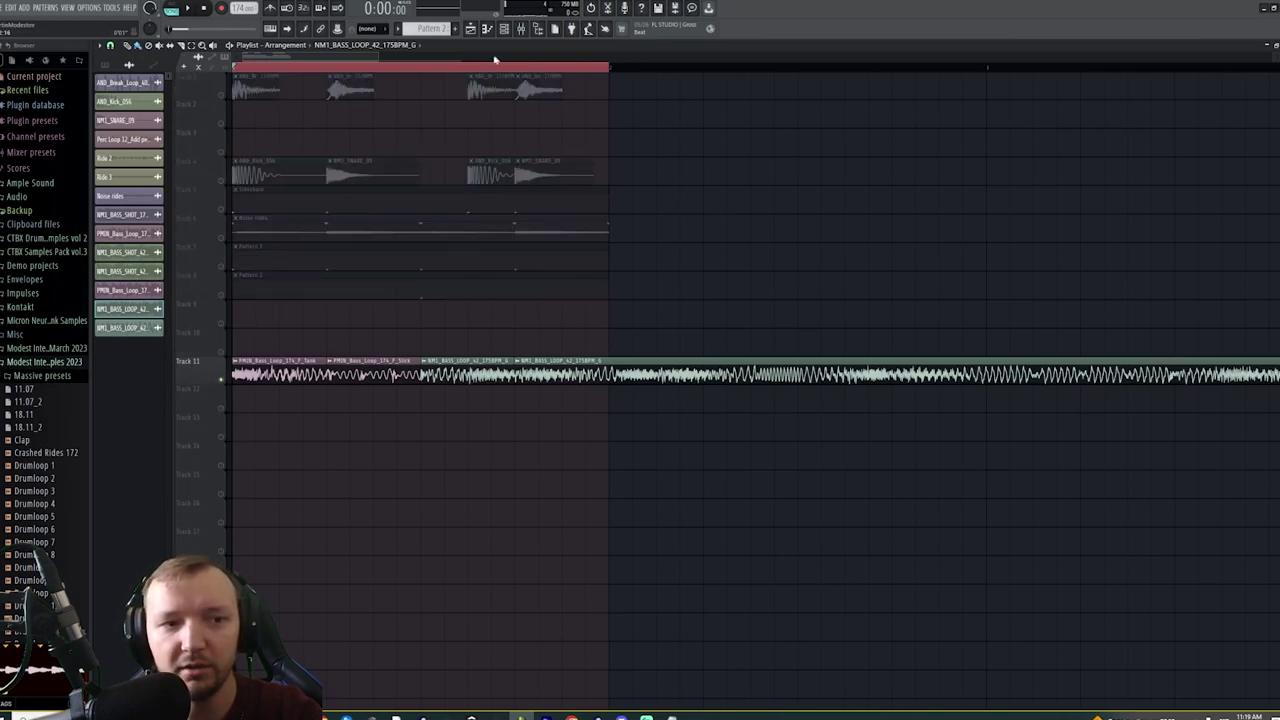
Load Edison into a free effect slot on the Master mixer track and return to the playlist
{"action": "left_click", "coordinate": [4, 8]}
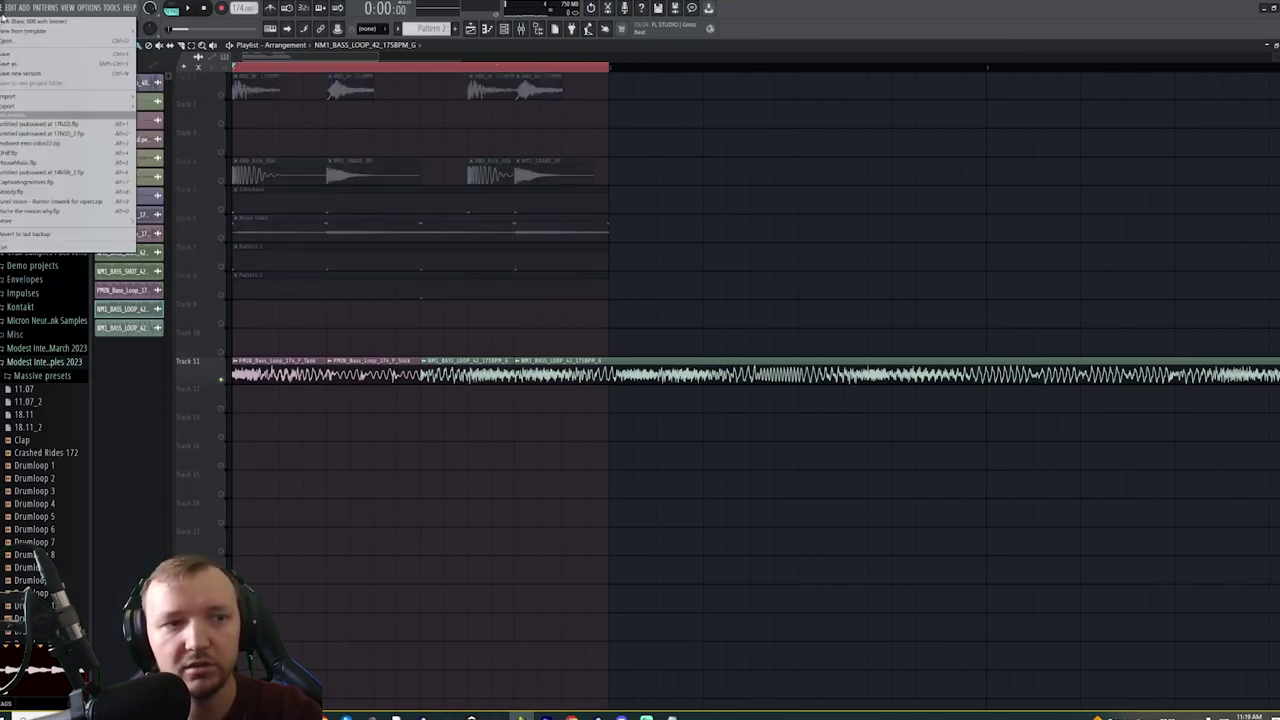
{"action": "left_click", "coordinate": [157, 114]}
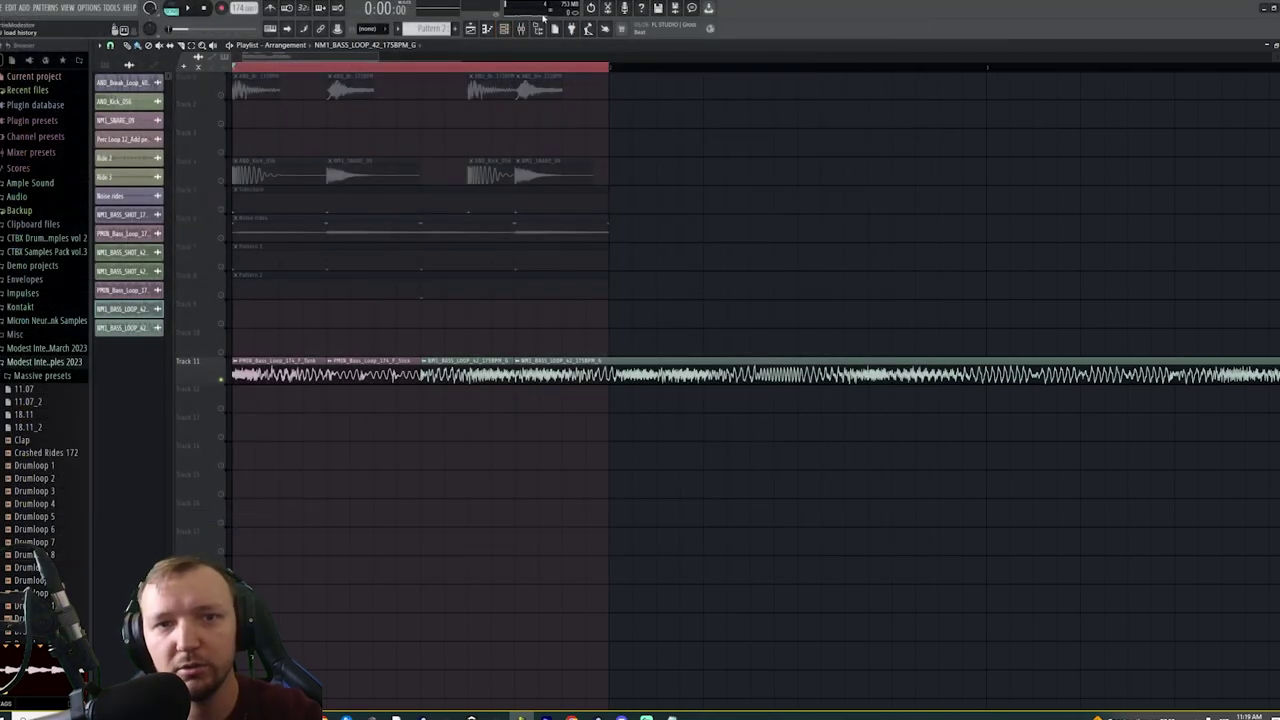
{"action": "left_click", "coordinate": [520, 30]}
{"action": "left_click", "coordinate": [337, 386]}
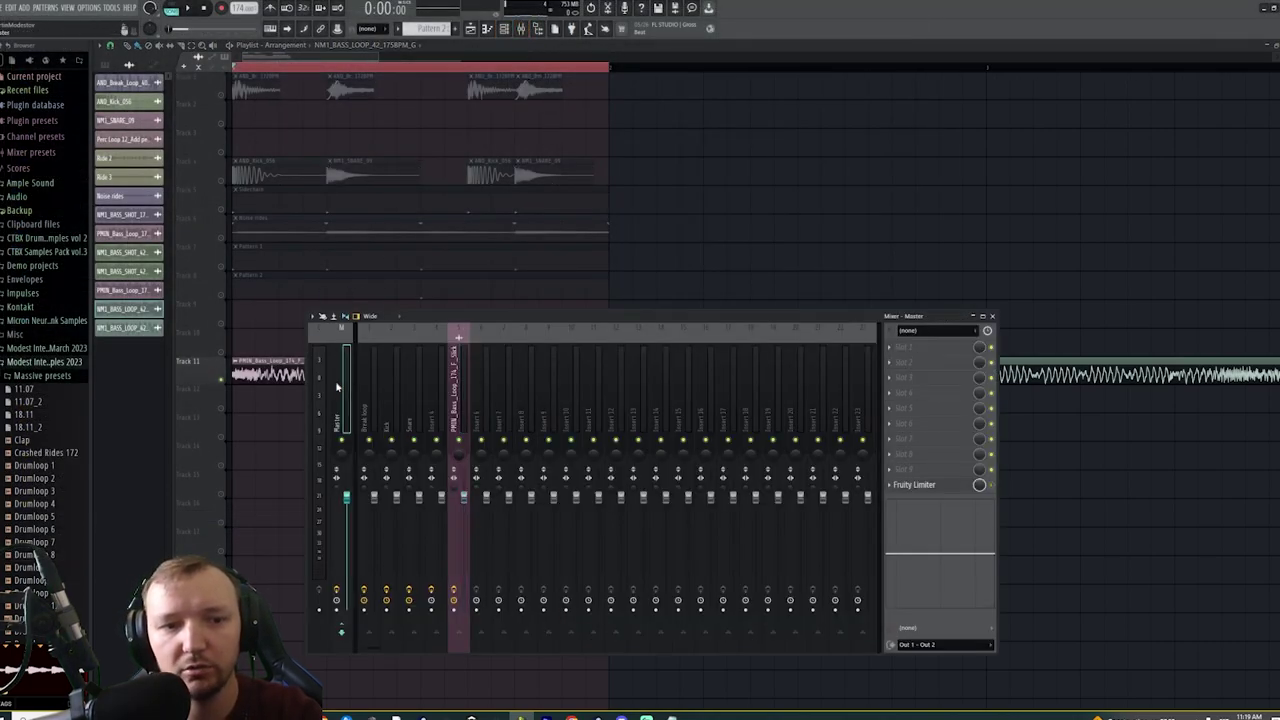
{"action": "left_click", "coordinate": [945, 372]}
{"action": "left_click", "coordinate": [1048, 214]}
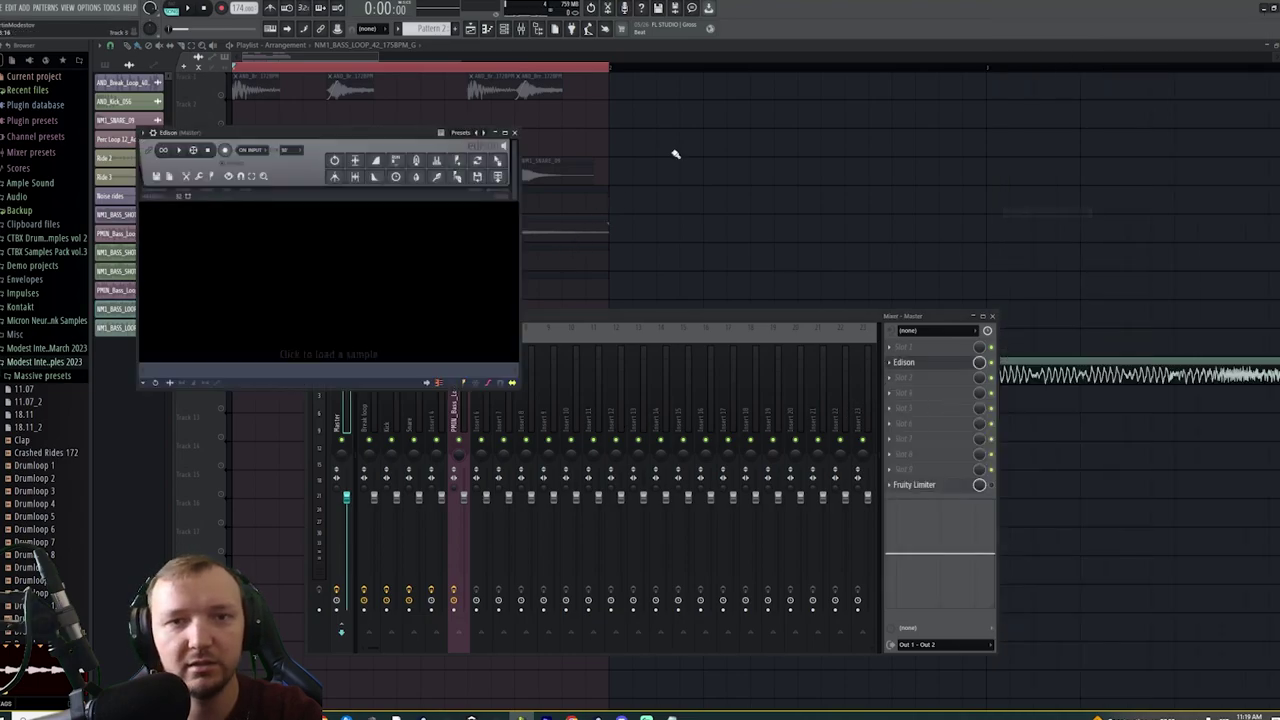
{"action": "key", "text": "F12"}
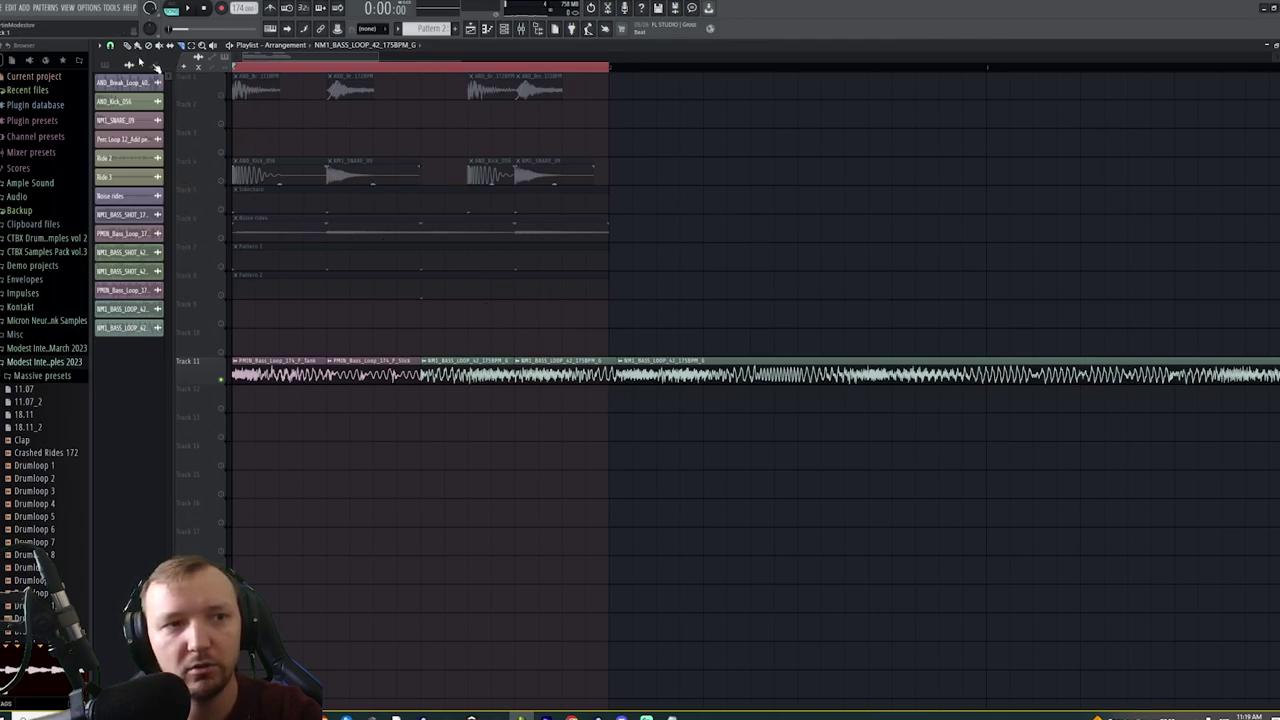
Move the cut-off tail of the last bass loop from Track 11 to Track 15, and extend the time selection to mid-bar 2
{"action": "left_click_drag", "start_coordinate": [679, 379], "coordinate": [1150, 490]}
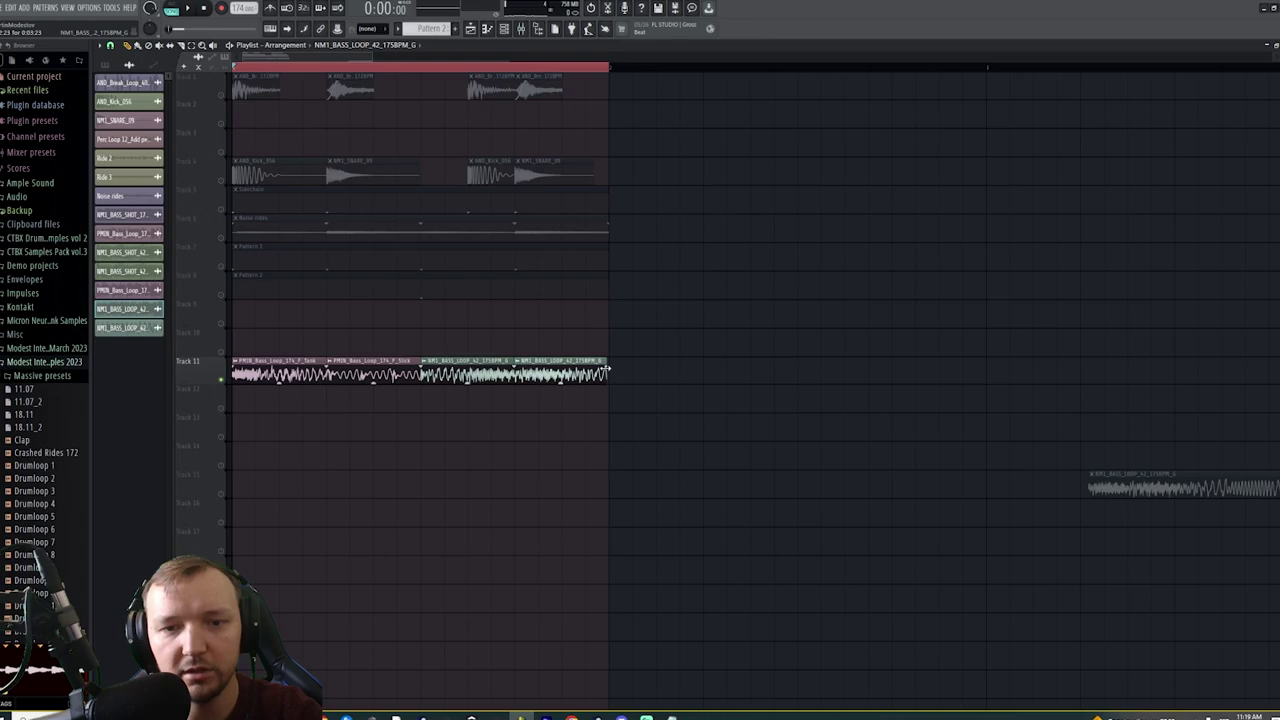
{"action": "scroll", "coordinate": [612, 374], "scroll_direction": "down", "scroll_amount": 3}
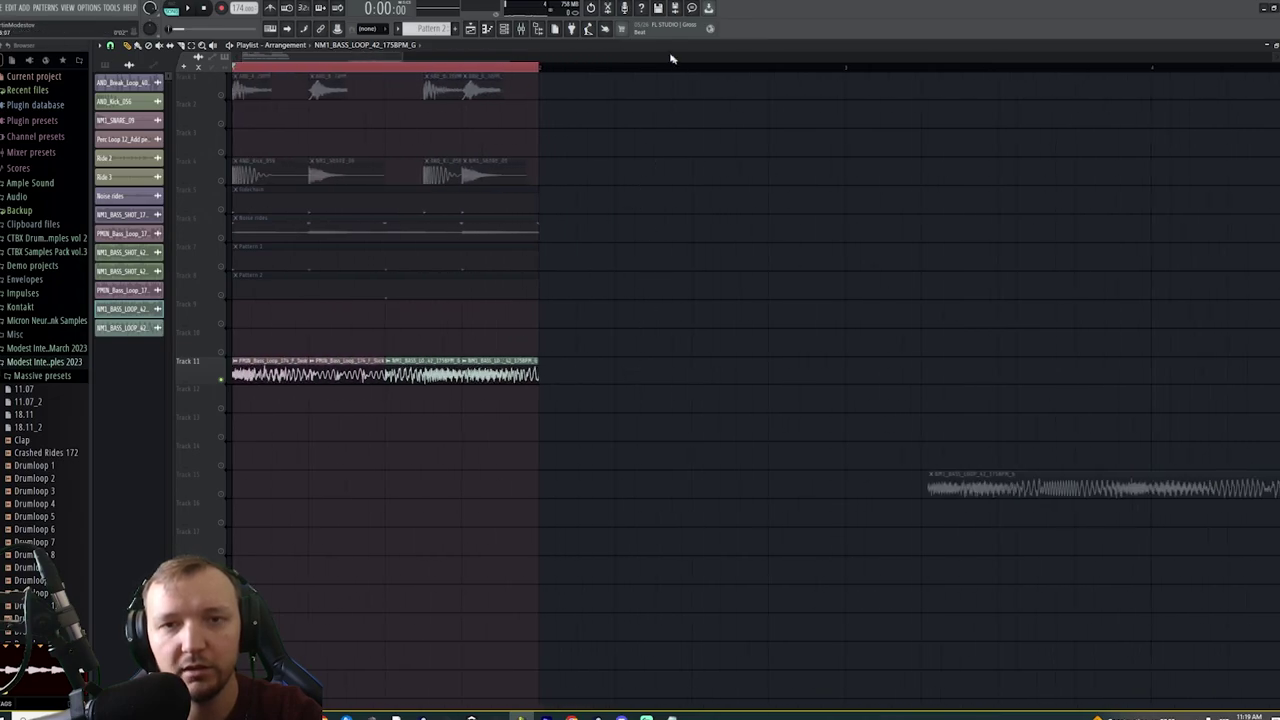
{"action": "left_click_drag", "start_coordinate": [694, 70], "coordinate": [234, 100]}
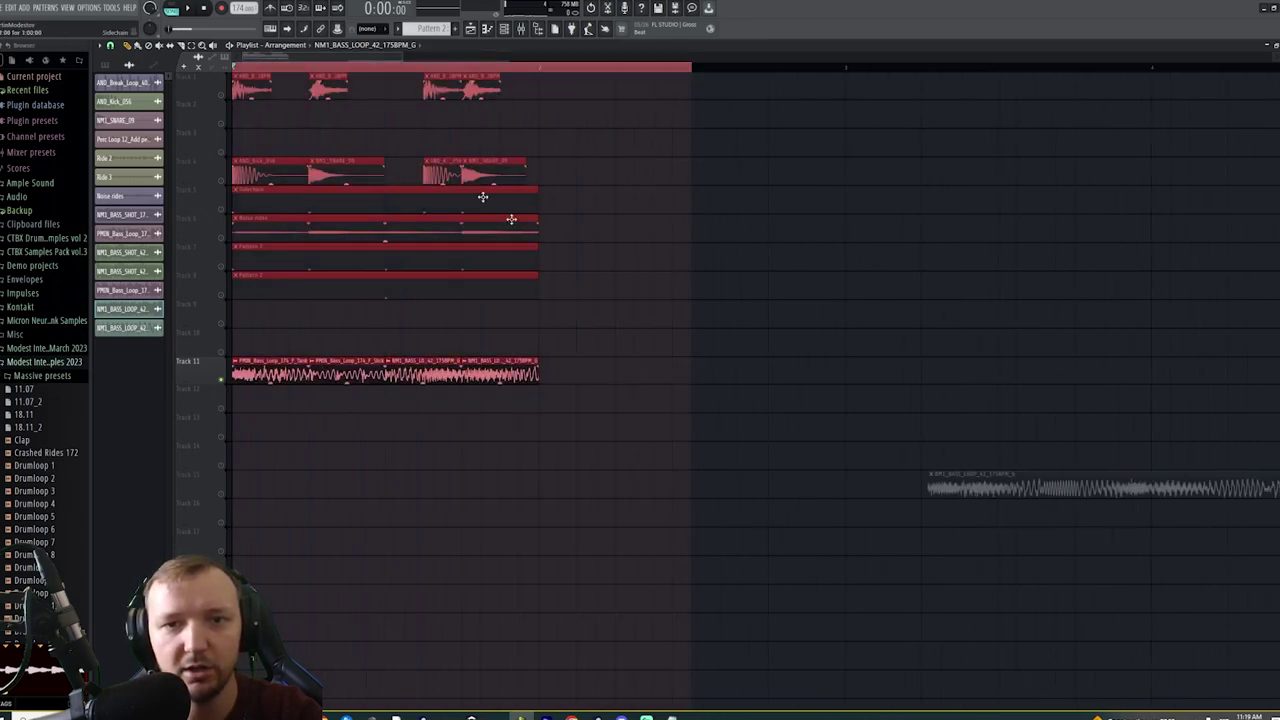
Open Edison on the Master track and record one pass of the soloed Track 11 bassline
{"action": "left_click", "coordinate": [519, 31]}
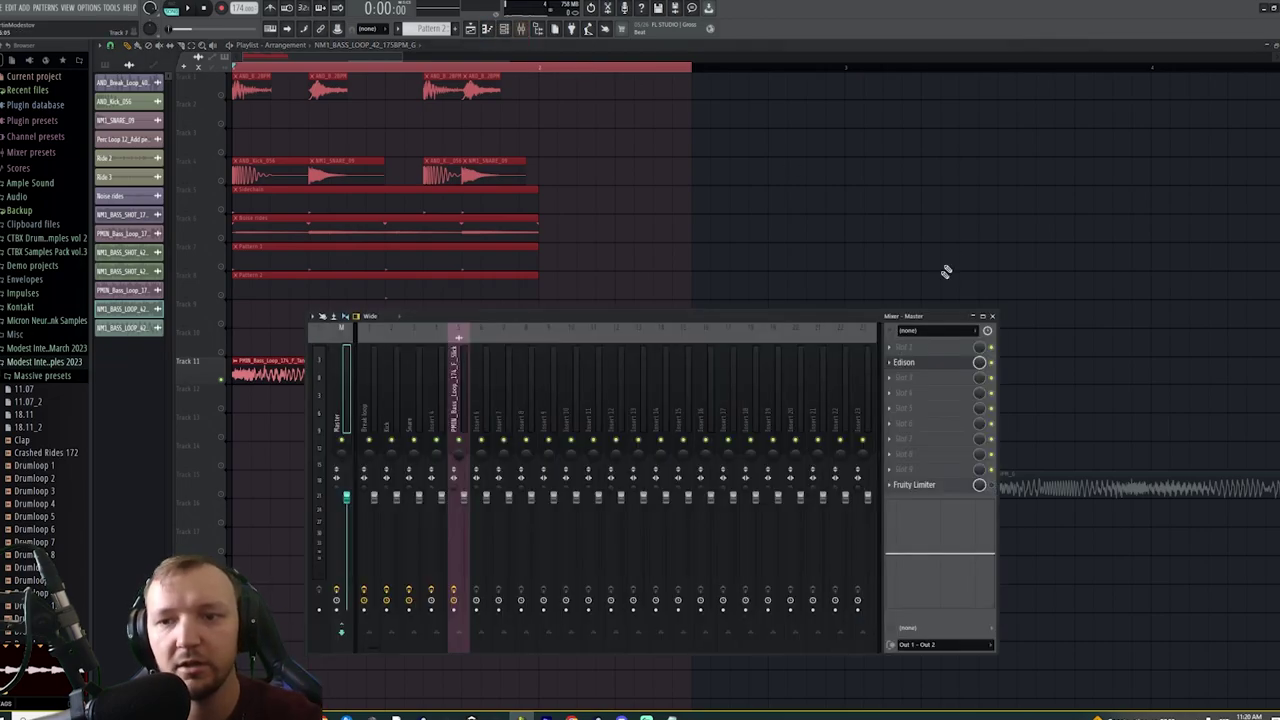
{"action": "left_click", "coordinate": [888, 363]}
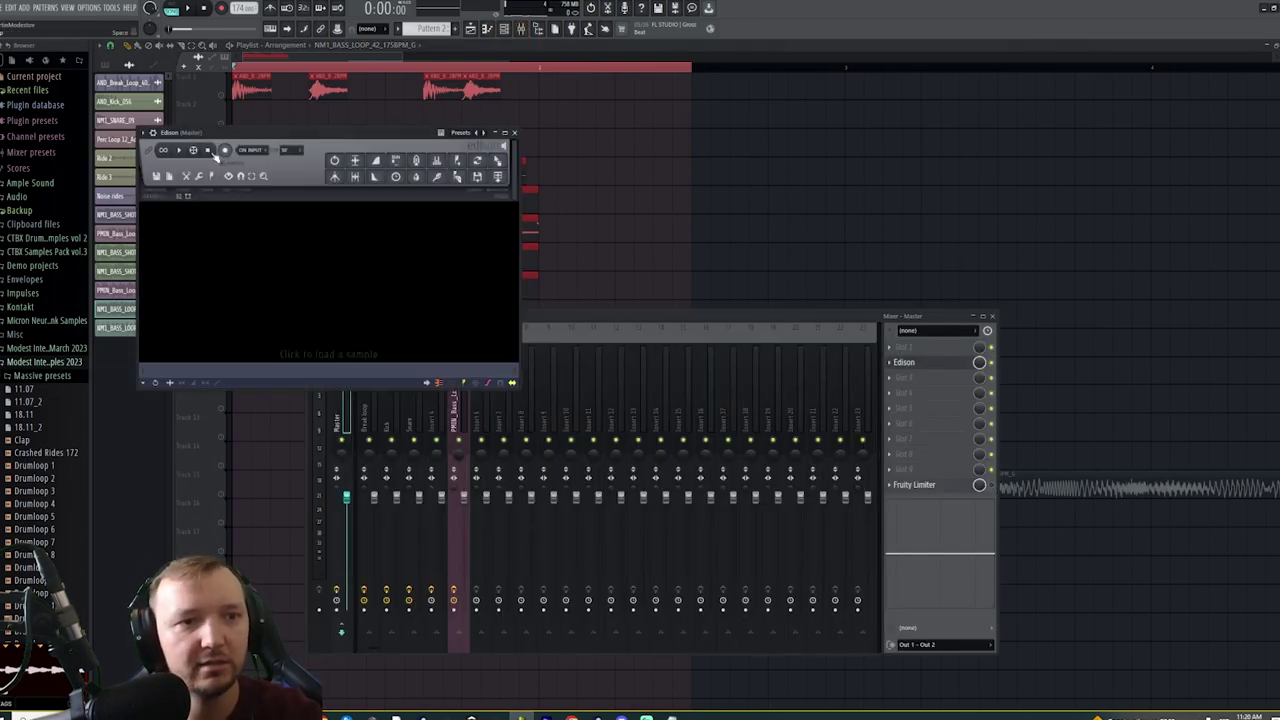
{"action": "left_click", "coordinate": [185, 8]}
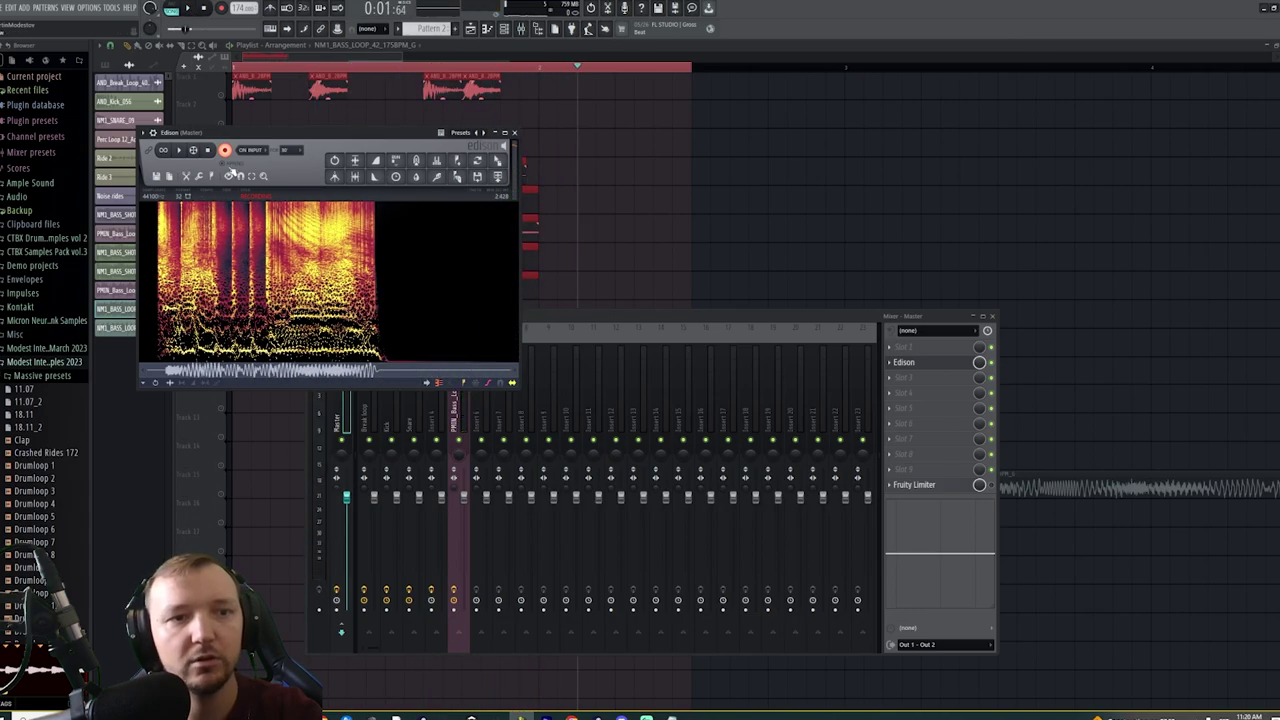
{"action": "left_click", "coordinate": [224, 151]}
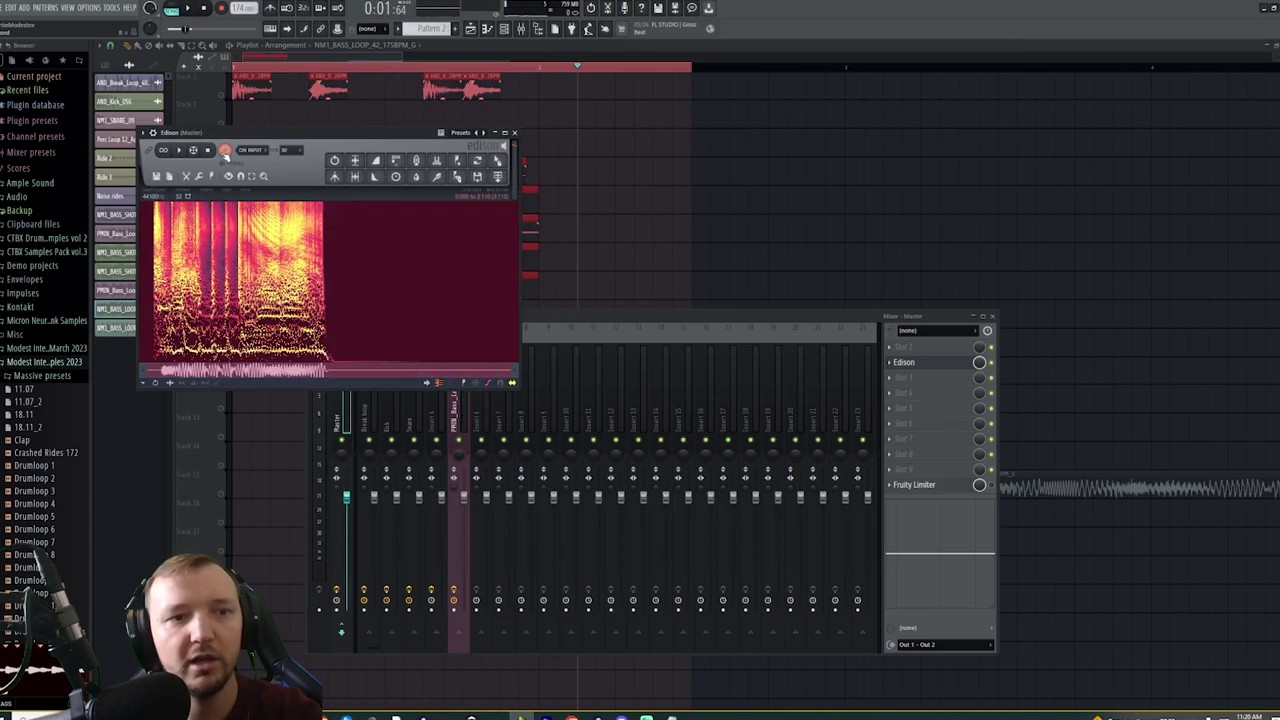
Send the Edison recording to the playlist and place it at the start of Track 10
{"action": "left_click", "coordinate": [497, 177]}
{"action": "left_click", "coordinate": [745, 244]}
{"action": "left_click_drag", "start_coordinate": [320, 104], "coordinate": [286, 343]}
Reverse the recorded bass clip on Track 10 and lengthen it by raising its time-stretch multiplier
{"action": "double_click", "coordinate": [322, 343]}
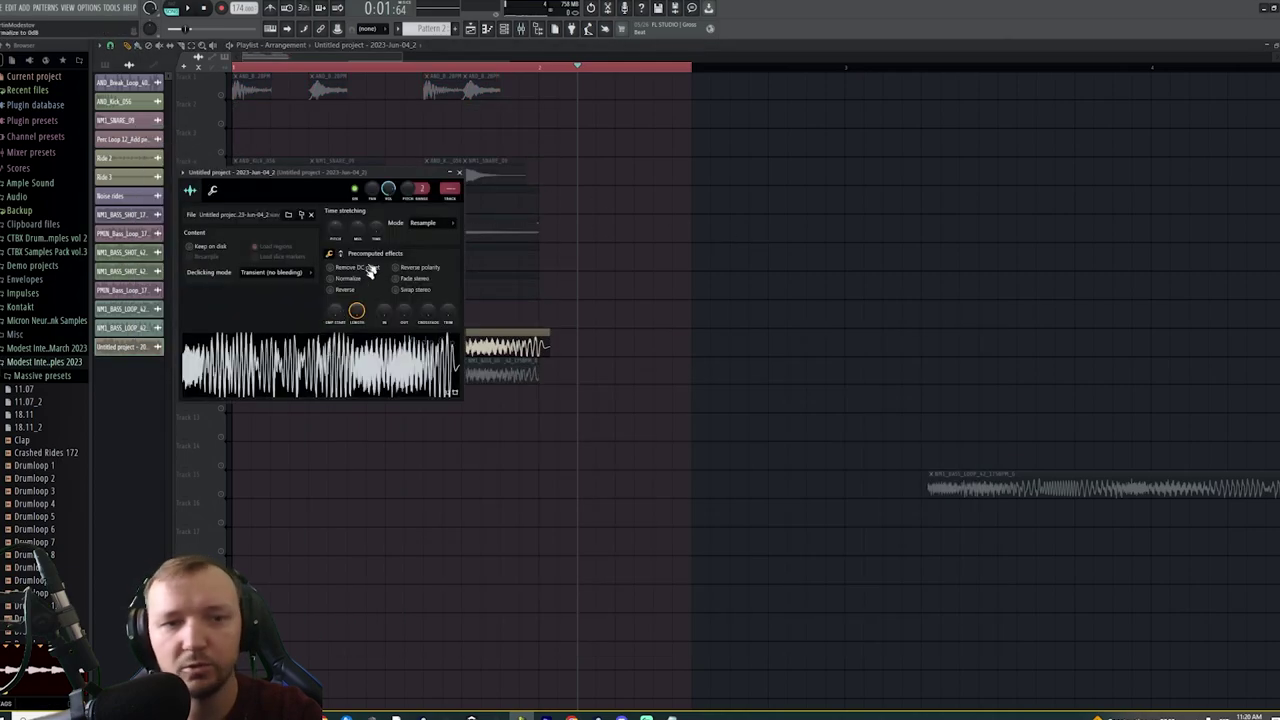
{"action": "left_click", "coordinate": [331, 289]}
{"action": "left_click_drag", "start_coordinate": [358, 238], "coordinate": [360, 225]}
{"action": "key", "text": "Escape"}
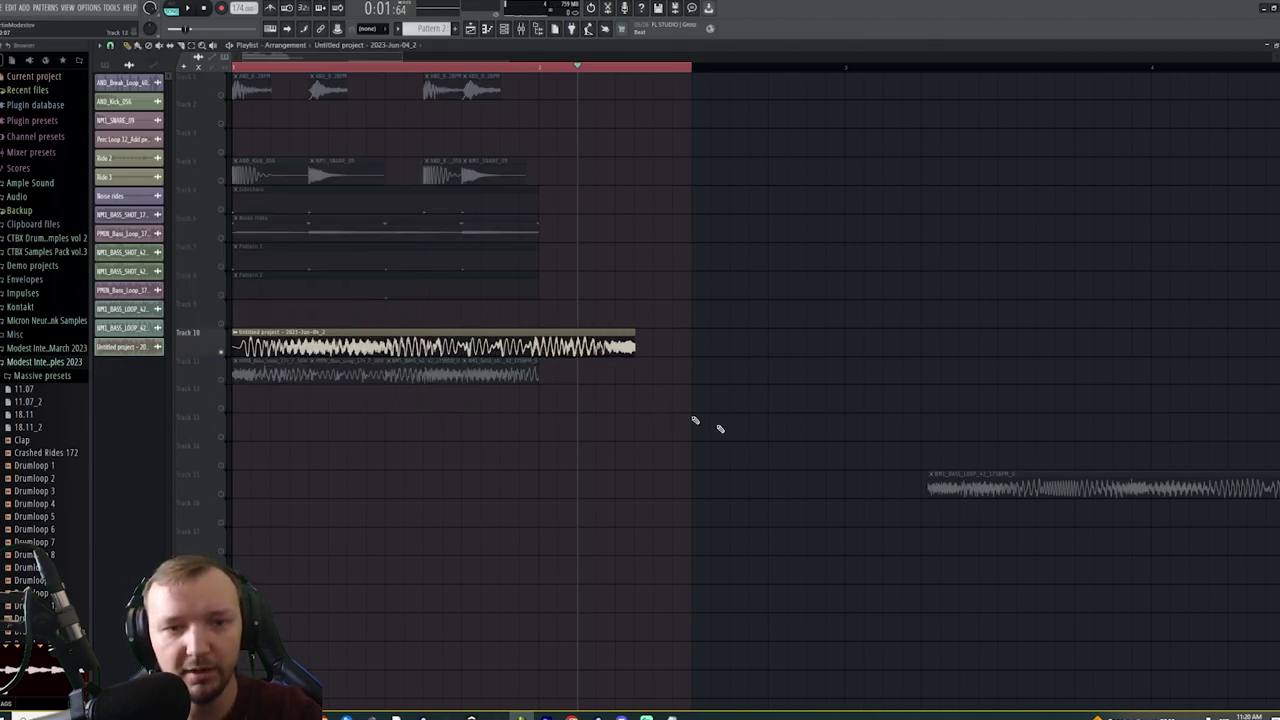
Set the time selection to bar 1 and move the four original Track 11 bass clips out of the loop into bar 3
{"action": "left_click_drag", "start_coordinate": [542, 71], "coordinate": [233, 70]}
{"action": "left_click", "coordinate": [466, 443], "text": "ctrl"}
{"action": "left_click_drag", "start_coordinate": [597, 408], "coordinate": [974, 349]}
{"action": "left_click", "coordinate": [451, 434]}
Play the reversed bass, unsolo Track 10 to hear it with the drums, and slice the clip at beat 3
{"action": "key", "text": "space"}
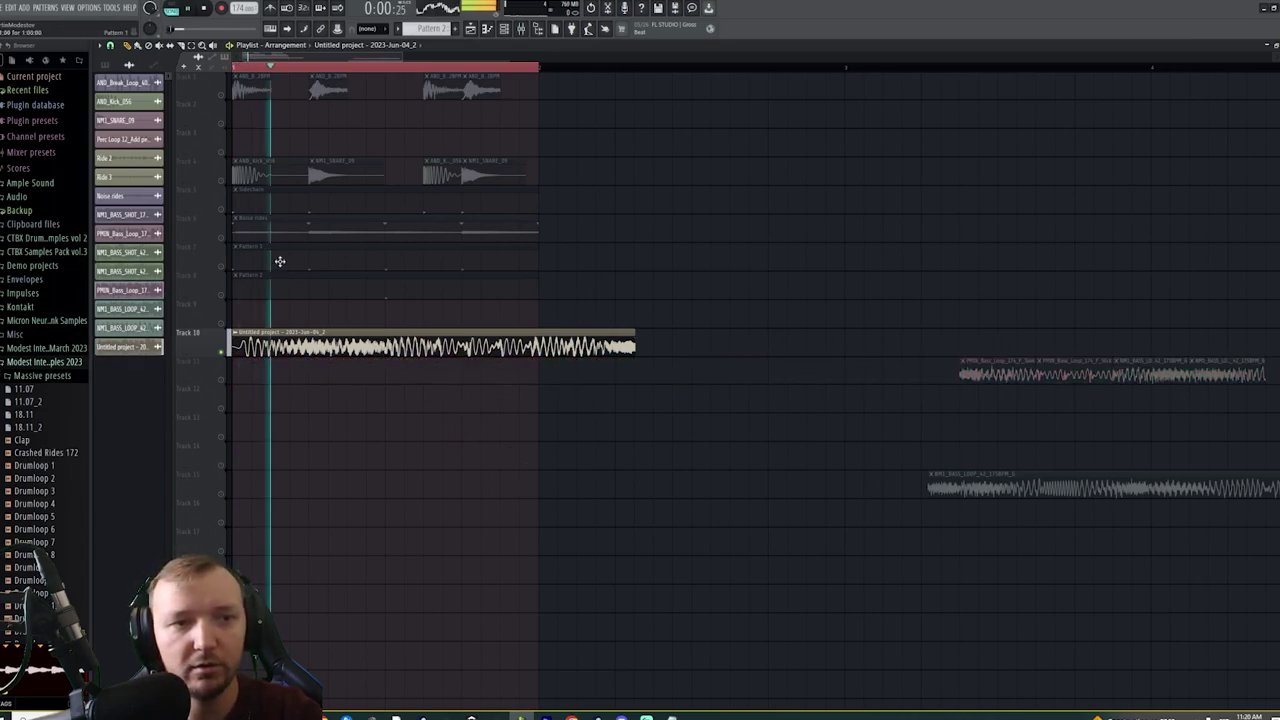
{"action": "right_click", "coordinate": [221, 352]}
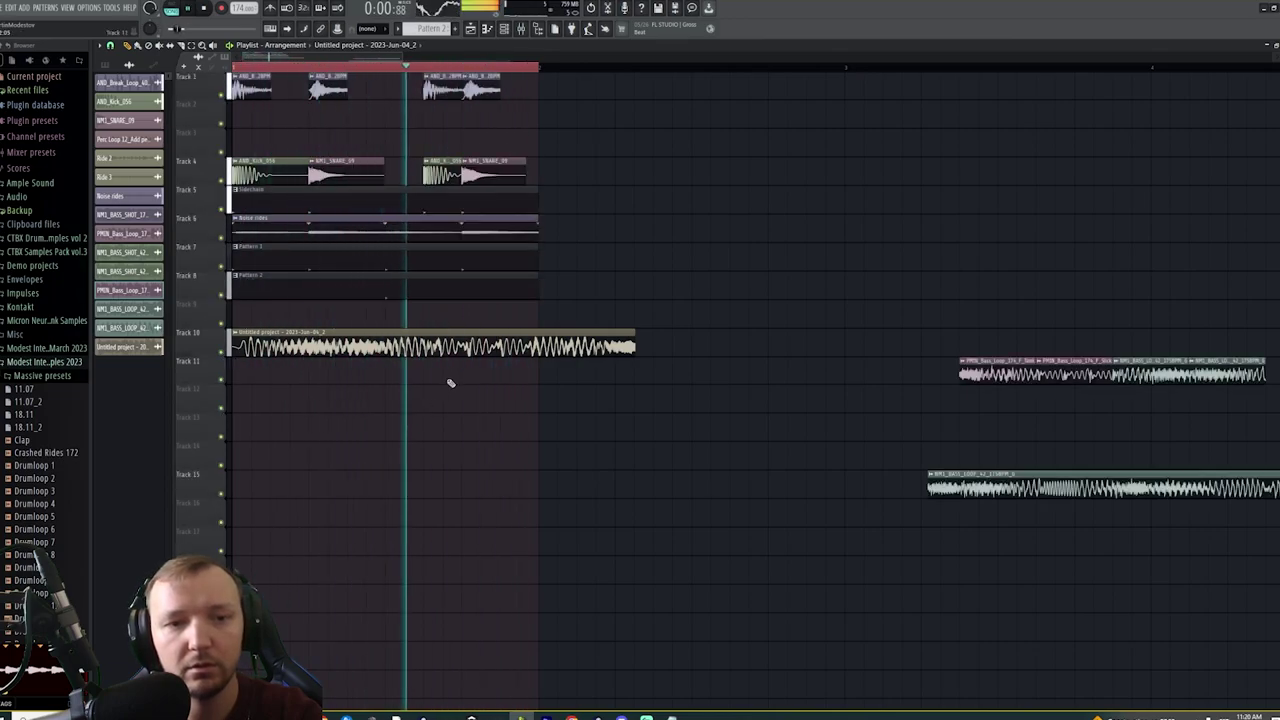
{"action": "key", "text": "space"}
{"action": "left_click_drag", "start_coordinate": [391, 326], "coordinate": [396, 376]}
Lower the reversed recording's pitch in Auto stretch mode and play the loop with the drums
{"action": "double_click", "coordinate": [345, 345]}
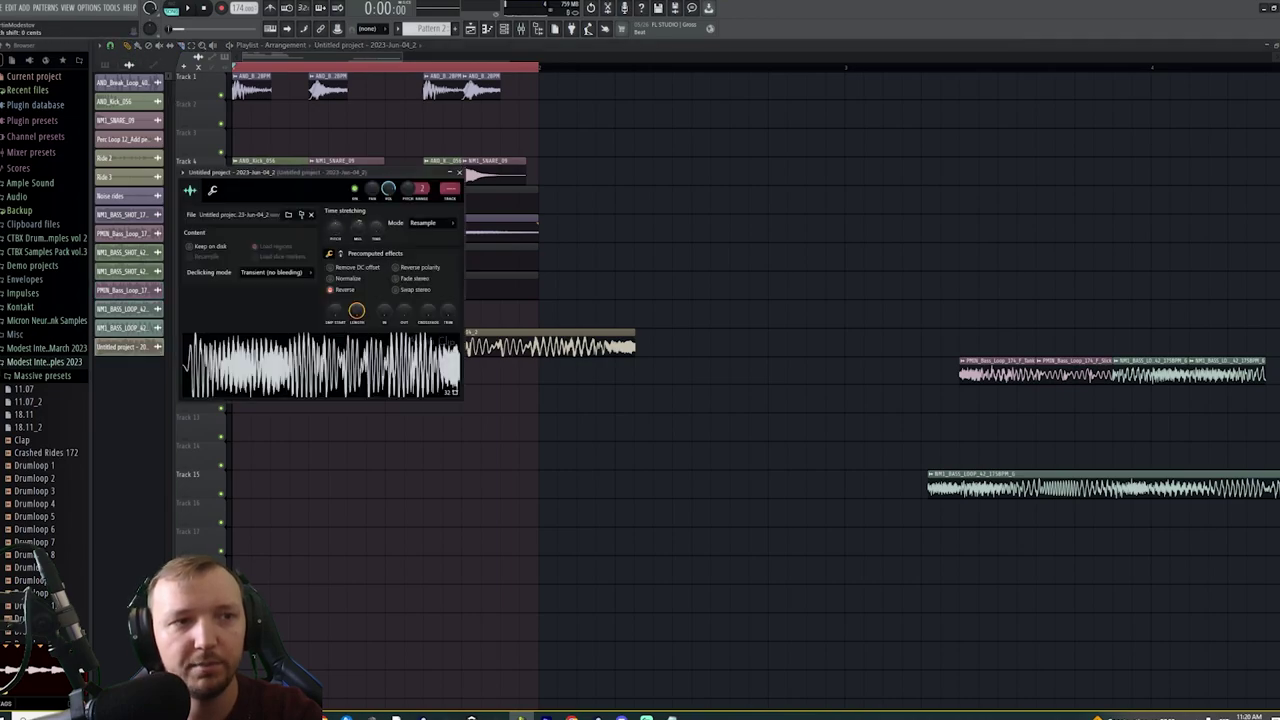
{"action": "left_click_drag", "start_coordinate": [335, 228], "coordinate": [335, 250]}
{"action": "key", "text": "space"}
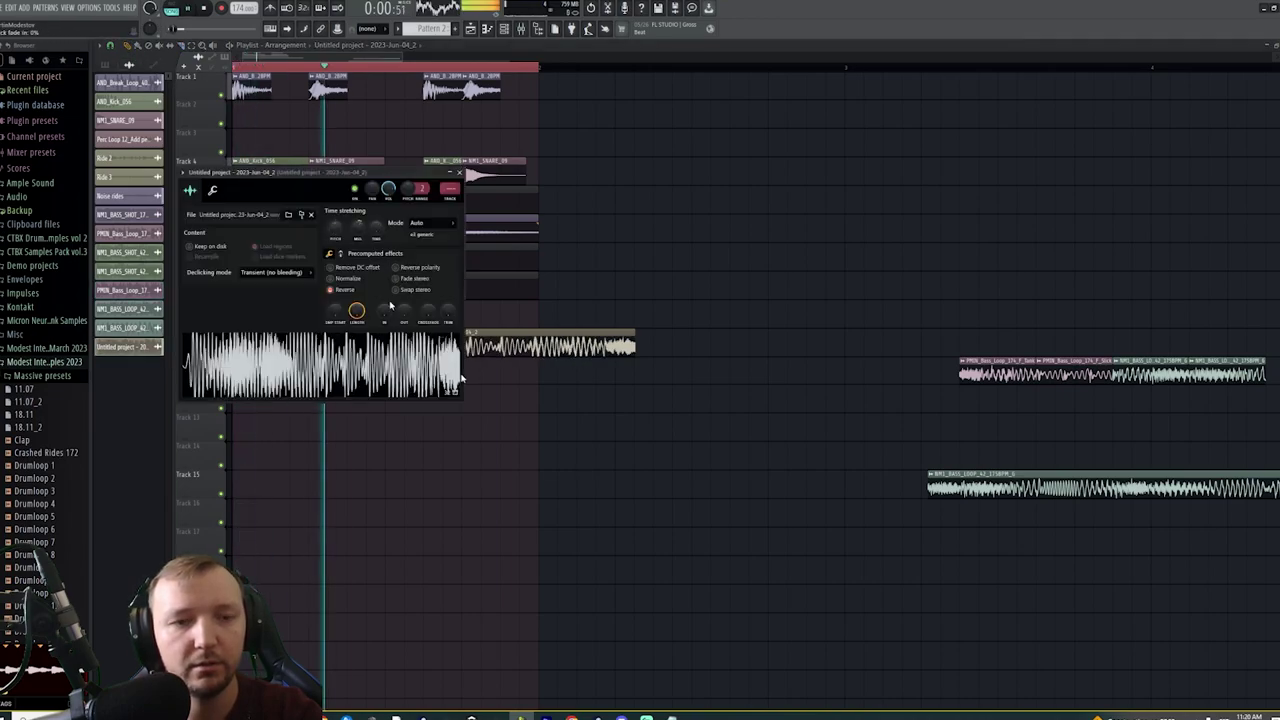
{"action": "left_click", "coordinate": [517, 423]}
Slice the reversed recording on Track 10 at beat 4 and stop playback
{"action": "left_click", "coordinate": [182, 46]}
{"action": "mouse_move", "coordinate": [461, 324]}
{"action": "left_mouse_down"}
{"action": "mouse_move", "coordinate": [478, 368]}
{"action": "mouse_move", "coordinate": [465, 357]}
{"action": "left_mouse_up"}
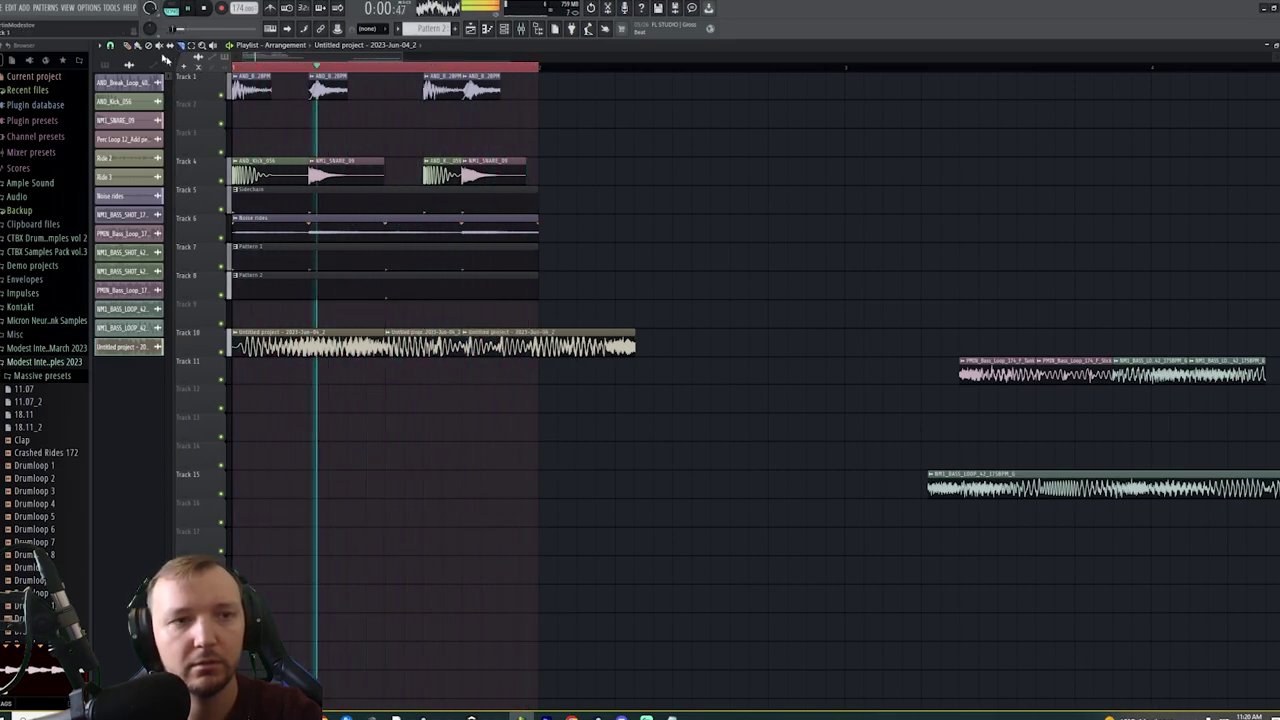
{"action": "key", "text": "space"}
Make the beat 3 slice of the reversed recording unique and delete the slice starting at beat 4
{"action": "left_click", "coordinate": [390, 332]}
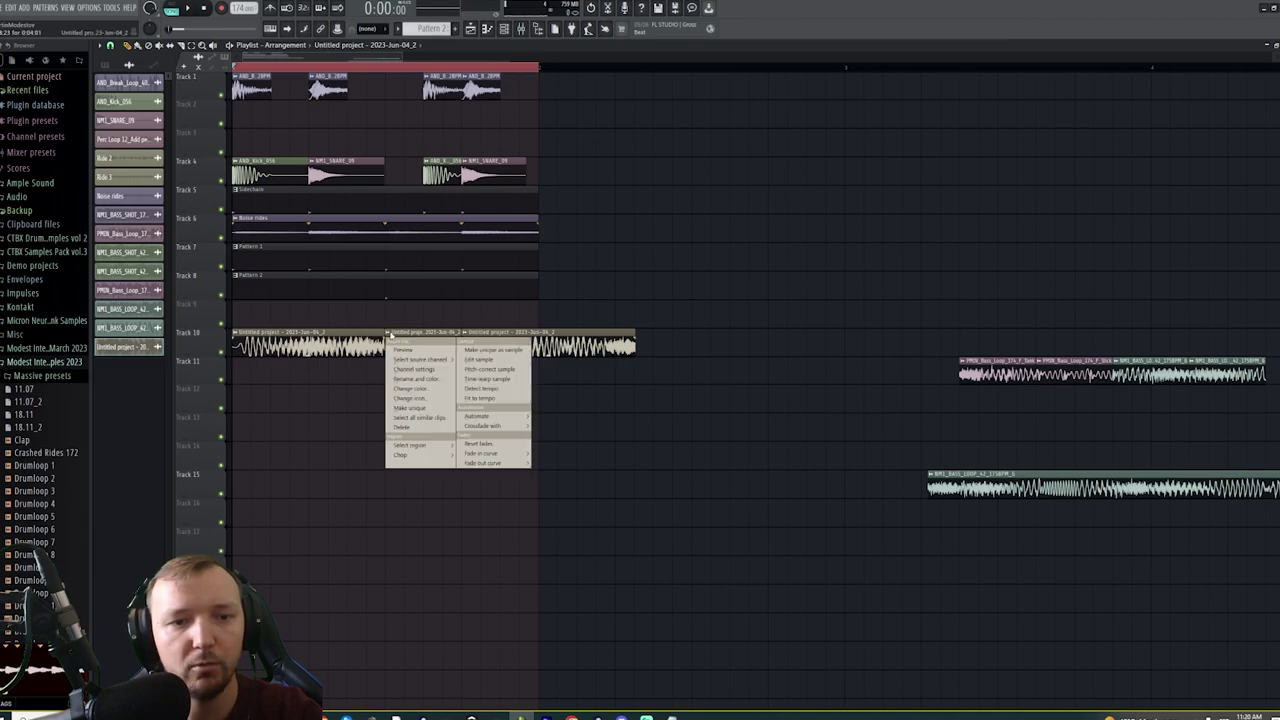
{"action": "left_click", "coordinate": [423, 409]}
{"action": "right_click", "coordinate": [556, 338]}
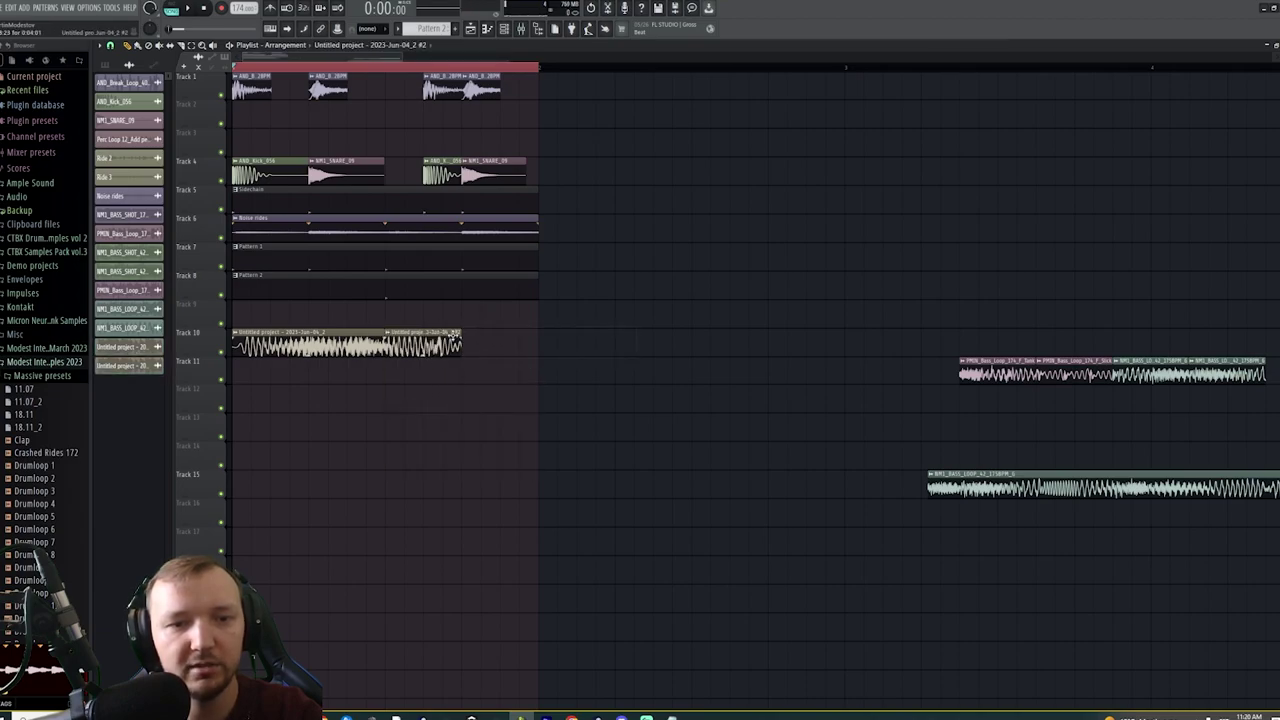
{"action": "left_click", "coordinate": [393, 334]}
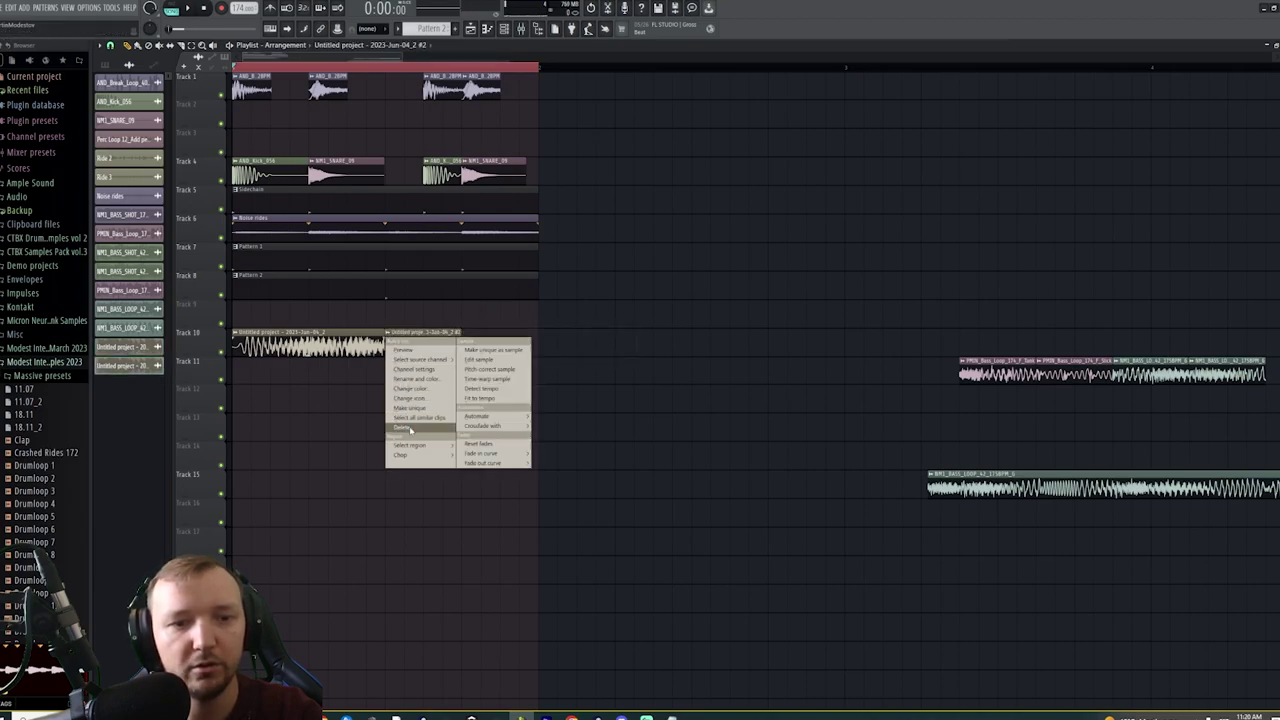
{"action": "left_click", "coordinate": [472, 447]}
Extend the unique beat 3 slice past bar 2, shorten it with its time-stretch multiplier, and preview the sample
{"action": "double_click", "coordinate": [463, 341]}
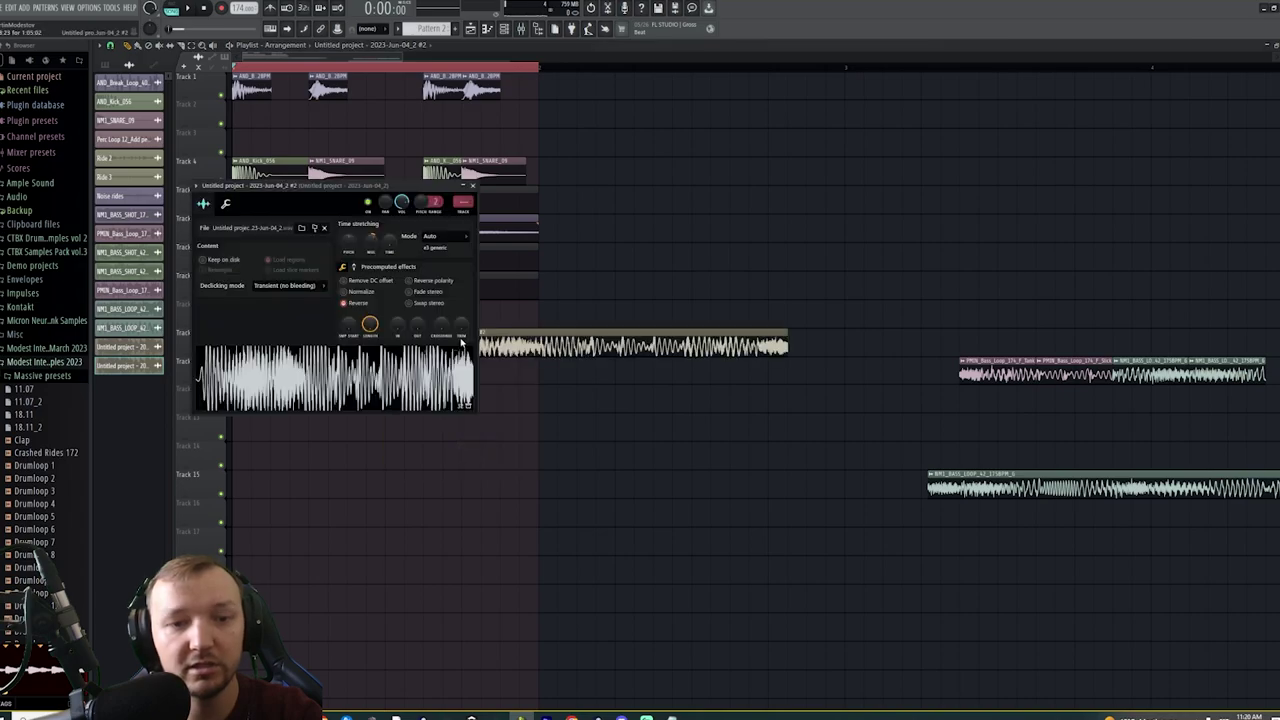
{"action": "left_click_drag", "start_coordinate": [372, 240], "coordinate": [357, 244]}
{"action": "left_click", "coordinate": [378, 380]}
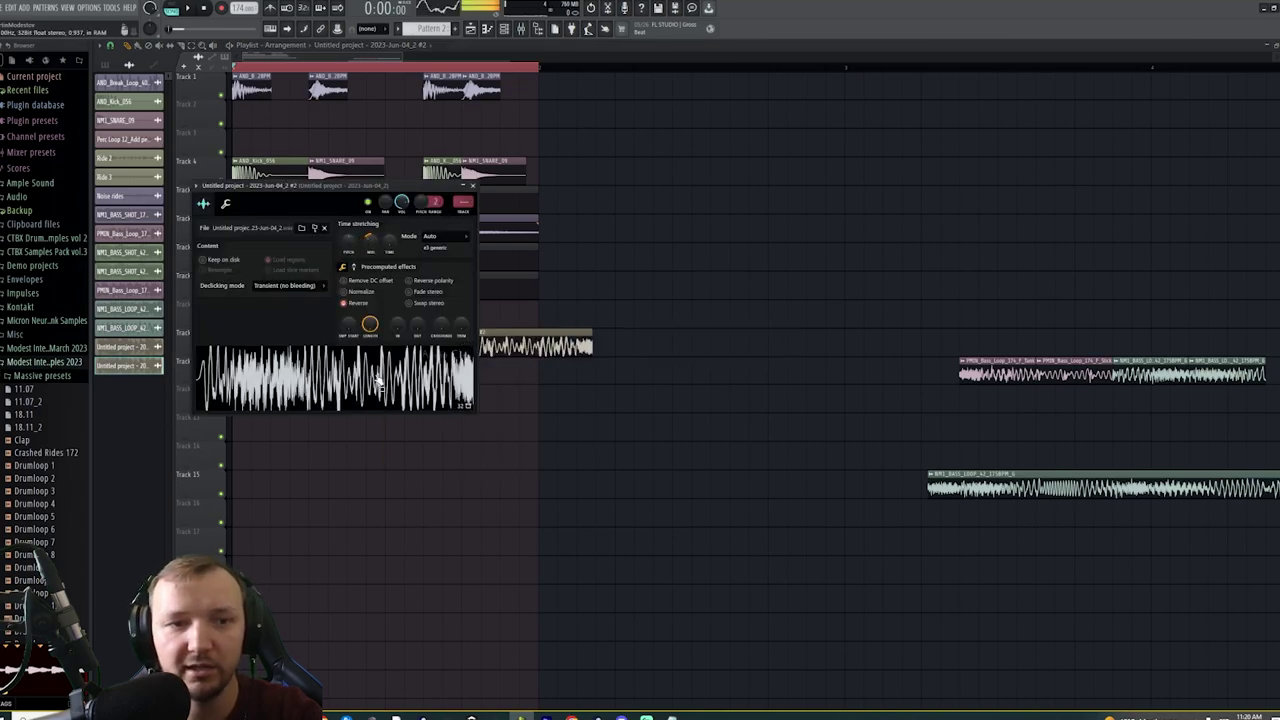
{"action": "left_click", "coordinate": [473, 186]}
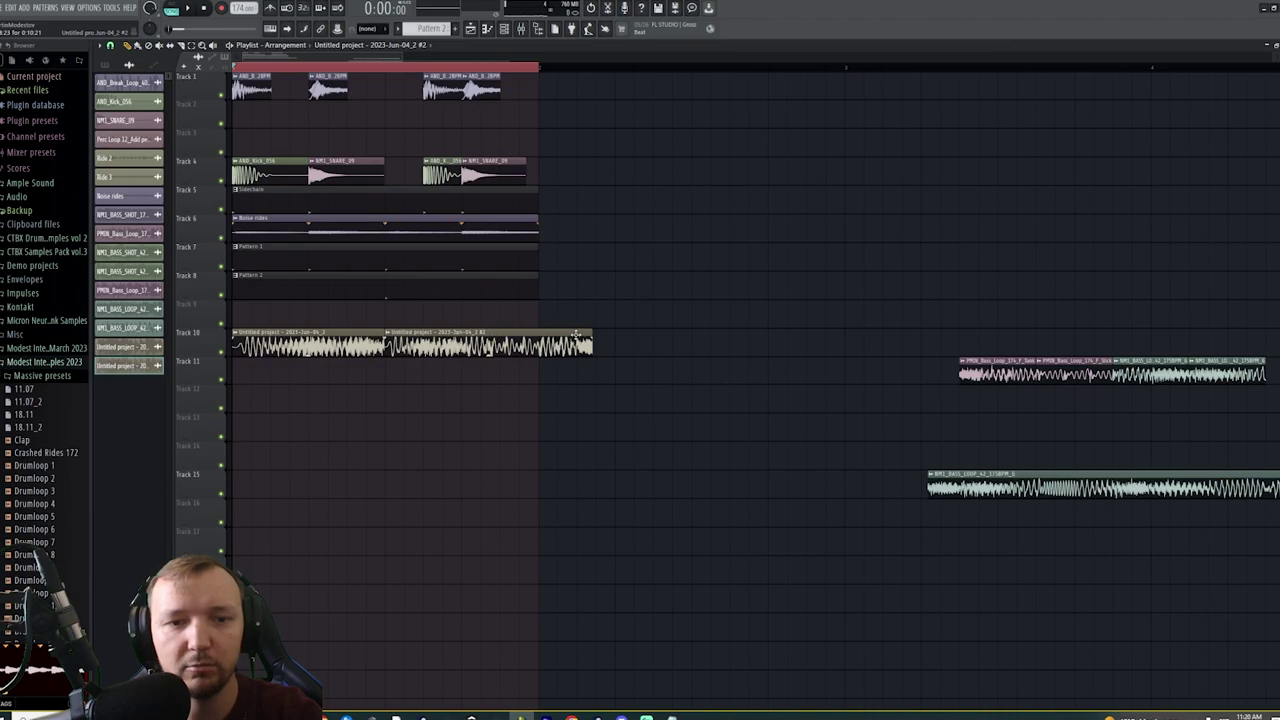
Slice the second clip on Track 10, keep only a piece from beat 4 to bar 2, and play the loop
{"action": "key", "text": "space"}
{"action": "left_click", "coordinate": [127, 45]}
{"action": "right_click", "coordinate": [445, 345]}
{"action": "mouse_move", "coordinate": [523, 344]}
{"action": "left_mouse_down"}
{"action": "mouse_move", "coordinate": [426, 350]}
{"action": "mouse_move", "coordinate": [456, 350]}
{"action": "left_mouse_up"}
{"action": "key", "text": "space"}
{"action": "key", "text": "space"}
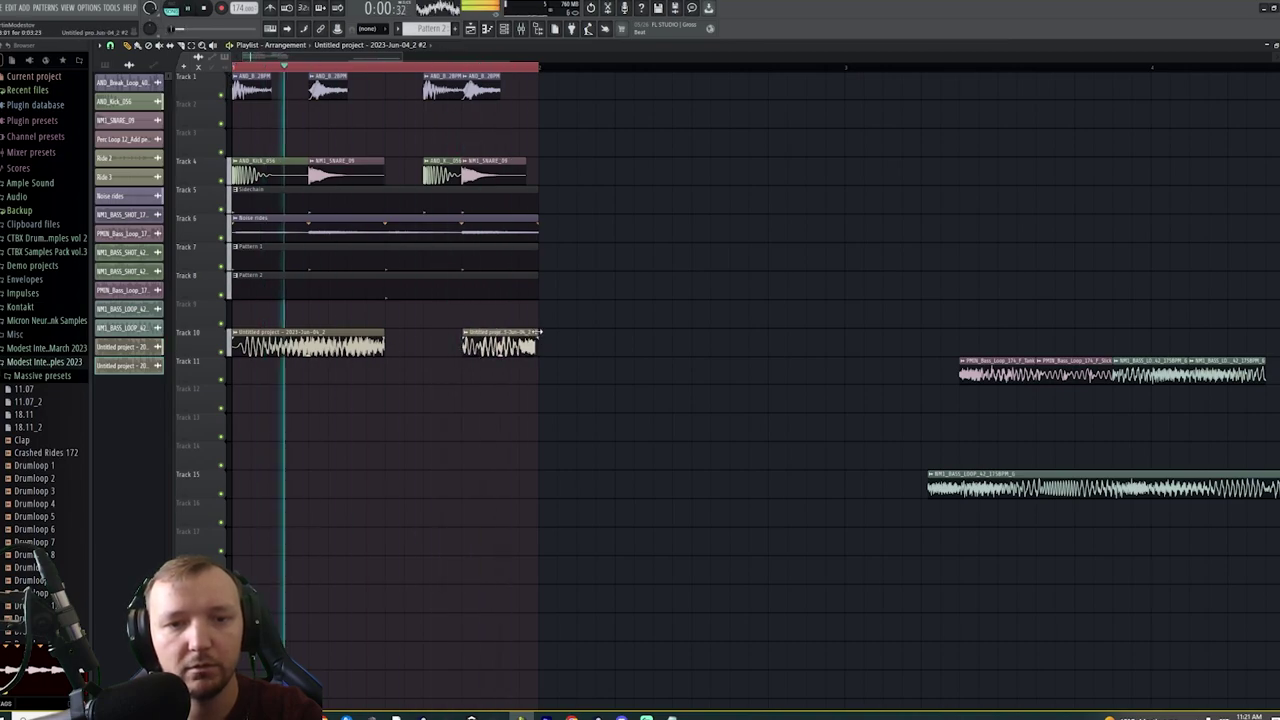
{"action": "key", "text": "space"}
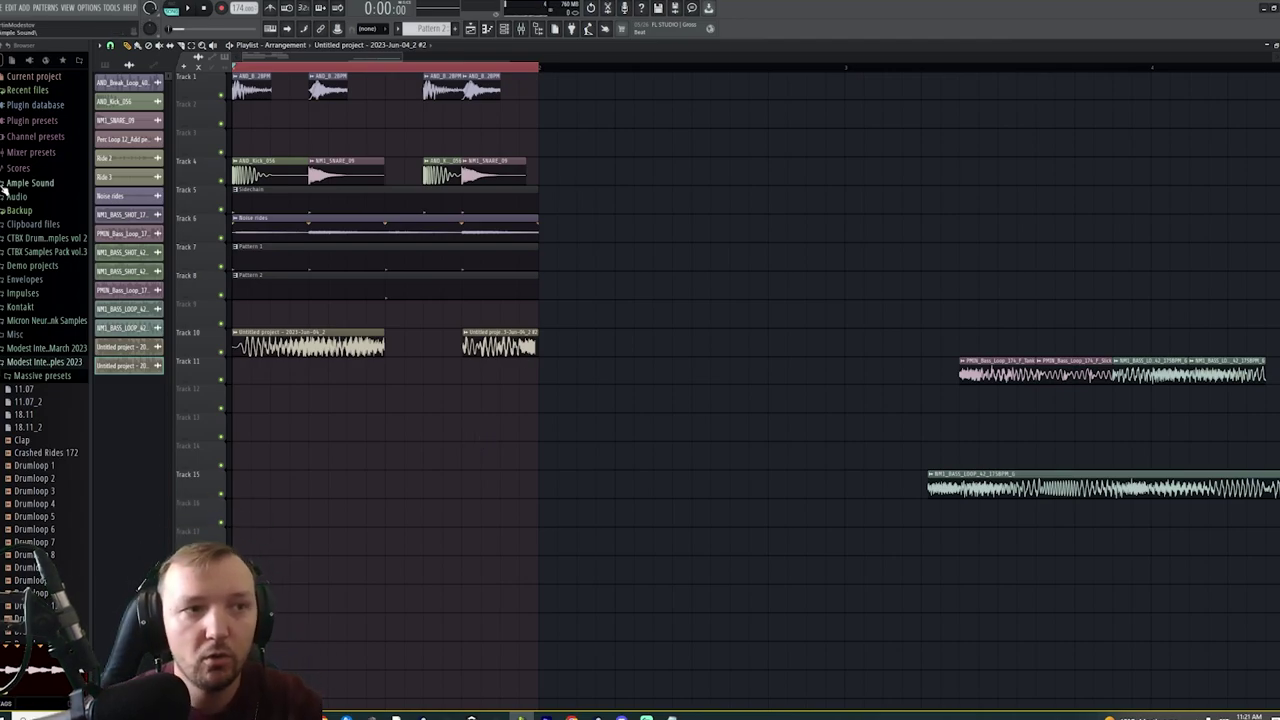
Add a Kontakt instrument, filter the channel rack to the Audio group, and move the rack beside Kontakt
{"action": "left_click", "coordinate": [25, 7]}
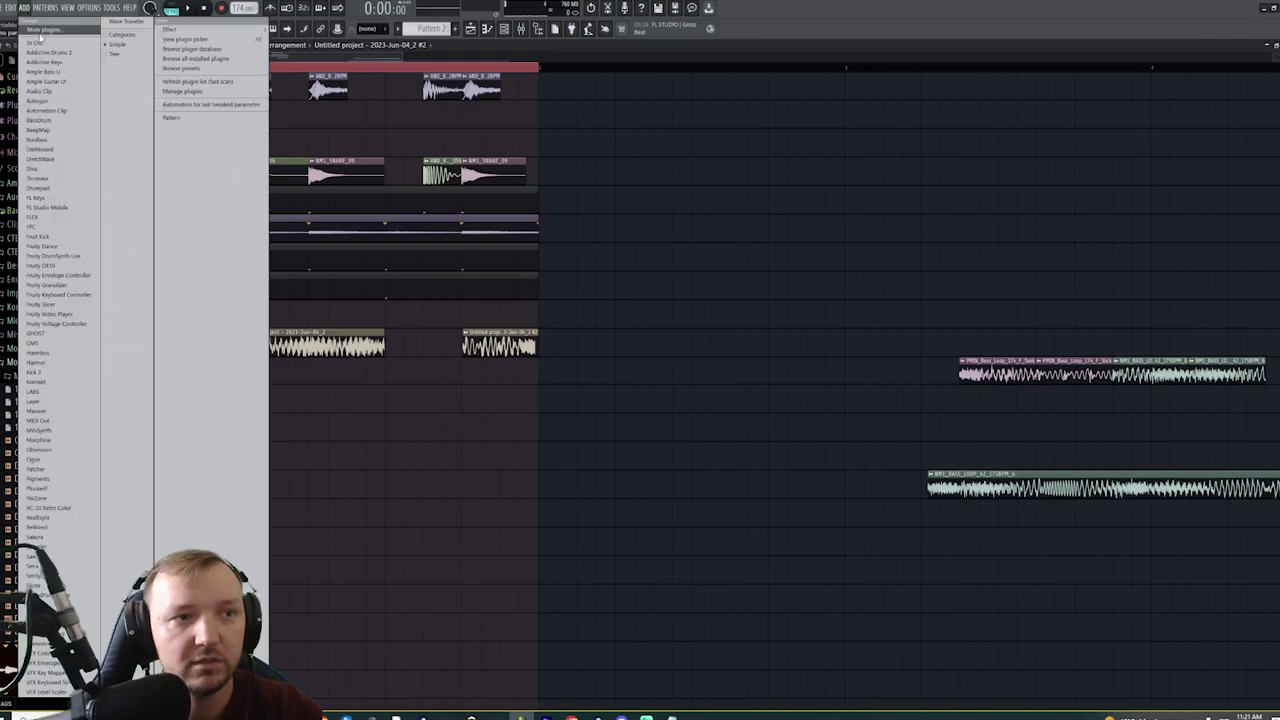
{"action": "left_click", "coordinate": [48, 383]}
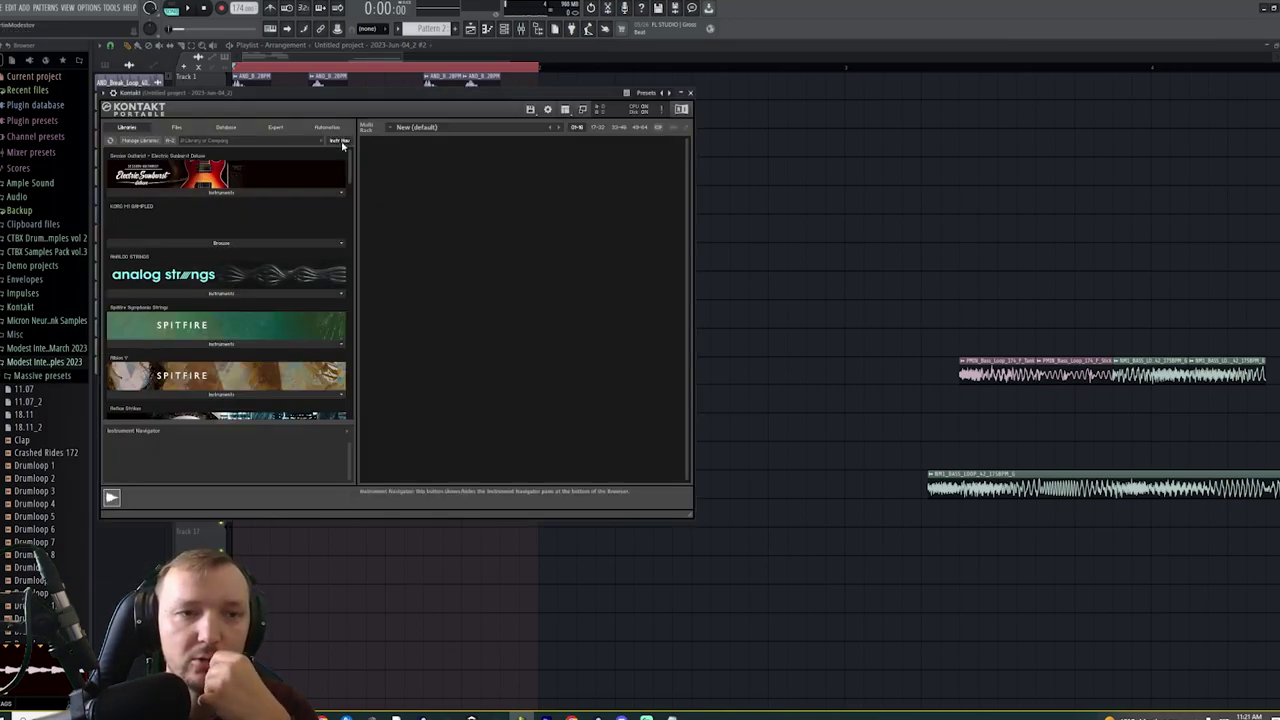
{"action": "left_click", "coordinate": [471, 30]}
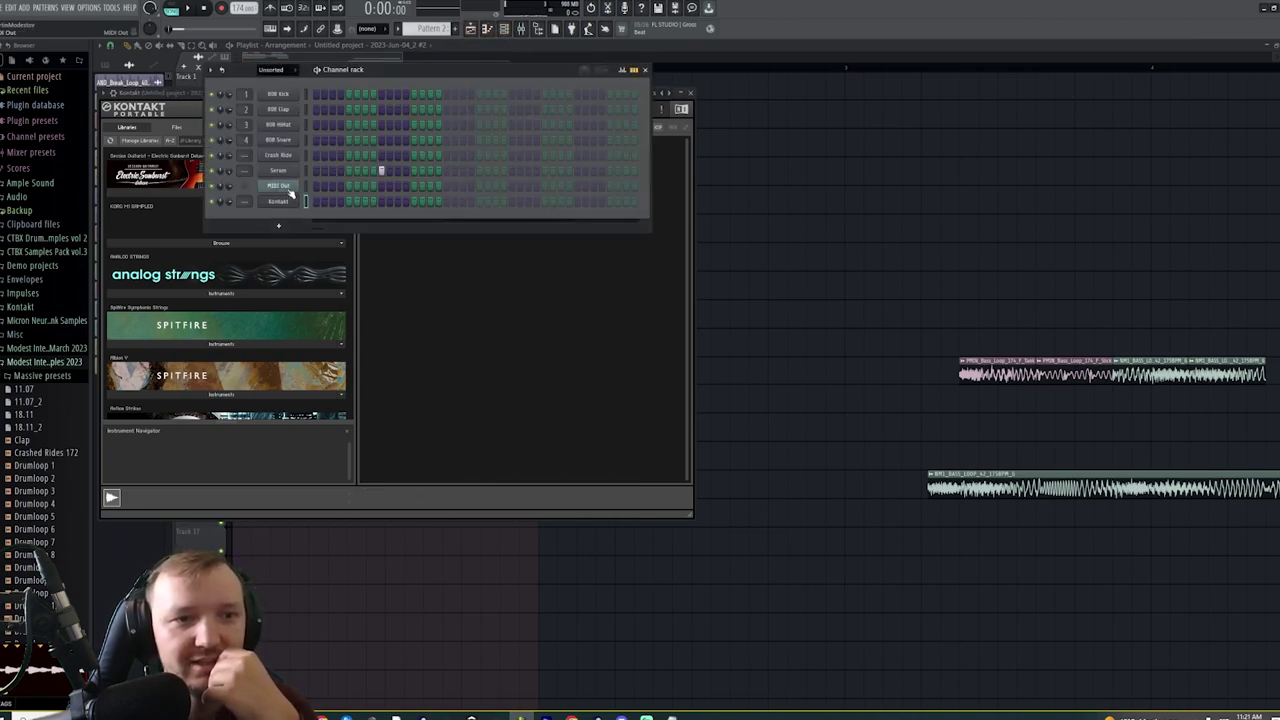
{"action": "left_click", "coordinate": [274, 70]}
{"action": "left_click", "coordinate": [278, 95]}
{"action": "left_click_drag", "start_coordinate": [400, 70], "coordinate": [900, 80]}
Load the reversed recording's sample into Kontakt, close the sample's settings, and open the new instrument in edit mode
{"action": "left_click", "coordinate": [785, 320]}
{"action": "left_click_drag", "start_coordinate": [320, 365], "coordinate": [534, 234]}
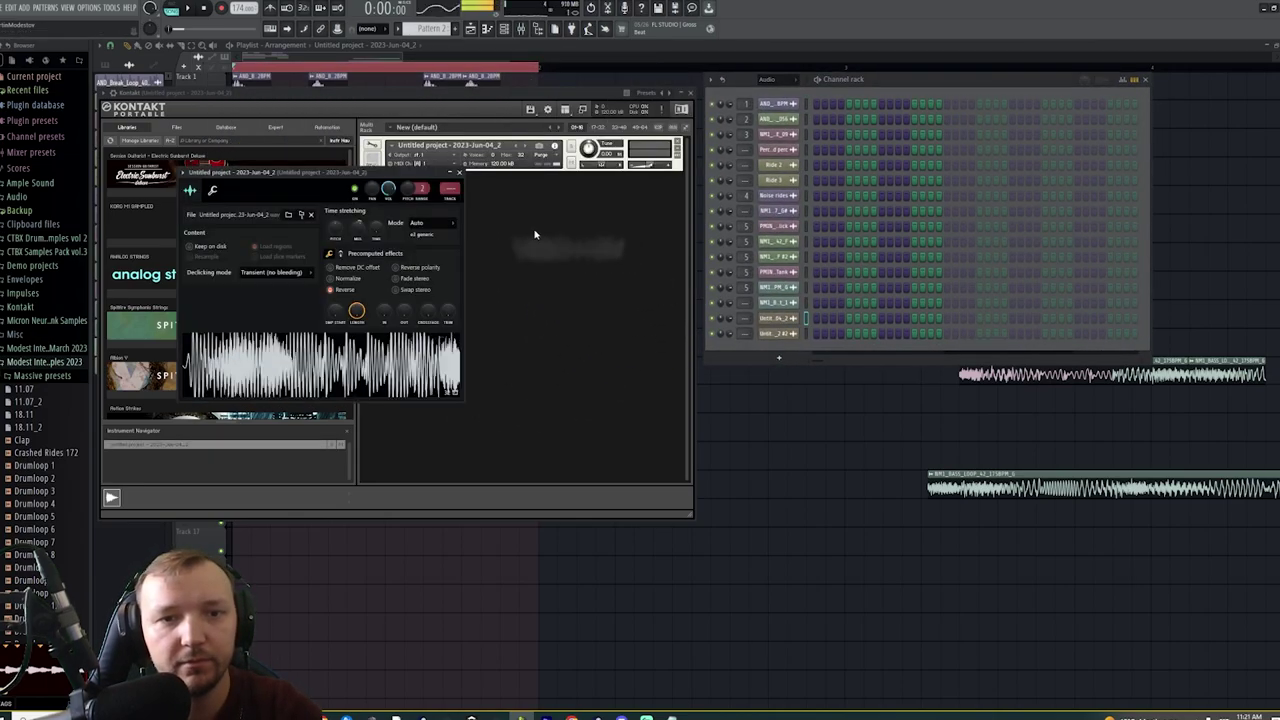
{"action": "left_click", "coordinate": [459, 172]}
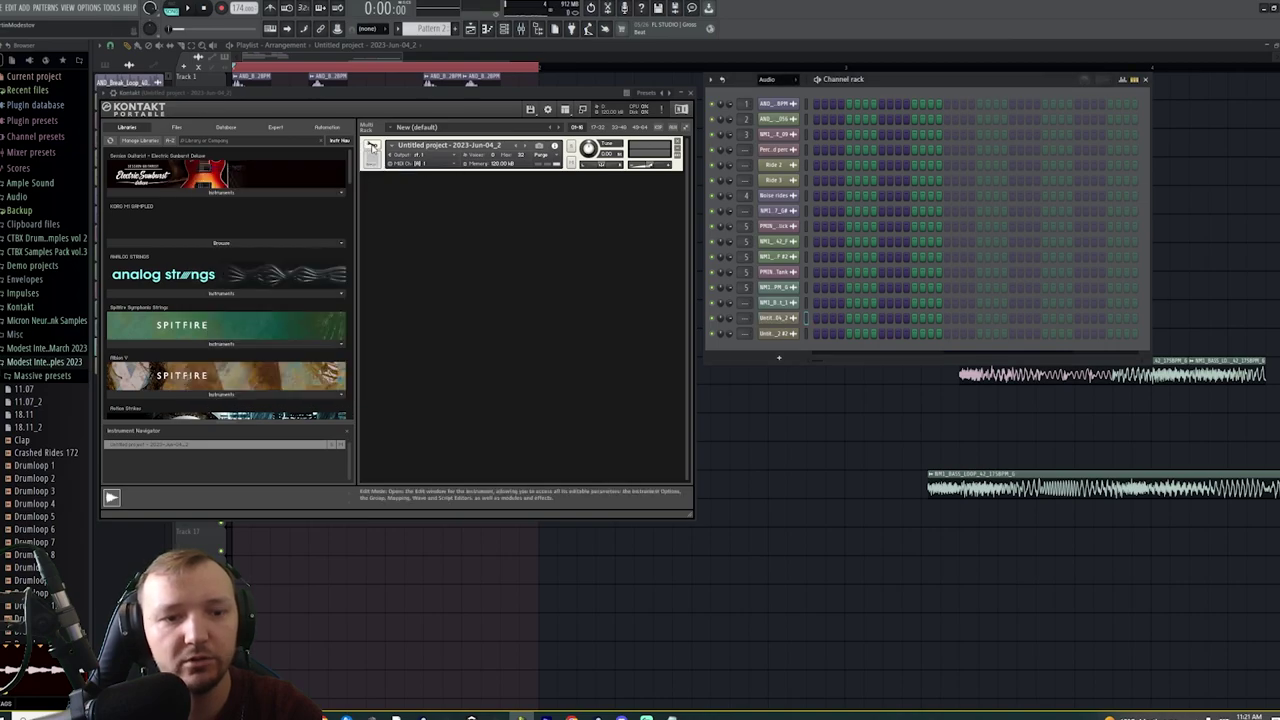
{"action": "left_click", "coordinate": [371, 146]}
{"action": "scroll", "coordinate": [605, 335], "scroll_direction": "down", "scroll_amount": 1}
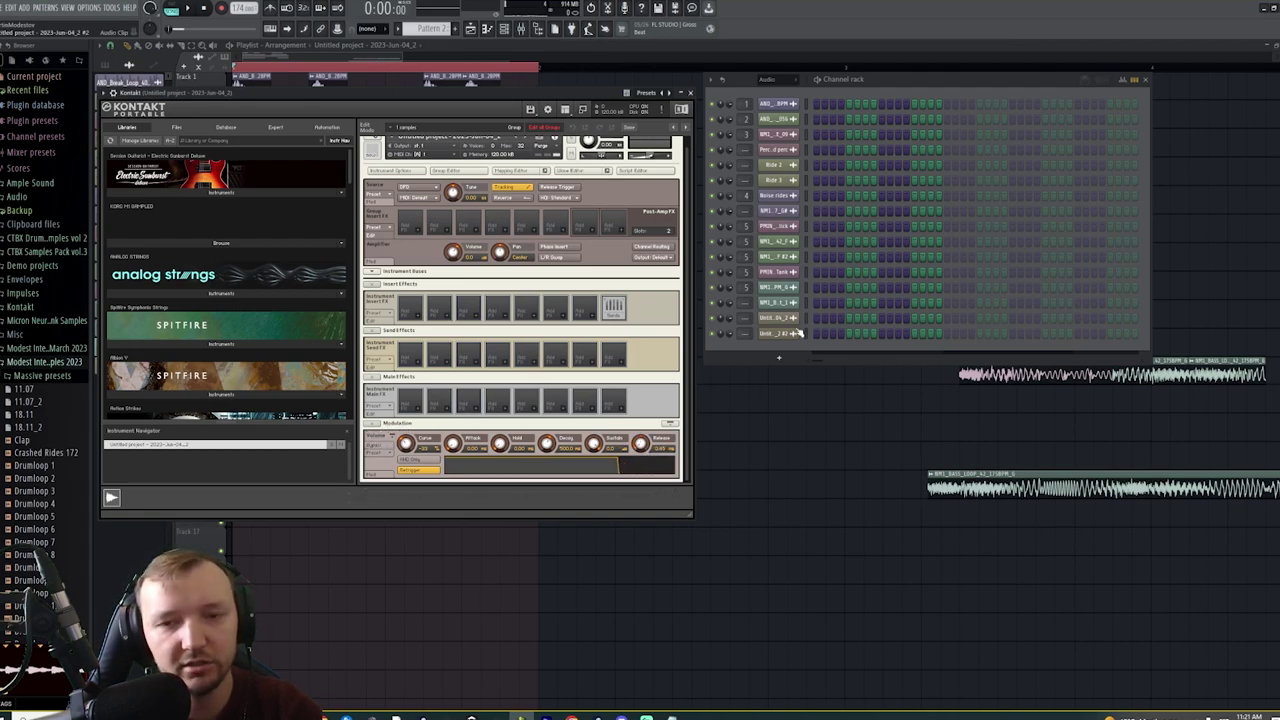
Show all channels in the channel rack, switch to Pattern 3, and open Kontakt's piano roll
{"action": "left_click", "coordinate": [797, 80]}
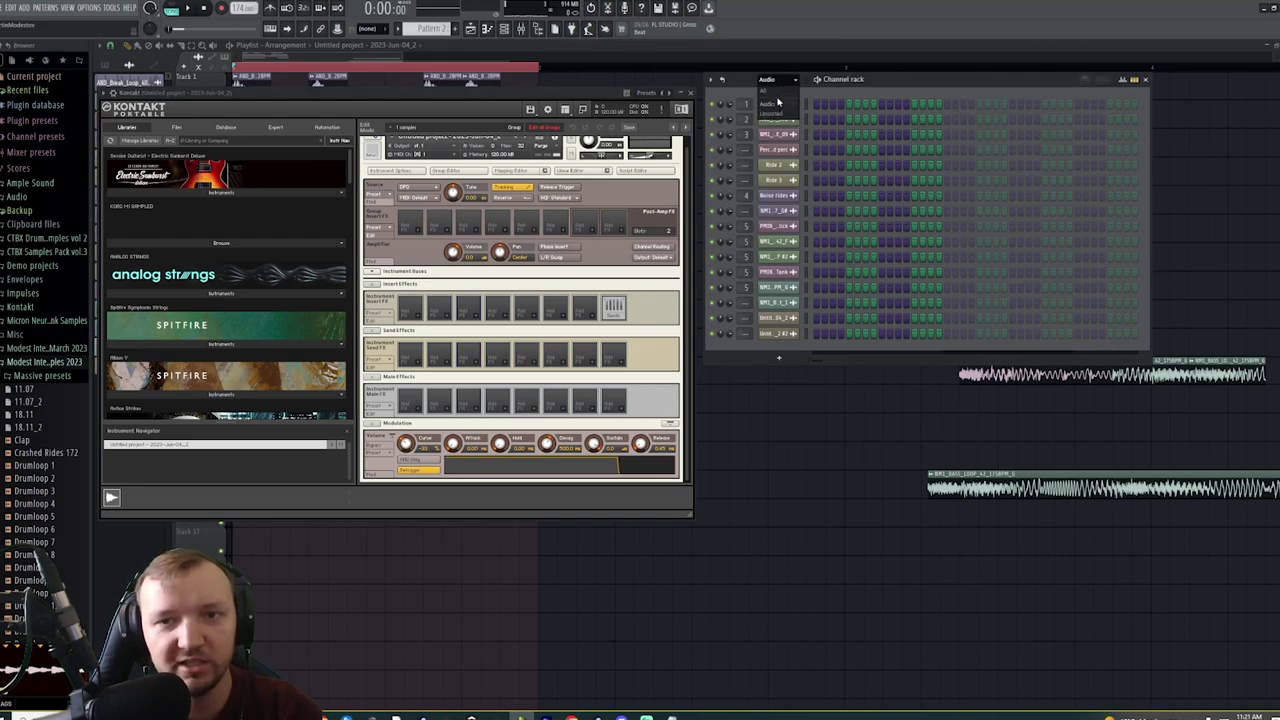
{"action": "left_click", "coordinate": [778, 90]}
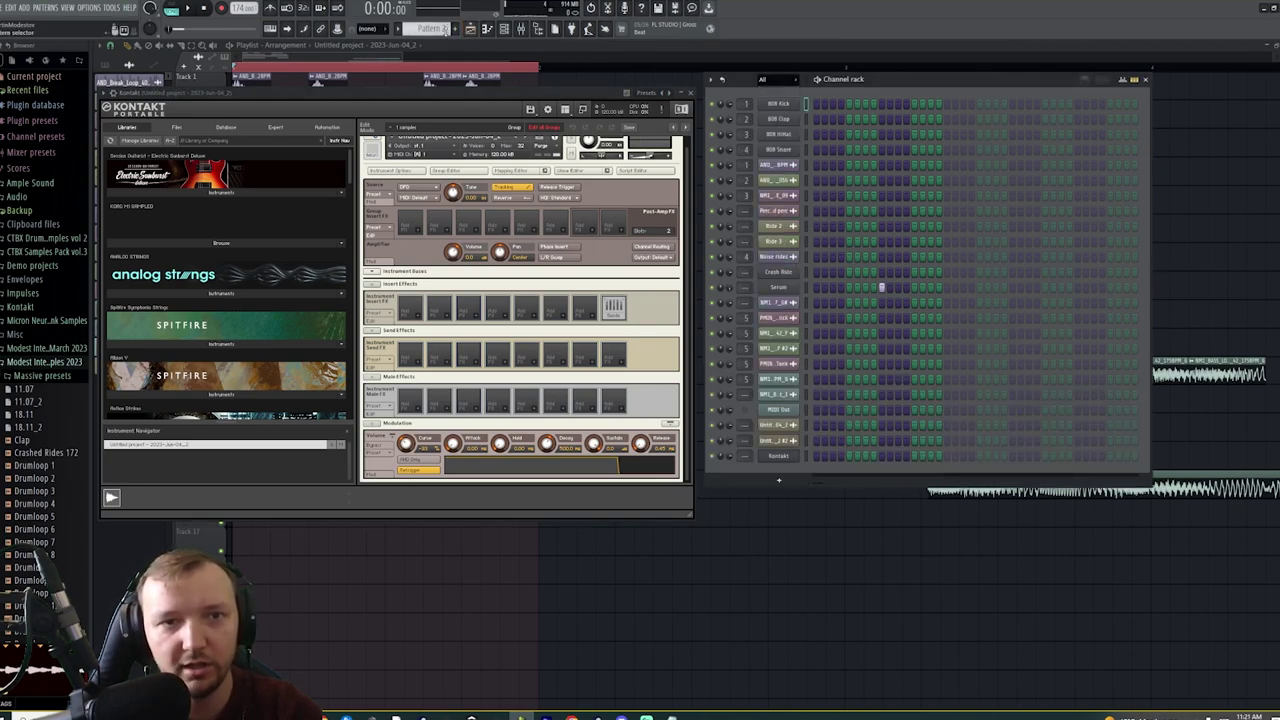
{"action": "right_click", "coordinate": [801, 456]}
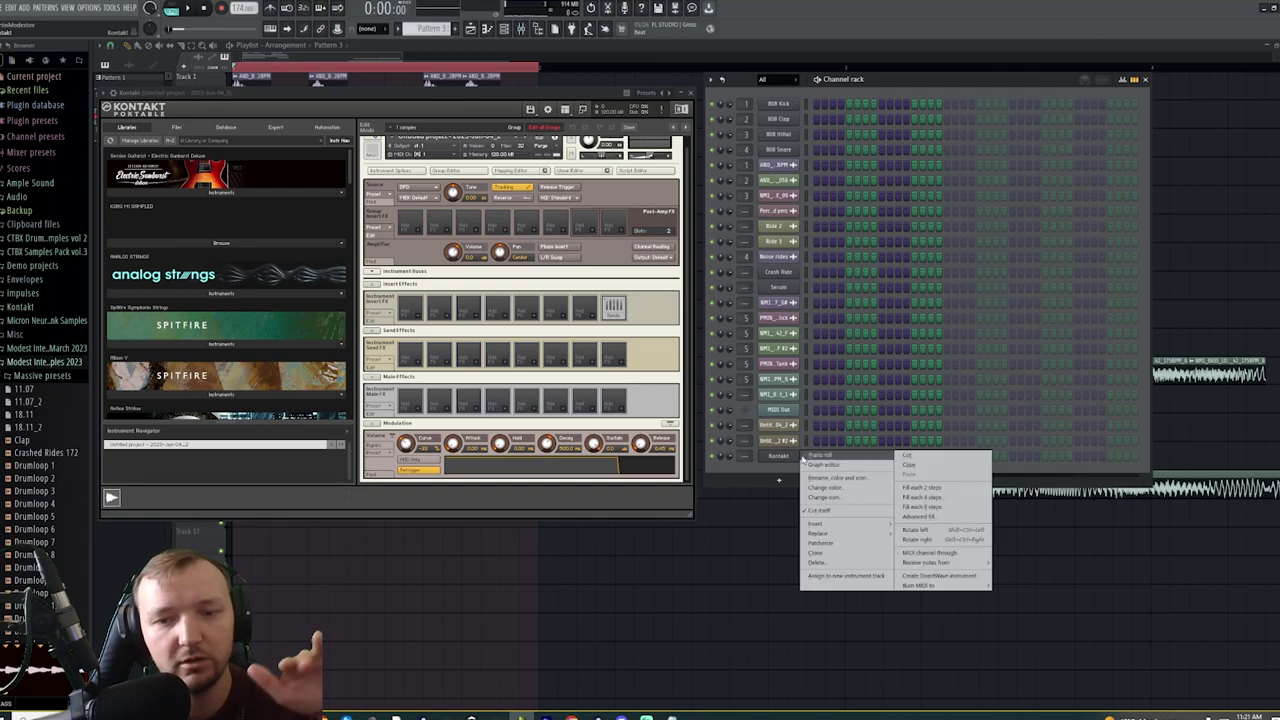
{"action": "left_click", "coordinate": [812, 455]}
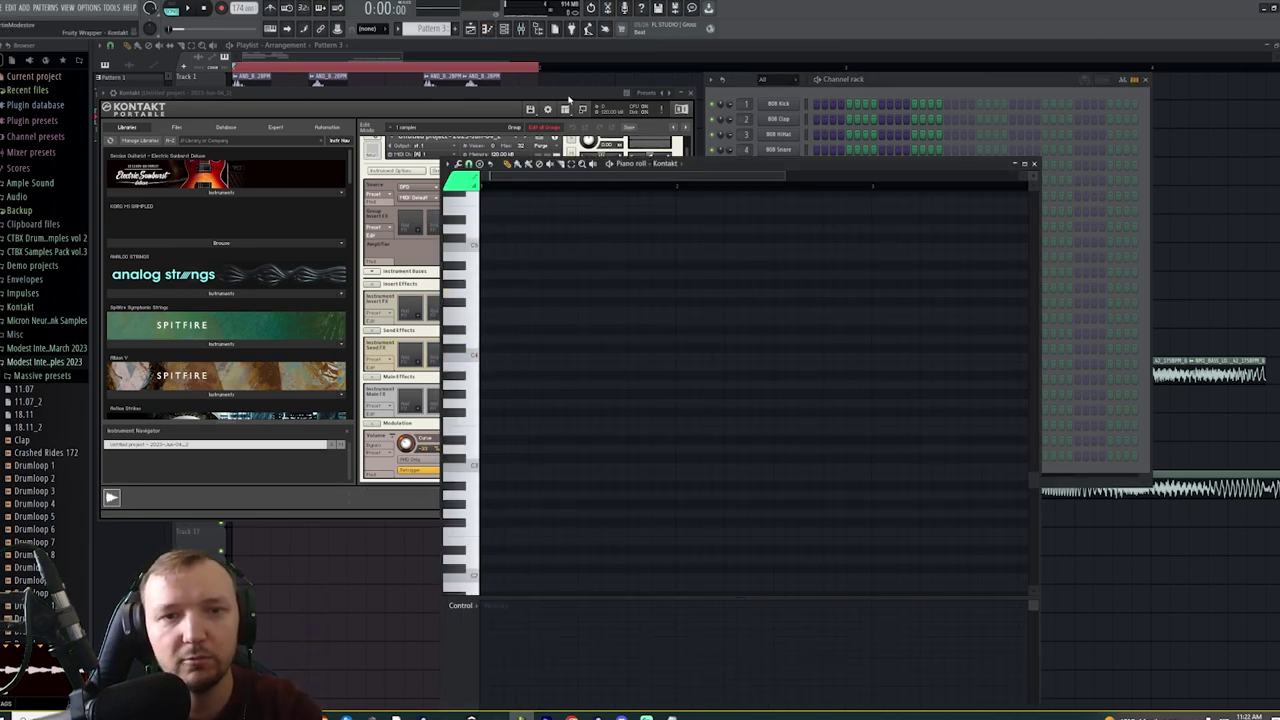
Audition the loaded sample on several piano roll keys between C4 and C5, and bring Kontakt back to the front
{"action": "left_click", "coordinate": [600, 155]}
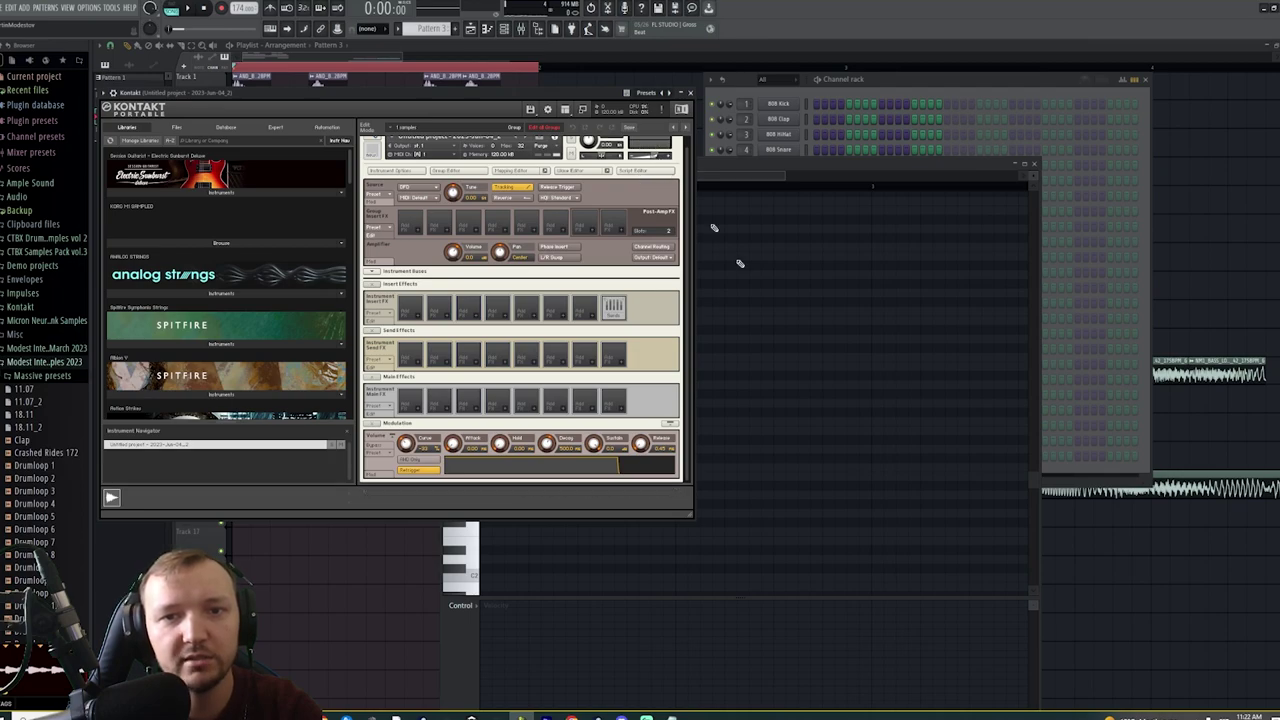
{"action": "left_click", "coordinate": [727, 296]}
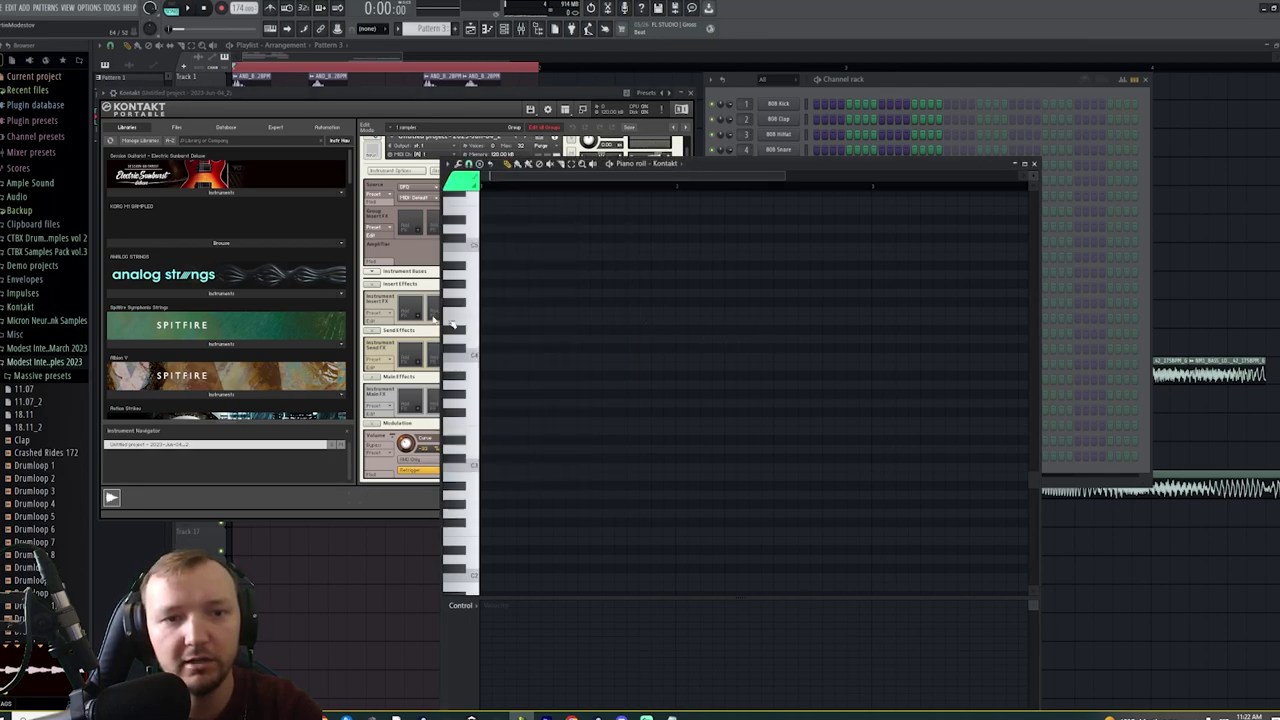
{"action": "left_click", "coordinate": [478, 293]}
{"action": "left_click", "coordinate": [478, 292]}
{"action": "left_click", "coordinate": [479, 279]}
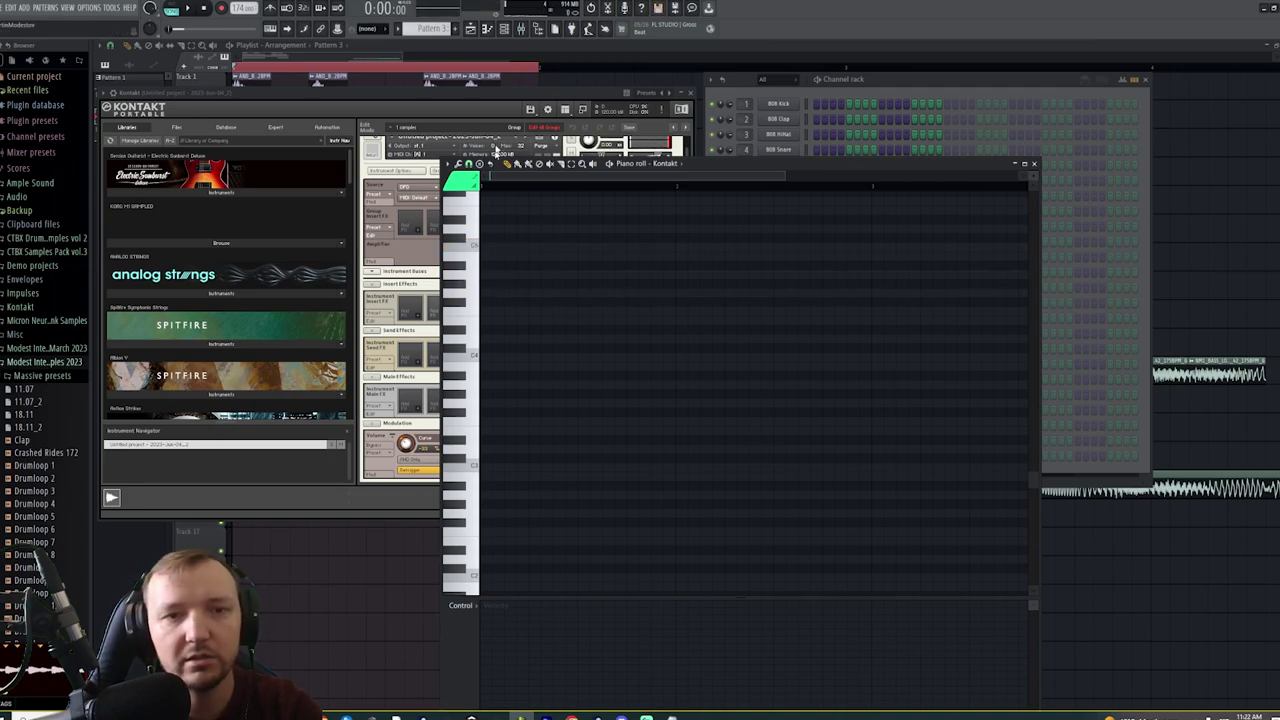
{"action": "left_click", "coordinate": [469, 95]}
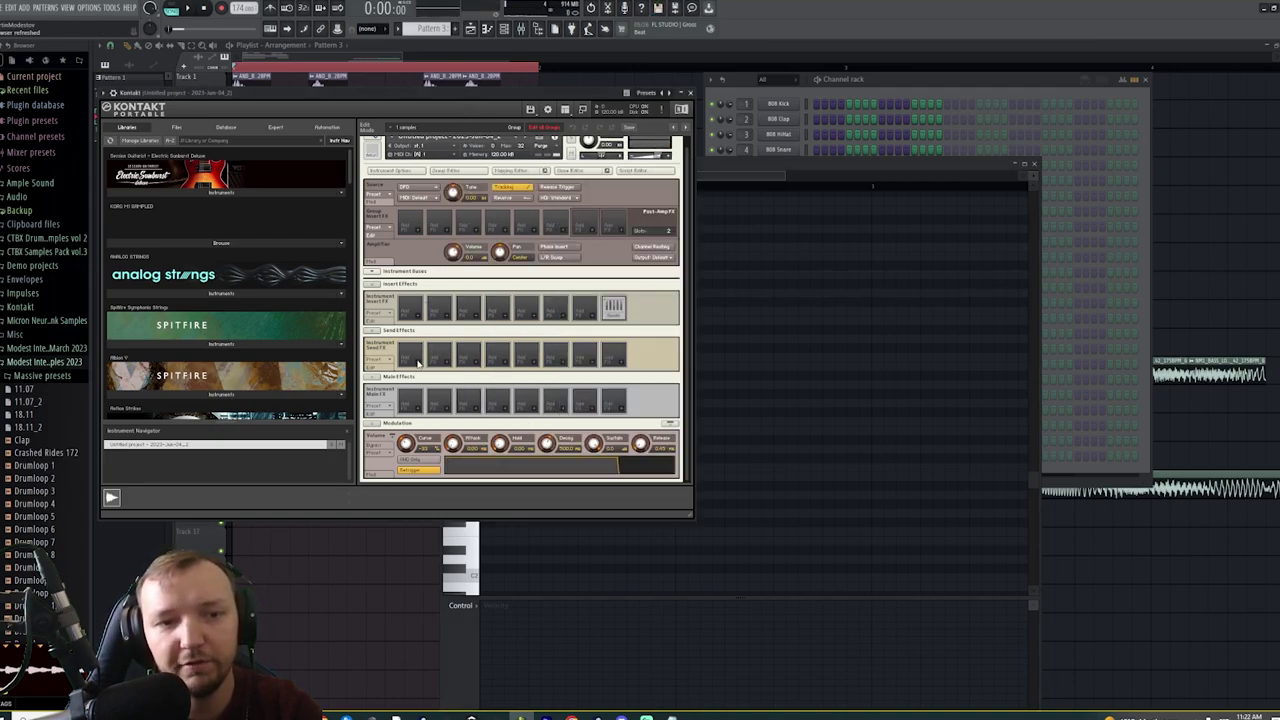
Browse Kontakt's send and insert effects and add the DStortion stomp to the first insert slot
{"action": "left_click", "coordinate": [418, 366]}
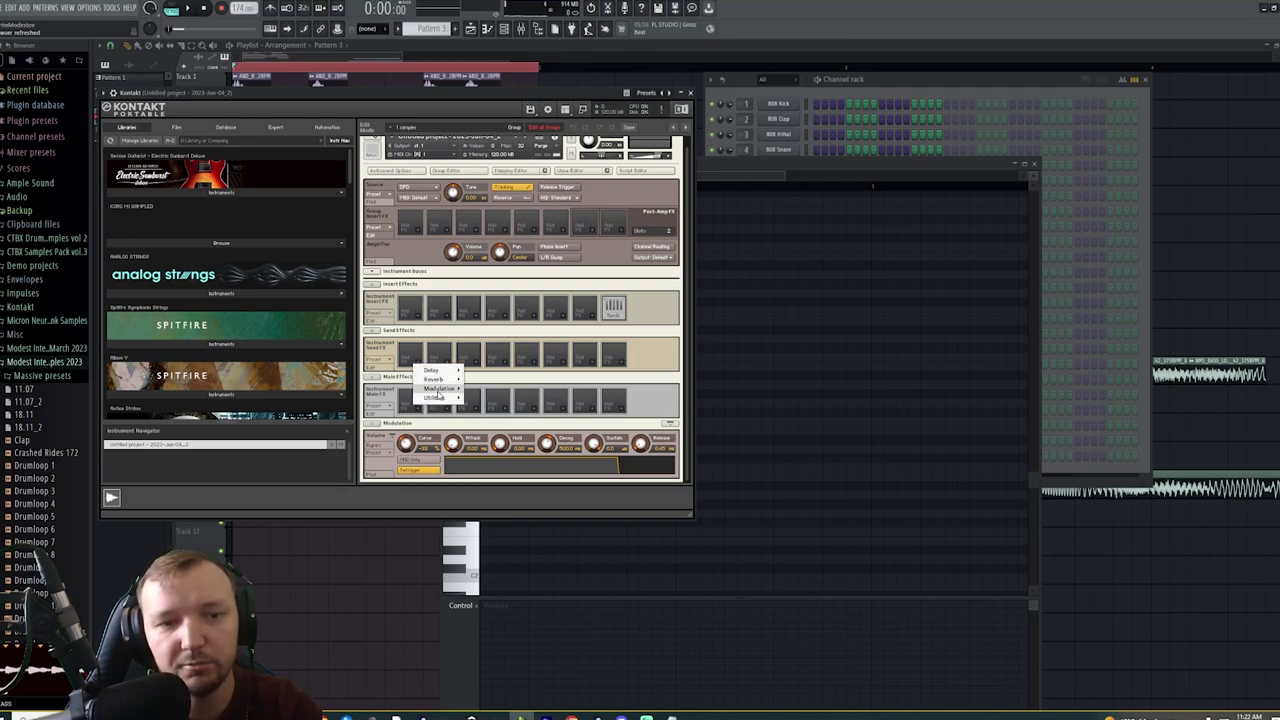
{"action": "mouse_move", "coordinate": [438, 388]}
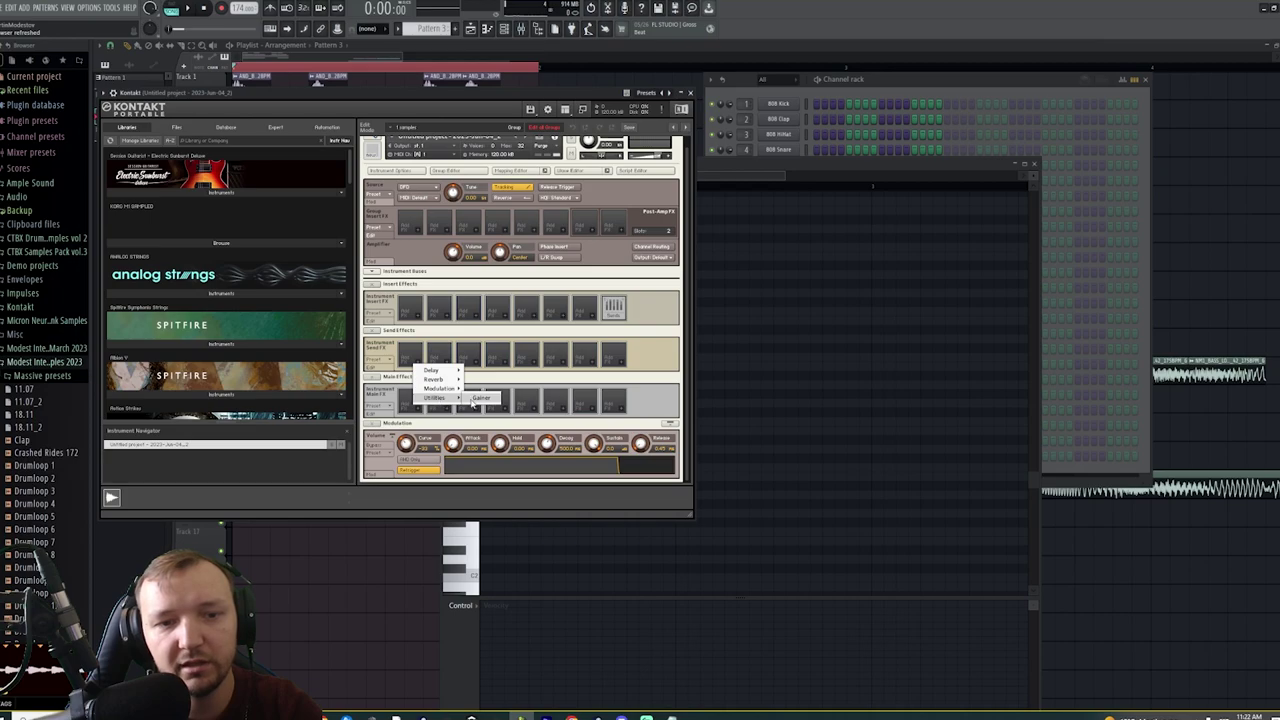
{"action": "left_click", "coordinate": [422, 317]}
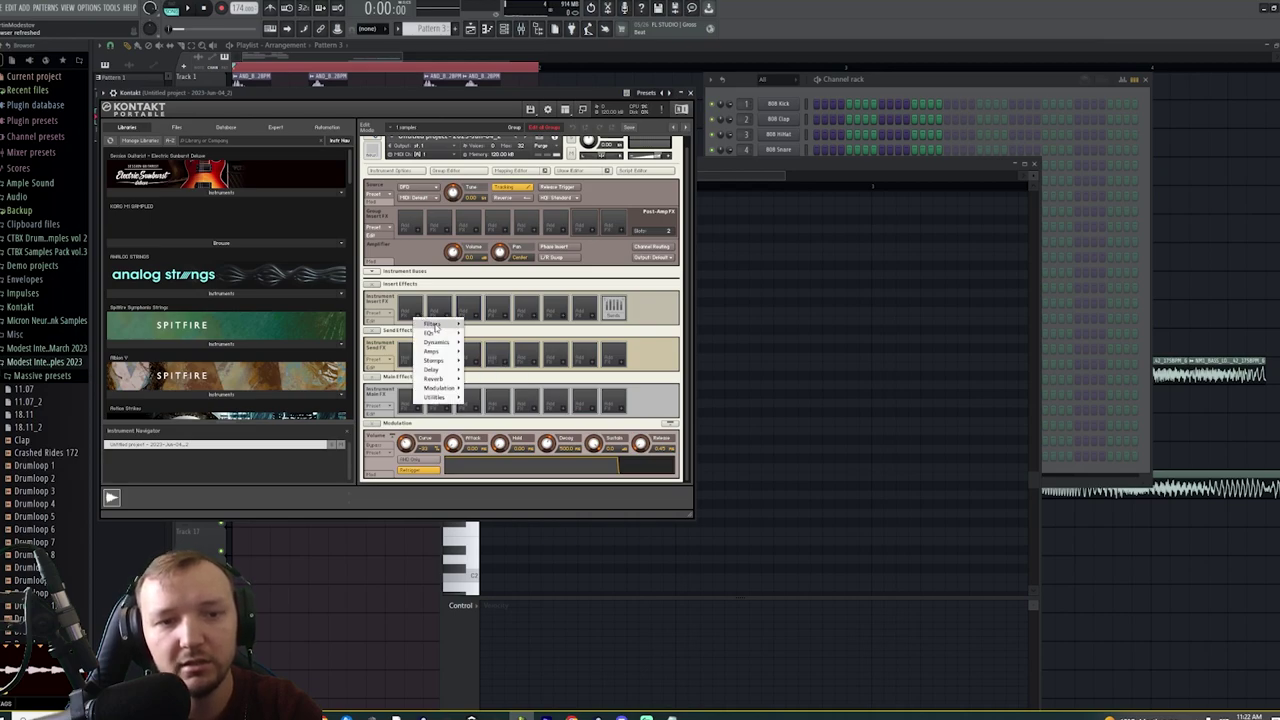
{"action": "mouse_move", "coordinate": [446, 362]}
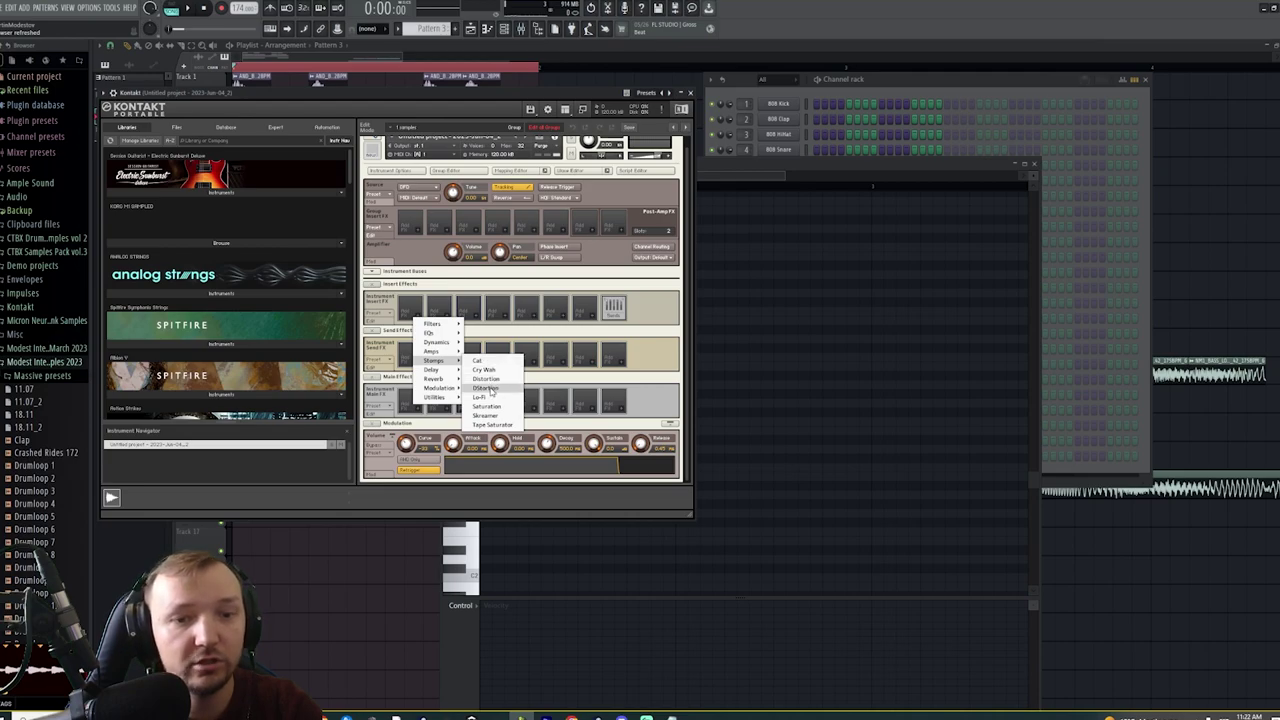
{"action": "left_click", "coordinate": [489, 389]}
Draw a one-bar C5 note at the start of Kontakt's Pattern 3 and play it in pattern mode
{"action": "key", "text": "F7"}
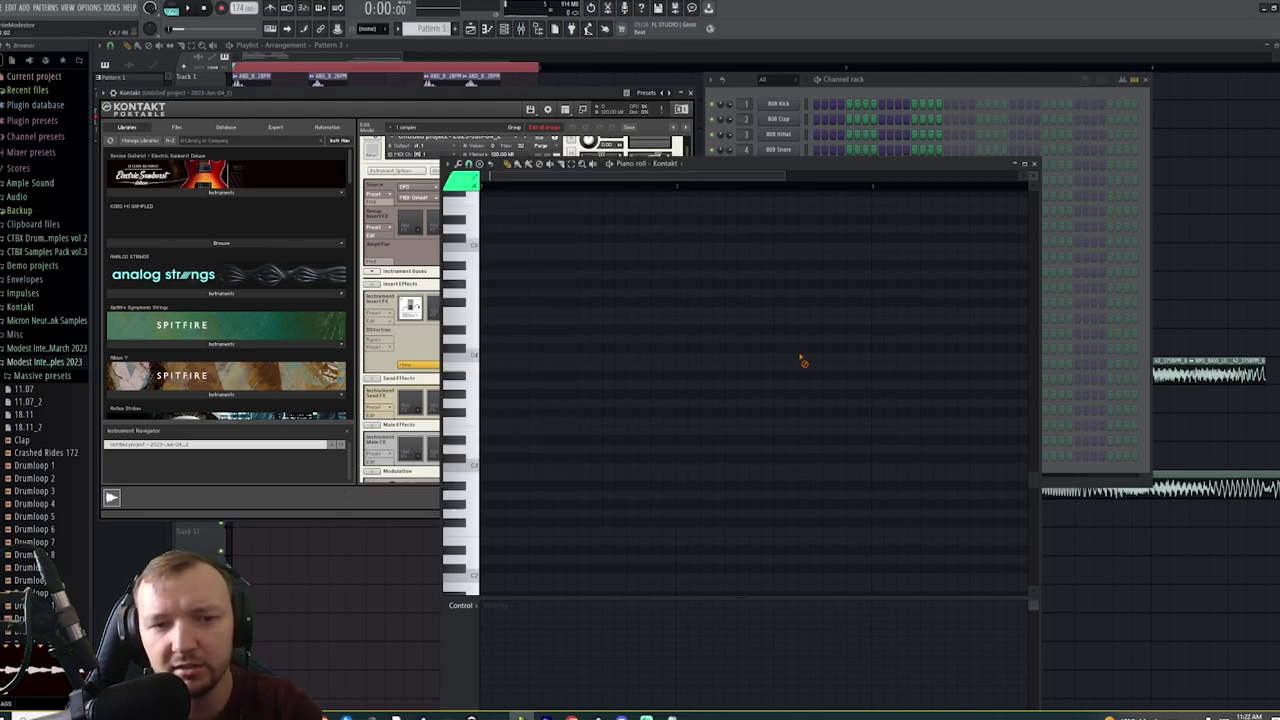
{"action": "left_click", "coordinate": [490, 257]}
{"action": "left_click_drag", "start_coordinate": [503, 265], "coordinate": [675, 250]}
{"action": "left_click", "coordinate": [885, 147]}
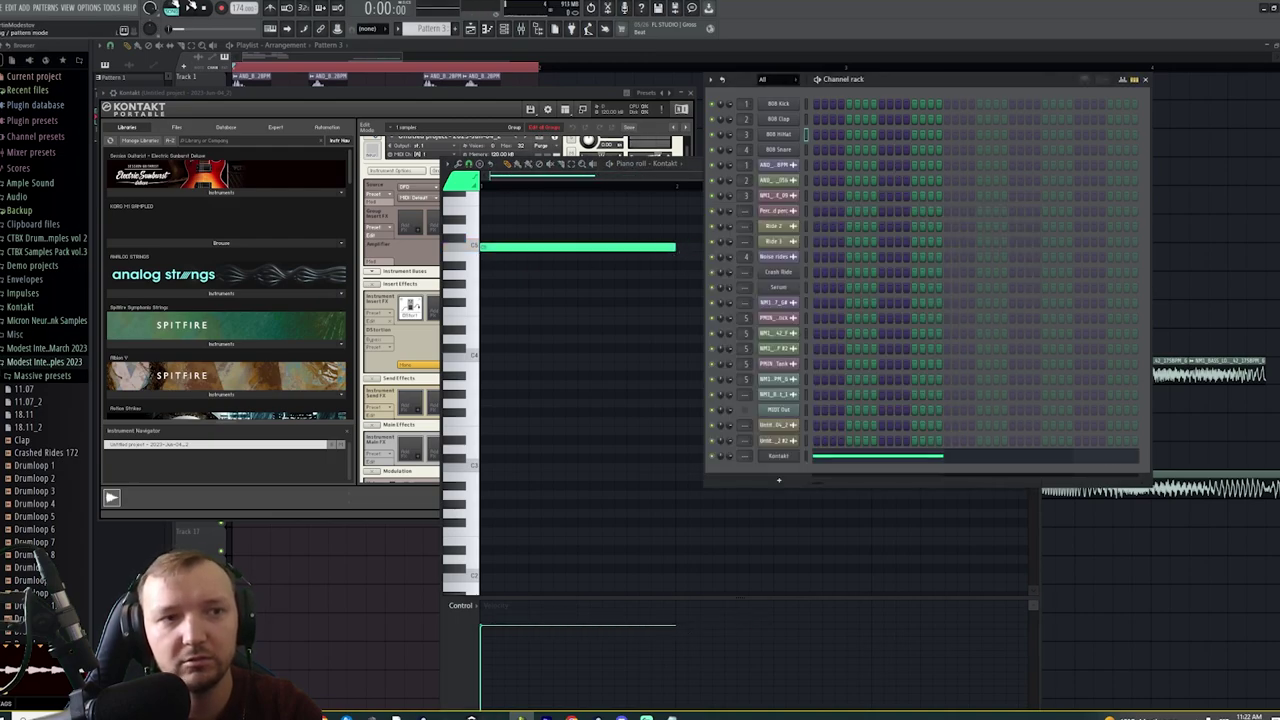
{"action": "left_click", "coordinate": [183, 9]}
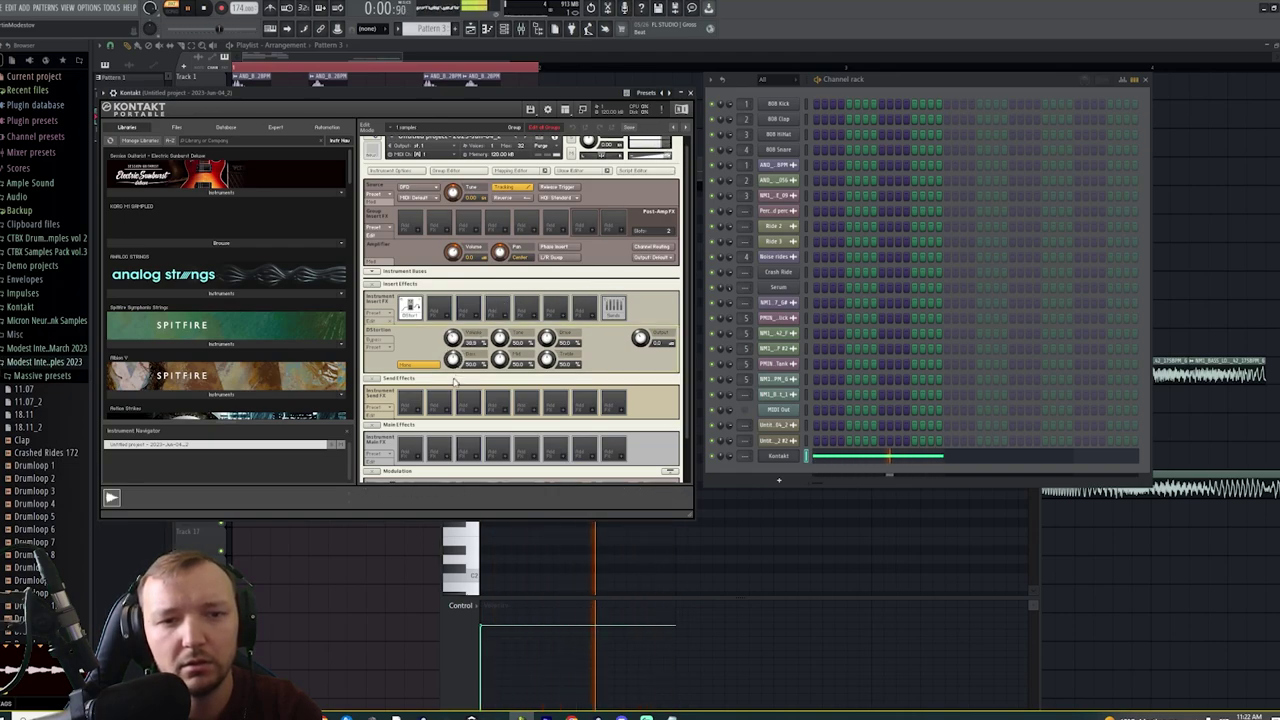
Try different DStortion volume, tone, drive, bass, mid and treble settings while the pattern plays, and stop playback
{"action": "left_click_drag", "start_coordinate": [495, 364], "coordinate": [573, 306]}
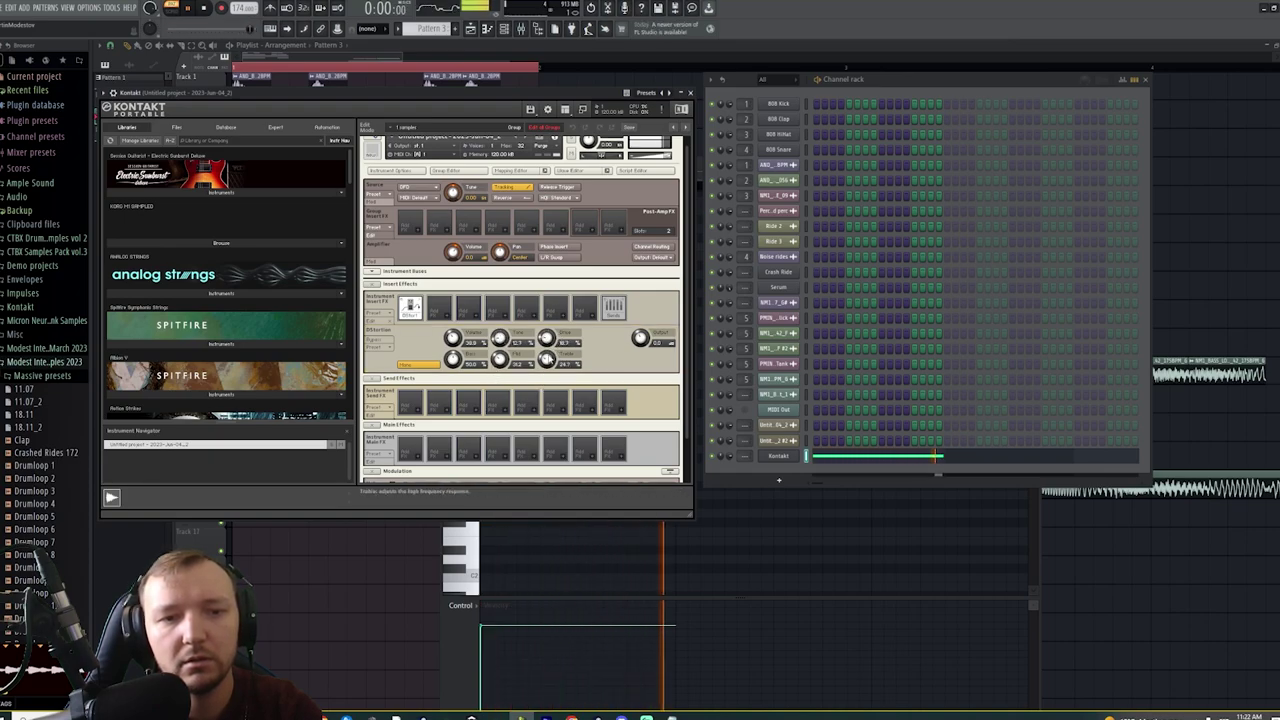
{"action": "left_click_drag", "start_coordinate": [453, 340], "coordinate": [453, 386]}
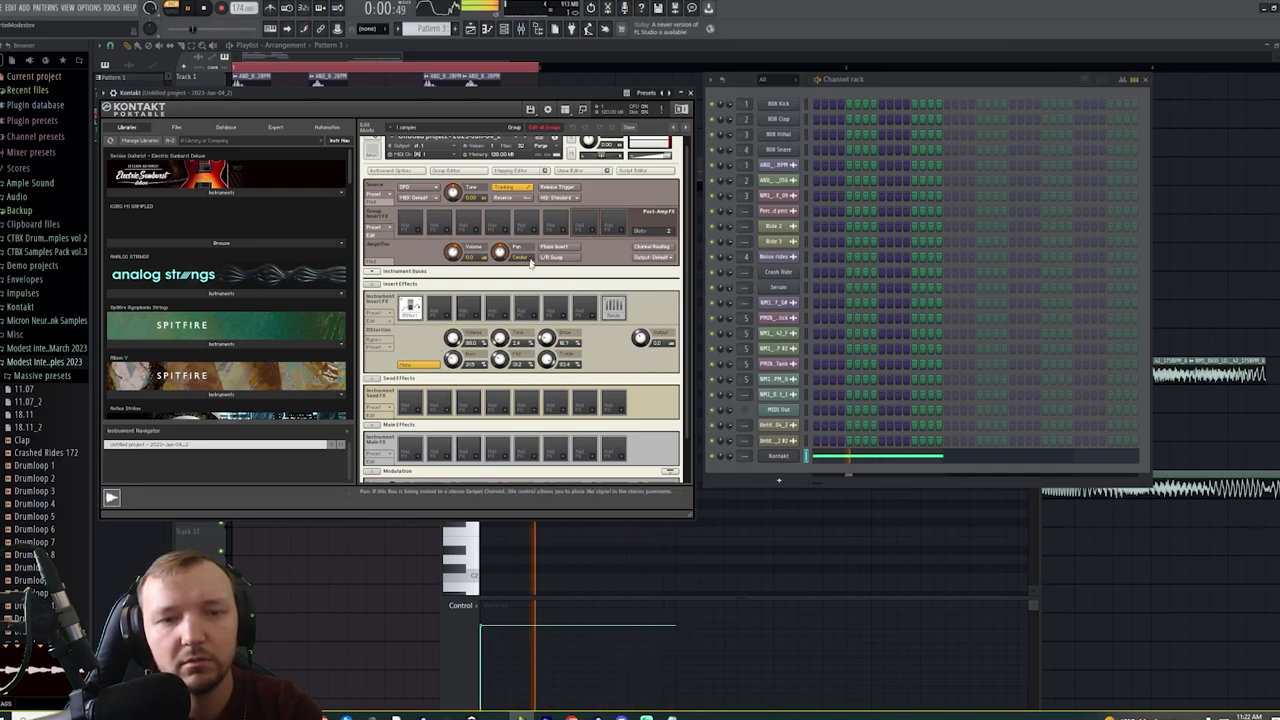
{"action": "left_click_drag", "start_coordinate": [499, 341], "coordinate": [517, 298]}
{"action": "key", "text": "space"}
Remove DStortion from the first insert slot and add the Bass Invader amp in its place
{"action": "left_click", "coordinate": [419, 303]}
{"action": "left_click", "coordinate": [414, 310]}
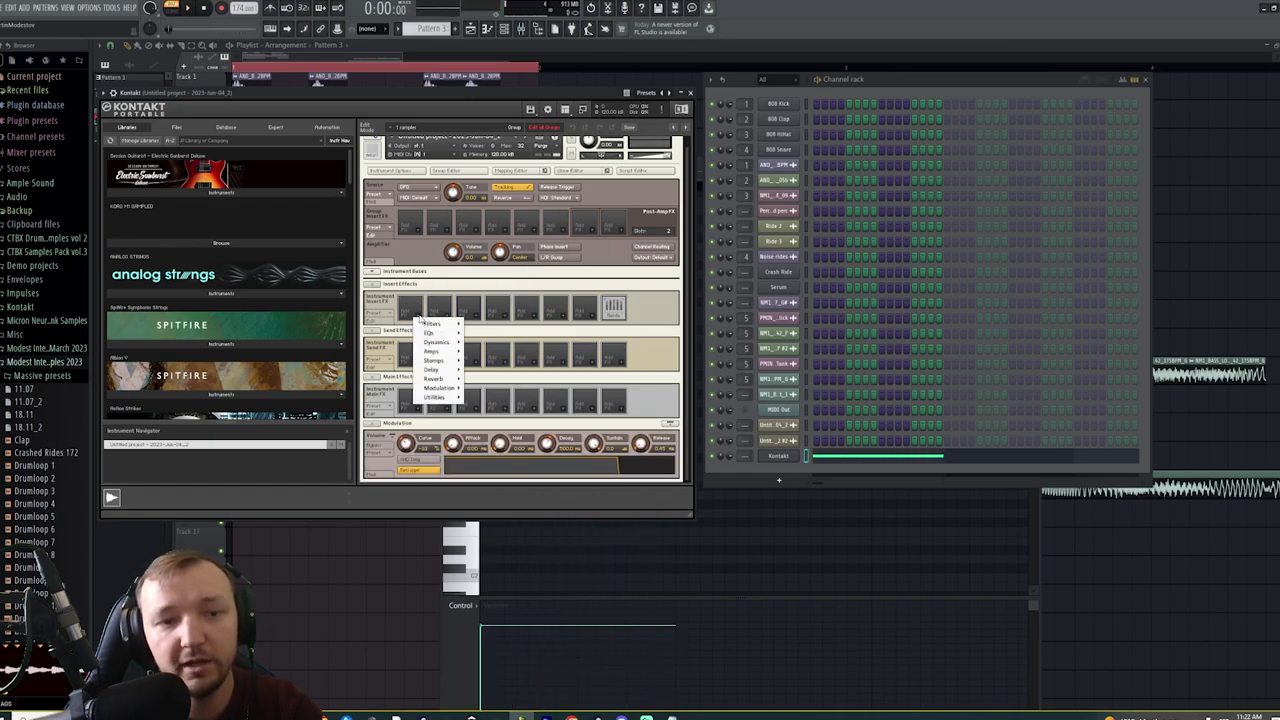
{"action": "mouse_move", "coordinate": [436, 353]}
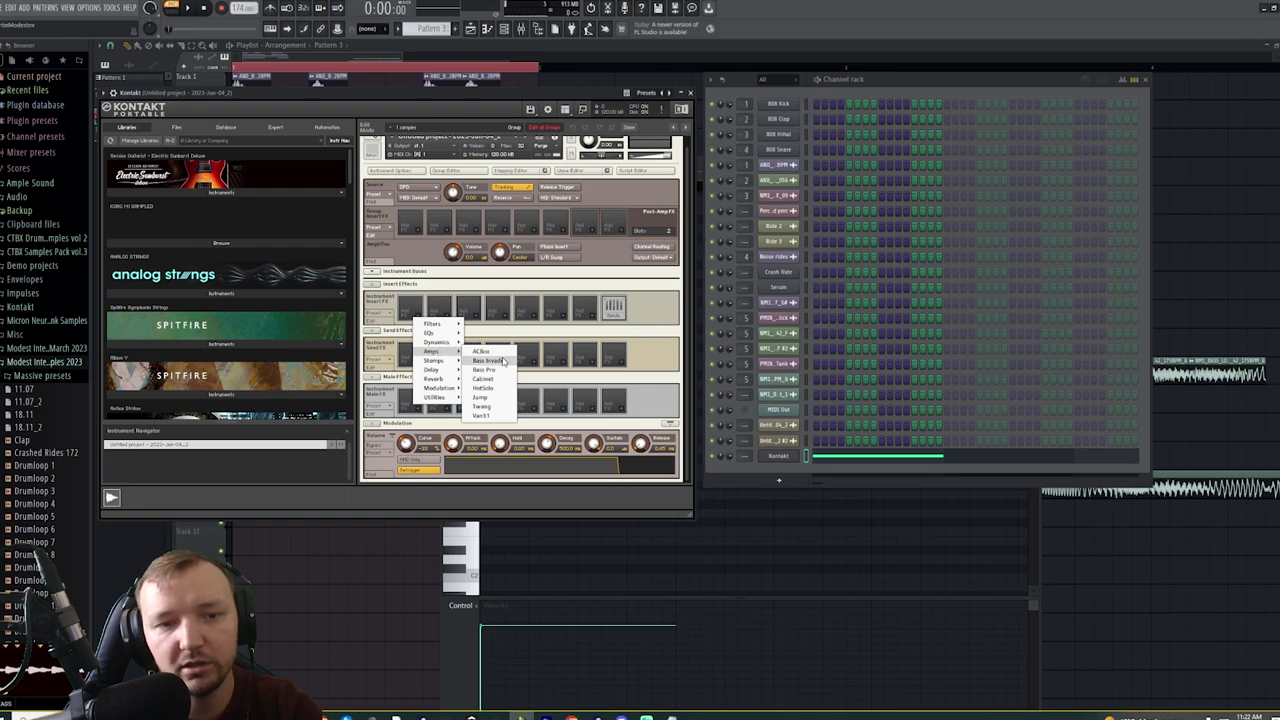
{"action": "left_click", "coordinate": [488, 358]}
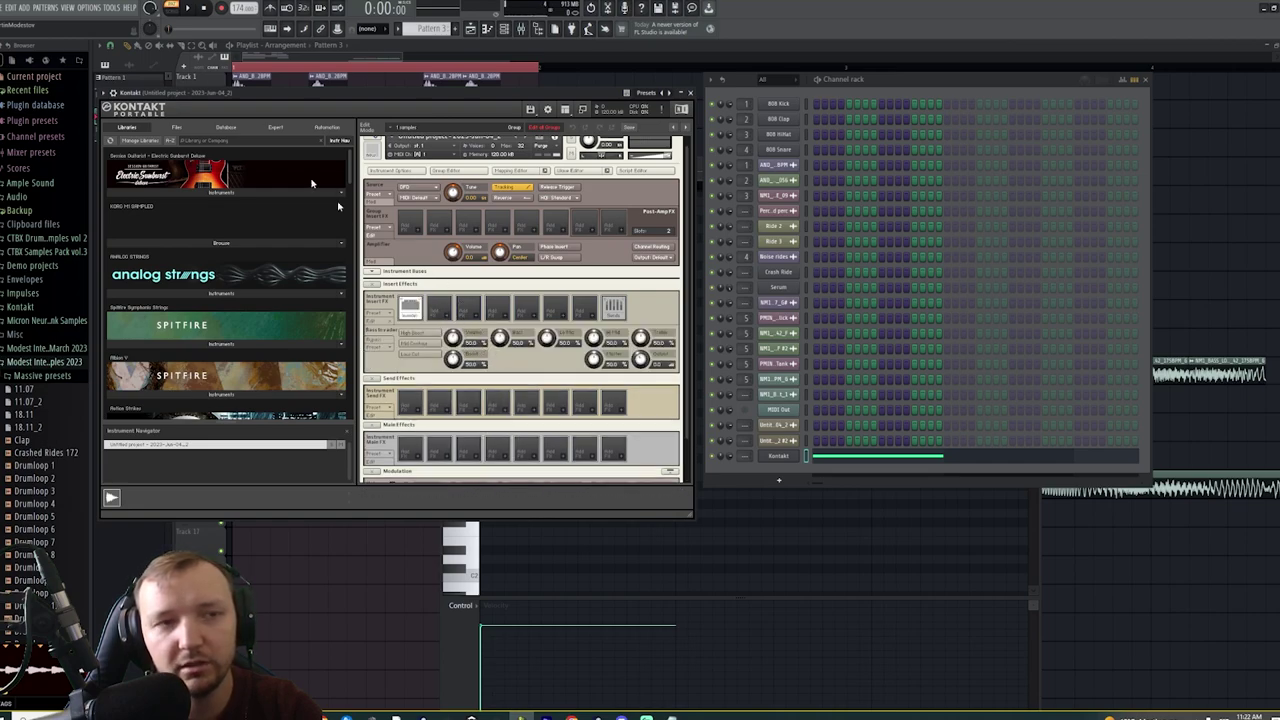
Play the pattern, lower the Bass Invader's output level, and stop playback
{"action": "left_click", "coordinate": [188, 8]}
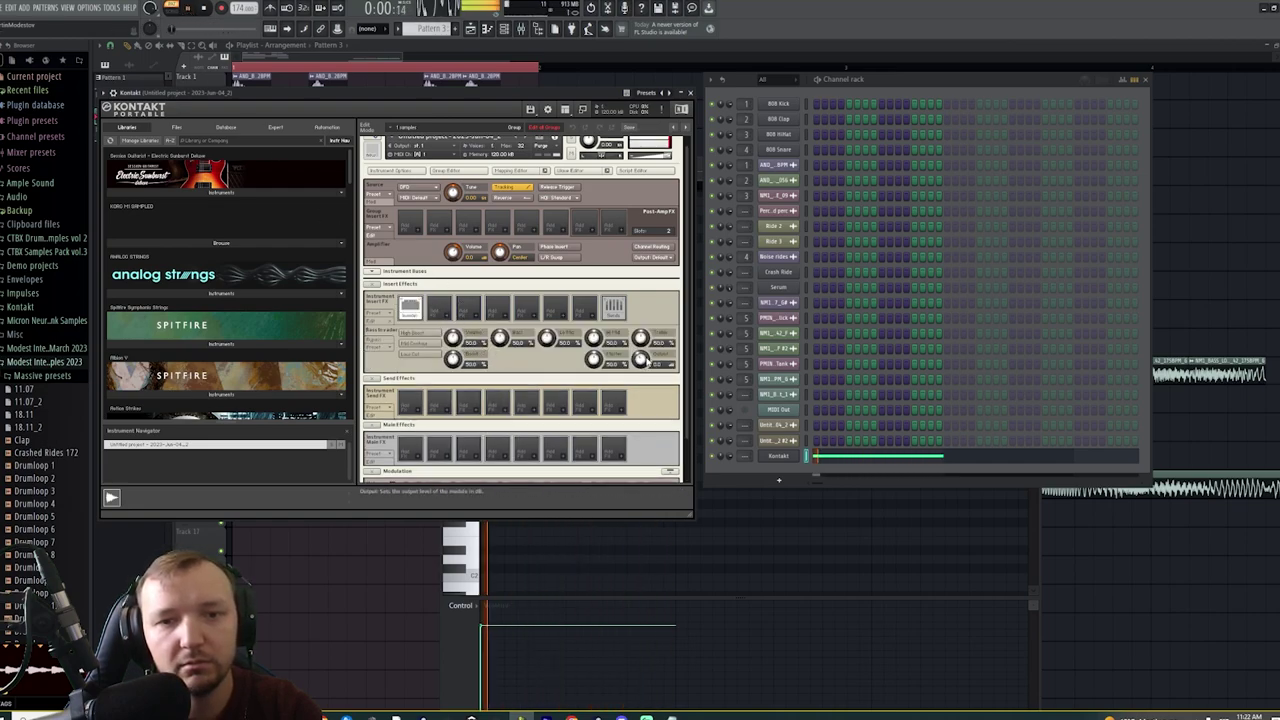
{"action": "left_click_drag", "start_coordinate": [648, 361], "coordinate": [642, 368]}
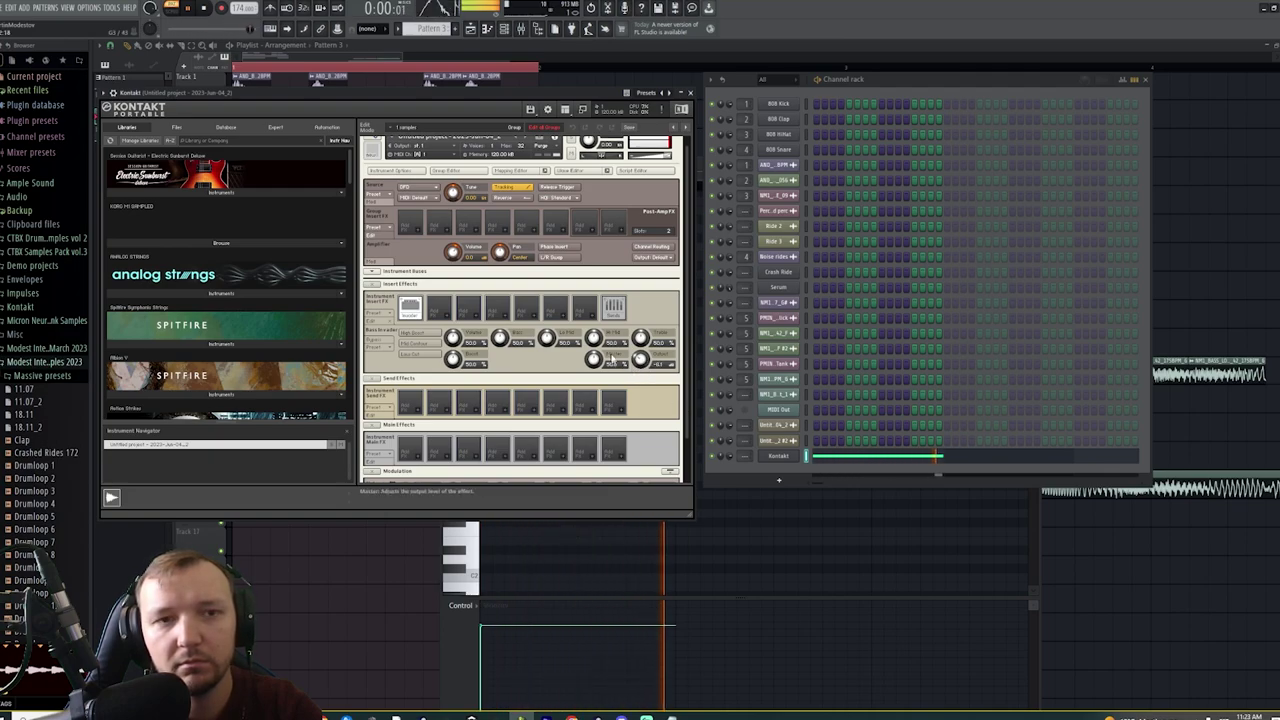
{"action": "key", "text": "space"}
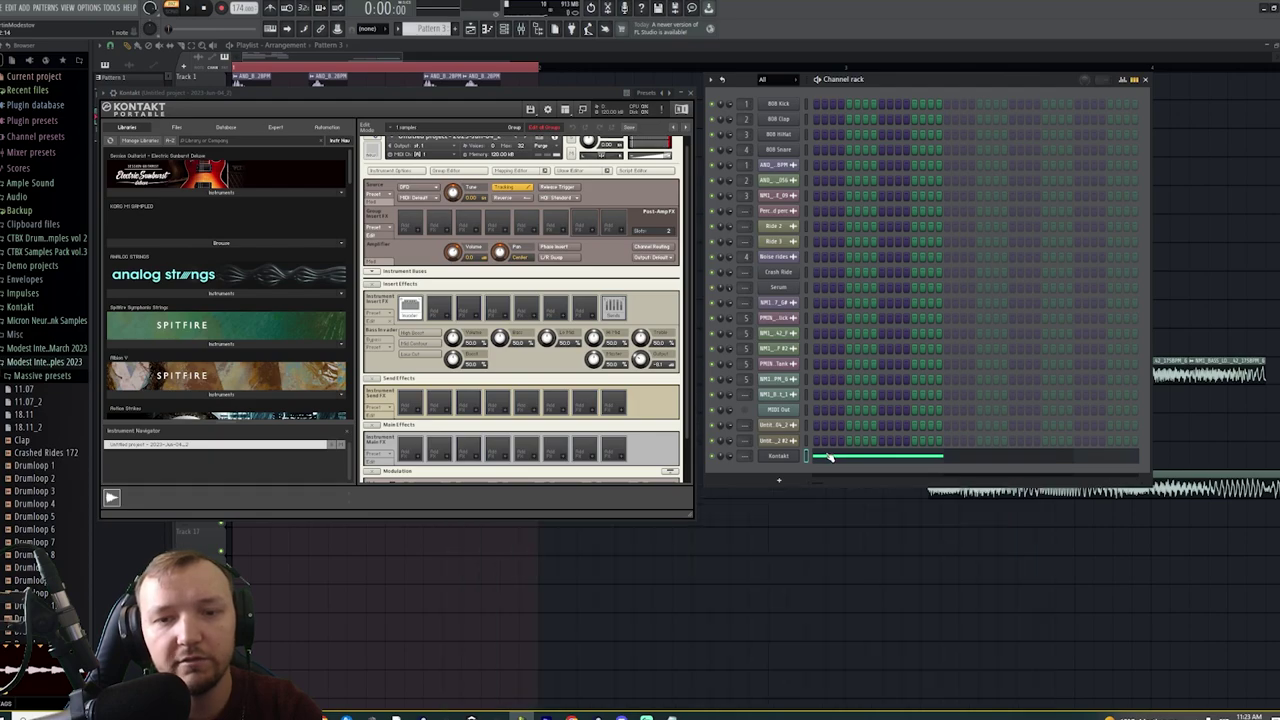
Reopen Kontakt's piano roll for Pattern 3 and audition the C5 key
{"action": "left_click", "coordinate": [828, 455]}
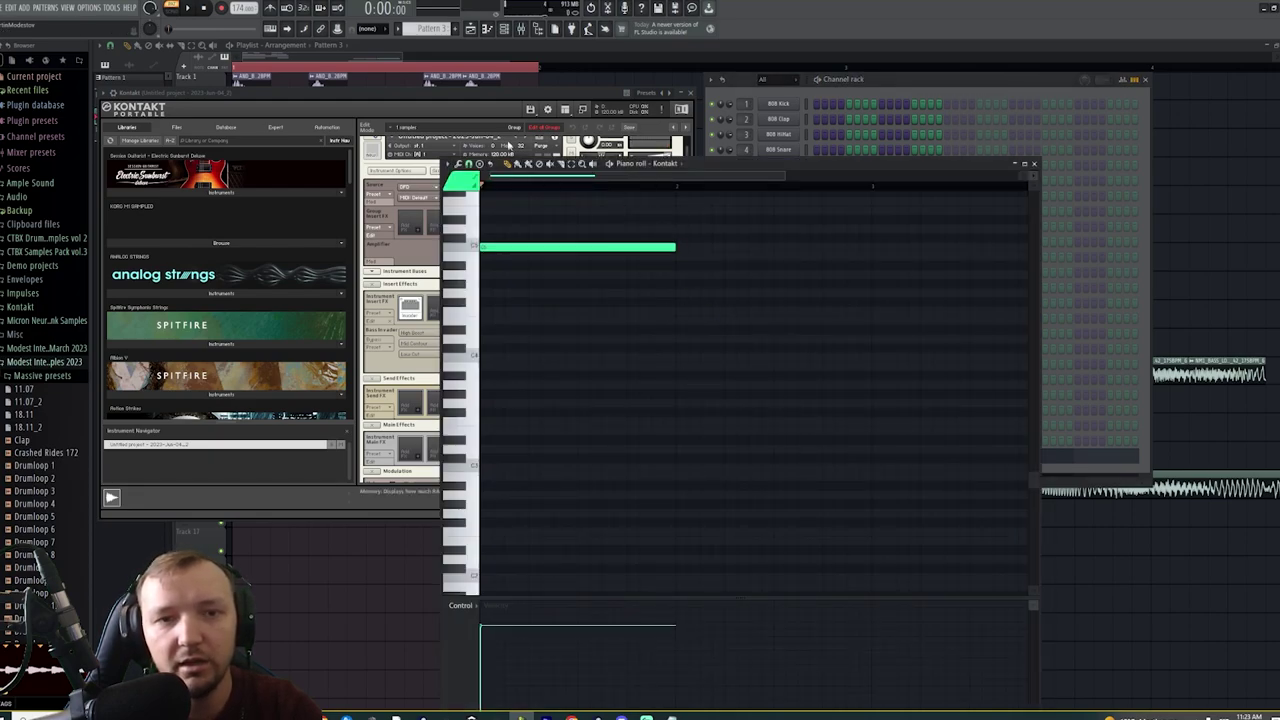
{"action": "left_click", "coordinate": [480, 100]}
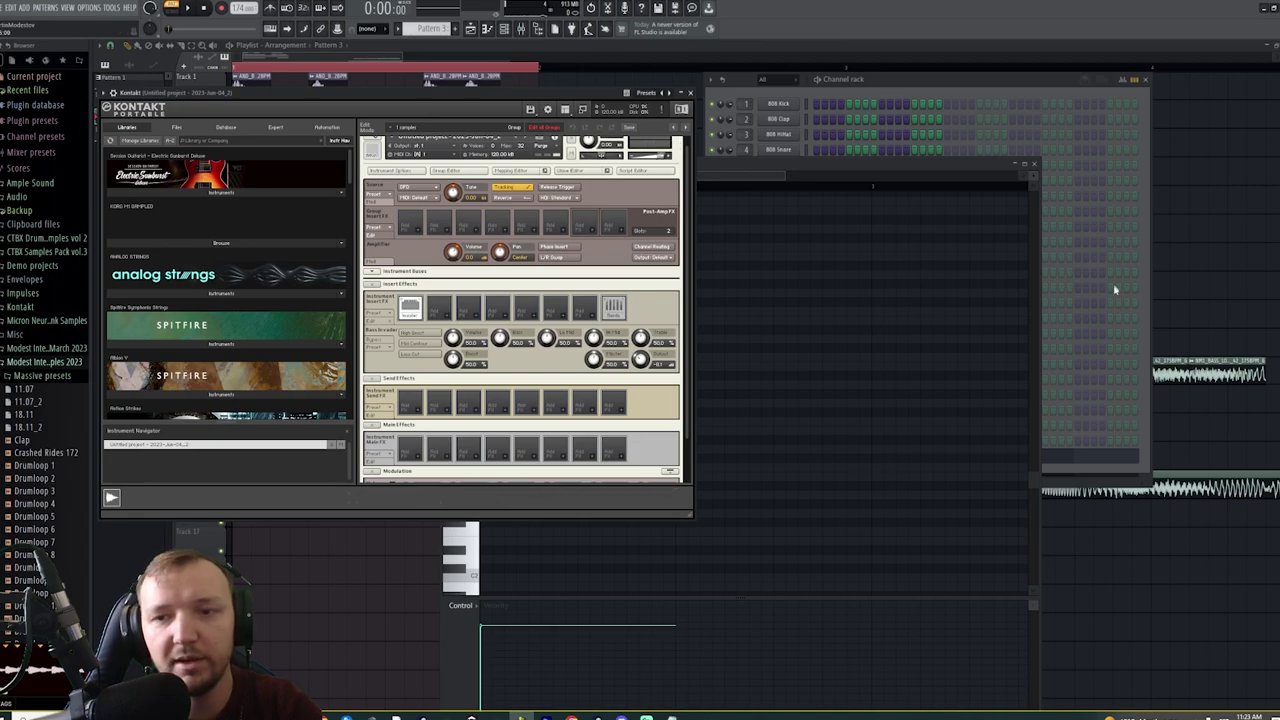
{"action": "left_click", "coordinate": [1109, 314]}
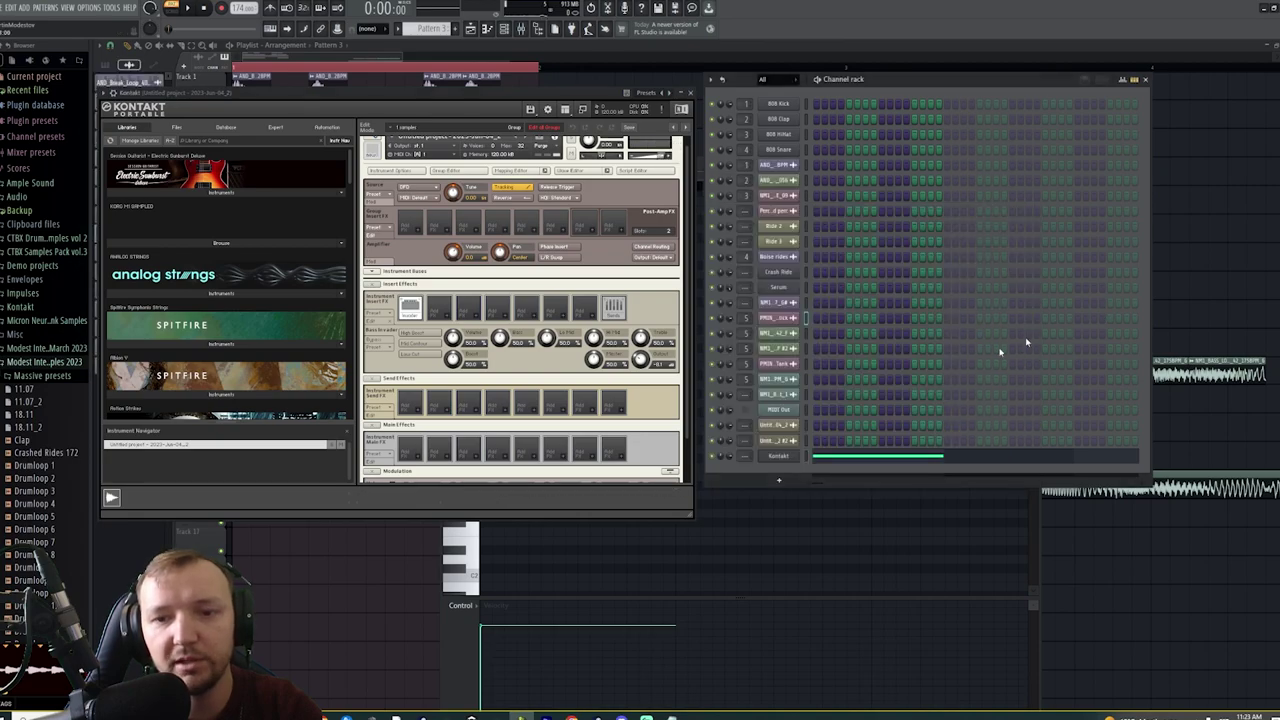
{"action": "left_click", "coordinate": [880, 458]}
{"action": "left_click", "coordinate": [471, 249]}
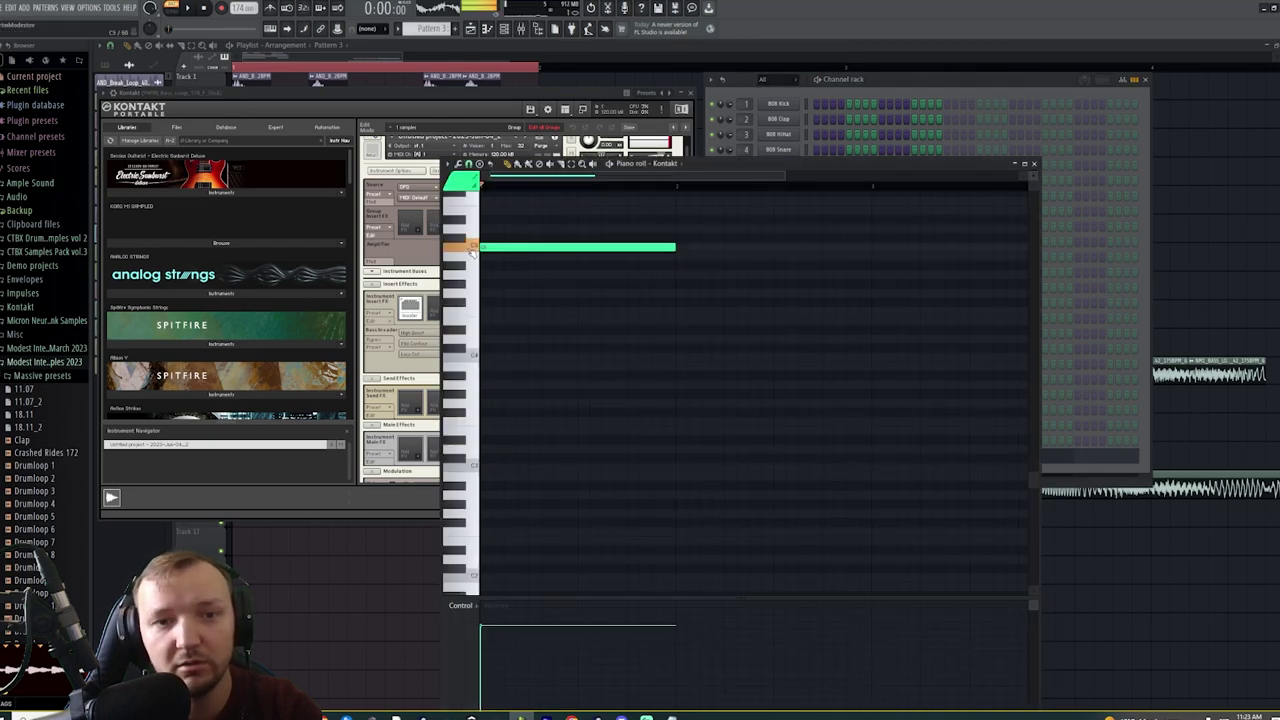
{"action": "left_click", "coordinate": [1143, 341]}
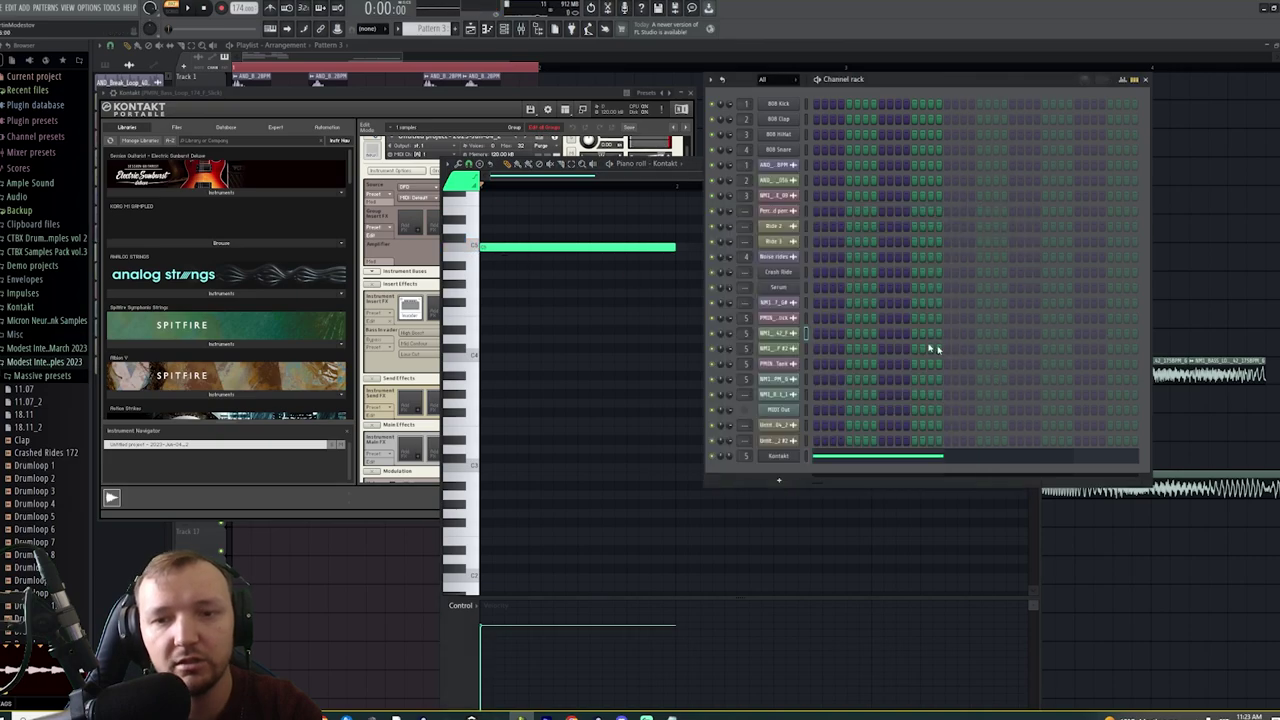
{"action": "left_click", "coordinate": [520, 28]}
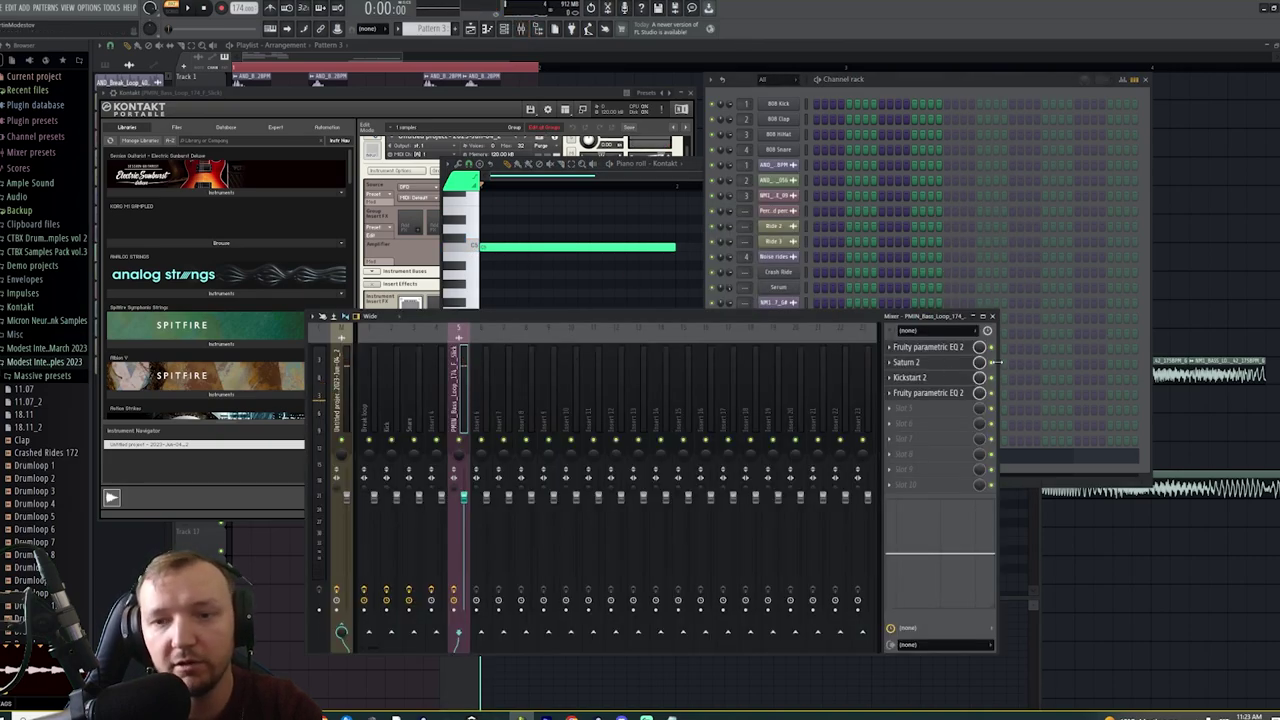
{"action": "key", "text": "space"}
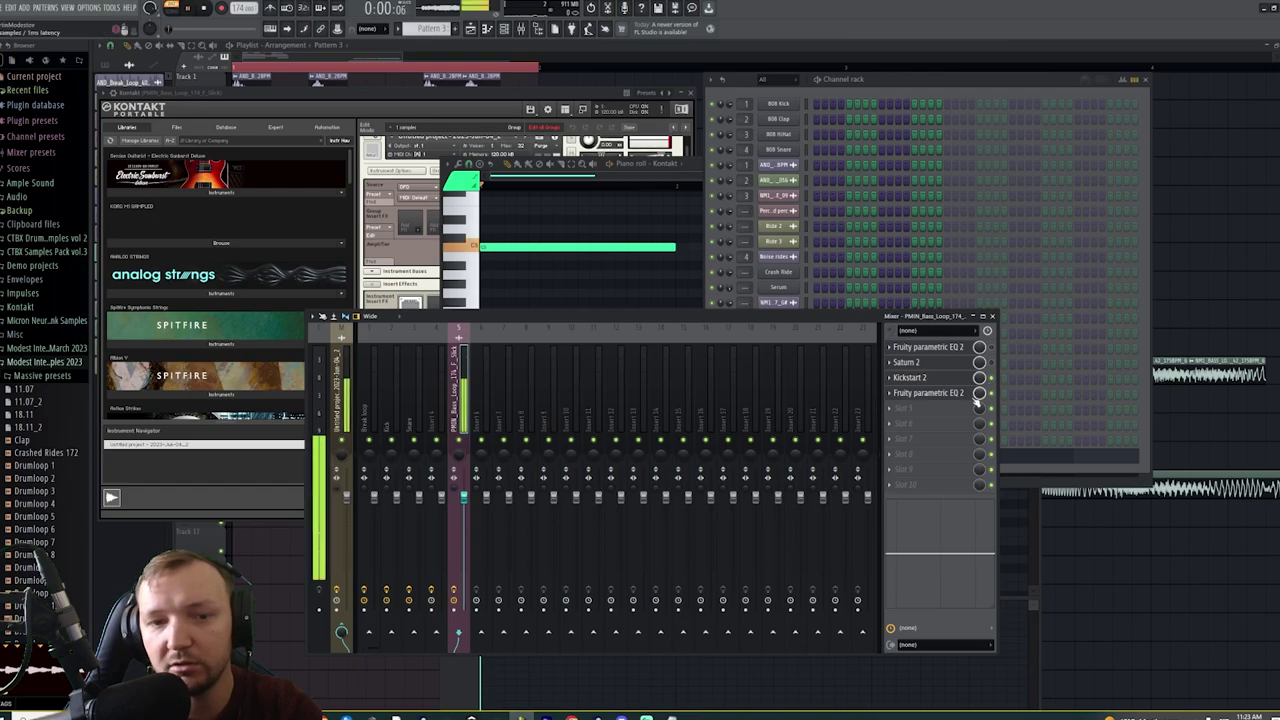
{"action": "key", "text": "F6"}
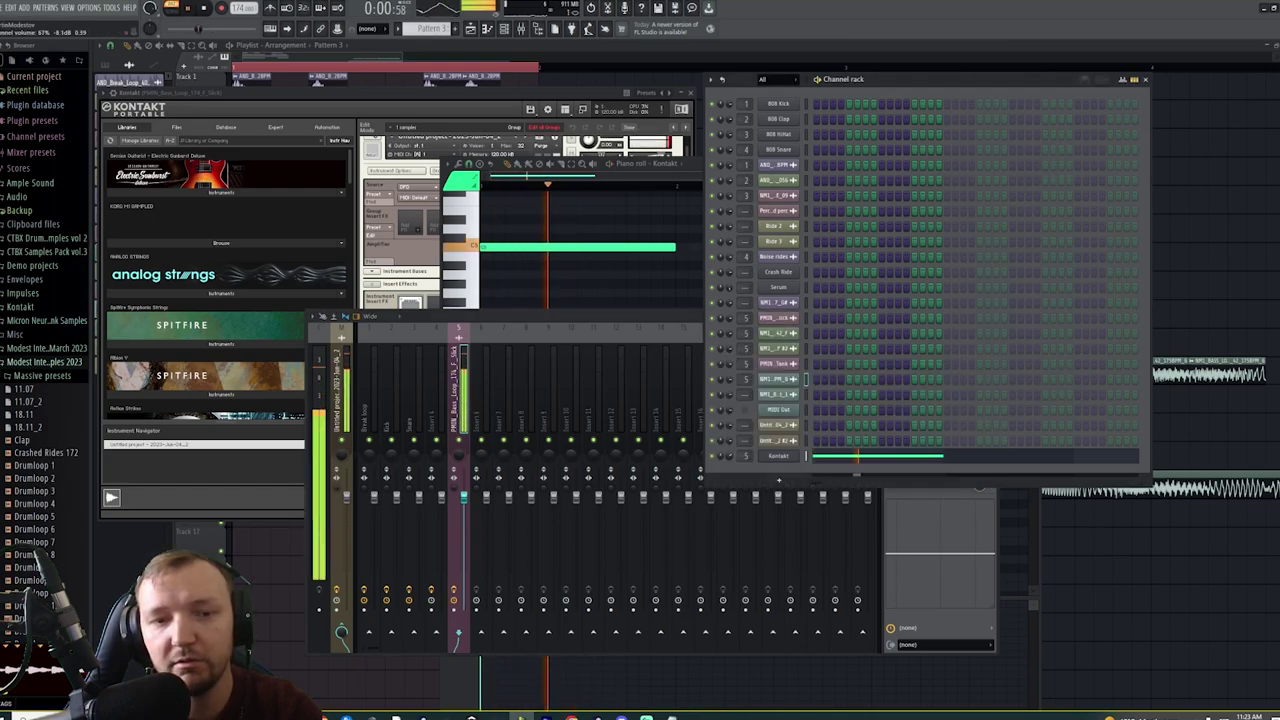
{"action": "key", "text": "space"}
Place Pattern 3 at the start of Track 9 in the playlist and delete the two resampled bass clips on Track 10
{"action": "double_click", "coordinate": [775, 457]}
{"action": "key", "text": "F5"}
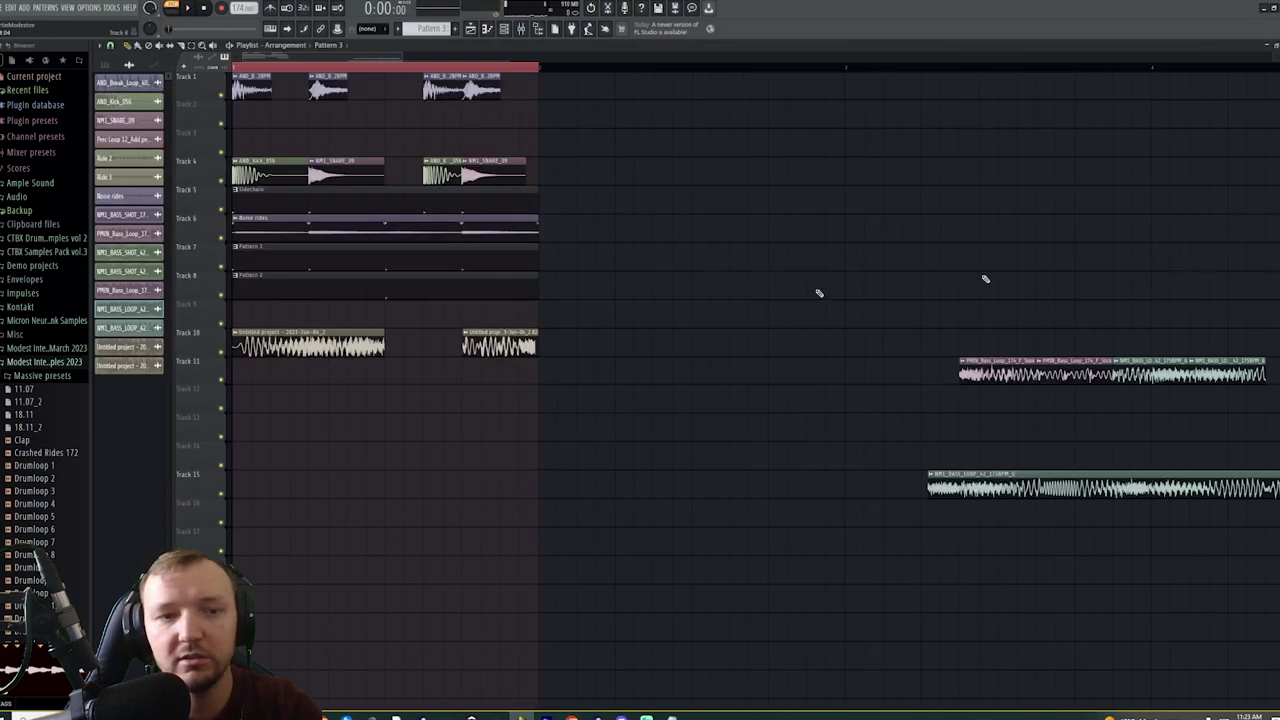
{"action": "left_click", "coordinate": [331, 310]}
{"action": "left_click_drag", "start_coordinate": [361, 307], "coordinate": [262, 310]}
{"action": "right_click", "coordinate": [362, 346]}
{"action": "right_click", "coordinate": [526, 348]}
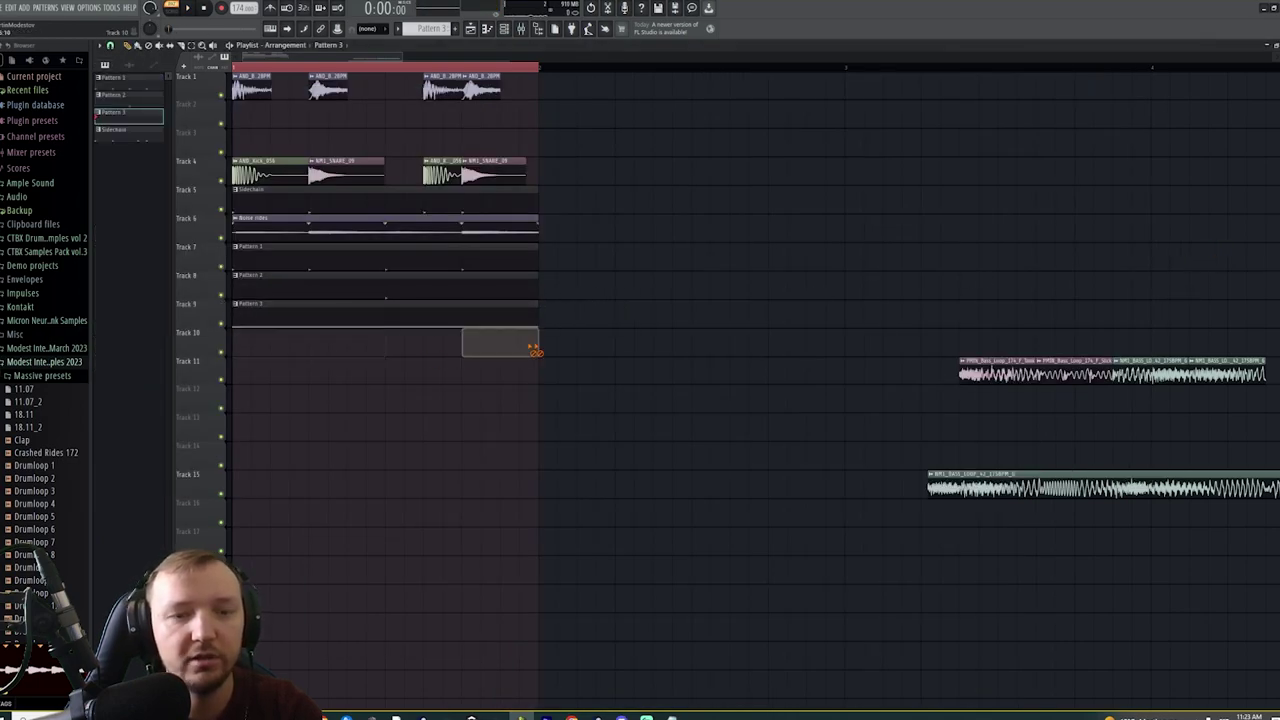
Switch playback to song mode and listen to the arrangement with the Kontakt bass
{"action": "left_click", "coordinate": [172, 16]}
{"action": "key", "text": "space"}
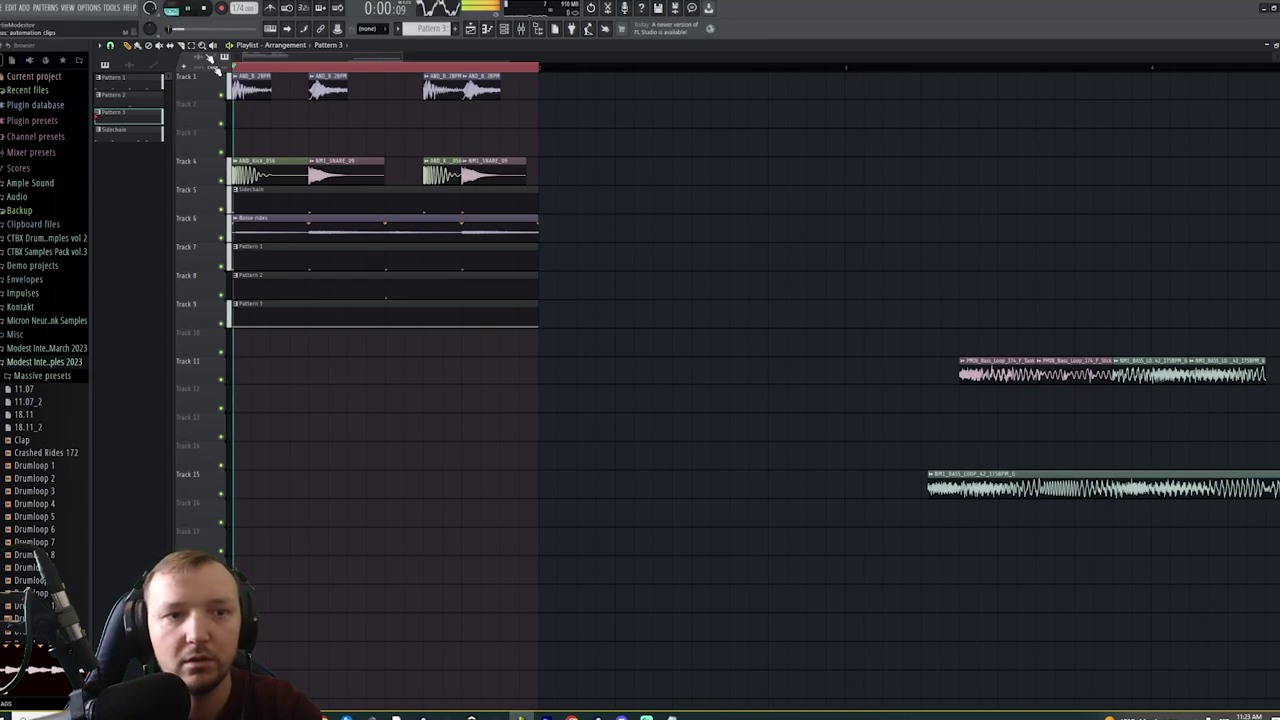
{"action": "left_click", "coordinate": [504, 30]}
{"action": "key", "text": "space"}
Move the third break slice on Track 1 and the second kick on Track 4 earlier in the bar and audition the beat
{"action": "mouse_move", "coordinate": [435, 139]}
{"action": "left_mouse_down"}
{"action": "mouse_move", "coordinate": [434, 88]}
{"action": "mouse_move", "coordinate": [435, 170]}
{"action": "mouse_move", "coordinate": [347, 170]}
{"action": "left_mouse_up"}
{"action": "left_click_drag", "start_coordinate": [393, 73], "coordinate": [378, 170]}
{"action": "key", "text": "space"}
{"action": "key", "text": "space"}
Shift the third note of the Sidechain pattern to match the moved kick and play the arrangement, opening Pattern 3's notes
{"action": "double_click", "coordinate": [386, 193]}
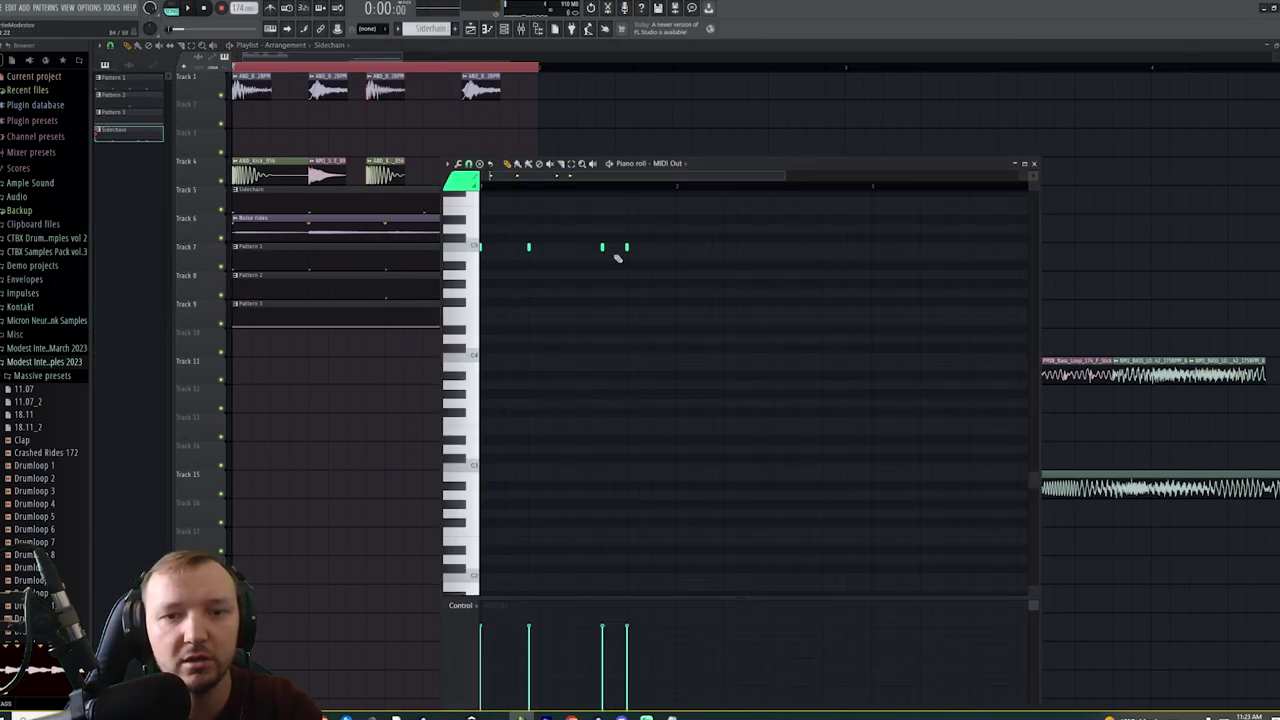
{"action": "key", "text": "Escape"}
{"action": "key", "text": "space"}
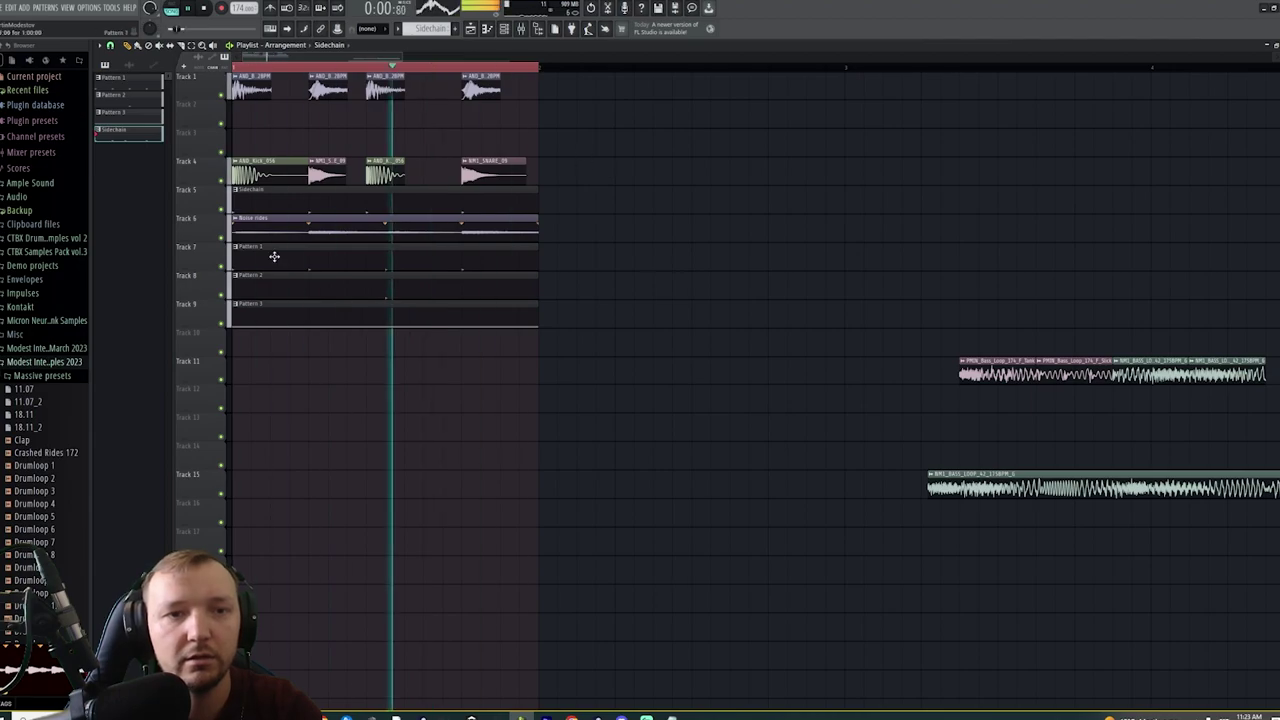
{"action": "scroll", "coordinate": [274, 254], "scroll_direction": "up", "scroll_amount": 3}
{"action": "double_click", "coordinate": [367, 315]}
{"action": "key", "text": "space"}
Insert Fruity Limiter after Kickstart 2 on the bass mixer track and lower its ceiling to about -3.2 dB
{"action": "left_click", "coordinate": [521, 29]}
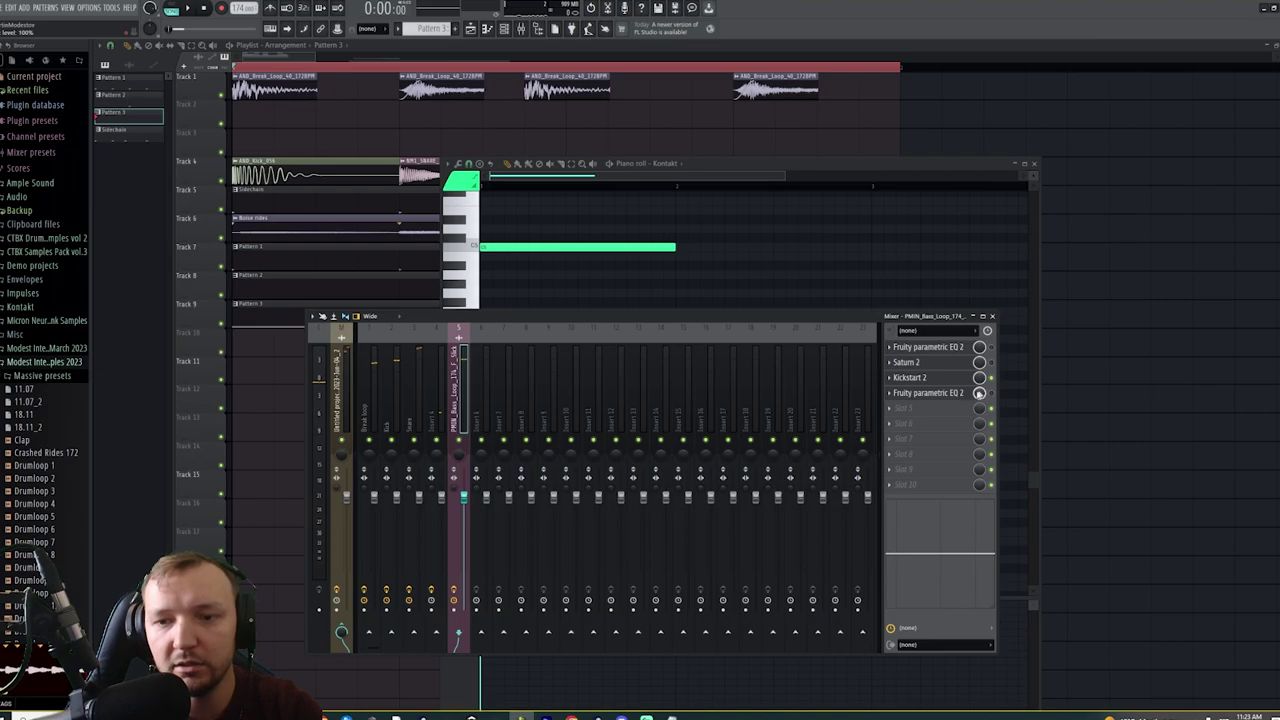
{"action": "scroll", "coordinate": [930, 393], "scroll_direction": "down", "scroll_amount": 1}
{"action": "left_click", "coordinate": [929, 392]}
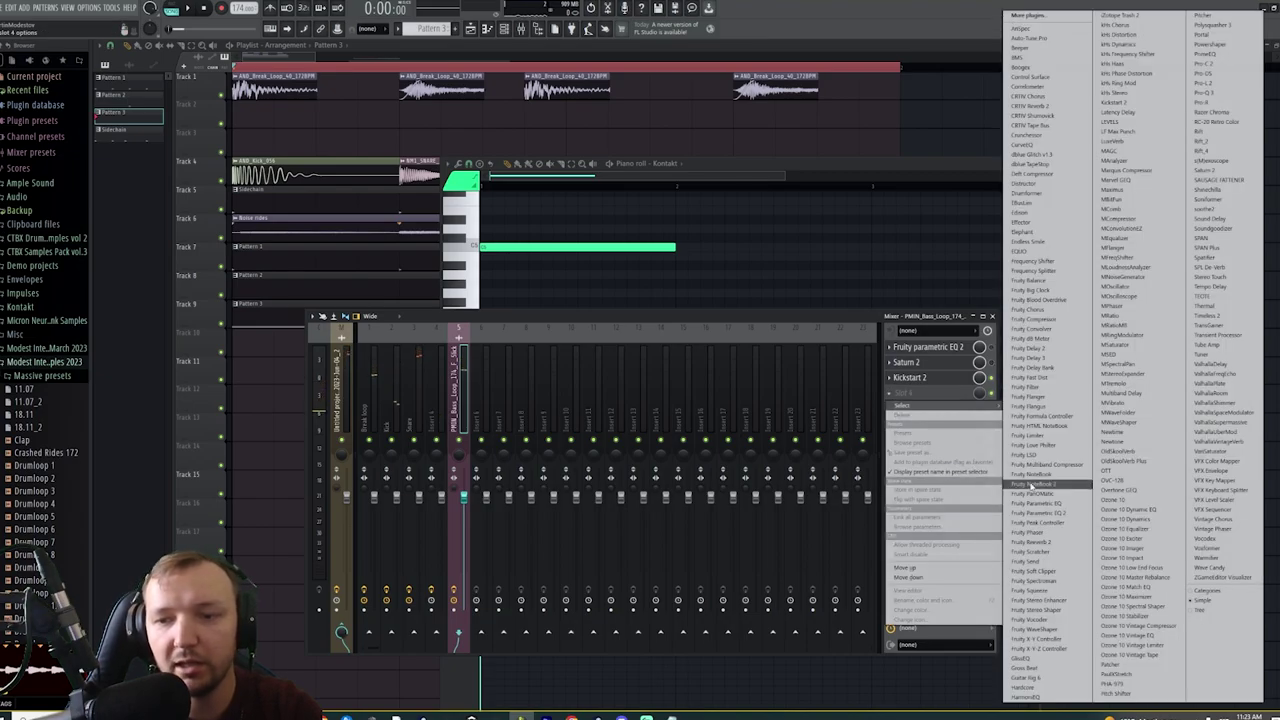
{"action": "left_click", "coordinate": [1020, 438]}
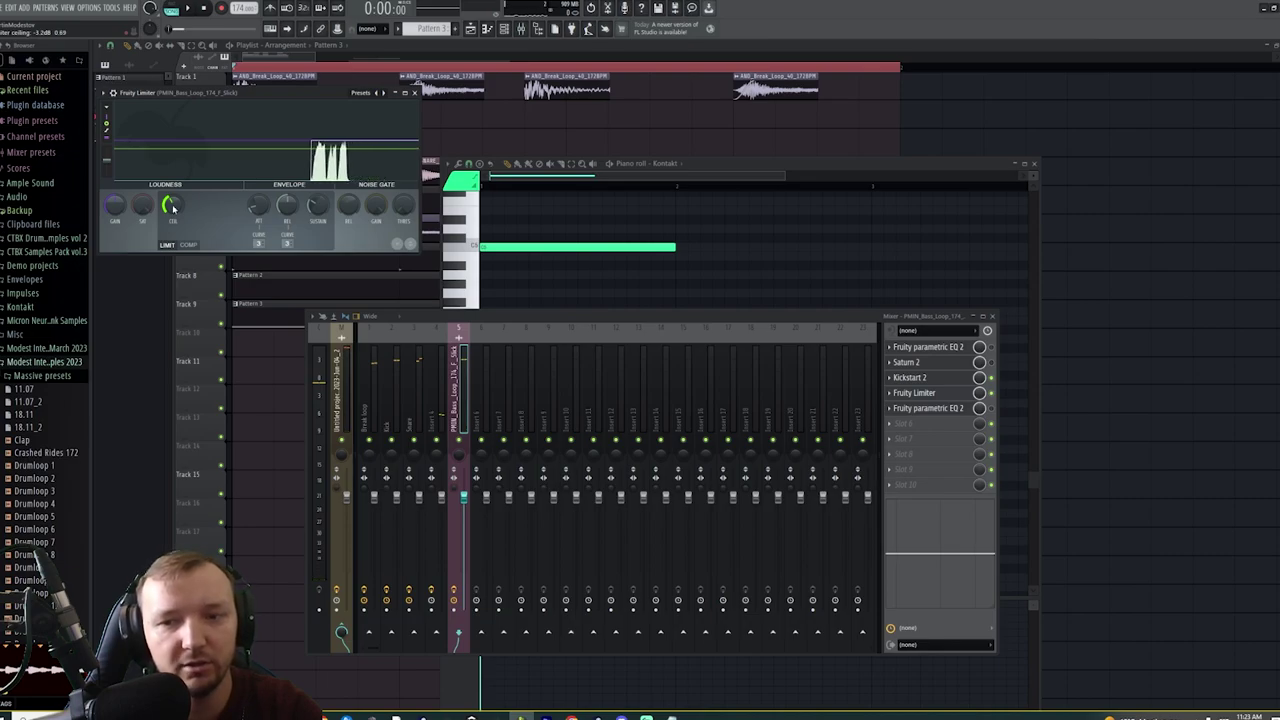
{"action": "key", "text": "space"}
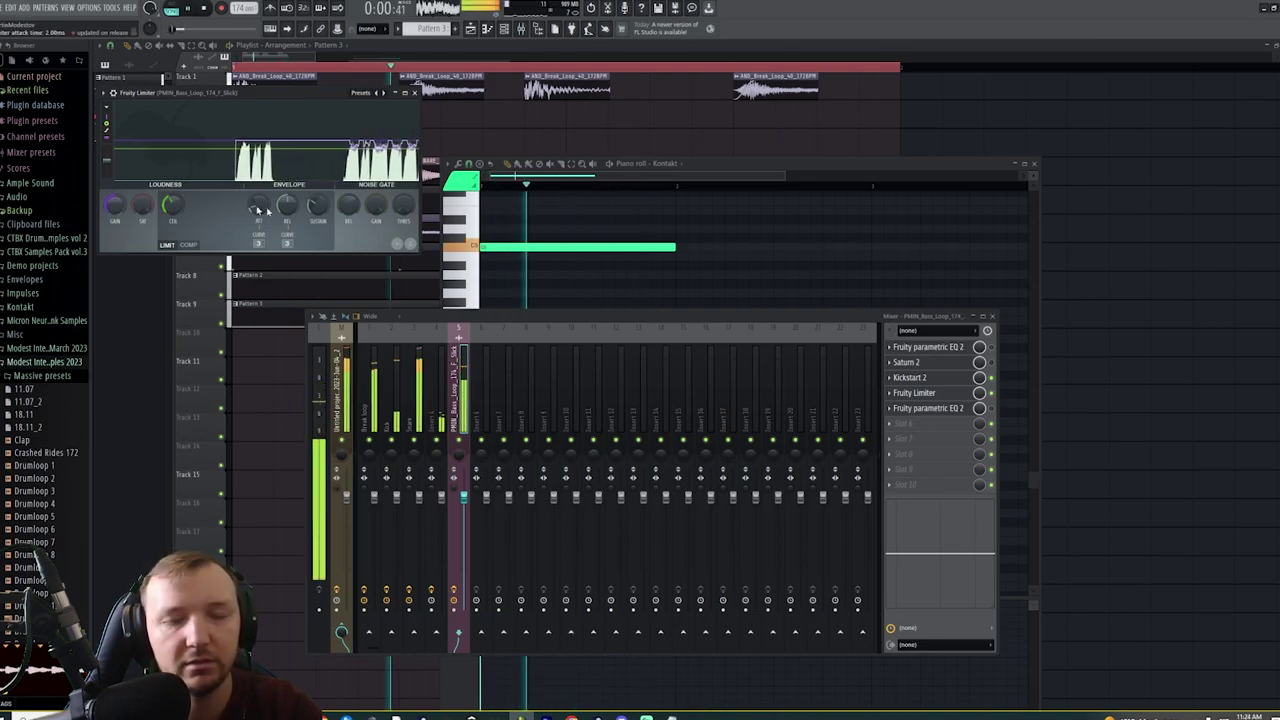
Shorten Kontakt's C5 note in Pattern 3 to half a bar
{"action": "left_click", "coordinate": [605, 178]}
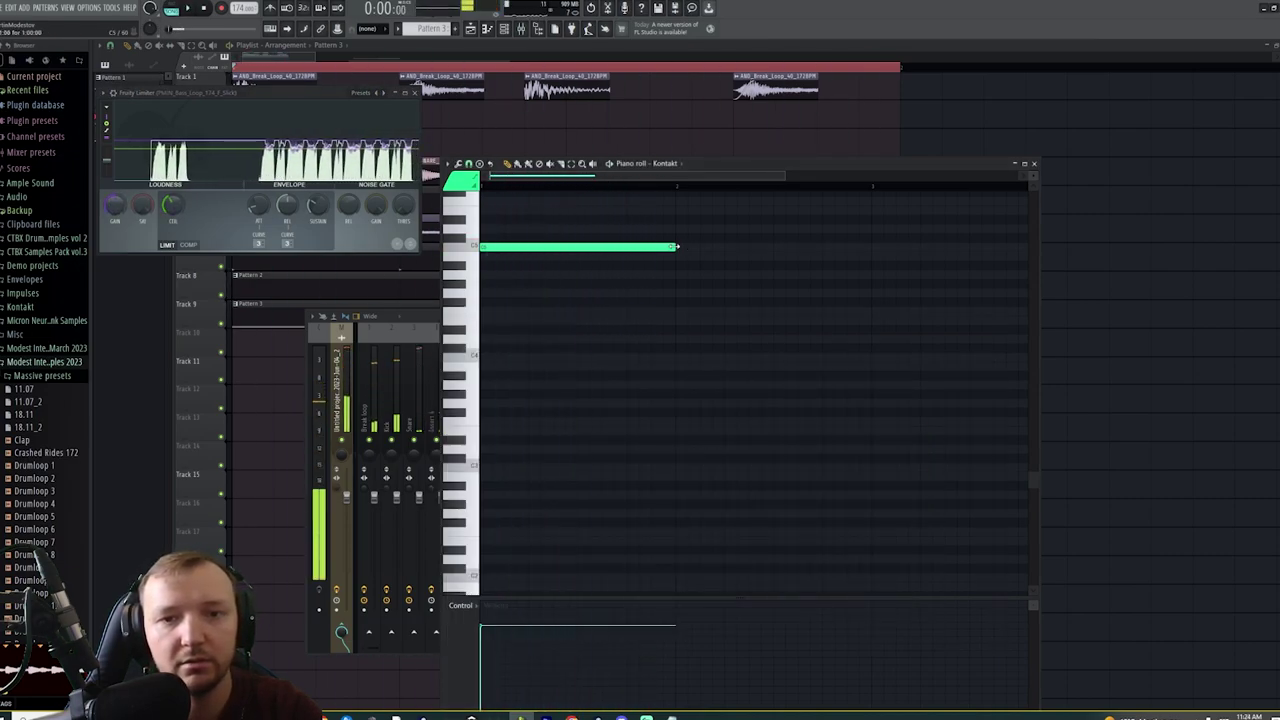
{"action": "mouse_move", "coordinate": [676, 251]}
{"action": "left_mouse_down"}
{"action": "mouse_move", "coordinate": [577, 254]}
{"action": "mouse_move", "coordinate": [582, 239]}
{"action": "left_mouse_up"}
{"action": "scroll", "coordinate": [590, 245], "scroll_direction": "up", "scroll_amount": 2}
{"action": "right_click", "coordinate": [589, 240]}
Show Kontakt's Wave Editor, move the sample start to about 0.3 s, and audition the shortened bass note
{"action": "key", "text": "F6"}
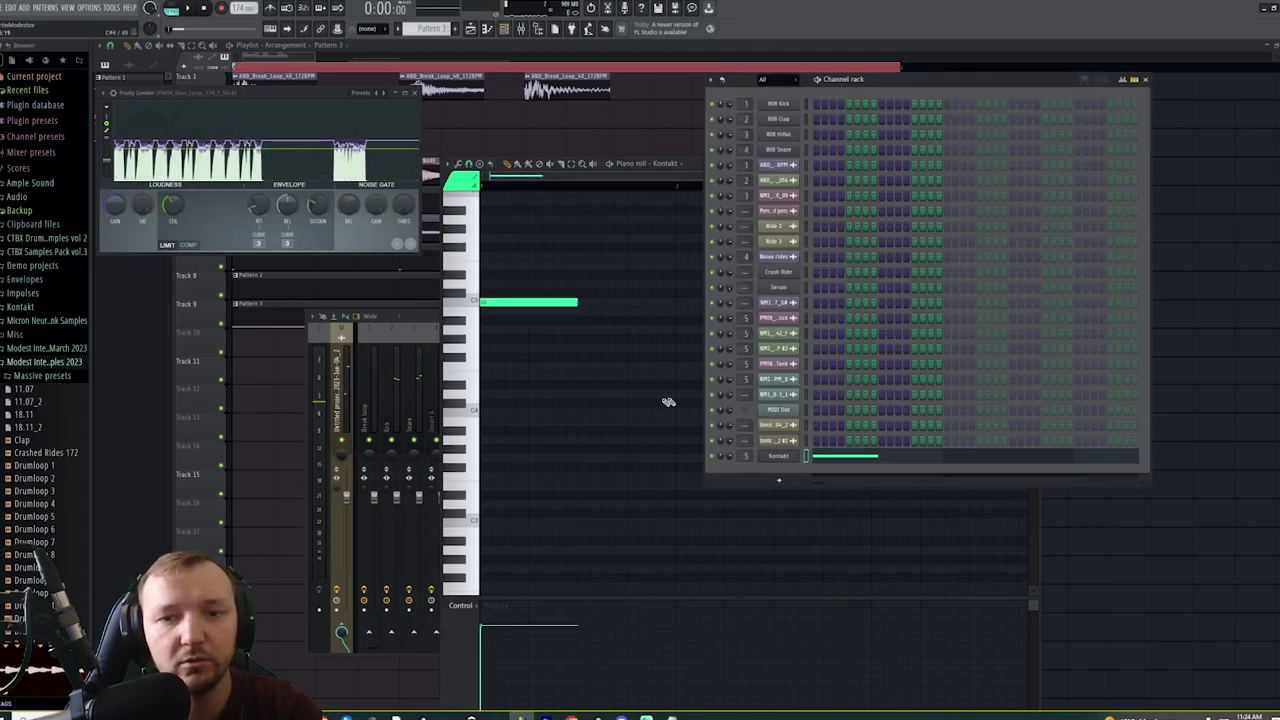
{"action": "left_click", "coordinate": [786, 457]}
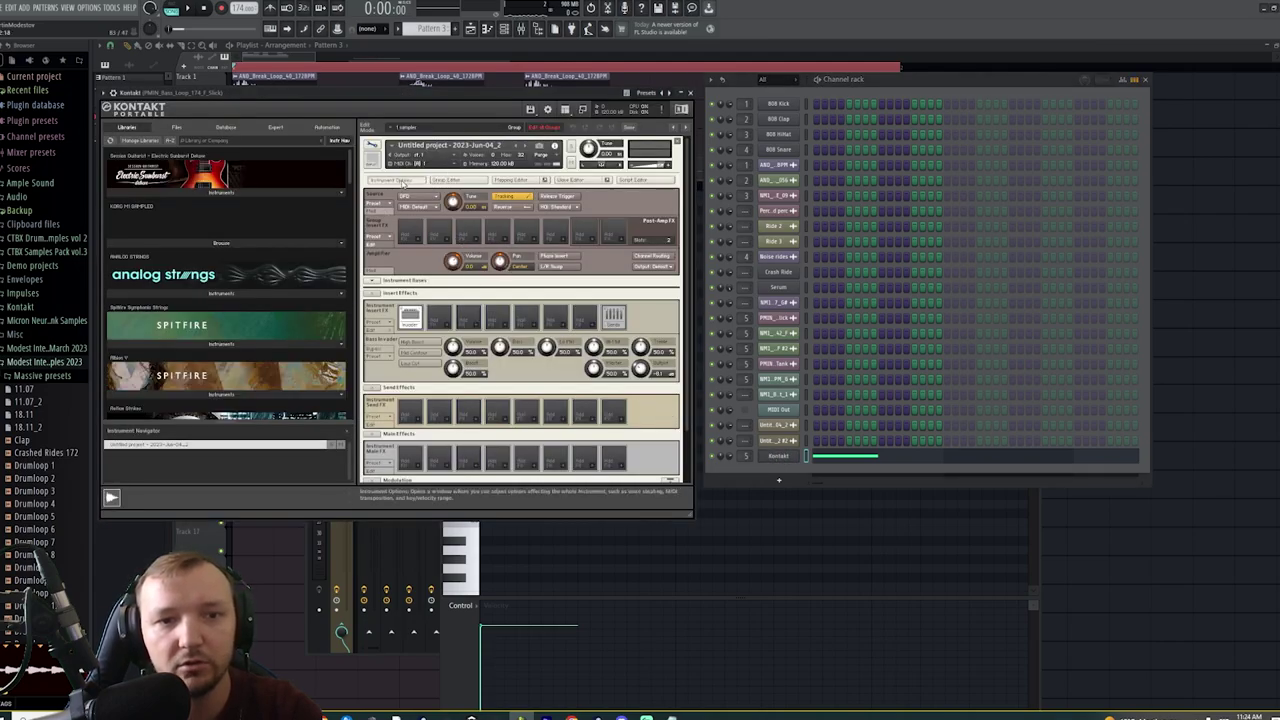
{"action": "left_click", "coordinate": [404, 183]}
{"action": "left_click", "coordinate": [733, 420]}
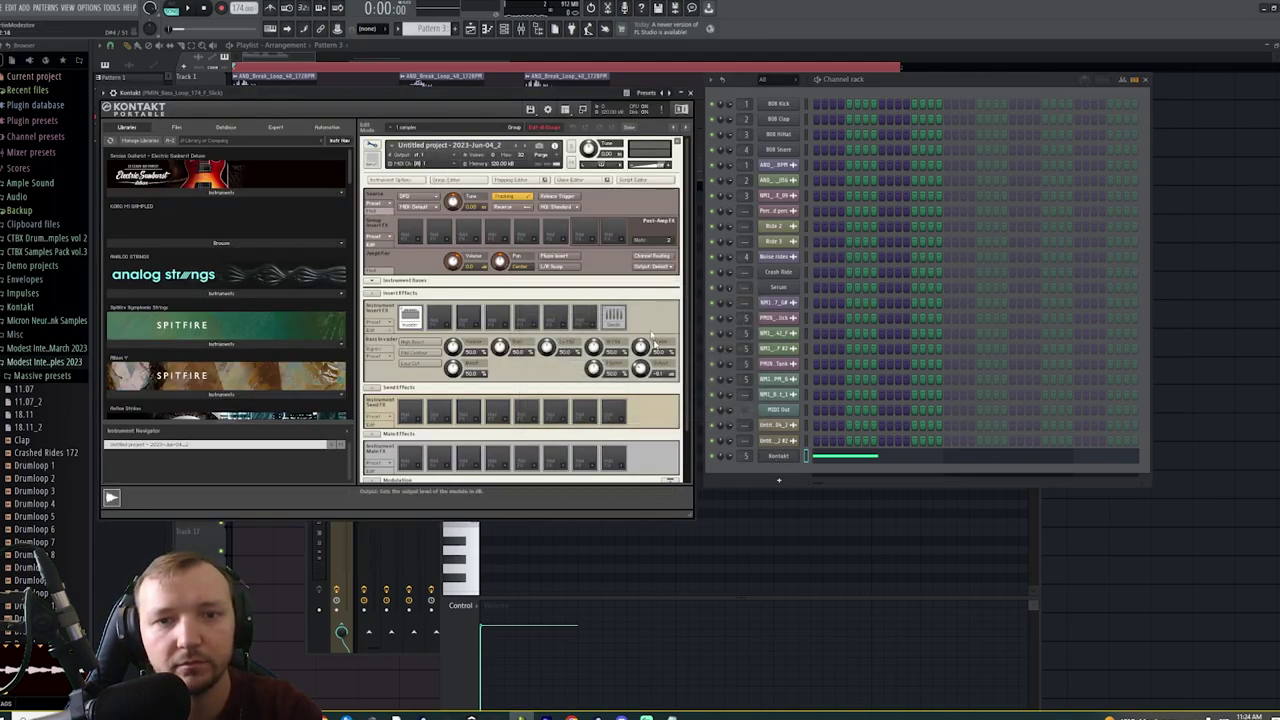
{"action": "left_click", "coordinate": [573, 182]}
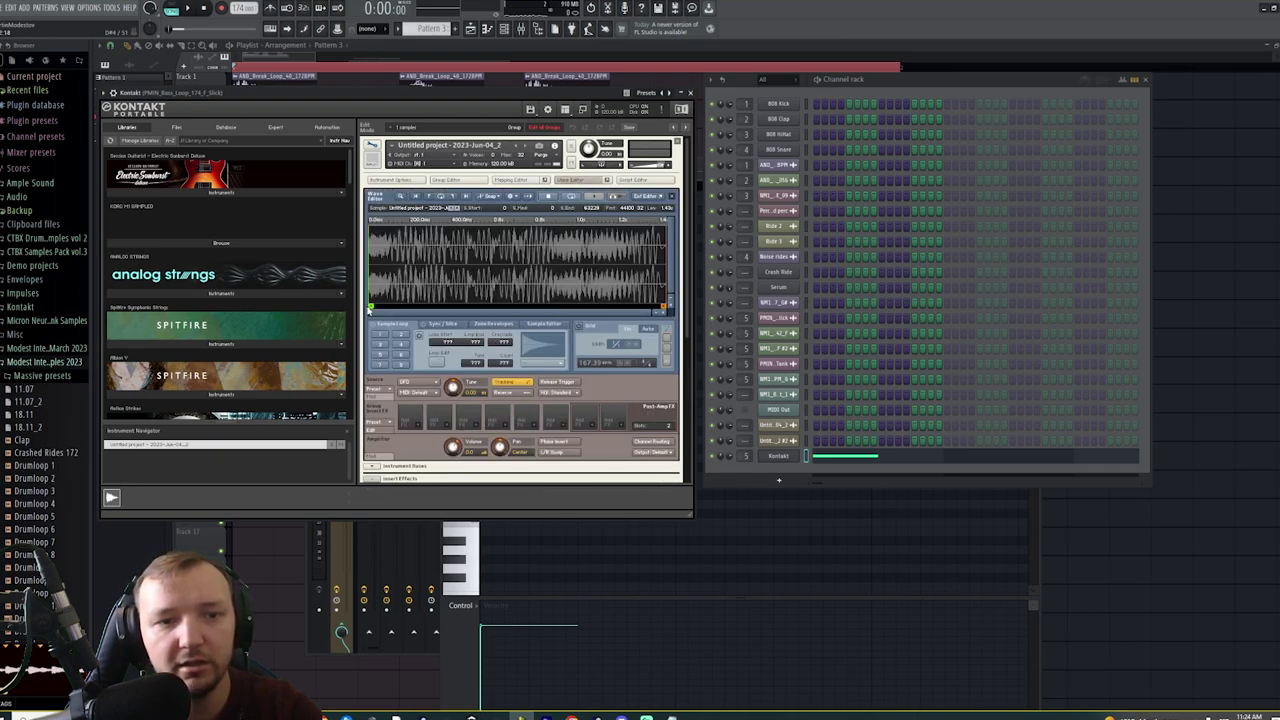
{"action": "left_click_drag", "start_coordinate": [428, 308], "coordinate": [438, 308]}
{"action": "key", "text": "space"}
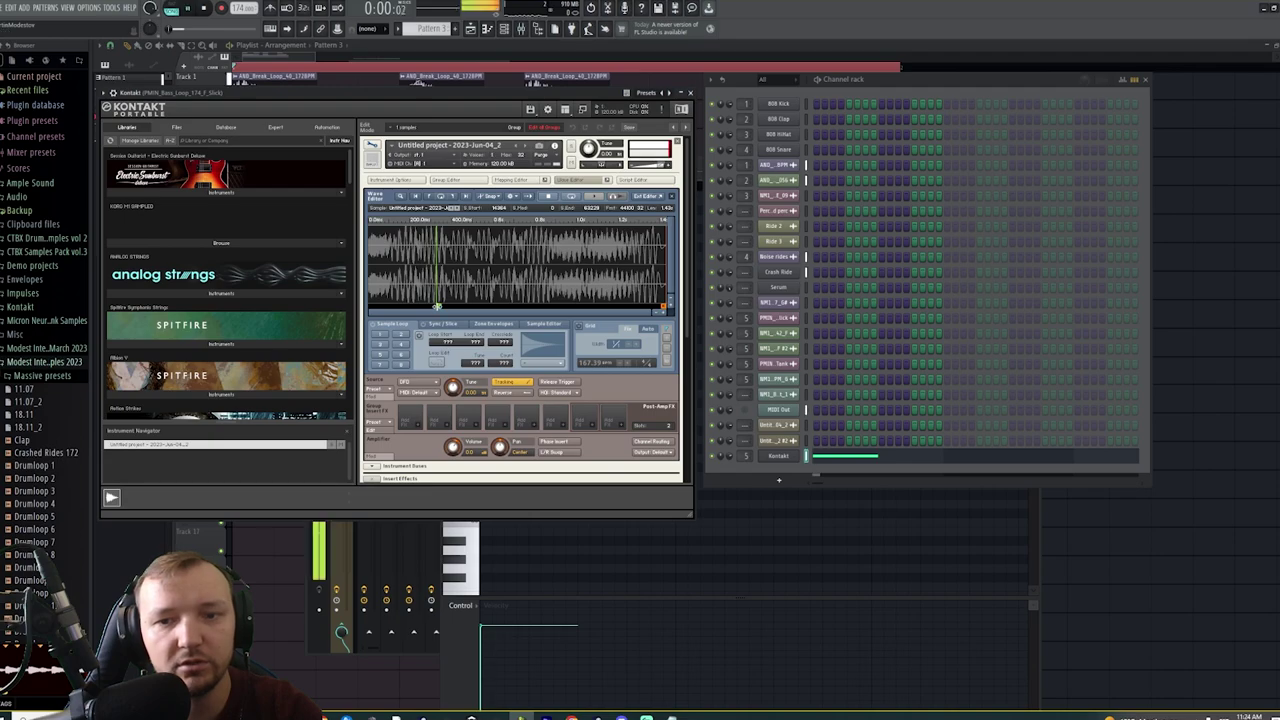
{"action": "left_click", "coordinate": [851, 455]}
{"action": "left_click", "coordinate": [851, 455]}
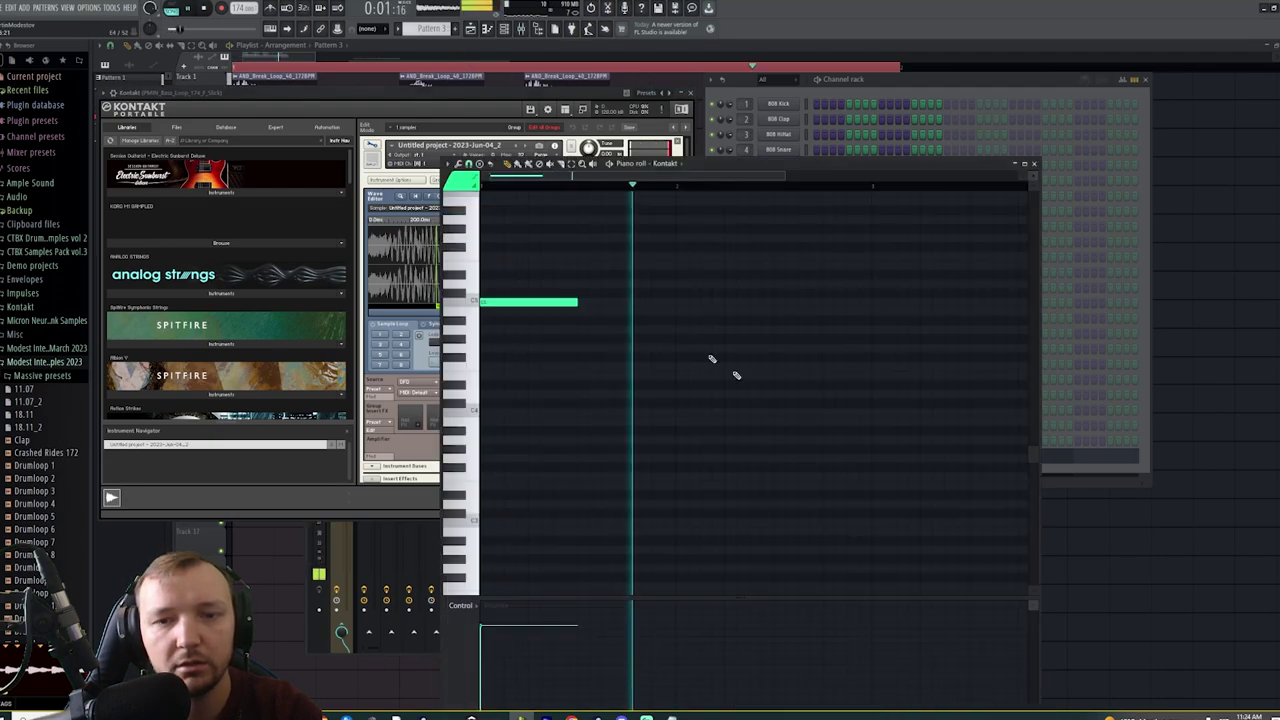
{"action": "key", "text": "space"}
{"action": "key", "text": "F6"}
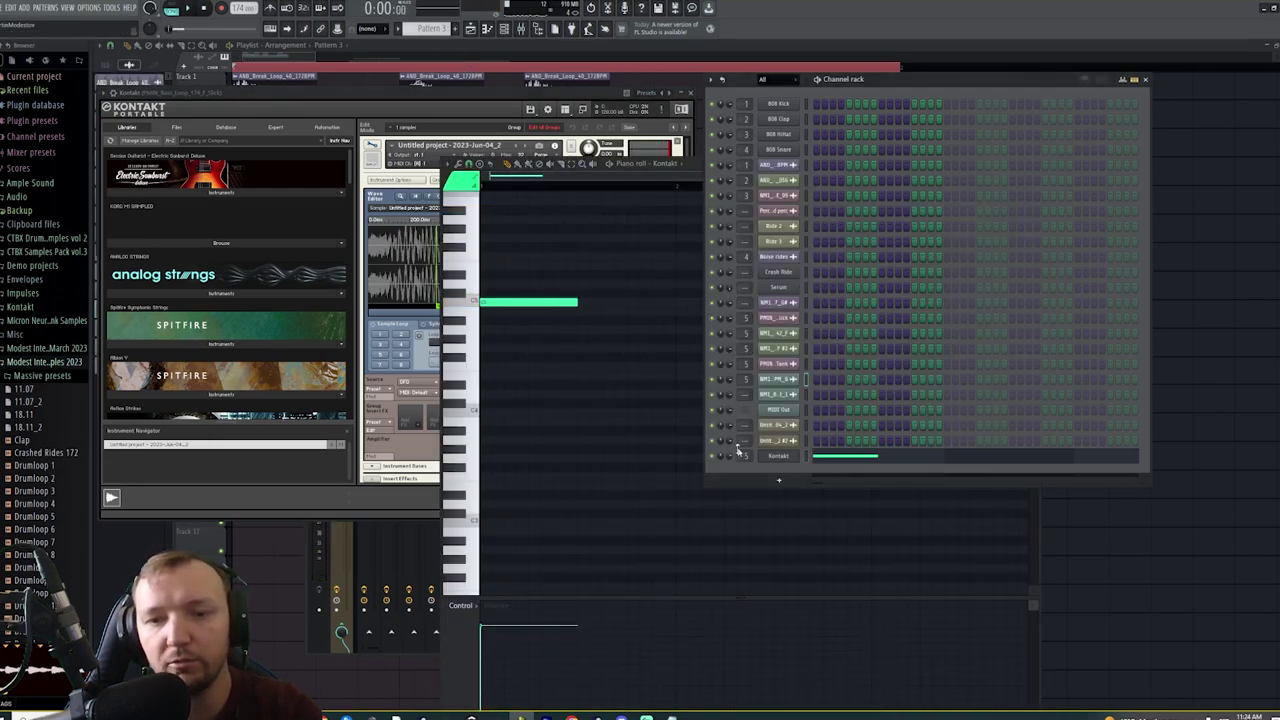
{"action": "key", "text": "space"}
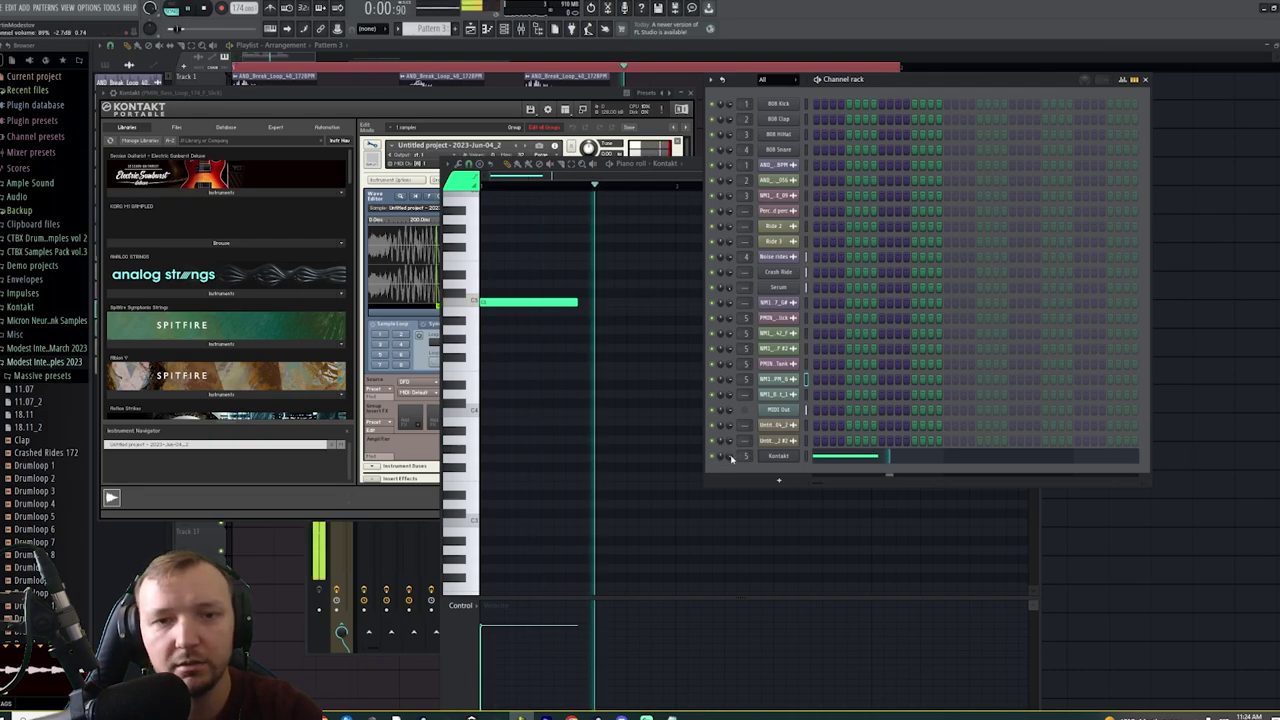
{"action": "left_click", "coordinate": [488, 119]}
{"action": "key", "text": "space"}
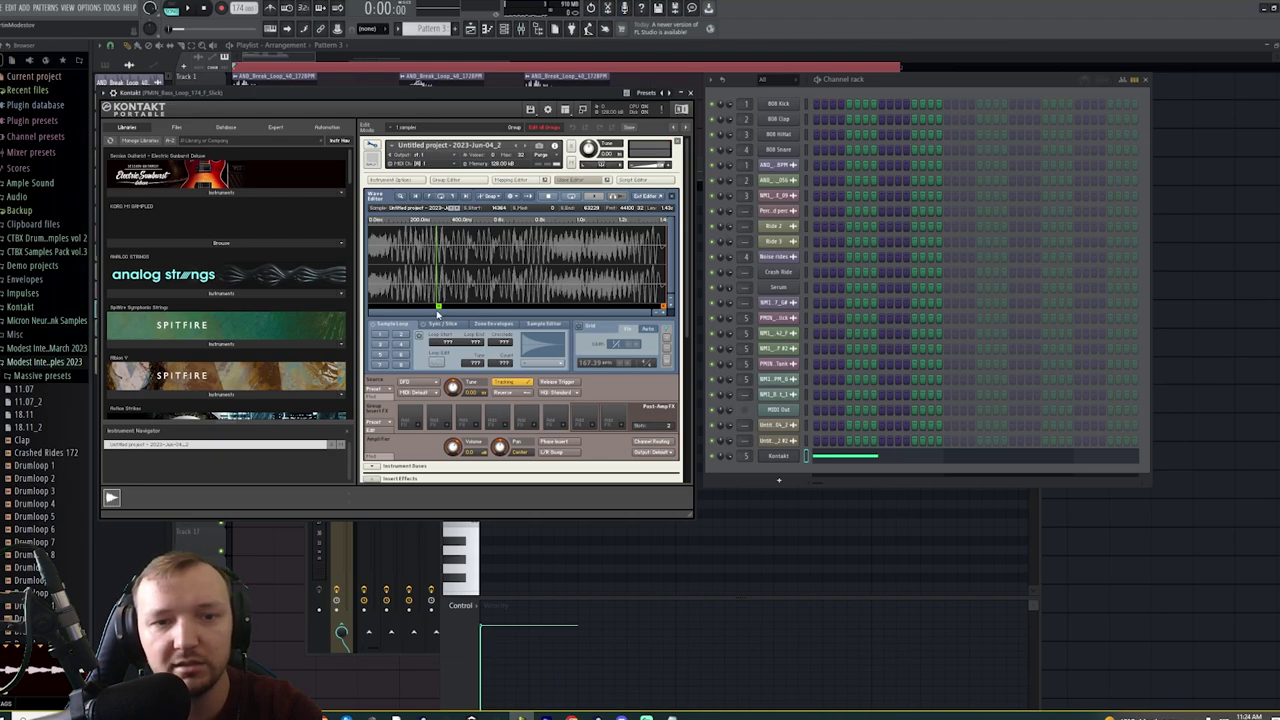
Audition different sample boundaries, setting the start to about 0.4 s and the end marker back to the end of the waveform
{"action": "key", "text": "space"}
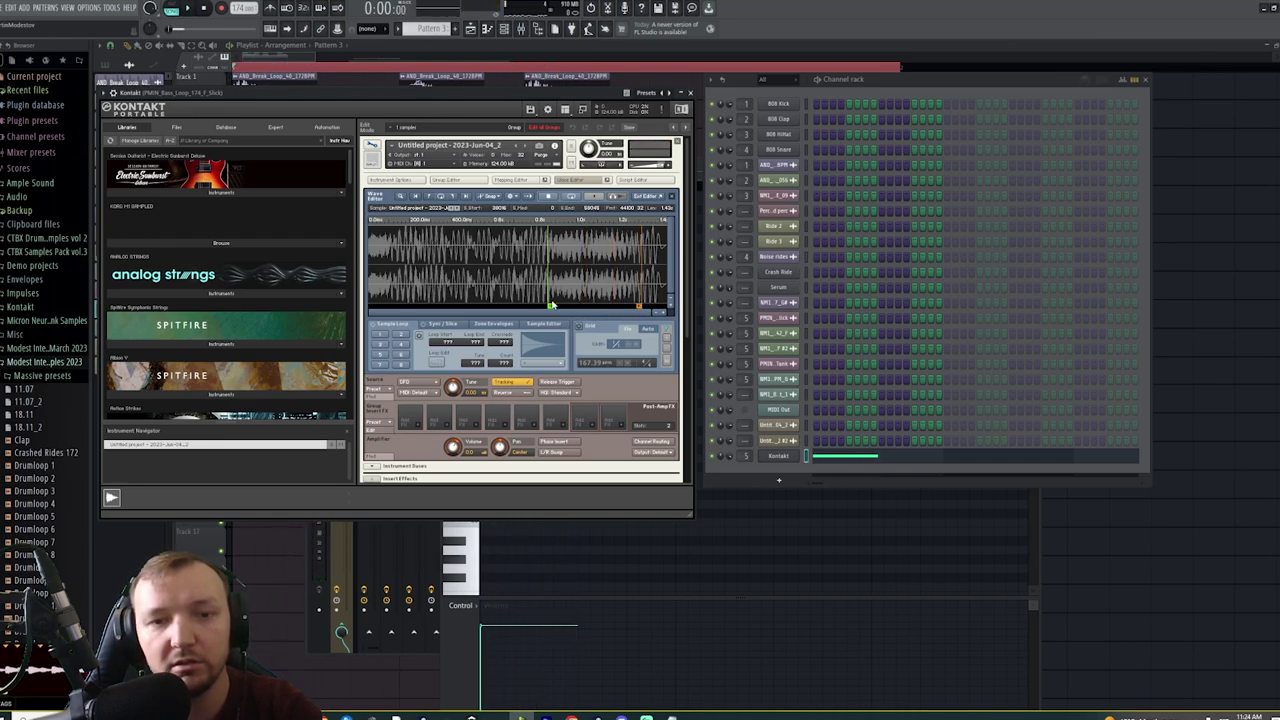
{"action": "left_click_drag", "start_coordinate": [456, 310], "coordinate": [455, 310]}
{"action": "key", "text": "space"}
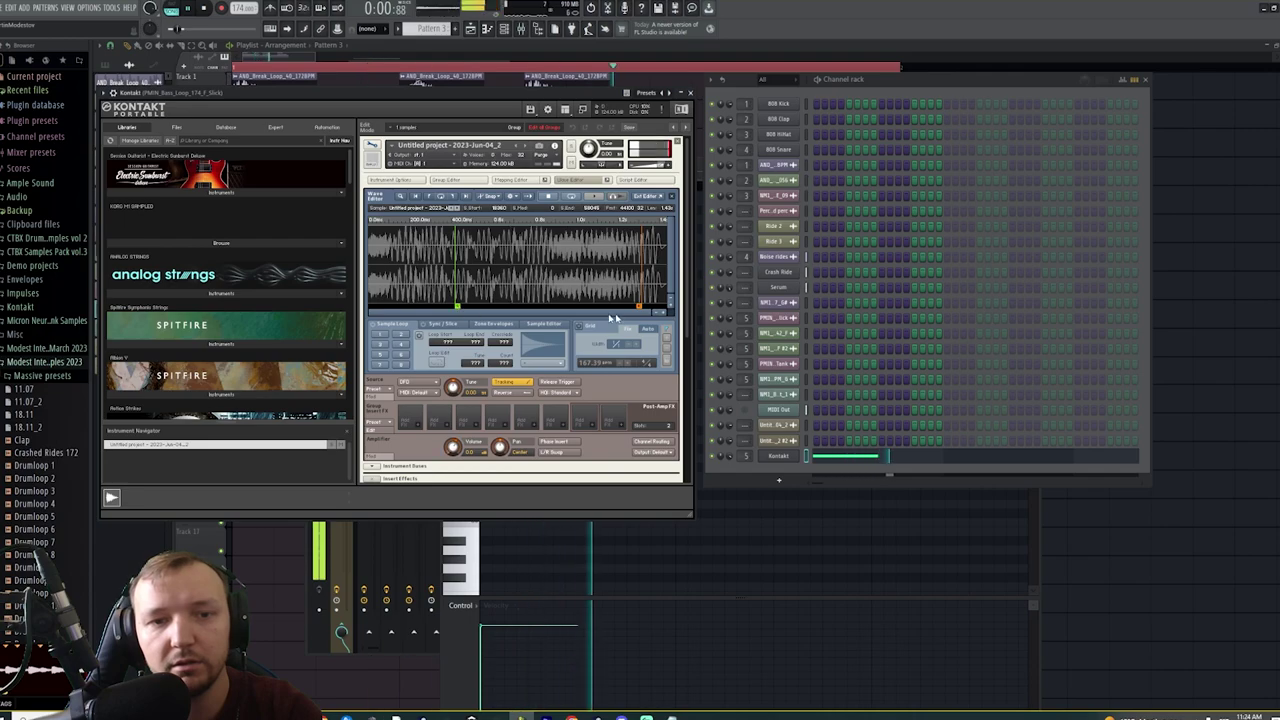
{"action": "key", "text": "space"}
{"action": "left_click_drag", "start_coordinate": [648, 305], "coordinate": [665, 306]}
{"action": "key", "text": "space"}
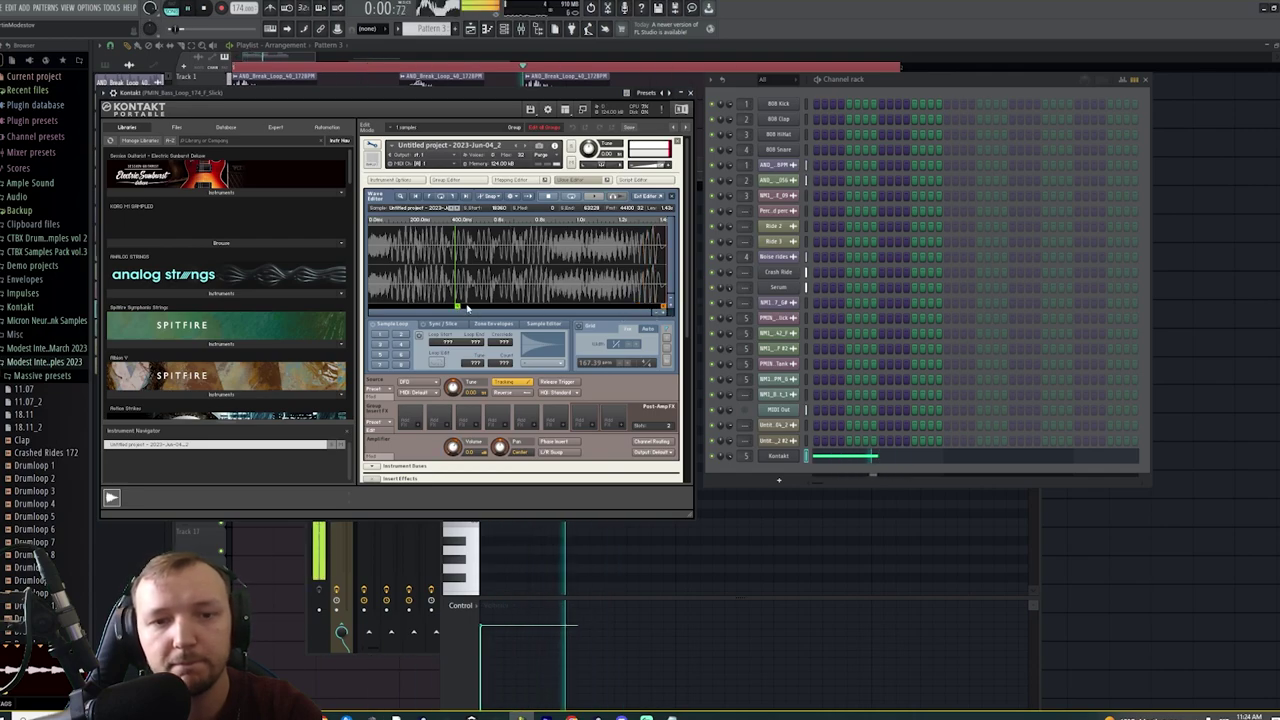
{"action": "key", "text": "space"}
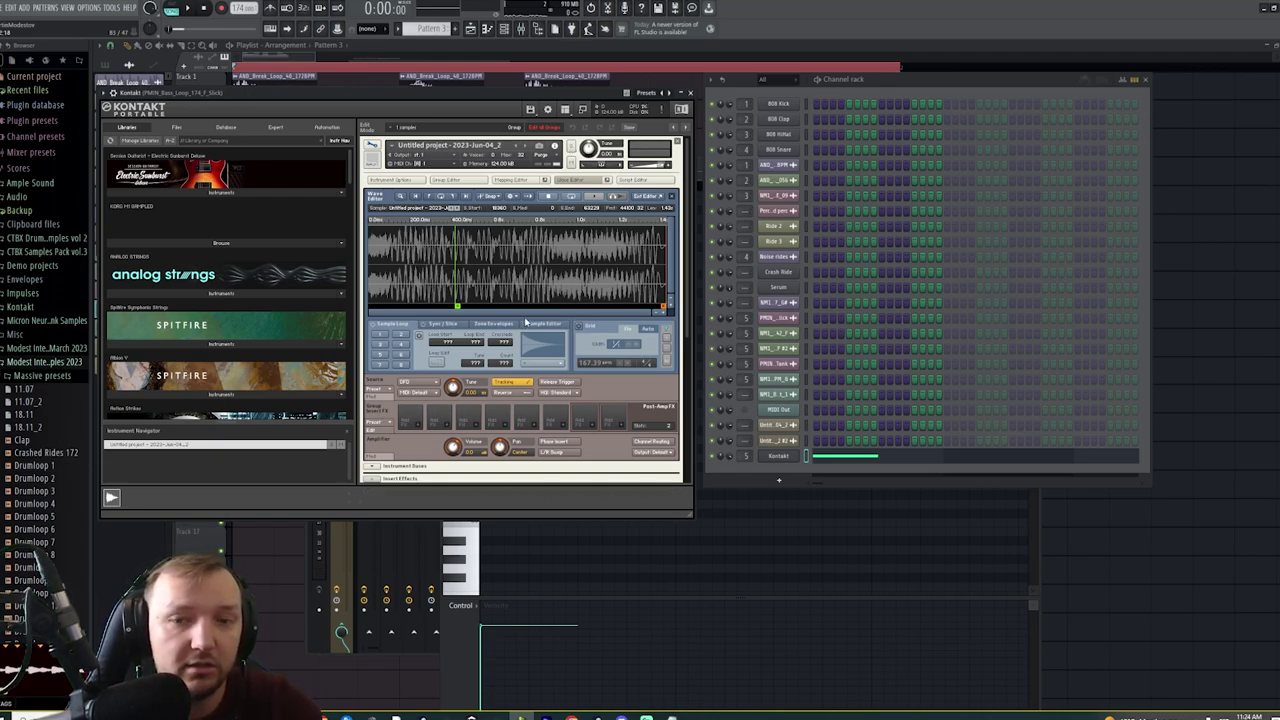
Add a Legacy Flanger to Kontakt's first instrument send effect slot
{"action": "scroll", "coordinate": [455, 385], "scroll_direction": "down", "scroll_amount": 4}
{"action": "scroll", "coordinate": [459, 379], "scroll_direction": "down", "scroll_amount": 3}
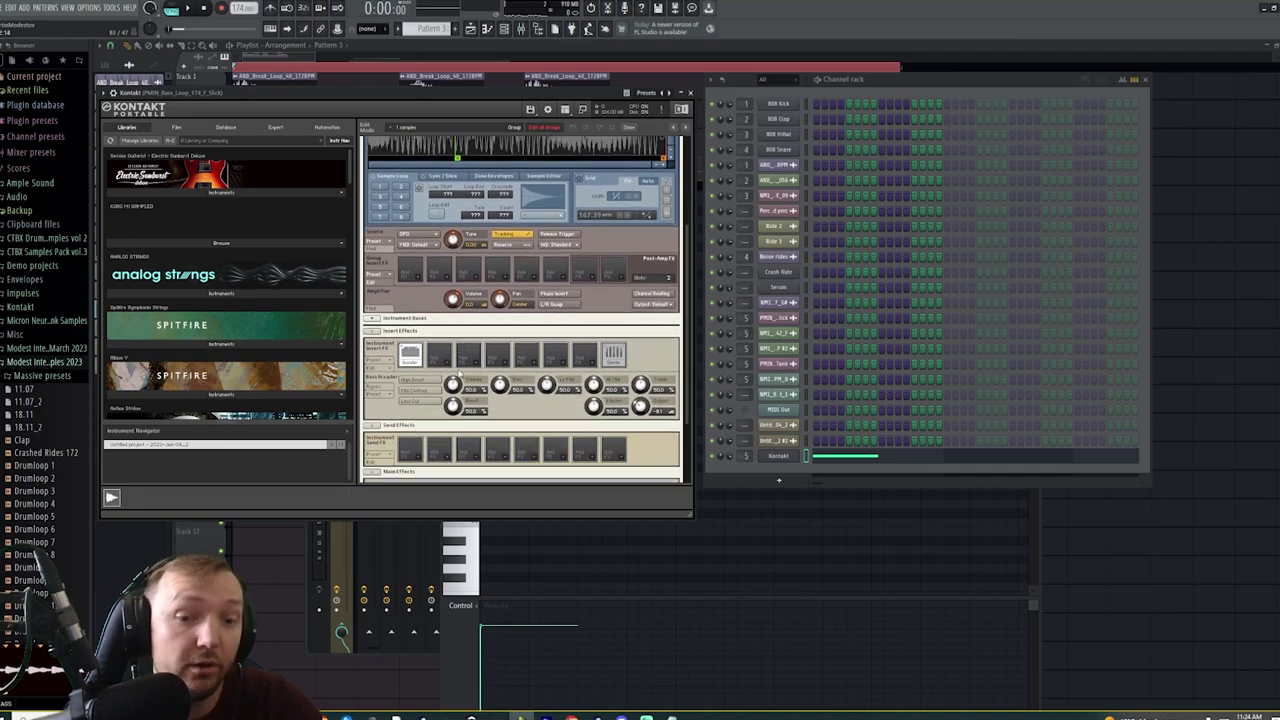
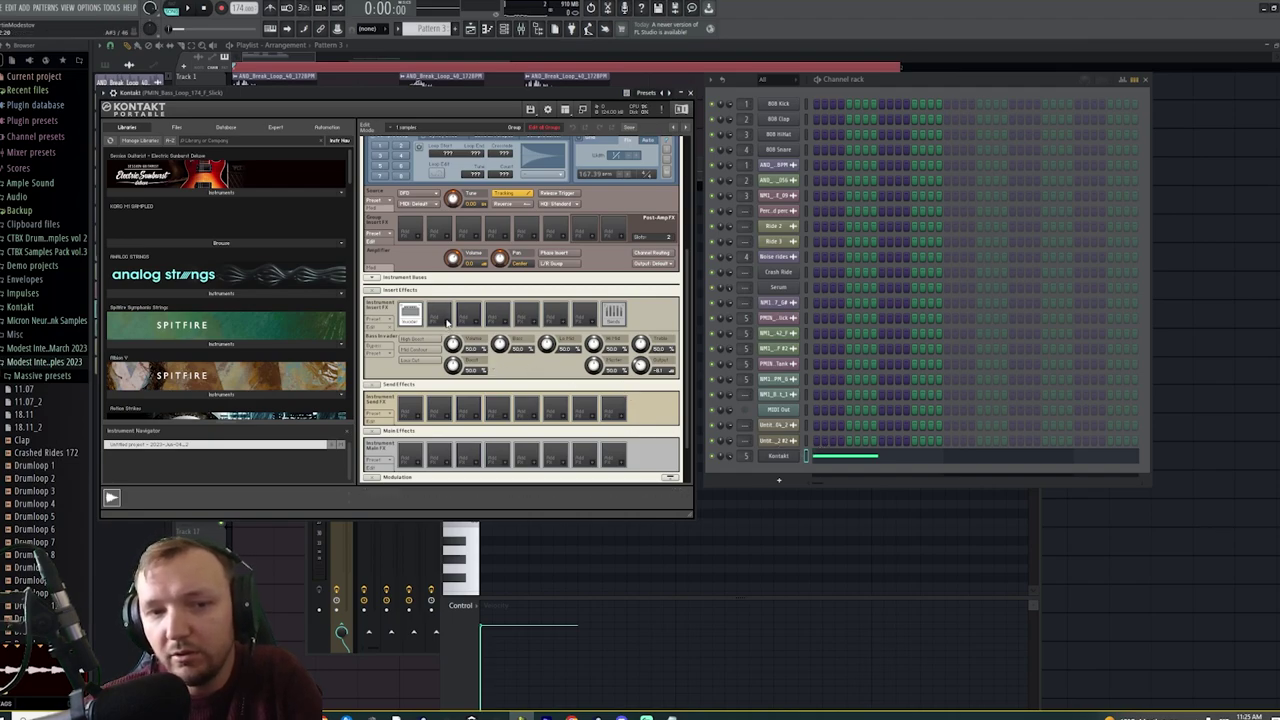
{"action": "left_click", "coordinate": [447, 322]}
{"action": "left_click", "coordinate": [411, 410]}
{"action": "left_click", "coordinate": [413, 415]}
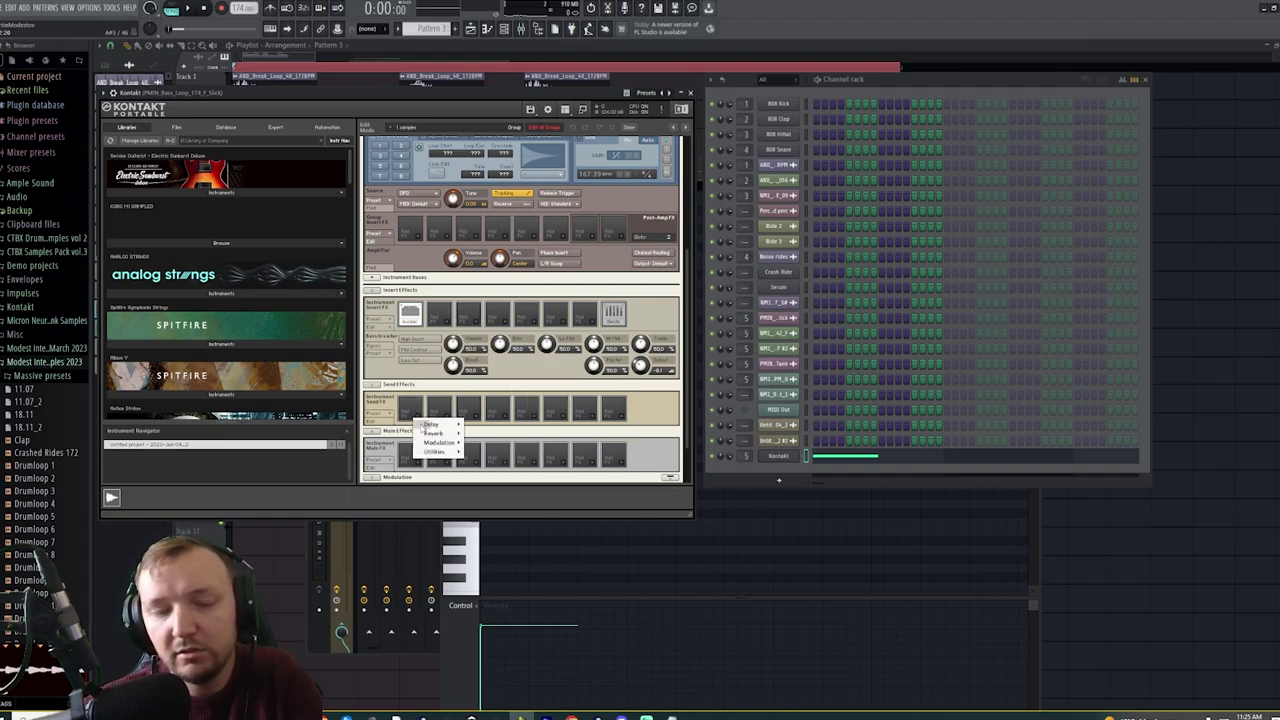
{"action": "mouse_move", "coordinate": [437, 449]}
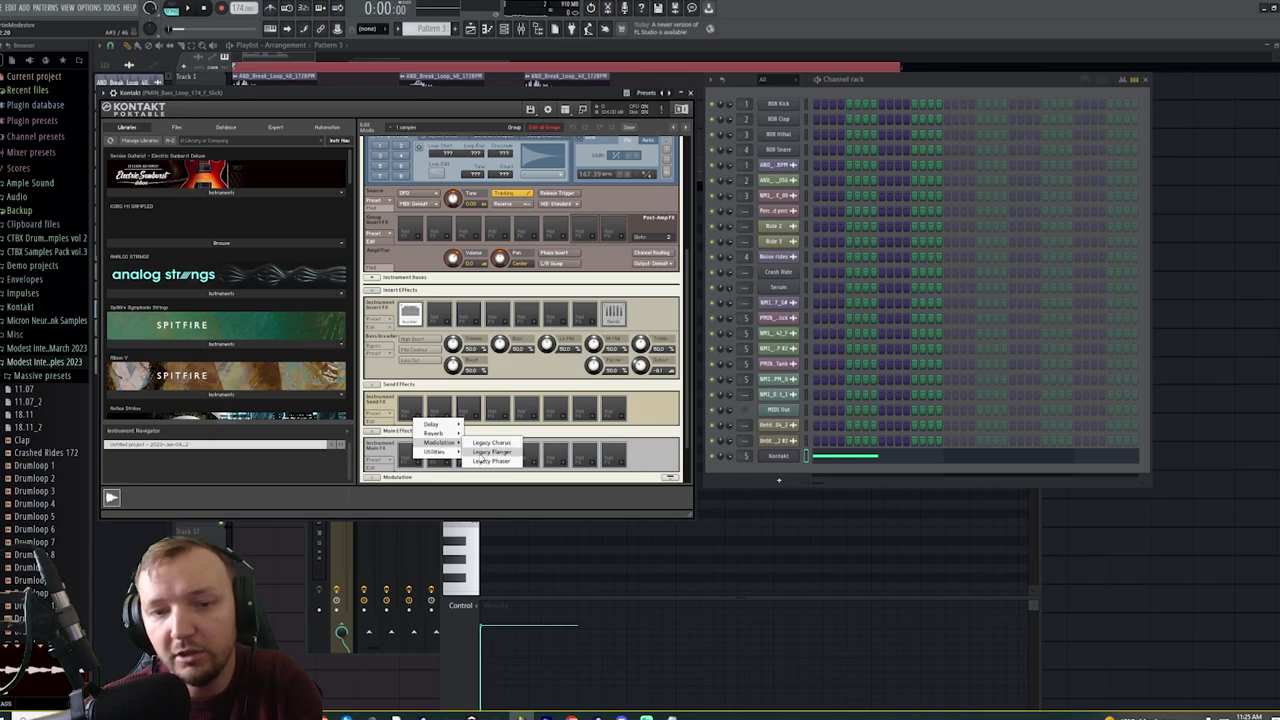
{"action": "left_click", "coordinate": [482, 453]}
Lower the flanger's depth to 36.5% while the arrangement plays, and stop playback
{"action": "left_click", "coordinate": [188, 10]}
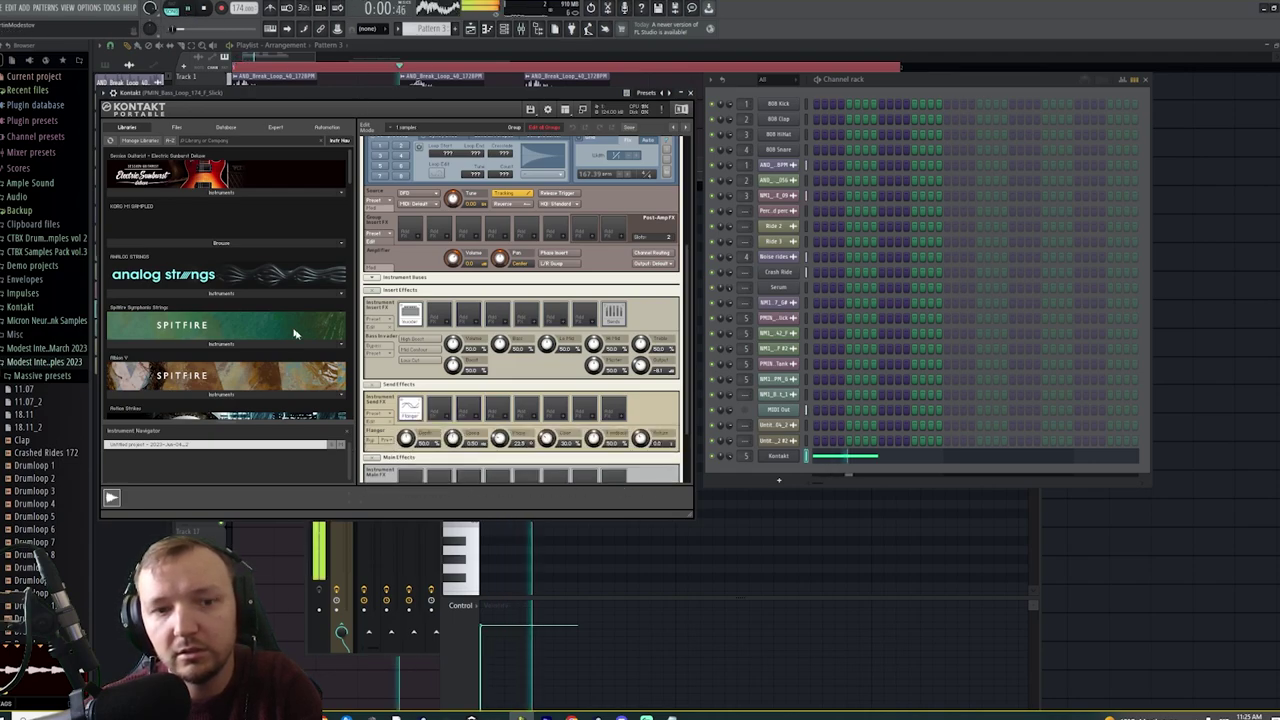
{"action": "left_click_drag", "start_coordinate": [405, 439], "coordinate": [403, 447]}
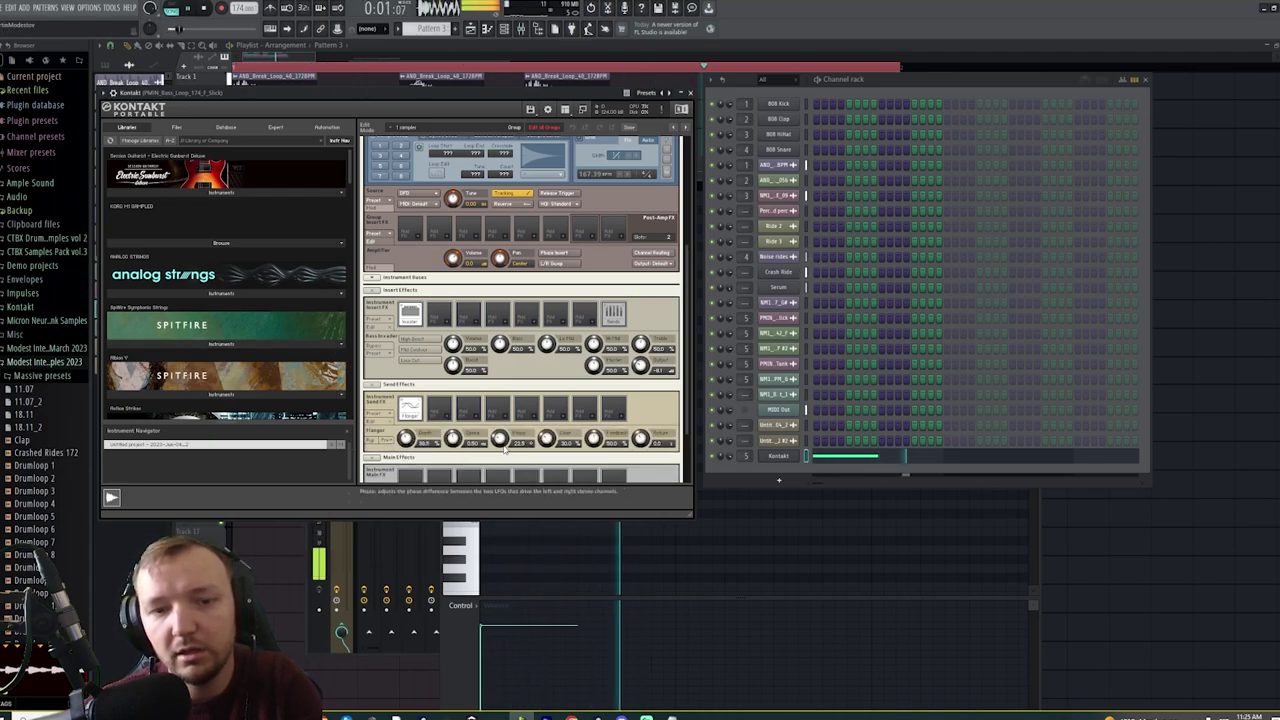
{"action": "key", "text": "space"}
Try a second half-bar note on G5 after the C5 note in Kontakt's piano roll
{"action": "left_click", "coordinate": [849, 456]}
{"action": "left_click", "coordinate": [578, 237]}
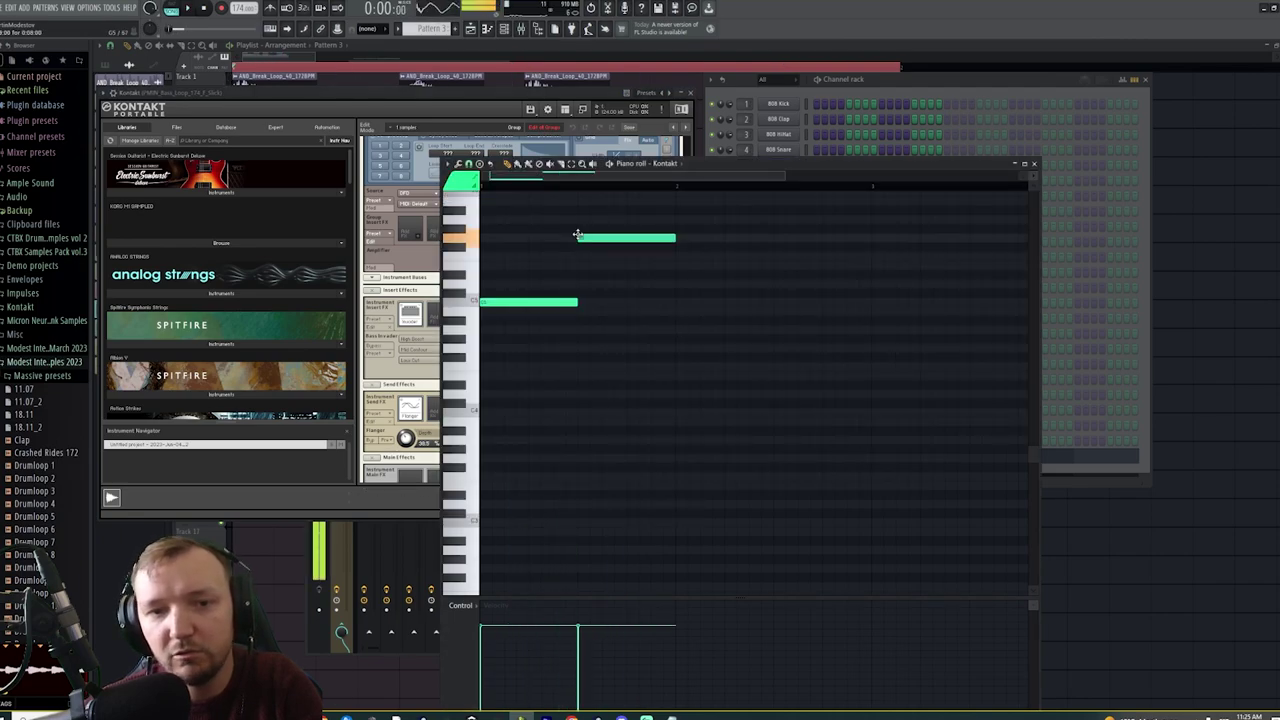
{"action": "right_click", "coordinate": [580, 238]}
{"action": "left_click", "coordinate": [474, 106]}
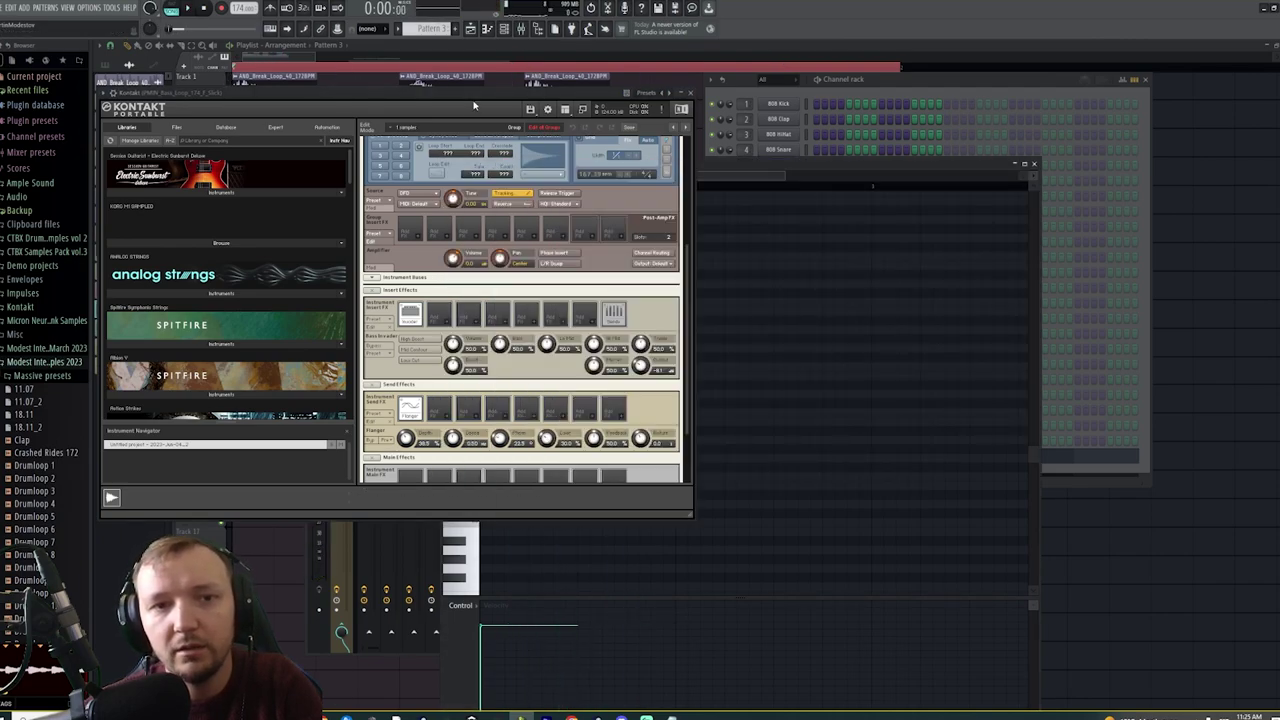
Move the sample start marker back to the beginning of the waveform in Kontakt's wave editor and audition the C5 note
{"action": "left_click_drag", "start_coordinate": [687, 261], "coordinate": [687, 187]}
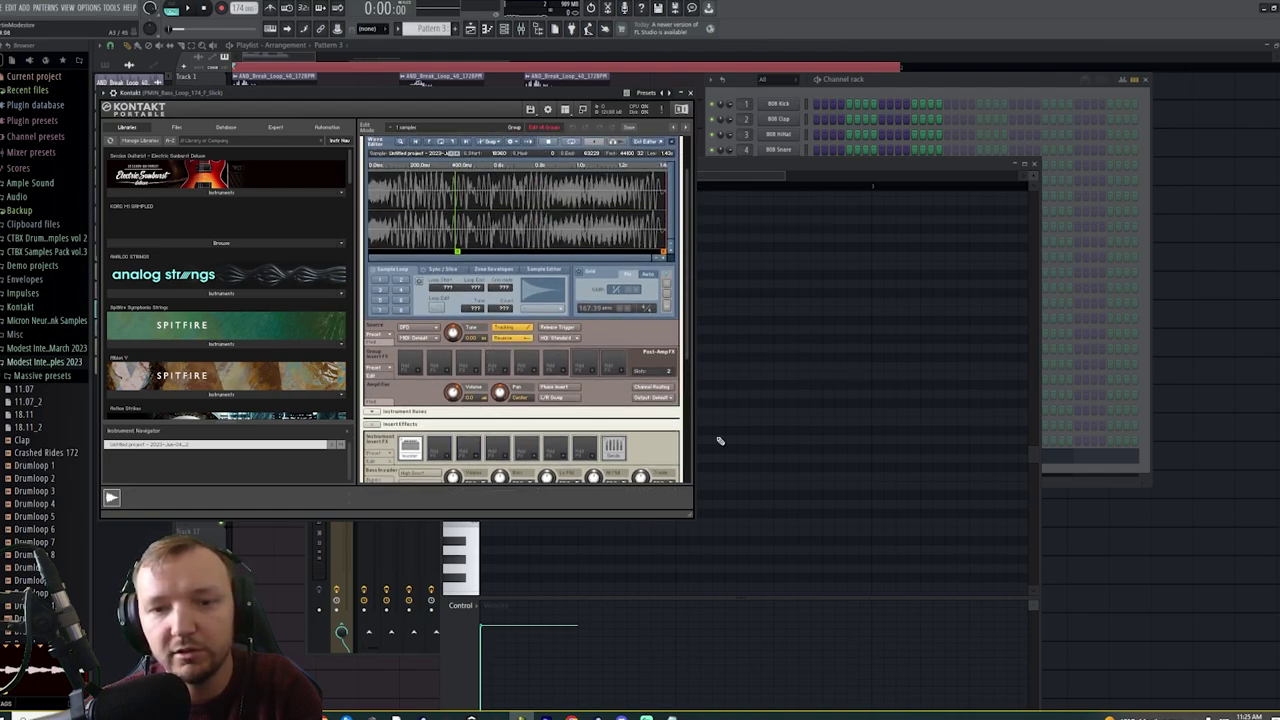
{"action": "left_click", "coordinate": [714, 437]}
{"action": "key", "text": "space"}
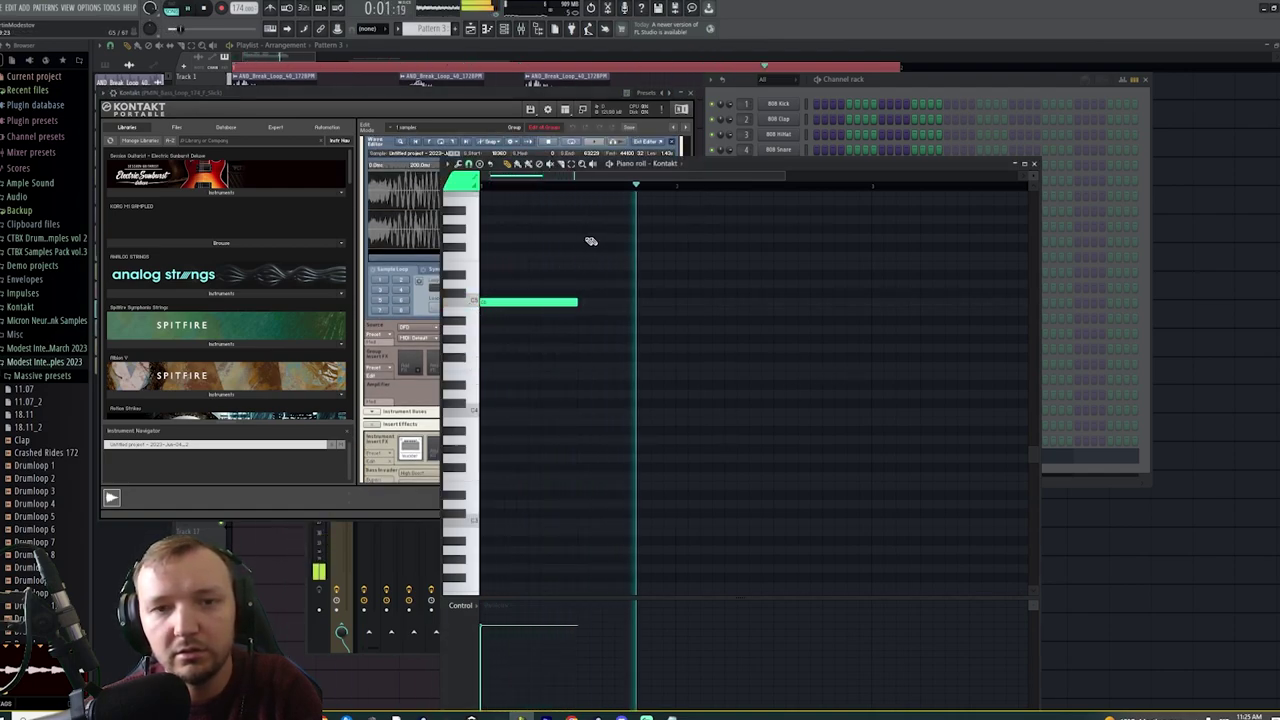
{"action": "left_click", "coordinate": [536, 150]}
{"action": "key", "text": "space"}
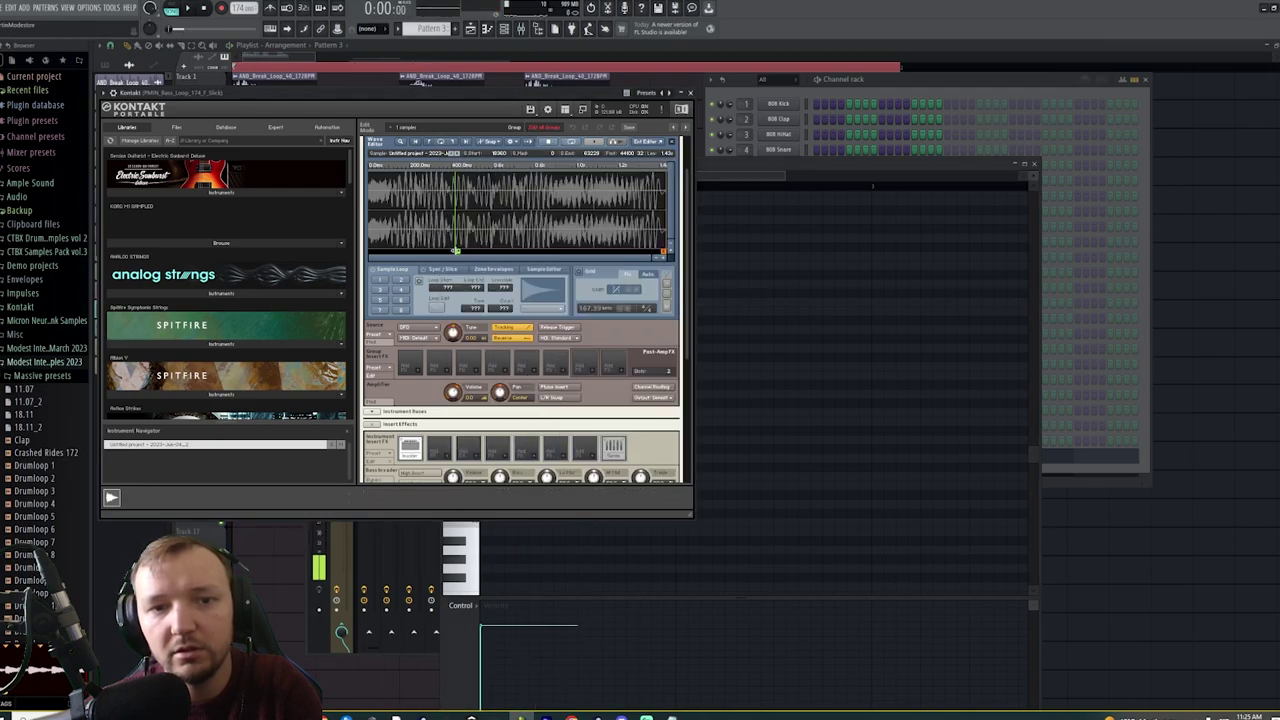
{"action": "key", "text": "space"}
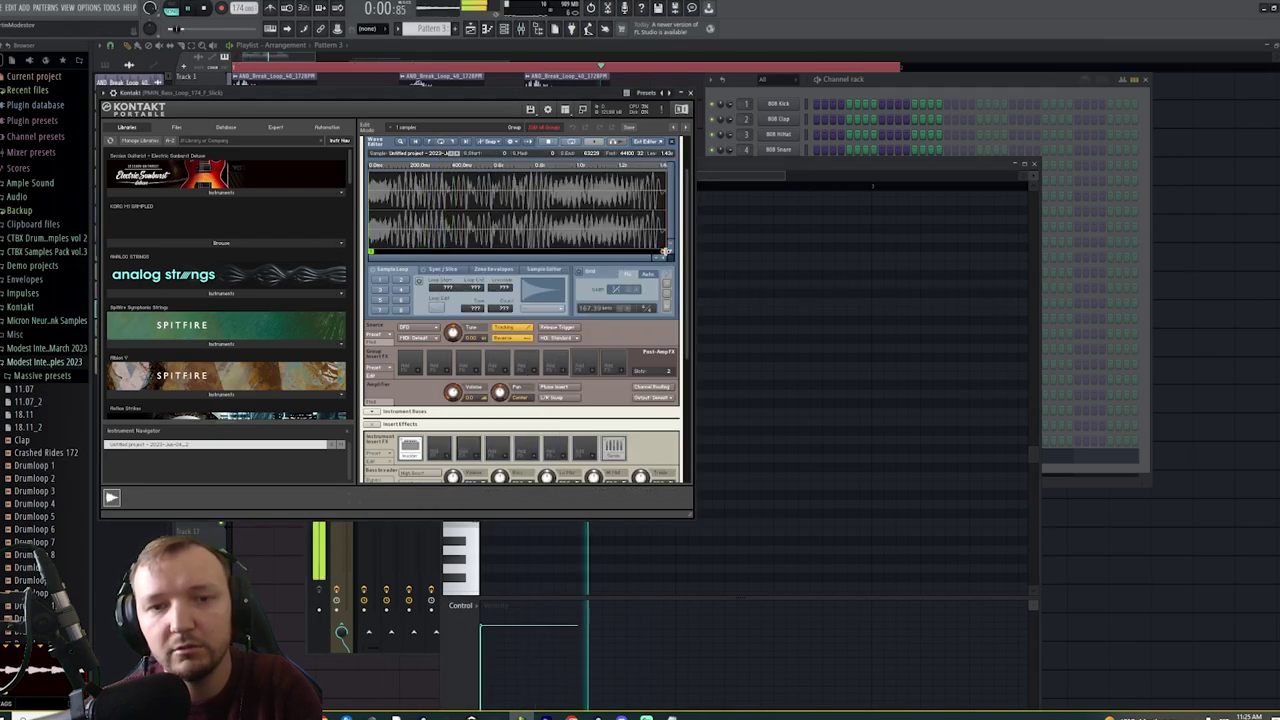
Try a higher half-bar note straight after the C5 note, remove it, and play the pattern
{"action": "left_click", "coordinate": [763, 352]}
{"action": "left_click", "coordinate": [575, 228]}
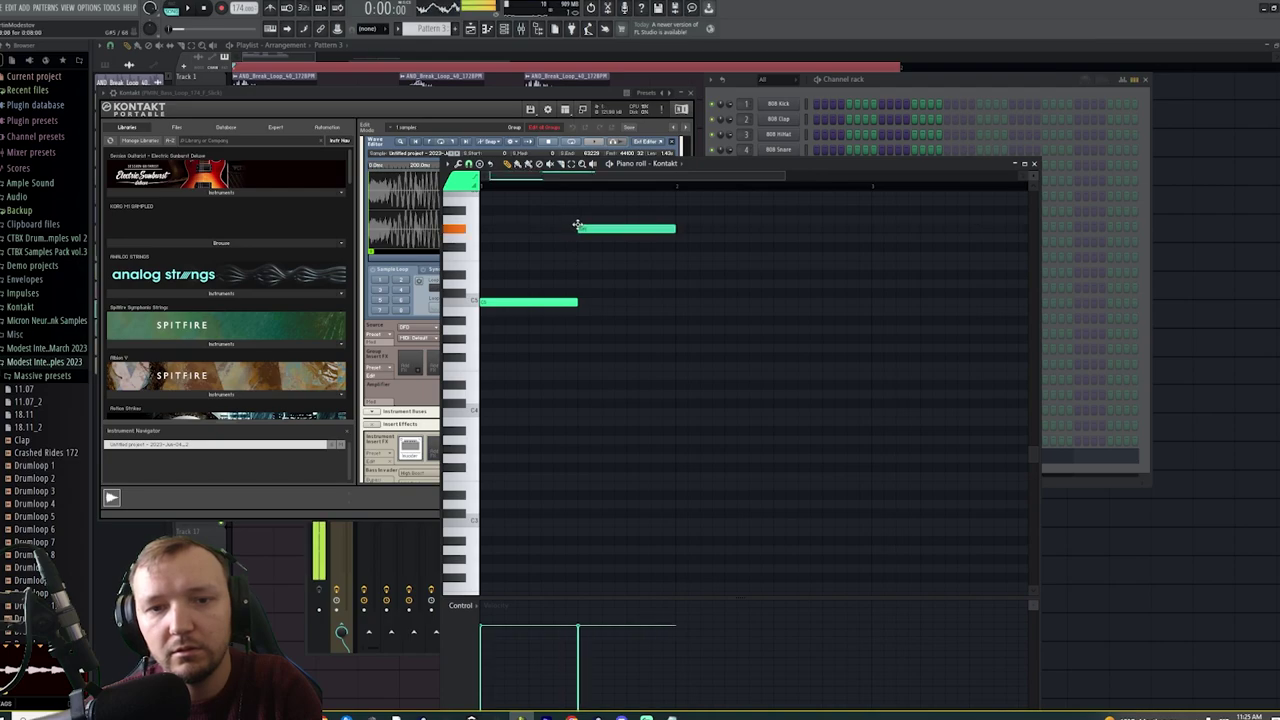
{"action": "right_click", "coordinate": [587, 228]}
{"action": "key", "text": "space"}
{"action": "key", "text": "space"}
Replace the C5 note with a half-bar F5 note at the start of the bar and audition it
{"action": "left_click", "coordinate": [514, 202]}
{"action": "right_click", "coordinate": [497, 204]}
{"action": "left_click", "coordinate": [518, 261]}
{"action": "right_click", "coordinate": [540, 306]}
{"action": "key", "text": "space"}
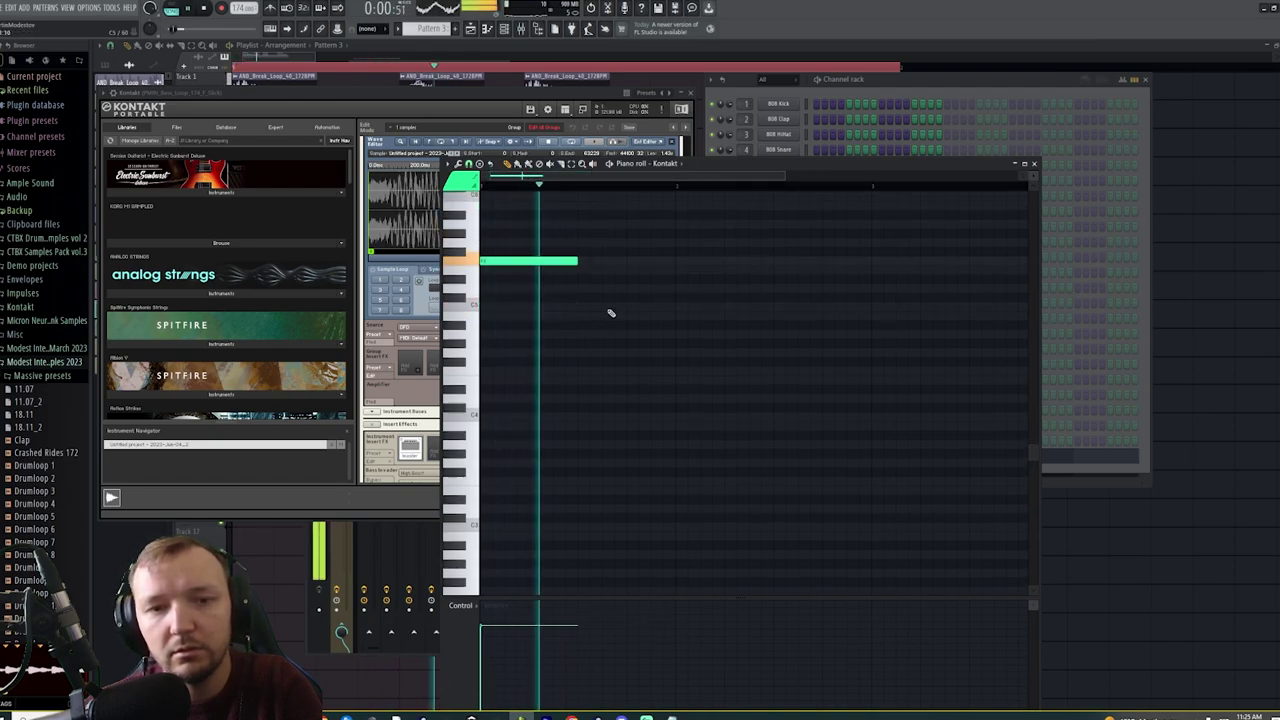
{"action": "key", "text": "space"}
Add a half-bar C5 note starting three eighths into the bar and shorten the F5 note to end where it begins
{"action": "left_click", "coordinate": [581, 333]}
{"action": "left_click_drag", "start_coordinate": [583, 331], "coordinate": [572, 305]}
{"action": "key", "text": "space"}
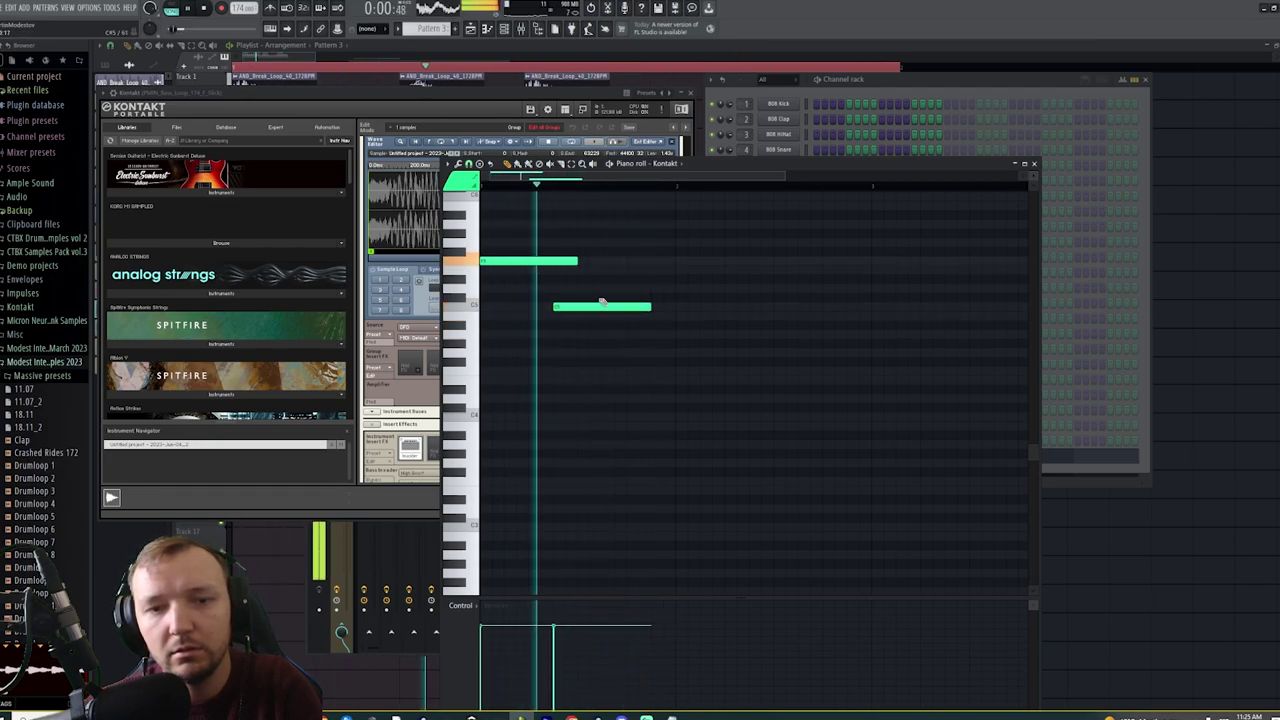
{"action": "left_click_drag", "start_coordinate": [577, 261], "coordinate": [555, 262]}
{"action": "key", "text": "space"}
Replace the second note with three short notes on C5, C#5 and C5, extending the last to the end of the bar
{"action": "right_click", "coordinate": [574, 308]}
{"action": "left_click", "coordinate": [582, 306]}
{"action": "left_click", "coordinate": [598, 297]}
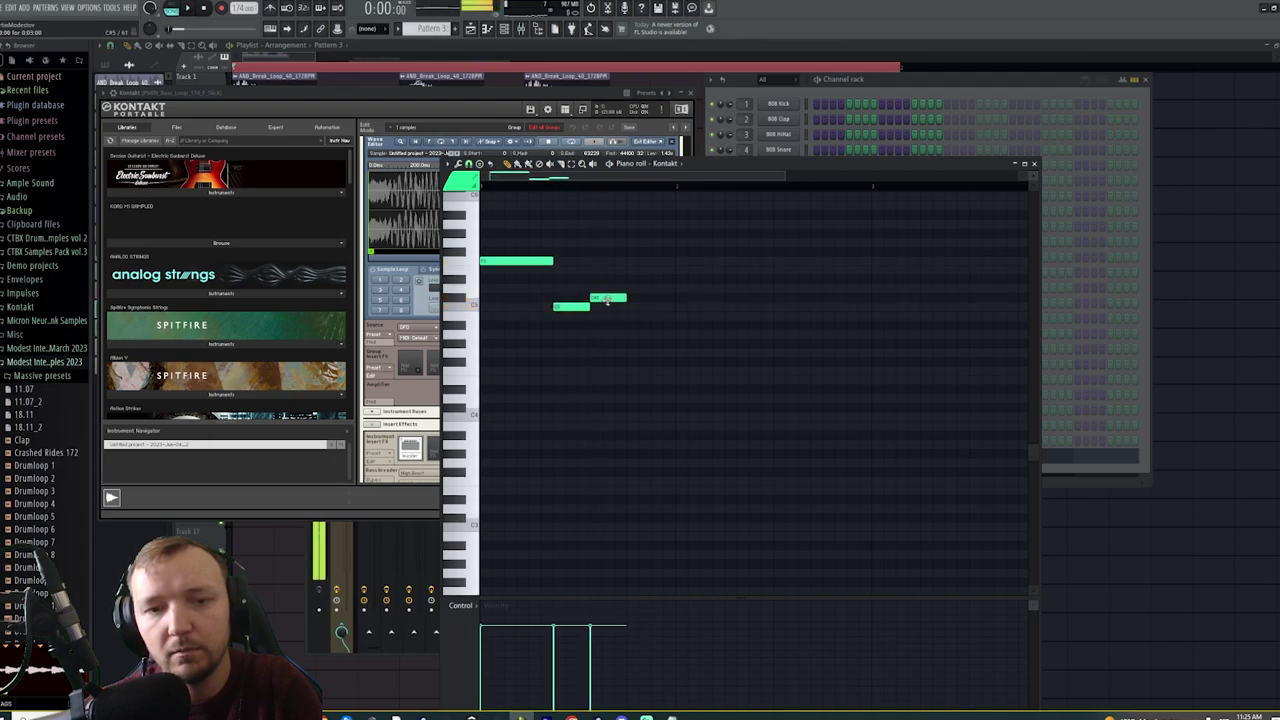
{"action": "key", "text": "space"}
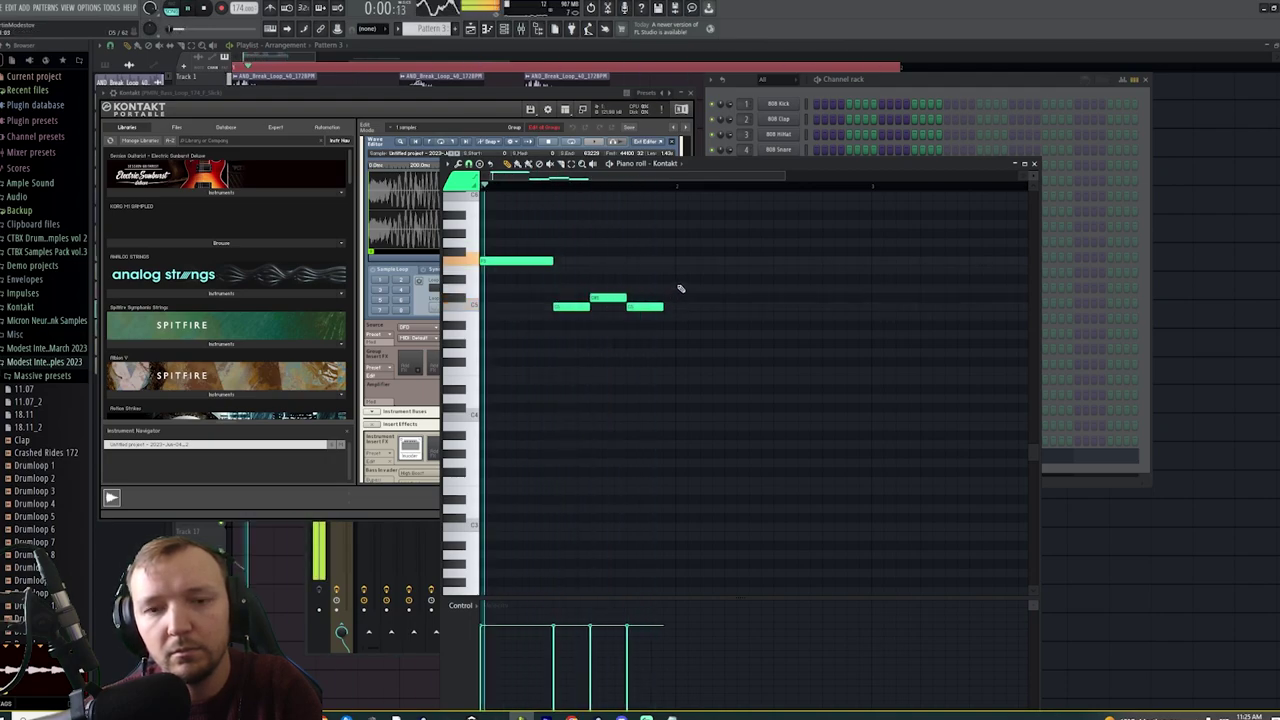
{"action": "left_click_drag", "start_coordinate": [657, 306], "coordinate": [670, 306]}
{"action": "key", "text": "space"}
Replace the opening F5 note with a C6 note of the same length and play the pattern
{"action": "left_click_drag", "start_coordinate": [512, 261], "coordinate": [512, 307]}
{"action": "right_click", "coordinate": [512, 307]}
{"action": "left_click", "coordinate": [507, 197]}
{"action": "key", "text": "space"}
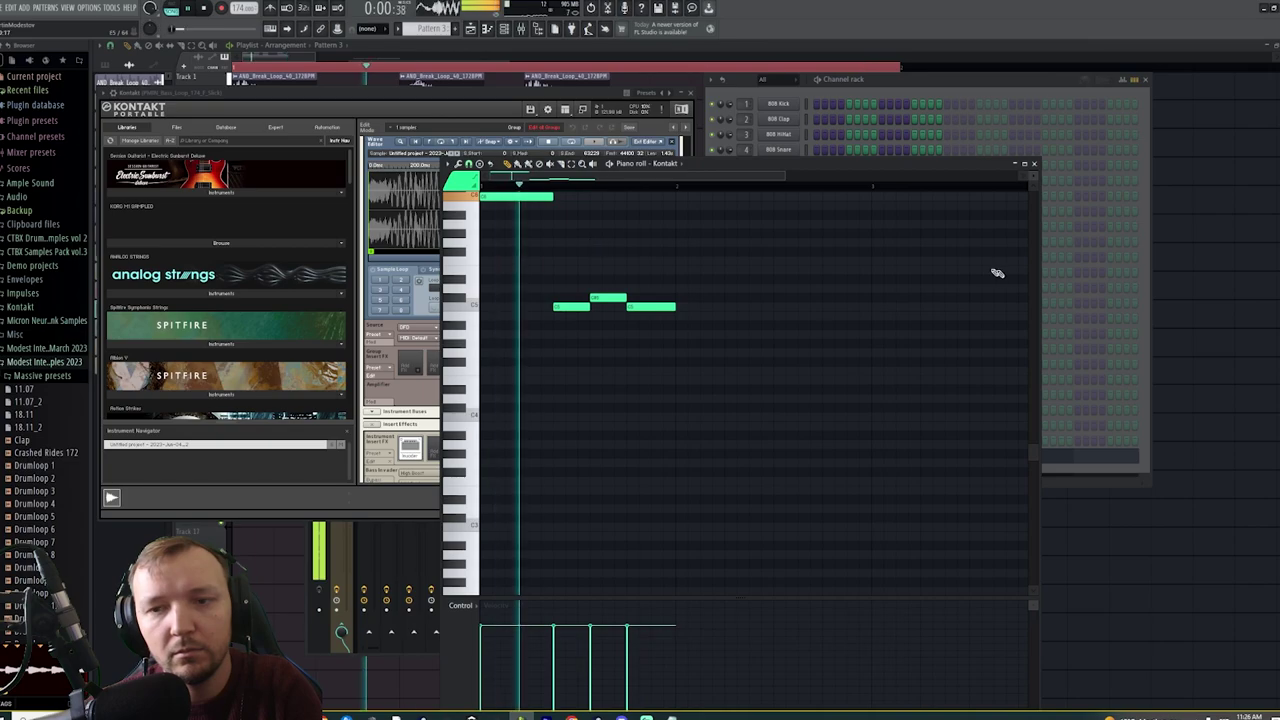
Turn off Reverse in Kontakt's Source module and play the bassline with the full arrangement
{"action": "left_click", "coordinate": [1096, 315]}
{"action": "right_click", "coordinate": [631, 406]}
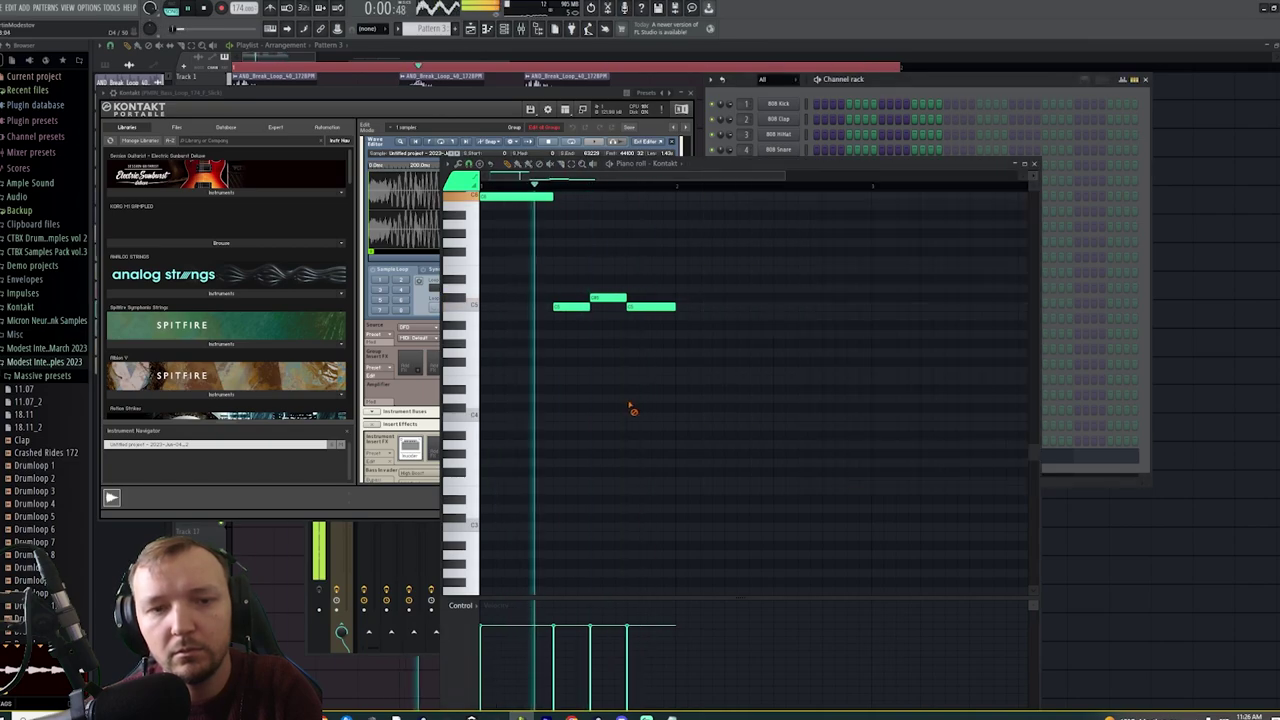
{"action": "left_click", "coordinate": [459, 108]}
{"action": "left_click", "coordinate": [519, 339]}
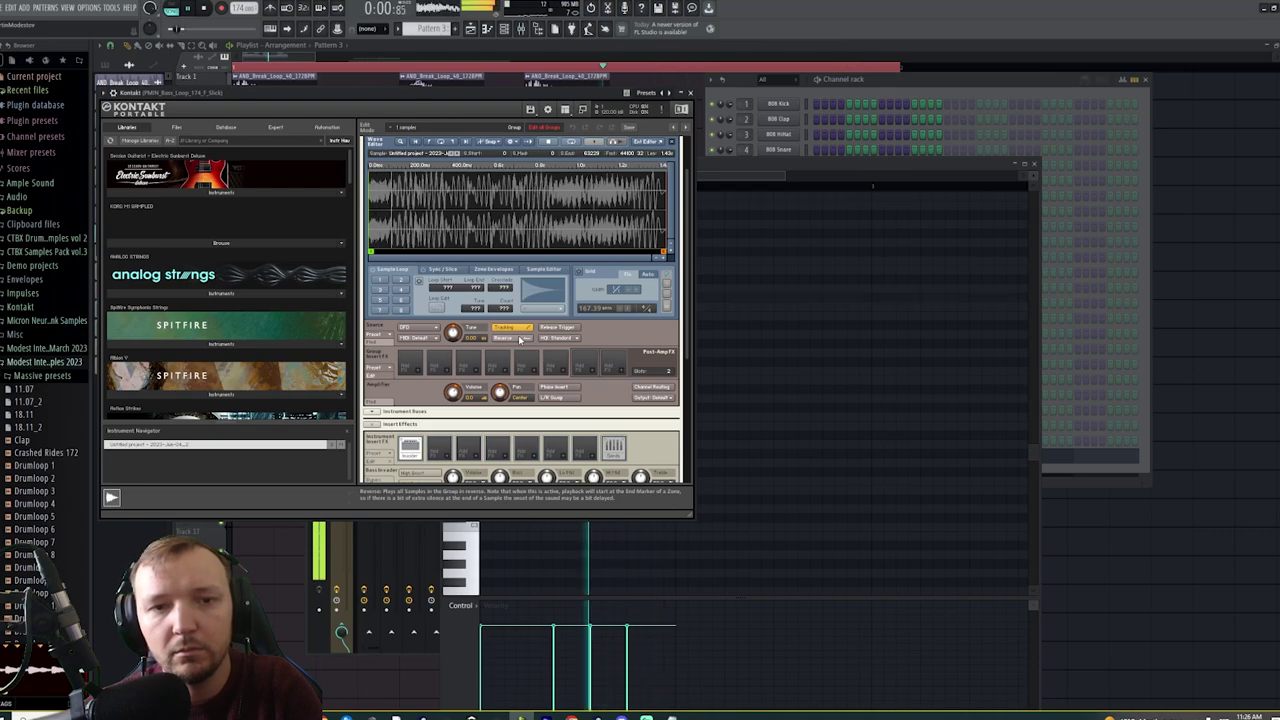
{"action": "key", "text": "space"}
{"action": "right_click", "coordinate": [1086, 256]}
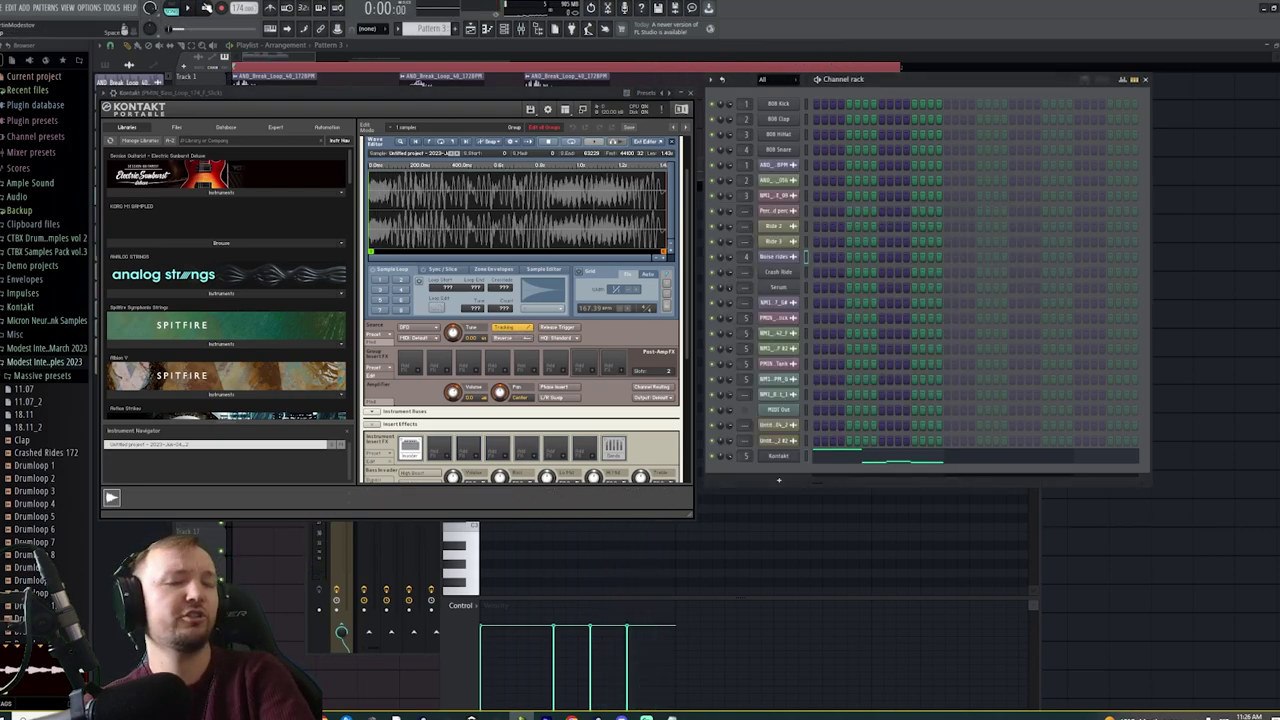
{"action": "key", "text": "space"}
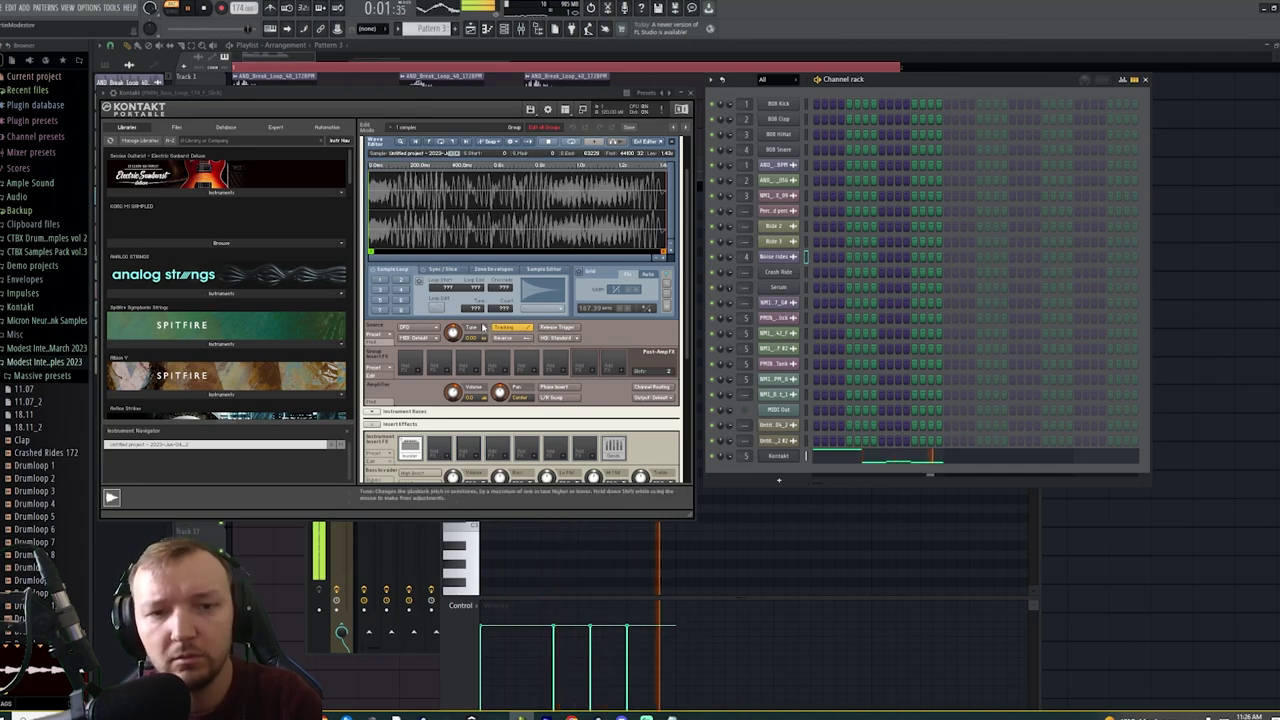
Remove the opening C6 note from Kontakt's piano roll, shift the three short notes an eighth of a bar earlier, and audition them
{"action": "left_click", "coordinate": [841, 461]}
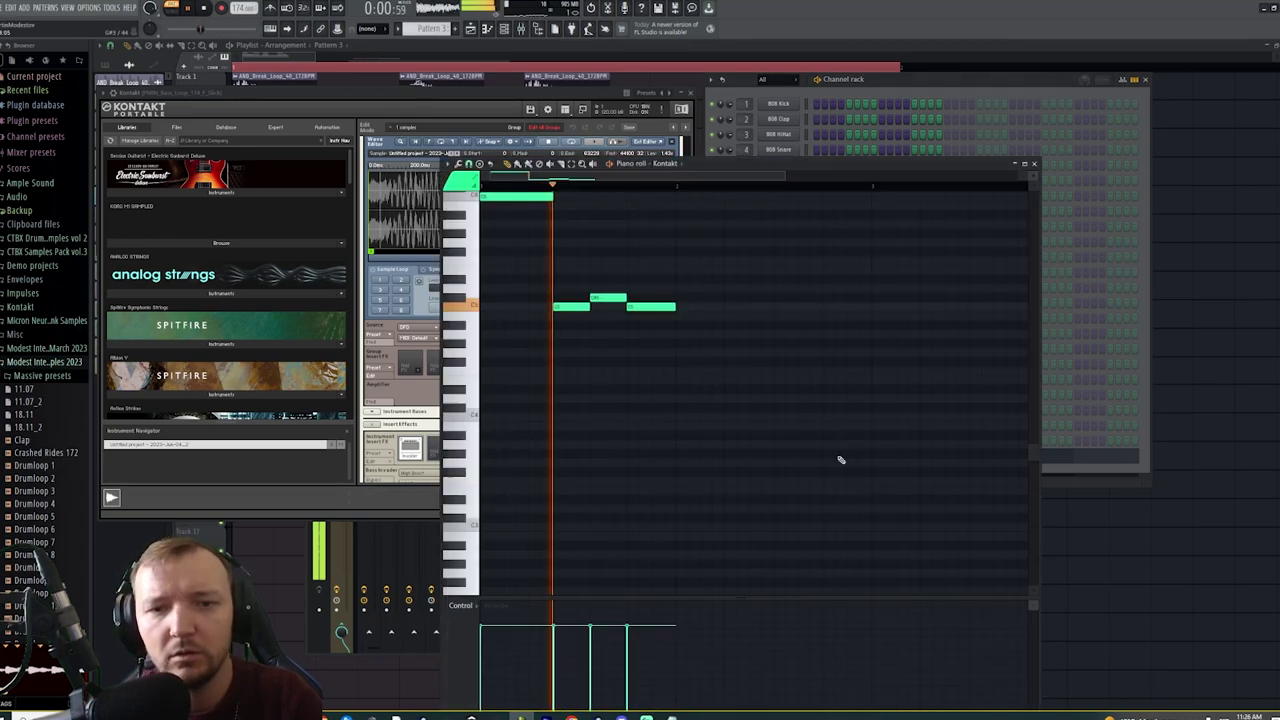
{"action": "key", "text": "ctrl+a"}
{"action": "mouse_move", "coordinate": [570, 321]}
{"action": "left_mouse_down"}
{"action": "mouse_move", "coordinate": [494, 321]}
{"action": "mouse_move", "coordinate": [553, 323]}
{"action": "left_mouse_up"}
{"action": "key", "text": "space"}
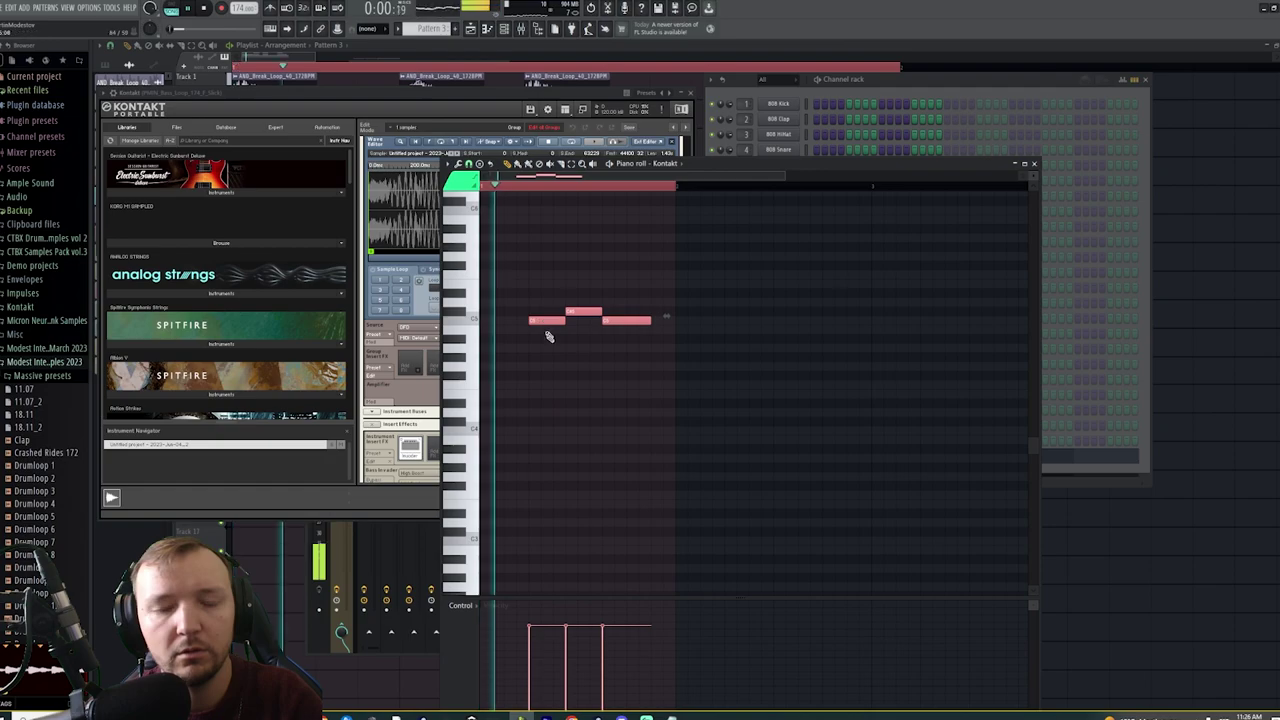
{"action": "left_click", "coordinate": [519, 318]}
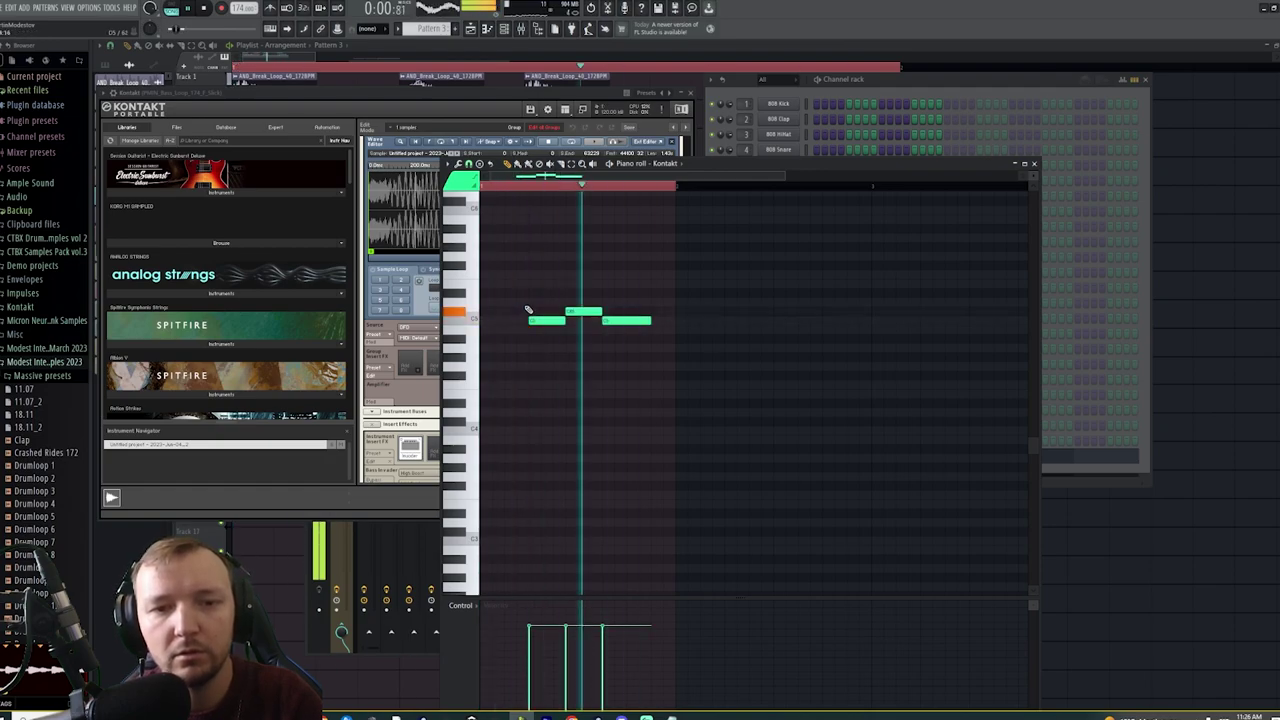
Clear the remaining notes from Kontakt's piano roll and delete the Kontakt channel from the channel rack
{"action": "right_click", "coordinate": [636, 320]}
{"action": "right_click", "coordinate": [588, 312]}
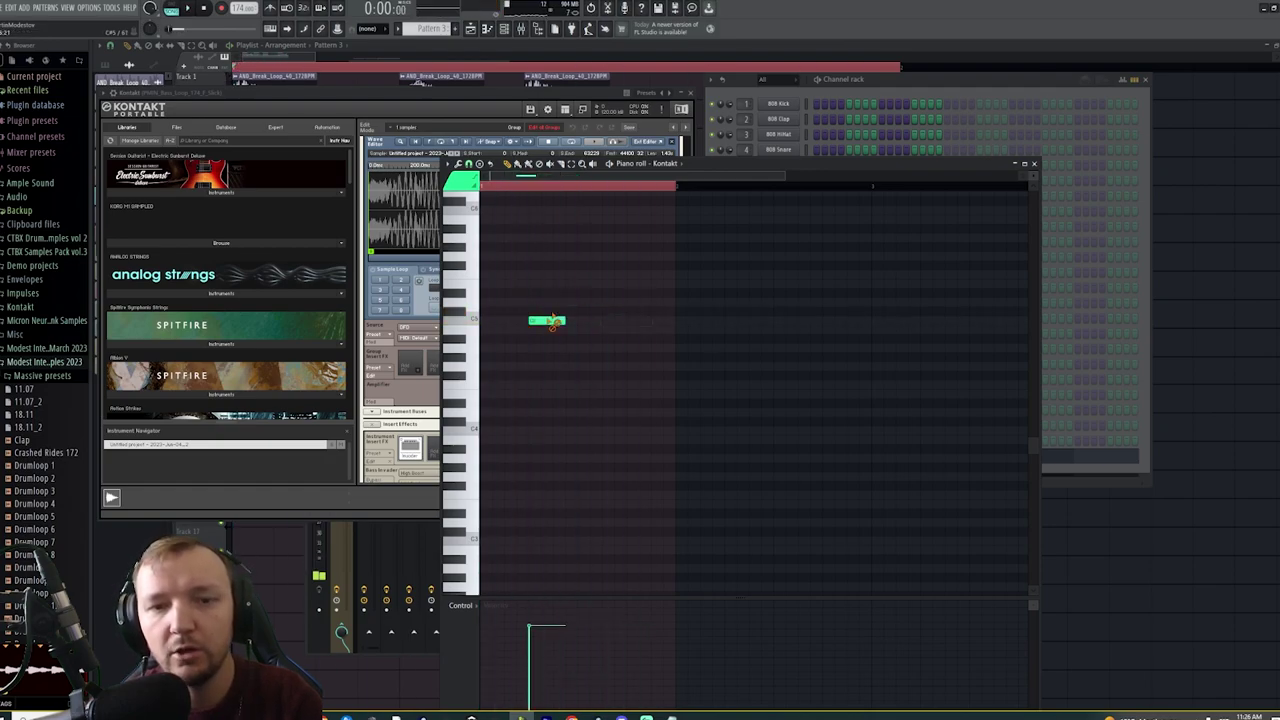
{"action": "right_click", "coordinate": [556, 320]}
{"action": "left_click", "coordinate": [1118, 338]}
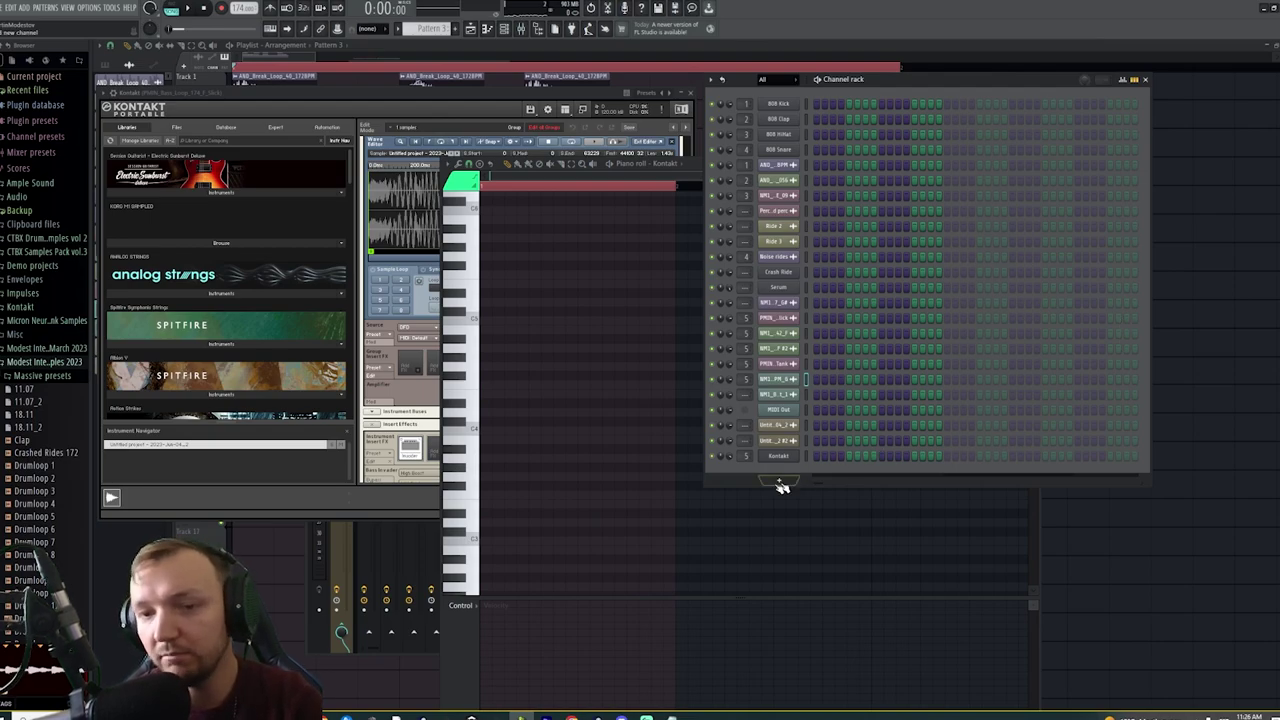
{"action": "right_click", "coordinate": [796, 455]}
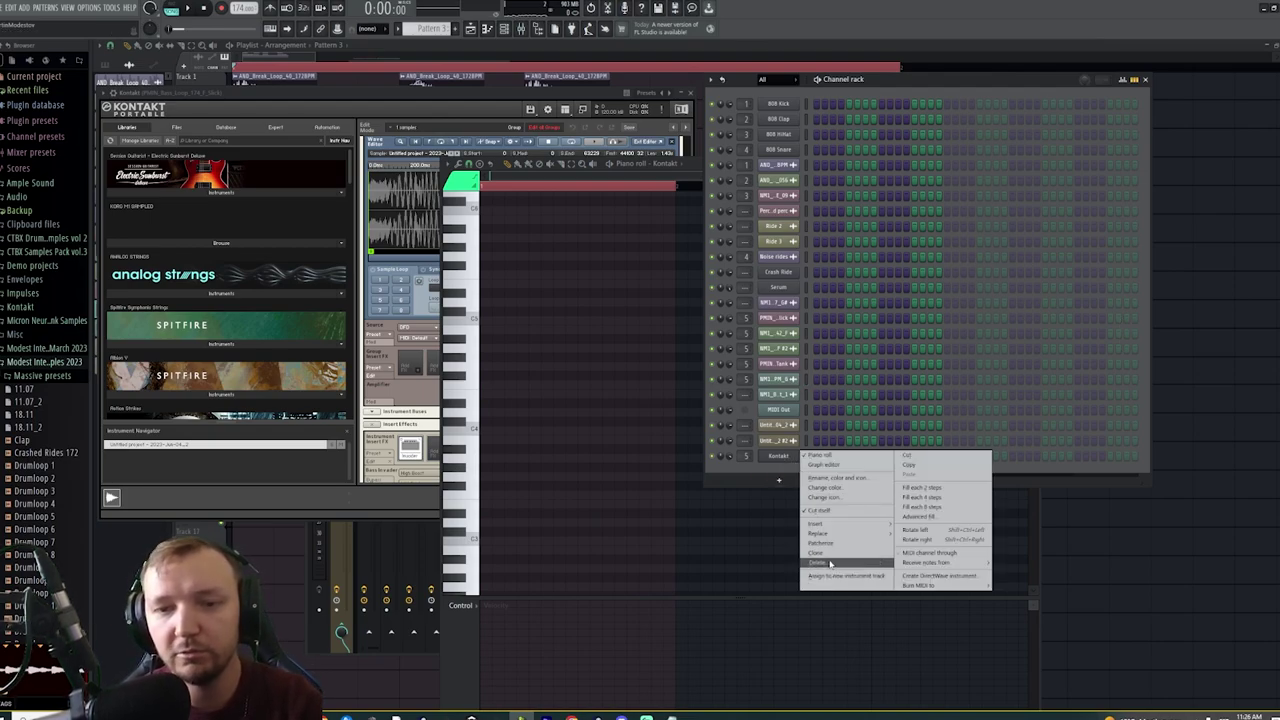
{"action": "left_click", "coordinate": [1045, 405]}
{"action": "right_click", "coordinate": [796, 452]}
{"action": "left_click", "coordinate": [834, 564]}
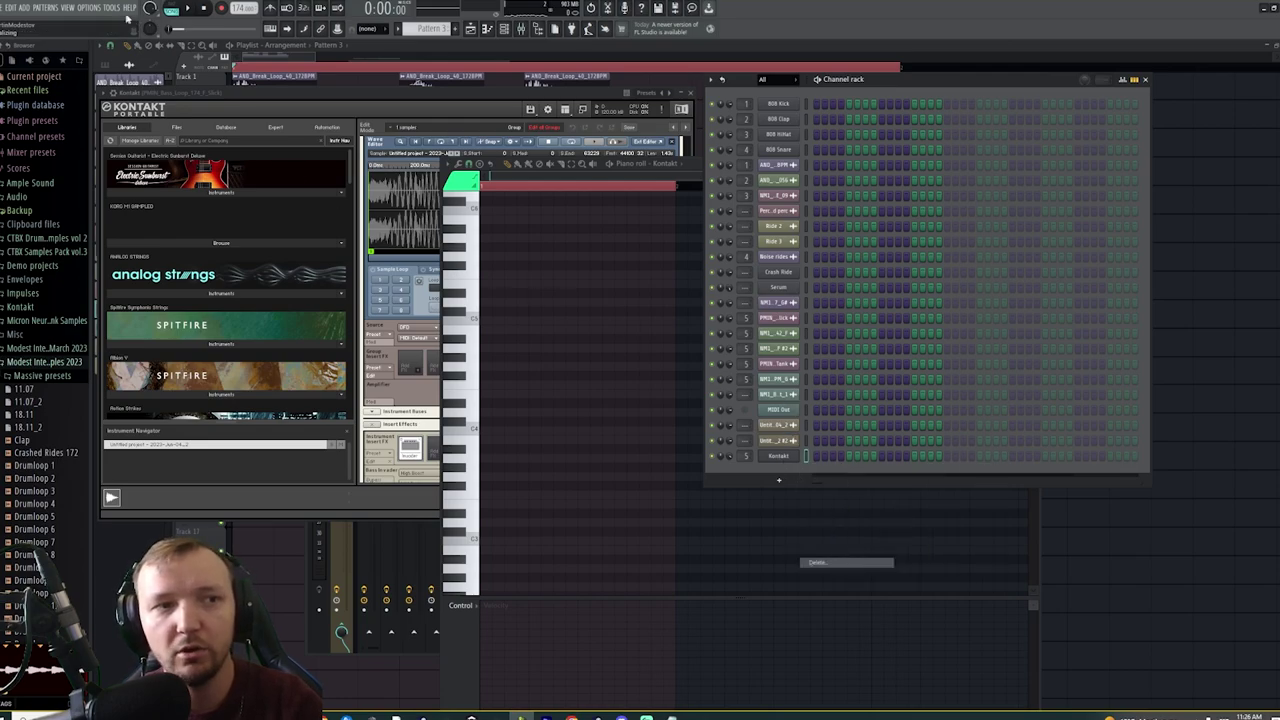
Add a Harmor synthesizer channel and show its image resynthesis section
{"action": "left_click", "coordinate": [24, 7]}
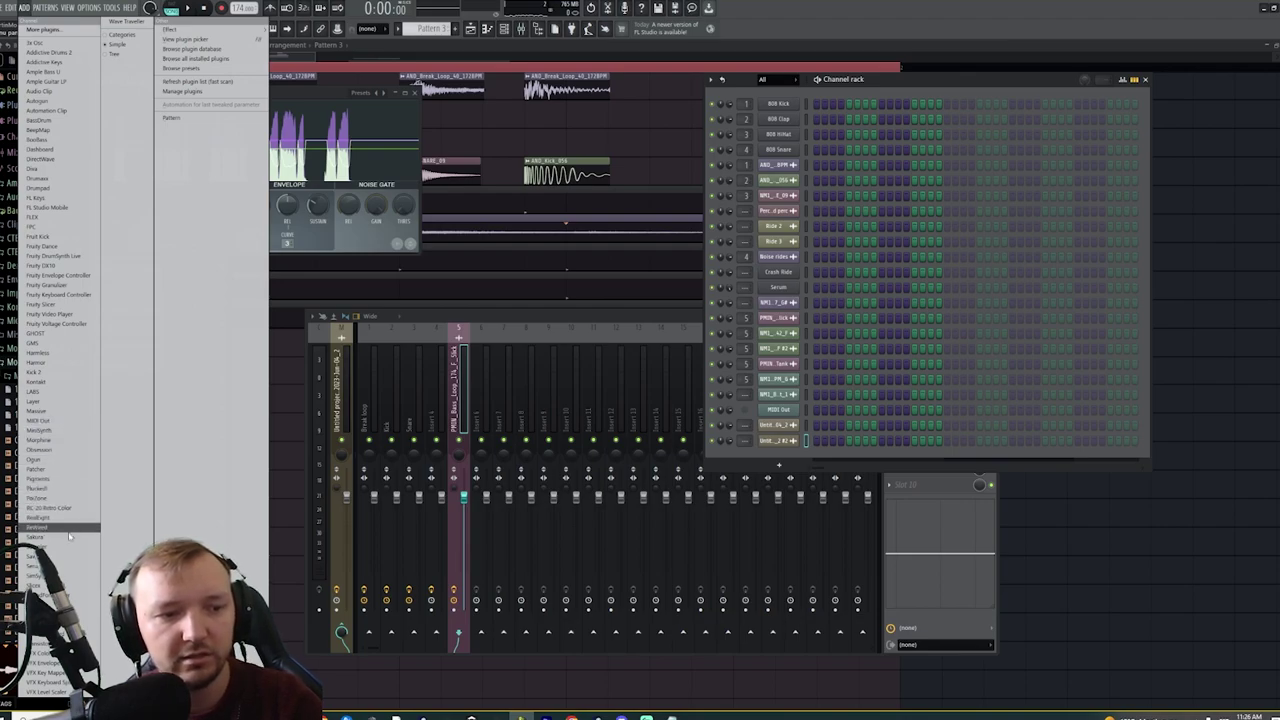
{"action": "left_click", "coordinate": [60, 363]}
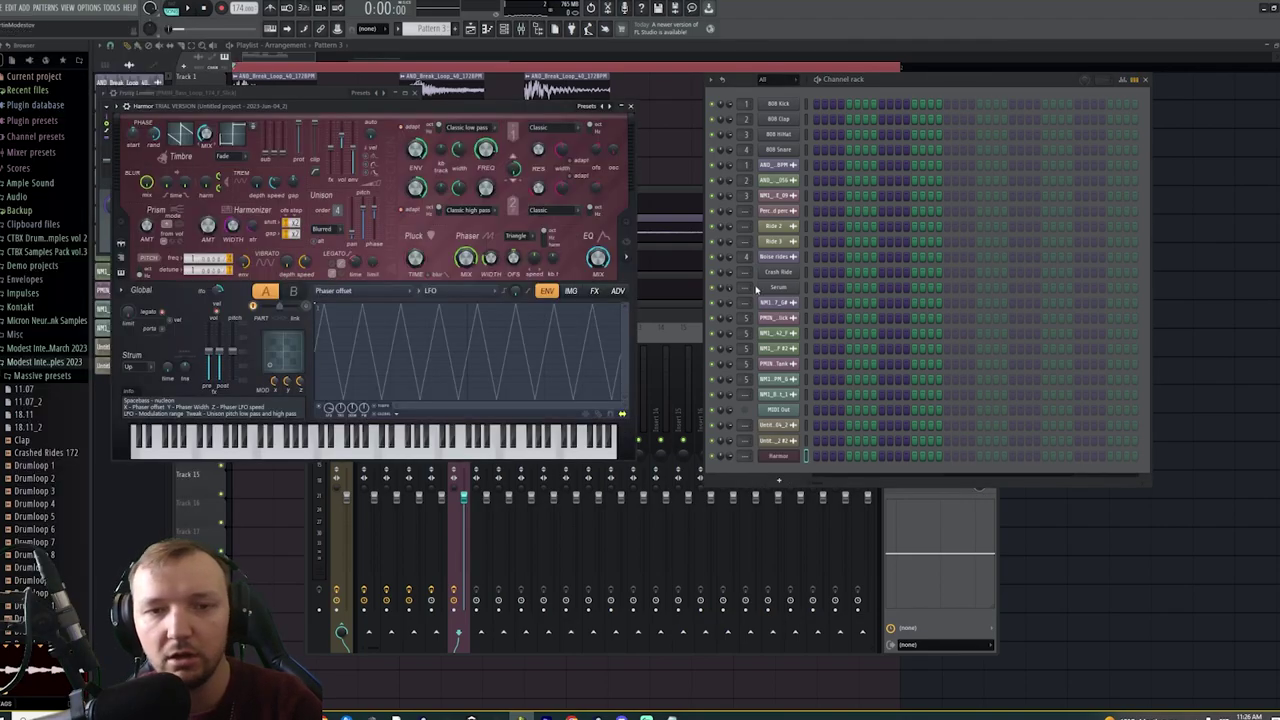
{"action": "left_click", "coordinate": [570, 292]}
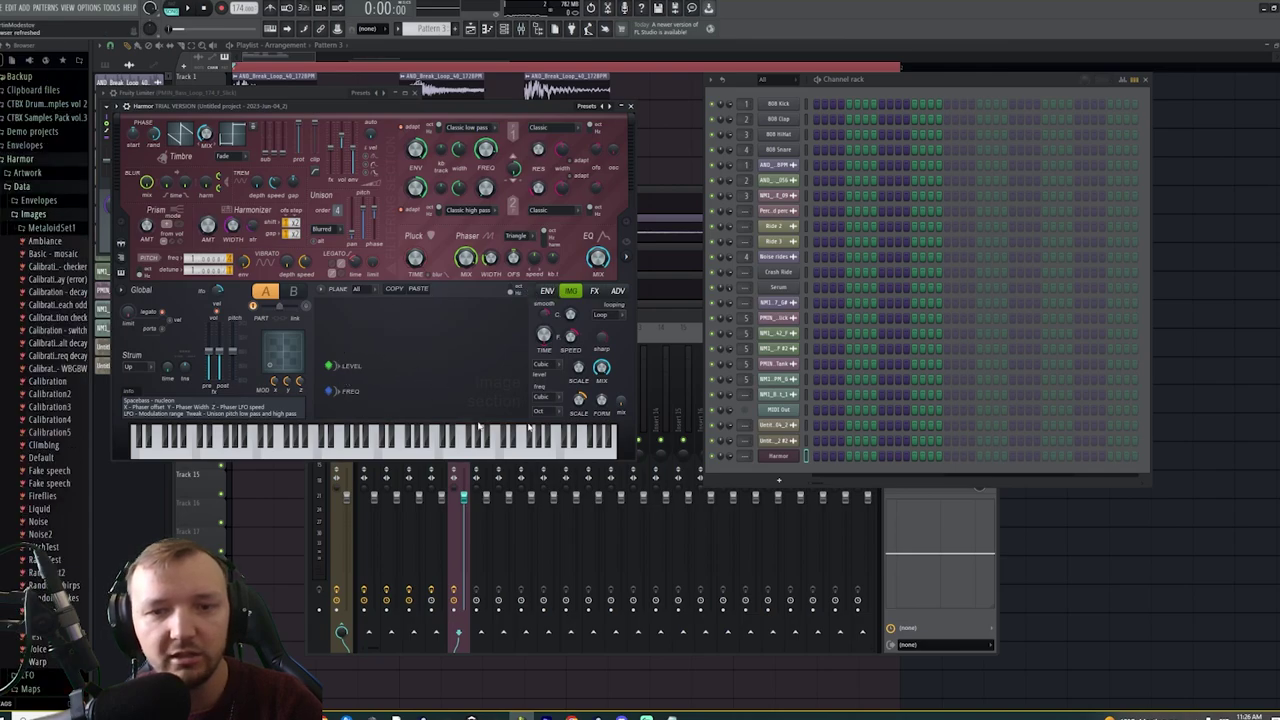
Clear the open windows, reopen the channel rack and Harmor, and move Harmor aside to free space for the sample window
{"action": "key", "text": "F12"}
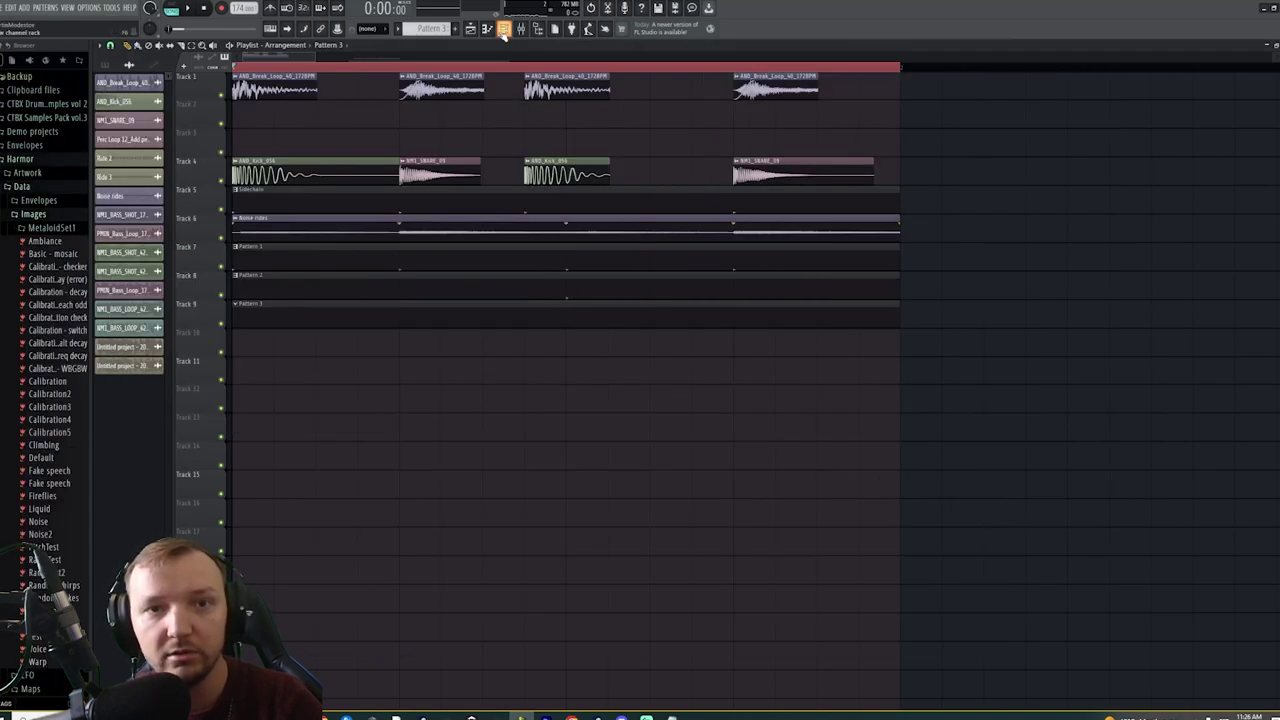
{"action": "key", "text": "F6"}
{"action": "left_click", "coordinate": [782, 456]}
{"action": "left_click", "coordinate": [787, 439]}
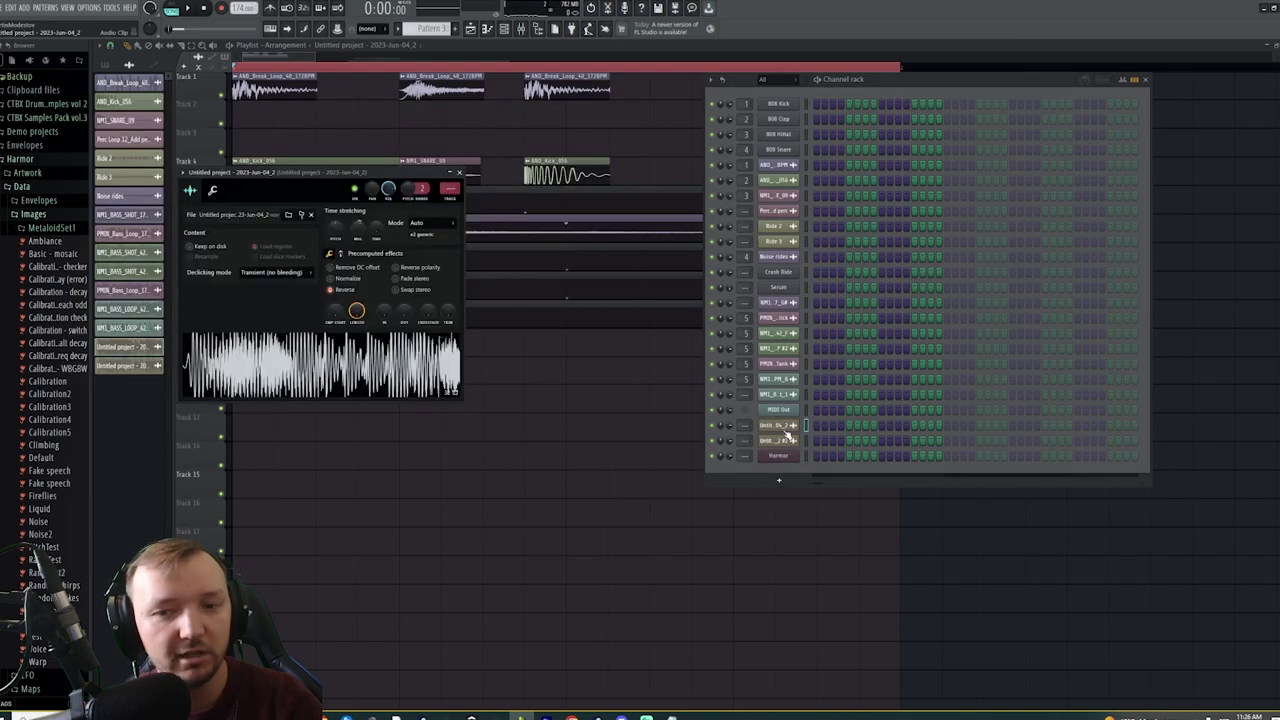
{"action": "left_click", "coordinate": [777, 456]}
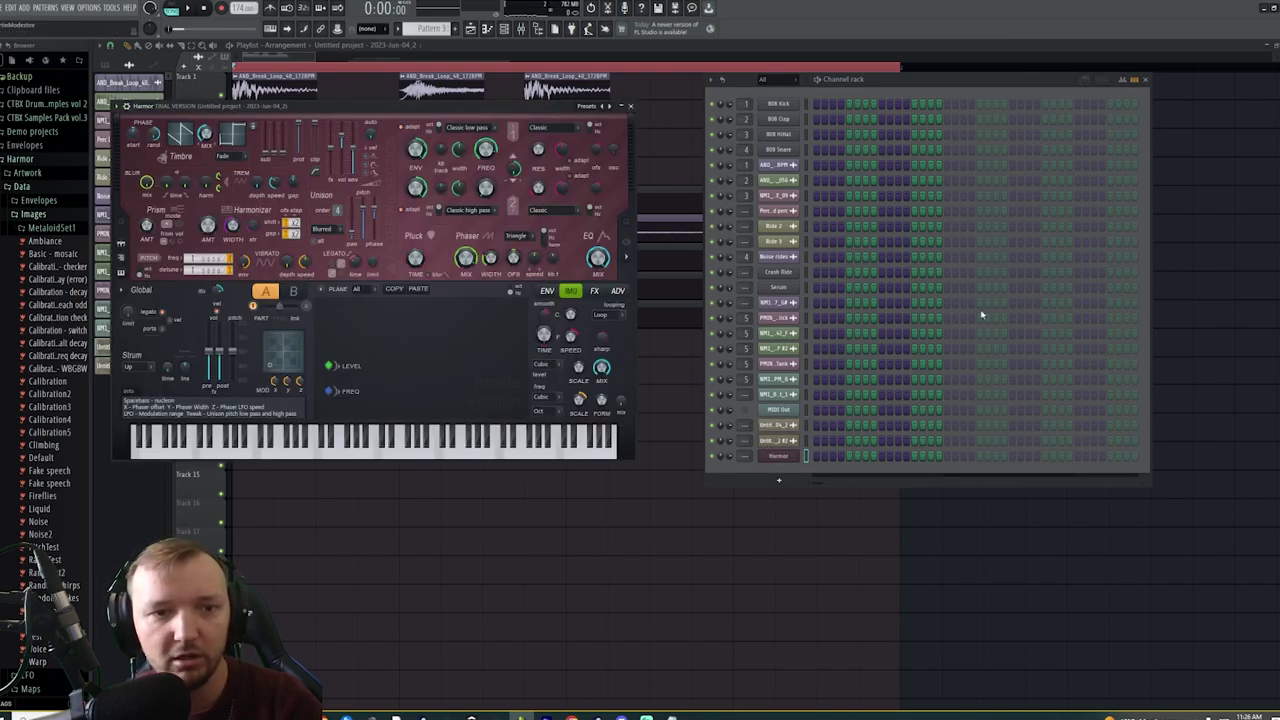
{"action": "left_click_drag", "start_coordinate": [436, 110], "coordinate": [838, 210]}
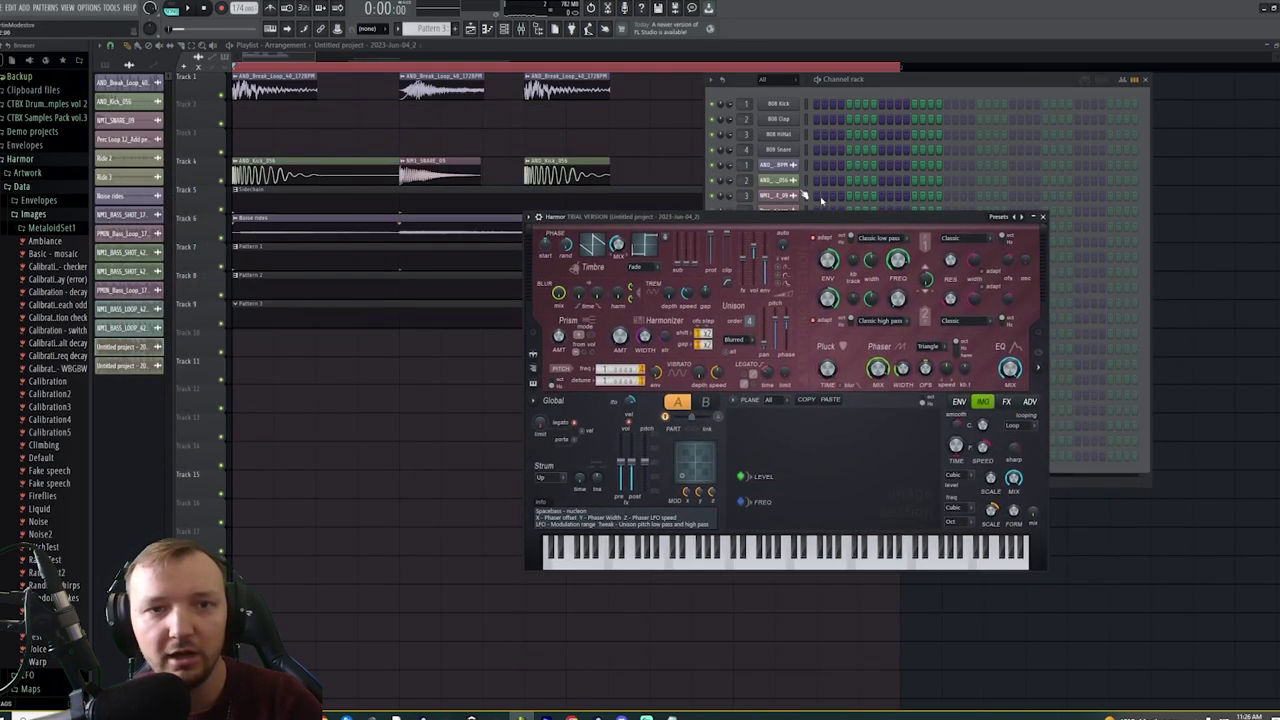
Load the reversed "Untitled project 2023-Jun-04_2" sample from its channel into Harmor's image display and close the sample window
{"action": "left_click", "coordinate": [504, 28]}
{"action": "right_click", "coordinate": [786, 428]}
{"action": "left_click", "coordinate": [815, 429]}
{"action": "left_click", "coordinate": [1076, 208]}
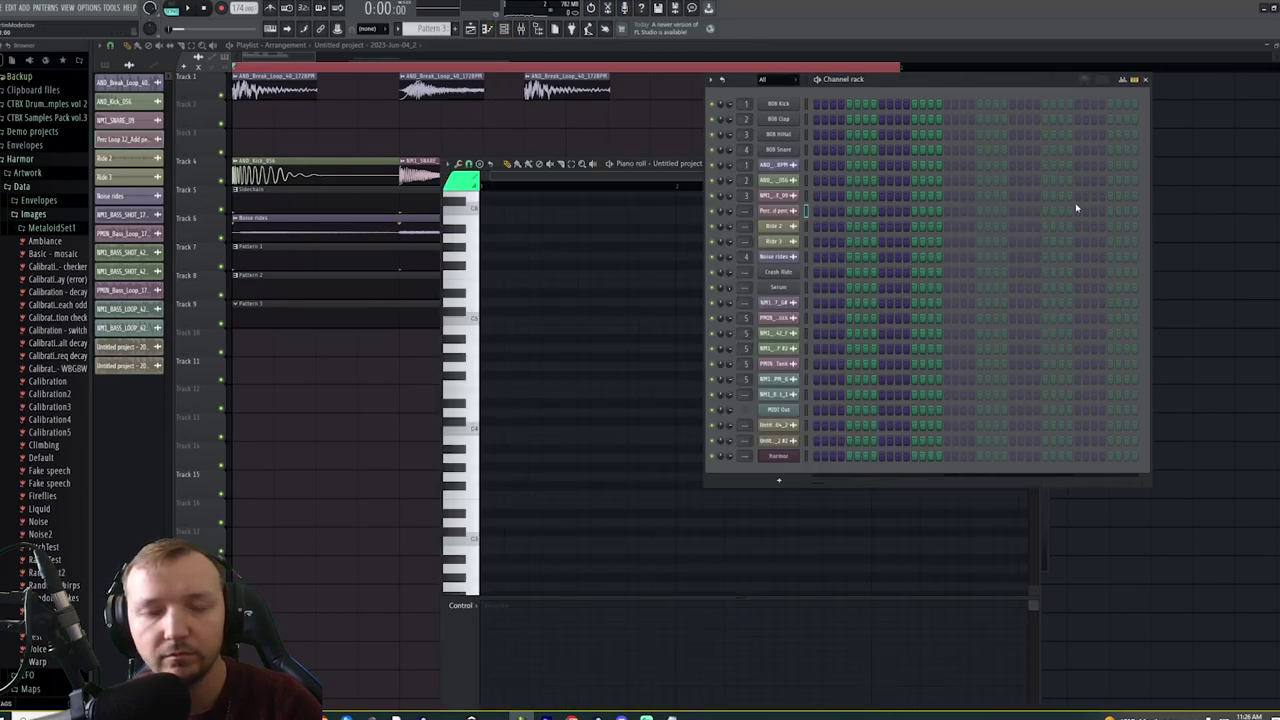
{"action": "left_click", "coordinate": [788, 426]}
{"action": "left_click_drag", "start_coordinate": [640, 165], "coordinate": [977, 416]}
{"action": "left_click_drag", "start_coordinate": [599, 218], "coordinate": [600, 137]}
{"action": "left_click_drag", "start_coordinate": [400, 365], "coordinate": [805, 377]}
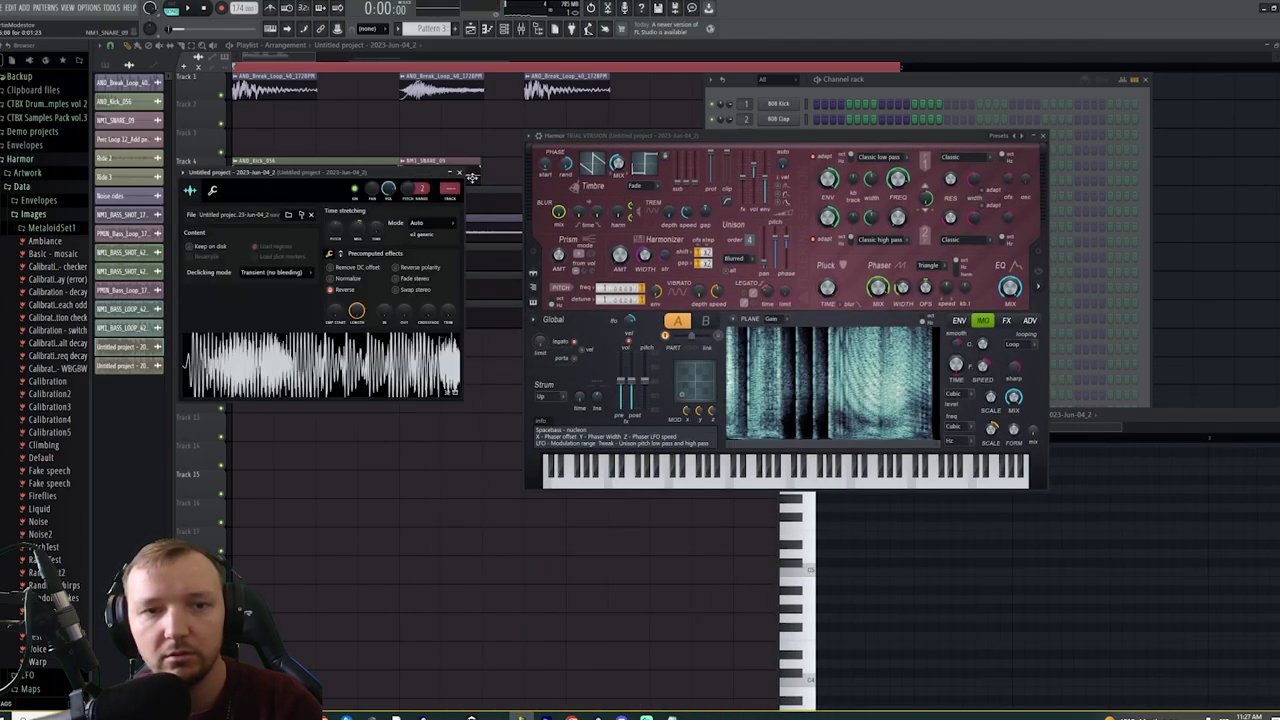
{"action": "left_click", "coordinate": [459, 173]}
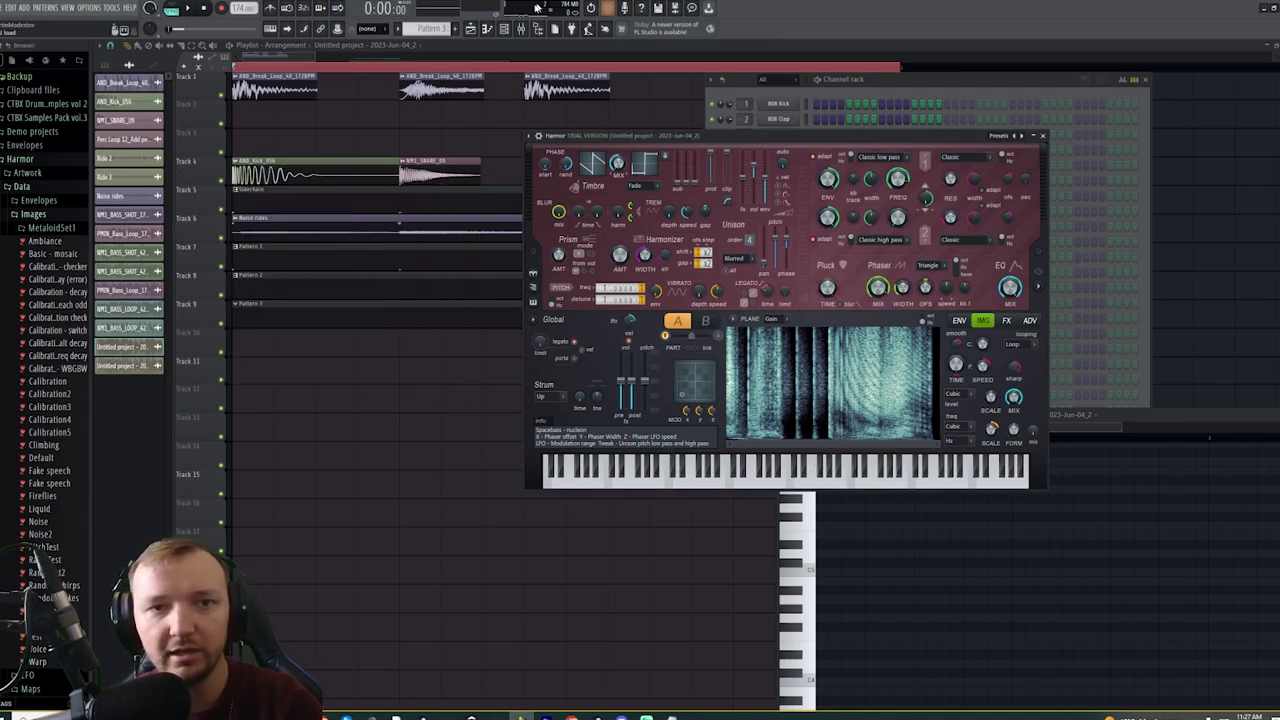
Switch to a new pattern, open Harmor's piano roll, and arrange it beside the Harmor window
{"action": "left_click", "coordinate": [505, 29]}
{"action": "scroll", "coordinate": [428, 30], "scroll_direction": "down", "scroll_amount": 3}
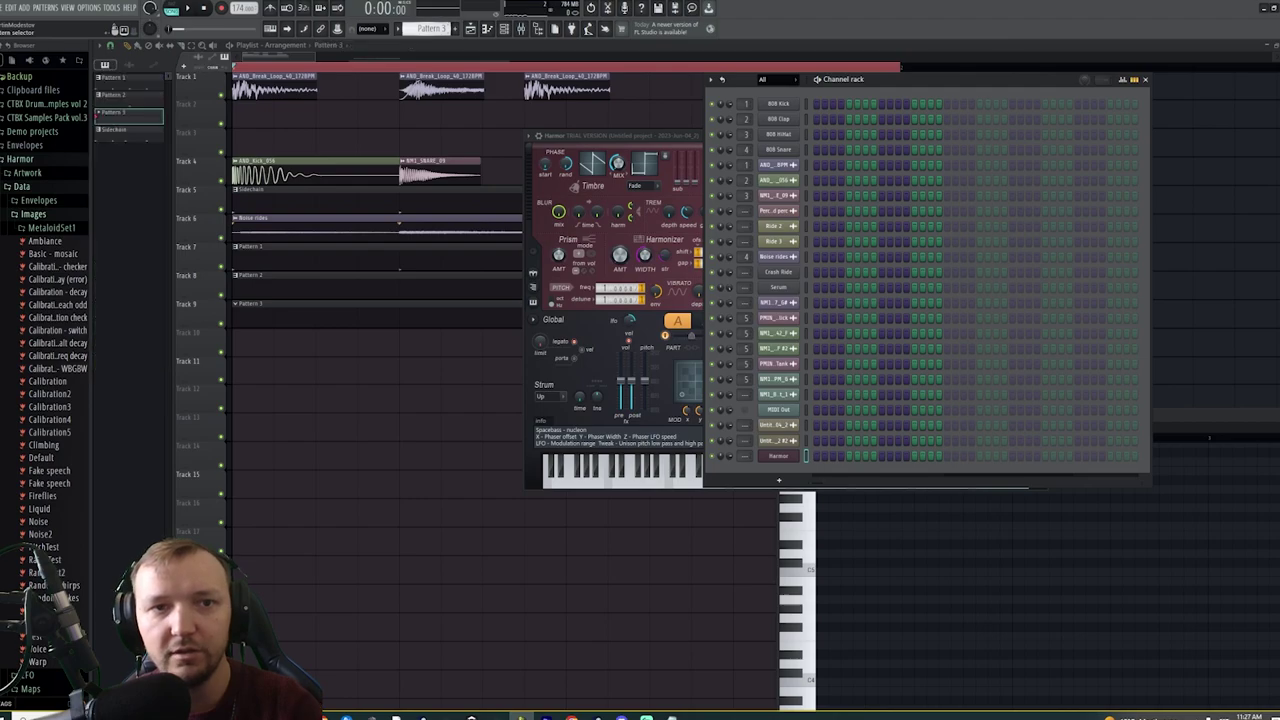
{"action": "right_click", "coordinate": [786, 455]}
{"action": "left_click", "coordinate": [816, 457]}
{"action": "left_click_drag", "start_coordinate": [641, 137], "coordinate": [298, 84]}
{"action": "left_click_drag", "start_coordinate": [1030, 418], "coordinate": [955, 129]}
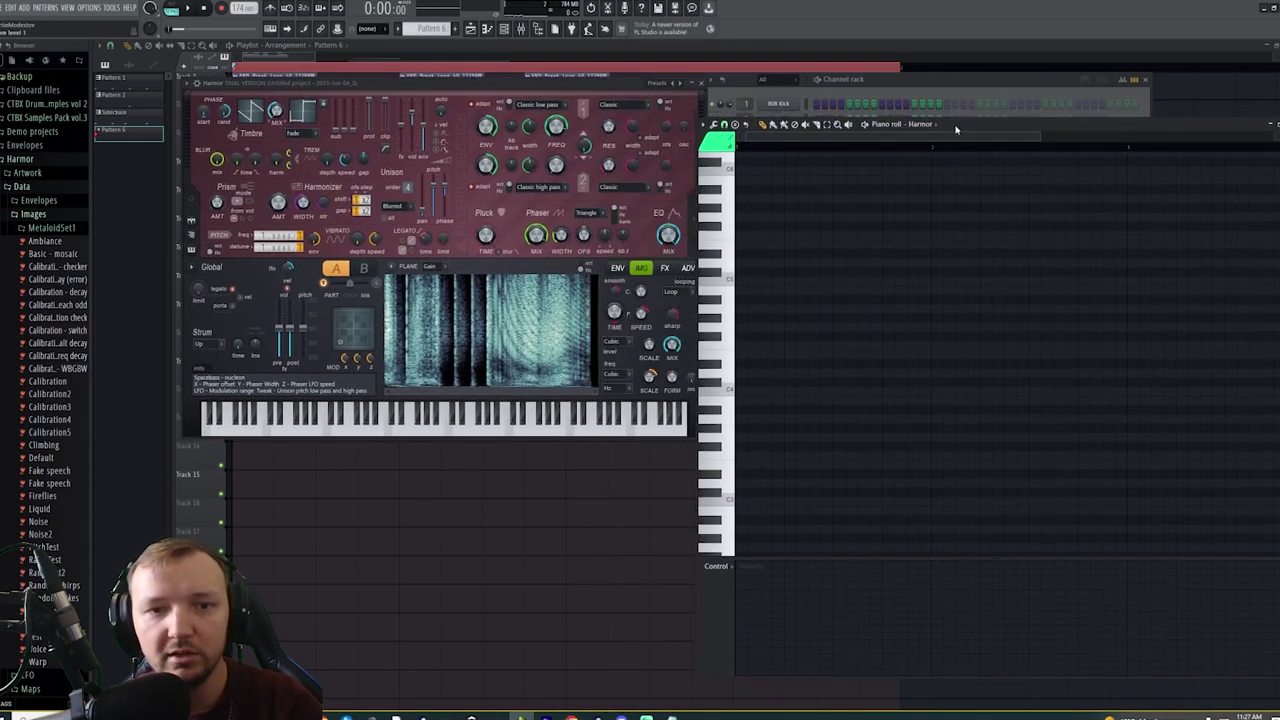
Audition the sound on the piano roll keys and place a C5 note three eighths of a bar long at the start
{"action": "left_click", "coordinate": [729, 311]}
{"action": "left_click", "coordinate": [736, 286]}
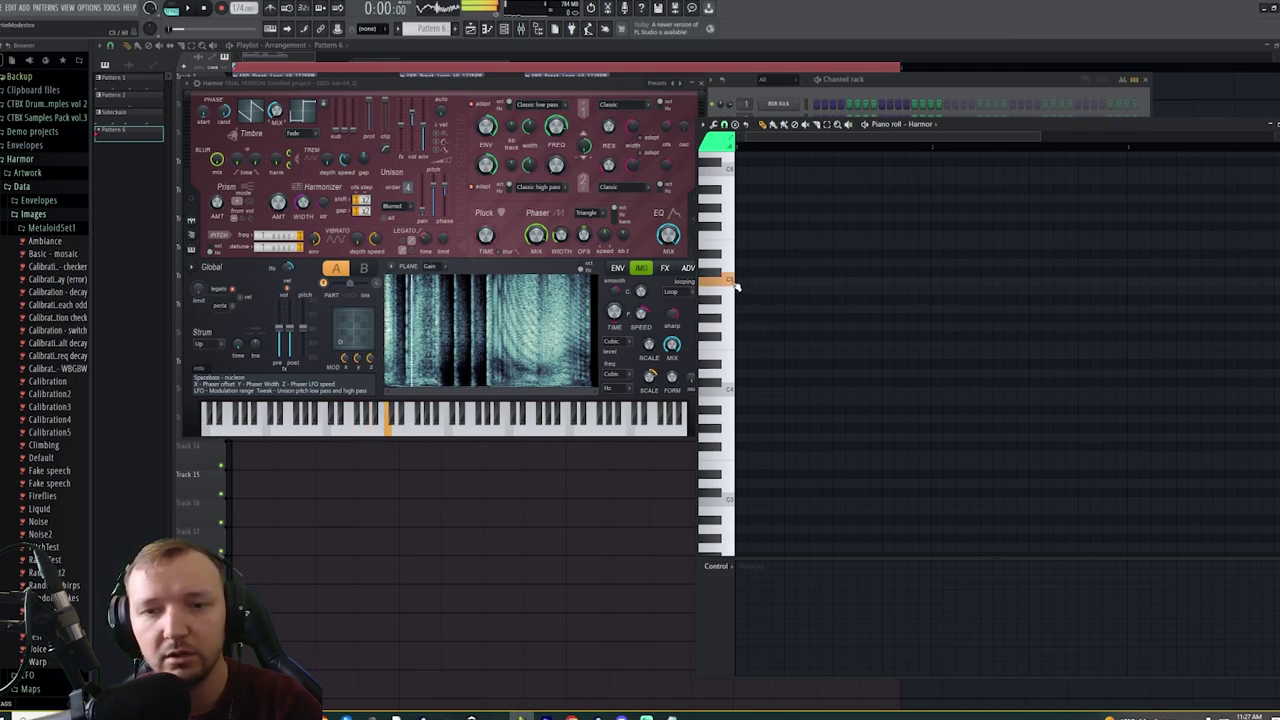
{"action": "left_click", "coordinate": [752, 283]}
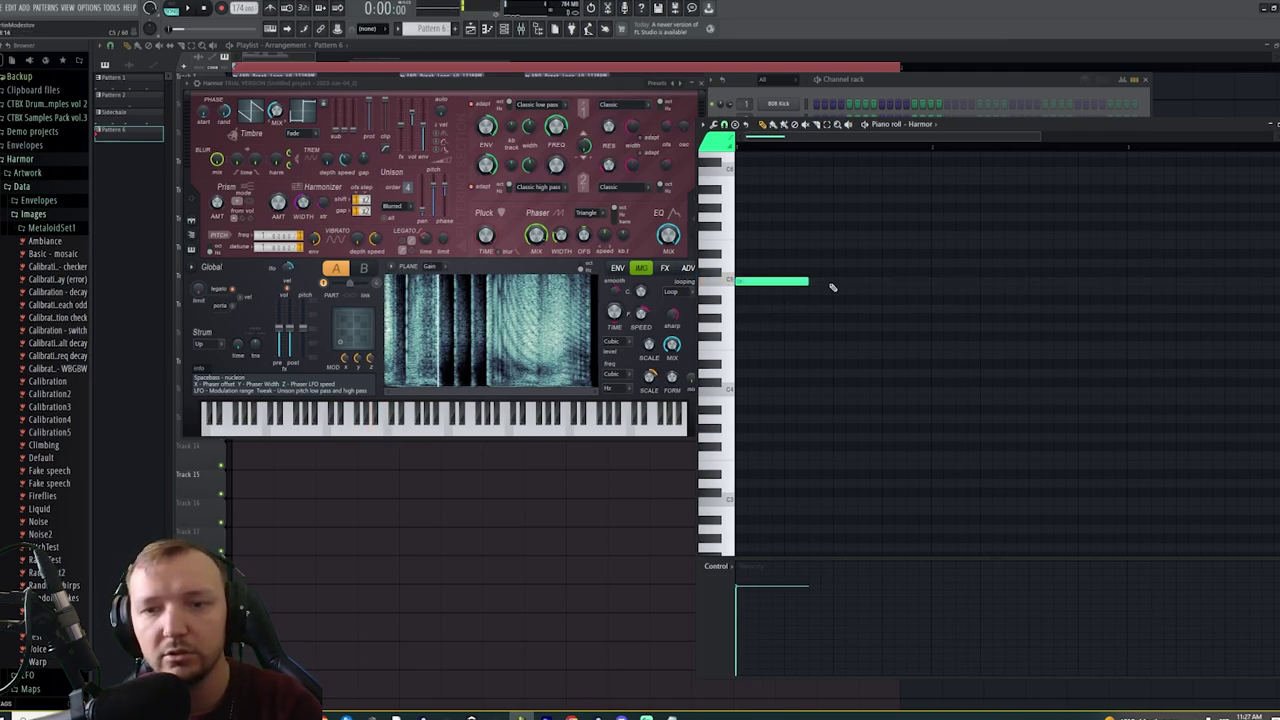
Extend the C5 note to one full bar and set that bar as the loop range
{"action": "left_click_drag", "start_coordinate": [812, 287], "coordinate": [935, 286]}
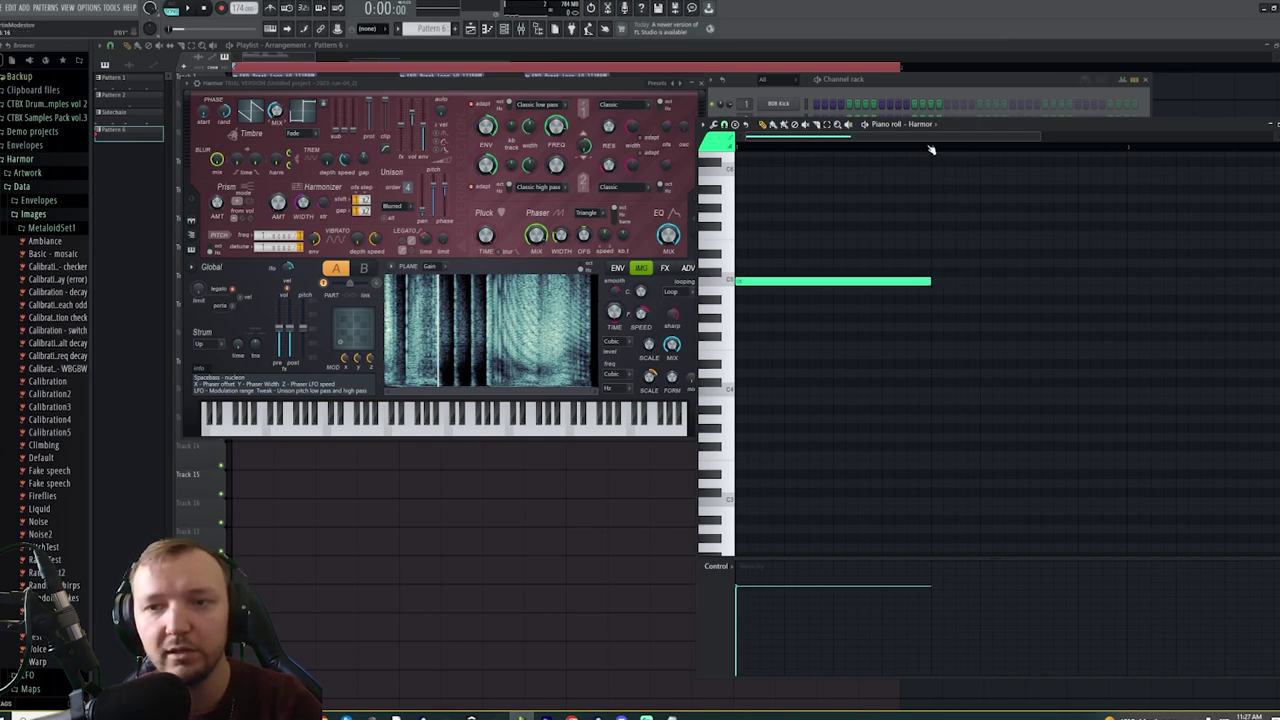
{"action": "left_click_drag", "start_coordinate": [937, 148], "coordinate": [736, 148]}
Adjust Harmor's image time offset and set its coarse speed to about x0.320 while auditioning the looped note
{"action": "mouse_move", "coordinate": [617, 311]}
{"action": "left_mouse_down"}
{"action": "mouse_move", "coordinate": [617, 300]}
{"action": "mouse_move", "coordinate": [626, 318]}
{"action": "left_mouse_up"}
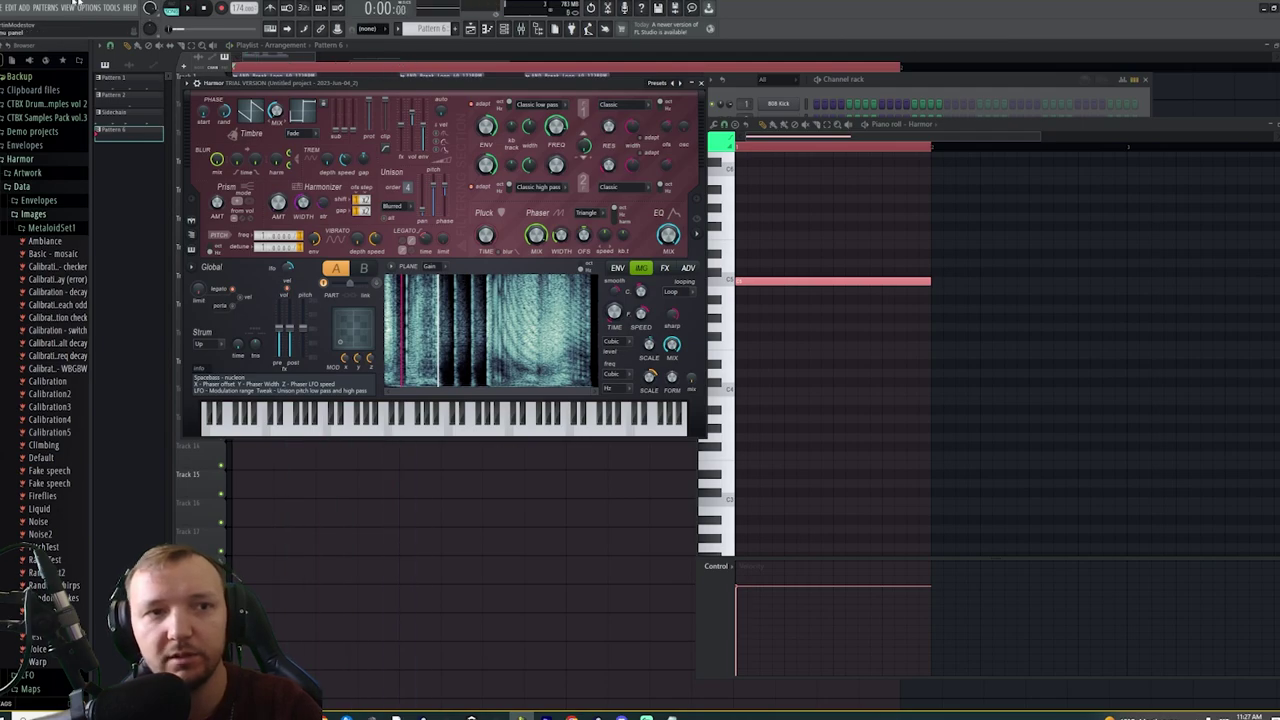
{"action": "left_click", "coordinate": [172, 10]}
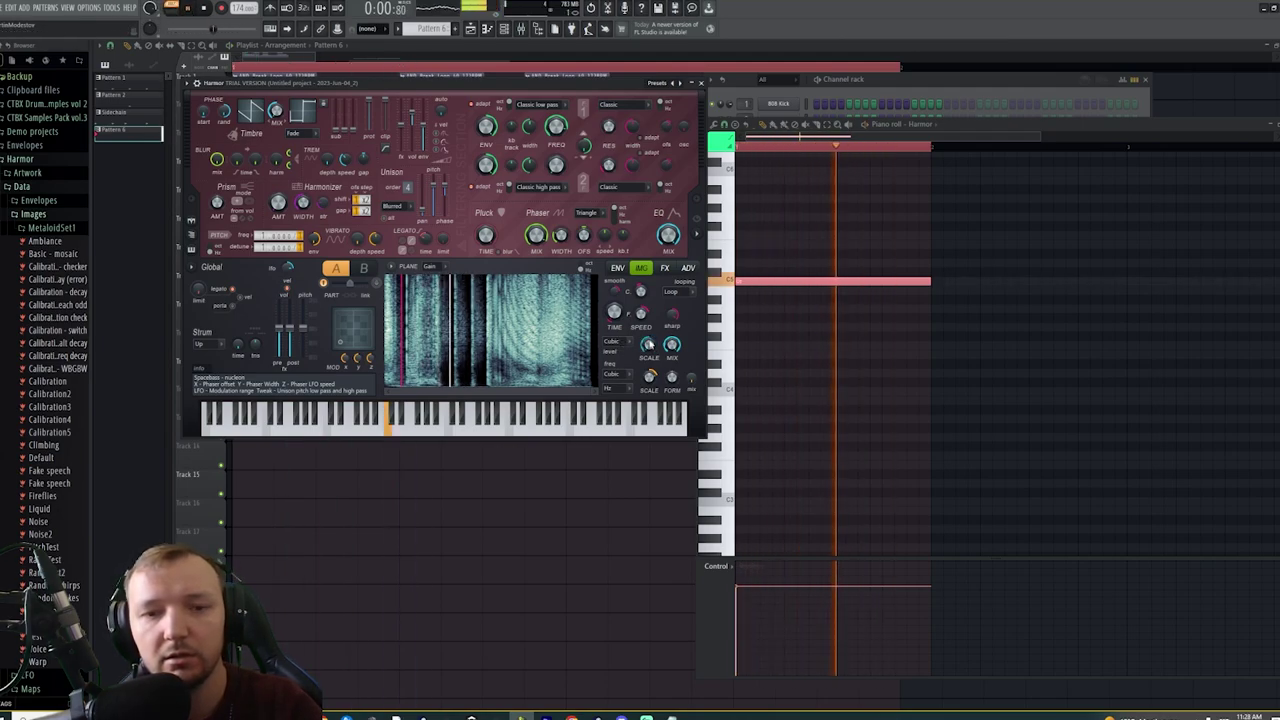
{"action": "key", "text": "space"}
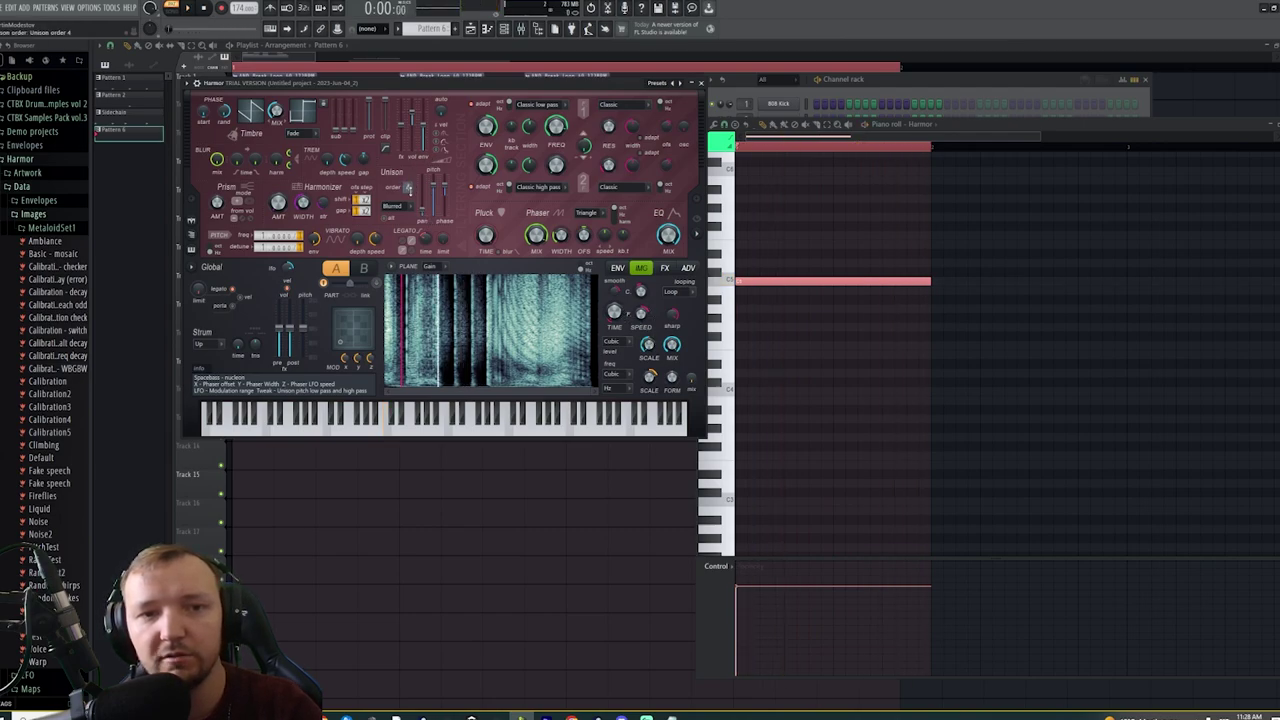
{"action": "key", "text": "space"}
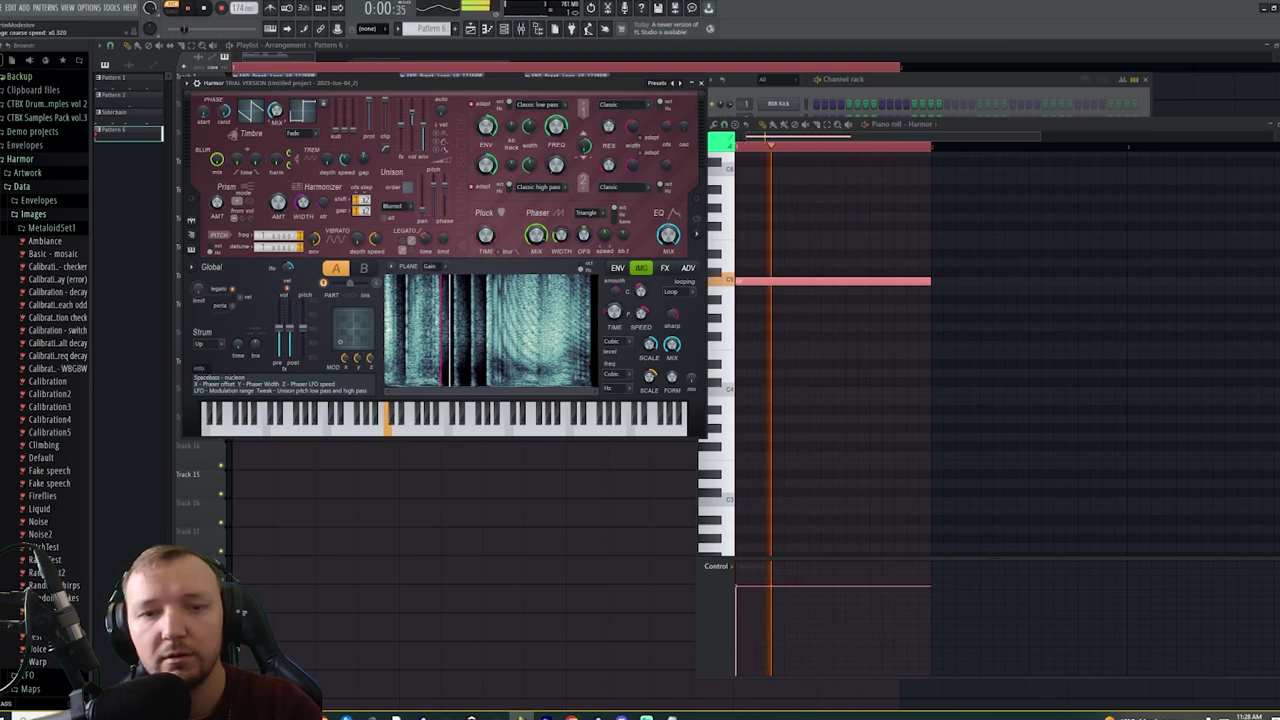
{"action": "key", "text": "space"}
{"action": "left_click", "coordinate": [897, 328]}
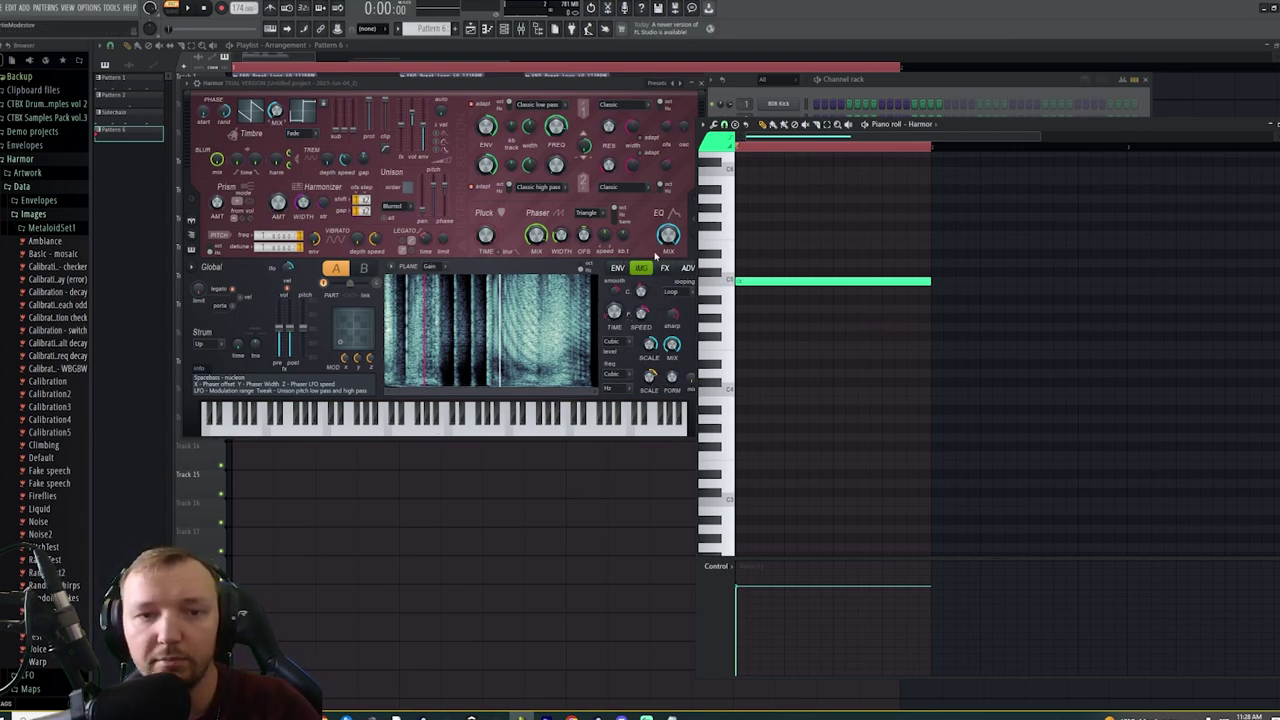
Set the distortion amount in Harmor's effects to about 47% and audition the loop
{"action": "left_click", "coordinate": [664, 268]}
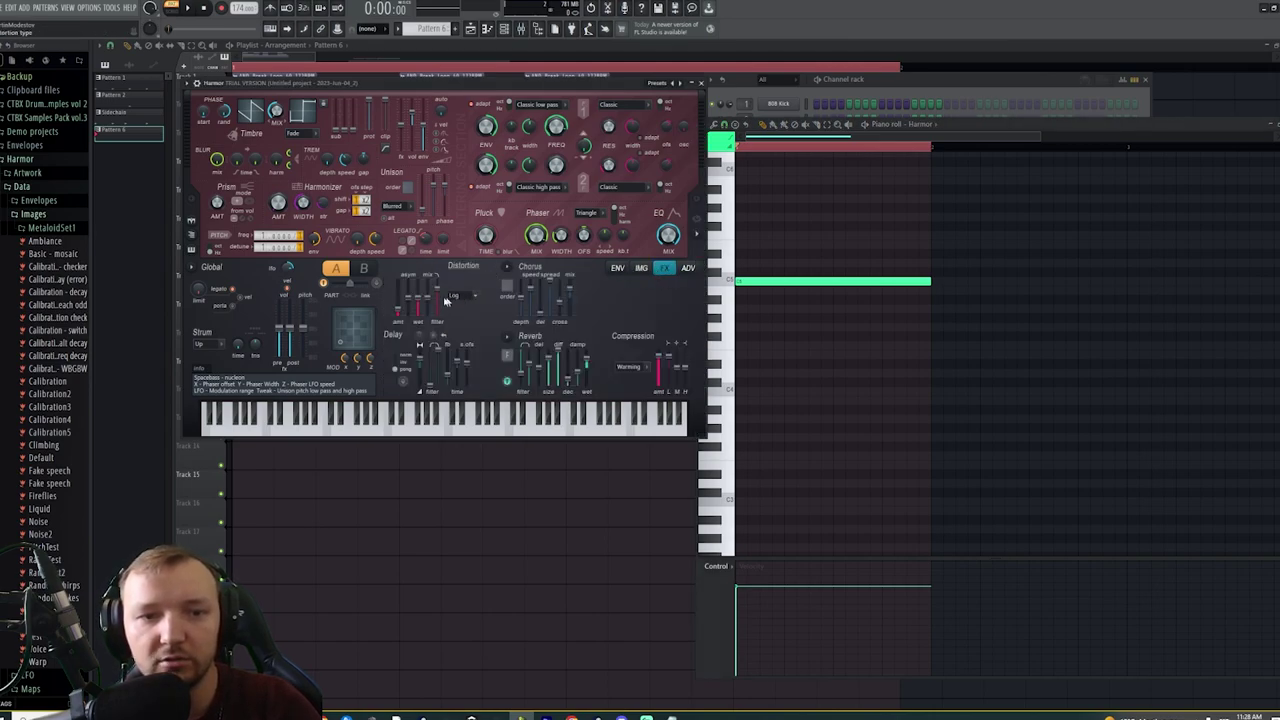
{"action": "left_click_drag", "start_coordinate": [398, 296], "coordinate": [400, 305]}
{"action": "key", "text": "space"}
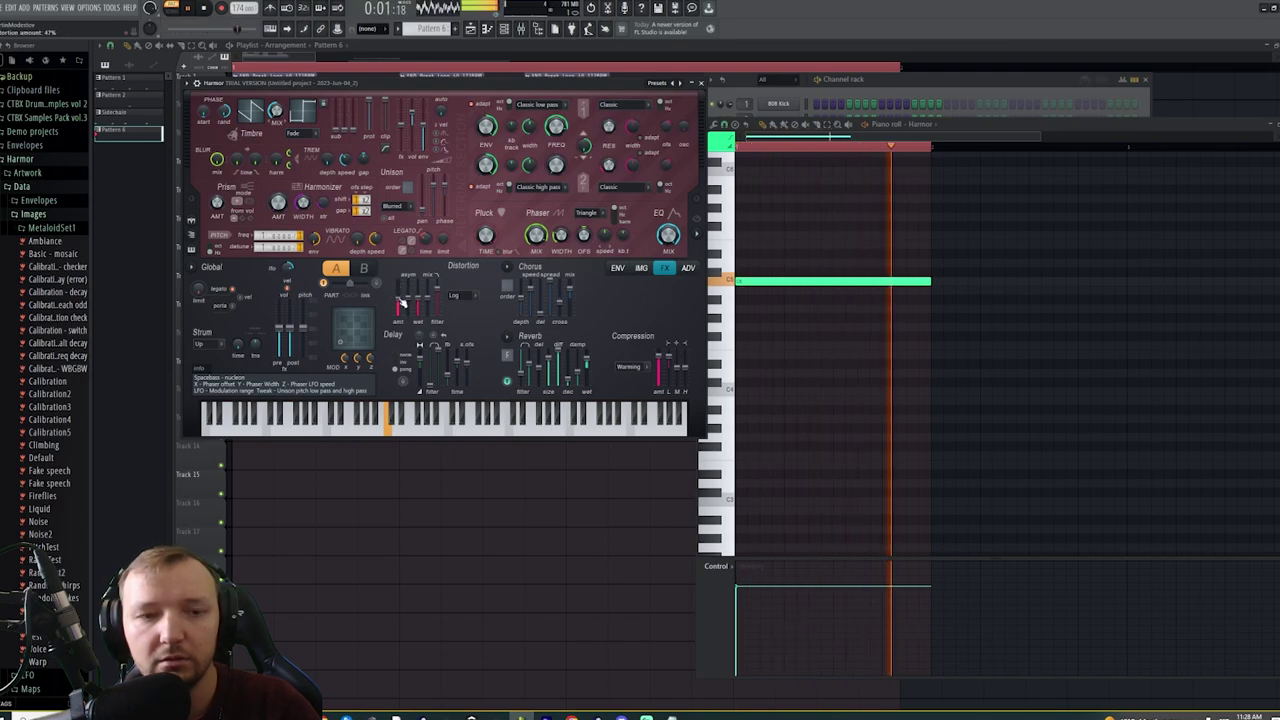
{"action": "key", "text": "space"}
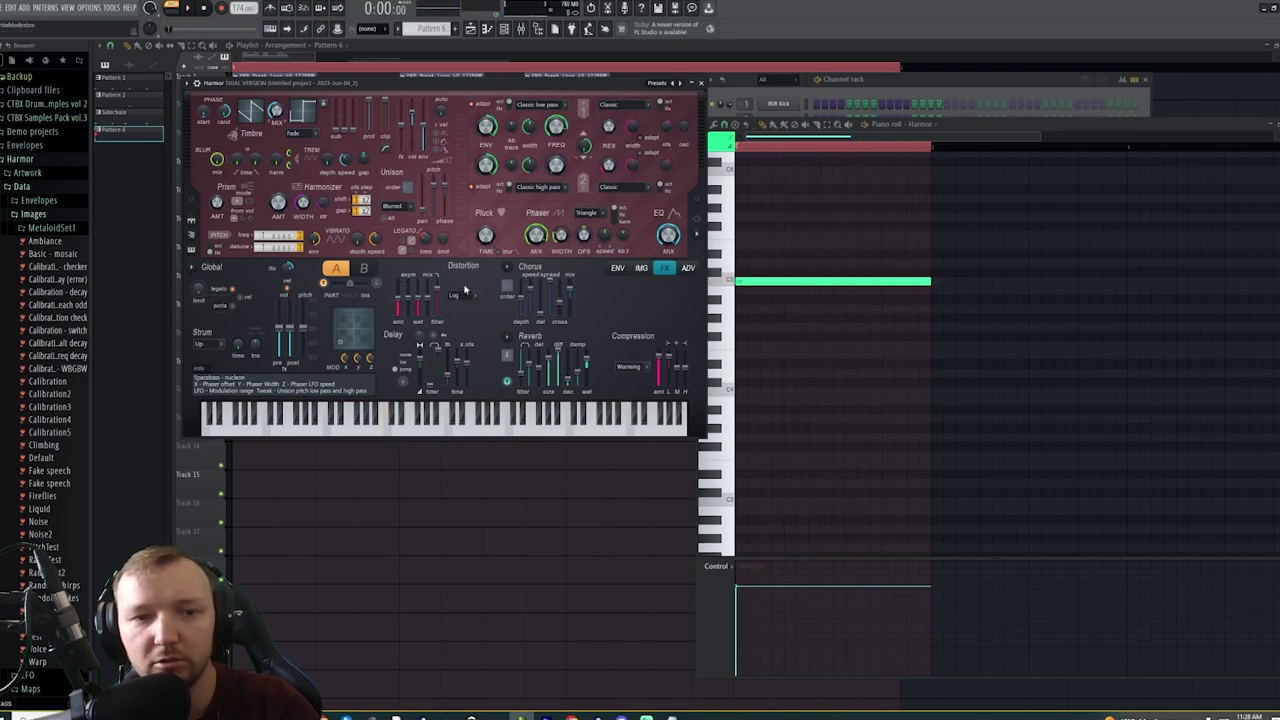
{"action": "key", "text": "space"}
{"action": "key", "text": "space"}
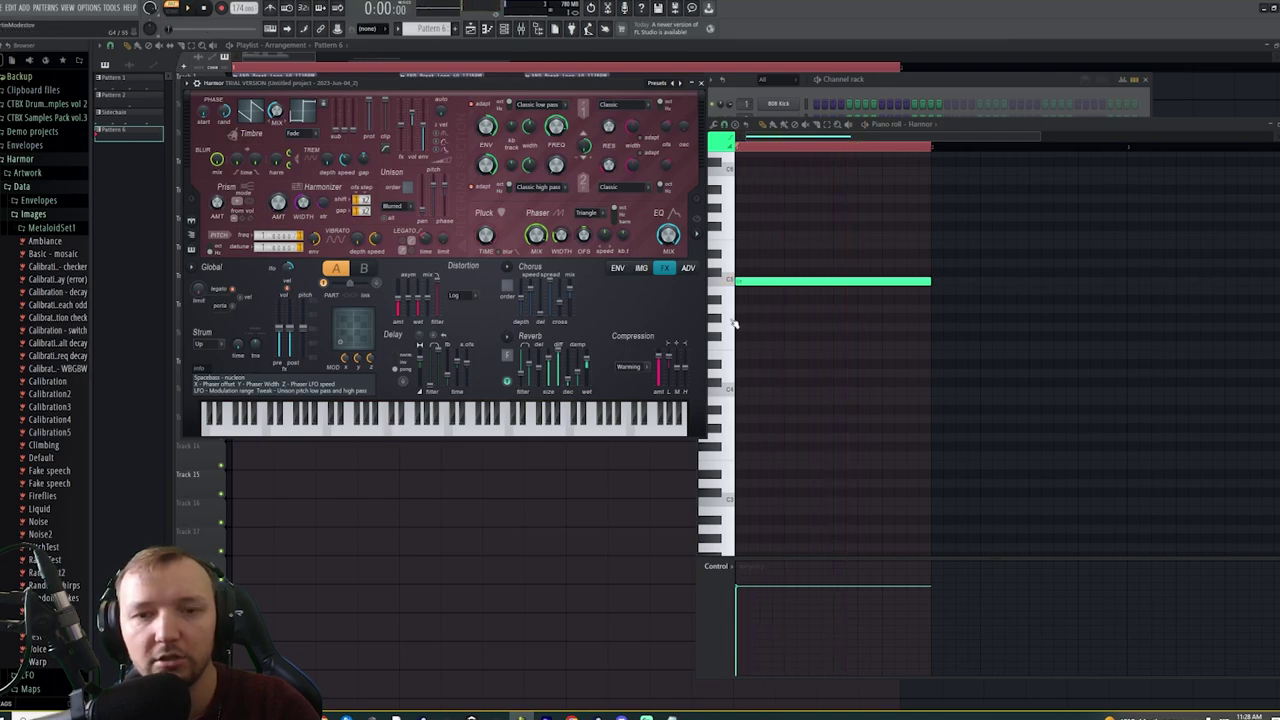
Shift Harmor's image time offset to just past the middle of the sample image and audition the new start point
{"action": "left_click", "coordinate": [618, 270]}
{"action": "left_click", "coordinate": [640, 270]}
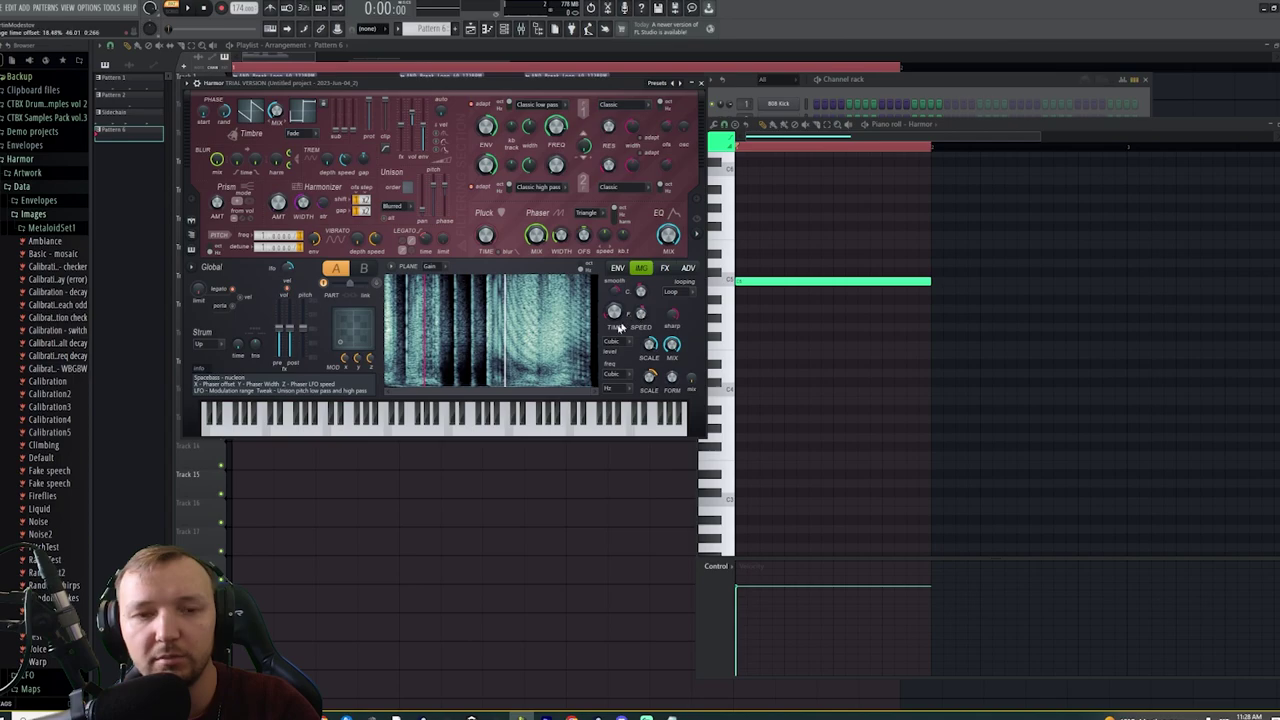
{"action": "mouse_move", "coordinate": [611, 318]}
{"action": "left_mouse_down"}
{"action": "mouse_move", "coordinate": [611, 336]}
{"action": "mouse_move", "coordinate": [611, 318]}
{"action": "mouse_move", "coordinate": [642, 310]}
{"action": "mouse_move", "coordinate": [642, 330]}
{"action": "mouse_move", "coordinate": [642, 281]}
{"action": "left_mouse_up"}
{"action": "key", "text": "space"}
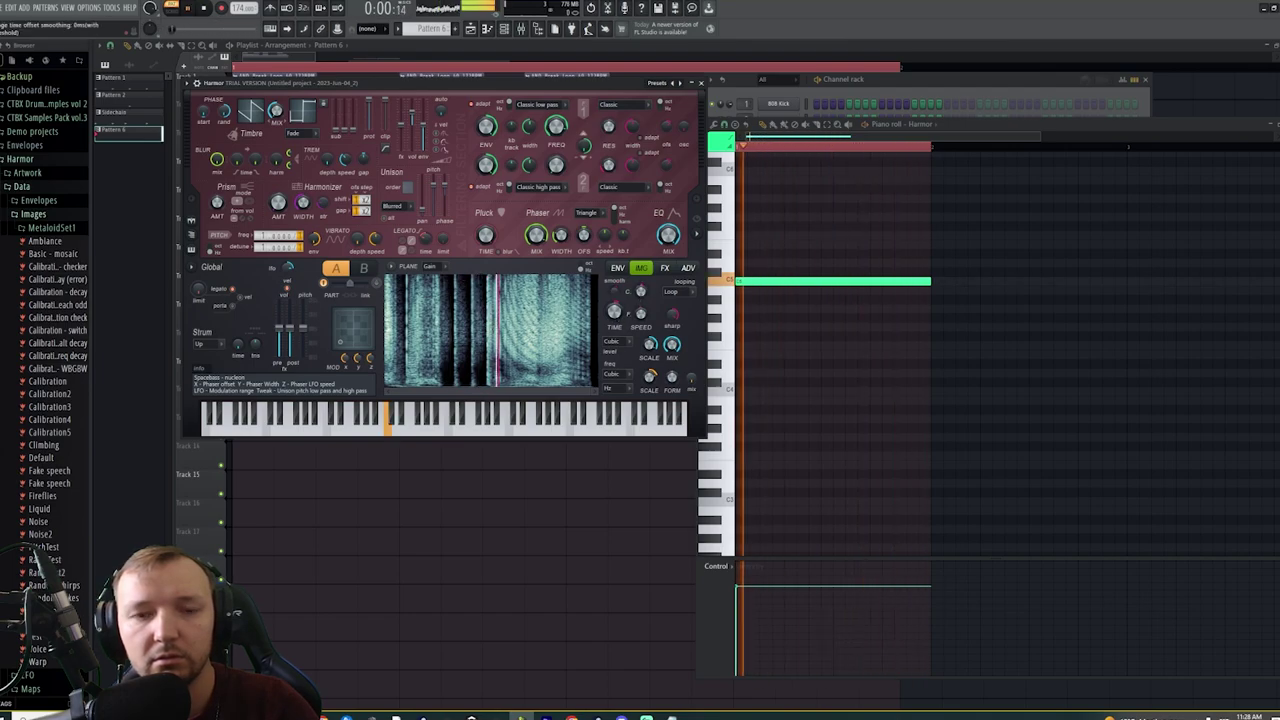
{"action": "key", "text": "space"}
{"action": "left_click", "coordinate": [664, 268]}
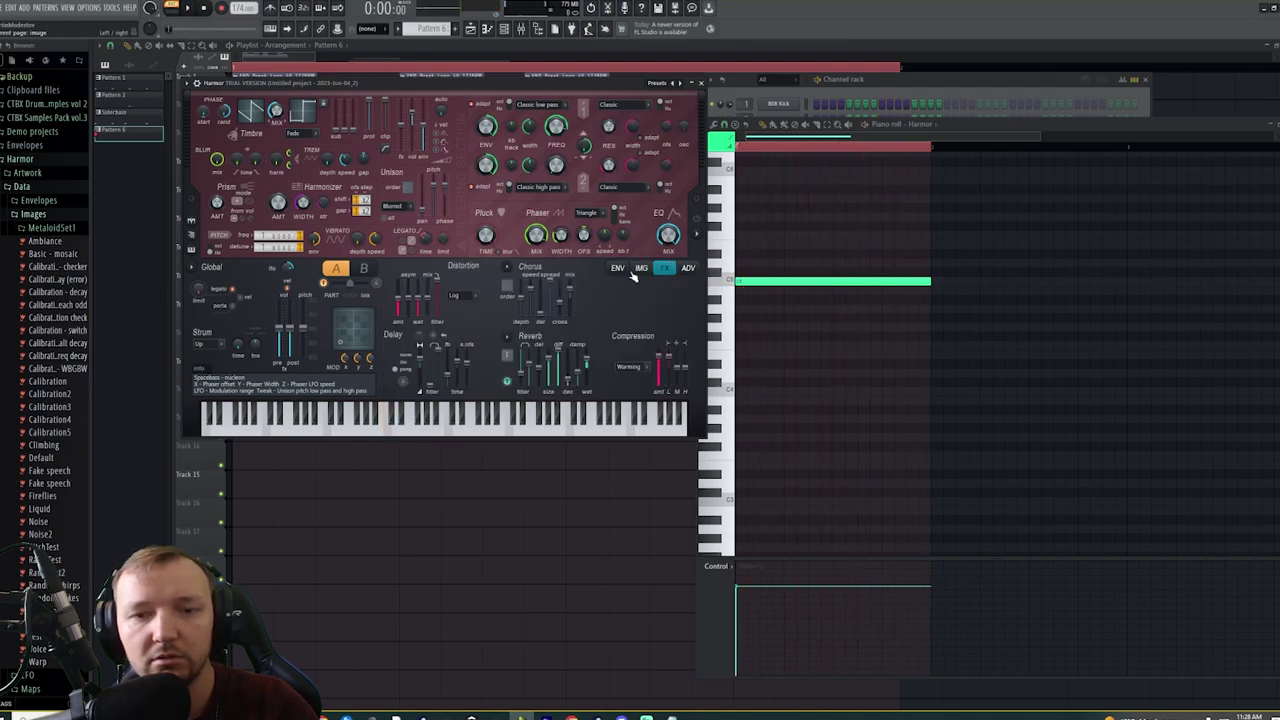
{"action": "left_click", "coordinate": [641, 268]}
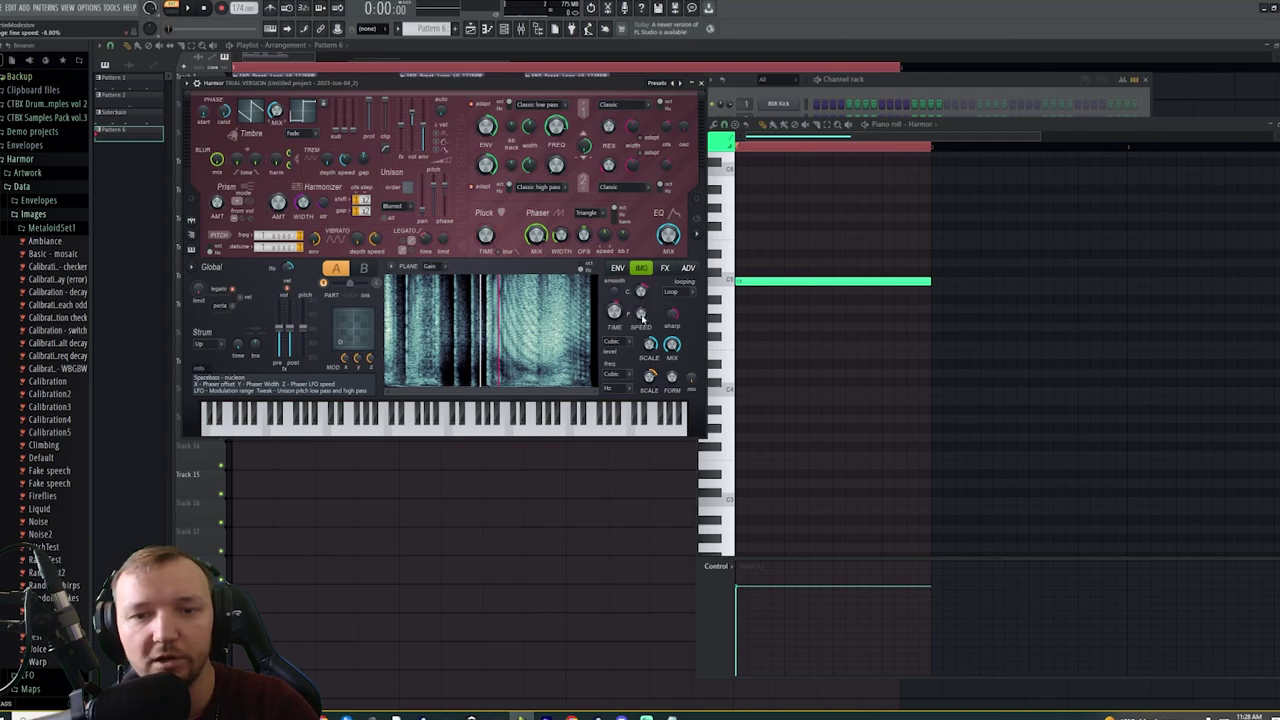
Adjust Harmor's image fine speed and set the coarse speed to about x0.634 while auditioning the loop
{"action": "key", "text": "space"}
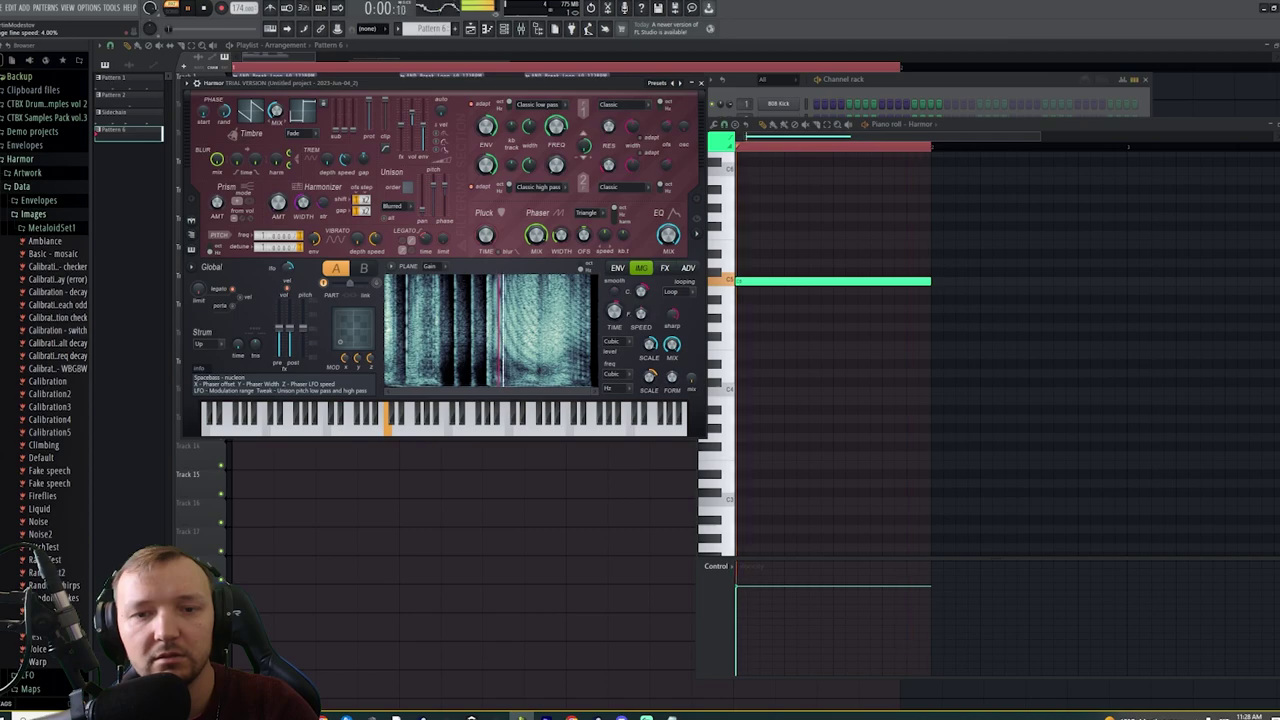
{"action": "key", "text": "space"}
{"action": "key", "text": "space"}
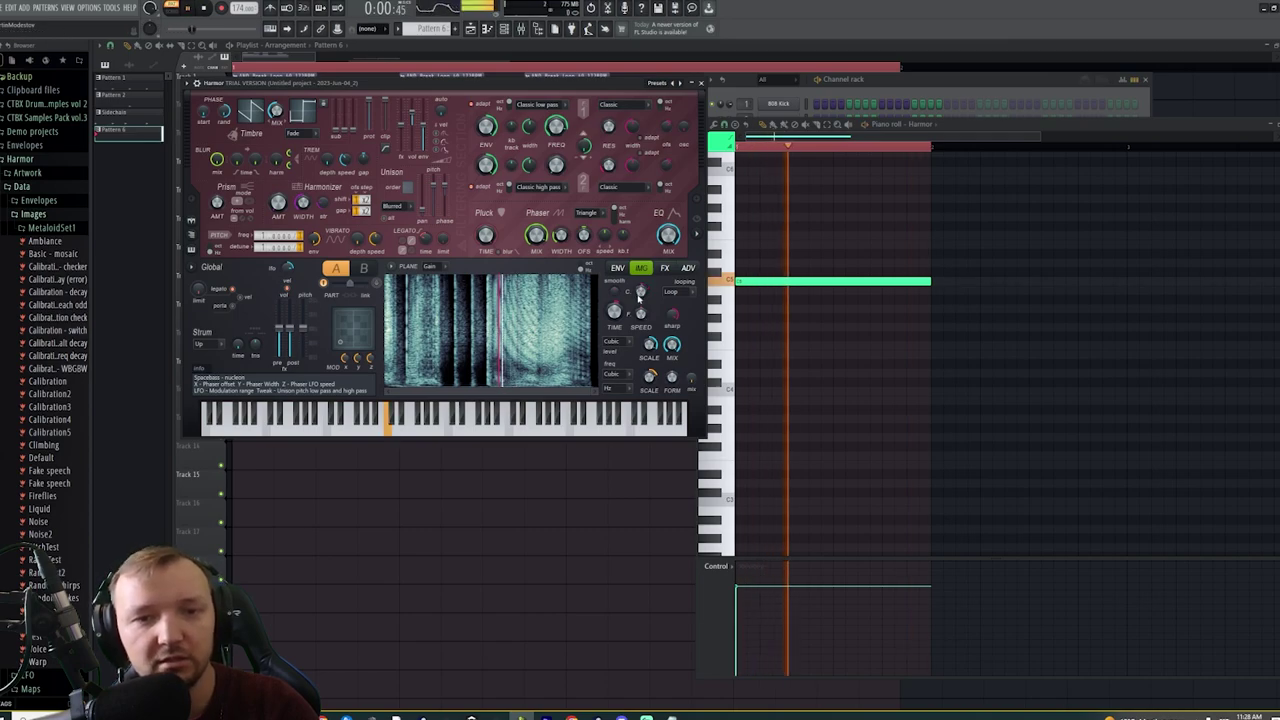
{"action": "key", "text": "space"}
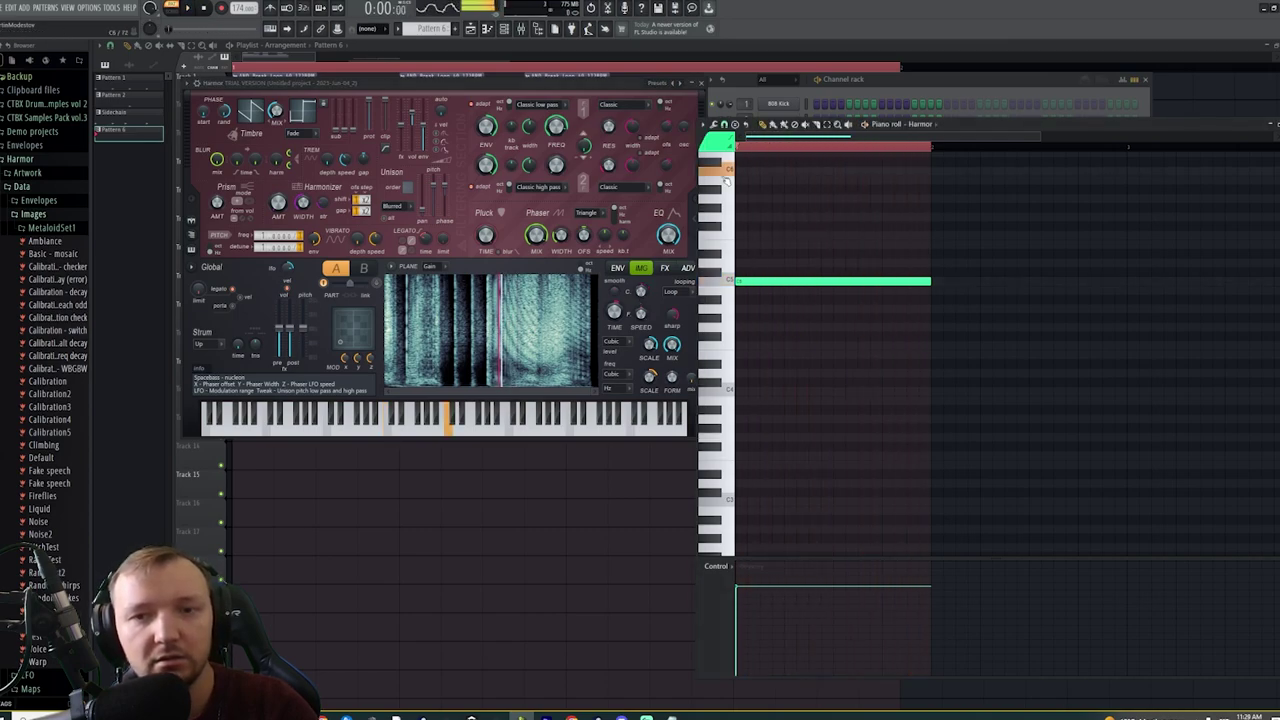
{"action": "key", "text": "space"}
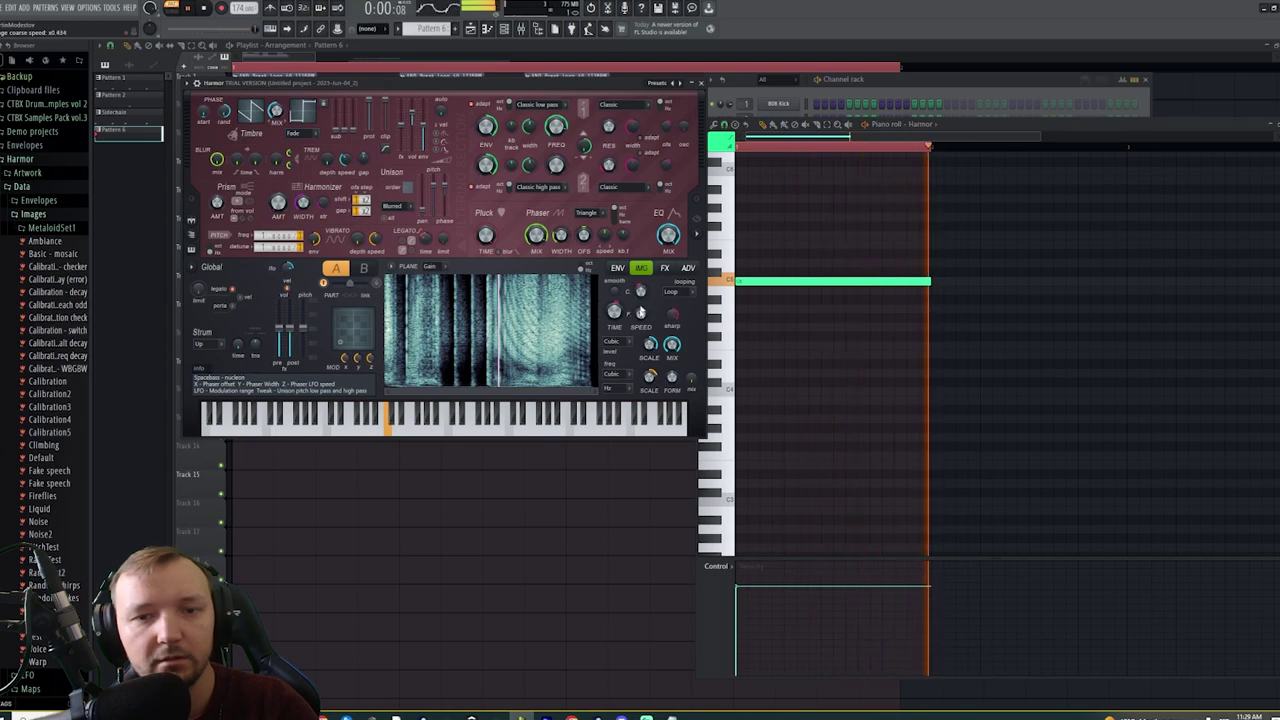
{"action": "left_click_drag", "start_coordinate": [641, 315], "coordinate": [641, 280]}
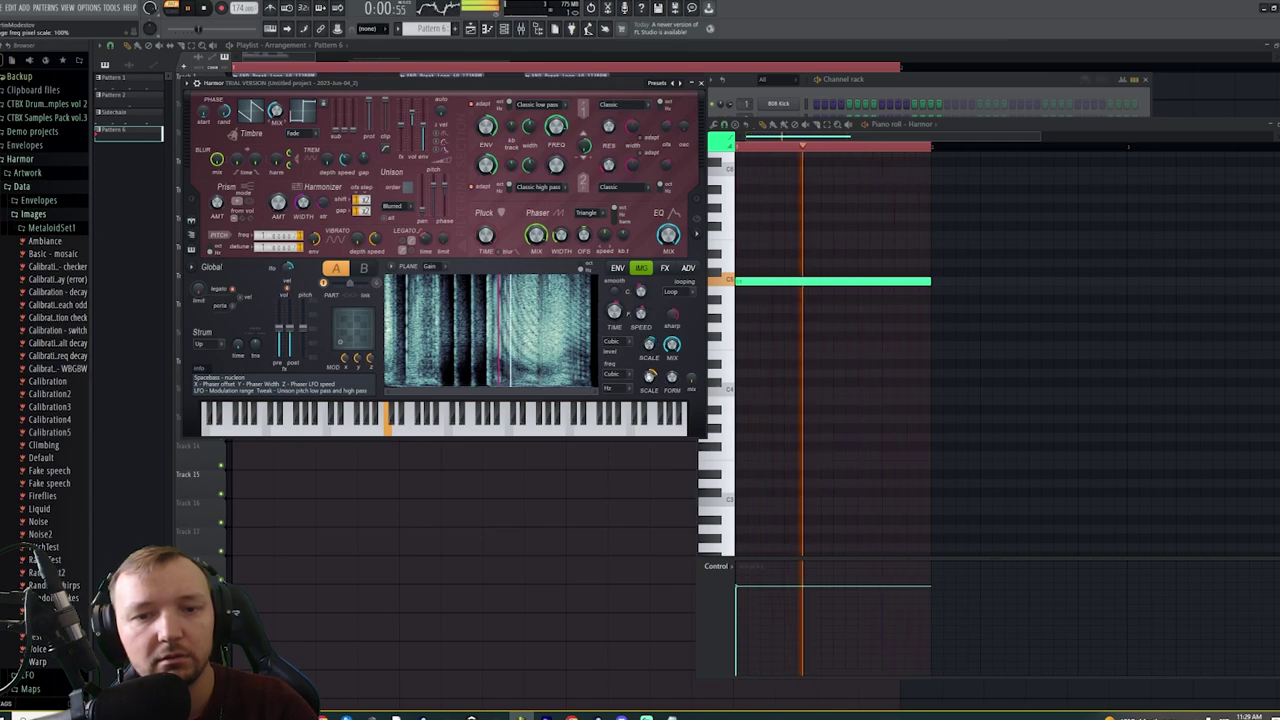
Set Harmor's image frequency pixel scale to 0% and audition the loop with a time offset of about 53%
{"action": "left_click_drag", "start_coordinate": [650, 378], "coordinate": [650, 426]}
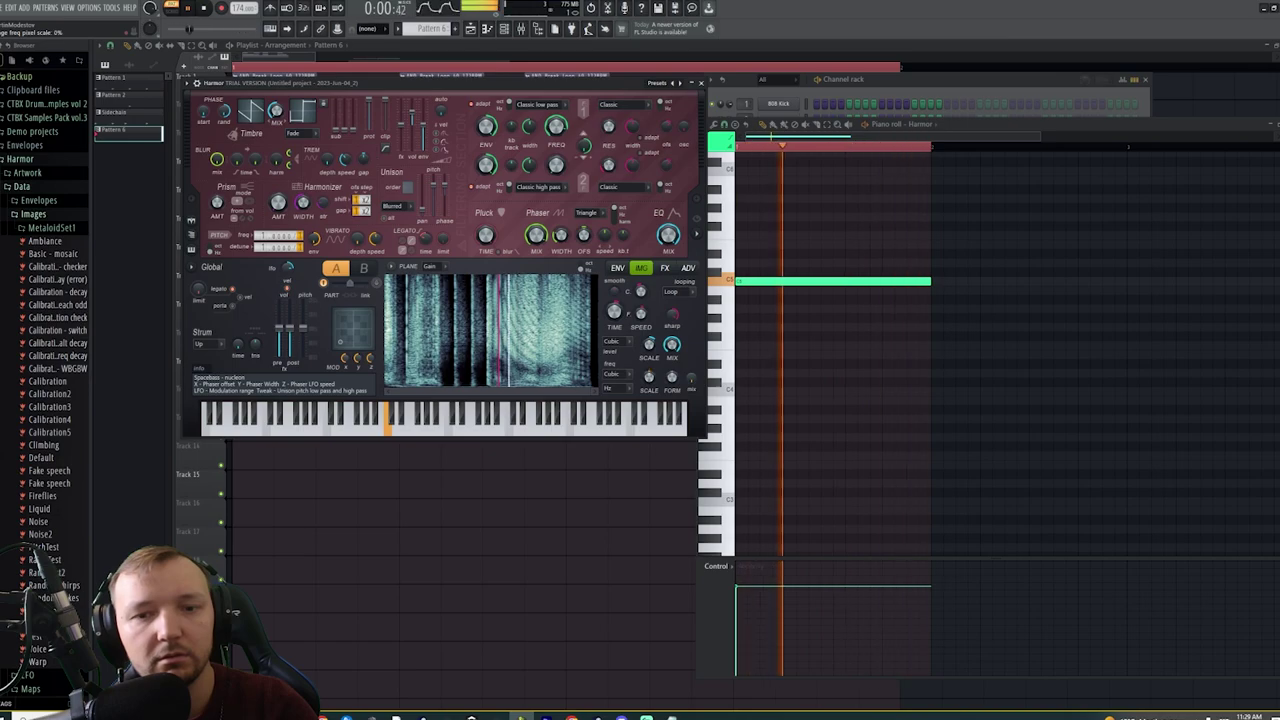
{"action": "key", "text": "space"}
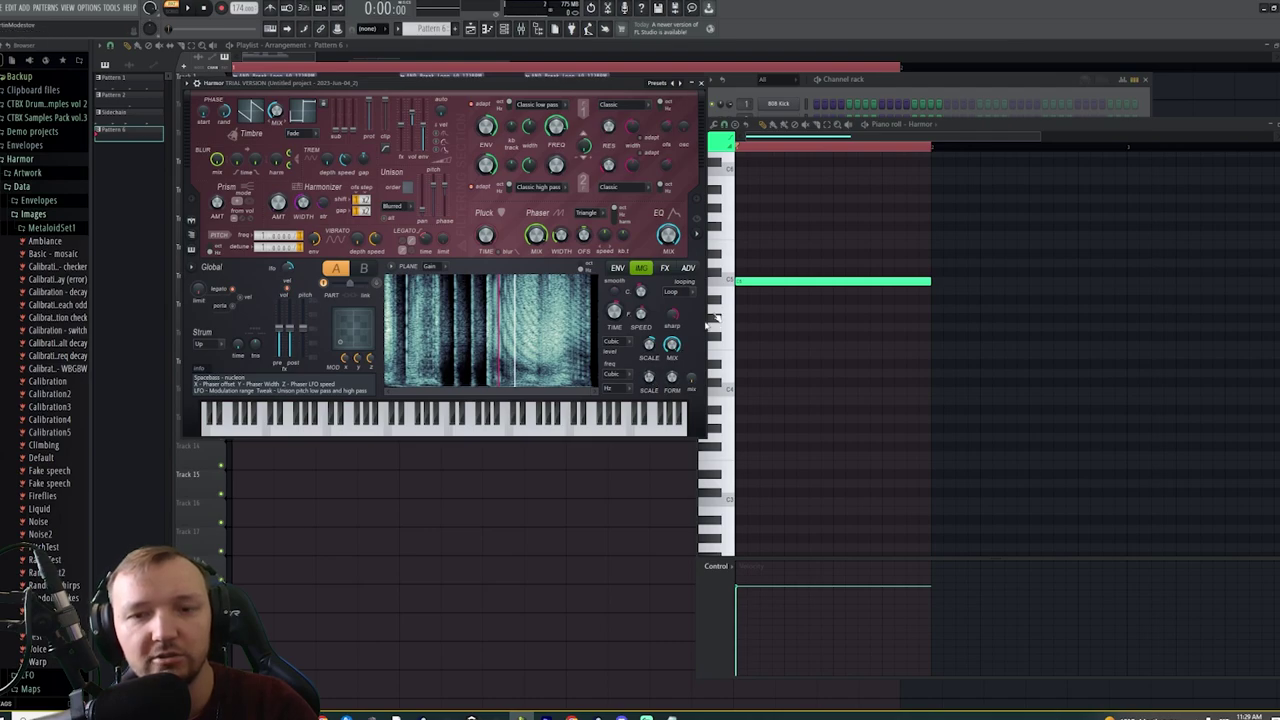
{"action": "key", "text": "space"}
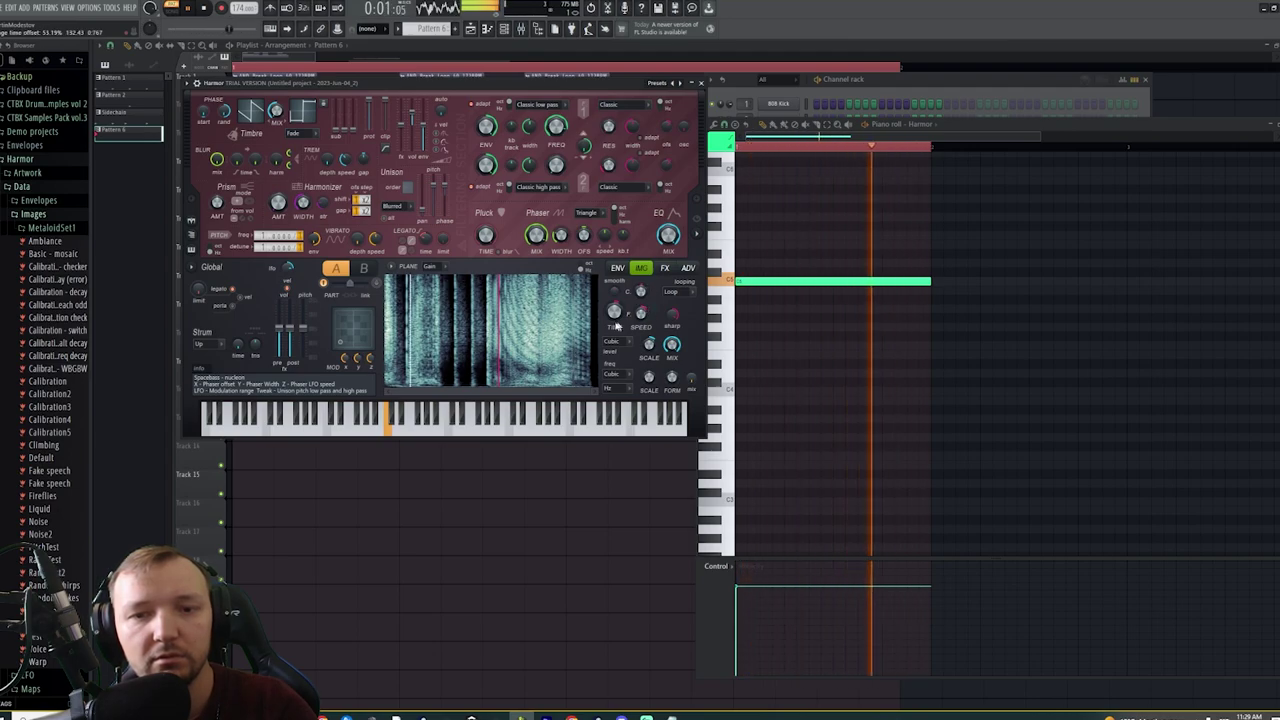
{"action": "key", "text": "space"}
Replace the C5 note with a one-bar C4 note, add seven-step slide notes on D#5 and C#5 above it, and audition them
{"action": "left_click", "coordinate": [742, 390]}
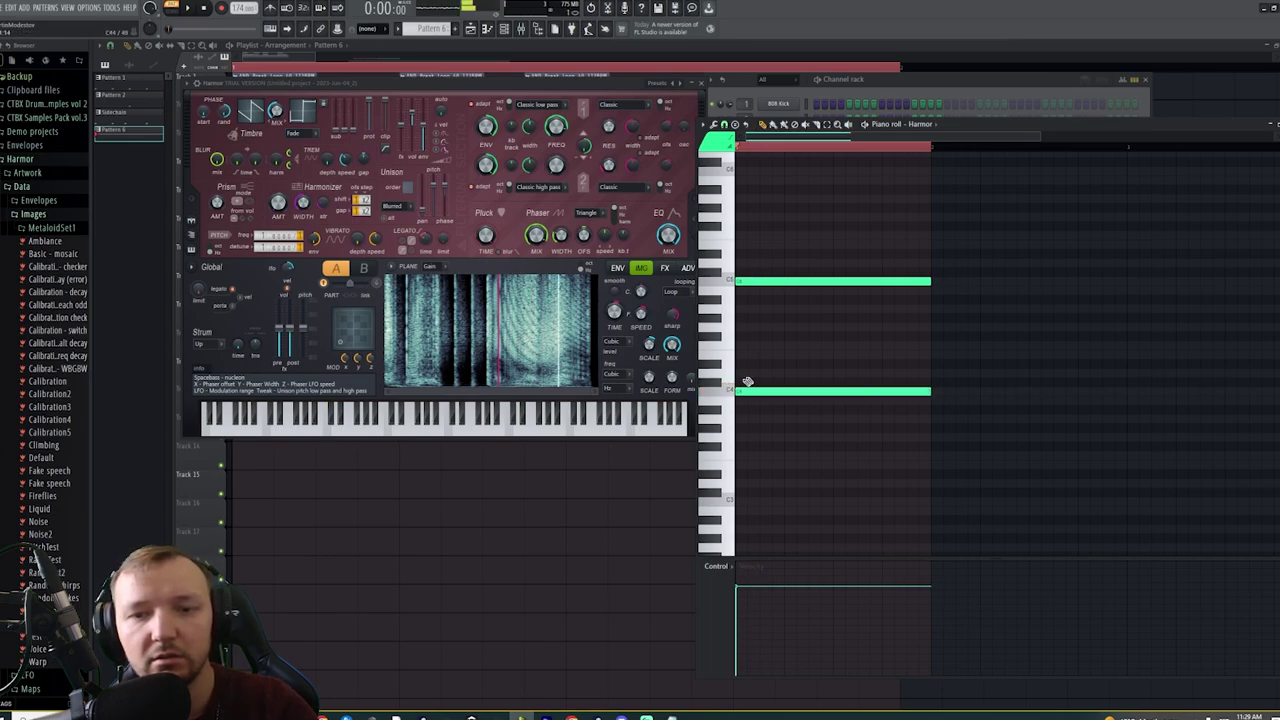
{"action": "right_click", "coordinate": [796, 284]}
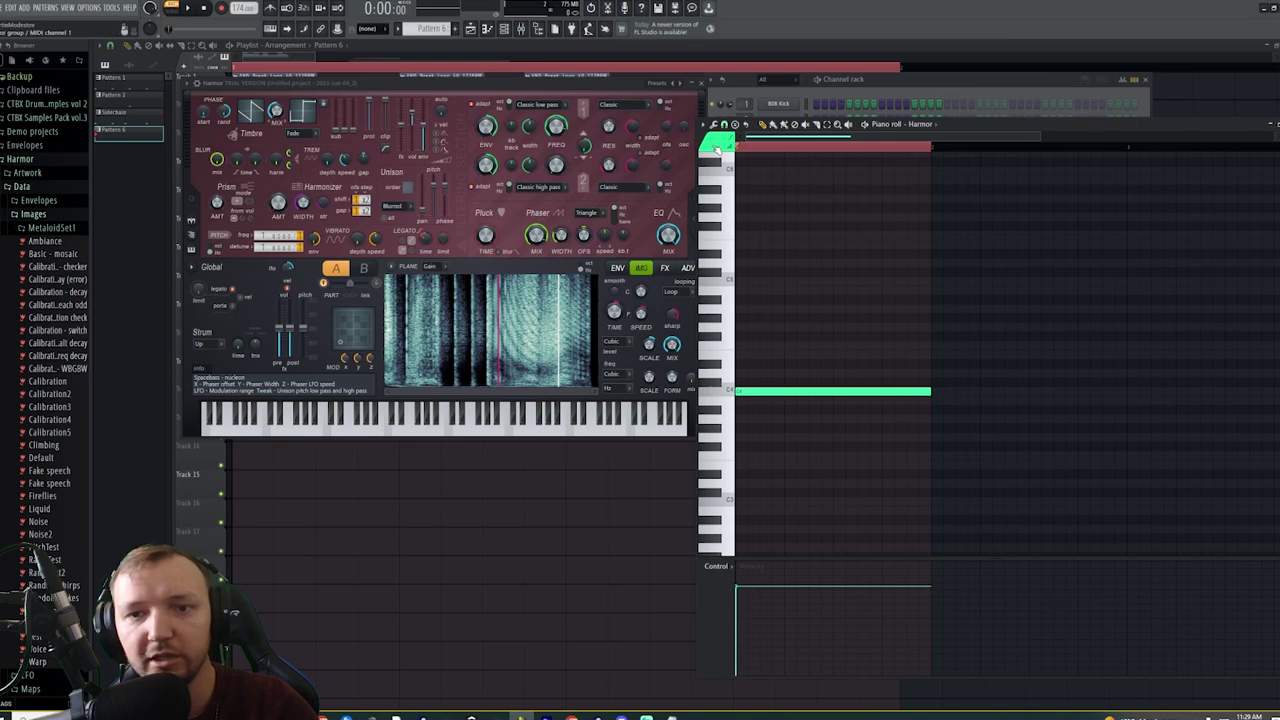
{"action": "left_click", "coordinate": [772, 254]}
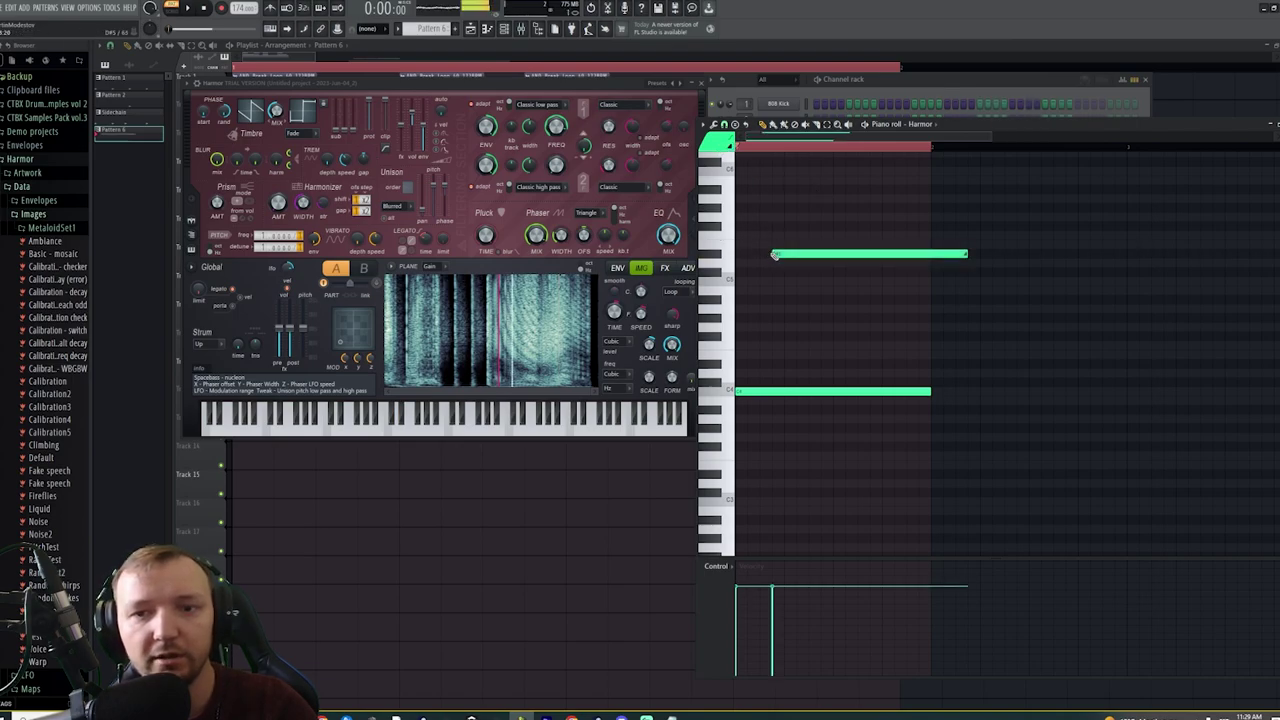
{"action": "left_click_drag", "start_coordinate": [797, 252], "coordinate": [773, 253]}
{"action": "left_click_drag", "start_coordinate": [942, 254], "coordinate": [830, 254]}
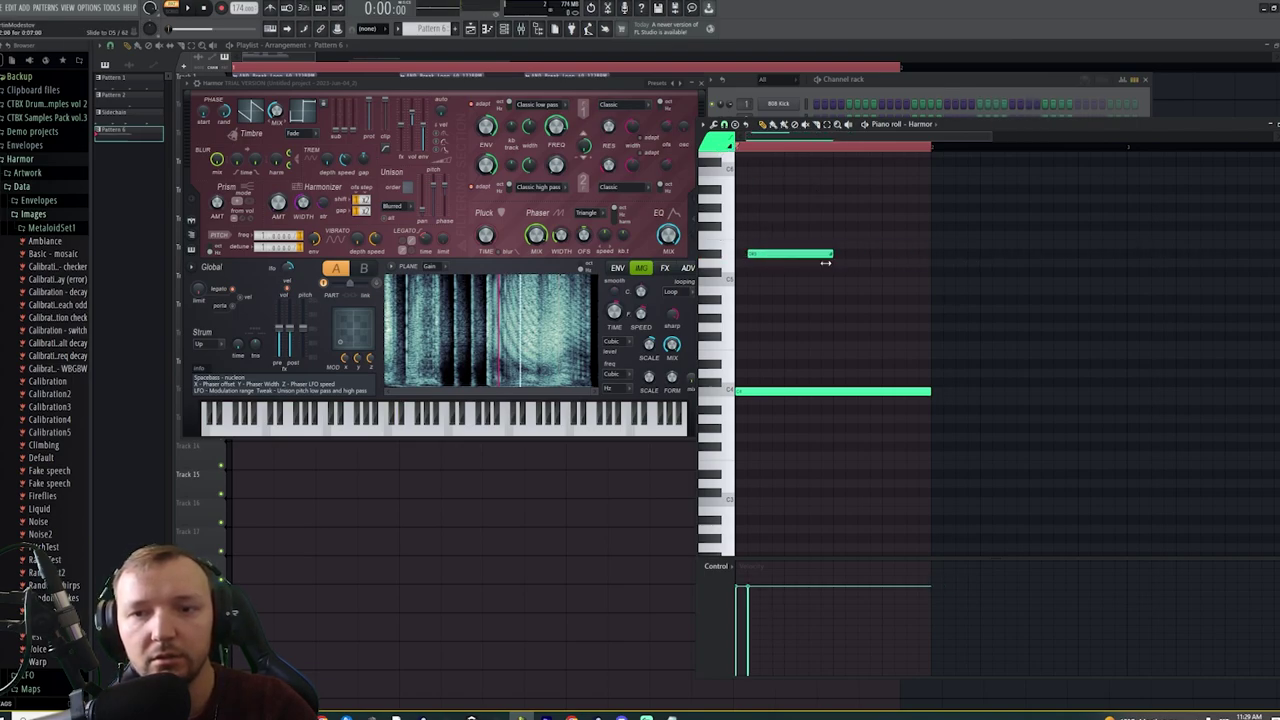
{"action": "left_click", "coordinate": [848, 272]}
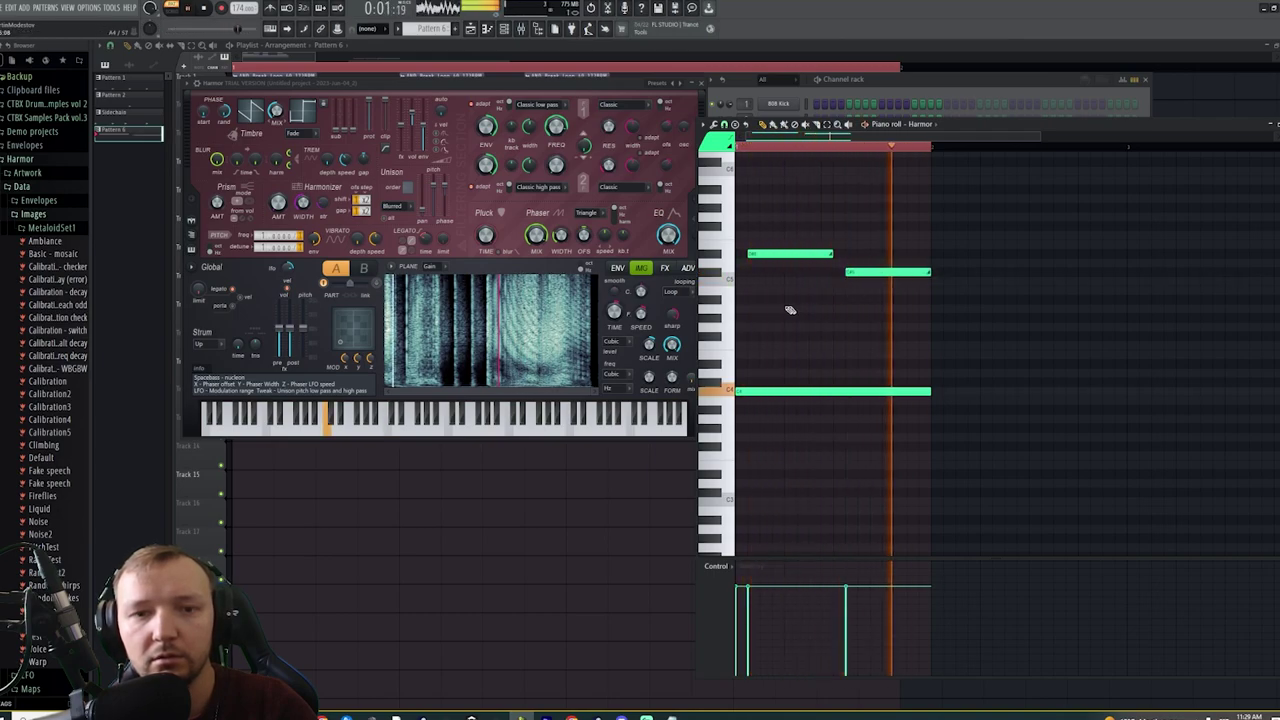
{"action": "key", "text": "space"}
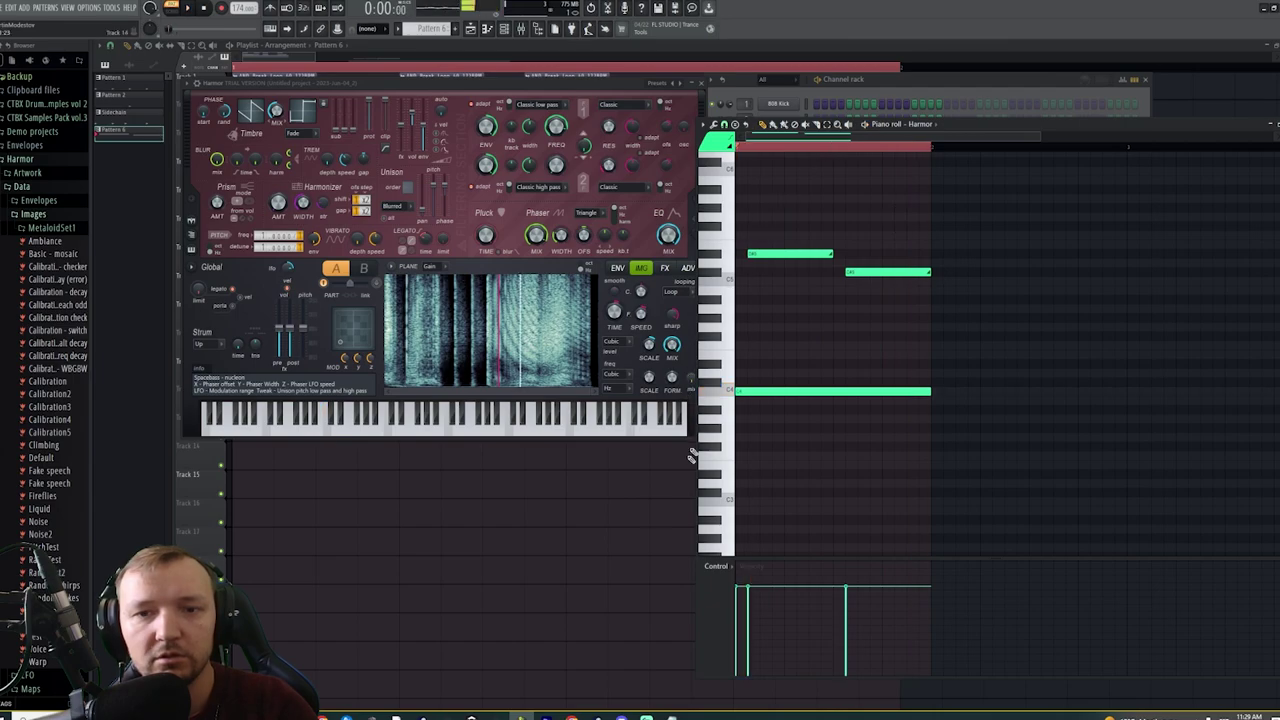
Return to the playlist, place a Pattern 6 clip, and move it to bar 4 on Track 10
{"action": "left_click", "coordinate": [612, 531]}
{"action": "left_click", "coordinate": [628, 409]}
{"action": "double_click", "coordinate": [666, 400]}
{"action": "left_click", "coordinate": [665, 397]}
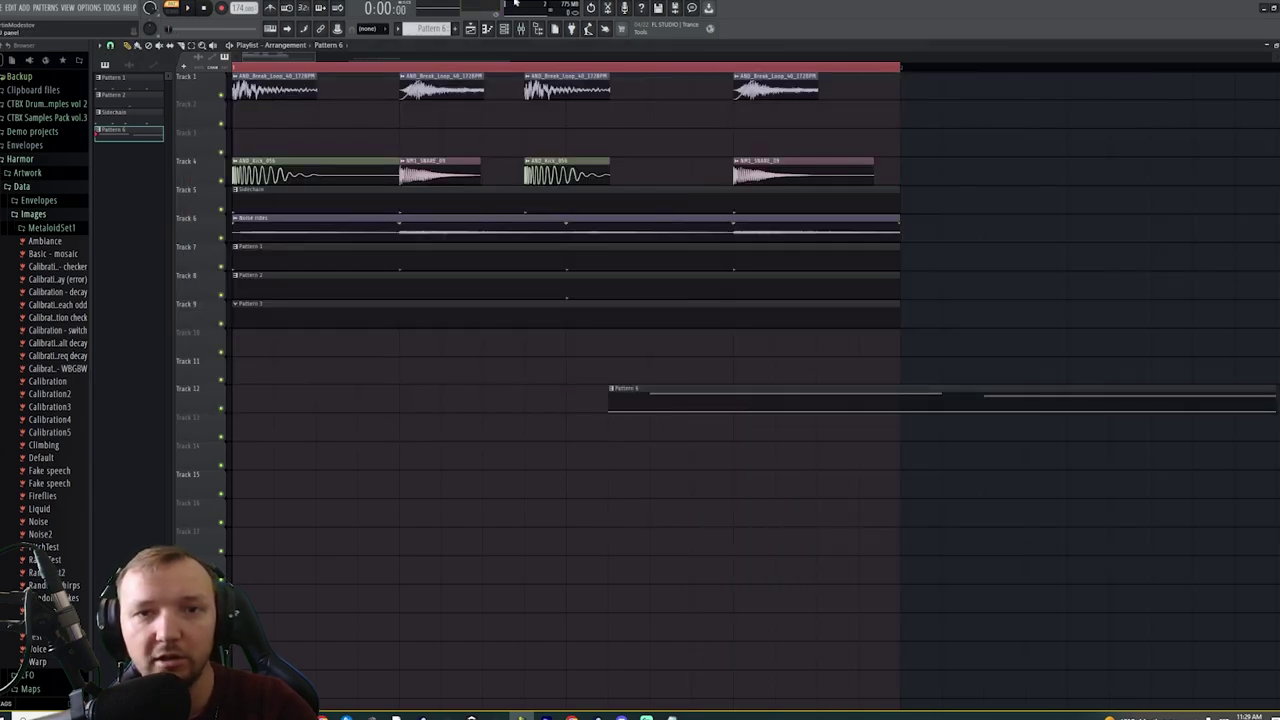
{"action": "left_click", "coordinate": [497, 27]}
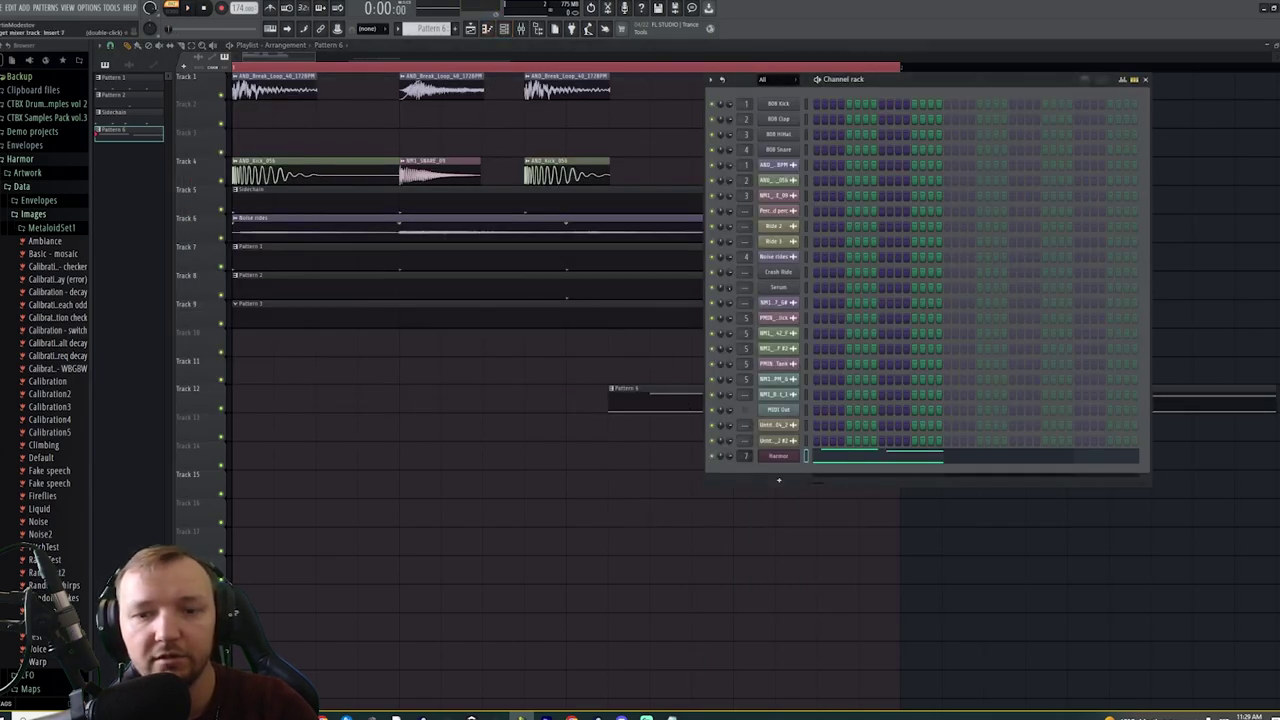
{"action": "key", "text": "F6"}
{"action": "scroll", "coordinate": [380, 386], "scroll_direction": "down", "scroll_amount": 4}
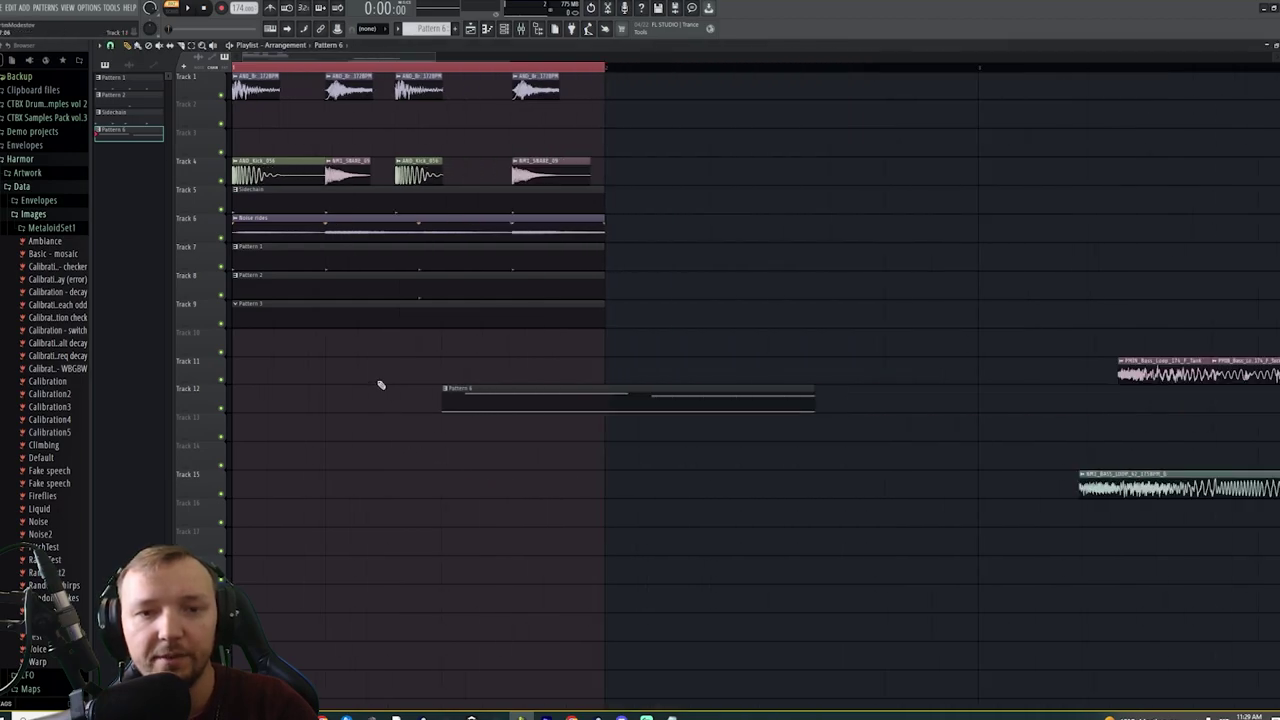
{"action": "left_click_drag", "start_coordinate": [440, 394], "coordinate": [1062, 349]}
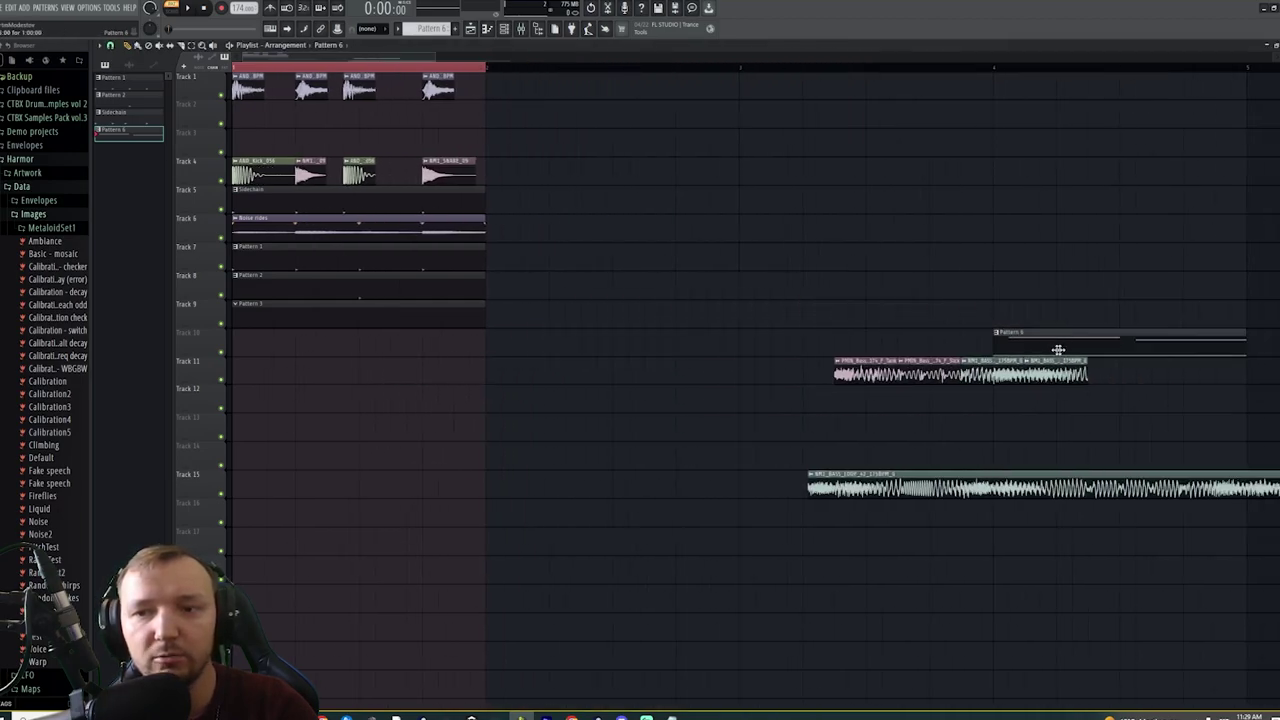
Move the bass clips on Track 11 to bar 1 and delete the long bass loop on Track 15
{"action": "left_click_drag", "start_coordinate": [1125, 382], "coordinate": [244, 366]}
{"action": "right_click", "coordinate": [1010, 487]}
Duplicate the one-bar drum arrangement on Tracks 1 to 9 until it fills four bars
{"action": "scroll", "coordinate": [617, 332], "scroll_direction": "down", "scroll_amount": 2}
{"action": "left_click_drag", "start_coordinate": [501, 355], "coordinate": [240, 84]}
{"action": "left_click_drag", "start_coordinate": [281, 322], "coordinate": [438, 311]}
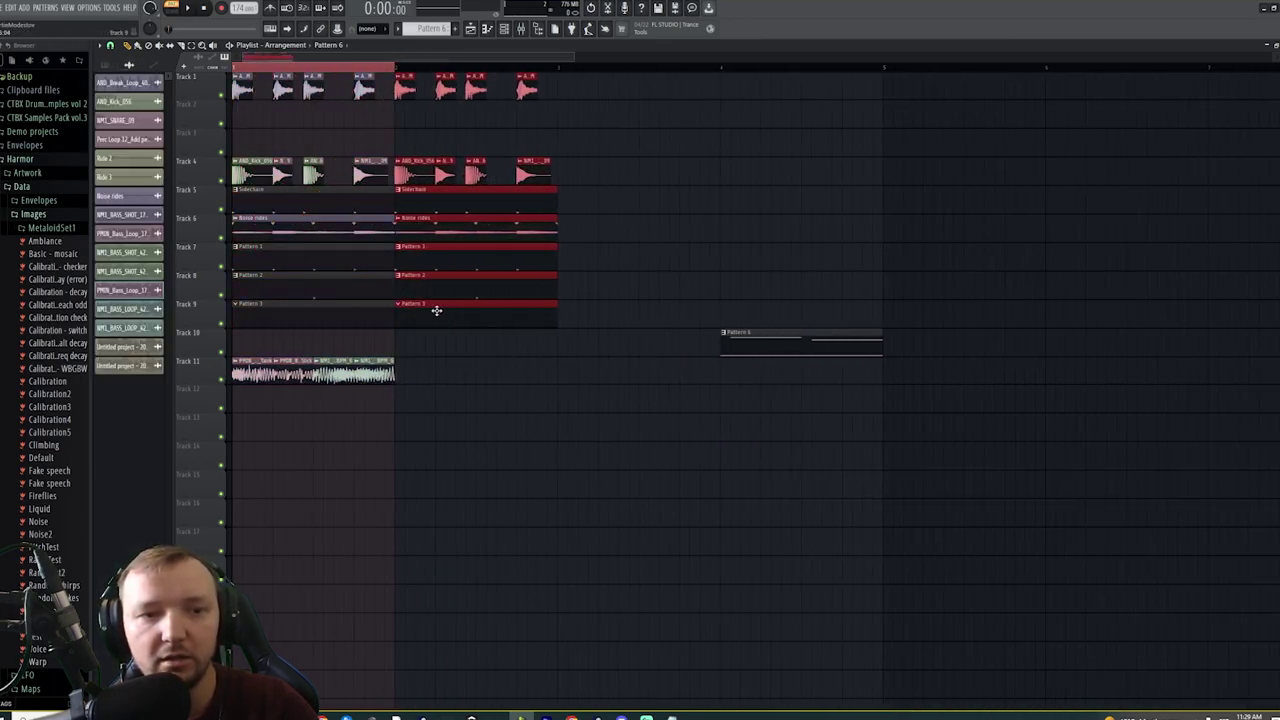
{"action": "left_click_drag", "start_coordinate": [690, 322], "coordinate": [236, 92]}
{"action": "left_click_drag", "start_coordinate": [310, 317], "coordinate": [626, 296]}
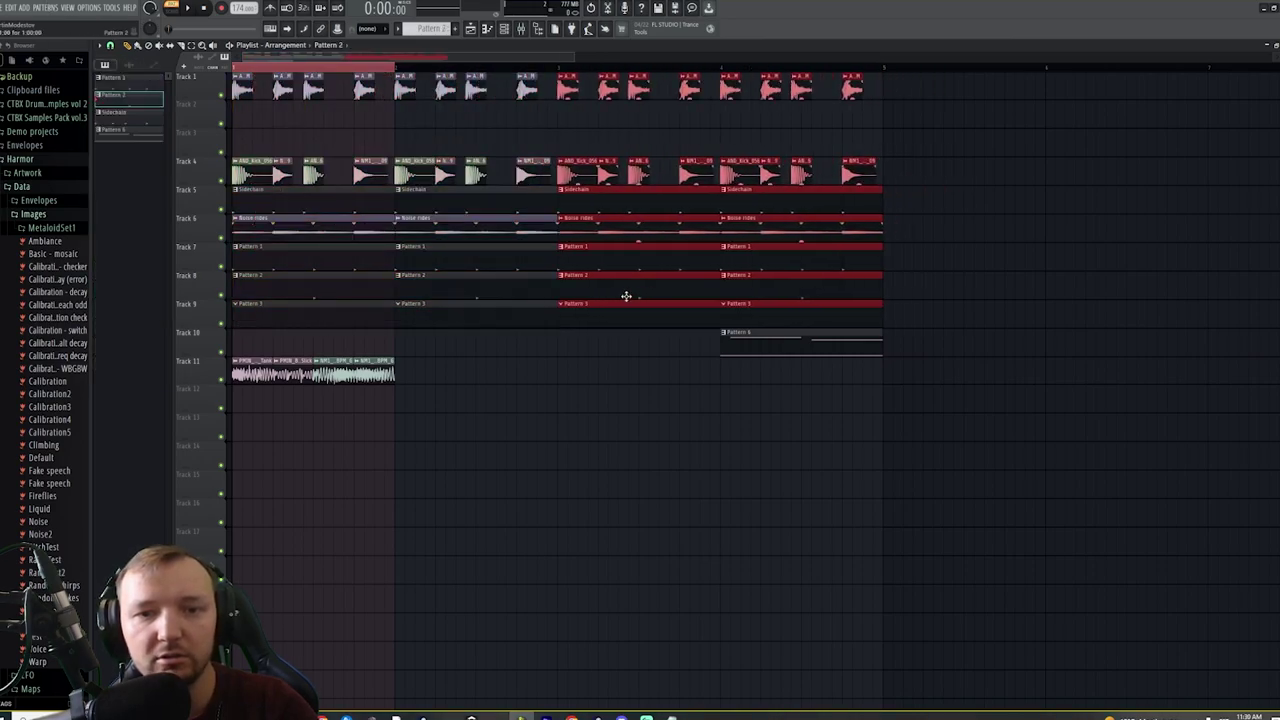
Delete the Pattern 2 clips on Track 8 and the Pattern 3 clips on Track 9 across all four bars
{"action": "right_click", "coordinate": [626, 296]}
{"action": "right_click", "coordinate": [733, 290]}
{"action": "right_click", "coordinate": [534, 311]}
{"action": "right_click", "coordinate": [358, 313]}
{"action": "right_click", "coordinate": [358, 290]}
{"action": "right_click", "coordinate": [423, 290]}
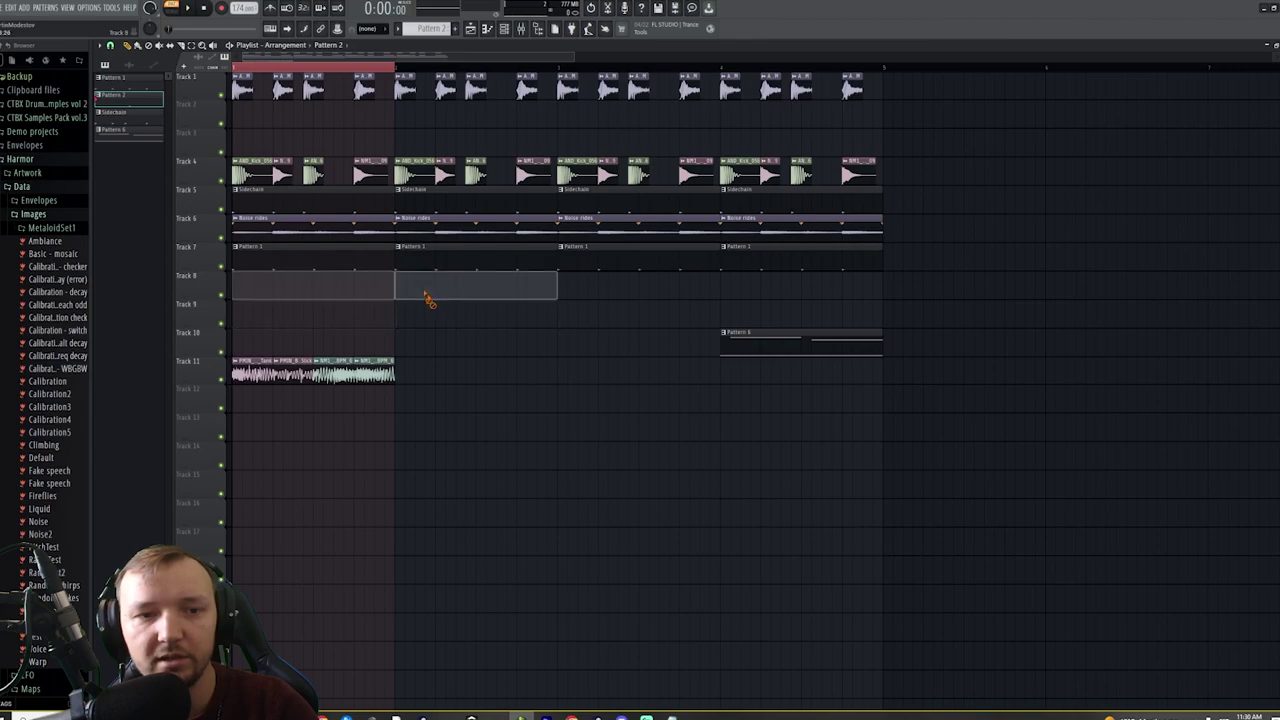
Duplicate the one-bar bass clips until they fill bars 1 to 3, and move them up to Track 10
{"action": "right_click", "coordinate": [324, 70]}
{"action": "left_click_drag", "start_coordinate": [489, 344], "coordinate": [178, 399]}
{"action": "left_click_drag", "start_coordinate": [248, 373], "coordinate": [467, 373]}
{"action": "left_click_drag", "start_coordinate": [628, 331], "coordinate": [232, 414]}
{"action": "key", "text": "ctrl+b"}
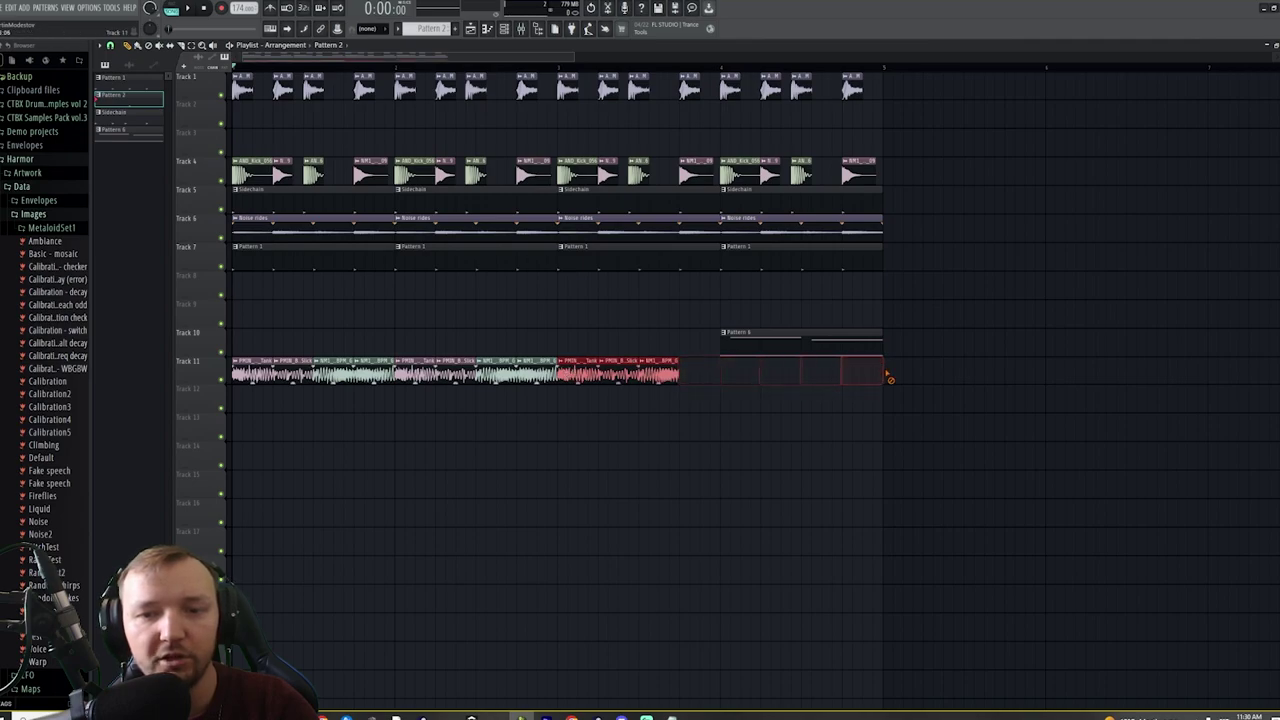
{"action": "left_click_drag", "start_coordinate": [794, 408], "coordinate": [240, 338]}
Play the arrangement and check the Harmor channel's level in the channel rack
{"action": "key", "text": "space"}
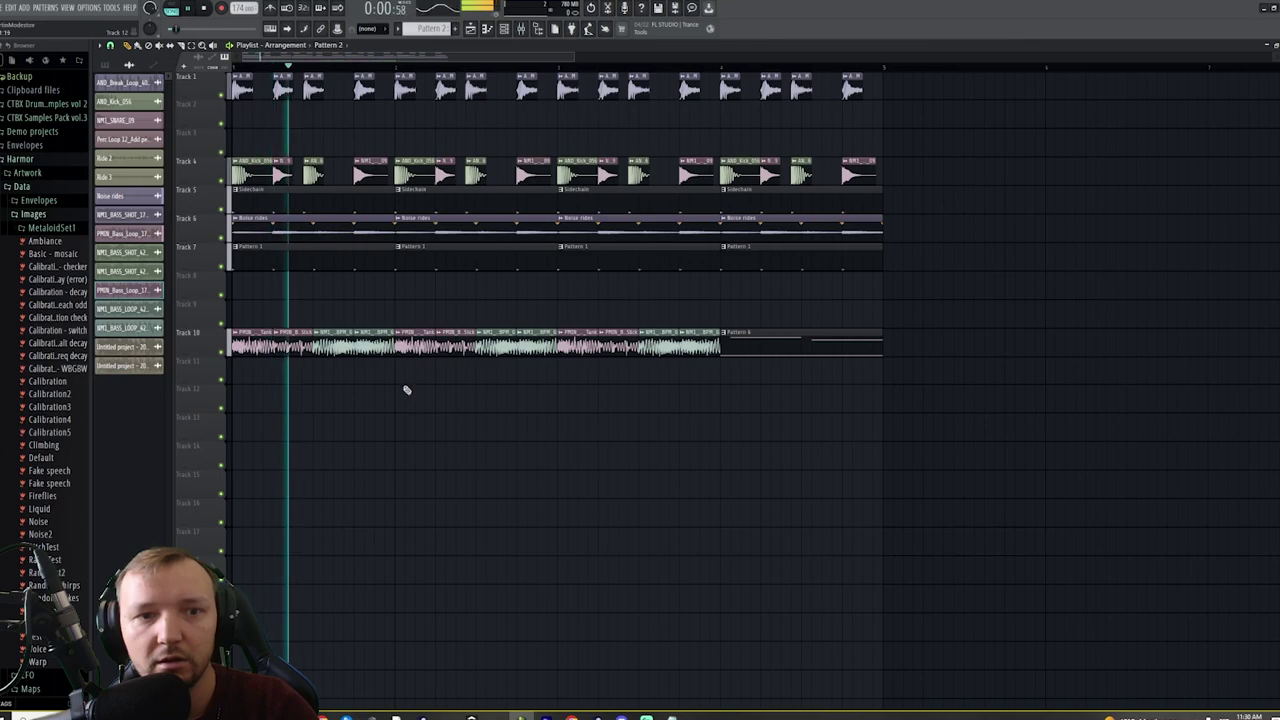
{"action": "key", "text": "F6"}
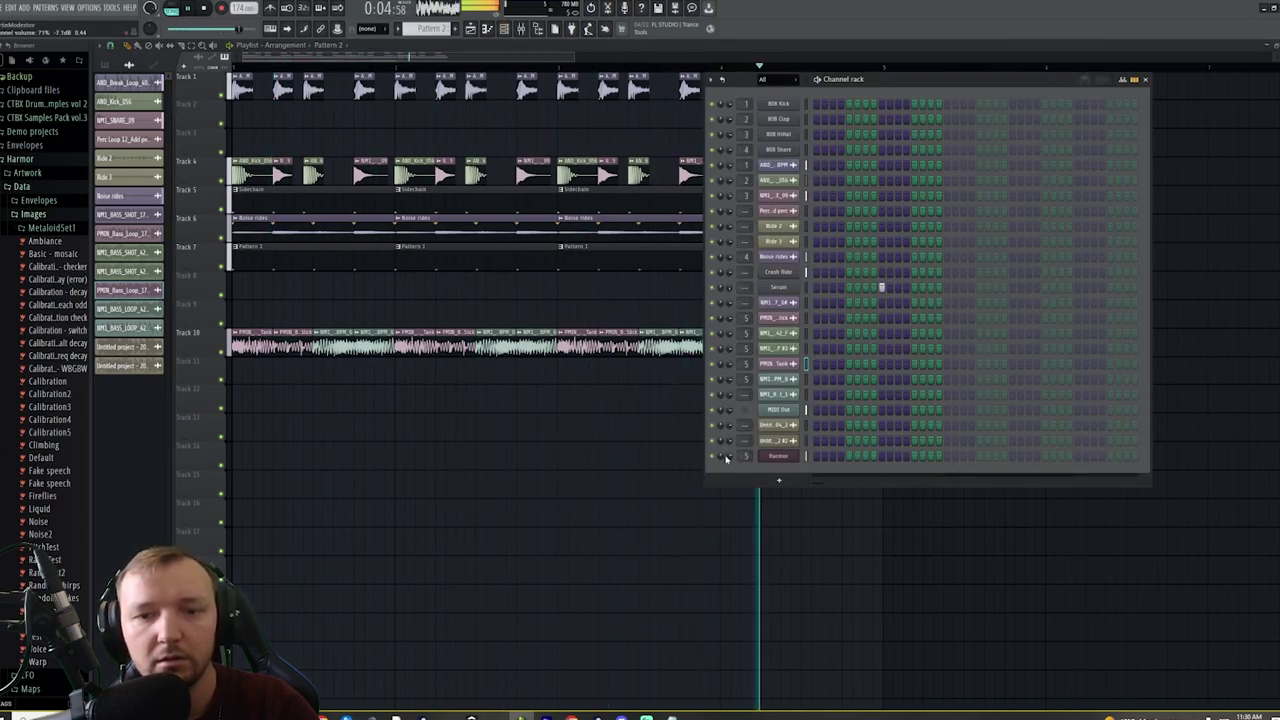
{"action": "key", "text": "F6"}
{"action": "key", "text": "space"}
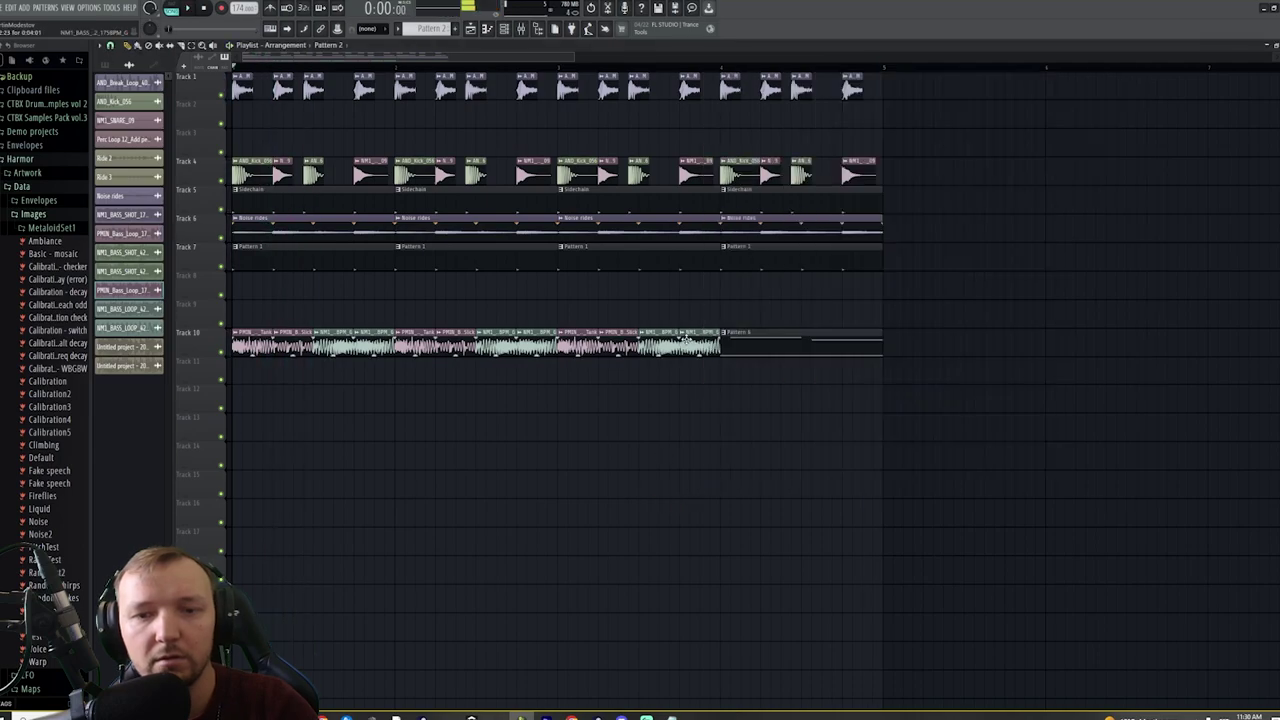
Transpose all Pattern 6 notes in the Harmor piano roll together, placing the long note on C4, and return to the playlist
{"action": "double_click", "coordinate": [785, 330]}
{"action": "key", "text": "ctrl+a"}
{"action": "left_click_drag", "start_coordinate": [745, 393], "coordinate": [745, 413]}
{"action": "key", "text": "space"}
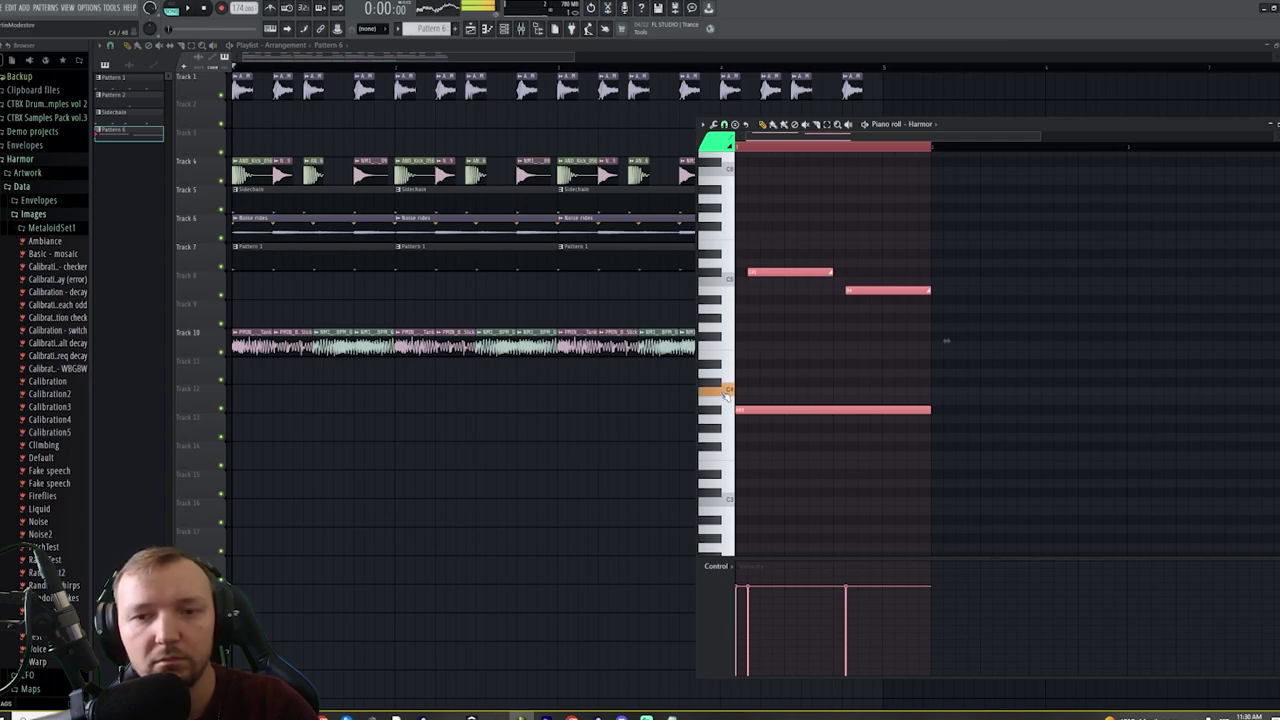
{"action": "left_click_drag", "start_coordinate": [740, 406], "coordinate": [735, 400]}
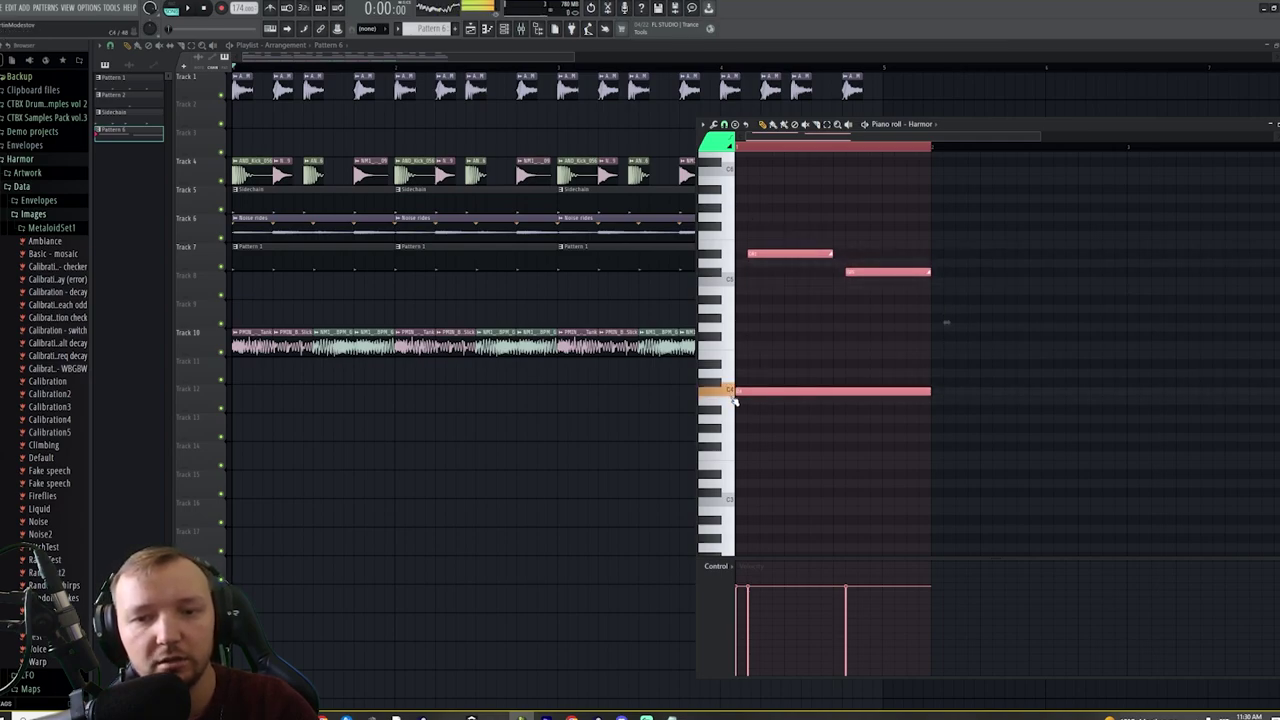
{"action": "right_click", "coordinate": [494, 452]}
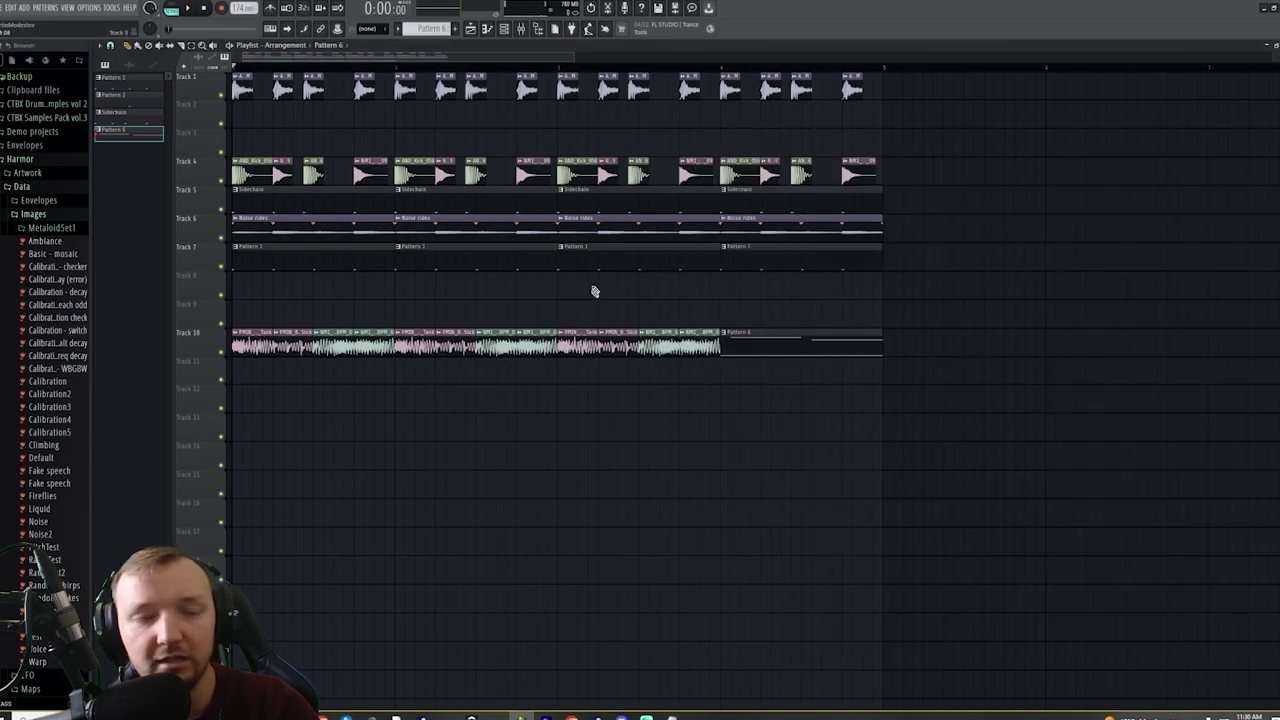
Play the arrangement from the start and from bar 4, checking the PMIN_Bass_Loop_174_F_Slick clip settings
{"action": "key", "text": "space"}
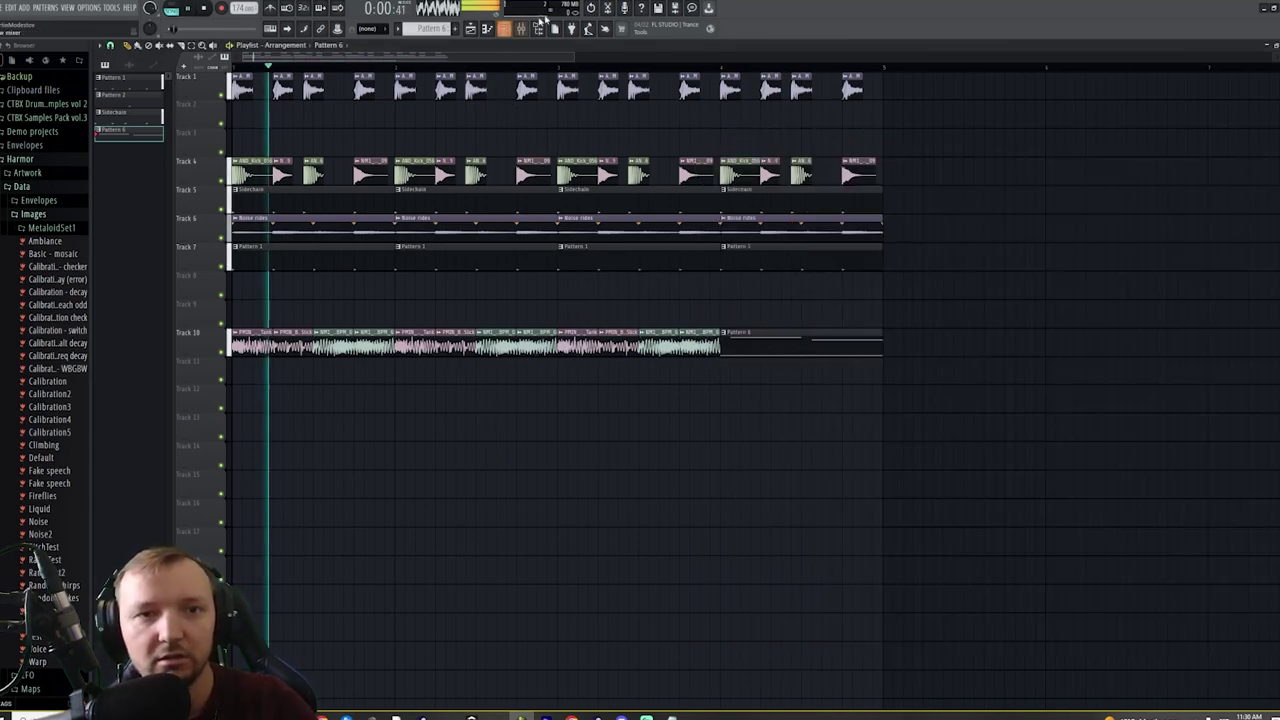
{"action": "key", "text": "space"}
{"action": "double_click", "coordinate": [612, 343]}
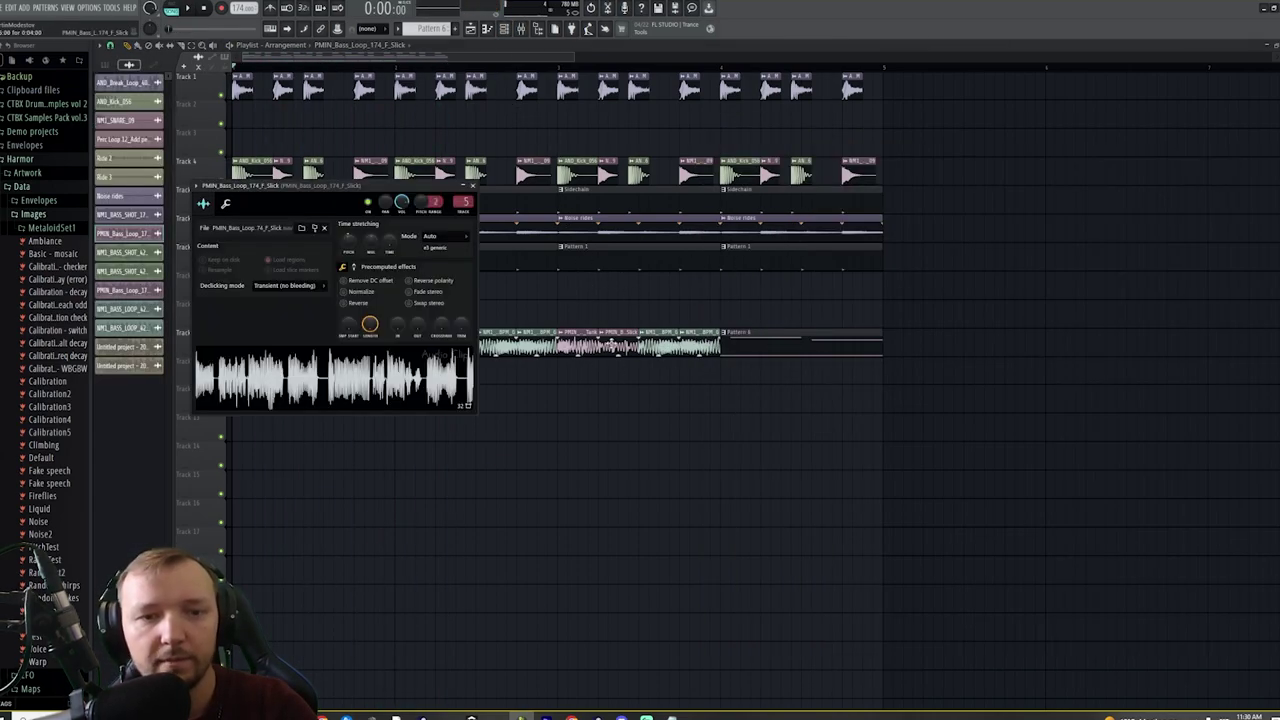
{"action": "key", "text": "space"}
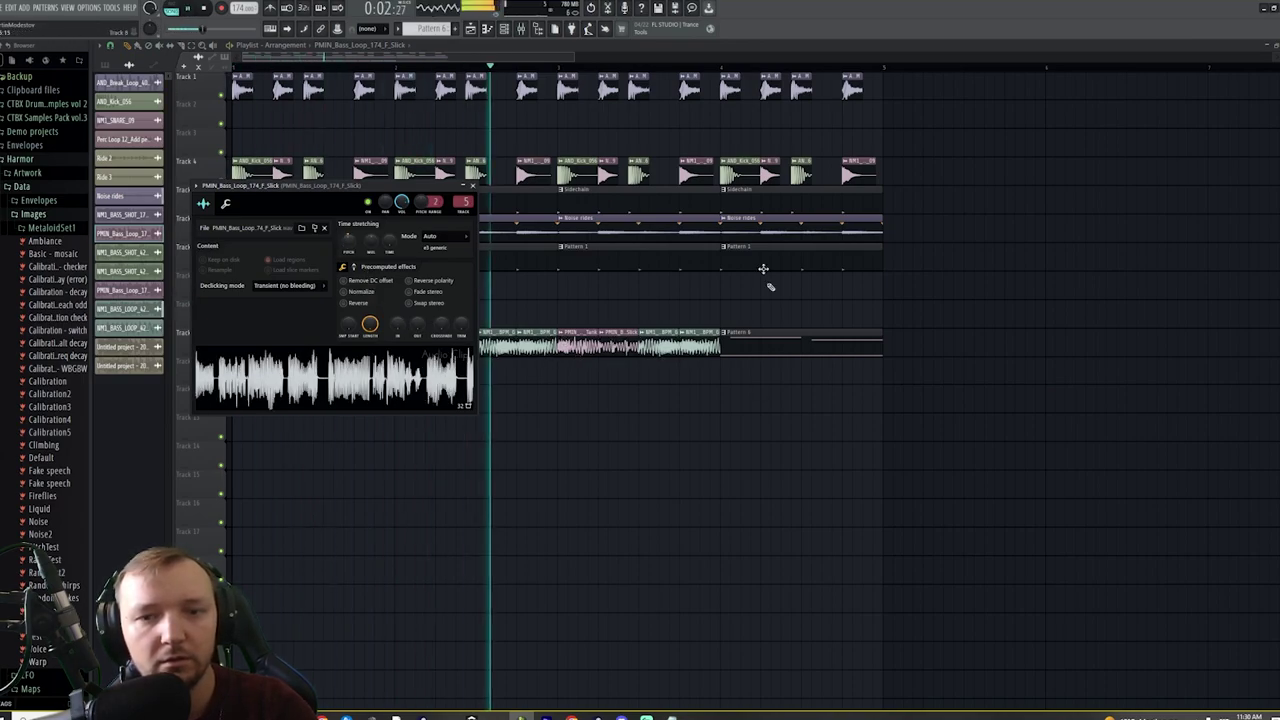
{"action": "left_click", "coordinate": [722, 66]}
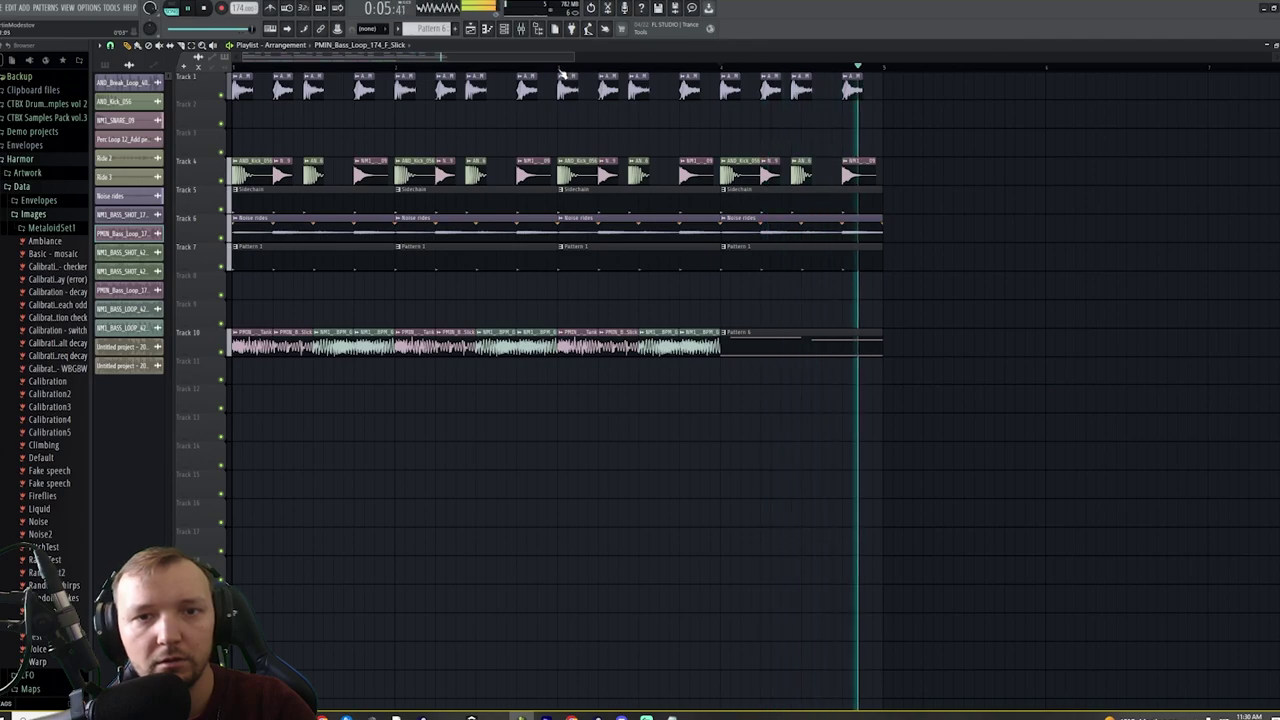
{"action": "key", "text": "space"}
Solo Track 10 and inspect the Harmor plugin and the bass mixer track's effect chain
{"action": "left_click", "coordinate": [224, 352], "text": "ctrl"}
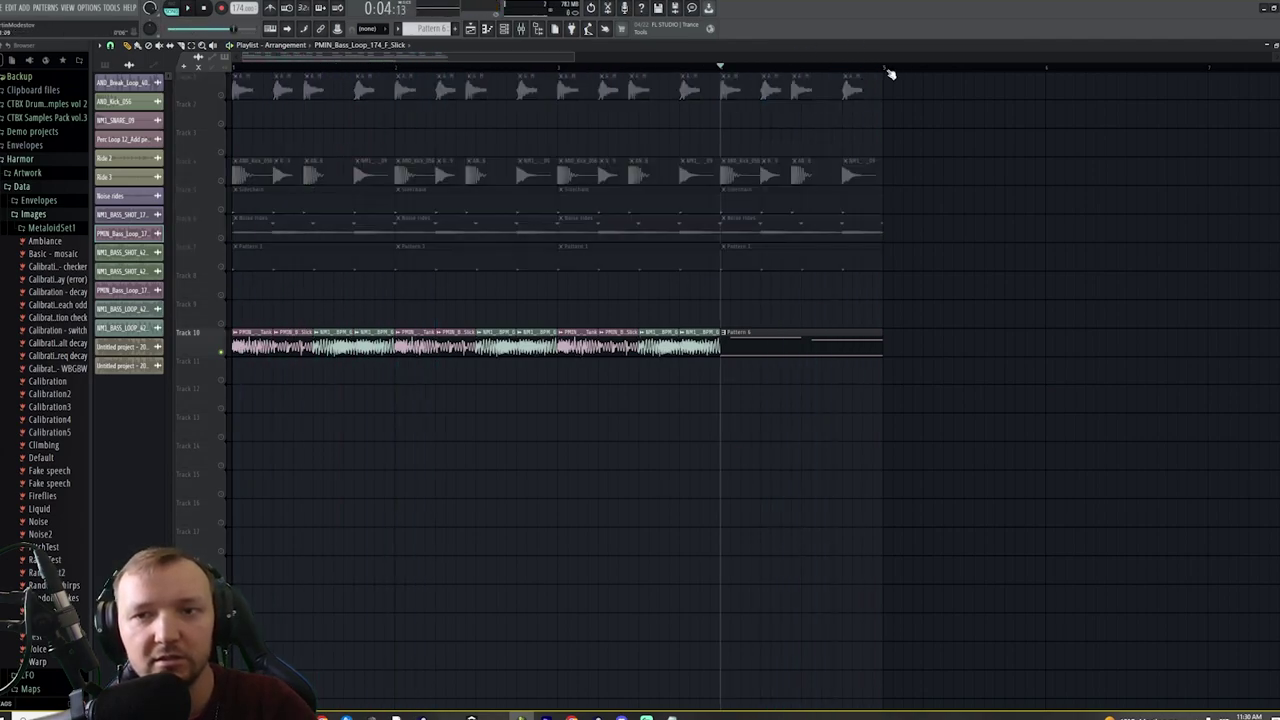
{"action": "key", "text": "ctrl+a"}
{"action": "left_click", "coordinate": [505, 28]}
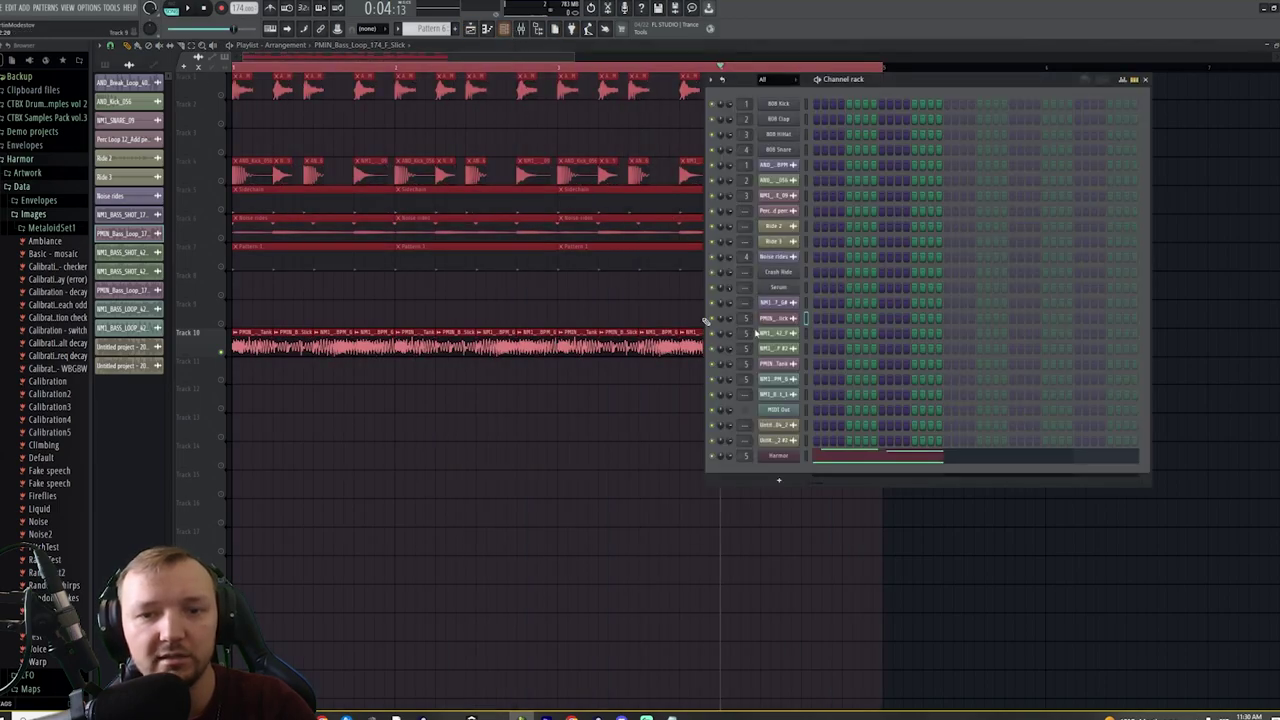
{"action": "left_click", "coordinate": [775, 455]}
{"action": "left_click", "coordinate": [520, 29]}
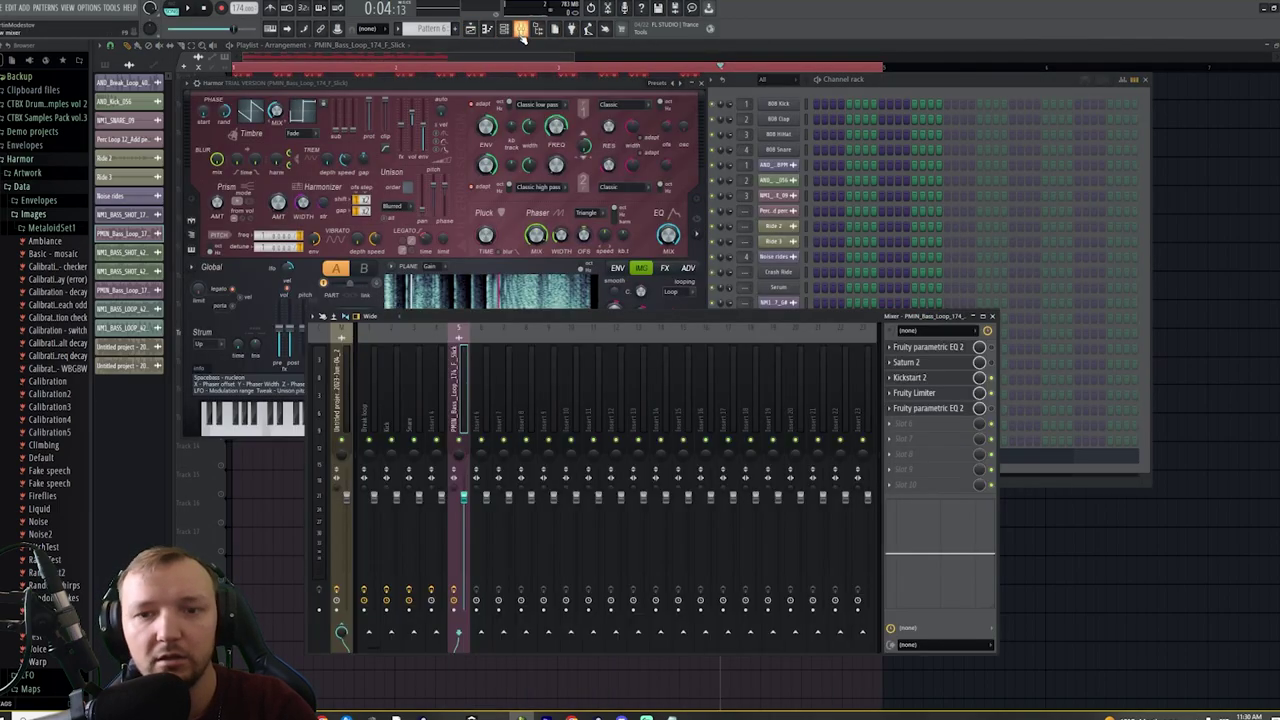
{"action": "key", "text": "F12"}
Set the playback range to bars 1 and 2 and select the Track 10 bass clips inside it
{"action": "left_click_drag", "start_coordinate": [704, 307], "coordinate": [211, 371]}
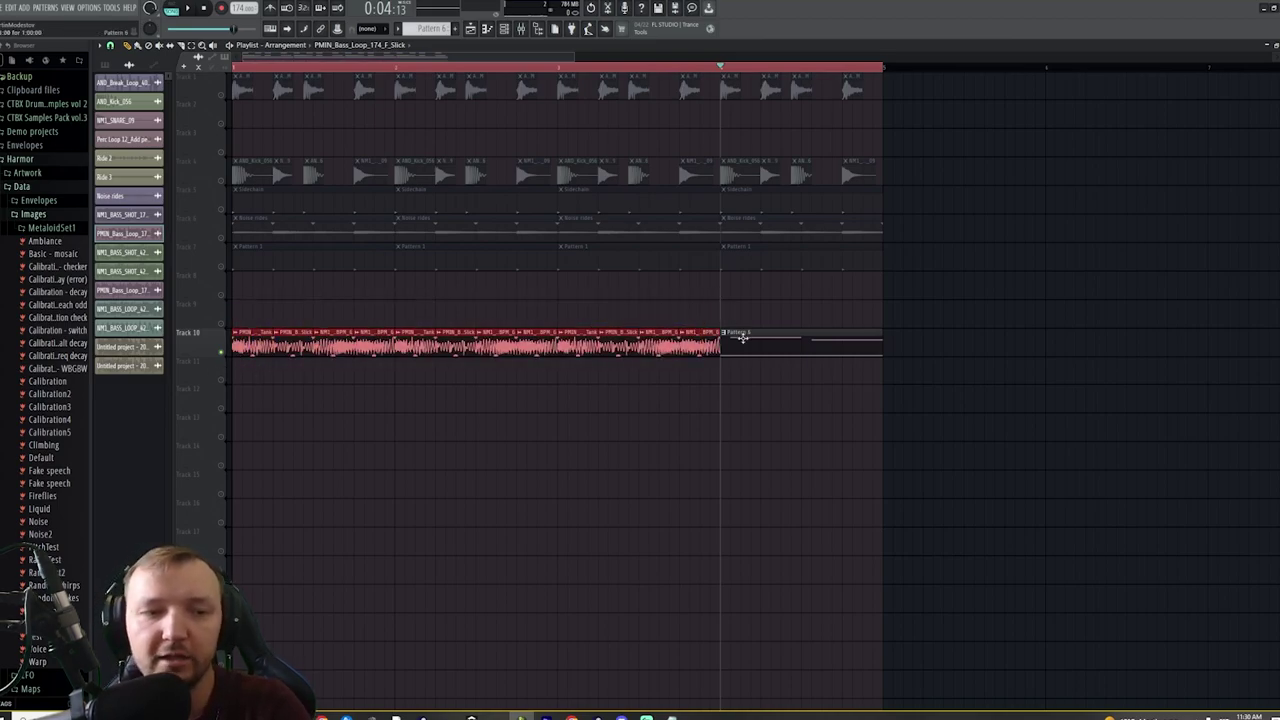
{"action": "left_click_drag", "start_coordinate": [702, 298], "coordinate": [322, 416]}
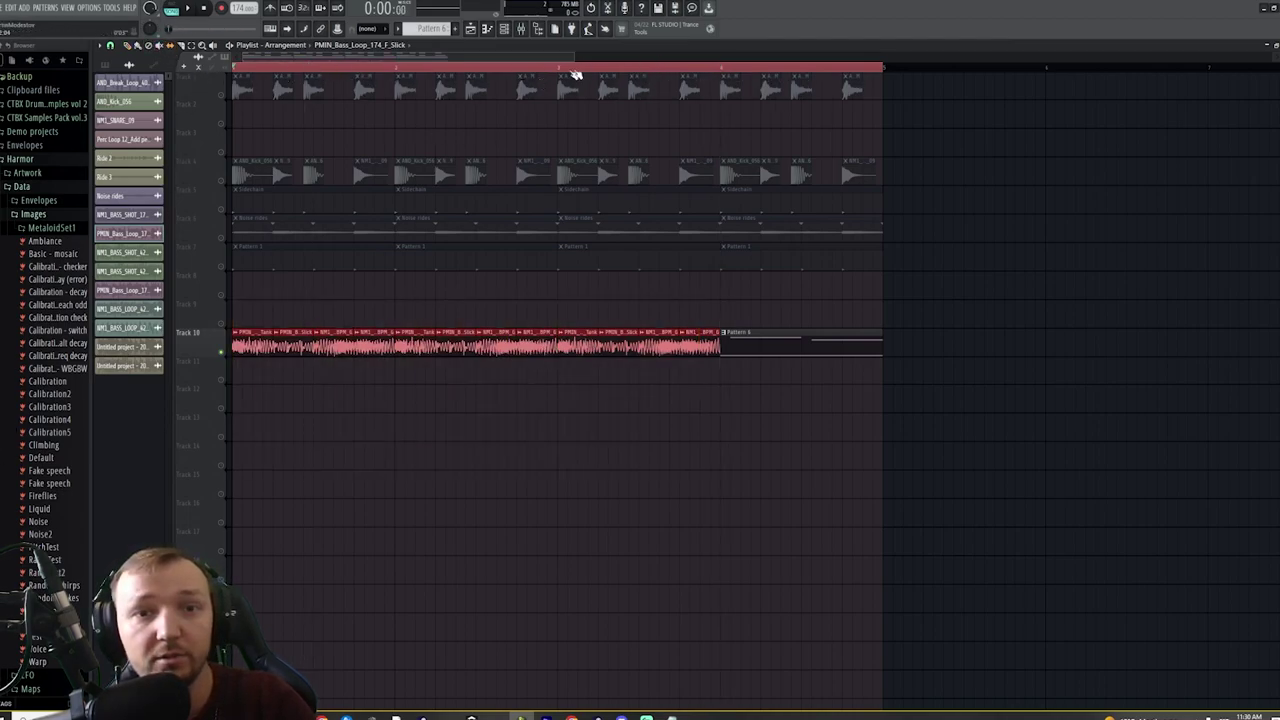
{"action": "left_click_drag", "start_coordinate": [560, 72], "coordinate": [232, 70]}
{"action": "left_click_drag", "start_coordinate": [540, 300], "coordinate": [232, 384]}
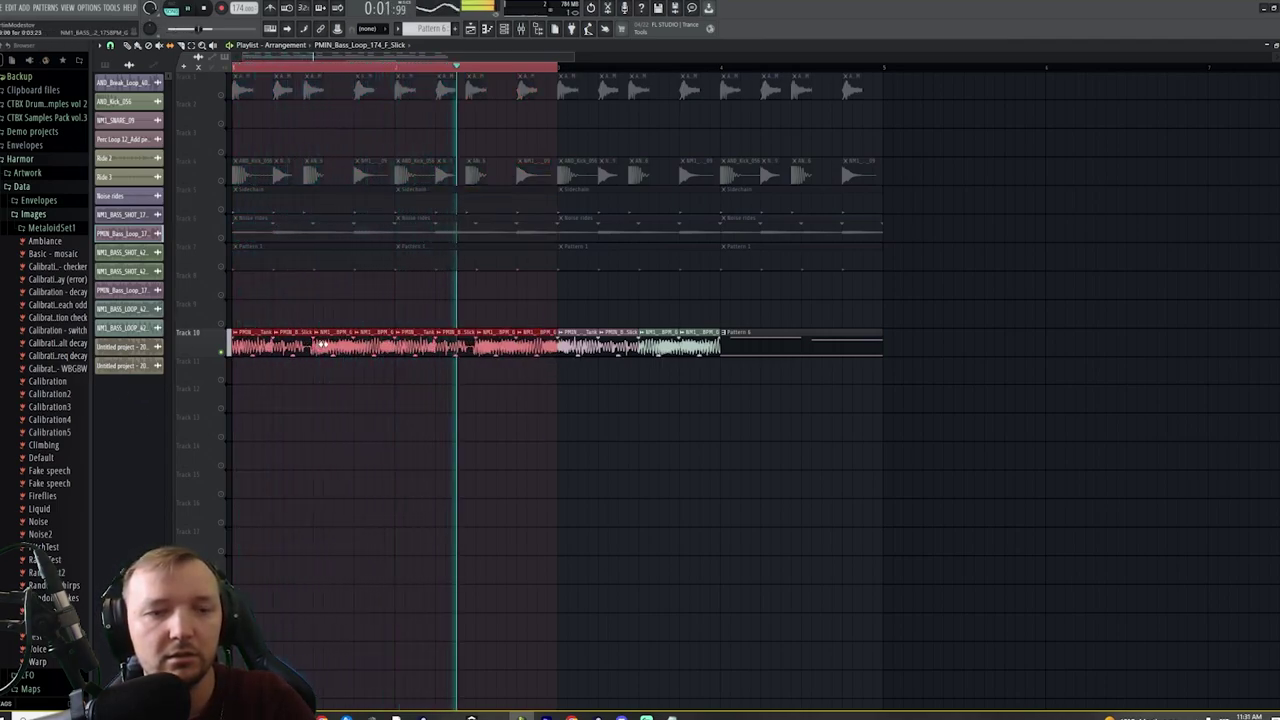
Unsolo Track 10 and slip the audio inside the selected bass clips while the full mix plays
{"action": "right_click", "coordinate": [221, 352]}
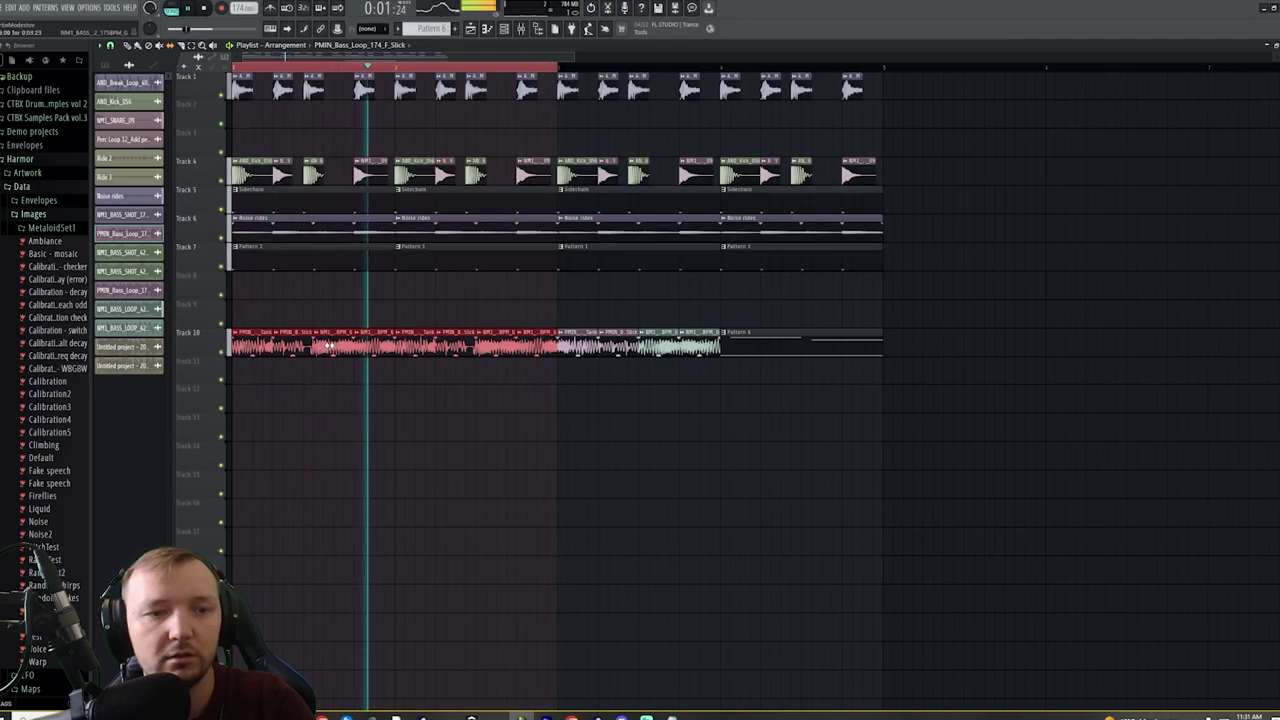
{"action": "left_click_drag", "start_coordinate": [292, 349], "coordinate": [328, 350]}
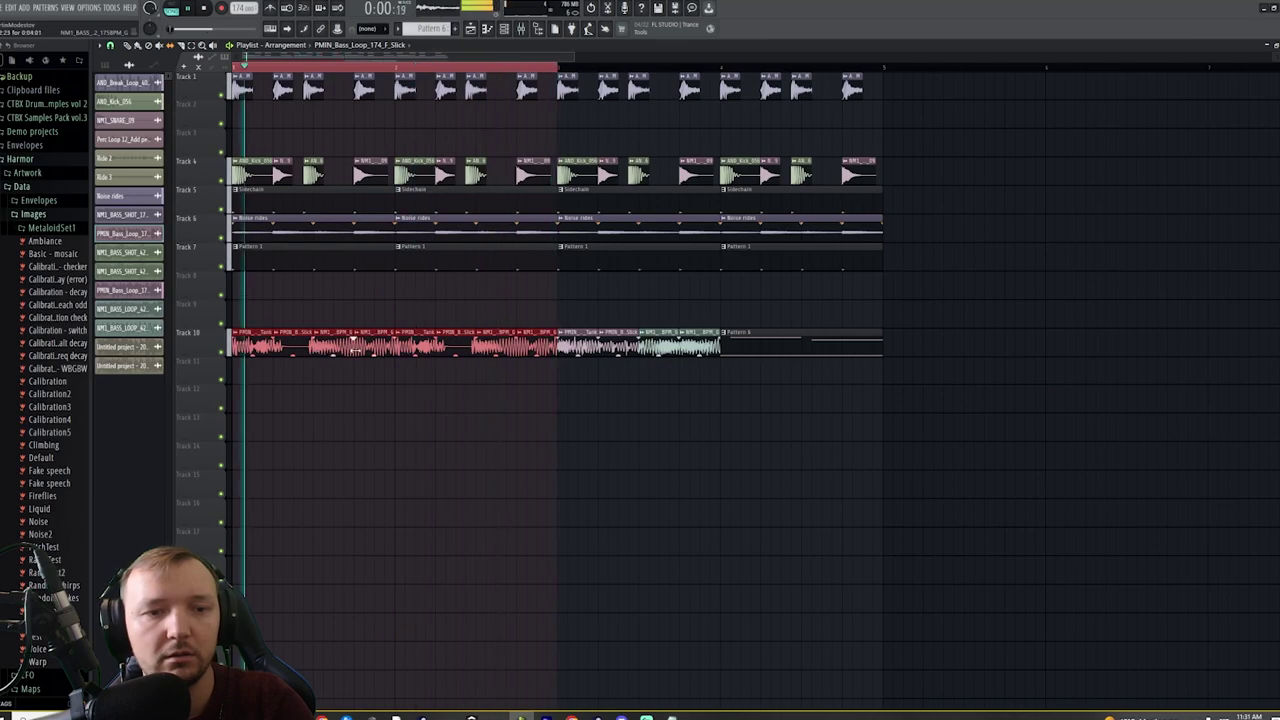
{"action": "left_click", "coordinate": [438, 446], "text": "ctrl"}
{"action": "key", "text": "space"}
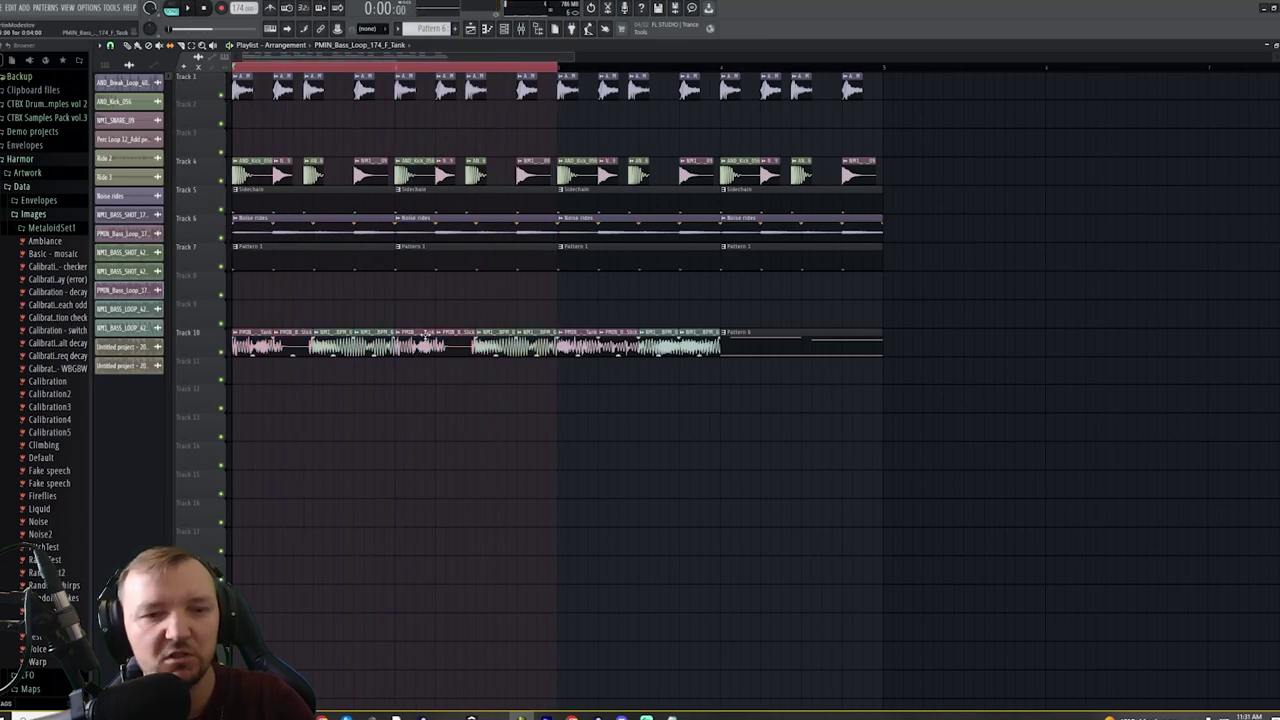
Open the PMIN_Bass_Loop_174_F_Tank clip settings and check the bass effect chain in the mixer during playback
{"action": "double_click", "coordinate": [420, 333]}
{"action": "left_click", "coordinate": [521, 29]}
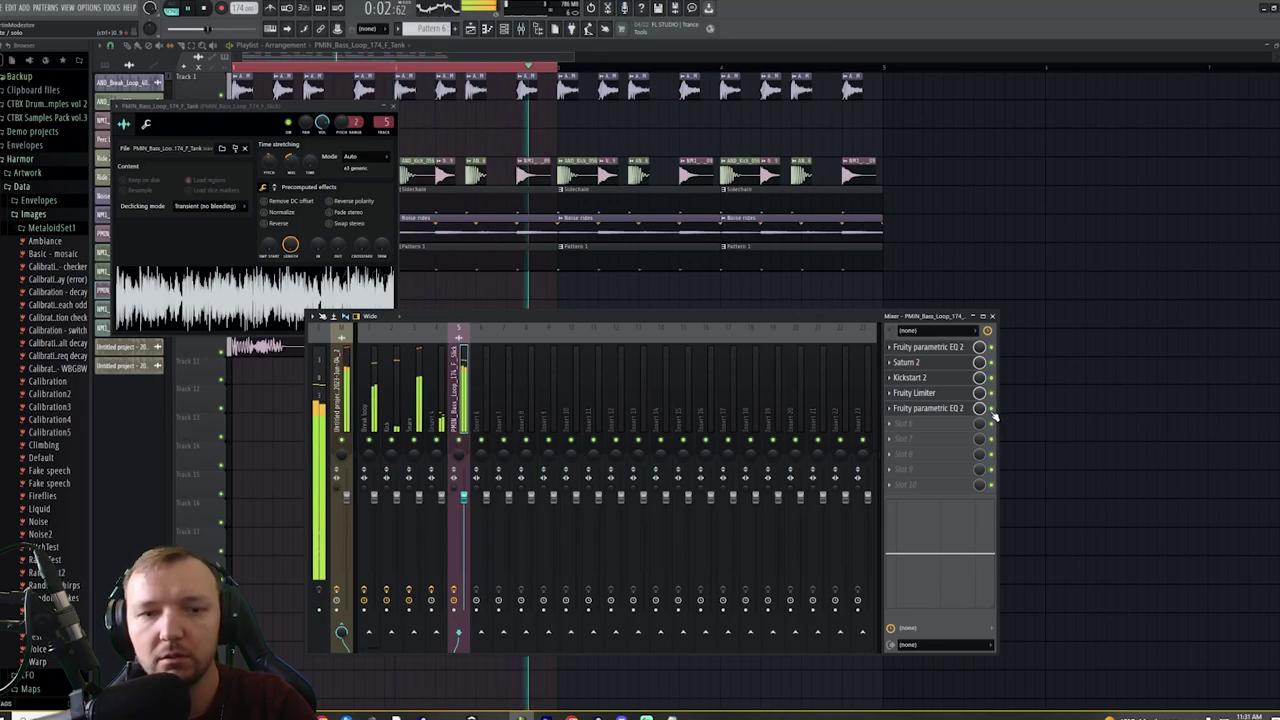
{"action": "key", "text": "F12"}
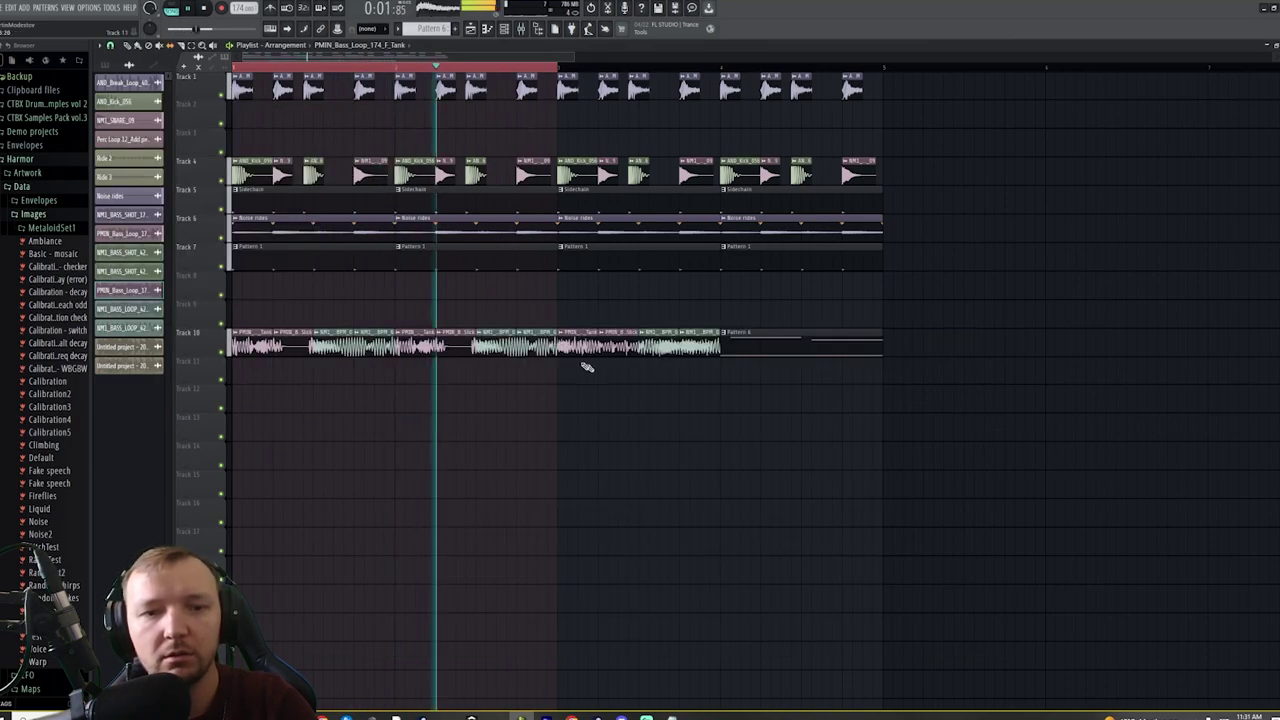
Delete the bar 3 bass clips and the first bass clip of bar 2 on Track 10
{"action": "left_click_drag", "start_coordinate": [699, 301], "coordinate": [580, 380]}
{"action": "key", "text": "Delete"}
{"action": "key", "text": "space"}
{"action": "key", "text": "space"}
{"action": "right_click", "coordinate": [430, 349]}
Copy the bar 1 bass clips to bar 3 on Track 11
{"action": "left_click_drag", "start_coordinate": [627, 327], "coordinate": [143, 382]}
{"action": "left_click_drag", "start_coordinate": [254, 337], "coordinate": [581, 366]}
{"action": "right_click", "coordinate": [782, 373]}
Set the playback range to bars 1 to 4, and listen to it while viewing the Pattern 6 notes
{"action": "left_click", "coordinate": [888, 72], "text": "ctrl"}
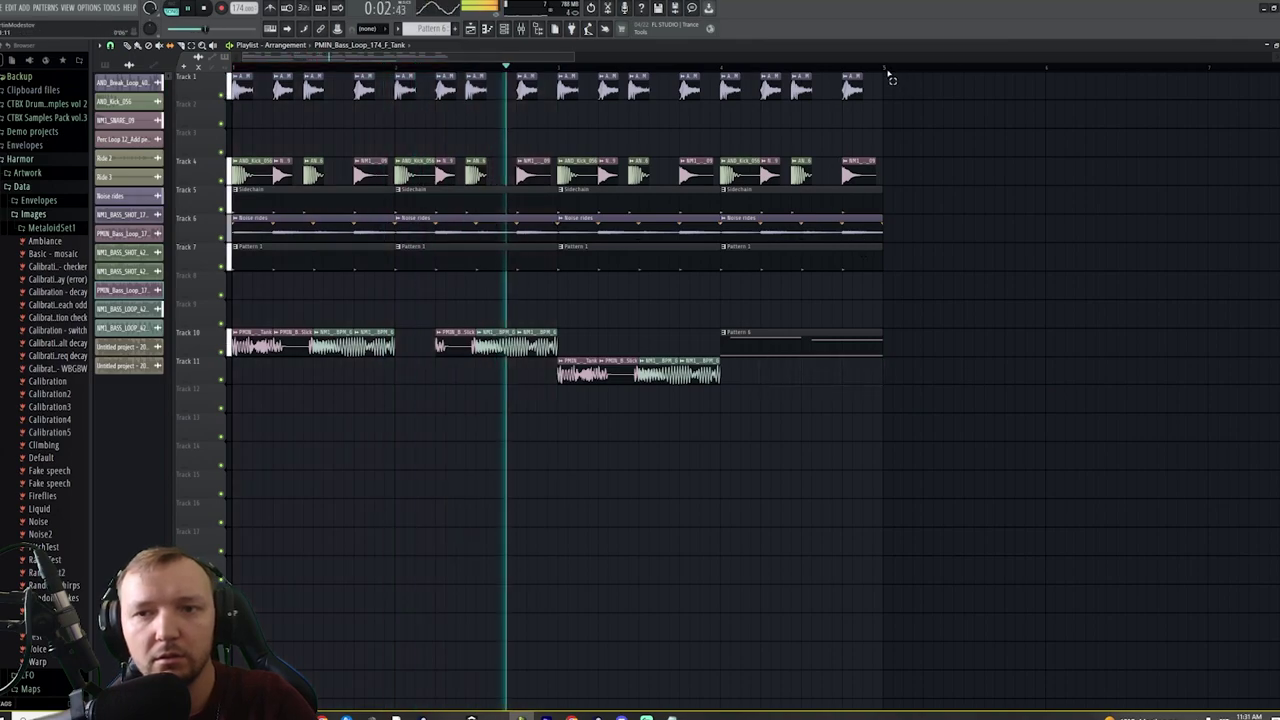
{"action": "left_click_drag", "start_coordinate": [886, 69], "coordinate": [239, 71]}
{"action": "left_click", "coordinate": [832, 474]}
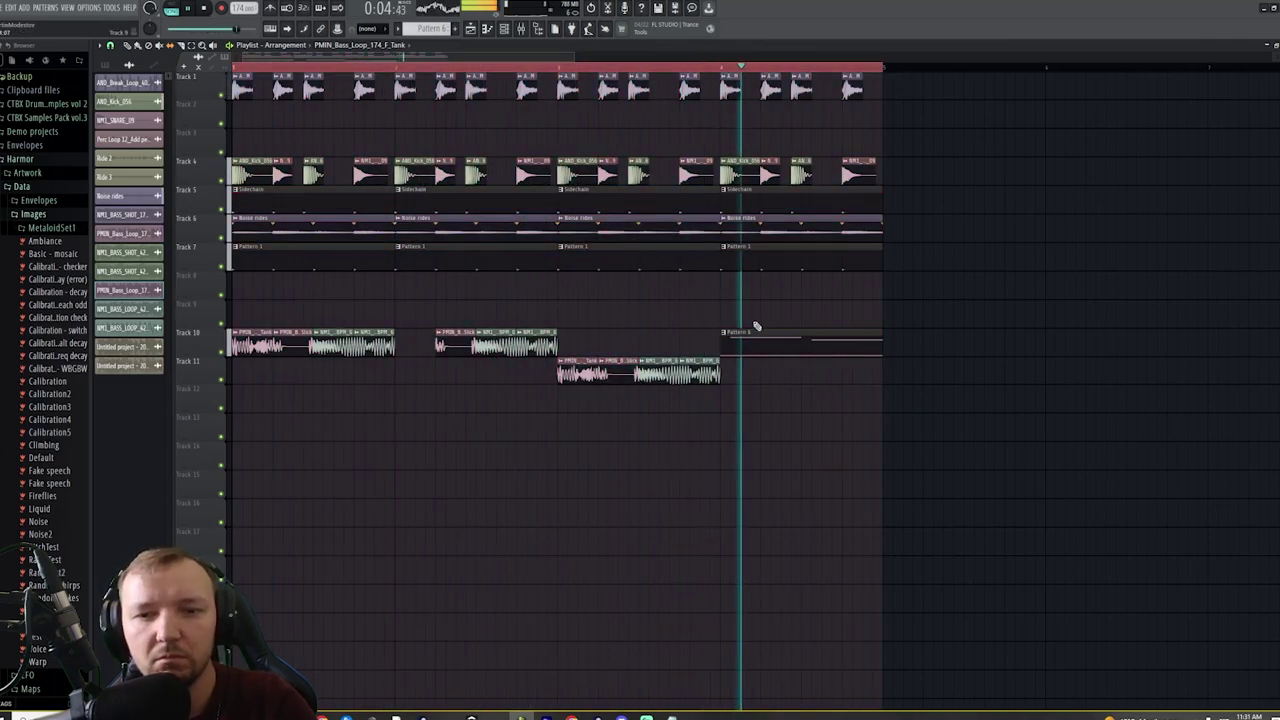
{"action": "double_click", "coordinate": [755, 340]}
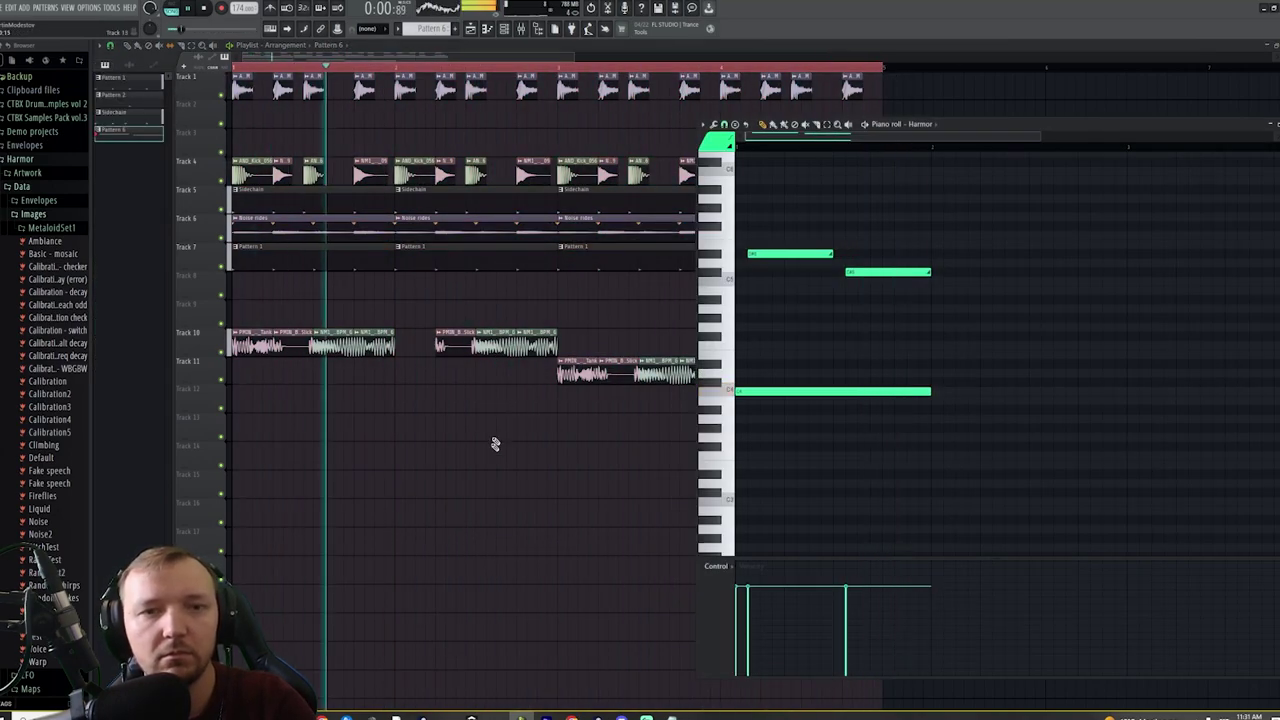
{"action": "key", "text": "space"}
{"action": "key", "text": "Escape"}
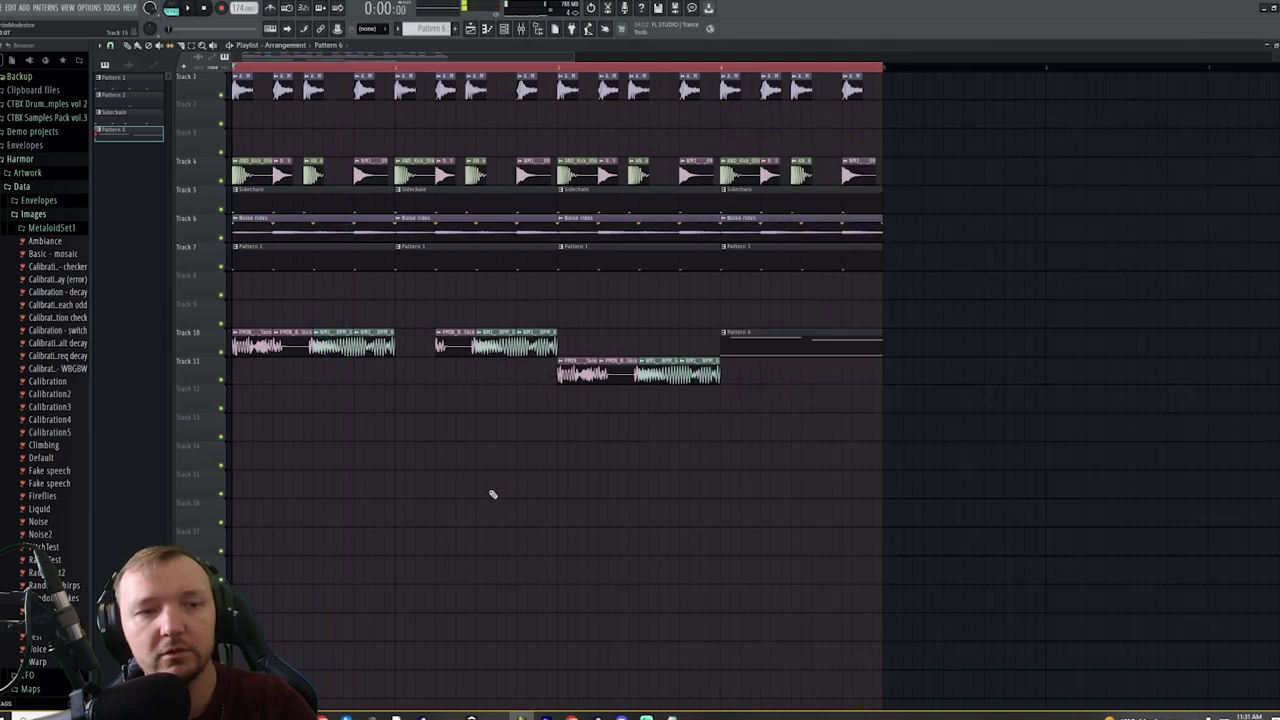
Add the Perc Loop 4 (2) sample to bar 1 of Track 8 and replace it with Perc Loop 4
{"action": "left_click", "coordinate": [41, 167]}
{"action": "scroll", "coordinate": [63, 295], "scroll_direction": "up", "scroll_amount": 4}
{"action": "scroll", "coordinate": [66, 354], "scroll_direction": "down", "scroll_amount": 8}
{"action": "scroll", "coordinate": [52, 388], "scroll_direction": "down", "scroll_amount": 6}
{"action": "left_click_drag", "start_coordinate": [60, 508], "coordinate": [351, 277]}
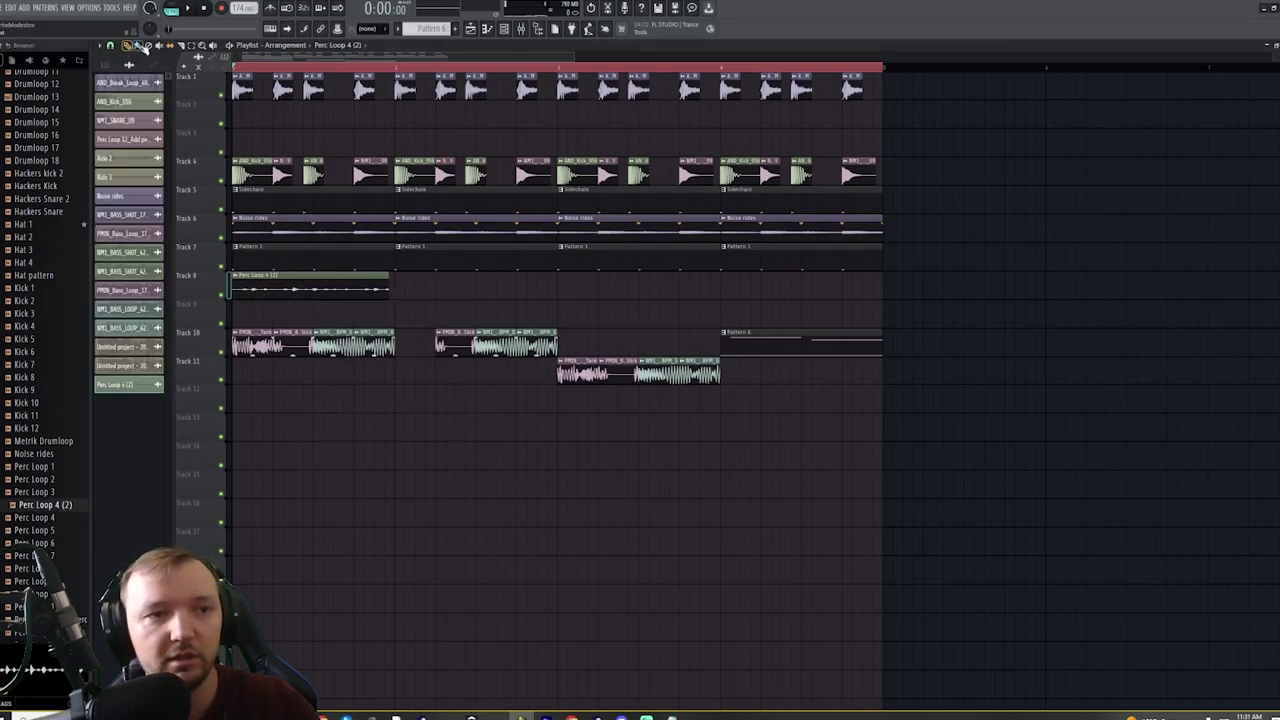
{"action": "left_click_drag", "start_coordinate": [37, 520], "coordinate": [128, 384]}
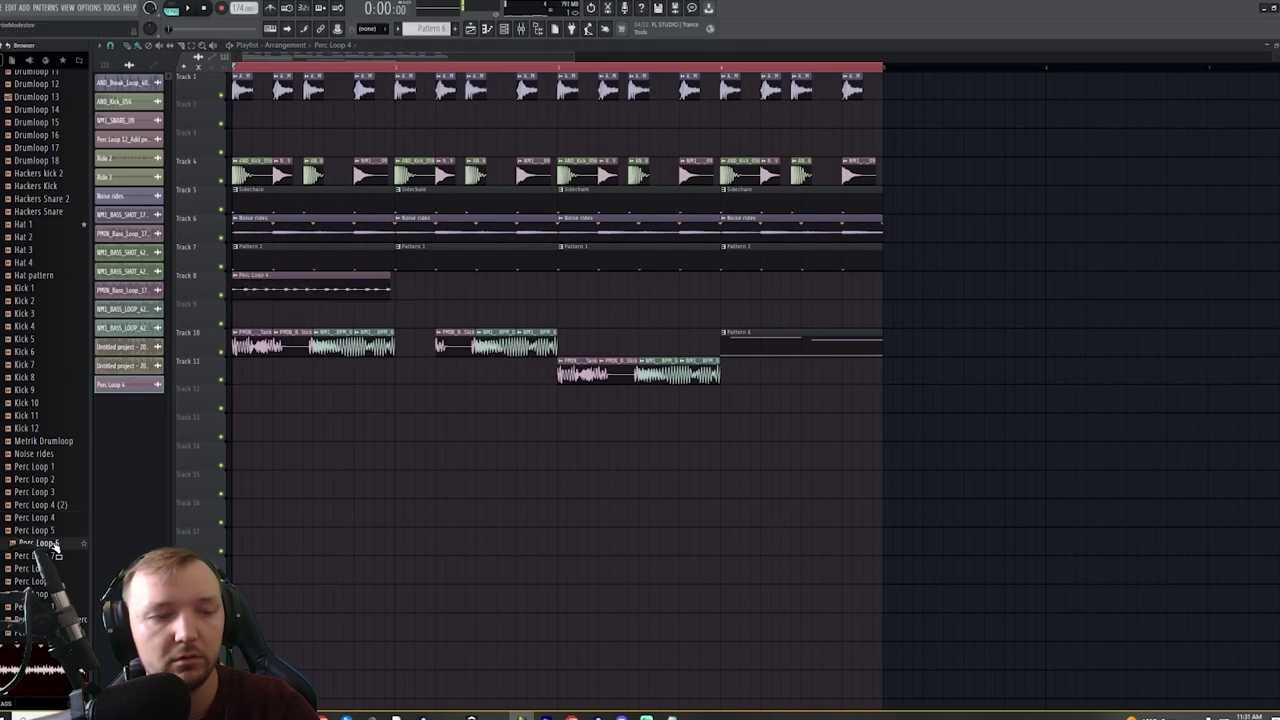
Place Perc Loop 6 at bar 1 of Track 9 and repeat Perc Loop 4 across all four bars of Track 8
{"action": "left_click_drag", "start_coordinate": [55, 547], "coordinate": [344, 303]}
{"action": "key", "text": "ctrl+z"}
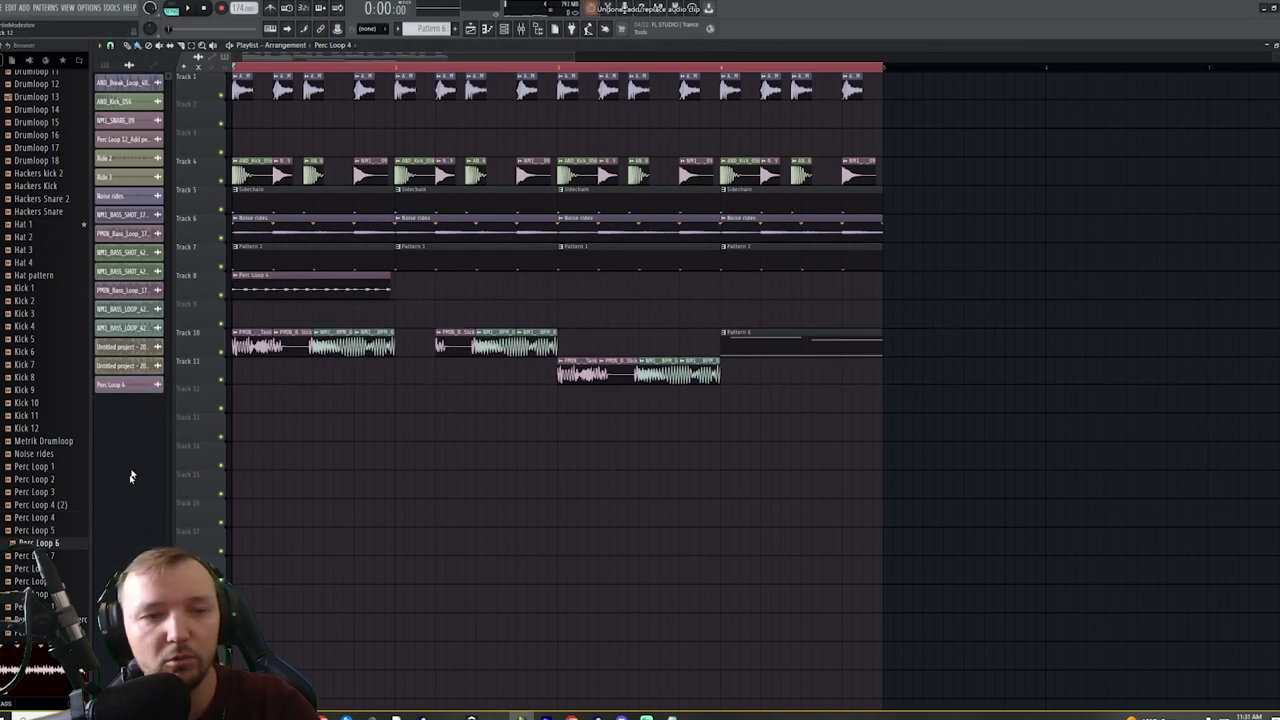
{"action": "left_click_drag", "start_coordinate": [38, 550], "coordinate": [297, 313]}
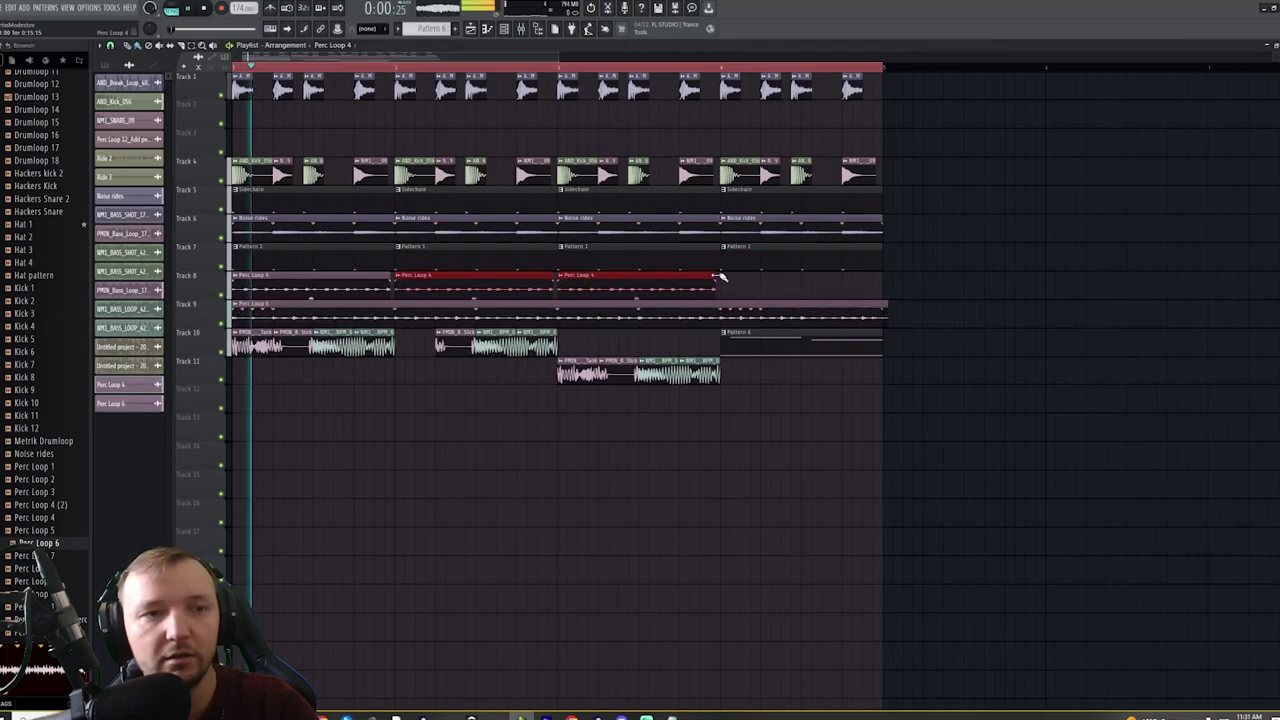
{"action": "left_click", "coordinate": [780, 285]}
{"action": "key", "text": "space"}
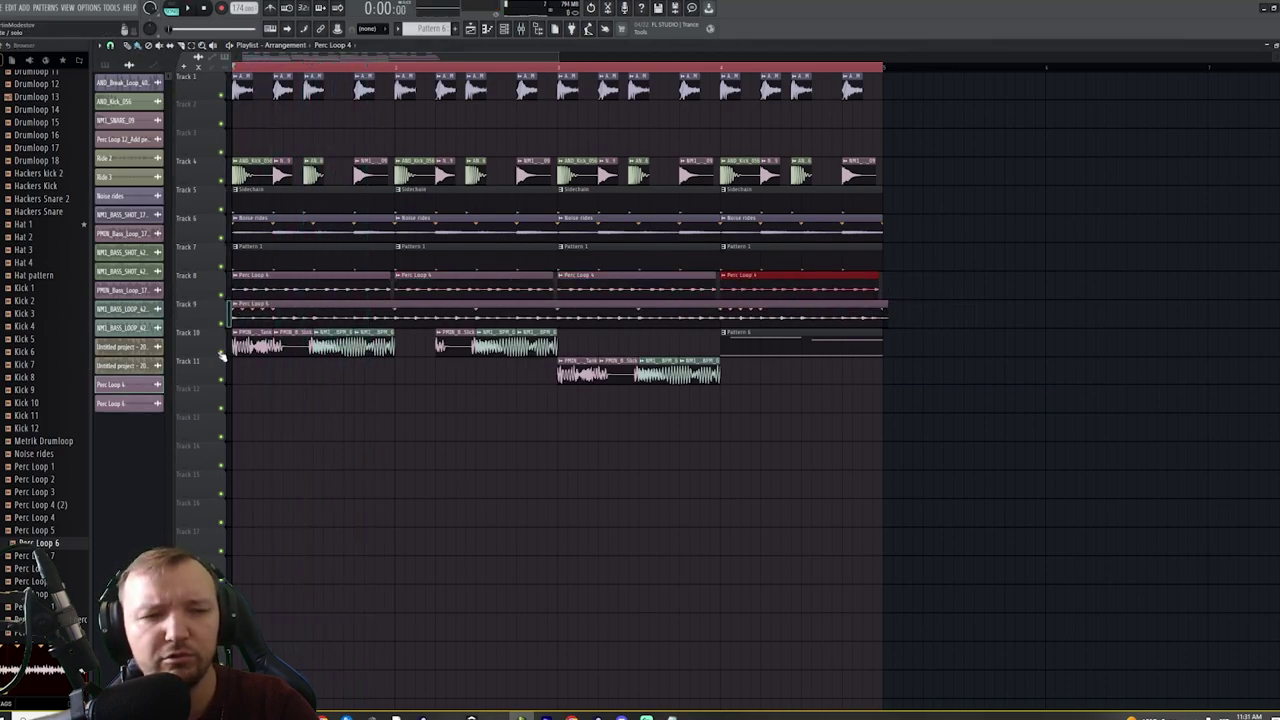
Audition the Track 10 bass solo, bring in Tracks 9, 8 and 7 one at a time, and restore all tracks
{"action": "left_click", "coordinate": [221, 350], "text": "ctrl"}
{"action": "key", "text": "space"}
{"action": "left_click", "coordinate": [221, 323]}
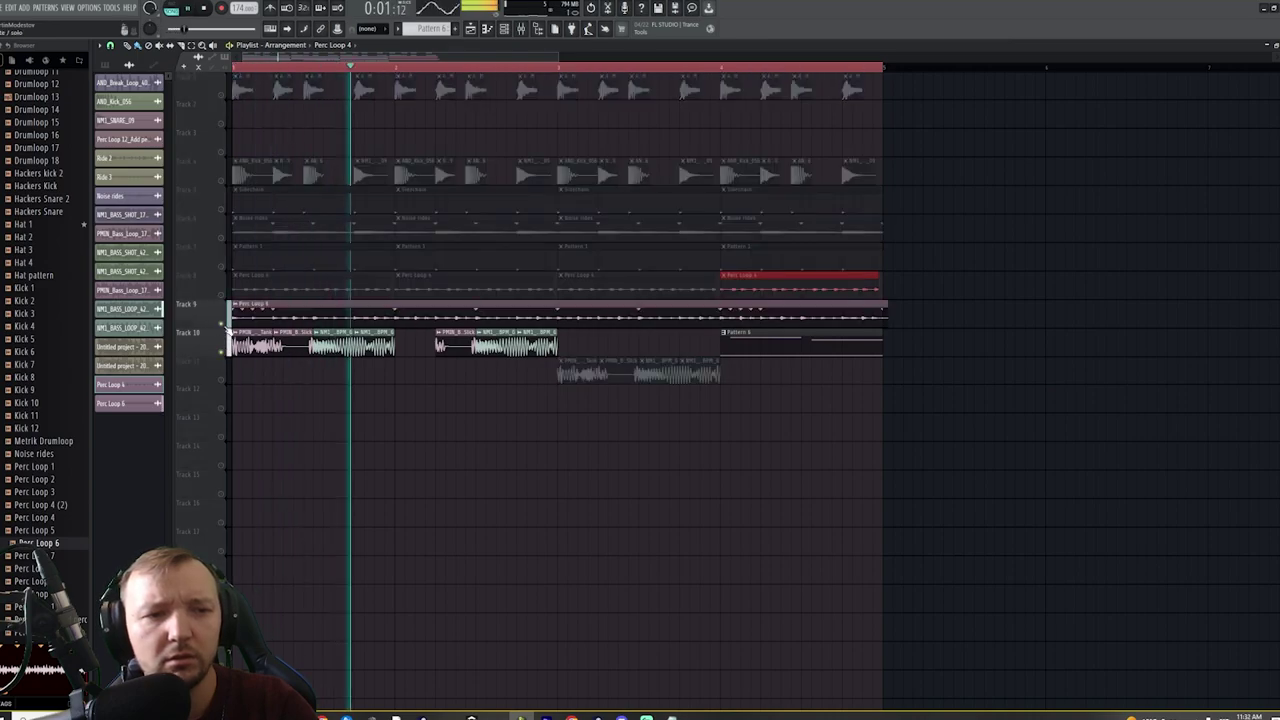
{"action": "left_click", "coordinate": [221, 294]}
{"action": "left_click", "coordinate": [221, 266]}
{"action": "left_click_drag", "start_coordinate": [219, 243], "coordinate": [218, 241]}
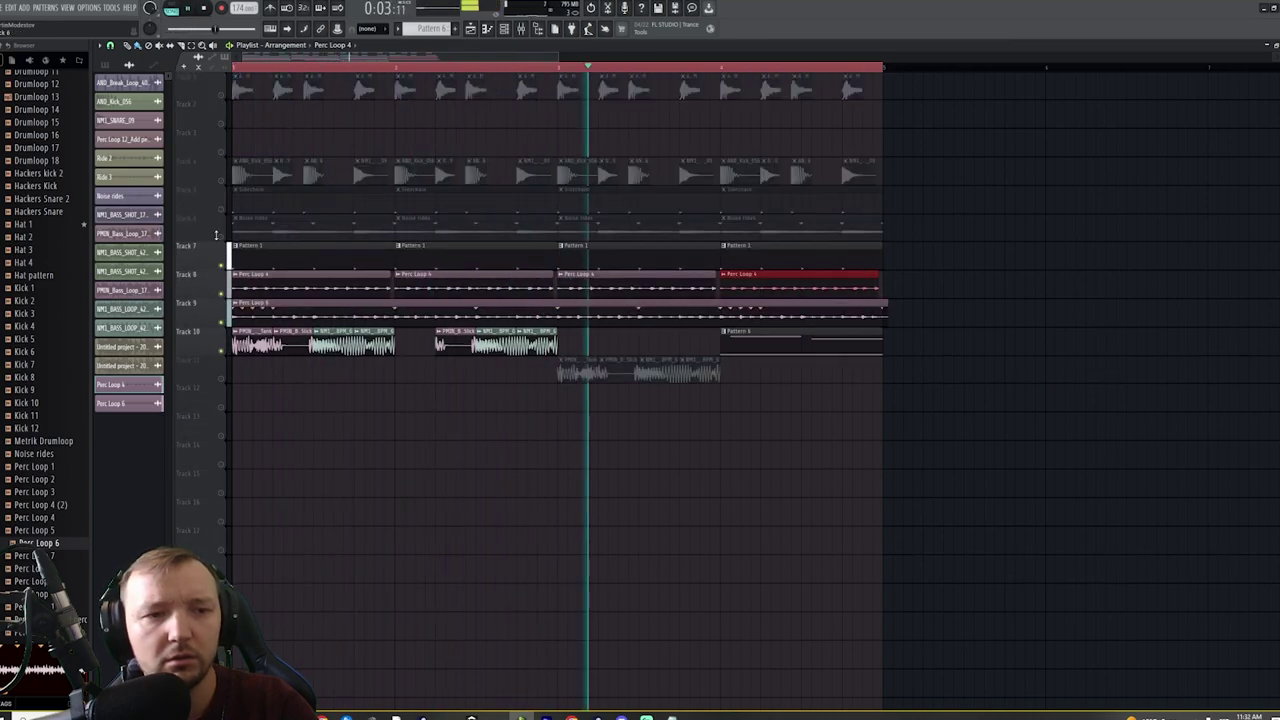
{"action": "left_click", "coordinate": [221, 237]}
{"action": "left_click", "coordinate": [221, 237], "text": "ctrl"}
{"action": "left_click", "coordinate": [221, 237], "text": "ctrl"}
Delete Perc Loop 6 from Track 9 and raise the Perc Loop 4 sample's volume to about 3.7 dB
{"action": "right_click", "coordinate": [731, 314]}
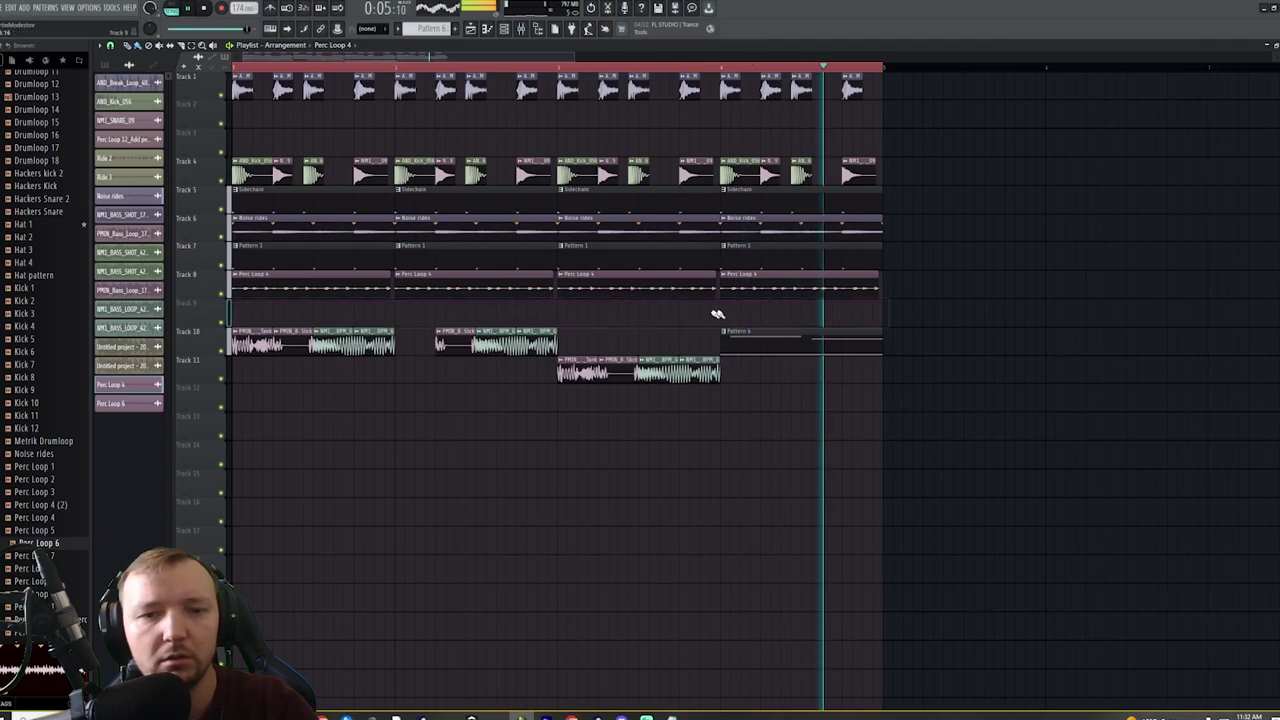
{"action": "double_click", "coordinate": [342, 283]}
{"action": "left_click", "coordinate": [160, 142]}
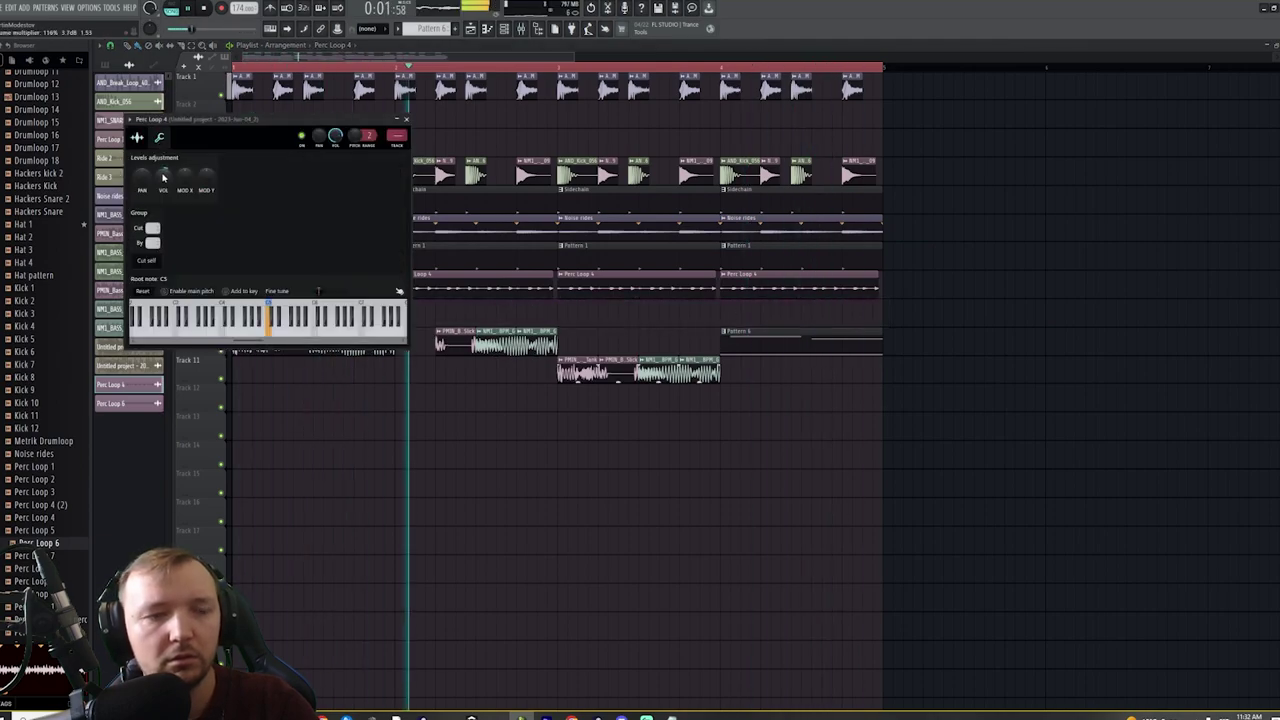
{"action": "right_click", "coordinate": [574, 506]}
Delete the bass audio clips from Track 11 and Track 10, keeping the Pattern 6 clip
{"action": "left_click", "coordinate": [658, 360]}
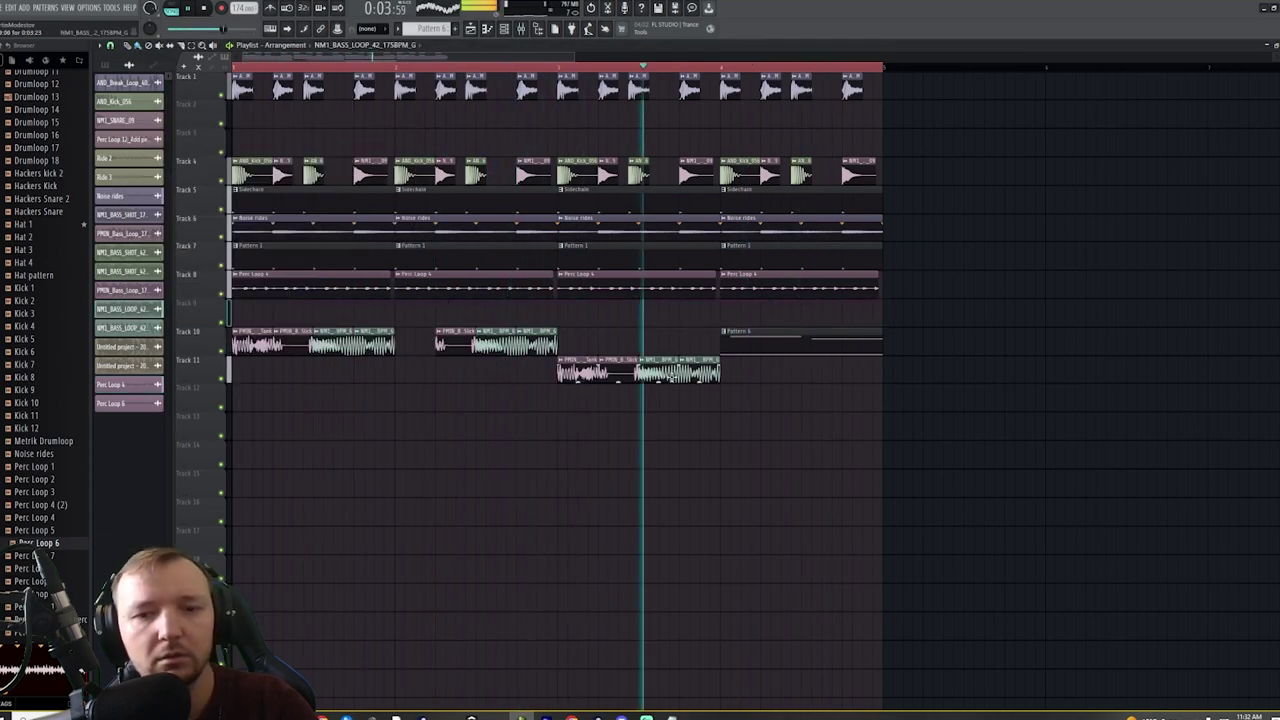
{"action": "right_click", "coordinate": [702, 376]}
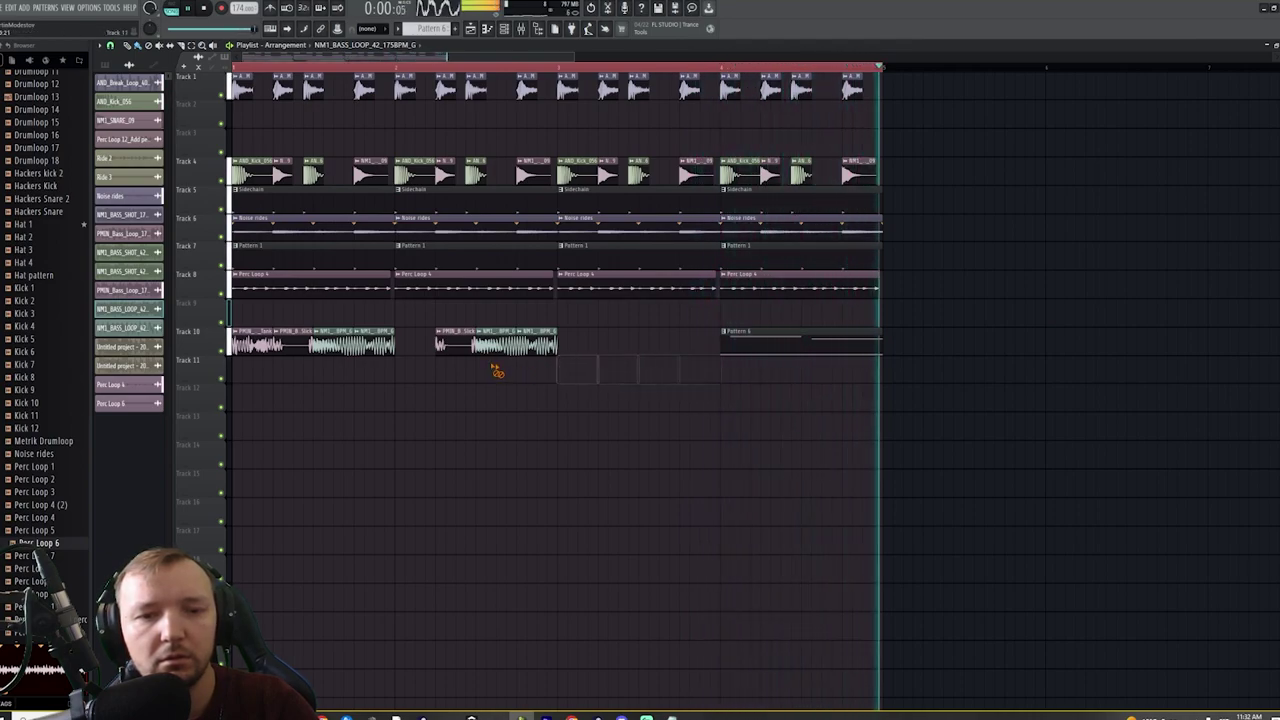
{"action": "key", "text": "space"}
{"action": "right_click", "coordinate": [542, 347]}
Move the Pattern 6 clip to bar 1 of Track 9 and delete all of its Harmor notes
{"action": "left_click_drag", "start_coordinate": [739, 340], "coordinate": [271, 312]}
{"action": "double_click", "coordinate": [265, 312]}
{"action": "key", "text": "ctrl+a"}
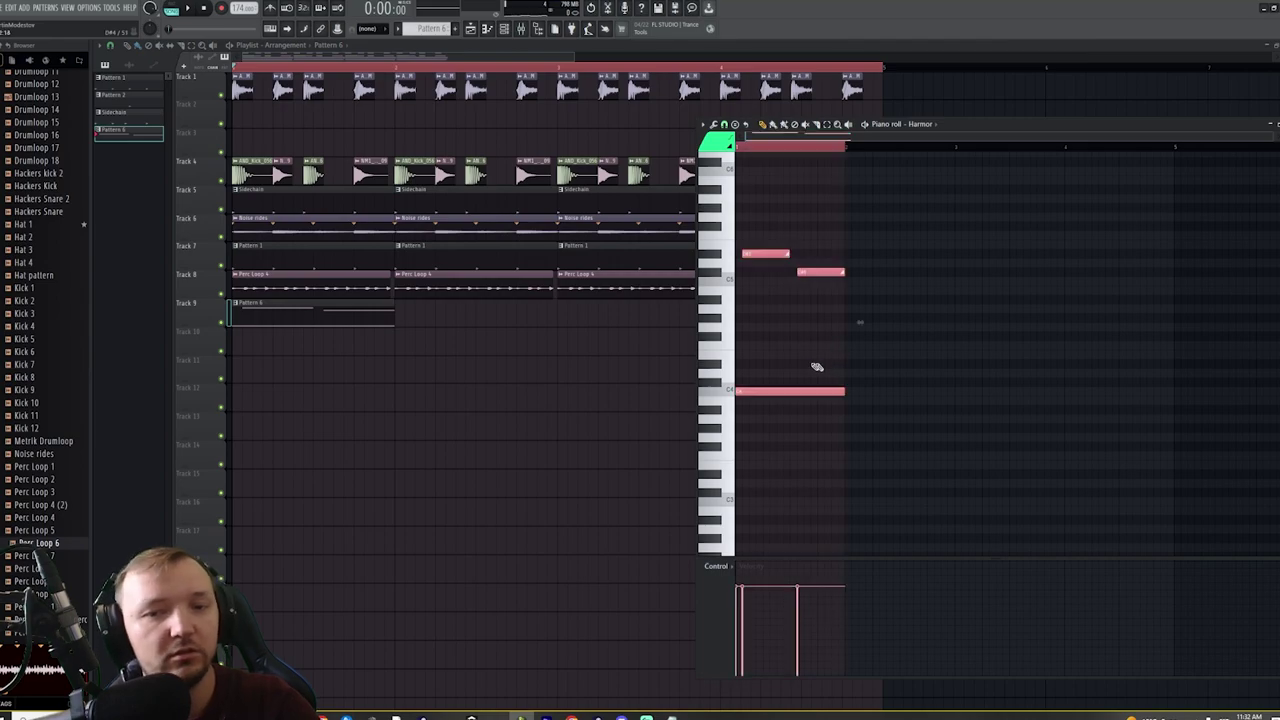
{"action": "key", "text": "Delete"}
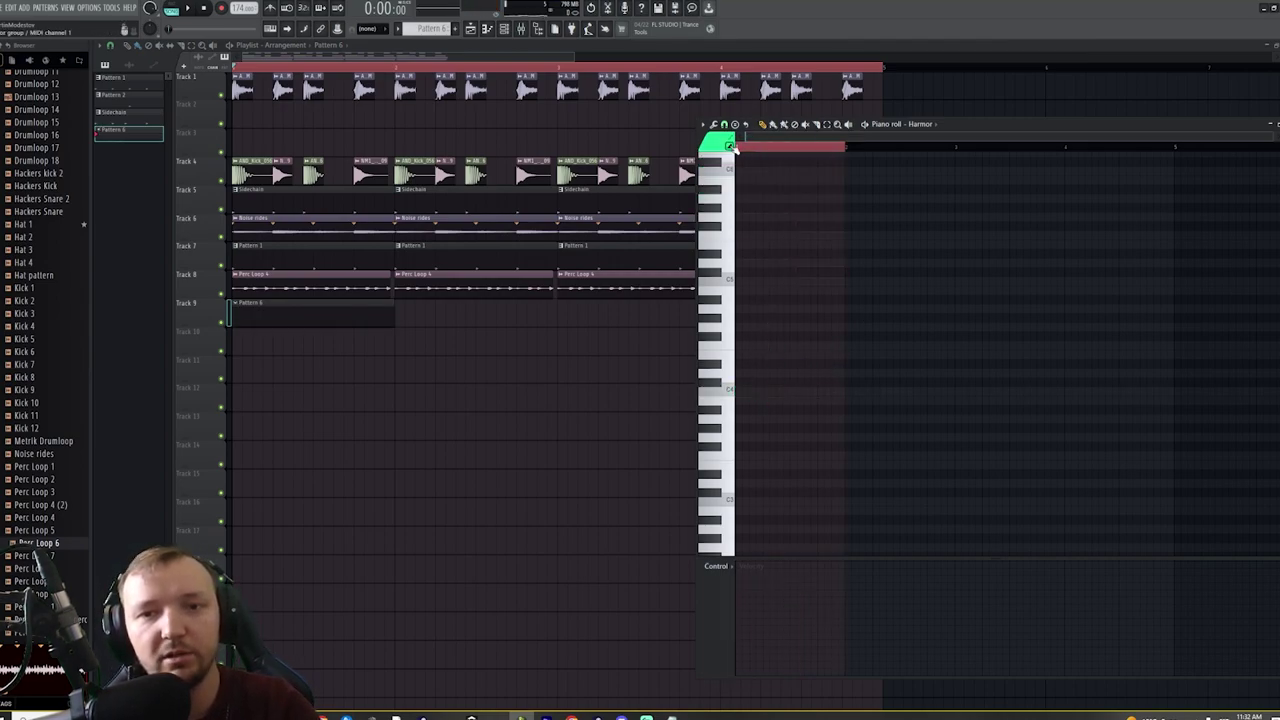
Limit the playback range to bar 1 and place a C5 Harmor note at the start of Pattern 6
{"action": "left_click_drag", "start_coordinate": [399, 70], "coordinate": [62, 69]}
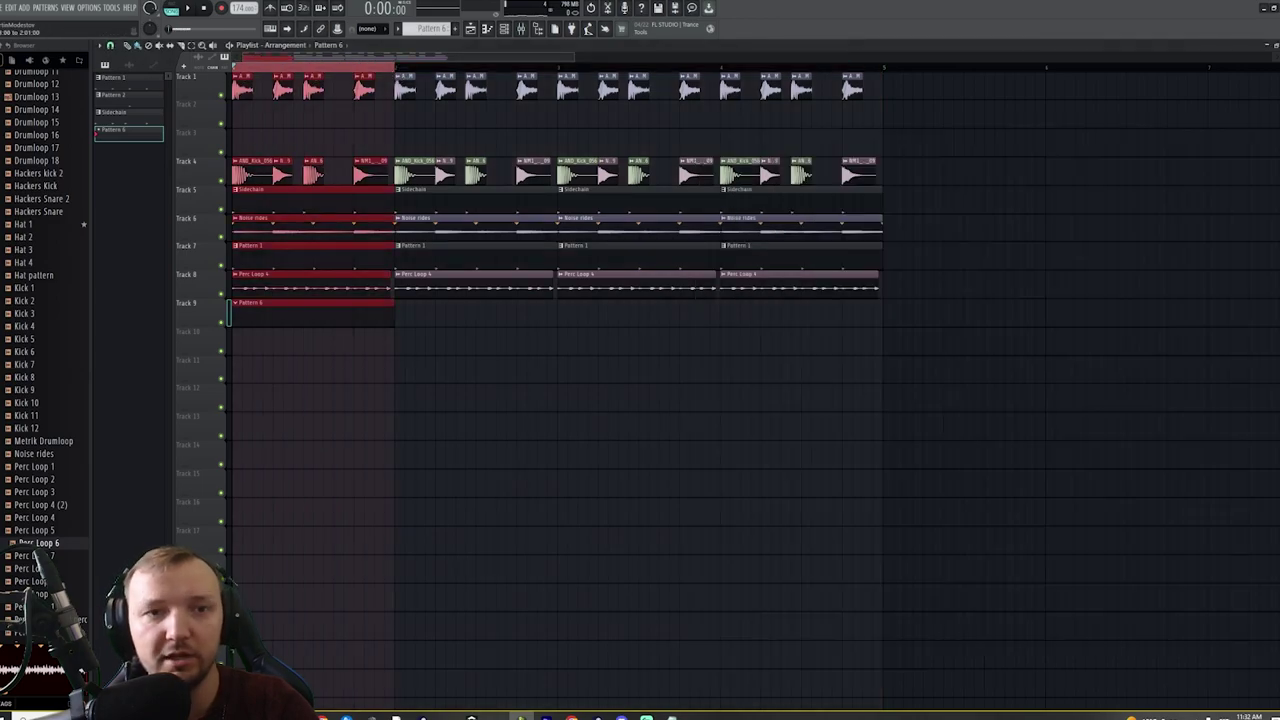
{"action": "left_click", "coordinate": [504, 28]}
{"action": "right_click", "coordinate": [795, 210]}
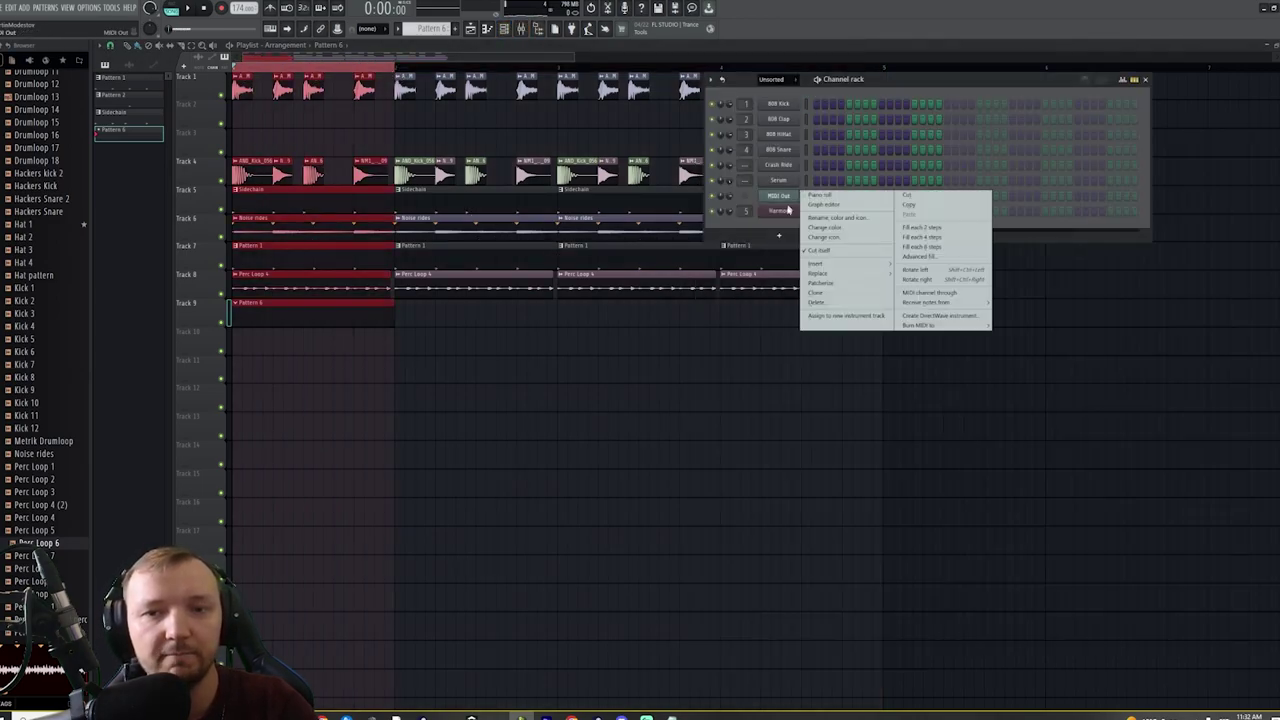
{"action": "left_click", "coordinate": [809, 211]}
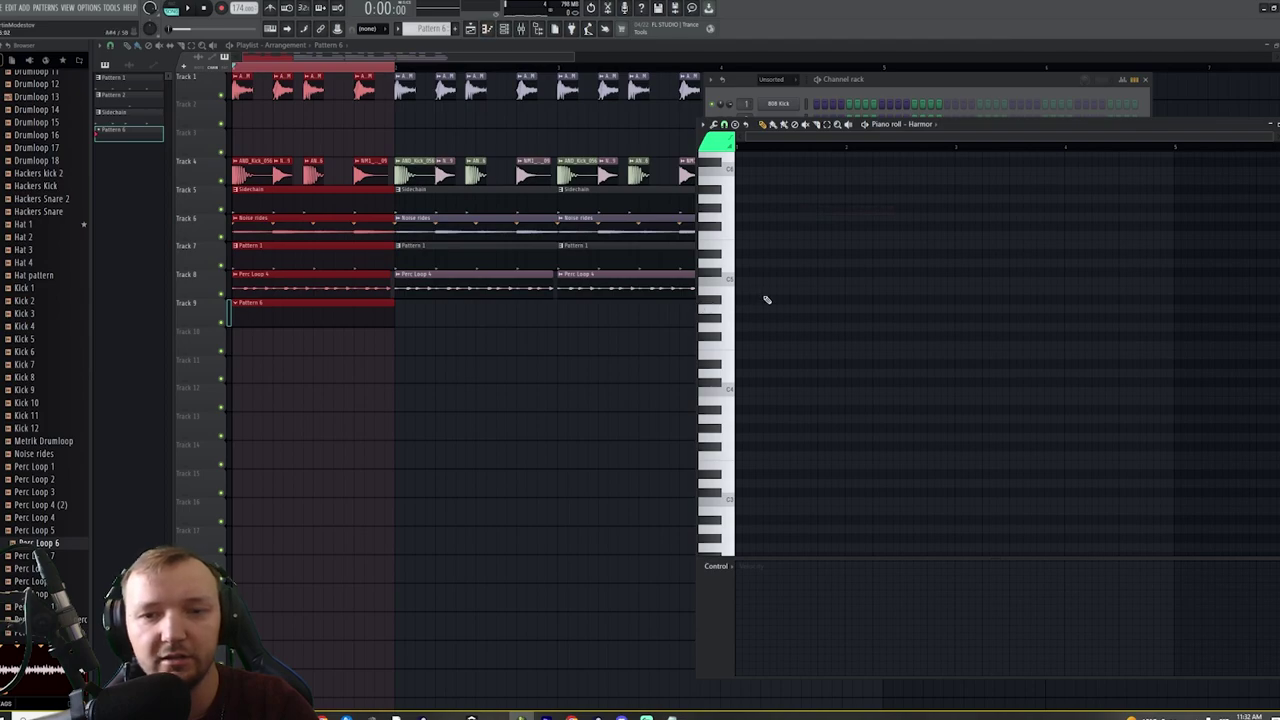
{"action": "left_click", "coordinate": [745, 263]}
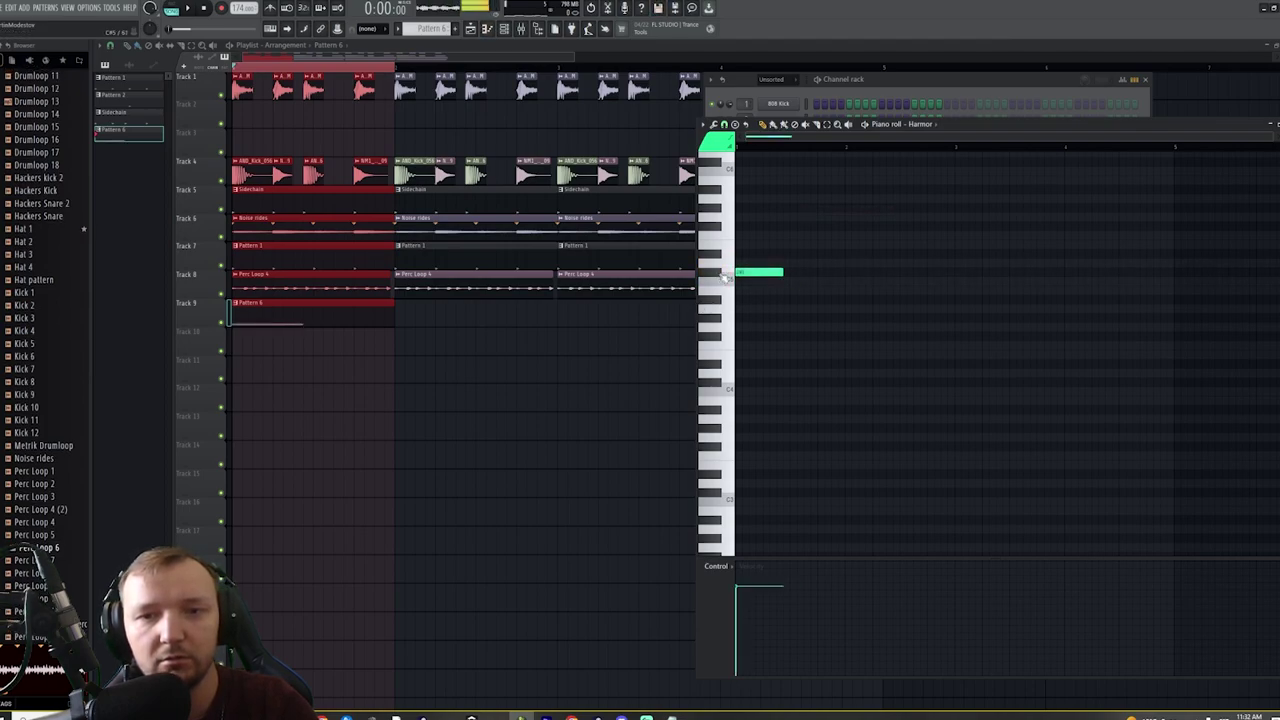
{"action": "key", "text": "space"}
{"action": "left_click", "coordinate": [745, 280]}
Delete the Perc Loop 4 clip in bar 1 of Track 8 and reopen Pattern 6's Harmor notes
{"action": "right_click", "coordinate": [332, 294]}
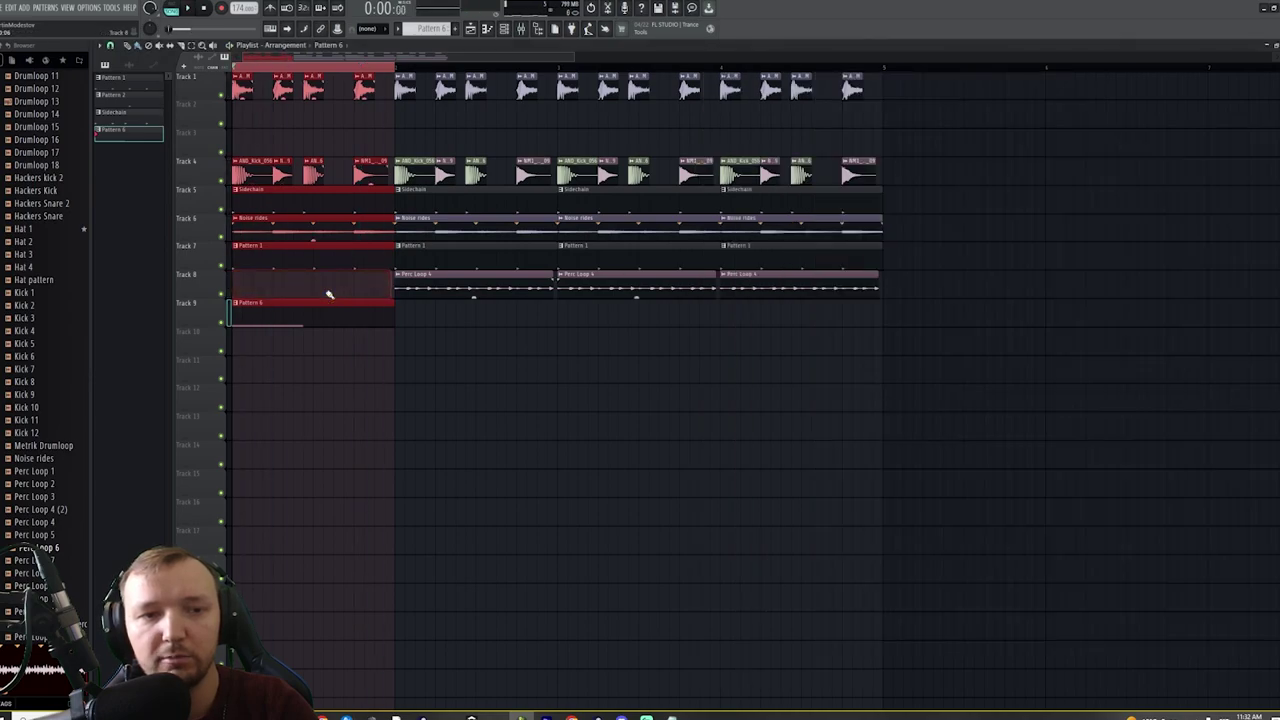
{"action": "left_click", "coordinate": [504, 29]}
{"action": "key", "text": "space"}
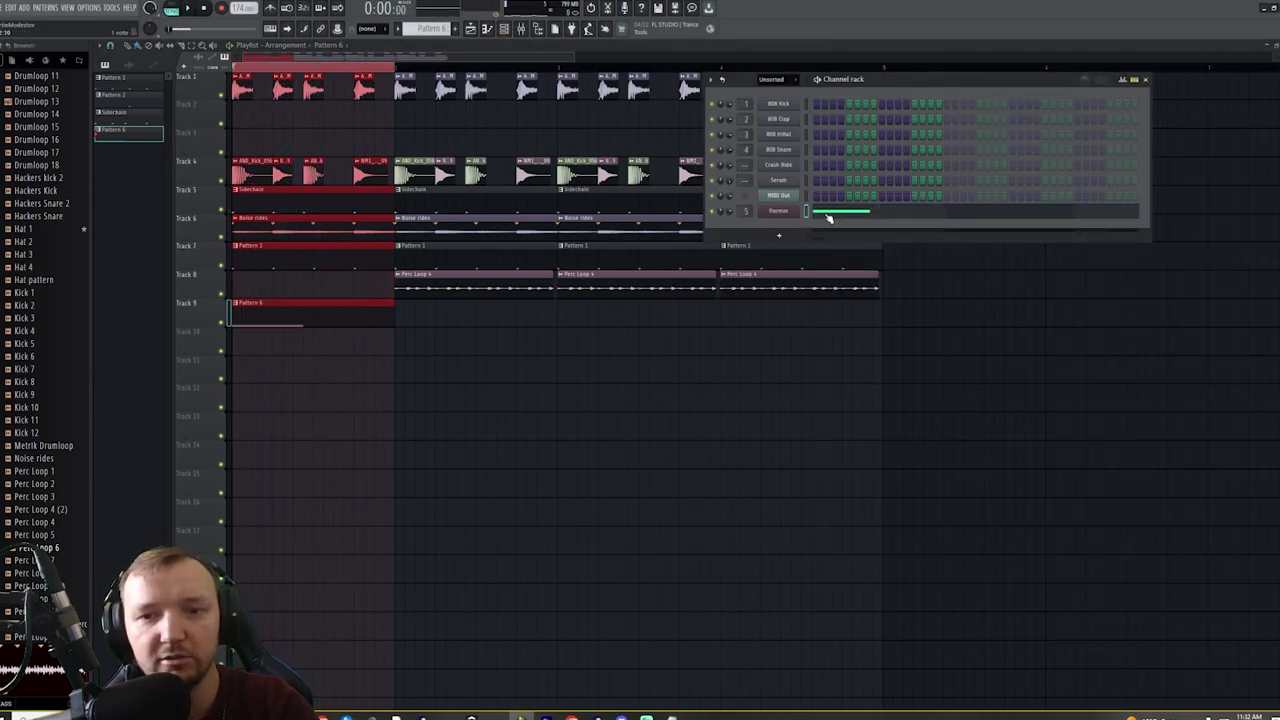
{"action": "left_click", "coordinate": [828, 217]}
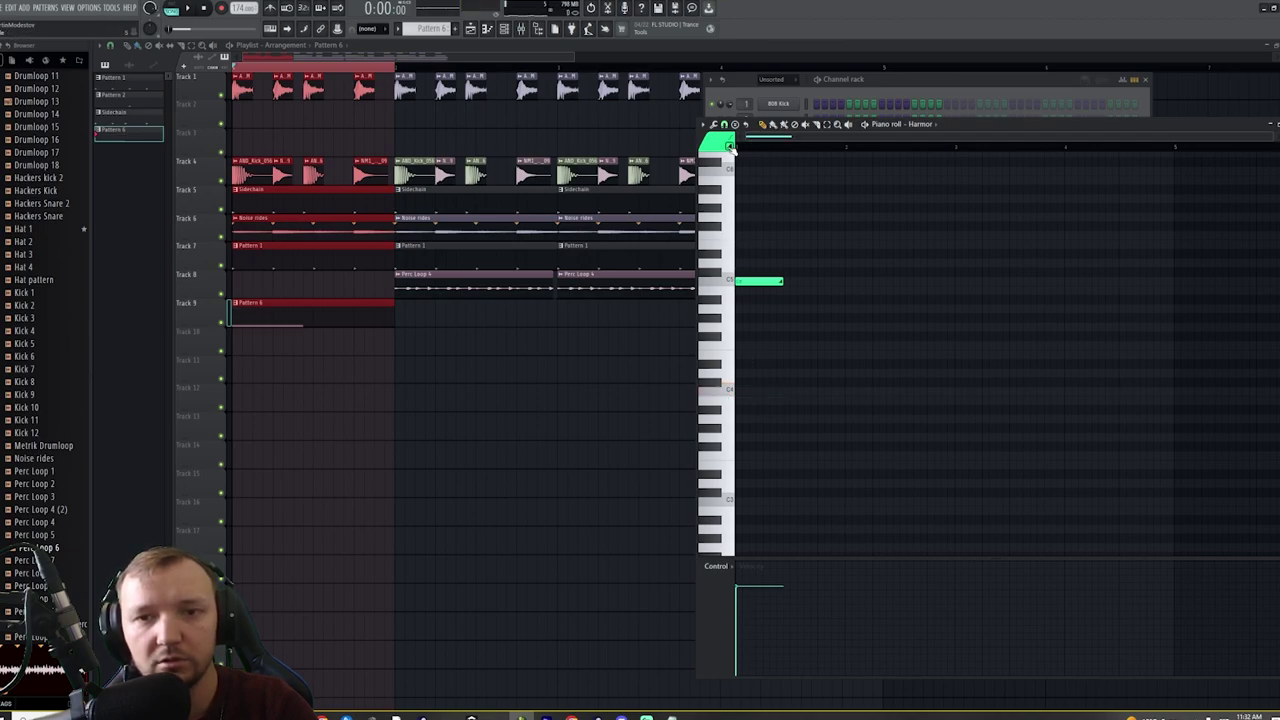
Lay a long C4 note from the start of Pattern 6 with a short C5 slide in the second half of beat 1
{"action": "key", "text": "space"}
{"action": "key", "text": "space"}
{"action": "mouse_move", "coordinate": [772, 282]}
{"action": "left_mouse_down"}
{"action": "mouse_move", "coordinate": [786, 282]}
{"action": "mouse_move", "coordinate": [766, 283]}
{"action": "left_mouse_up"}
{"action": "key", "text": "space"}
{"action": "key", "text": "space"}
{"action": "key", "text": "space"}
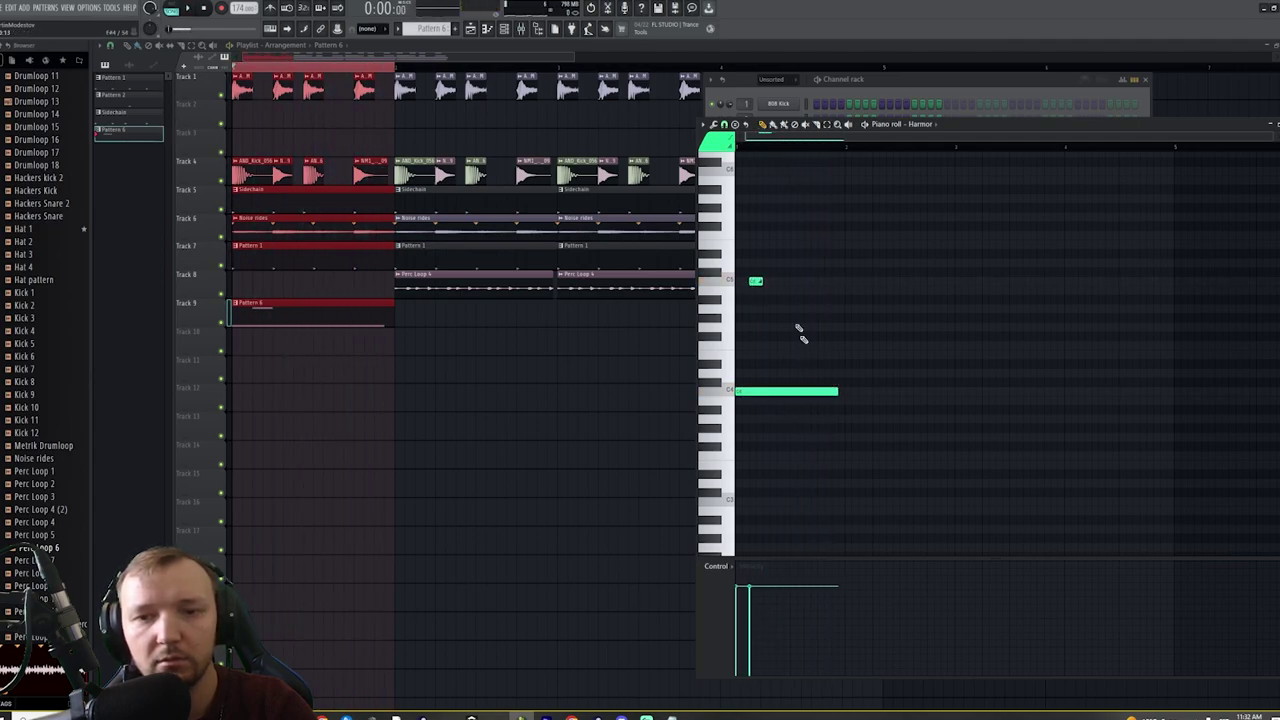
Add a short C#5 slide in beat 2 and a C4 slide before beat 4, and extend the C4 note to a full bar
{"action": "left_click", "coordinate": [782, 273]}
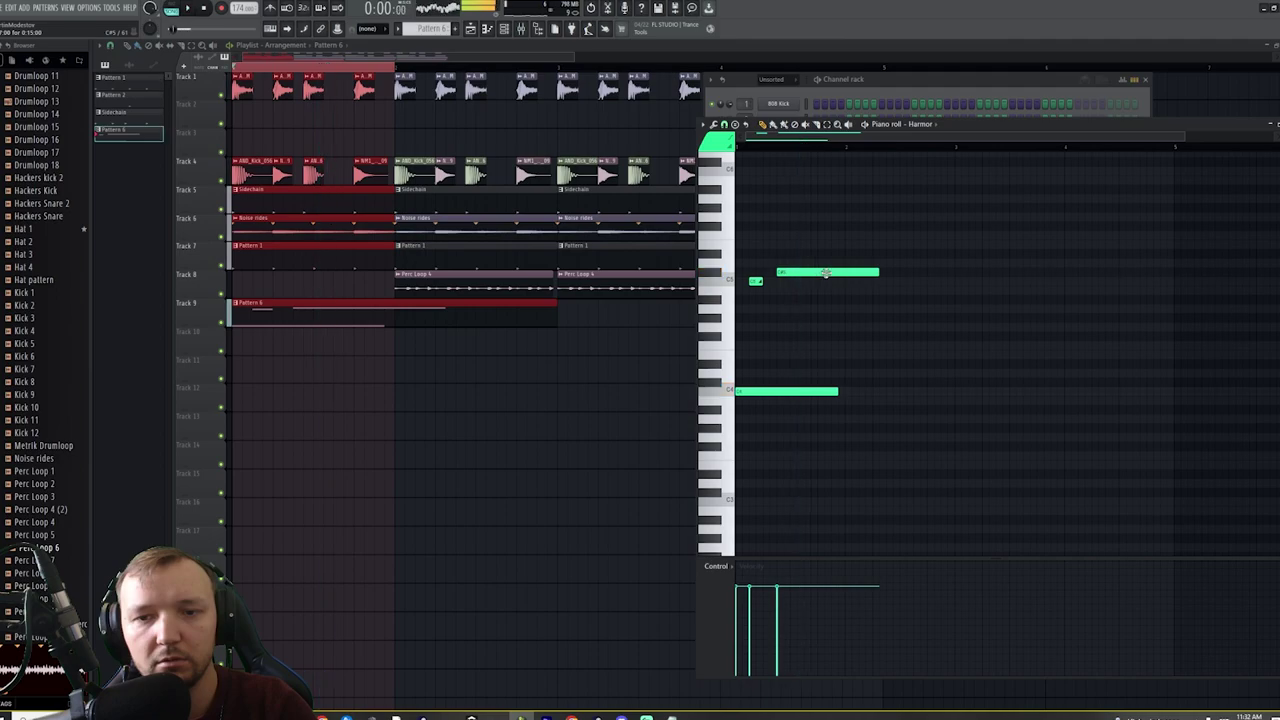
{"action": "right_click", "coordinate": [781, 273]}
{"action": "left_click", "coordinate": [783, 273]}
{"action": "key", "text": "space"}
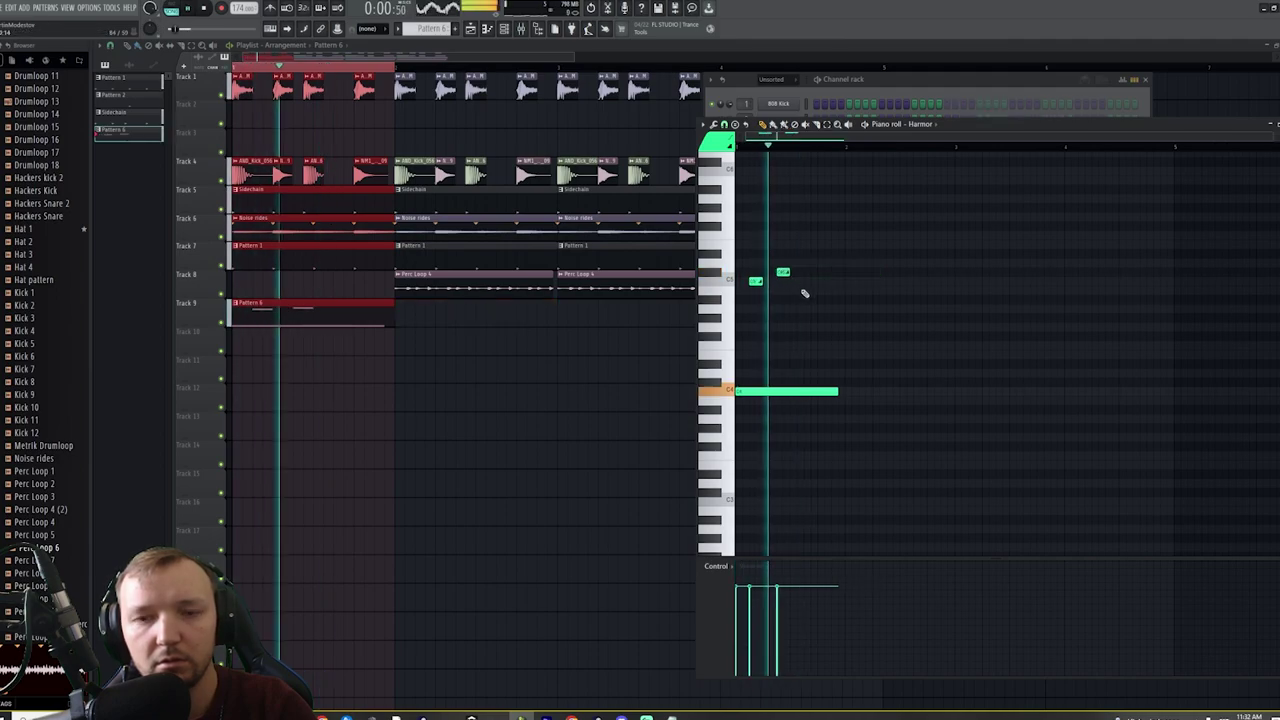
{"action": "left_click_drag", "start_coordinate": [848, 383], "coordinate": [855, 383]}
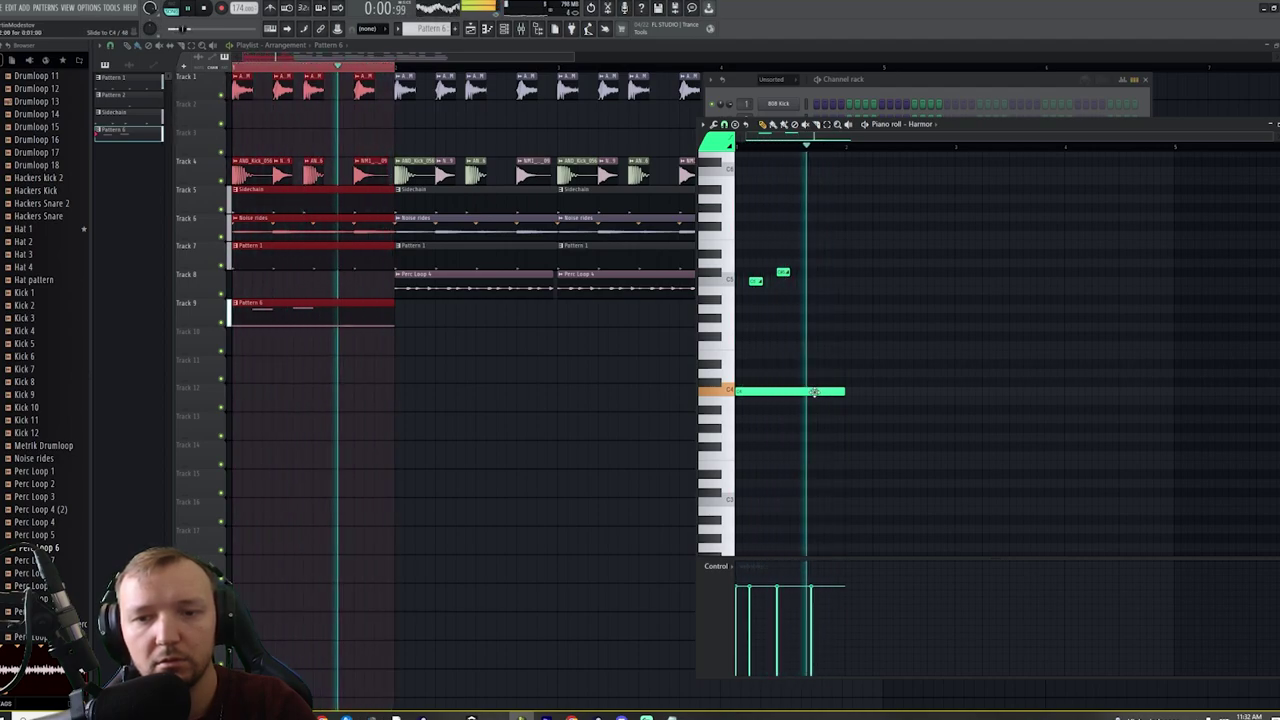
{"action": "left_click", "coordinate": [785, 113]}
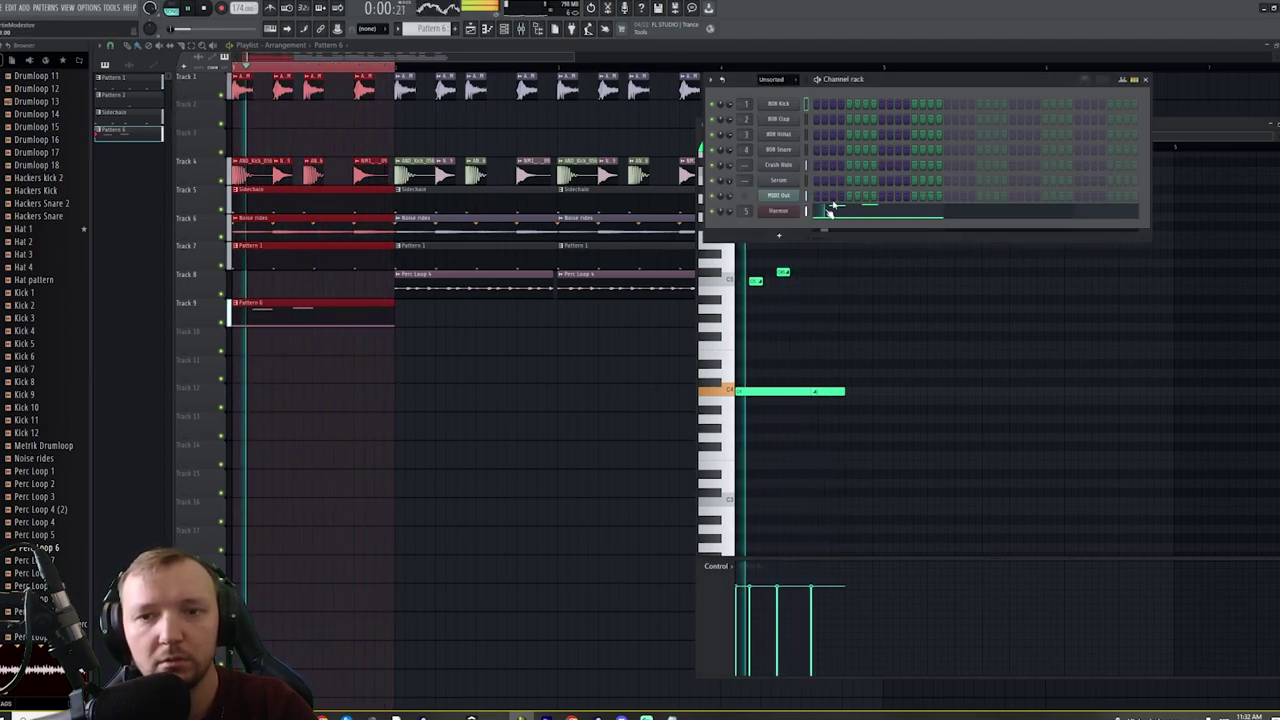
Shorten the long C4 note to 14 steps, open Harmor, and set its image time offset to about 44%
{"action": "left_click", "coordinate": [846, 391]}
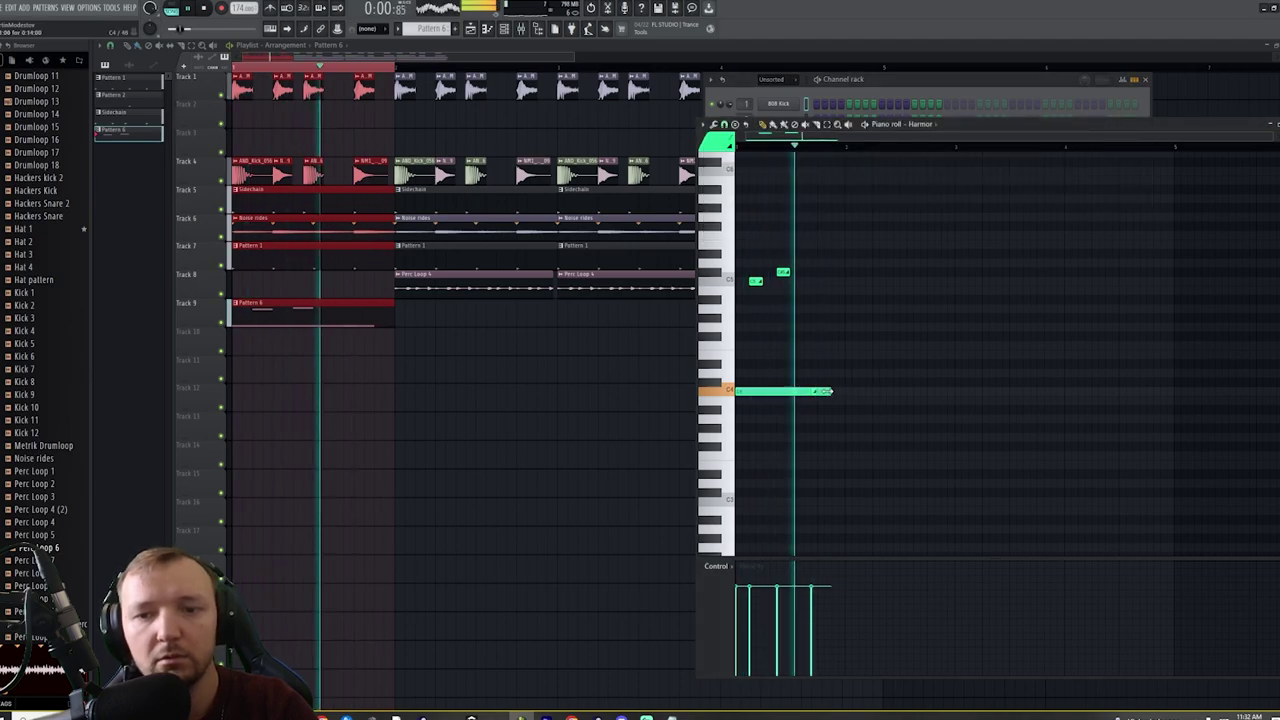
{"action": "left_click_drag", "start_coordinate": [849, 392], "coordinate": [826, 391]}
{"action": "left_click", "coordinate": [925, 82]}
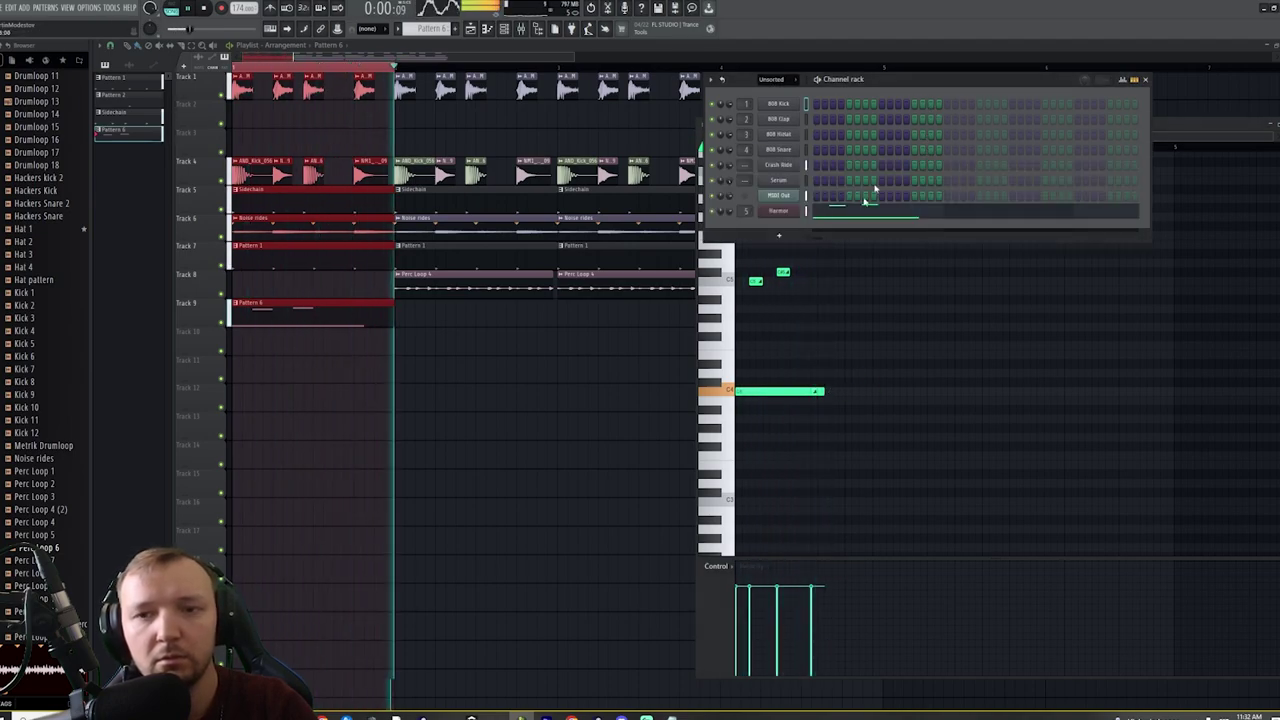
{"action": "left_click", "coordinate": [791, 211]}
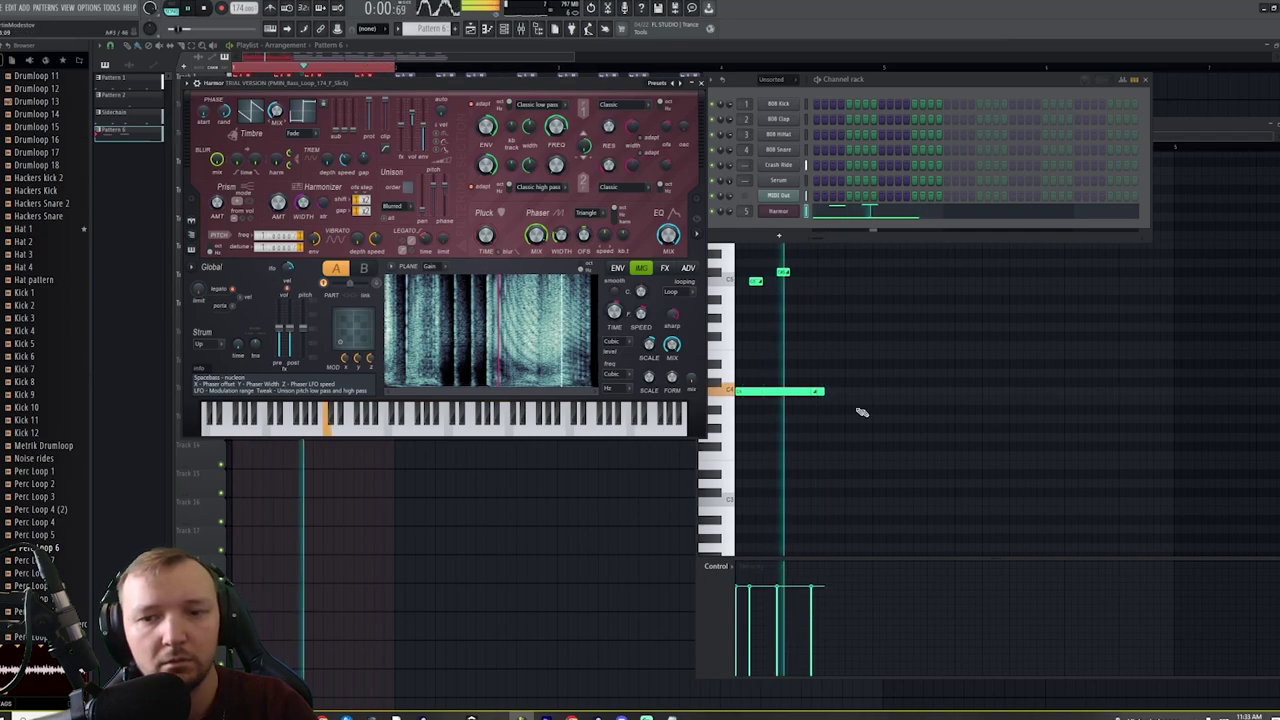
{"action": "left_click_drag", "start_coordinate": [823, 391], "coordinate": [830, 391]}
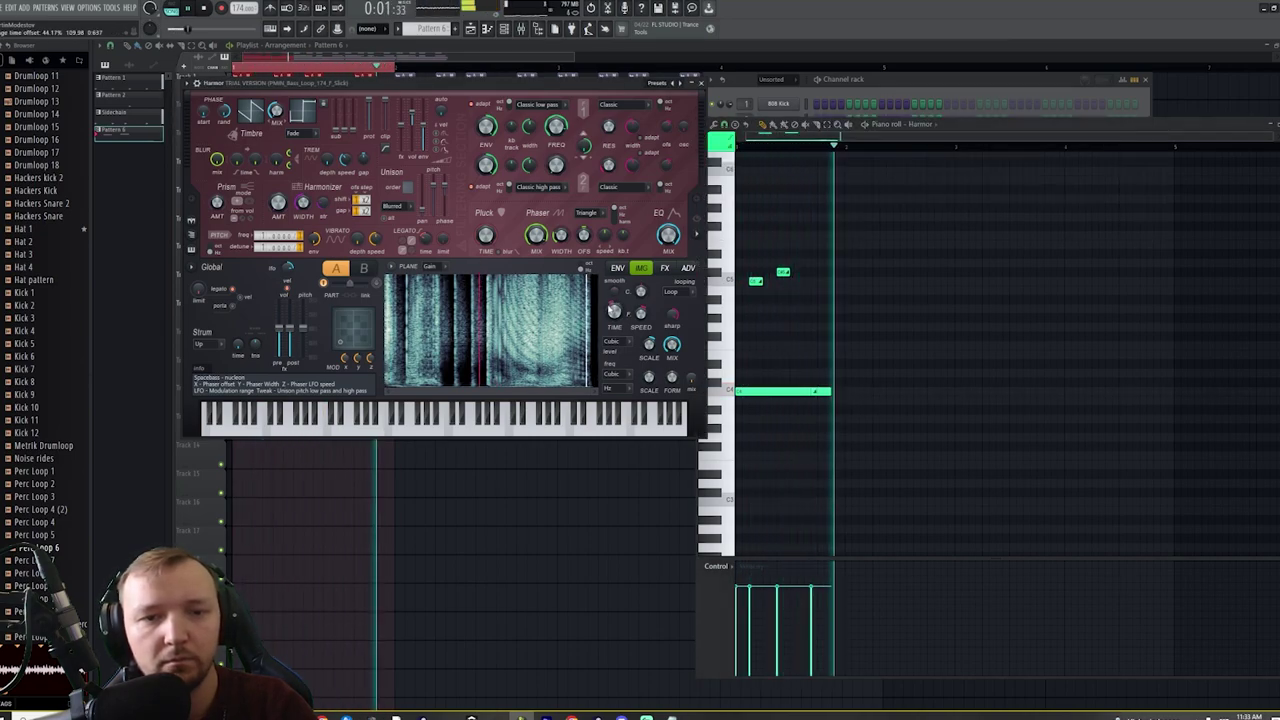
Shorten the C4 note to four steps and delete the C#5, C5 and C4 slide notes
{"action": "key", "text": "space"}
{"action": "left_click_drag", "start_coordinate": [833, 391], "coordinate": [773, 395]}
{"action": "right_click", "coordinate": [783, 272]}
{"action": "right_click", "coordinate": [755, 281]}
{"action": "right_click", "coordinate": [813, 391]}
Loop the start of the pattern around the C4 note and set Harmor's image time offset to about 25.7%
{"action": "key", "text": "space"}
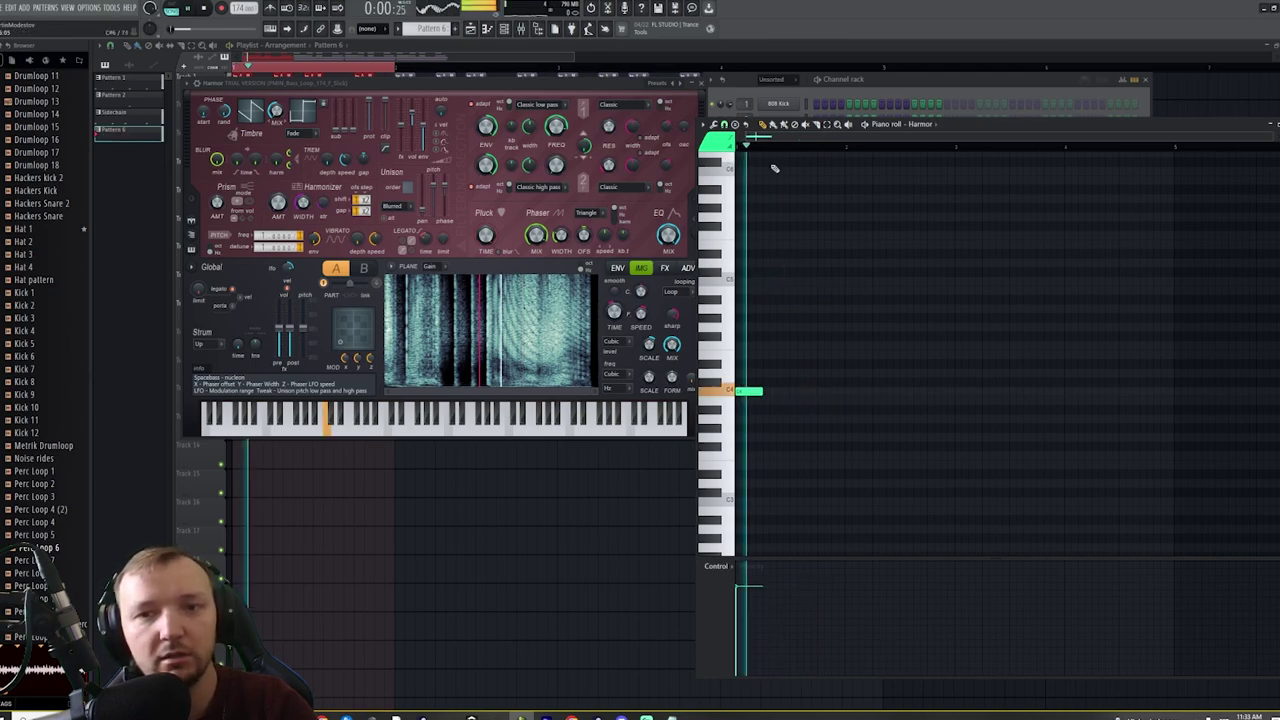
{"action": "key", "text": "space"}
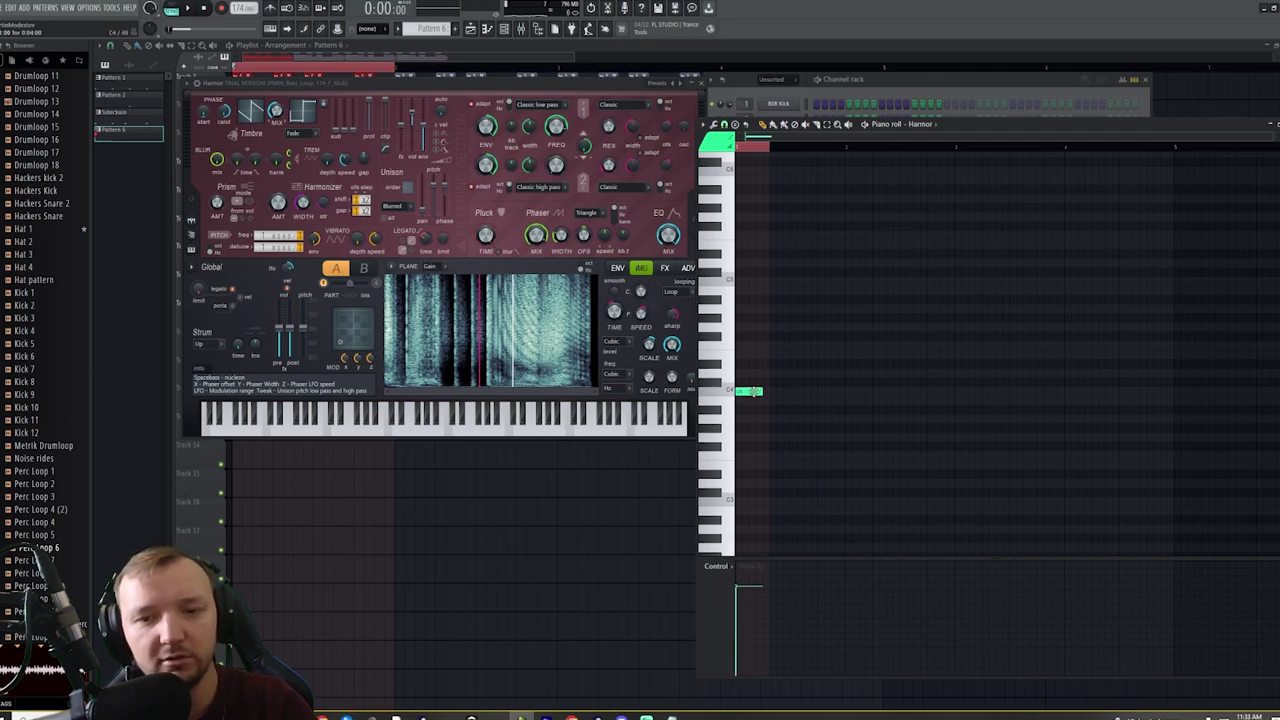
{"action": "key", "text": "space"}
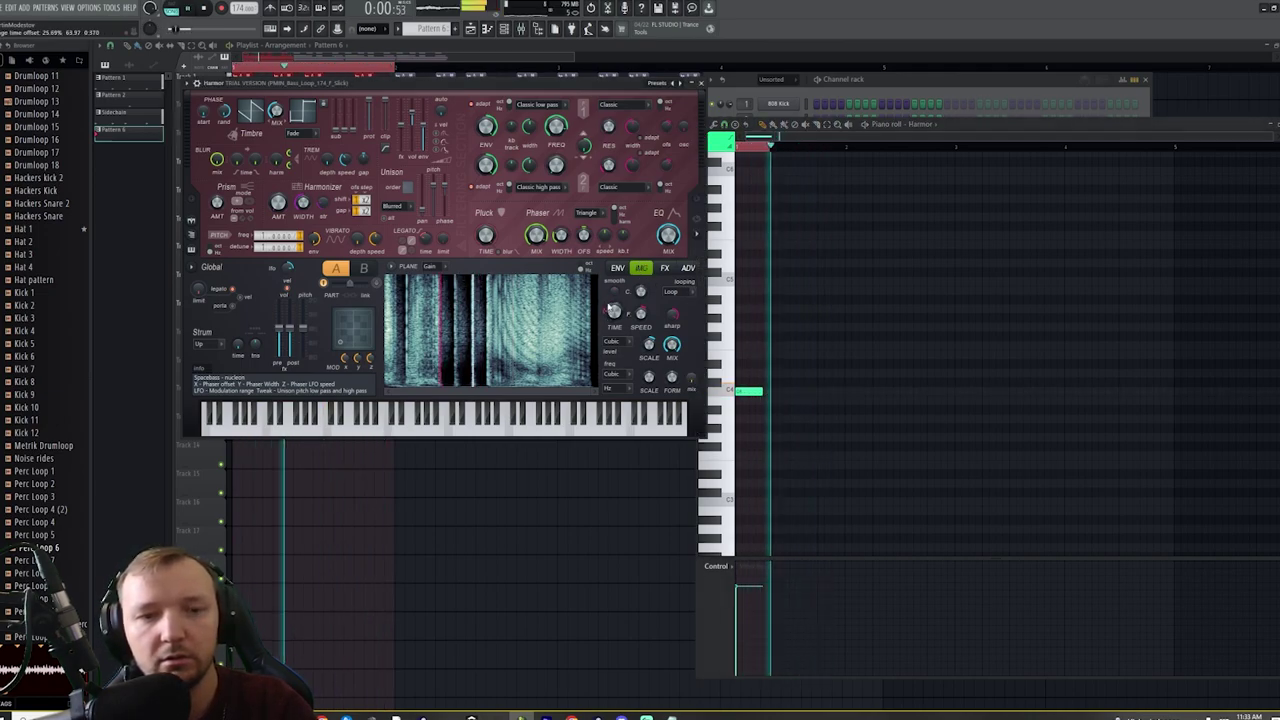
Lengthen the C4 note to 14 steps and clear the time selection over the notes
{"action": "key", "text": "F6"}
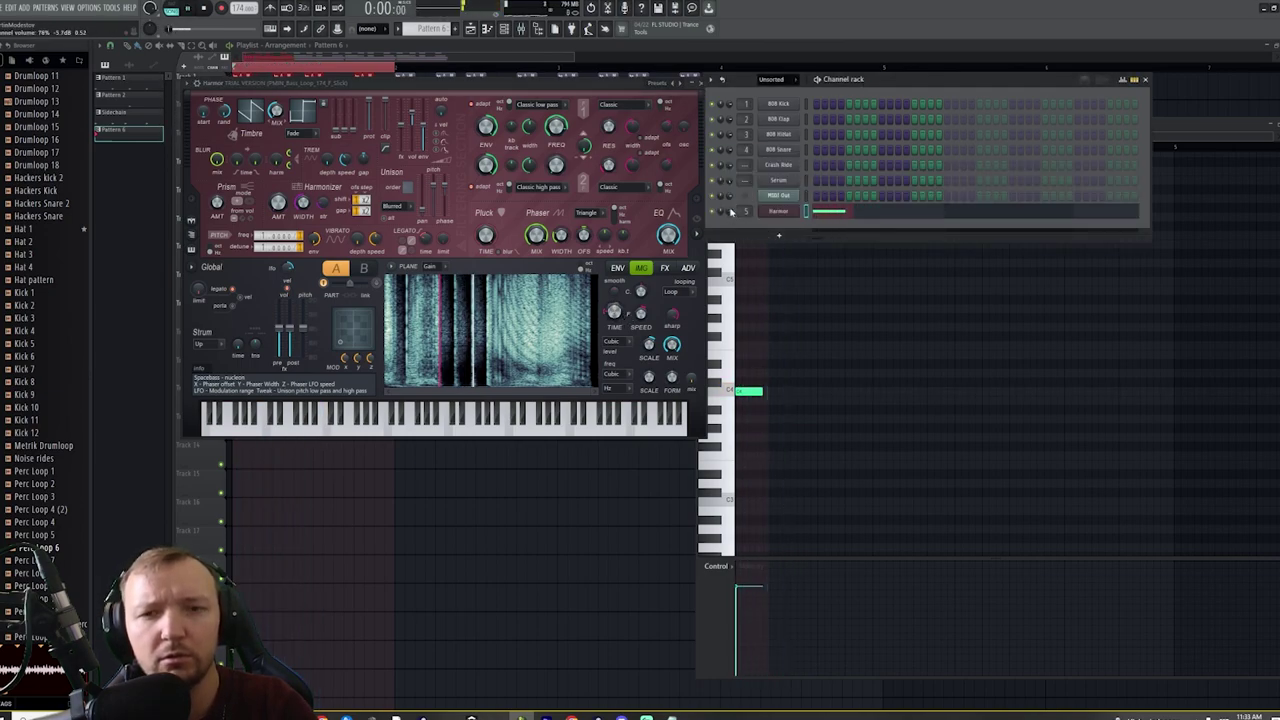
{"action": "key", "text": "F7"}
{"action": "left_click_drag", "start_coordinate": [761, 391], "coordinate": [830, 391]}
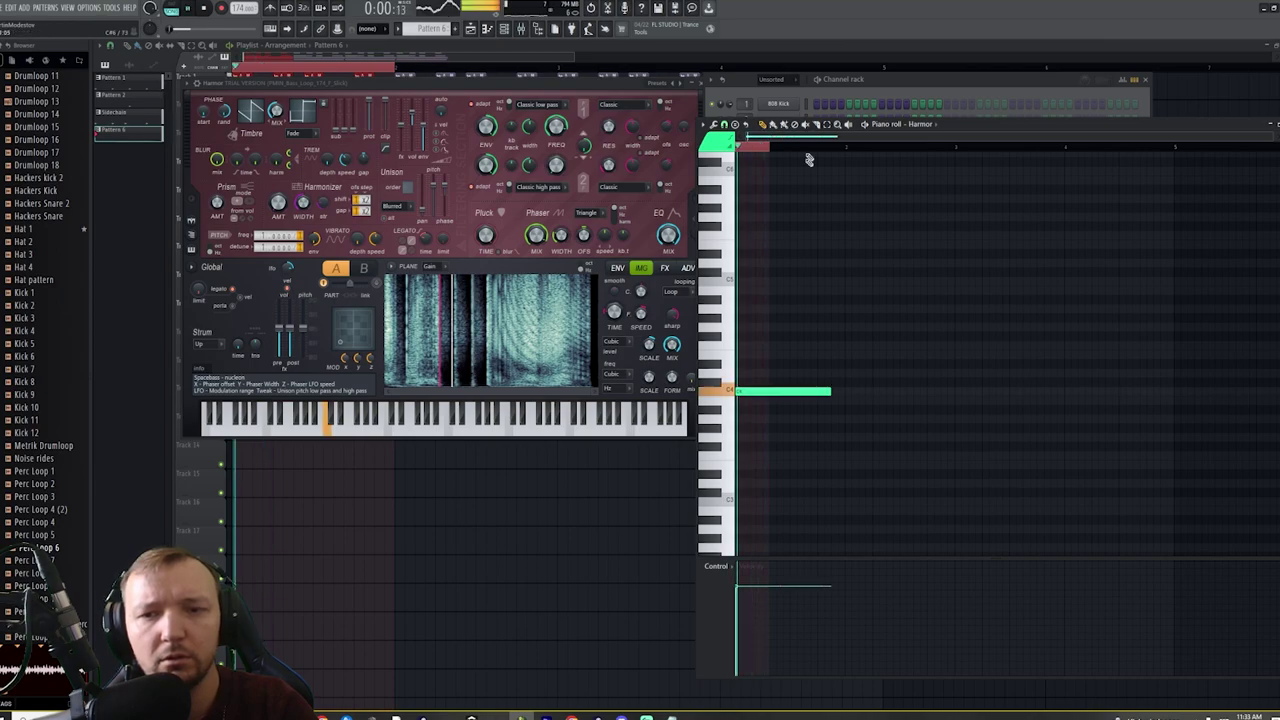
{"action": "right_click", "coordinate": [786, 147]}
{"action": "key", "text": "space"}
Shorten the C4 note to six steps and place a second six-step C4 note directly after it
{"action": "left_click_drag", "start_coordinate": [829, 392], "coordinate": [787, 392]}
{"action": "left_click", "coordinate": [781, 393]}
{"action": "key", "text": "space"}
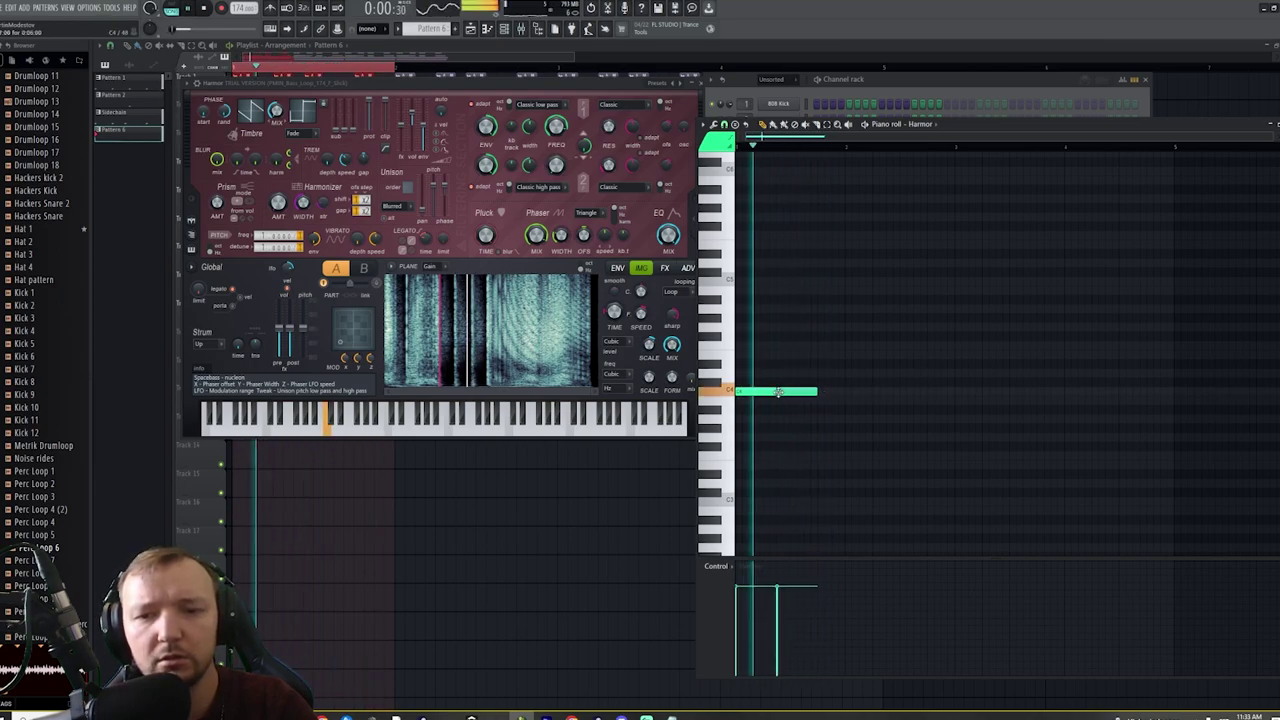
{"action": "left_click", "coordinate": [820, 391]}
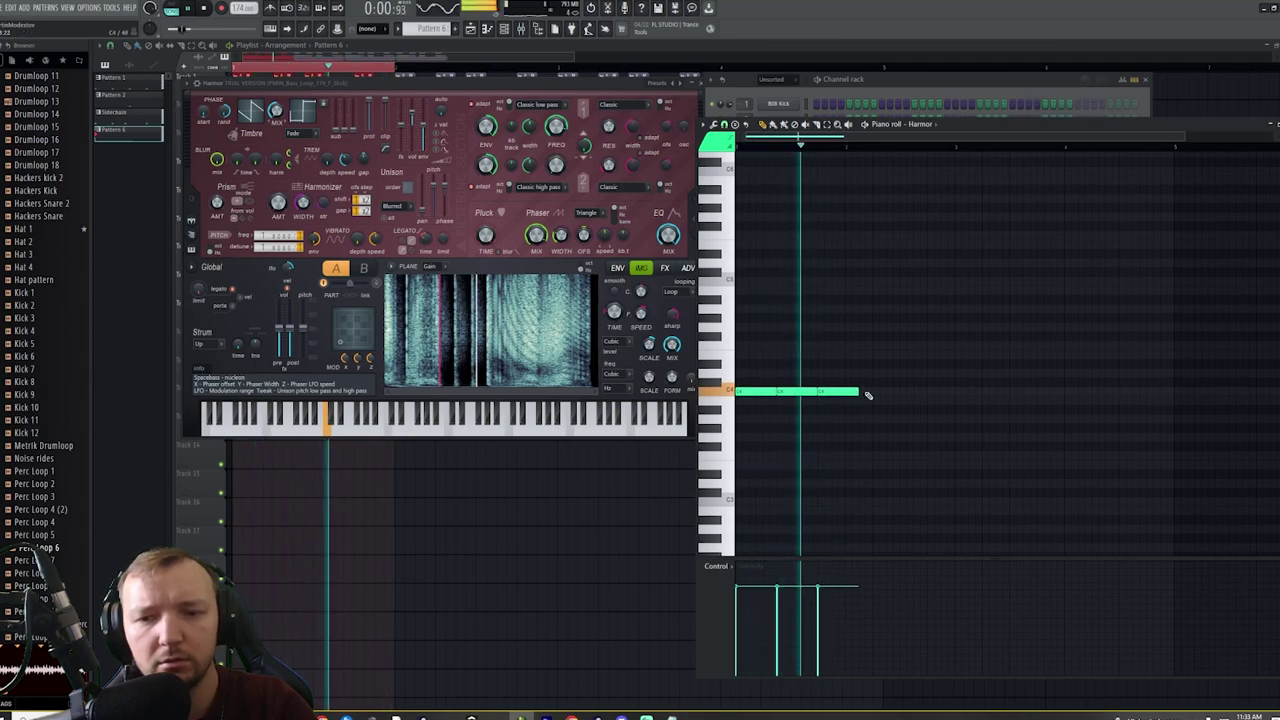
{"action": "right_click", "coordinate": [820, 391]}
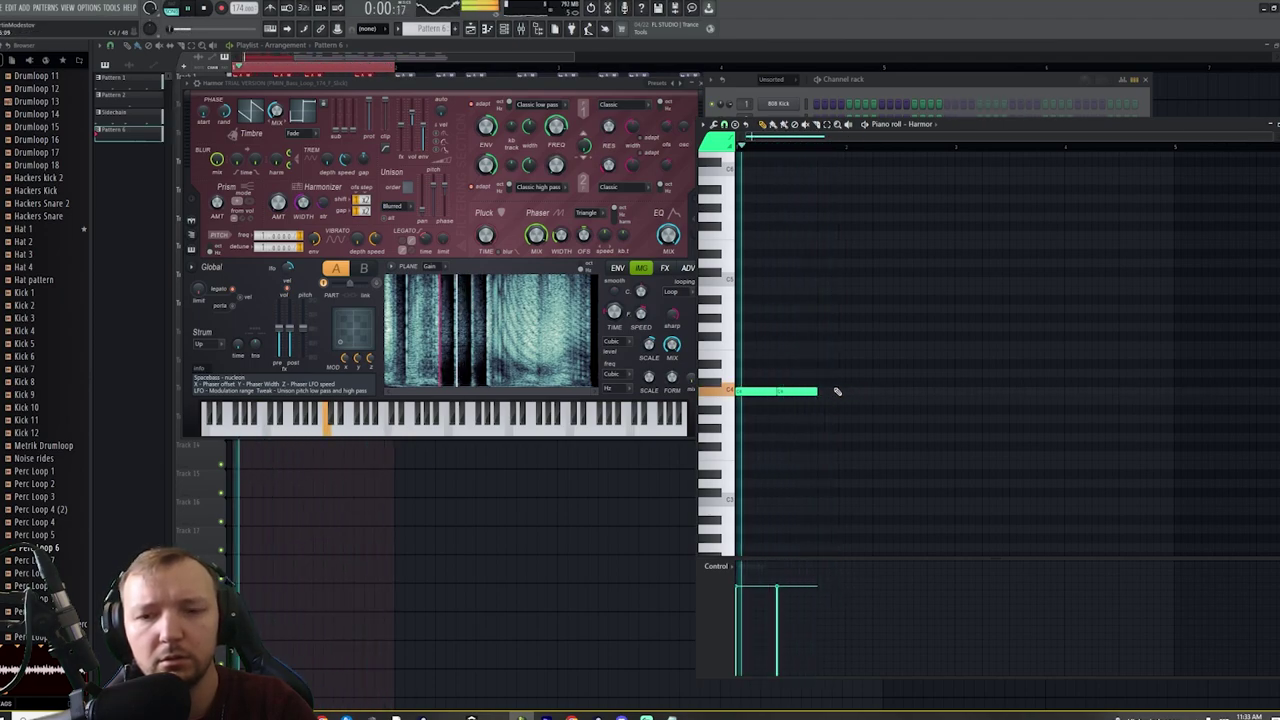
Close the Harmor and note editors, listen to bar 1 in the playlist, and open the channel rack
{"action": "left_click", "coordinate": [912, 97]}
{"action": "key", "text": "space"}
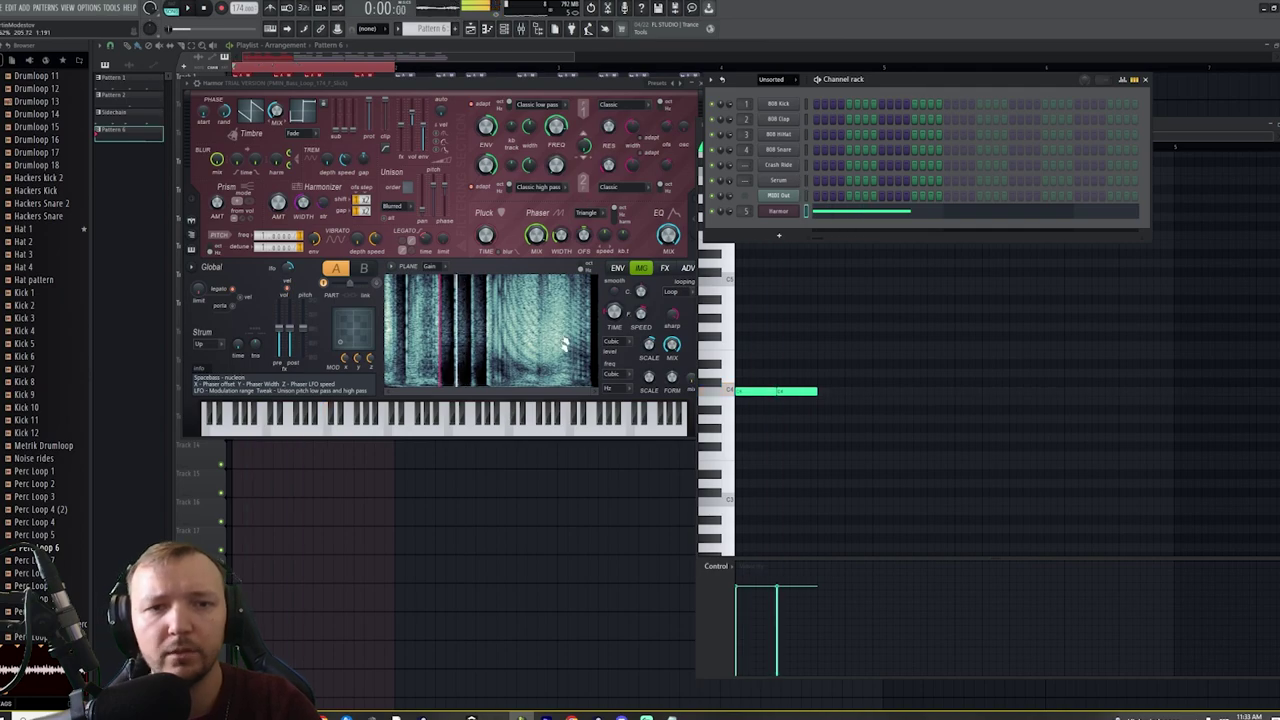
{"action": "right_click", "coordinate": [527, 535]}
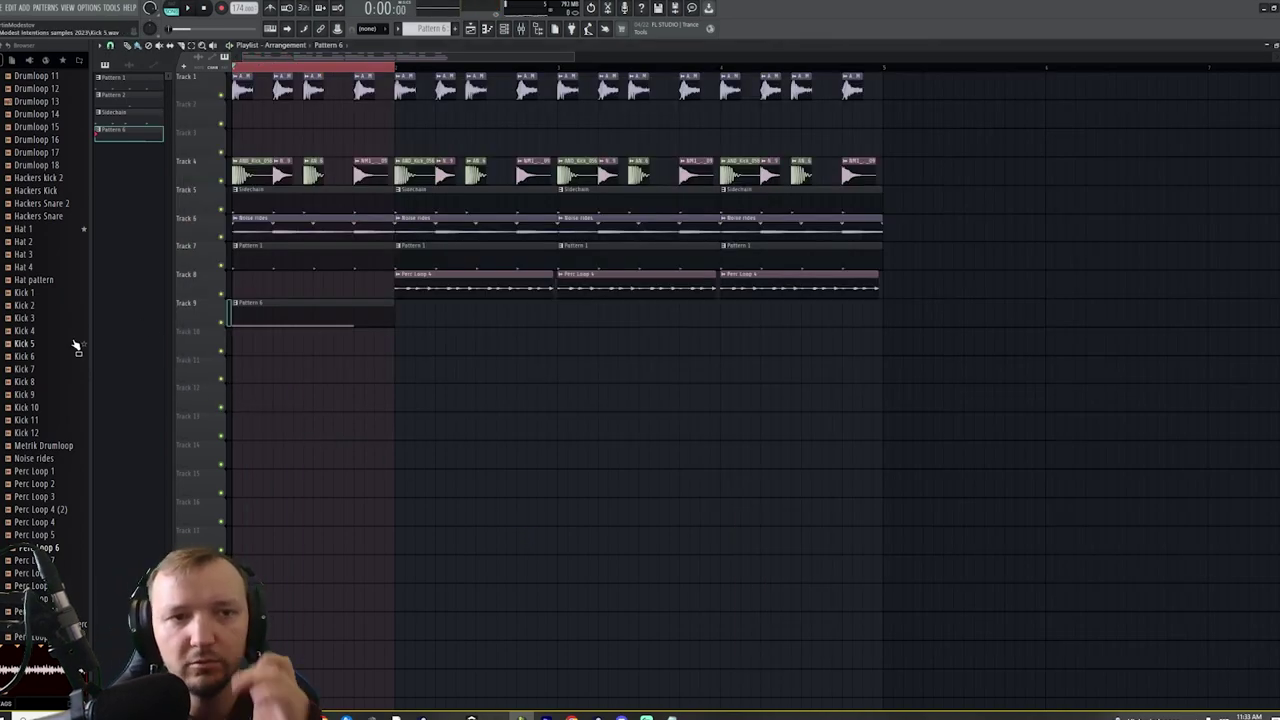
{"action": "key", "text": "space"}
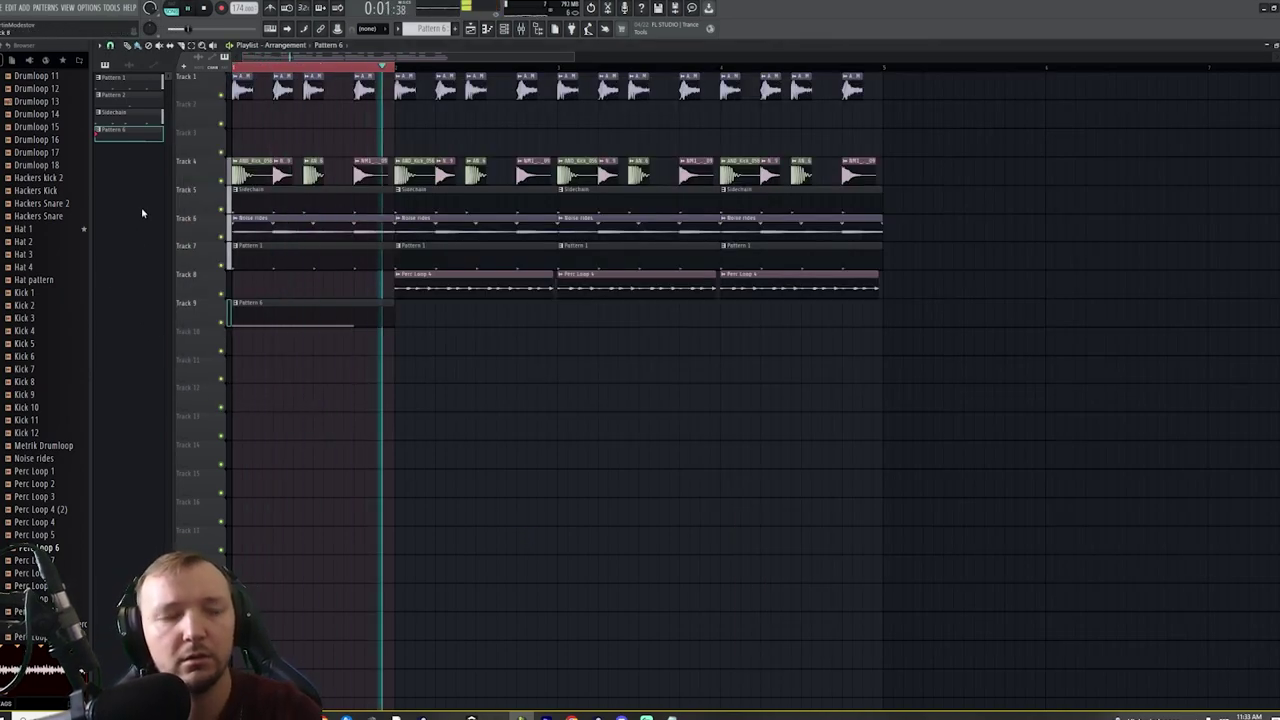
{"action": "scroll", "coordinate": [178, 184], "scroll_direction": "up", "scroll_amount": 3}
{"action": "key", "text": "space"}
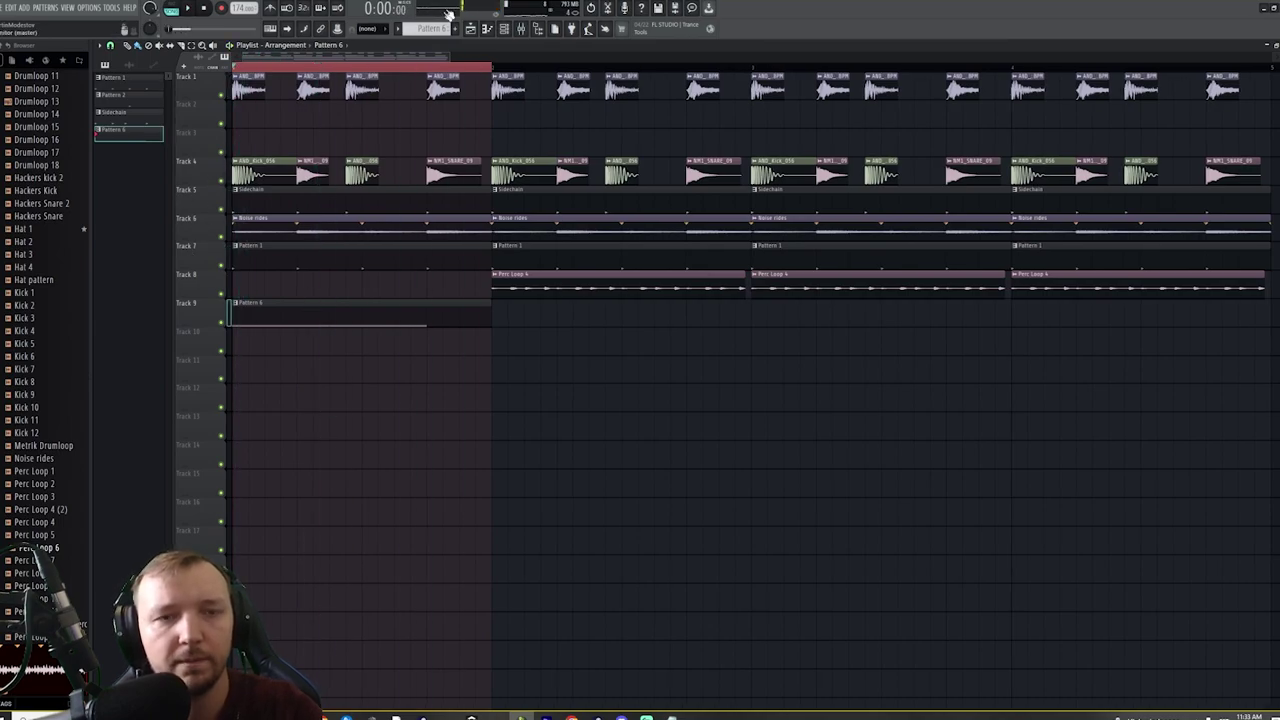
{"action": "left_click", "coordinate": [521, 28]}
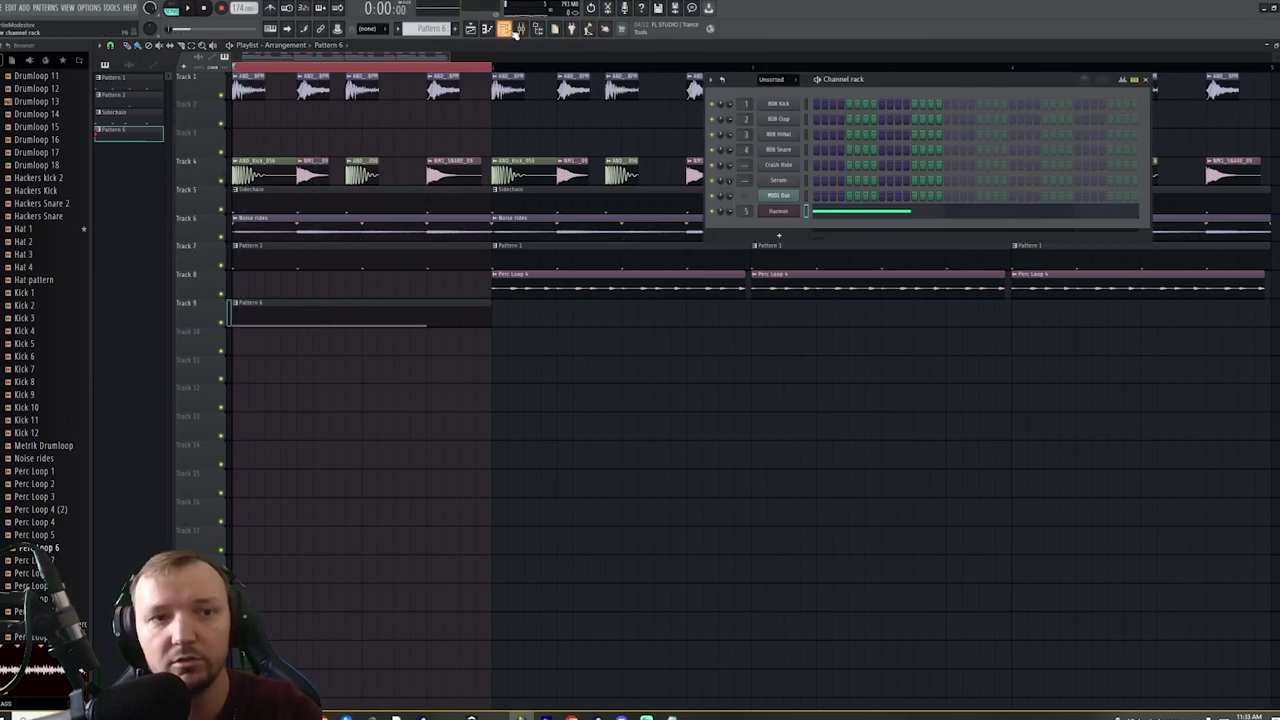
Show all channels in the channel rack and place the second resampled project audio clip on Track 10 at beat 4 of bar 1
{"action": "left_click", "coordinate": [782, 82]}
{"action": "left_click", "coordinate": [773, 92]}
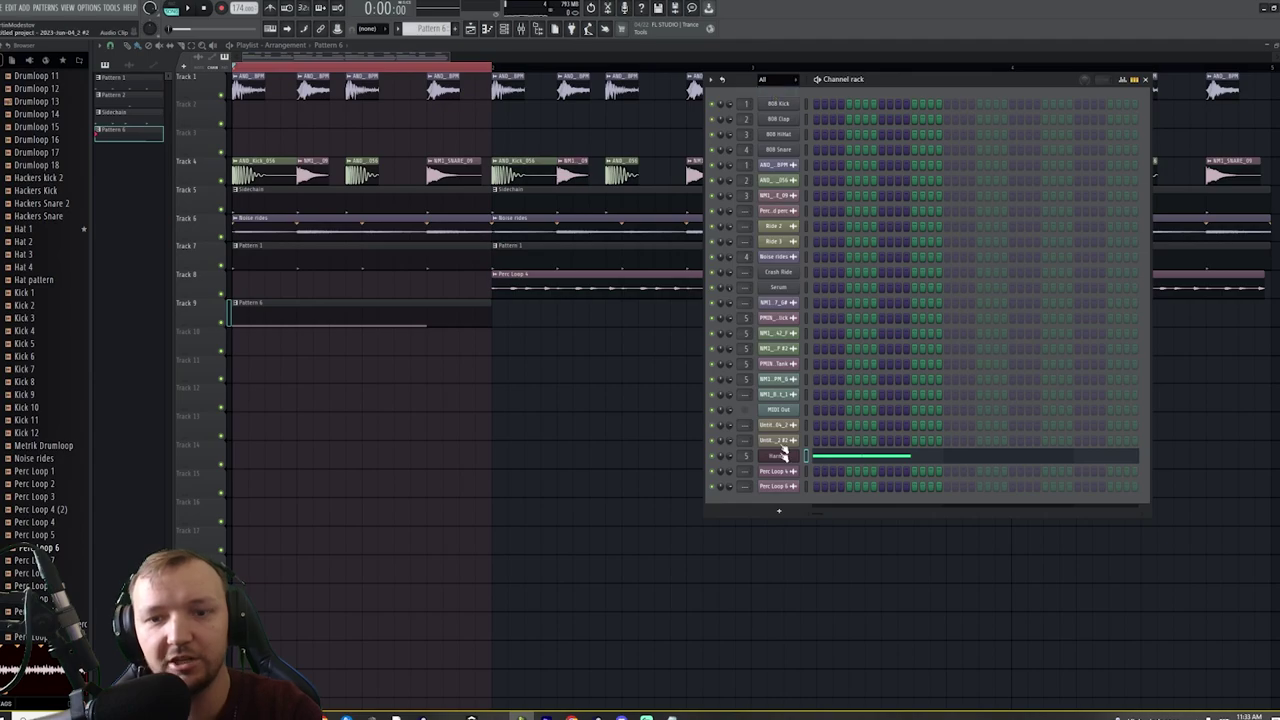
{"action": "left_click", "coordinate": [778, 441]}
{"action": "left_click", "coordinate": [355, 372]}
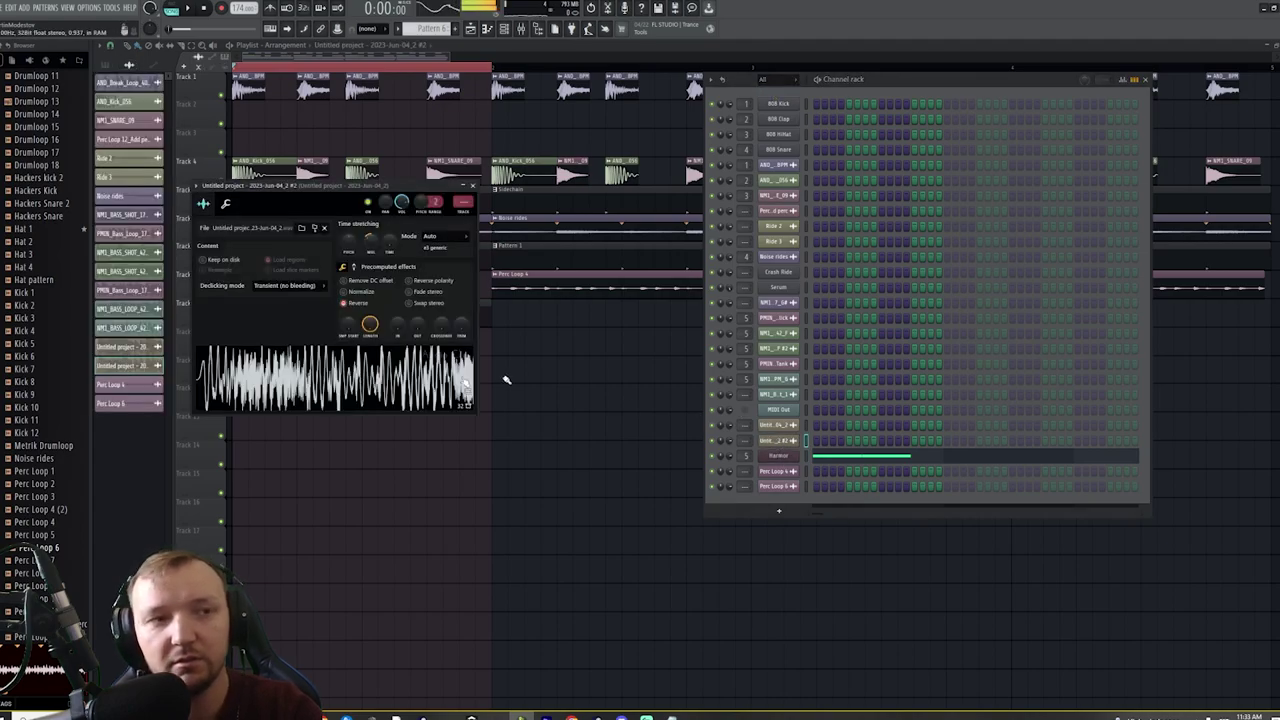
{"action": "left_click", "coordinate": [625, 369]}
{"action": "left_click_drag", "start_coordinate": [625, 370], "coordinate": [468, 330]}
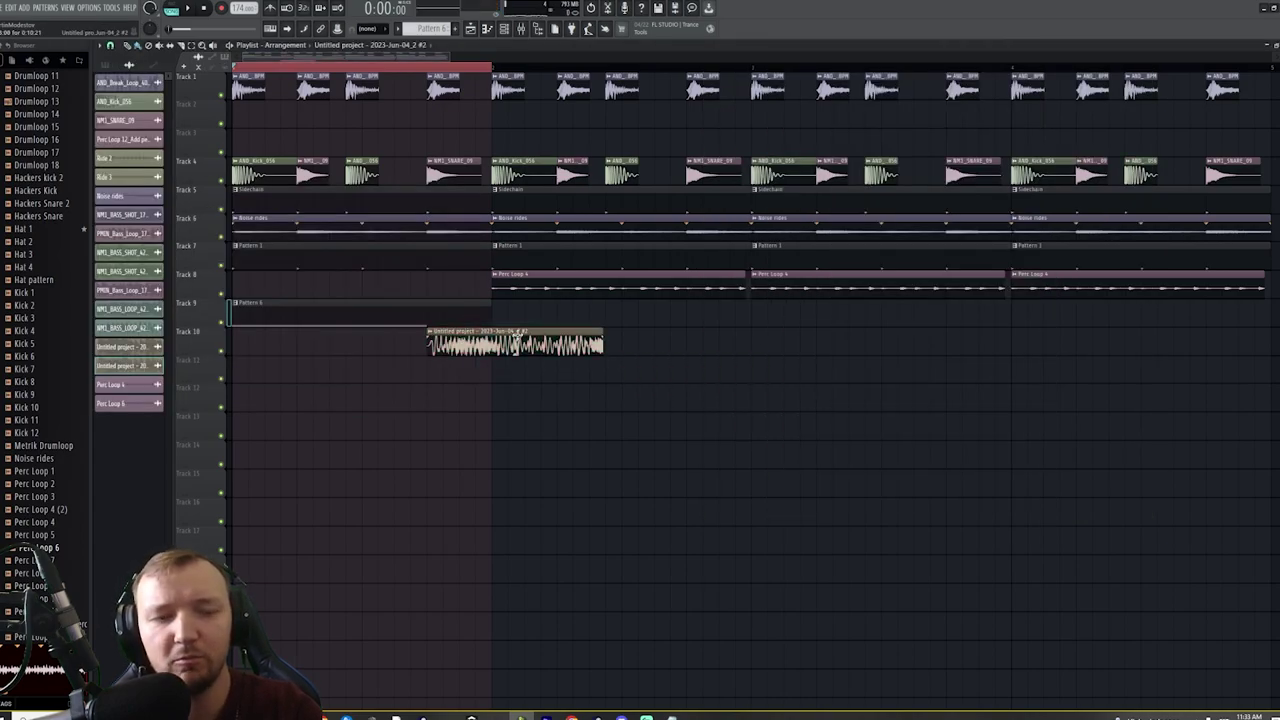
Stretch the Track 10 bass clip longer by raising its time-stretch multiplier, and close its channel settings
{"action": "double_click", "coordinate": [515, 335]}
{"action": "left_click_drag", "start_coordinate": [370, 240], "coordinate": [370, 222]}
{"action": "right_click", "coordinate": [557, 431]}
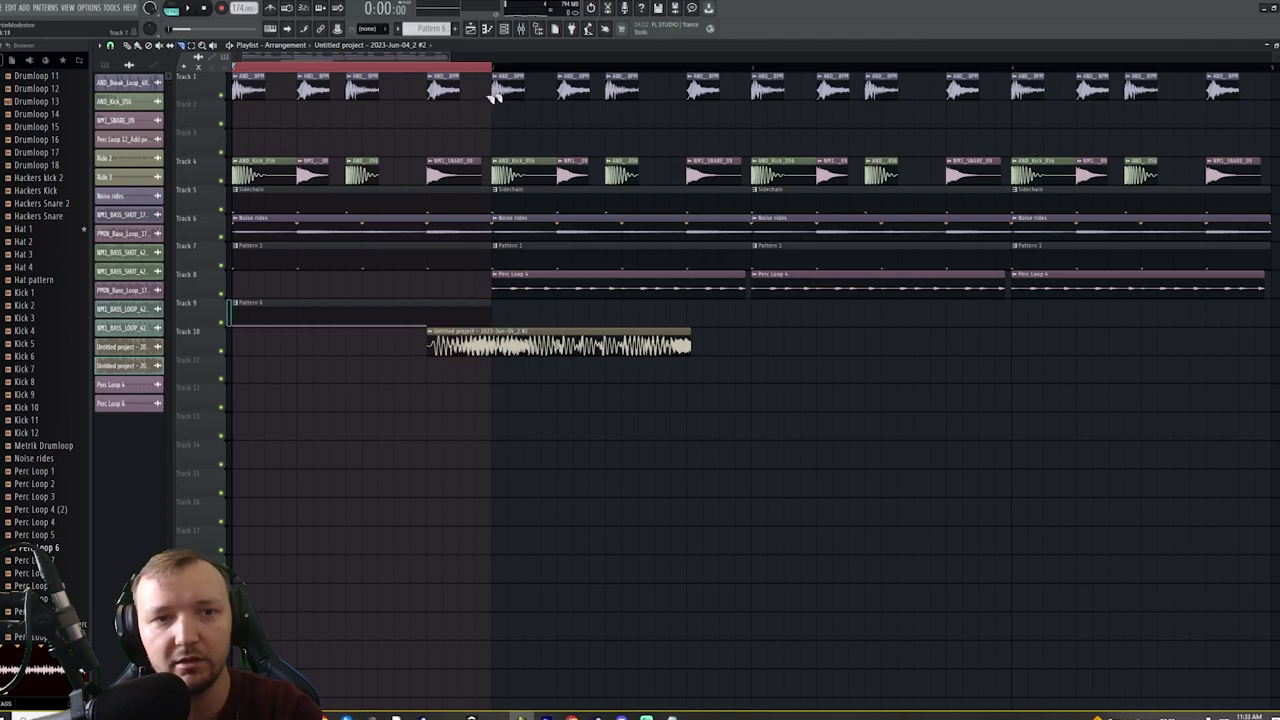
Select bar 1, listen to it with the stretched bass clip, and clear the clip selection
{"action": "left_click_drag", "start_coordinate": [493, 70], "coordinate": [236, 82]}
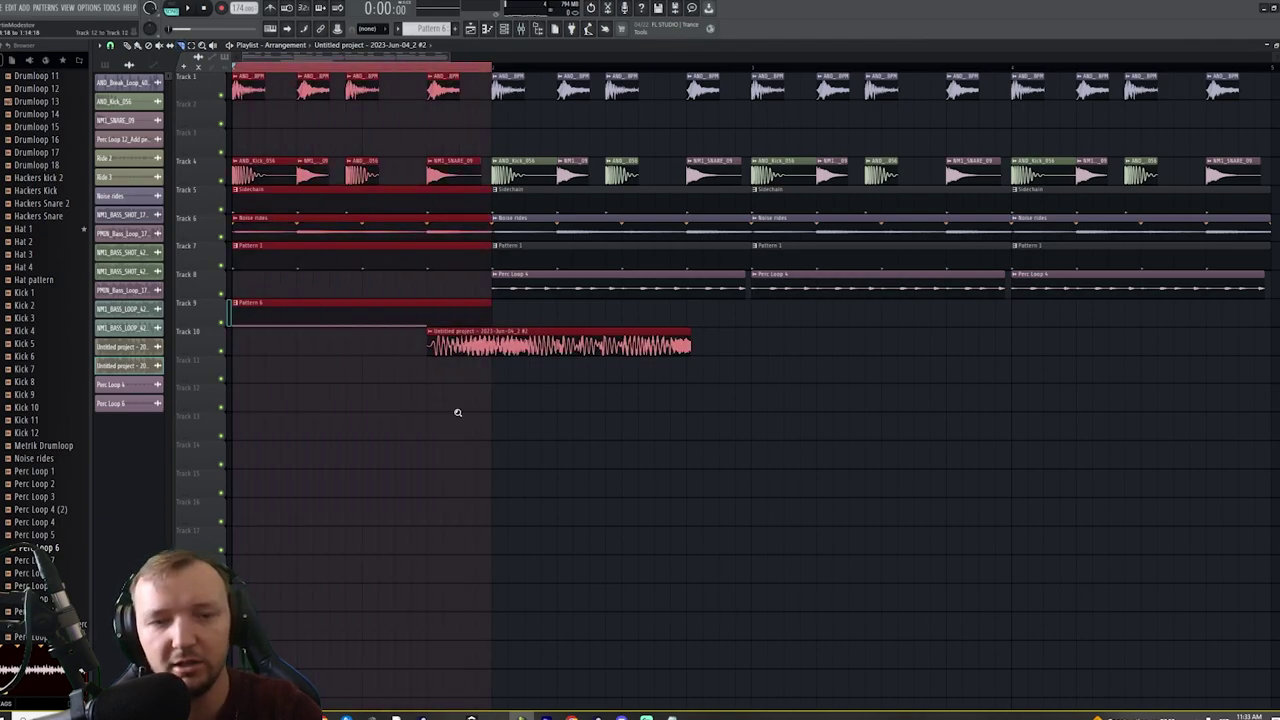
{"action": "right_click", "coordinate": [458, 412], "text": "ctrl"}
{"action": "key", "text": "space"}
{"action": "scroll", "coordinate": [472, 292], "scroll_direction": "down", "scroll_amount": 5}
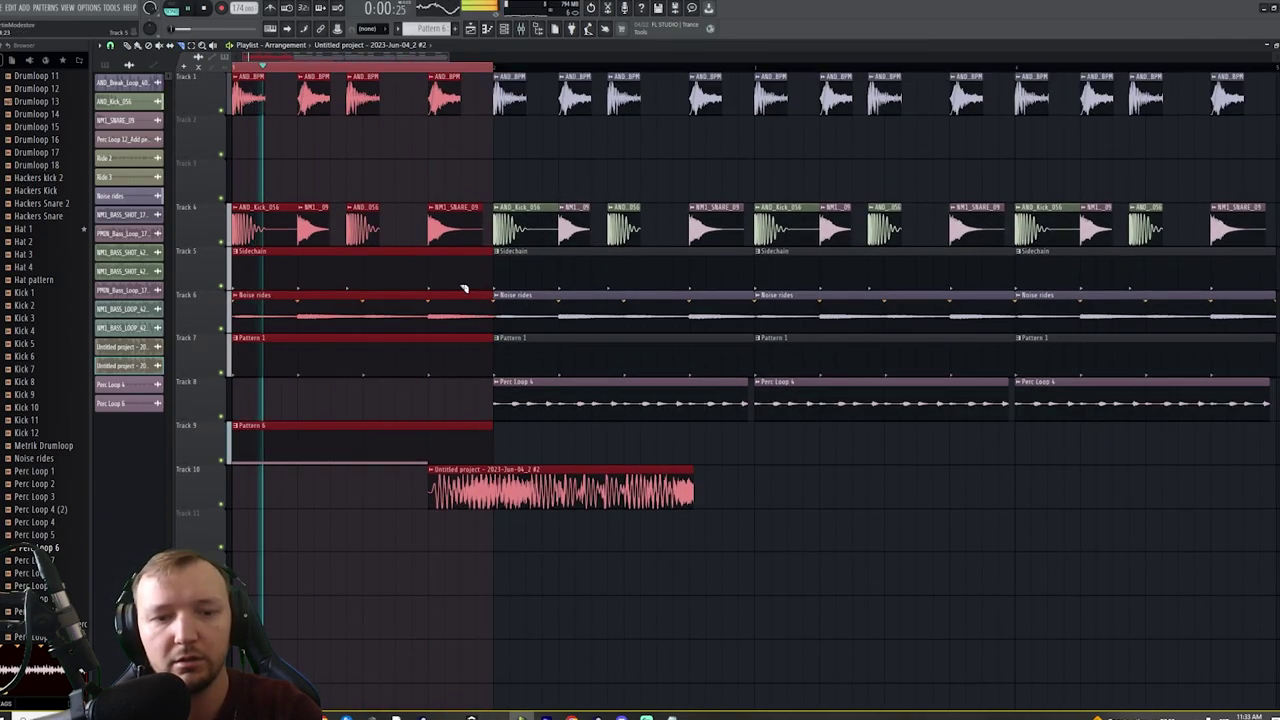
{"action": "left_click", "coordinate": [517, 577], "text": "ctrl"}
{"action": "key", "text": "space"}
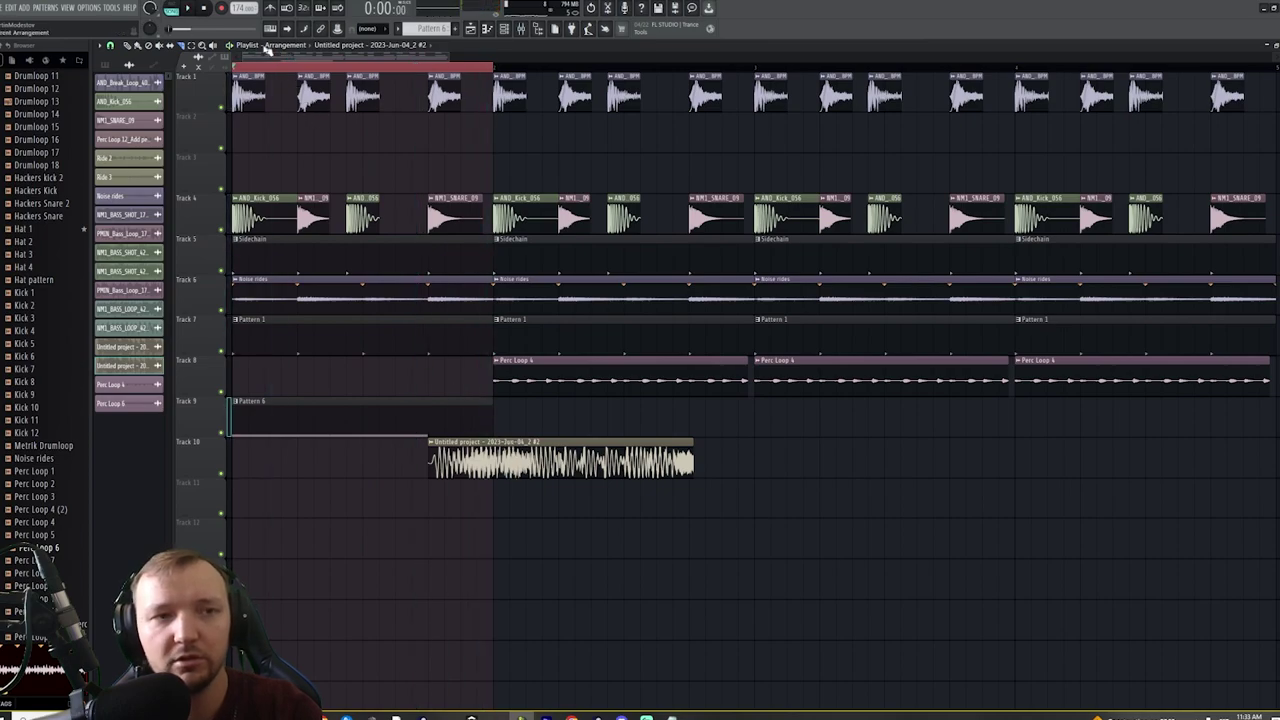
Delete both snare clips on Track 4 within bar 1
{"action": "scroll", "coordinate": [335, 236], "scroll_direction": "down", "scroll_amount": 3}
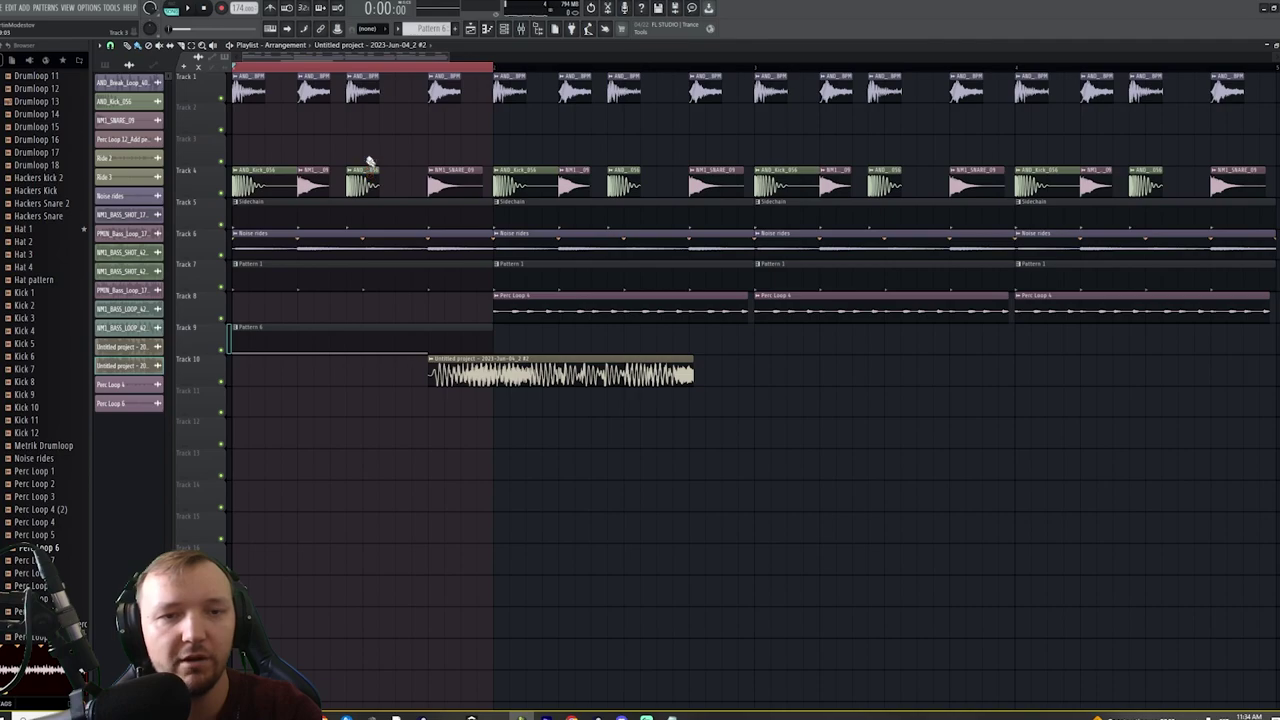
{"action": "right_click", "coordinate": [438, 163]}
{"action": "right_click", "coordinate": [311, 174]}
Place the Snare 9 sample on Track 3 at beats 2 and 4 of bar 1 and play it back
{"action": "scroll", "coordinate": [66, 446], "scroll_direction": "down", "scroll_amount": 2}
{"action": "scroll", "coordinate": [60, 450], "scroll_direction": "down", "scroll_amount": 10}
{"action": "left_click", "coordinate": [30, 470]}
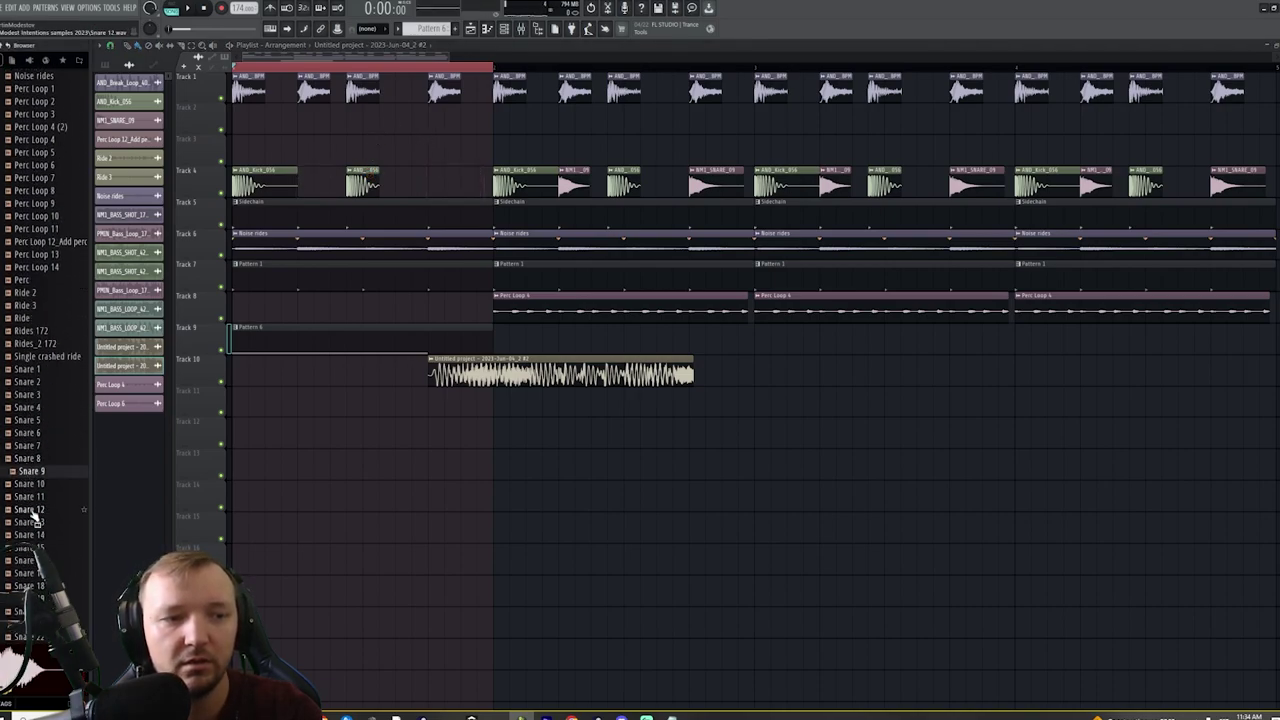
{"action": "left_click_drag", "start_coordinate": [30, 503], "coordinate": [303, 150]}
{"action": "key", "text": "space"}
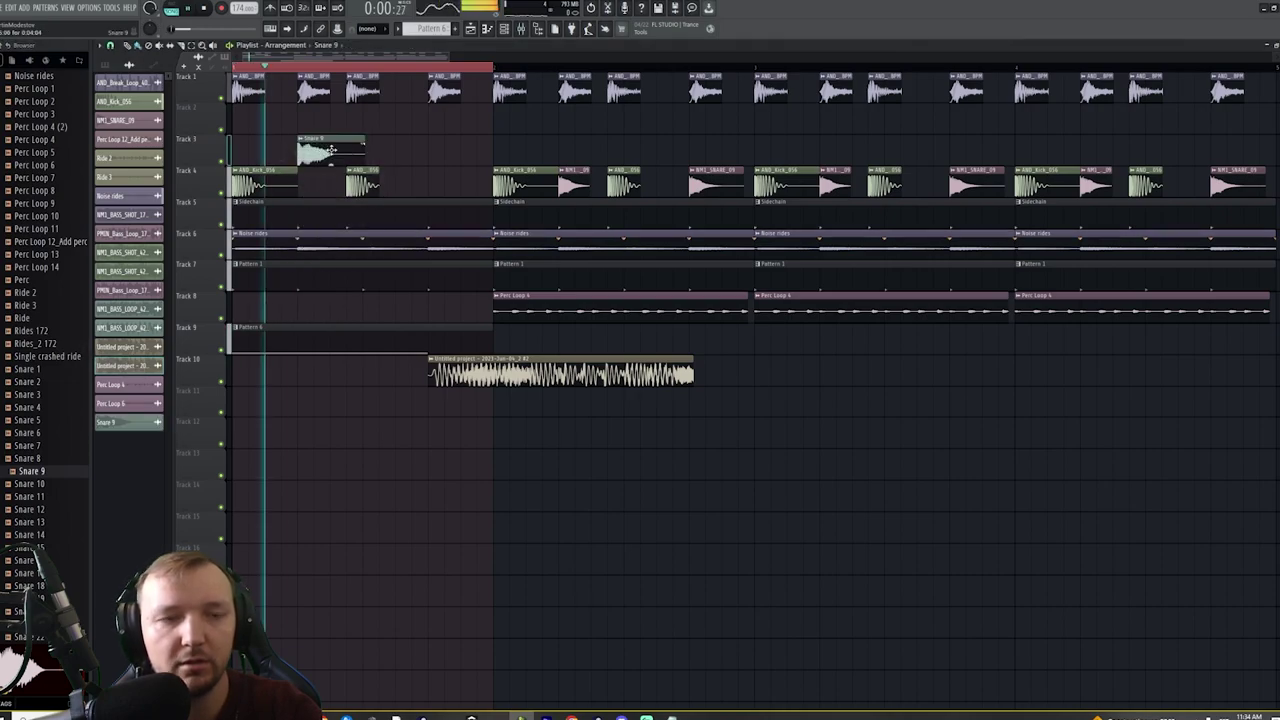
{"action": "left_click", "coordinate": [440, 151]}
{"action": "key", "text": "space"}
Audition other snare samples in the Track 3 clips during playback and replace Snare 9 with Snare 33
{"action": "left_click", "coordinate": [32, 496]}
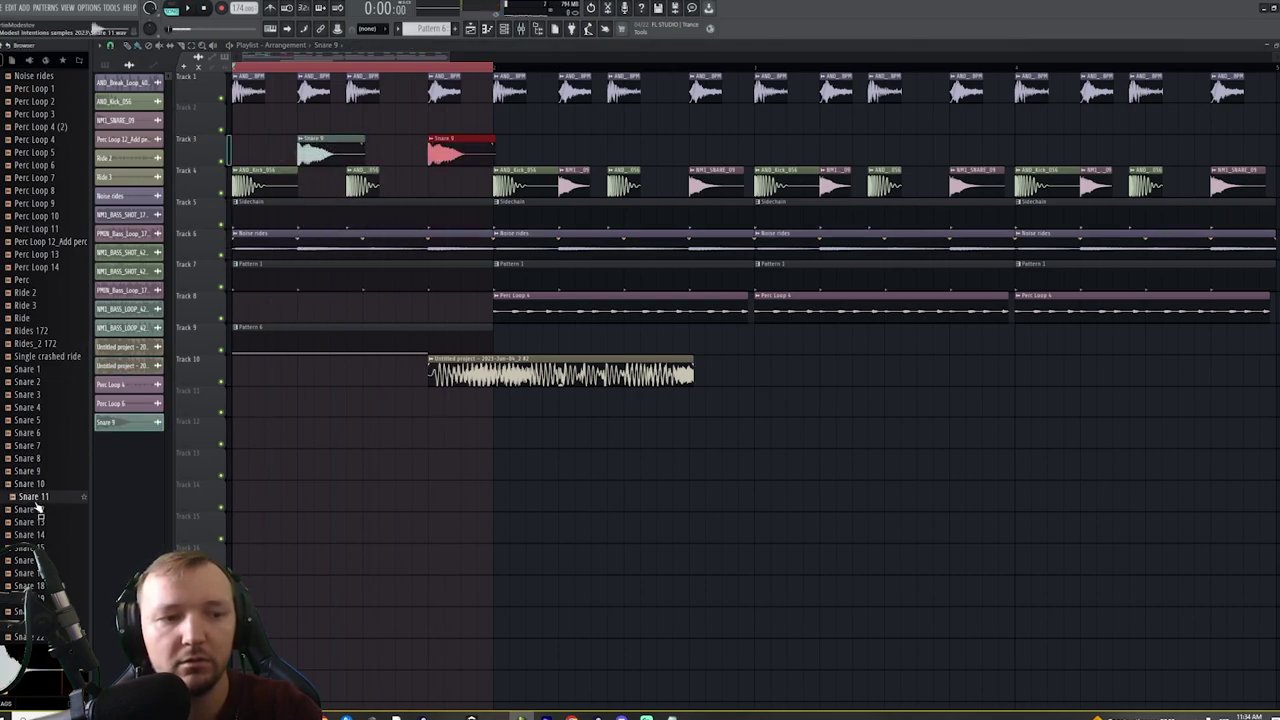
{"action": "double_click", "coordinate": [342, 151]}
{"action": "key", "text": "space"}
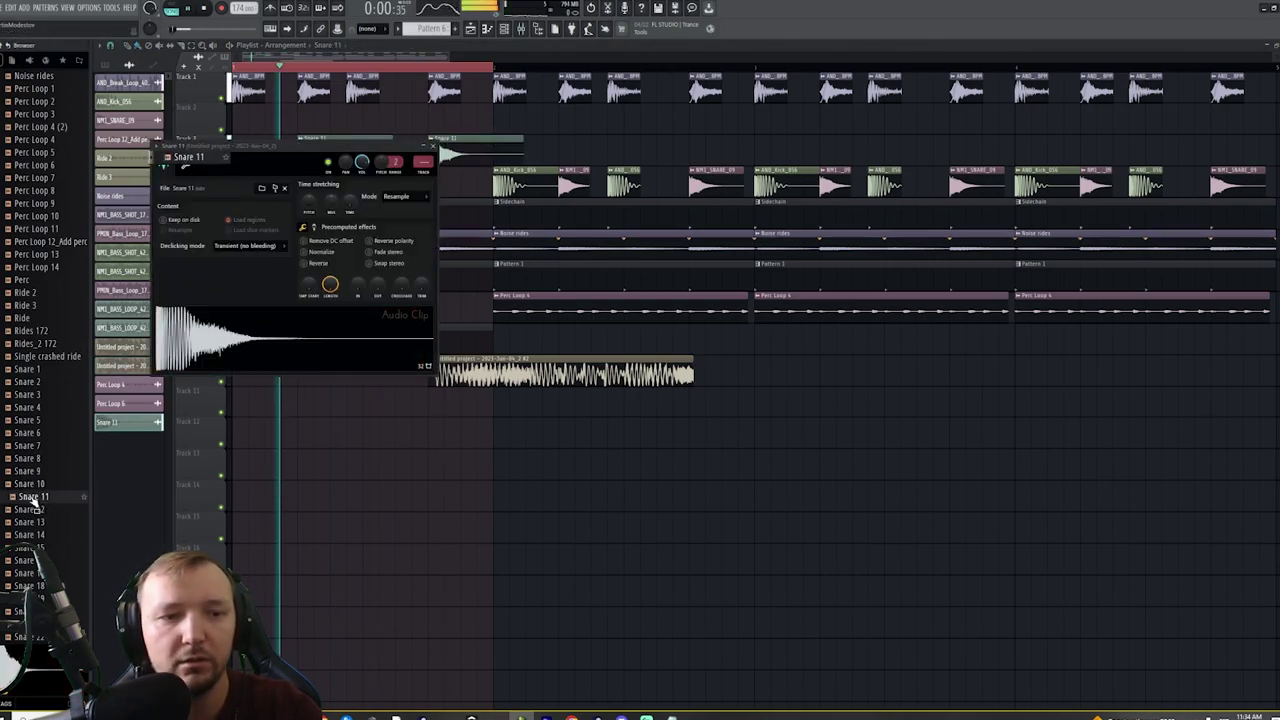
{"action": "middle_click", "coordinate": [36, 528]}
{"action": "middle_click", "coordinate": [29, 562]}
{"action": "scroll", "coordinate": [40, 528], "scroll_direction": "down", "scroll_amount": 3}
{"action": "middle_click", "coordinate": [42, 527]}
{"action": "scroll", "coordinate": [43, 500], "scroll_direction": "down", "scroll_amount": 3}
{"action": "left_click", "coordinate": [44, 433]}
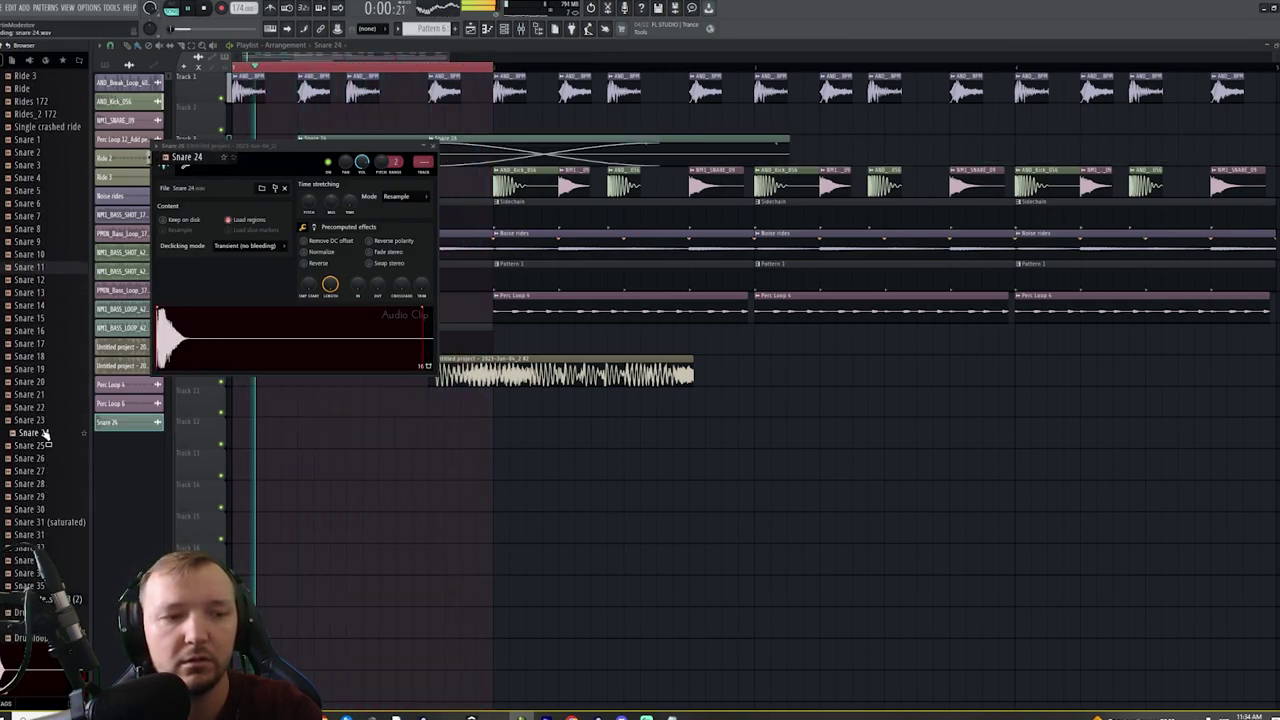
{"action": "left_click", "coordinate": [43, 421]}
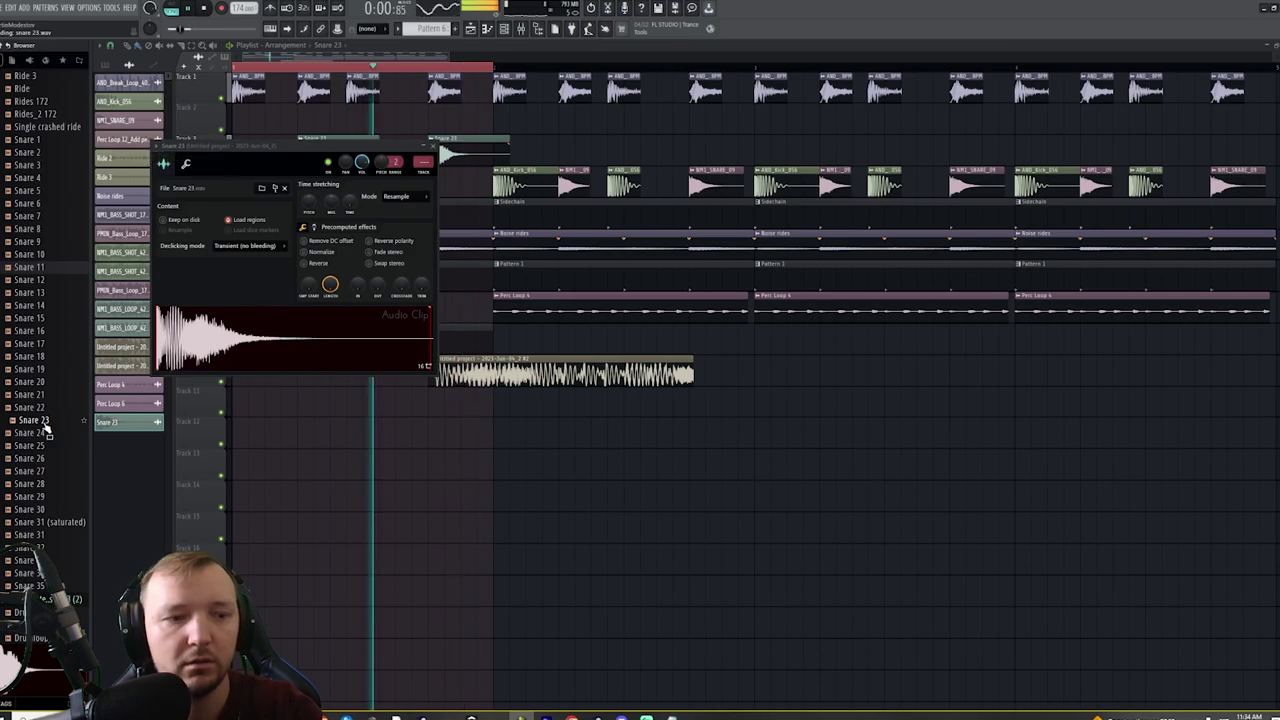
{"action": "middle_click", "coordinate": [57, 562]}
Lower Snare 33's time-stretch multiplier slightly and stop playback
{"action": "key", "text": "Escape"}
{"action": "double_click", "coordinate": [488, 147]}
{"action": "left_click_drag", "start_coordinate": [331, 197], "coordinate": [332, 205]}
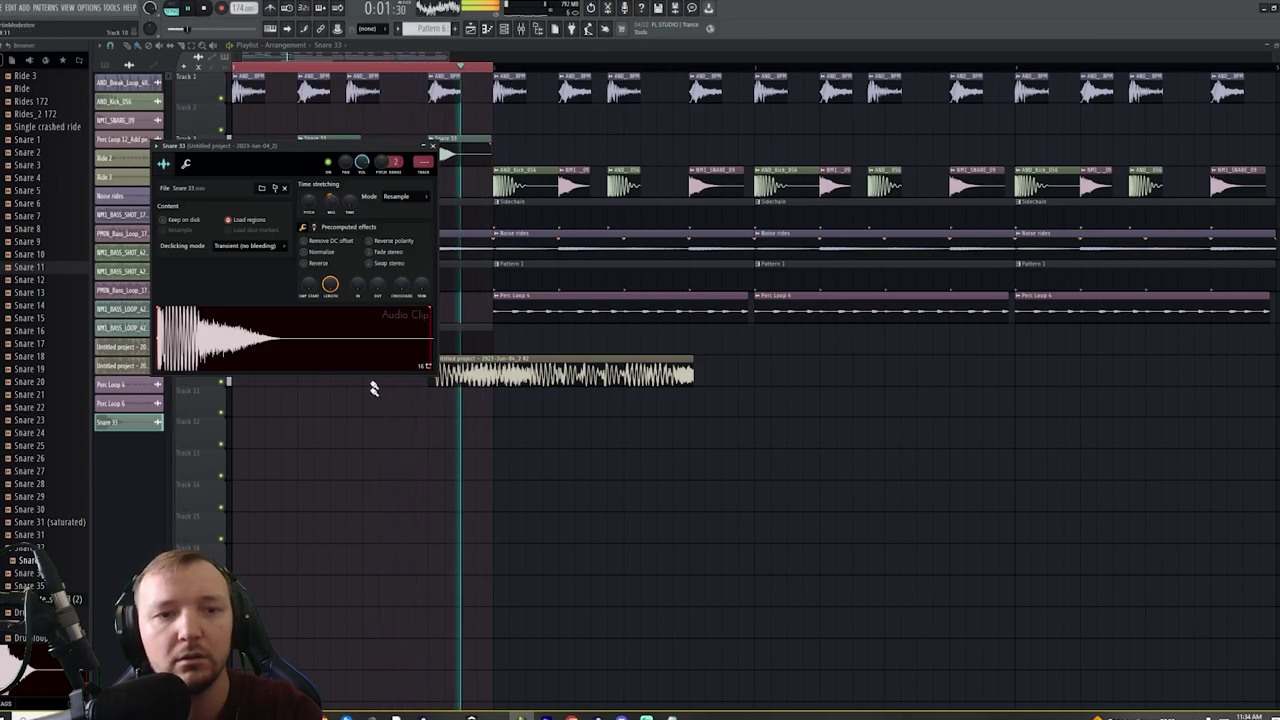
{"action": "key", "text": "space"}
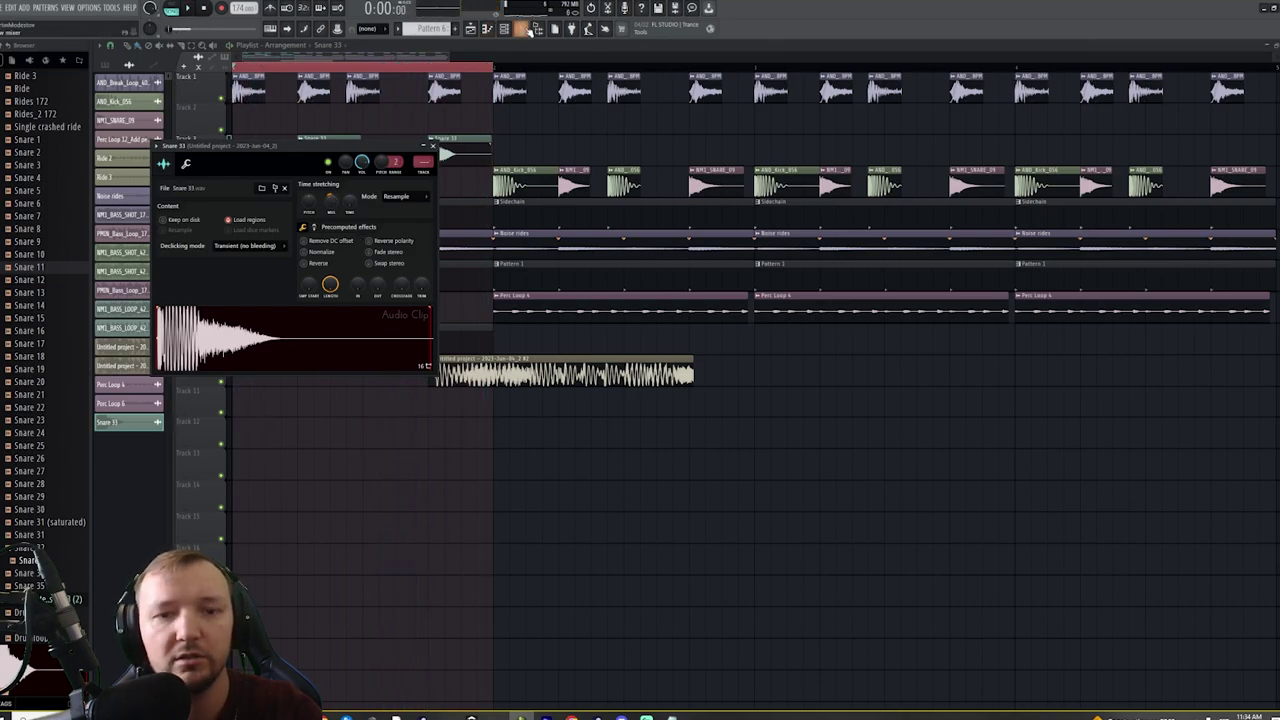
Route Snare 33 to the Snare mixer track, number 3, and listen to bar 1
{"action": "key", "text": "F9"}
{"action": "left_click", "coordinate": [415, 410]}
{"action": "left_click_drag", "start_coordinate": [423, 163], "coordinate": [423, 150]}
{"action": "key", "text": "space"}
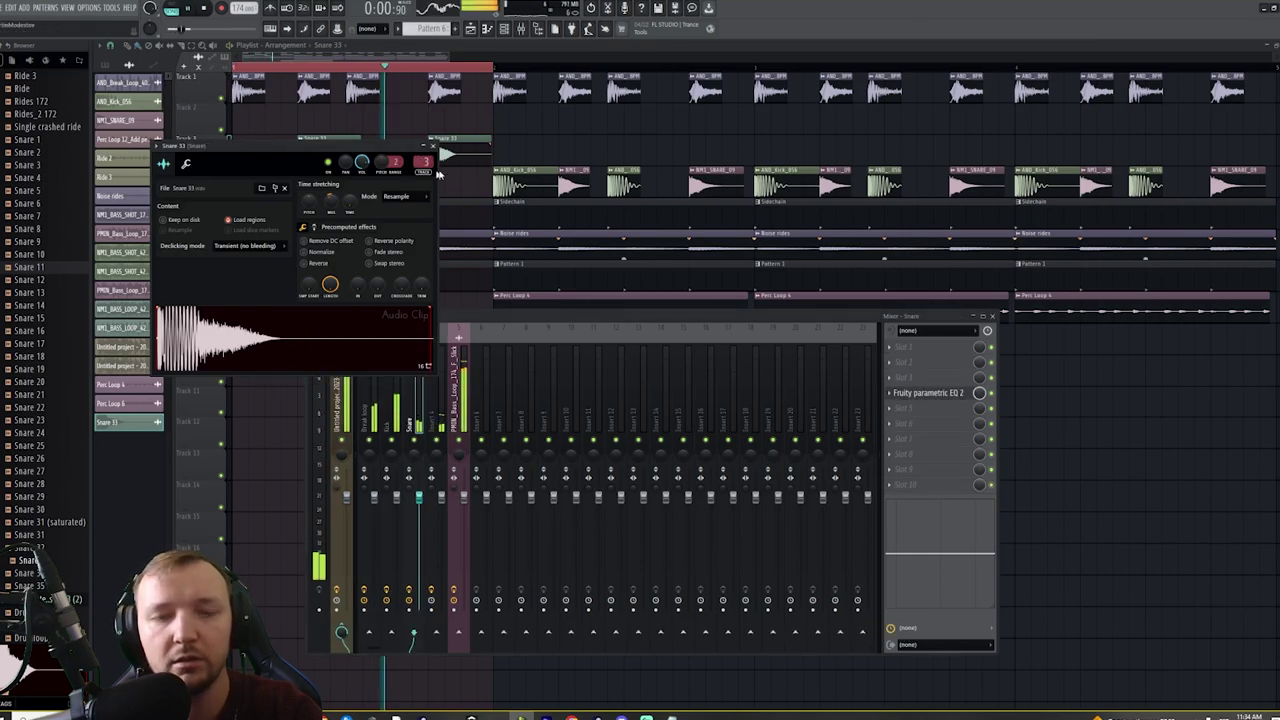
{"action": "right_click", "coordinate": [597, 146]}
{"action": "left_click_drag", "start_coordinate": [496, 69], "coordinate": [232, 69]}
{"action": "right_click", "coordinate": [354, 444]}
{"action": "key", "text": "space"}
Browse the ride samples, place Crashed Rides 172 on Track 12 from the start of bar 1, and play it
{"action": "scroll", "coordinate": [20, 257], "scroll_direction": "up", "scroll_amount": 8}
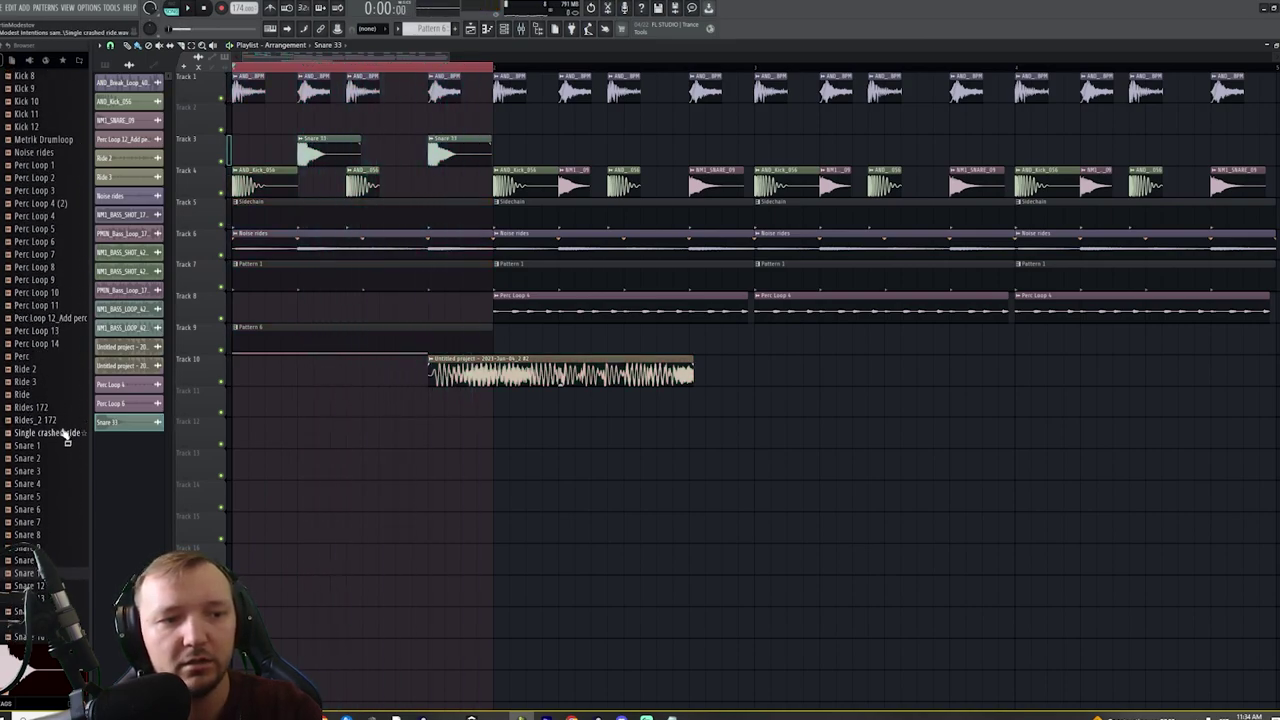
{"action": "left_click", "coordinate": [45, 432]}
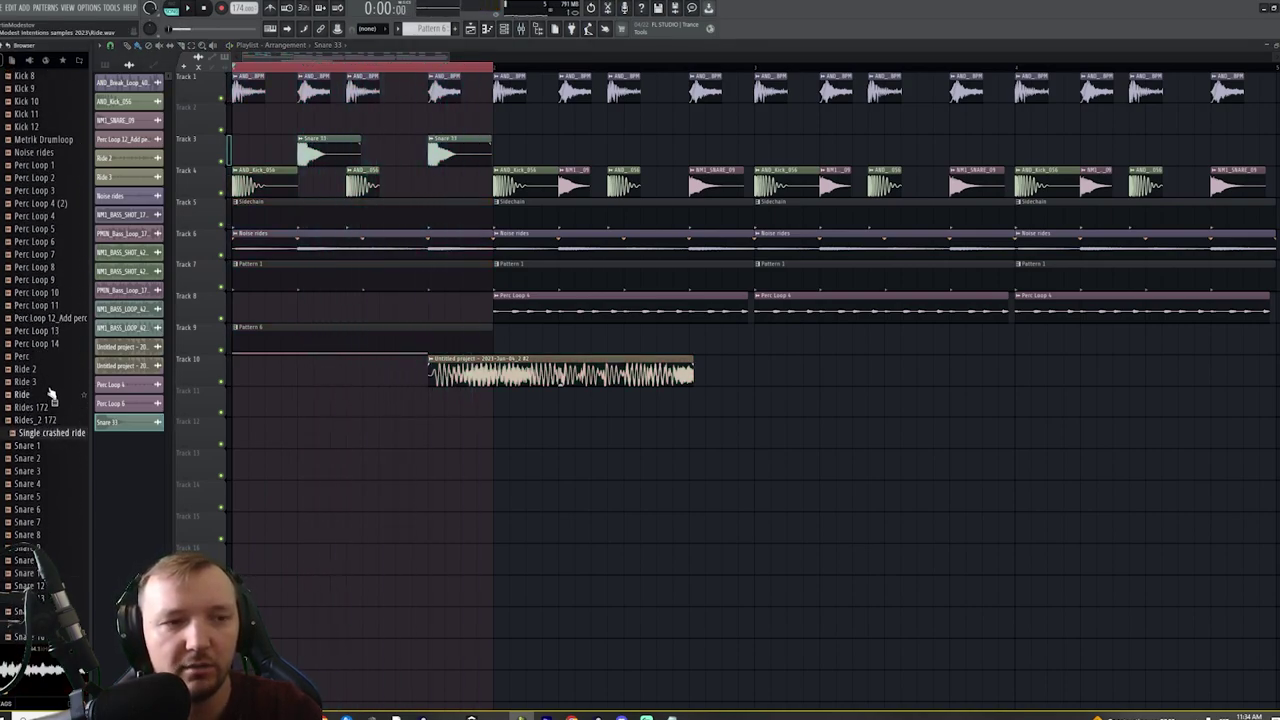
{"action": "scroll", "coordinate": [50, 397], "scroll_direction": "up", "scroll_amount": 5}
{"action": "scroll", "coordinate": [50, 397], "scroll_direction": "up", "scroll_amount": 9}
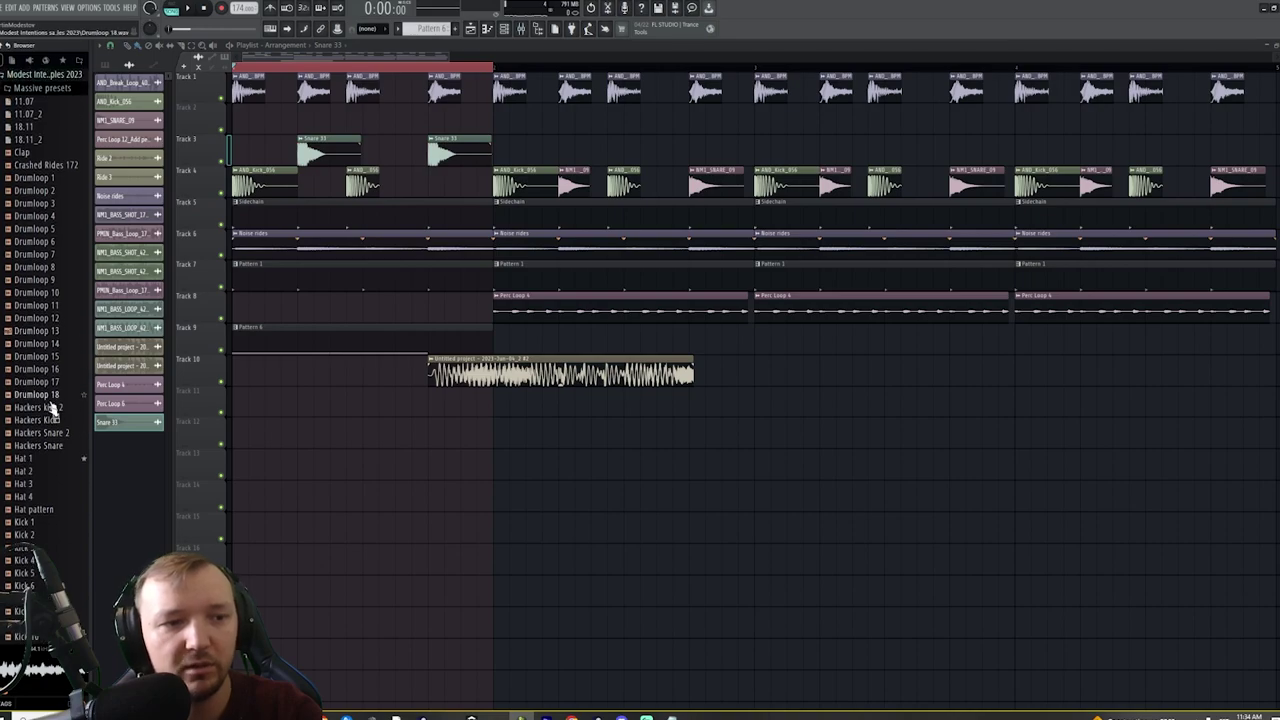
{"action": "scroll", "coordinate": [50, 397], "scroll_direction": "up", "scroll_amount": 8}
{"action": "left_click_drag", "start_coordinate": [45, 466], "coordinate": [278, 432]}
{"action": "scroll", "coordinate": [379, 401], "scroll_direction": "down", "scroll_amount": 4}
{"action": "key", "text": "space"}
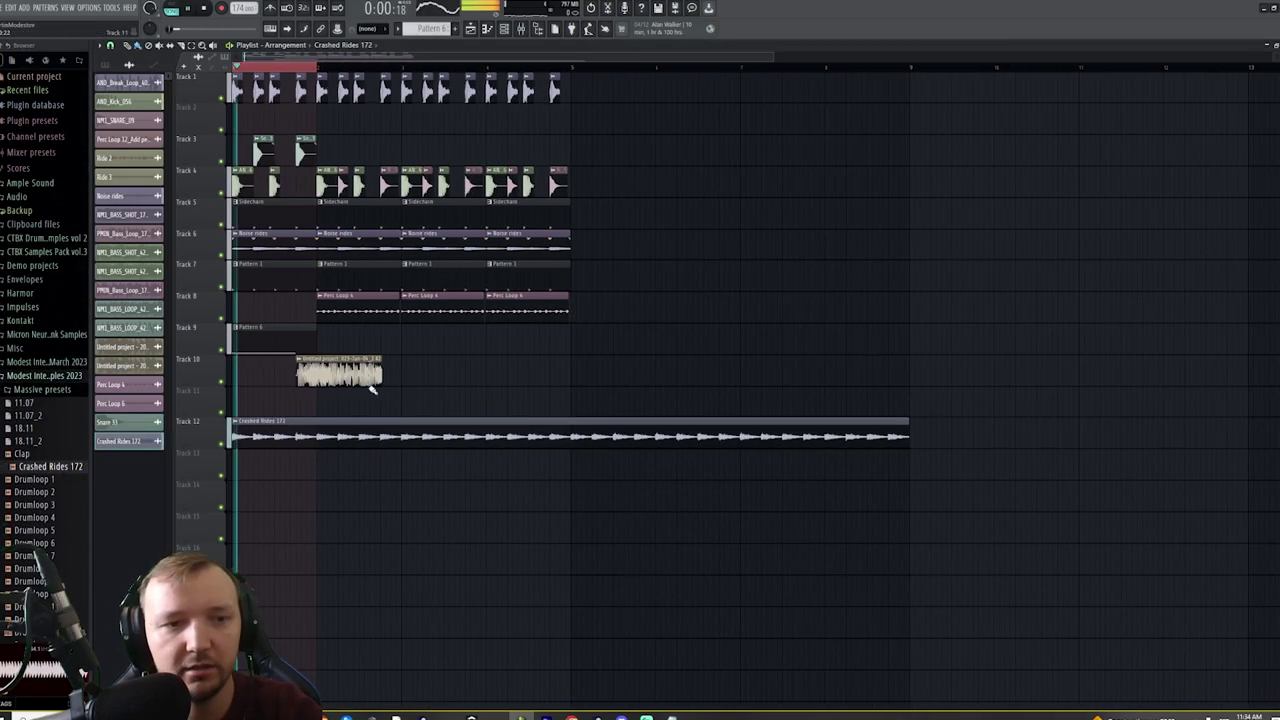
Check the channel settings of the Crashed Rides 172 clip and close them
{"action": "scroll", "coordinate": [377, 390], "scroll_direction": "up", "scroll_amount": 3}
{"action": "double_click", "coordinate": [458, 425]}
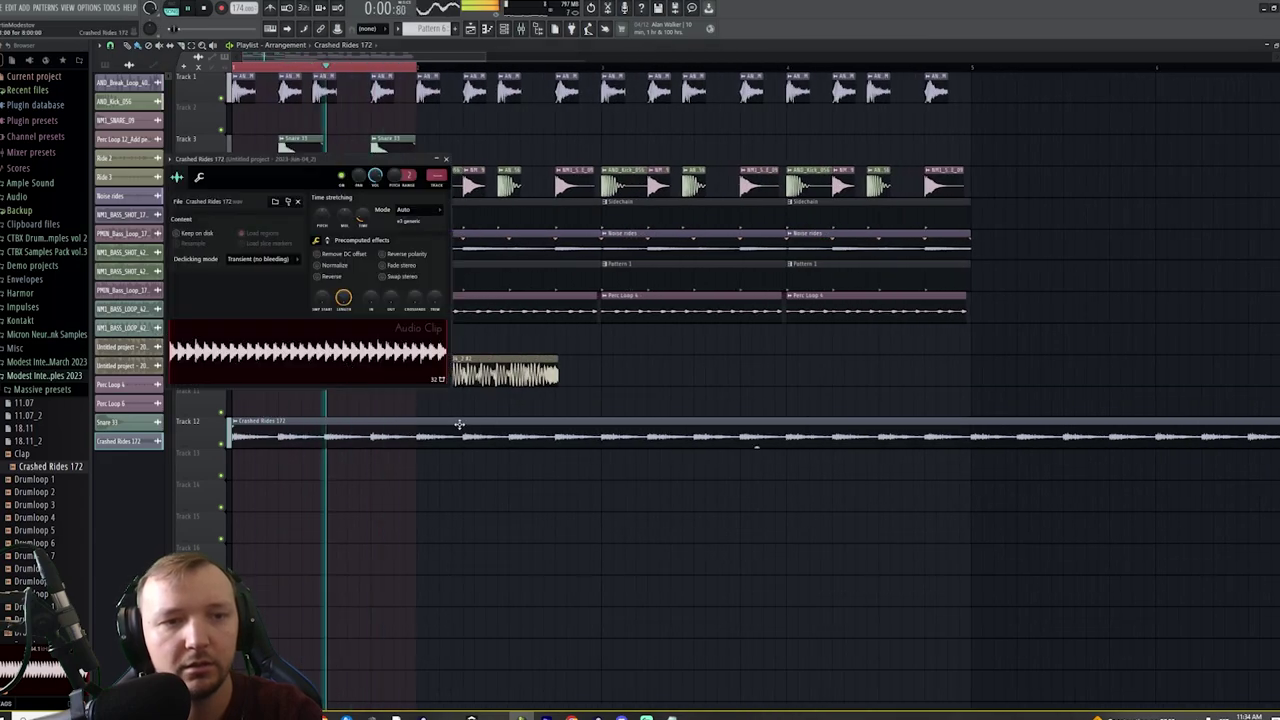
{"action": "left_click", "coordinate": [198, 177]}
{"action": "left_click", "coordinate": [446, 159]}
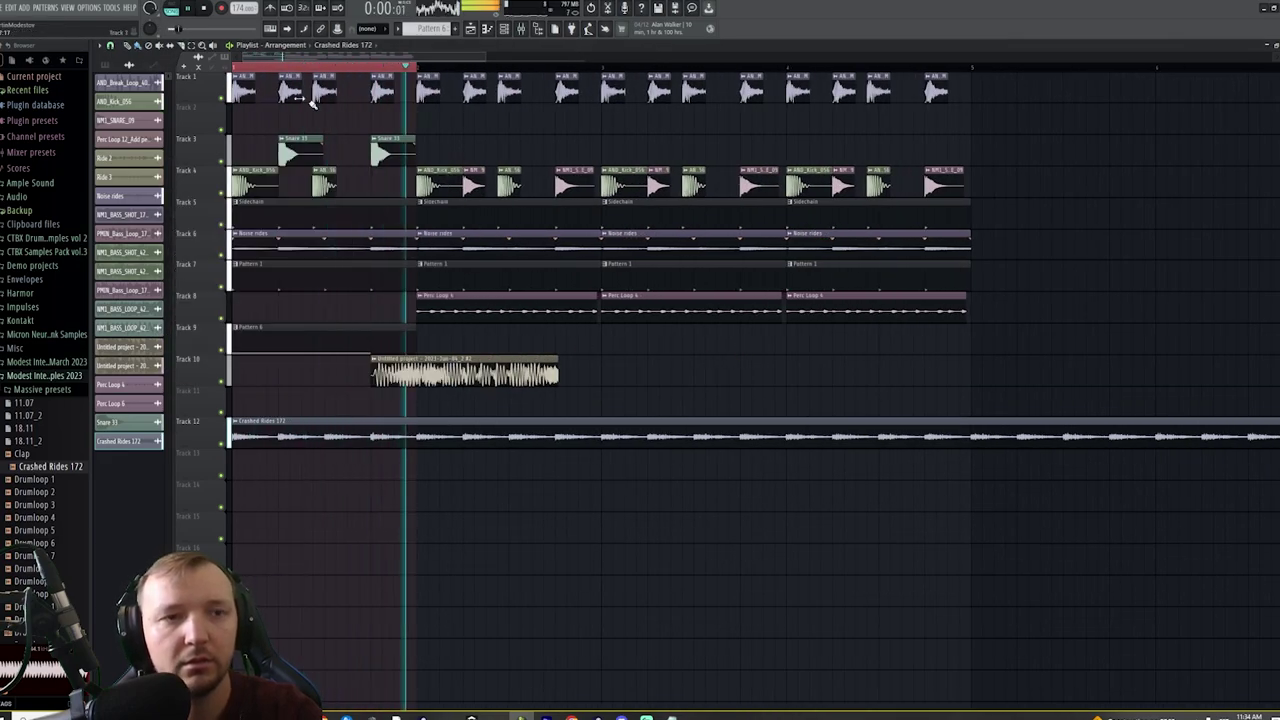
Try slipping the audio inside the Track 10 bass clip, undo the last slip, and delete the clip
{"action": "left_click", "coordinate": [170, 46]}
{"action": "left_click_drag", "start_coordinate": [478, 374], "coordinate": [420, 372]}
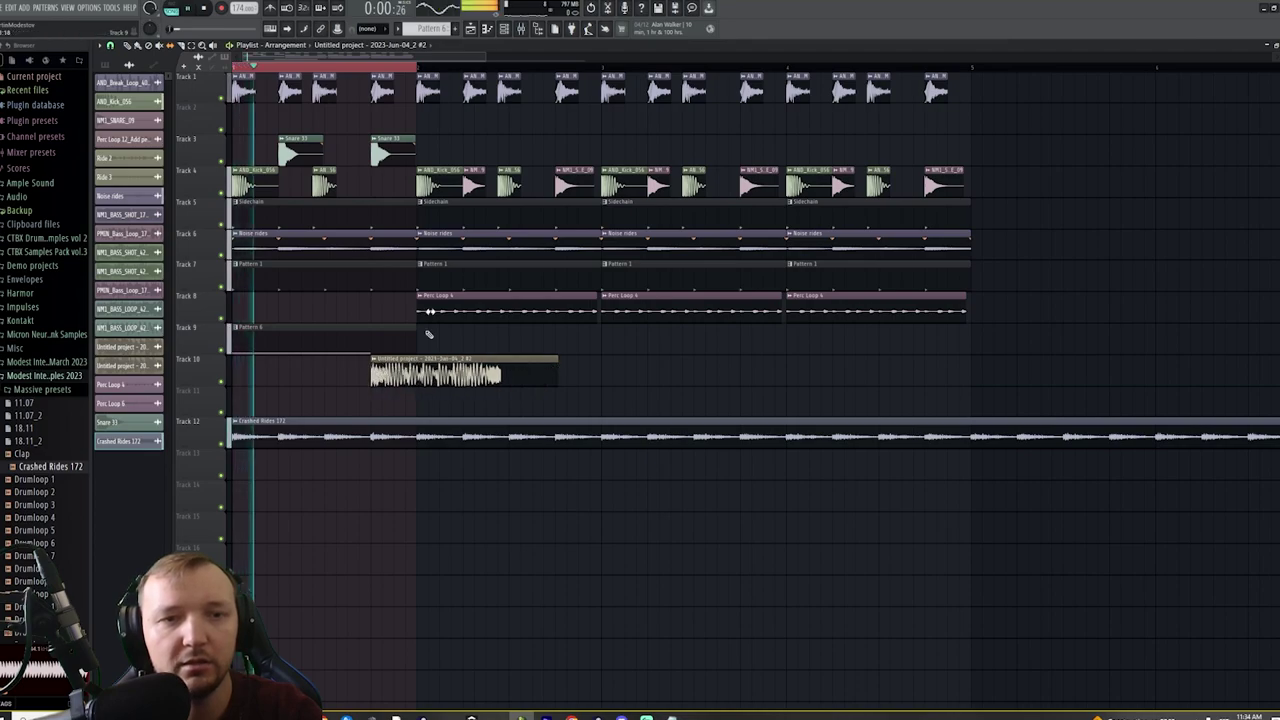
{"action": "left_click_drag", "start_coordinate": [420, 68], "coordinate": [232, 68]}
{"action": "mouse_move", "coordinate": [456, 370]}
{"action": "left_mouse_down"}
{"action": "mouse_move", "coordinate": [425, 371]}
{"action": "mouse_move", "coordinate": [467, 368]}
{"action": "left_mouse_up"}
{"action": "key", "text": "ctrl+z"}
{"action": "left_click", "coordinate": [714, 374], "text": "ctrl"}
{"action": "key", "text": "space"}
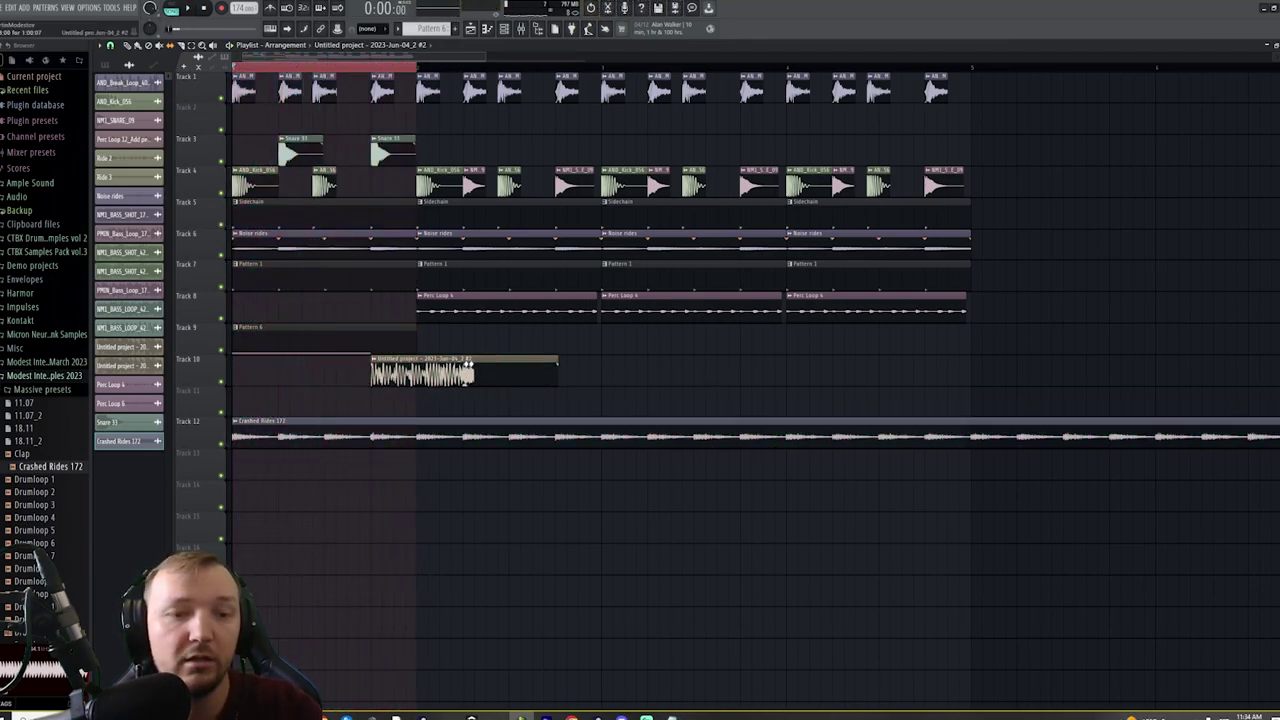
{"action": "right_click", "coordinate": [465, 369]}
Pick the first resampled project audio clip from the channel rack and place it on Track 10 at beat 4 of bar 1
{"action": "left_click", "coordinate": [504, 28]}
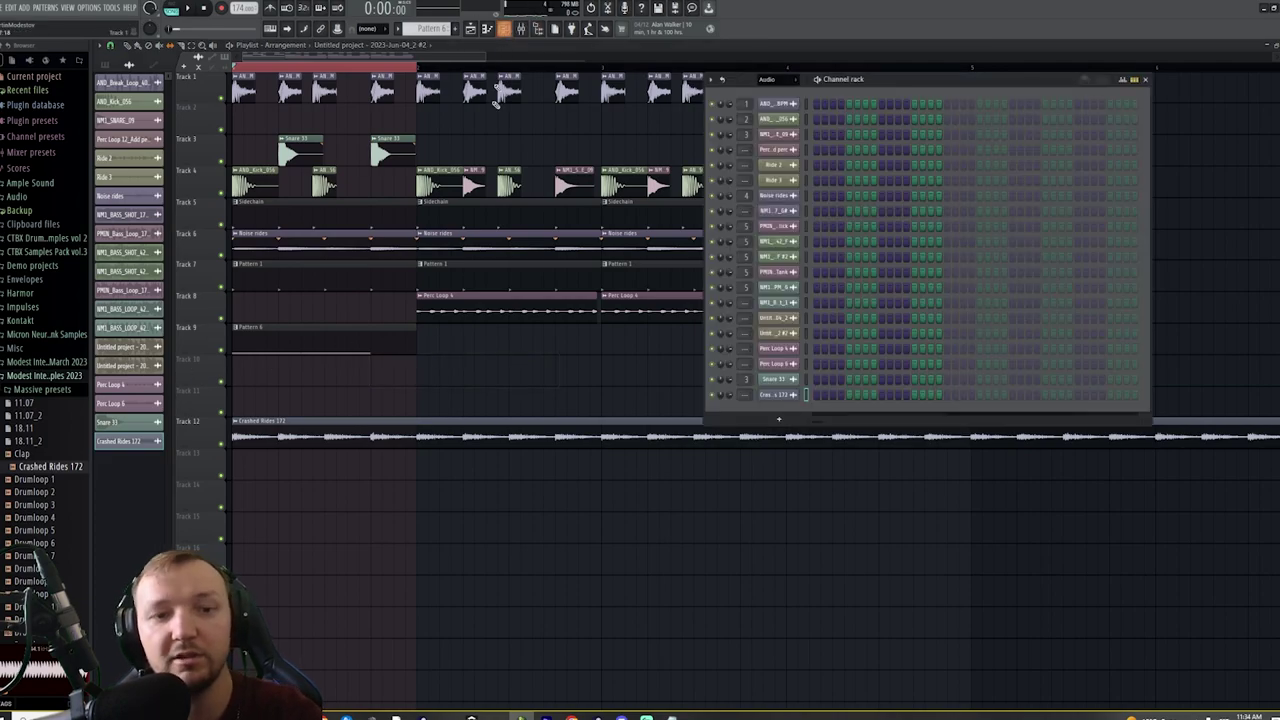
{"action": "left_click", "coordinate": [781, 318]}
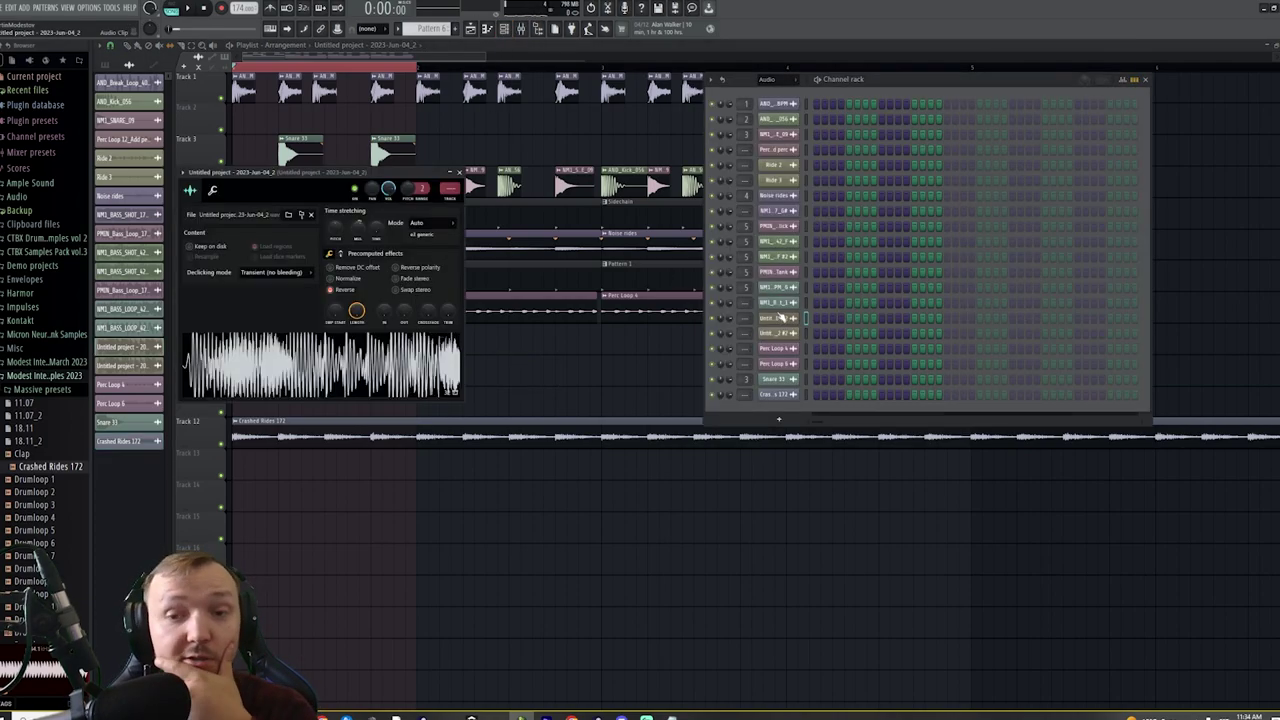
{"action": "left_click", "coordinate": [467, 389]}
{"action": "left_click", "coordinate": [465, 383]}
{"action": "left_click_drag", "start_coordinate": [489, 358], "coordinate": [395, 343]}
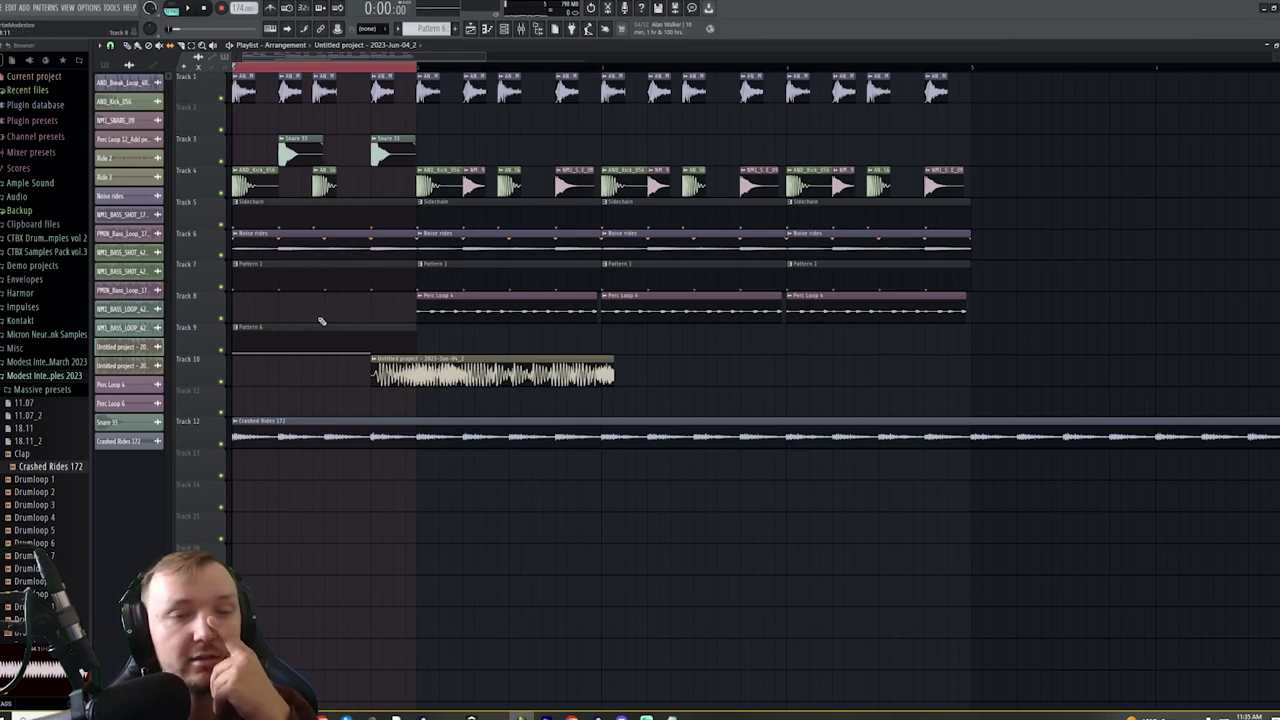
Undo the last clip deletion and remove the resampled bass clips from Track 8 and Track 10
{"action": "key", "text": "ctrl+z"}
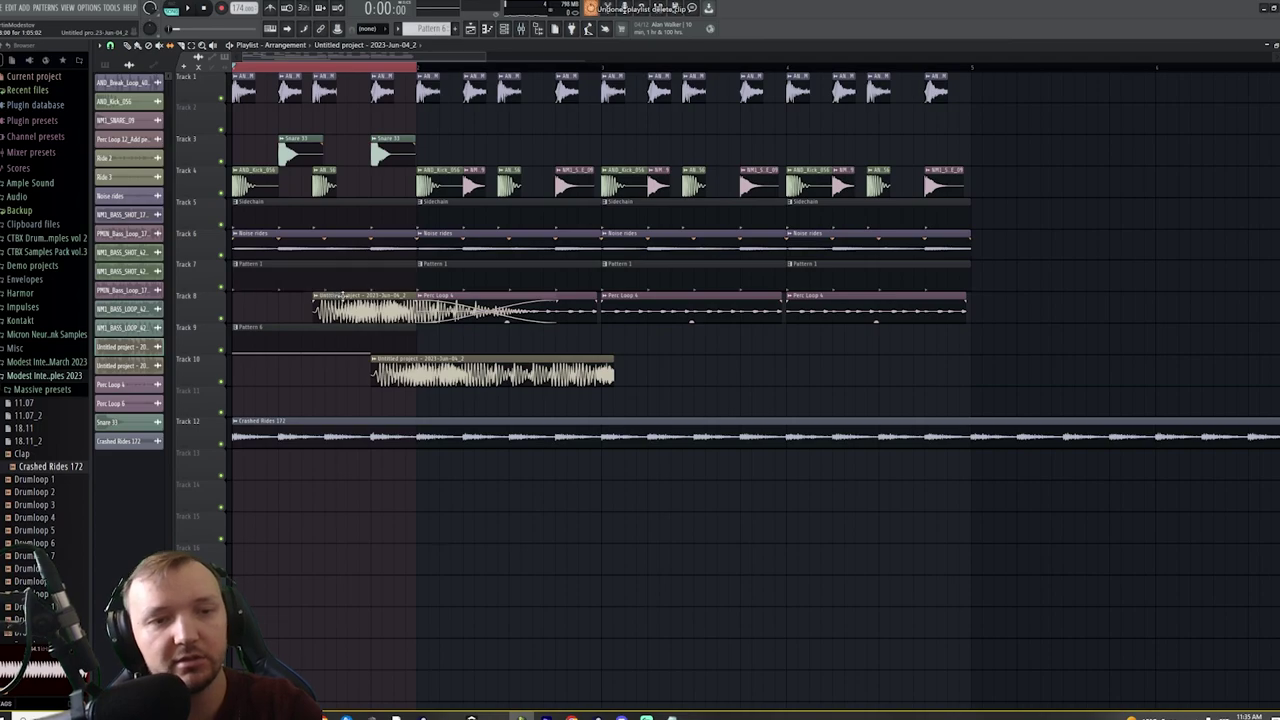
{"action": "right_click", "coordinate": [341, 300]}
{"action": "right_click", "coordinate": [432, 360]}
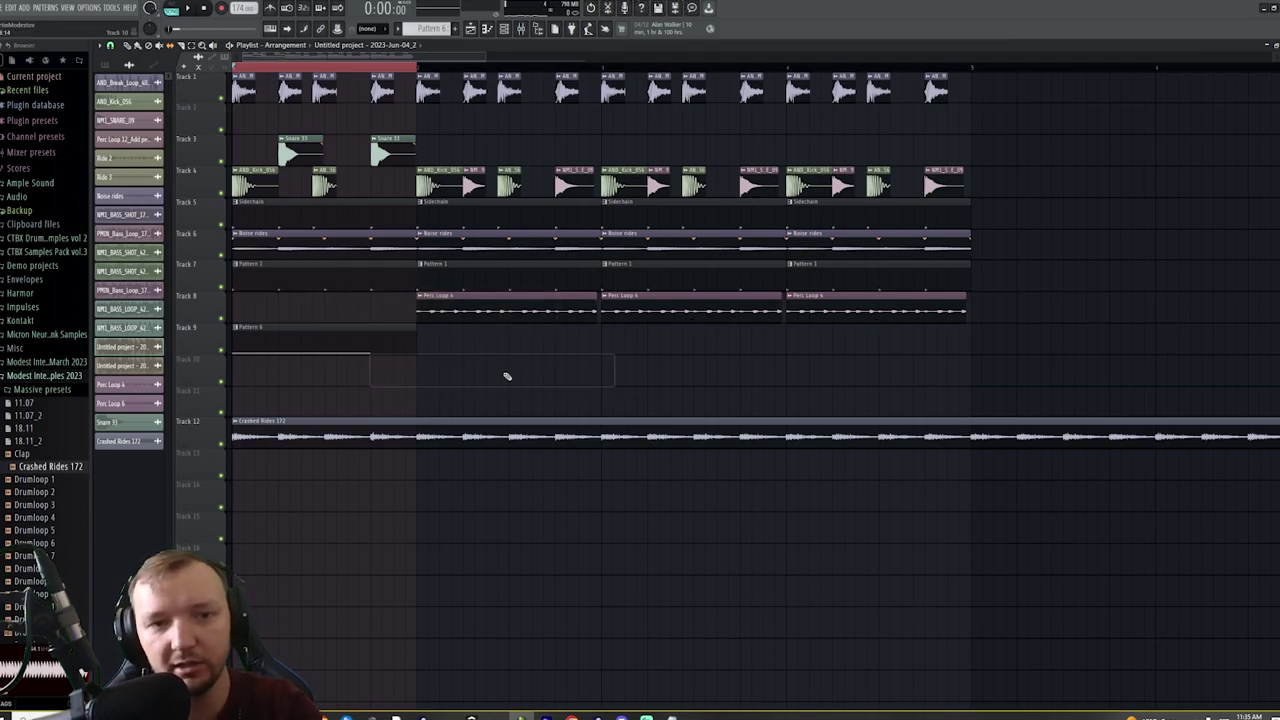
{"action": "scroll", "coordinate": [186, 331], "scroll_direction": "up", "scroll_amount": 3}
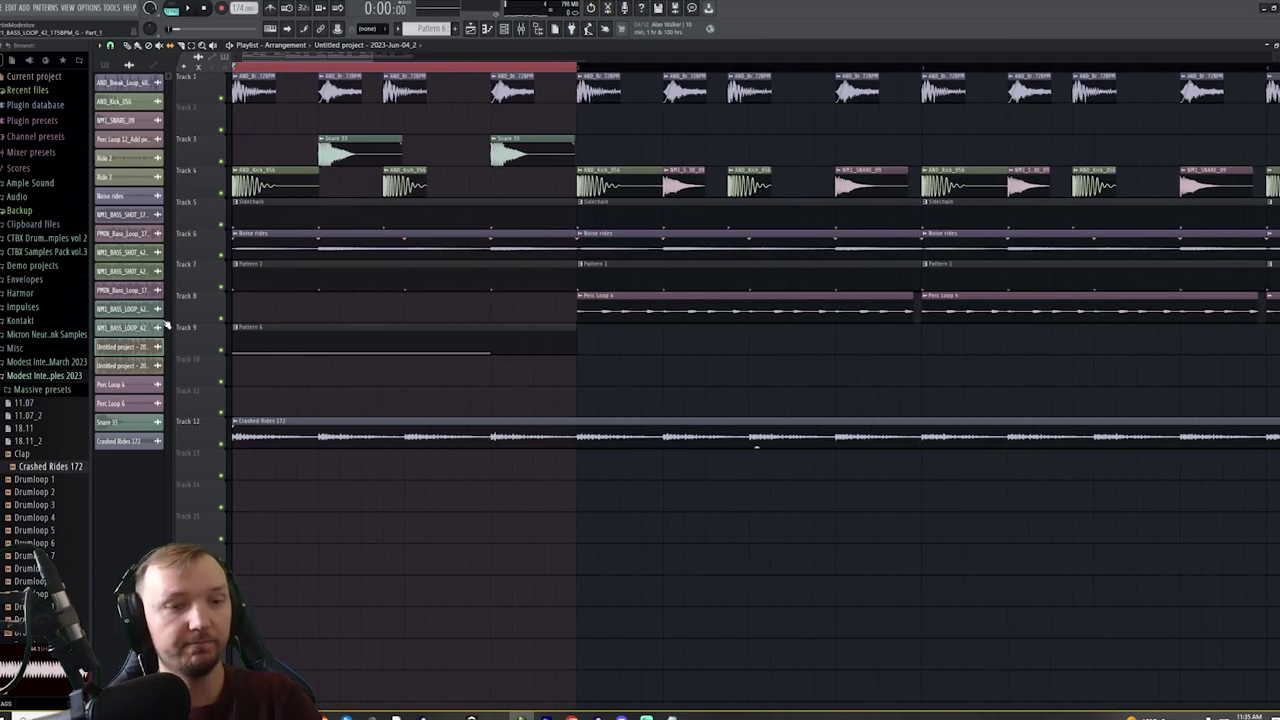